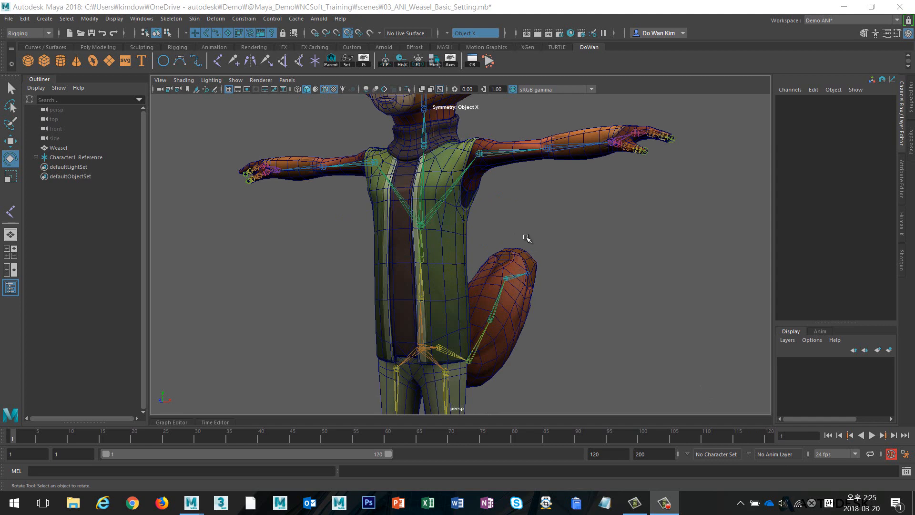
# - Create a NURBS circle at the grid origin between the weasel's feet
pyautogui.keyDown('alt'); pyautogui.moveTo(566, 244); pyautogui.dragTo(451, 263, button='right'); pyautogui.keyUp('alt')
pyautogui.keyDown('alt'); pyautogui.moveTo(452, 264); pyautogui.dragTo(448, 236, button='middle'); pyautogui.keyUp('alt')
pyautogui.click(163, 60)
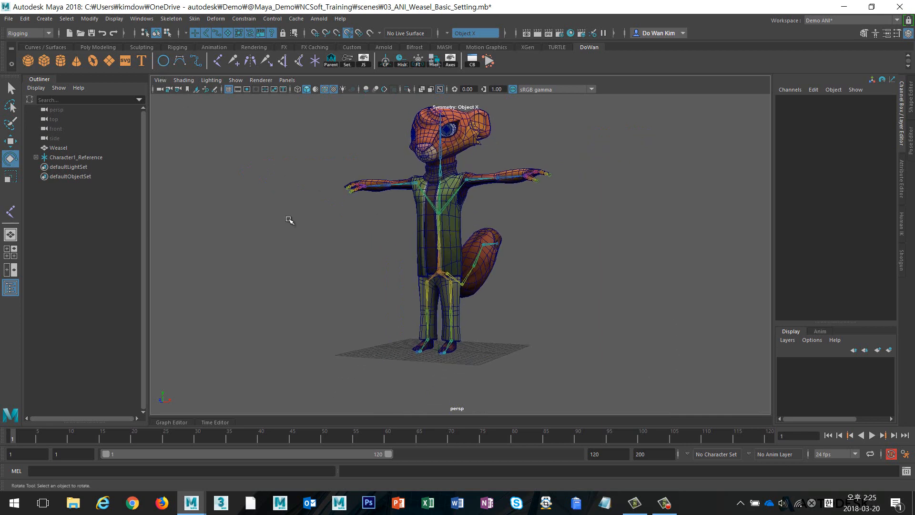
pyautogui.keyDown('alt'); pyautogui.moveTo(305, 238); pyautogui.dragTo(359, 256, button='right'); pyautogui.keyUp('alt')
pyautogui.keyDown('alt'); pyautogui.moveTo(408, 281); pyautogui.dragTo(411, 214, button='middle'); pyautogui.keyUp('alt')
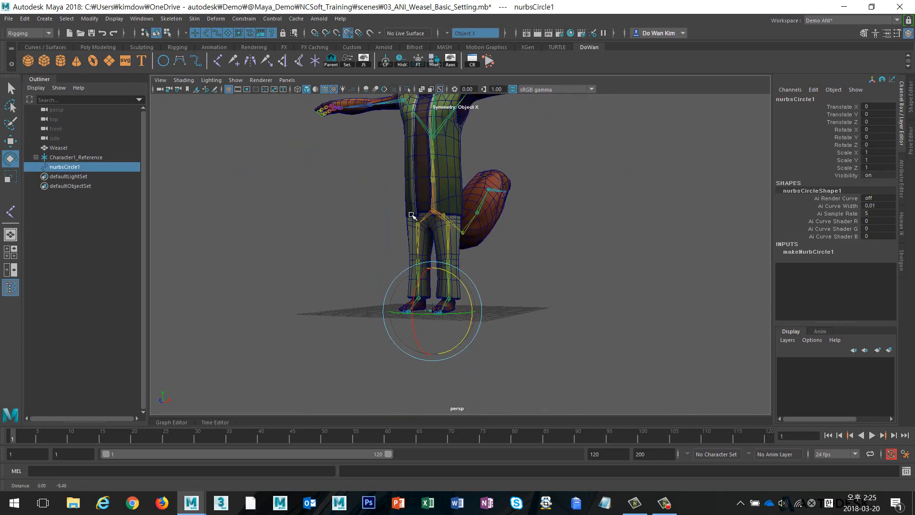
# - Hide polygons in the viewport so only the skeleton and the curve are displayed
pyautogui.keyDown('alt'); pyautogui.moveTo(410, 215); pyautogui.dragTo(376, 258); pyautogui.keyUp('alt')
pyautogui.keyDown('alt'); pyautogui.moveTo(376, 257); pyautogui.dragTo(496, 262, button='right'); pyautogui.keyUp('alt')
pyautogui.keyDown('alt'); pyautogui.moveTo(496, 262); pyautogui.dragTo(501, 301, button='middle'); pyautogui.keyUp('alt')
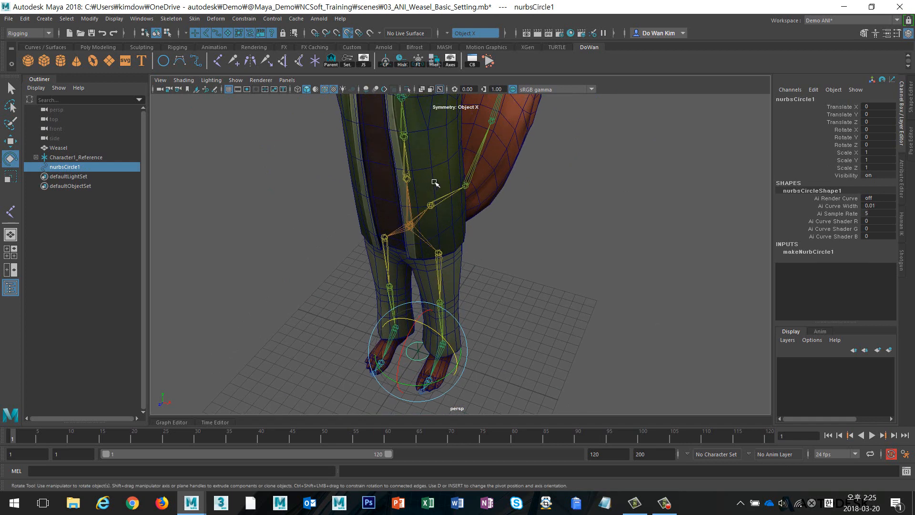
pyautogui.keyDown('alt'); pyautogui.moveTo(533, 230); pyautogui.dragTo(466, 231, button='right'); pyautogui.keyUp('alt')
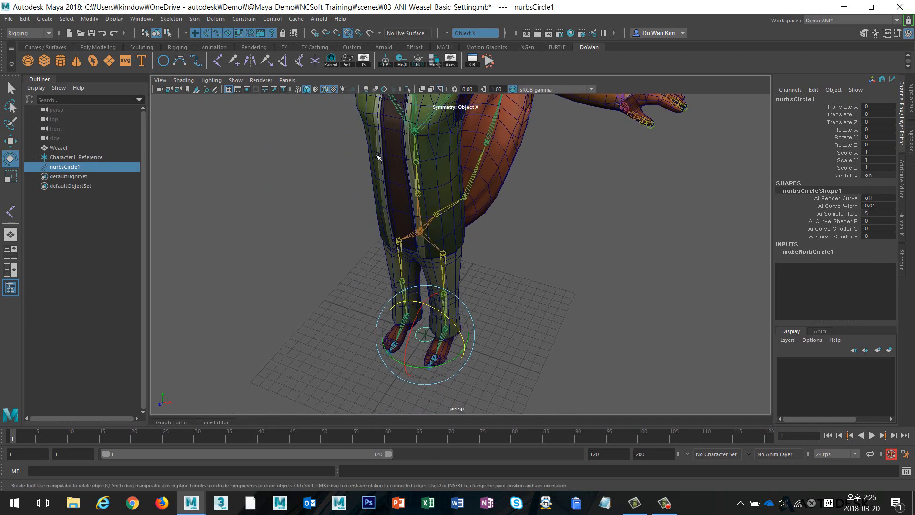
pyautogui.click(235, 80)
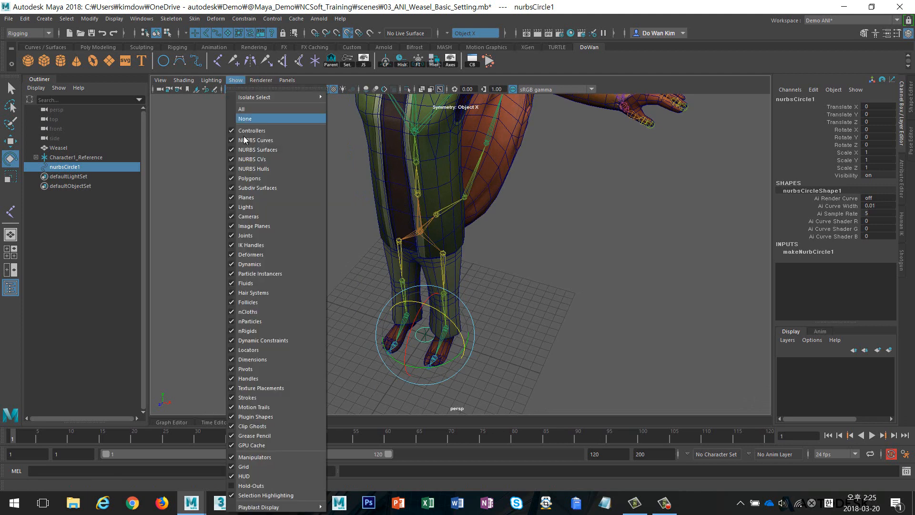
pyautogui.click(252, 178)
# - Snap the circle to the hip root joint and scale it uniformly to about 5.76
pyautogui.press('w')
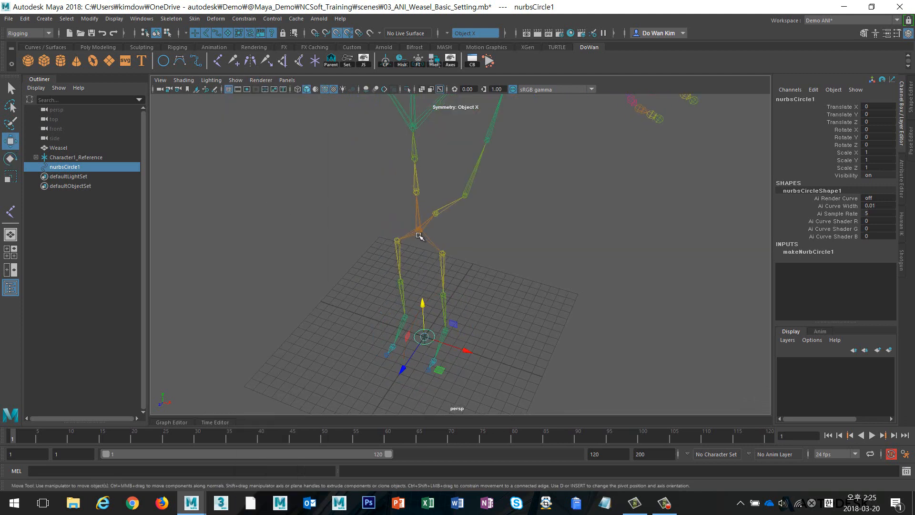
pyautogui.moveTo(421, 237); pyautogui.dragTo(419, 232, button='middle')
pyautogui.press('r')
pyautogui.moveTo(419, 230); pyautogui.dragTo(505, 227)
pyautogui.keyDown('alt'); pyautogui.moveTo(505, 228); pyautogui.dragTo(507, 239); pyautogui.keyUp('alt')
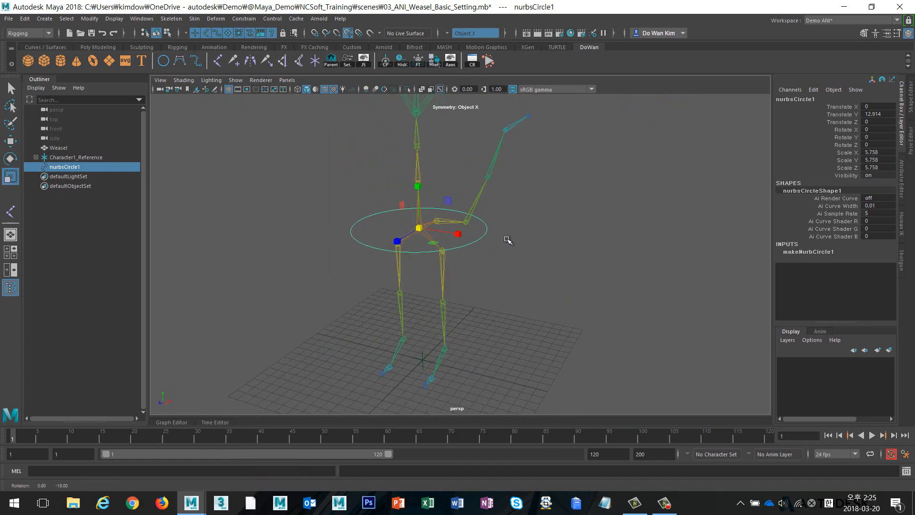
# - Duplicate the hip circle, snap the copy to the lowest spine joint and scale it uniformly to about 3.95
pyautogui.hotkey('ctrl', 'd')
pyautogui.press('w')
pyautogui.press('v')
pyautogui.moveTo(426, 192); pyautogui.dragTo(422, 186, button='middle')
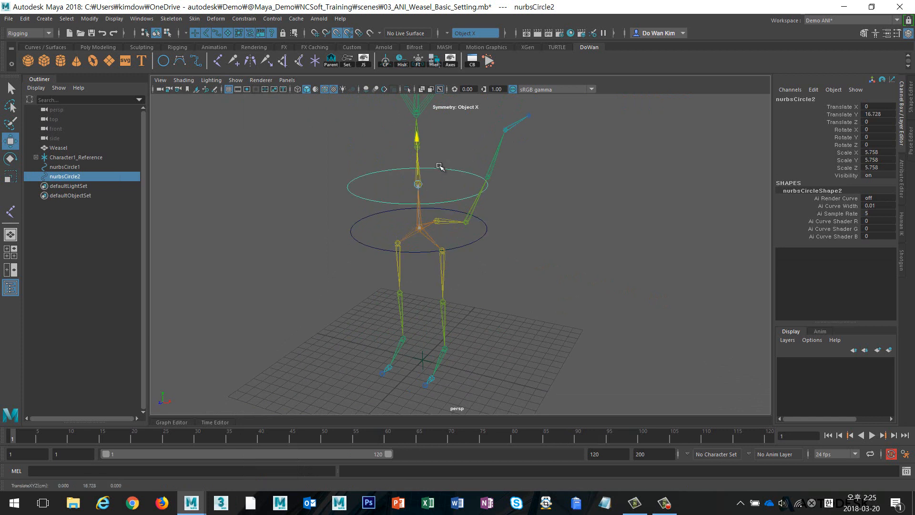
pyautogui.press('r')
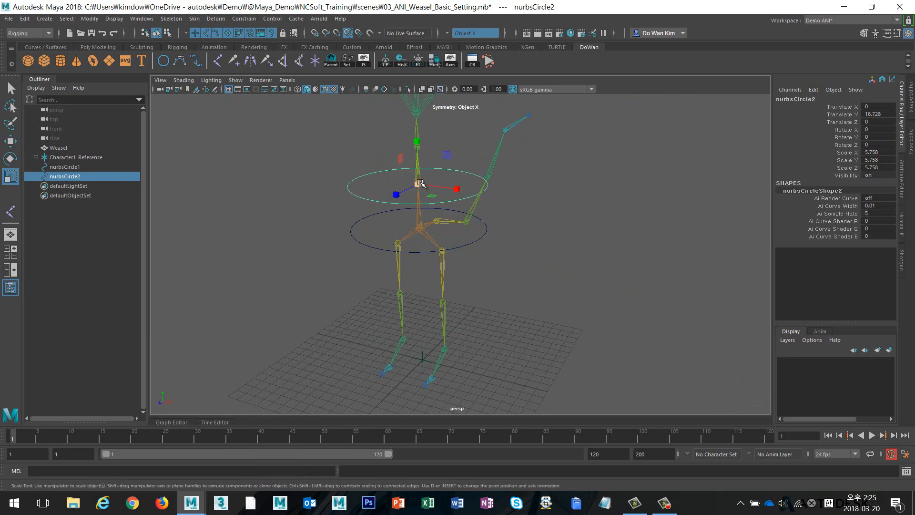
pyautogui.moveTo(420, 183); pyautogui.dragTo(387, 190)
# - Duplicate the lowest spine circle twice, snapping the copies to the next two spine joints up to the chest
pyautogui.hotkey('ctrl', 'd')
pyautogui.press('w')
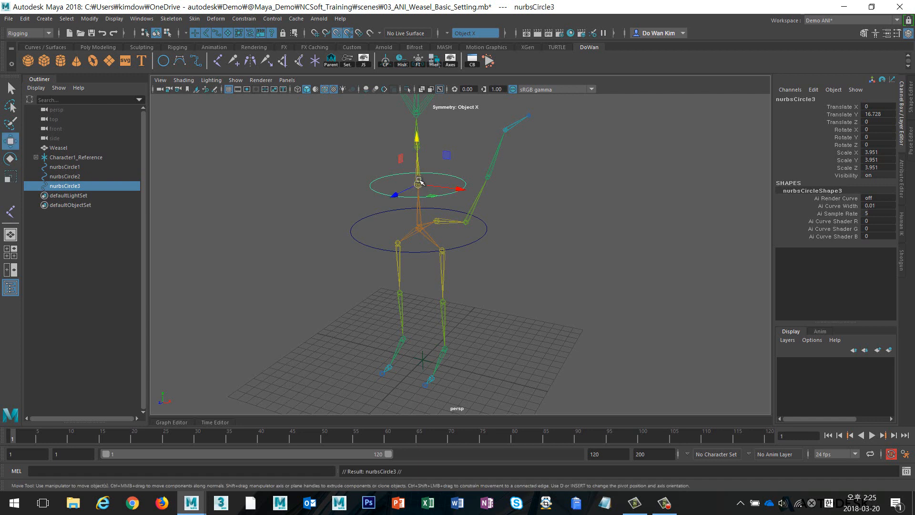
pyautogui.moveTo(417, 185); pyautogui.dragTo(415, 121, button='middle')
pyautogui.hotkey('ctrl', 'd')
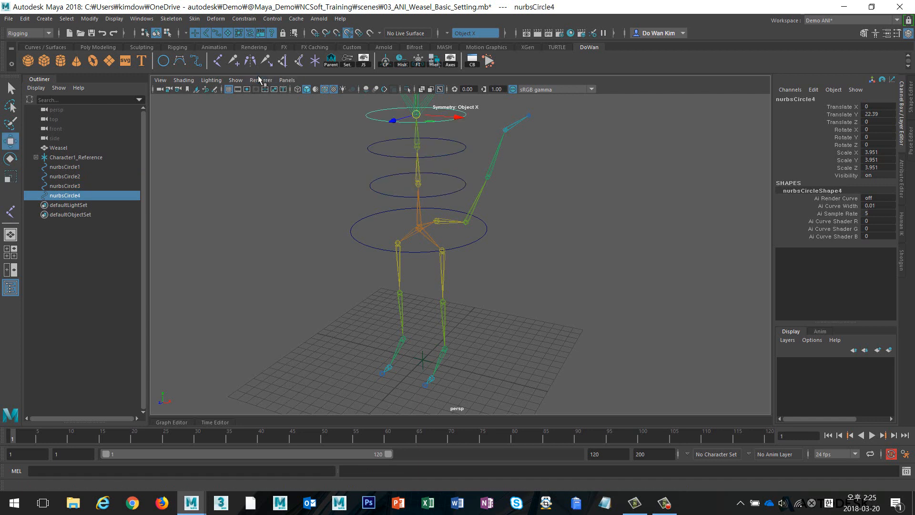
# - Turn the display of polygons back on in the viewport
pyautogui.click(263, 81)
pyautogui.moveTo(235, 80)
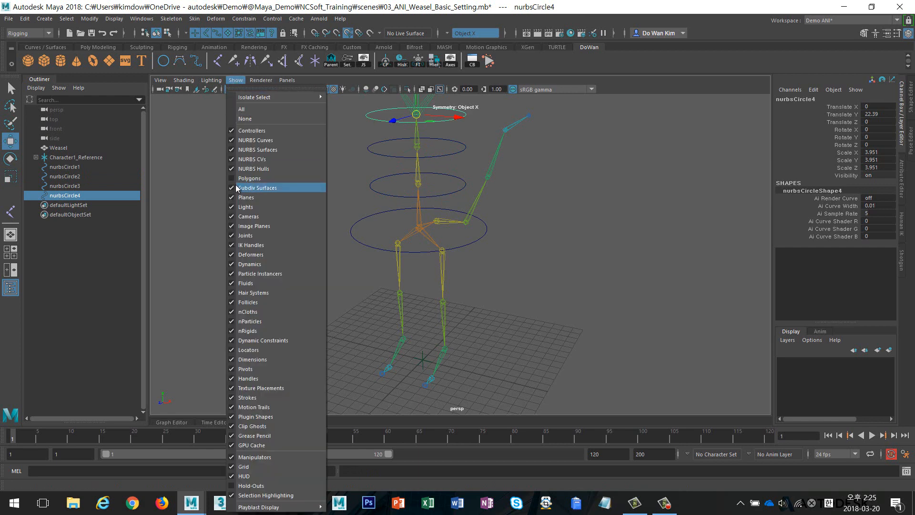
pyautogui.click(267, 186)
pyautogui.keyDown('alt'); pyautogui.moveTo(490, 213); pyautogui.dragTo(493, 280, button='middle'); pyautogui.keyUp('alt')
pyautogui.keyDown('alt'); pyautogui.moveTo(472, 225); pyautogui.dragTo(369, 245); pyautogui.keyUp('alt')
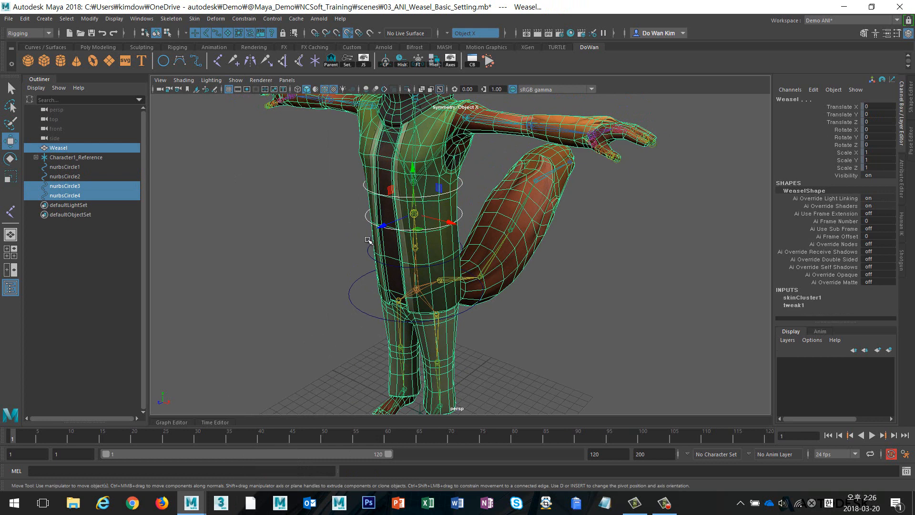
# - Enlarge all four circles together so they surround the body, with the spine circles at a scale of about 4.65
pyautogui.hotkey('ctrl', 'z')
pyautogui.keyDown('shift'); pyautogui.moveTo(358, 207); pyautogui.dragTo(374, 240); pyautogui.keyUp('shift')
pyautogui.keyDown('shift'); pyautogui.moveTo(362, 247); pyautogui.dragTo(377, 272); pyautogui.keyUp('shift')
pyautogui.keyDown('shift'); pyautogui.moveTo(368, 279); pyautogui.dragTo(344, 307); pyautogui.keyUp('shift')
pyautogui.press('r')
pyautogui.moveTo(432, 289); pyautogui.dragTo(476, 295)
pyautogui.click(568, 329)
pyautogui.keyDown('alt'); pyautogui.moveTo(568, 329); pyautogui.dragTo(563, 284); pyautogui.keyUp('alt')
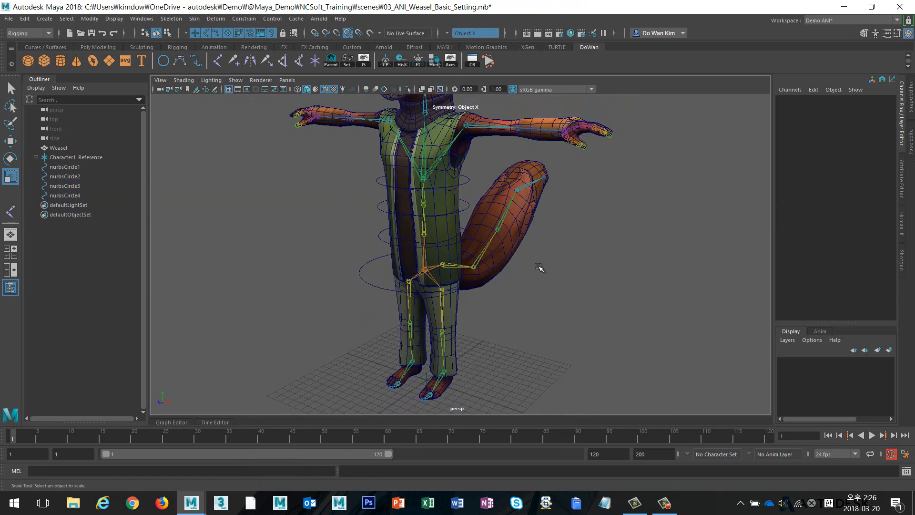
# - Put the Weasel mesh in a new display layer and set the layer to Reference
pyautogui.click(523, 227)
pyautogui.click(889, 351)
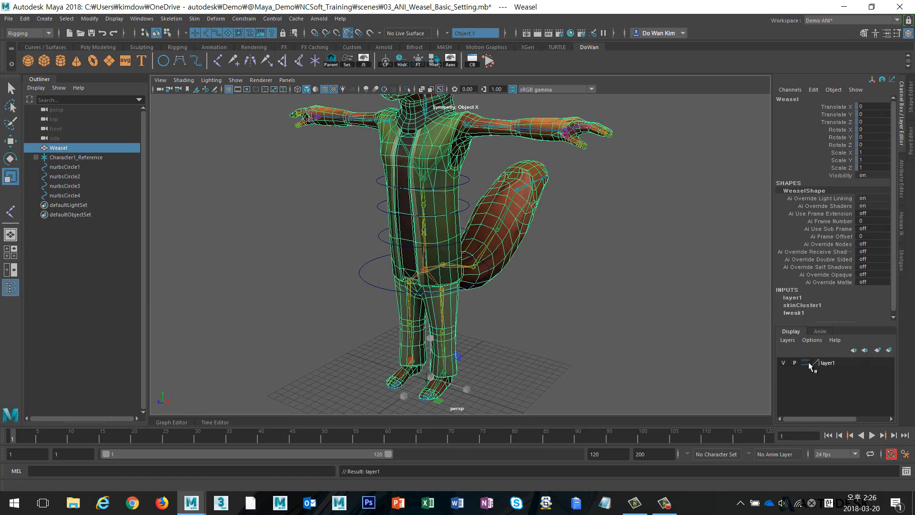
pyautogui.click(808, 362)
pyautogui.click(808, 362)
pyautogui.click(572, 312)
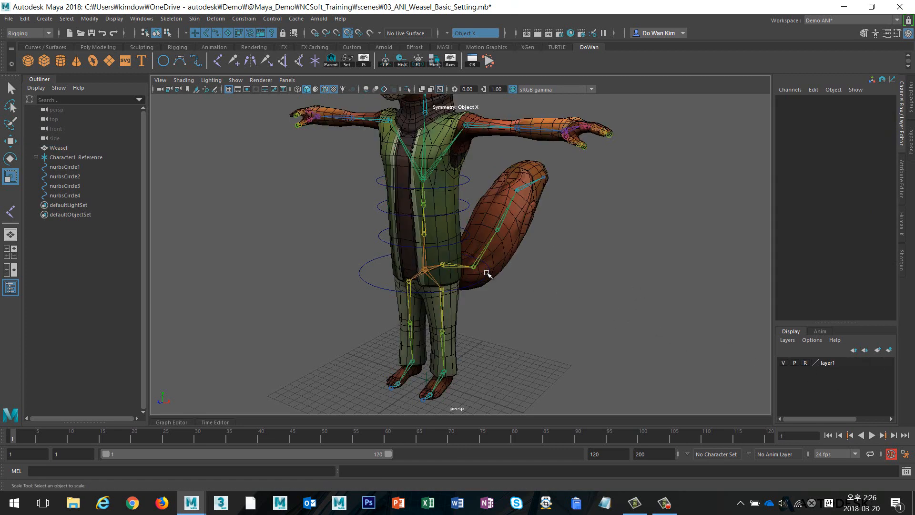
# - Freeze the transformations of all four control circles
pyautogui.keyDown('alt'); pyautogui.moveTo(487, 273); pyautogui.dragTo(525, 288); pyautogui.keyUp('alt')
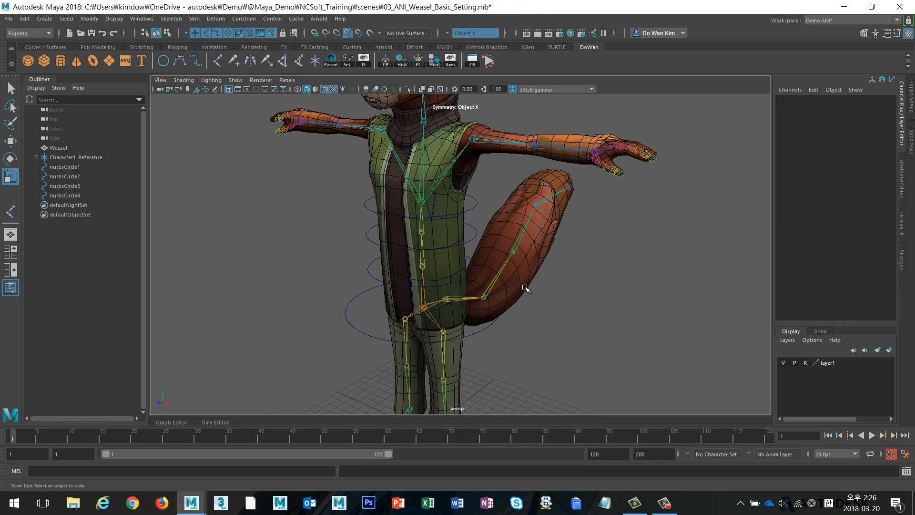
pyautogui.click(477, 218)
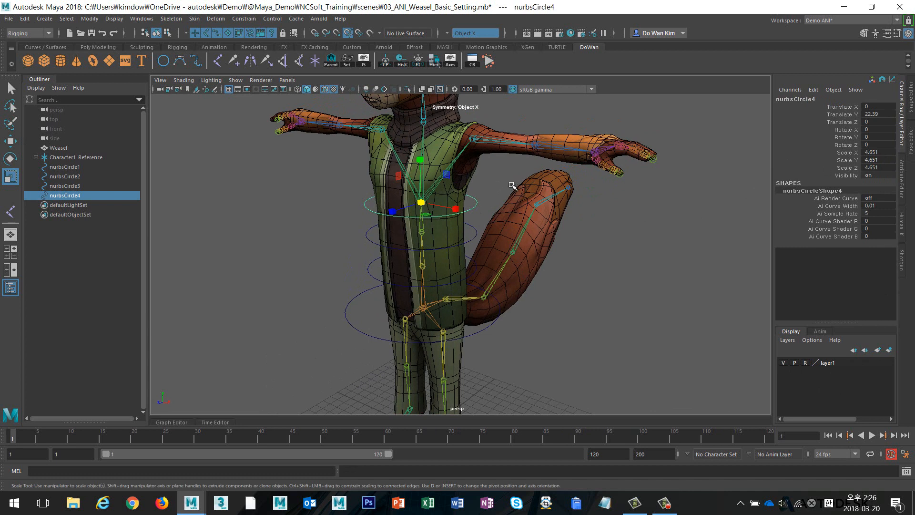
pyautogui.moveTo(309, 203); pyautogui.dragTo(380, 335)
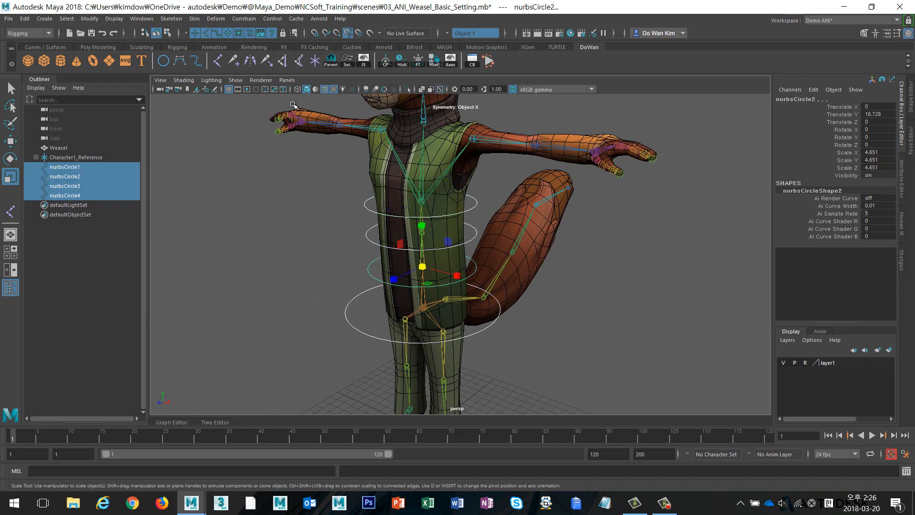
pyautogui.click(89, 18)
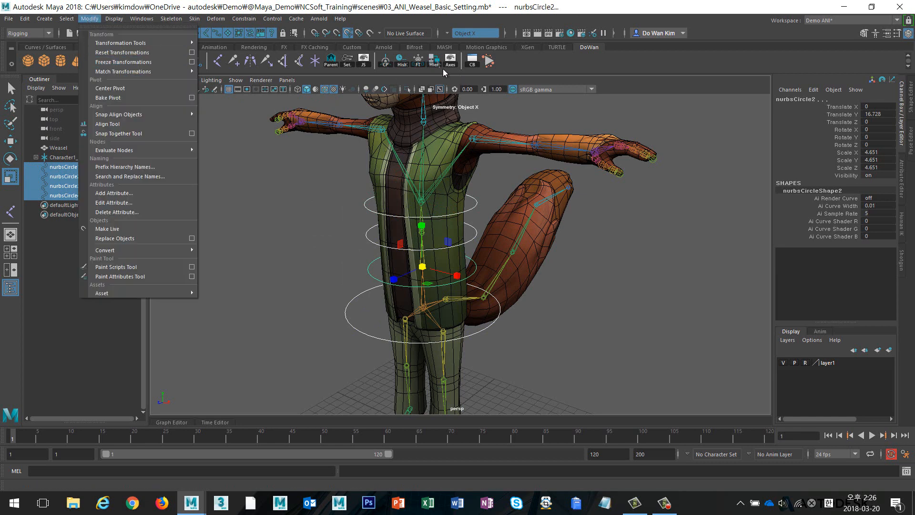
pyautogui.press('Escape')
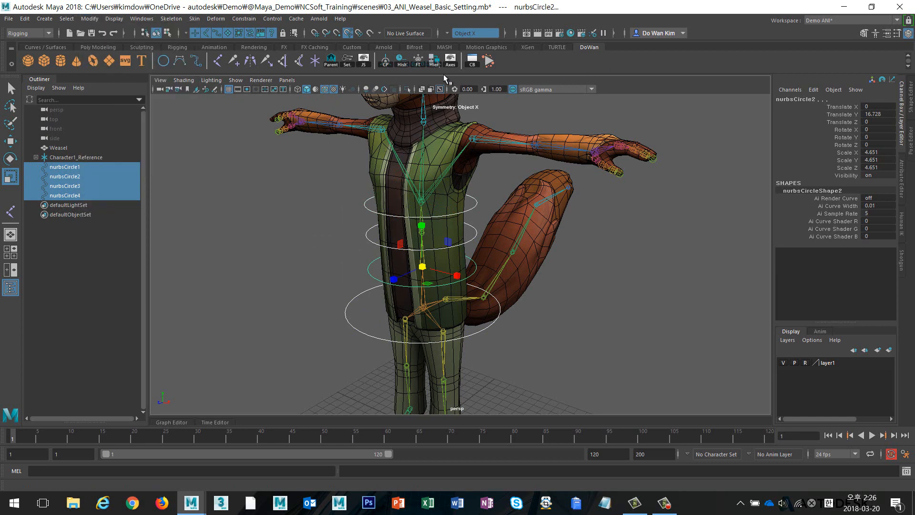
pyautogui.click(418, 61)
# - Try rotating the top circle at the chest freely, and undo the rotation
pyautogui.keyDown('alt'); pyautogui.moveTo(617, 248); pyautogui.dragTo(619, 226, button='middle'); pyautogui.keyUp('alt')
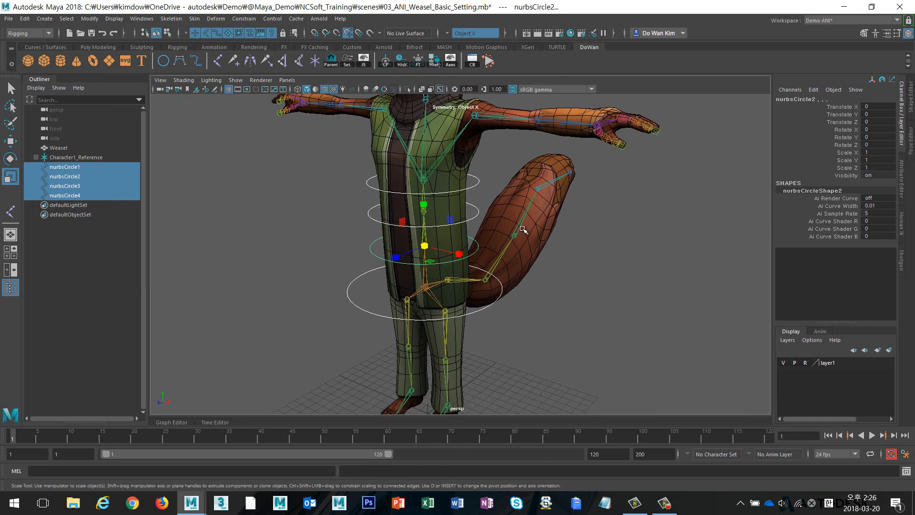
pyautogui.keyDown('alt'); pyautogui.moveTo(520, 229); pyautogui.dragTo(599, 228, button='right'); pyautogui.keyUp('alt')
pyautogui.keyDown('alt'); pyautogui.moveTo(599, 228); pyautogui.dragTo(602, 242, button='middle'); pyautogui.keyUp('alt')
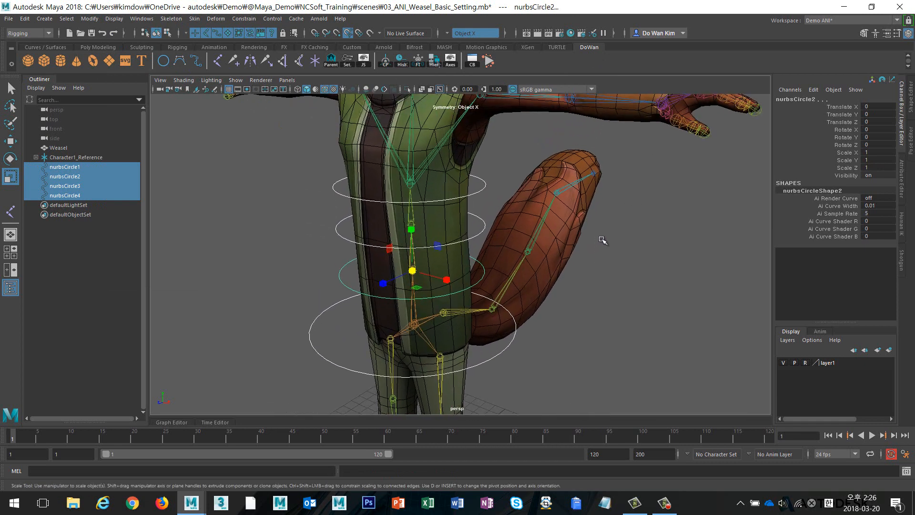
pyautogui.click(634, 222)
pyautogui.click(482, 190)
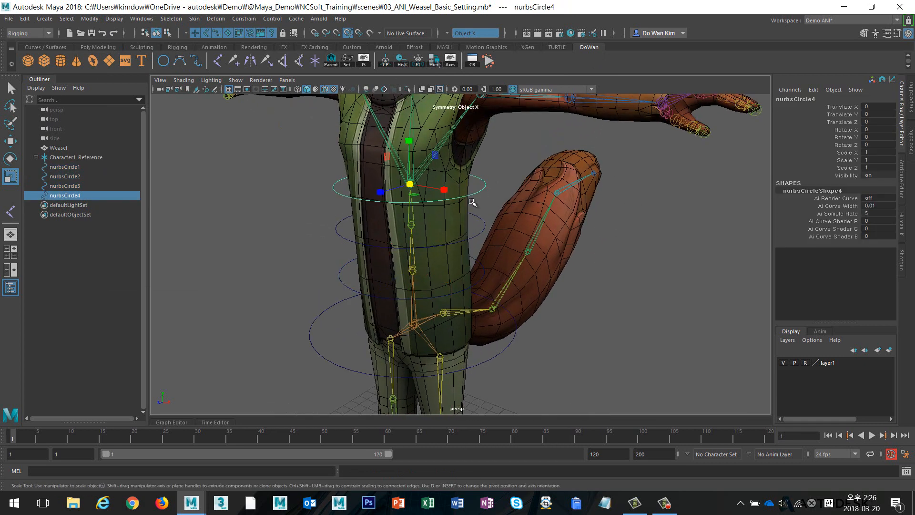
pyautogui.press('e')
pyautogui.moveTo(414, 176)
pyautogui.mouseDown()
pyautogui.moveTo(408, 171)
pyautogui.moveTo(416, 181)
pyautogui.mouseUp()
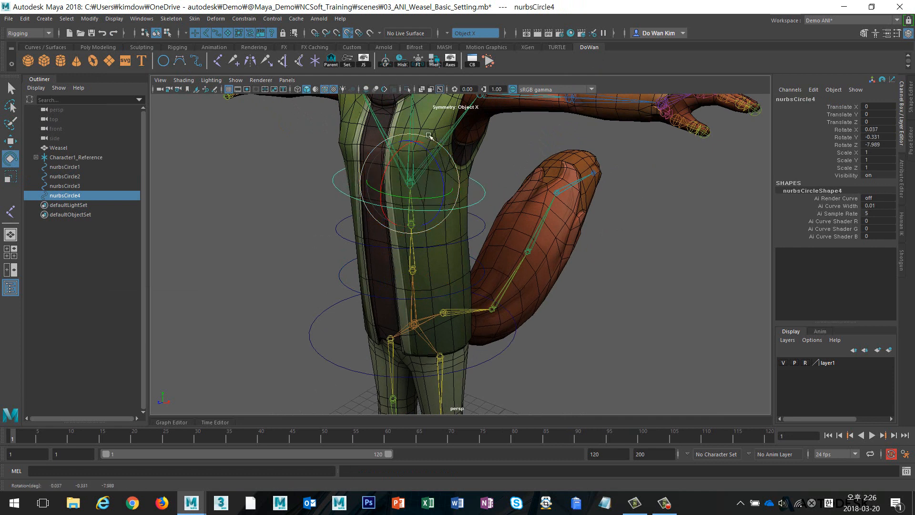
pyautogui.hotkey('ctrl', 'z')
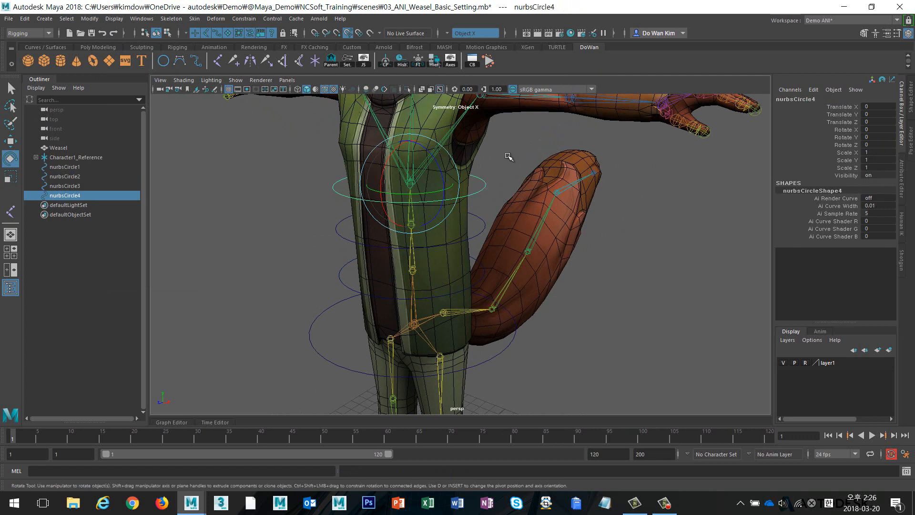
# - Try to orient-constrain the Spine2 joint to the top circle with reset options and Maintain offset off, and undo the constraint
pyautogui.click(497, 171)
pyautogui.press('q')
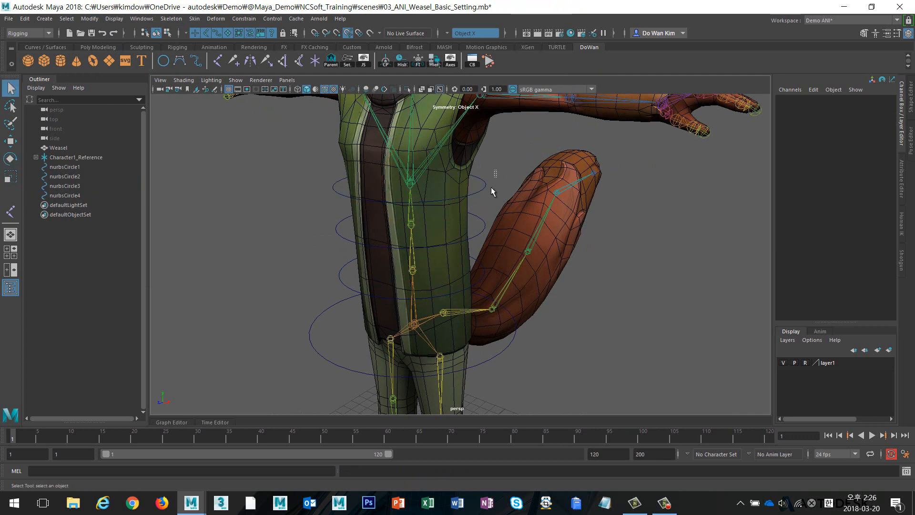
pyautogui.moveTo(487, 202); pyautogui.dragTo(481, 211)
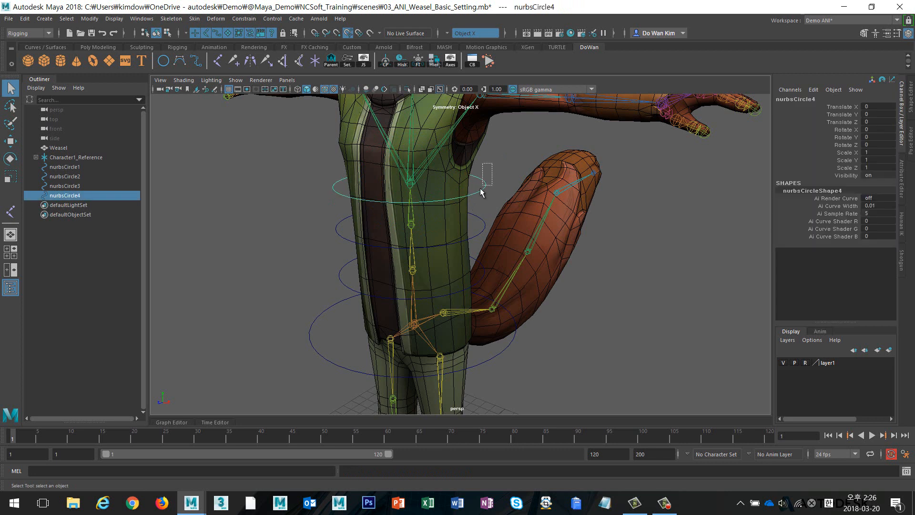
pyautogui.keyDown('shift'); pyautogui.click(399, 162); pyautogui.keyUp('shift')
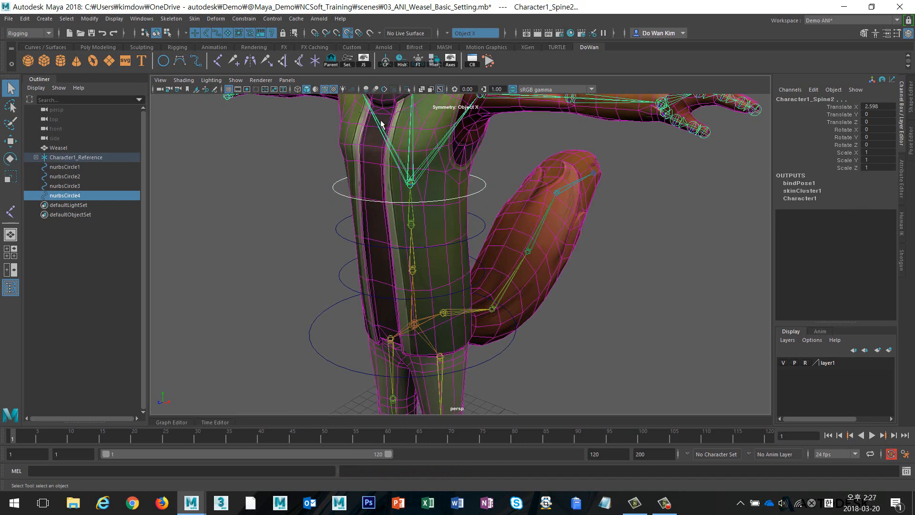
pyautogui.click(244, 18)
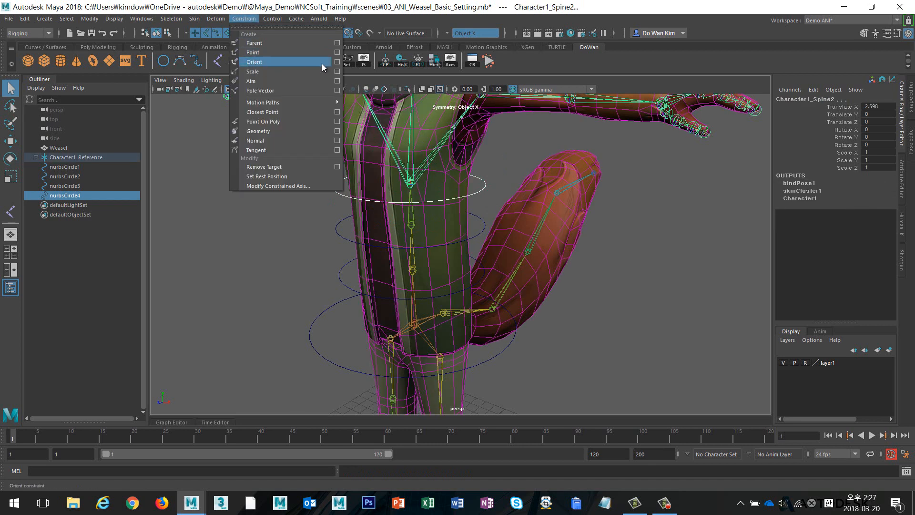
pyautogui.click(337, 62)
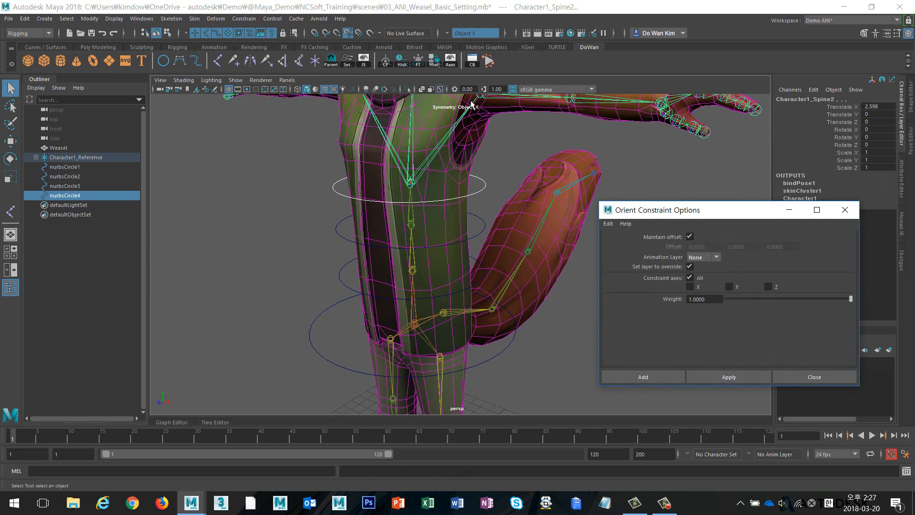
pyautogui.keyDown('alt'); pyautogui.moveTo(524, 243); pyautogui.dragTo(522, 215, button='middle'); pyautogui.keyUp('alt')
pyautogui.click(608, 224)
pyautogui.click(611, 242)
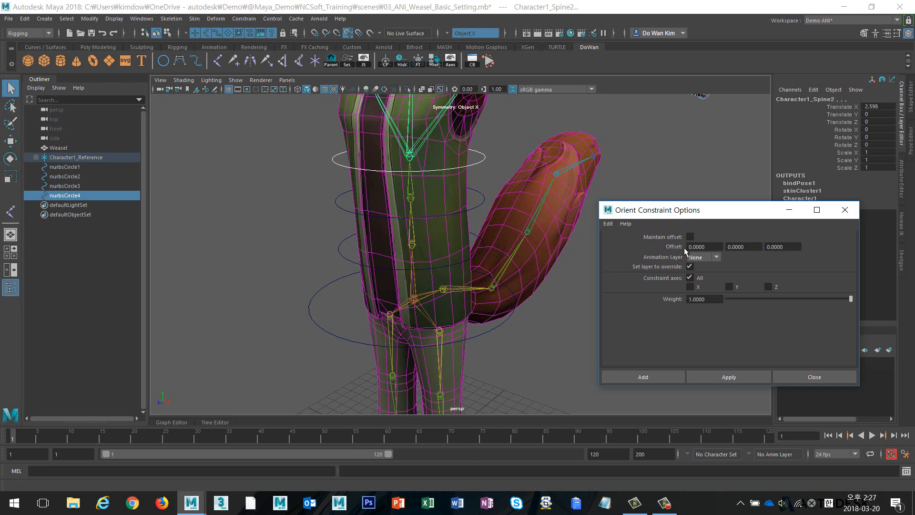
pyautogui.click(728, 376)
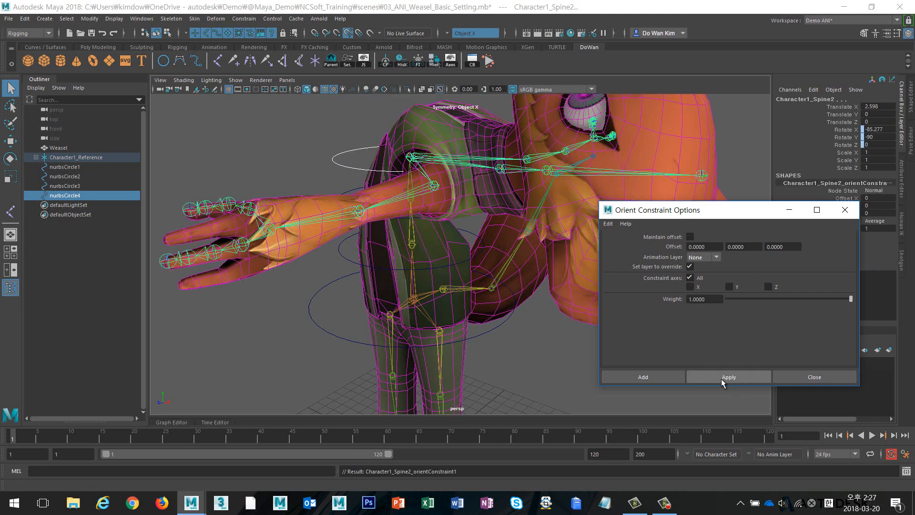
pyautogui.keyDown('alt'); pyautogui.moveTo(525, 287); pyautogui.dragTo(467, 215, button='right'); pyautogui.keyUp('alt')
pyautogui.hotkey('ctrl', 'z')
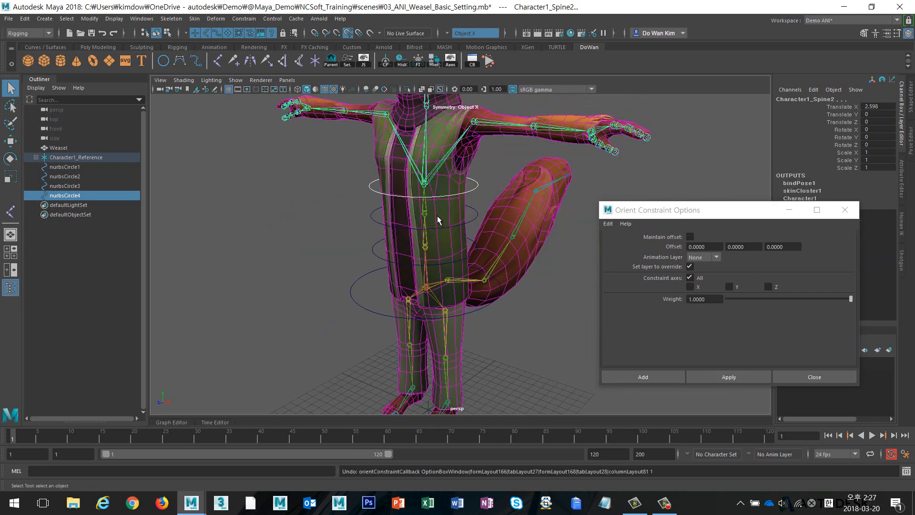
# - Orient-constrain the Spine2 joint to the top circle at the chest with Maintain offset turned on
pyautogui.click(496, 166)
pyautogui.click(438, 169)
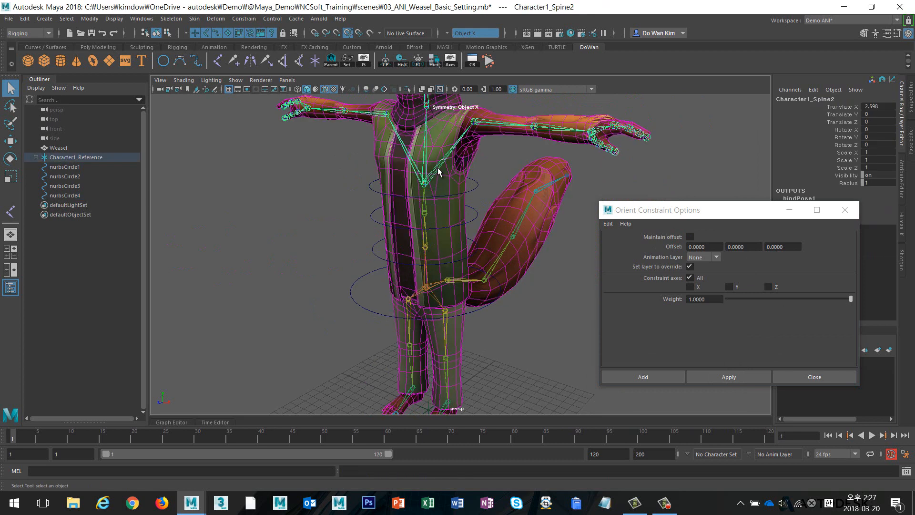
pyautogui.click(426, 300)
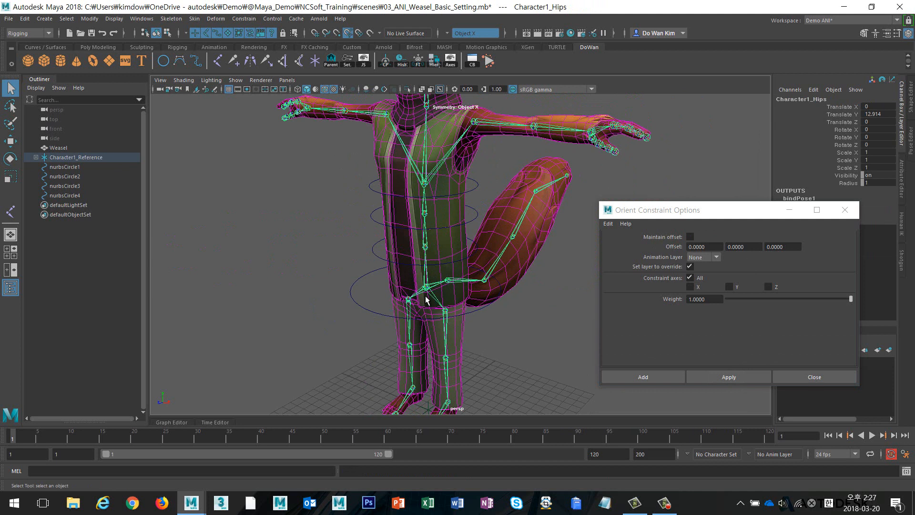
pyautogui.click(422, 180)
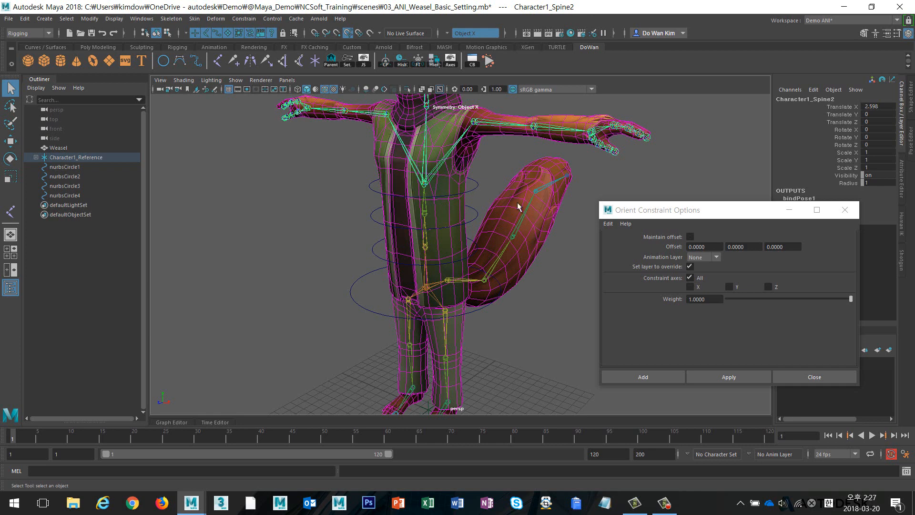
pyautogui.click(690, 237)
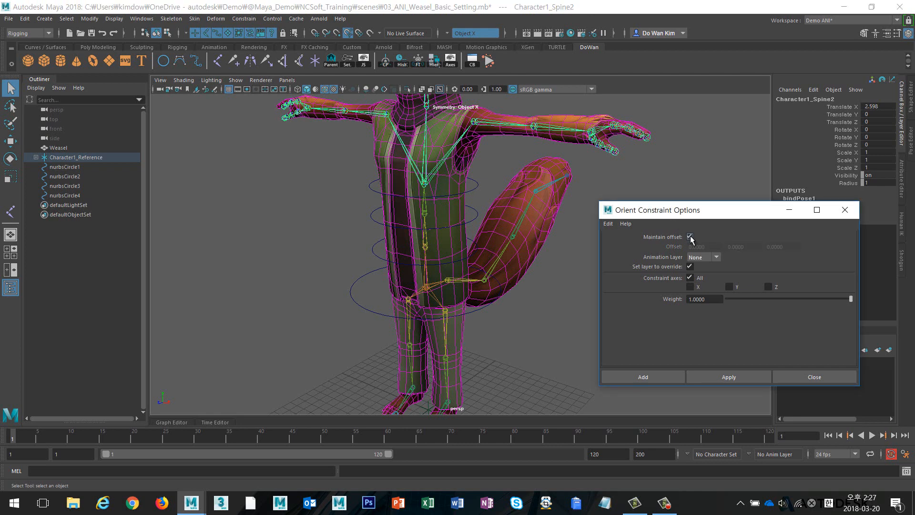
pyautogui.click(476, 187)
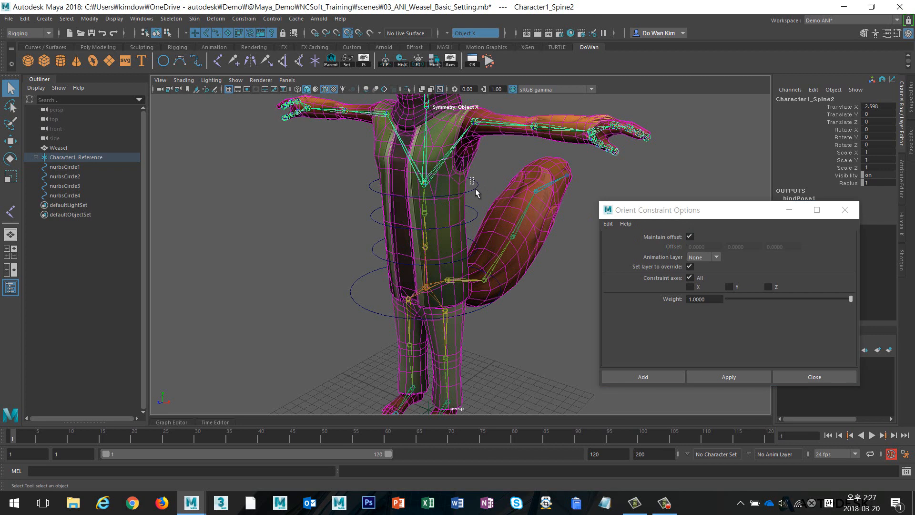
pyautogui.keyDown('shift'); pyautogui.click(440, 161); pyautogui.keyUp('shift')
pyautogui.click(713, 375)
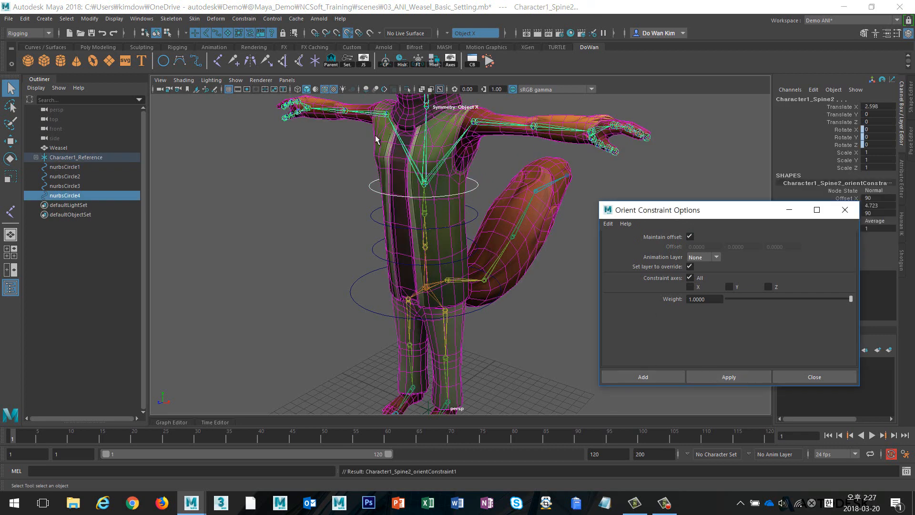
# - Try rotating the top chest circle freely to test the Spine2 constraint, and undo the rotation
pyautogui.click(493, 155)
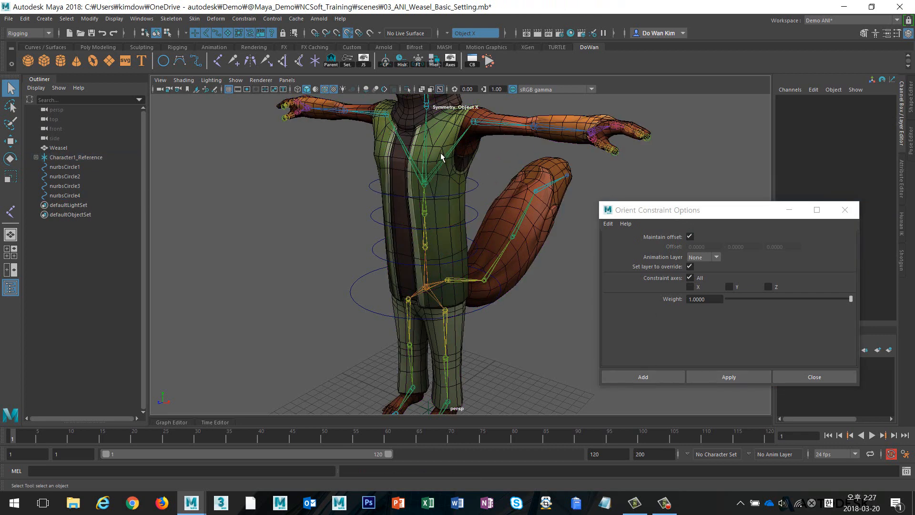
pyautogui.moveTo(450, 155); pyautogui.dragTo(451, 156)
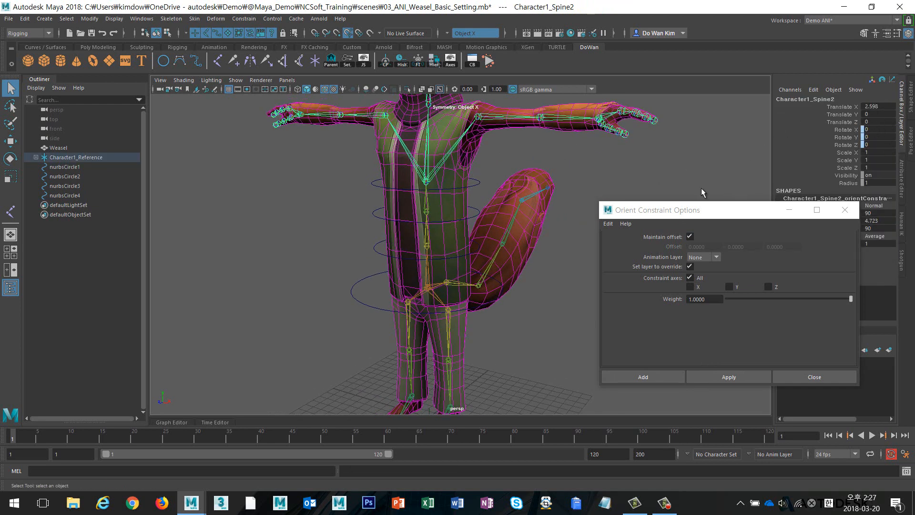
pyautogui.click(482, 179)
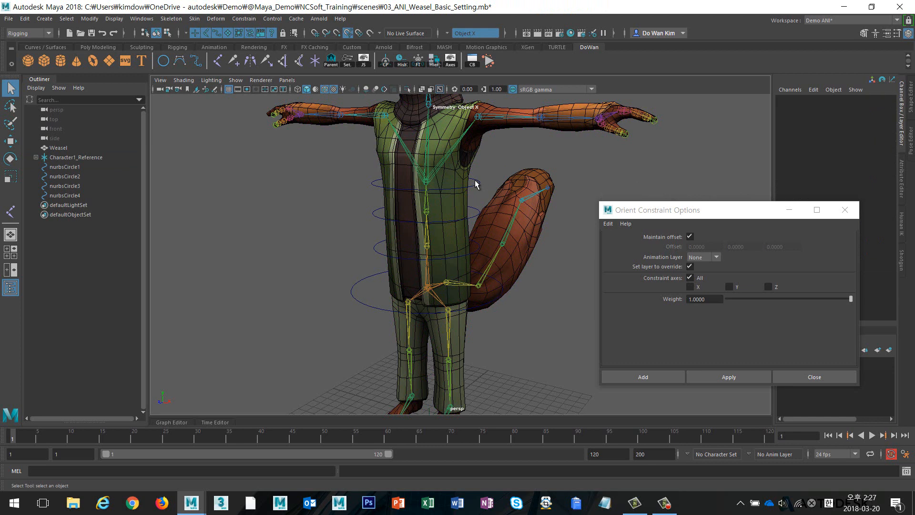
pyautogui.click(476, 183)
pyautogui.press('e')
pyautogui.moveTo(440, 174)
pyautogui.mouseDown()
pyautogui.moveTo(423, 172)
pyautogui.moveTo(430, 155)
pyautogui.moveTo(423, 172)
pyautogui.moveTo(437, 157)
pyautogui.mouseUp()
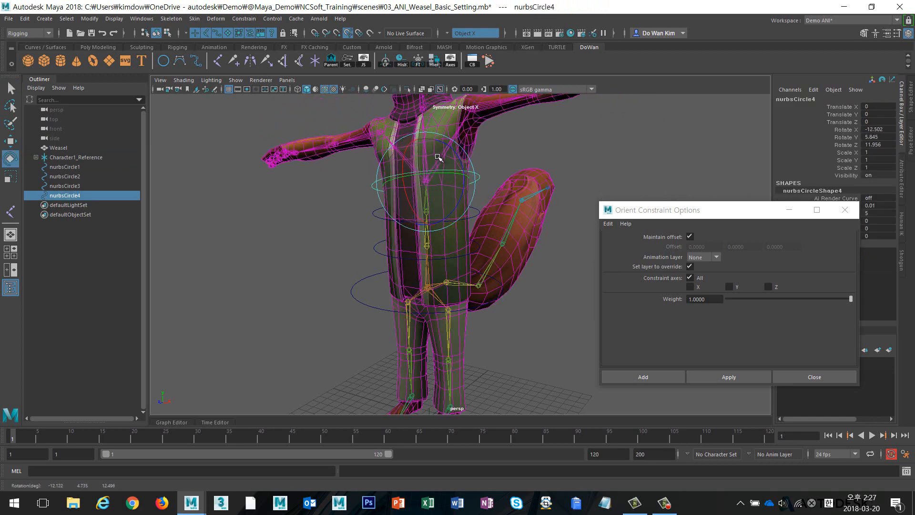
pyautogui.hotkey('ctrl', 'z')
pyautogui.hotkey('ctrl', 'z')
pyautogui.hotkey('ctrl', 'z')
pyautogui.hotkey('ctrl', 'z')
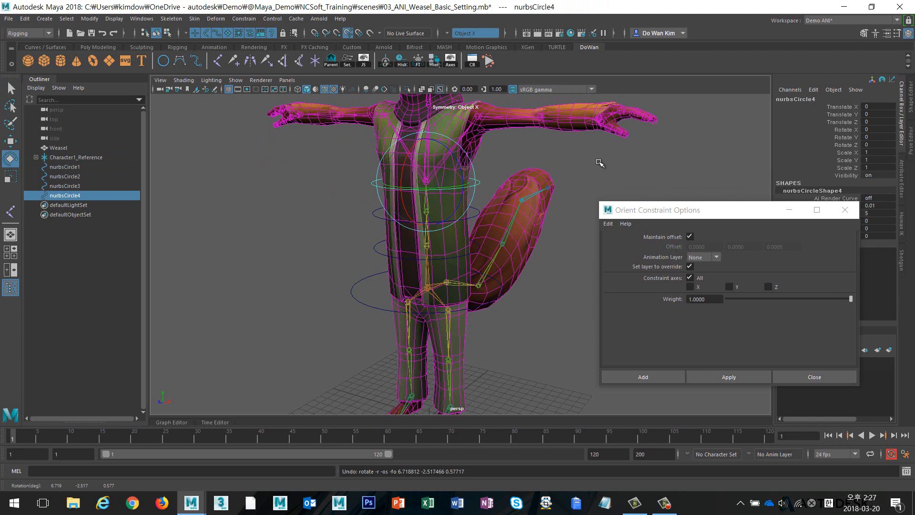
# - Orient-constrain the Spine1 joint to nurbsCircle3 with Maintain offset on, and close the constraint options
pyautogui.scroll(4, 484, 218)
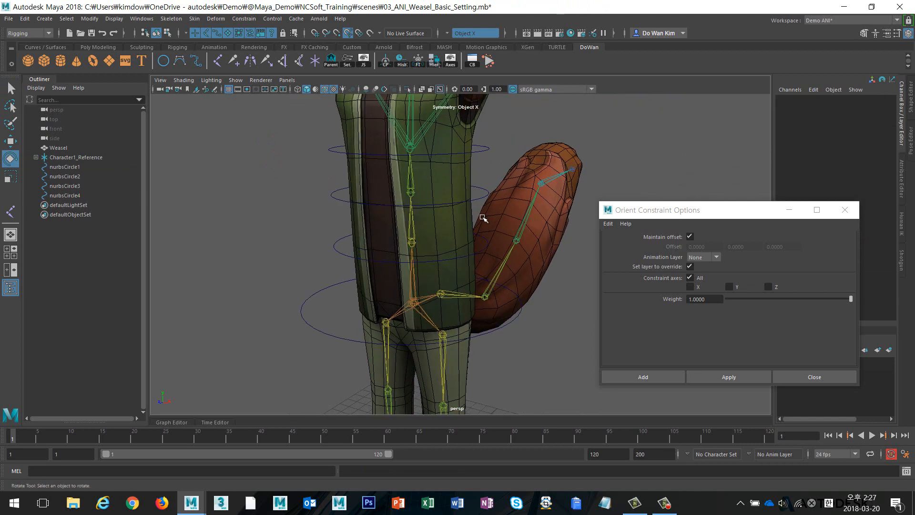
pyautogui.click(441, 209)
pyautogui.press('q')
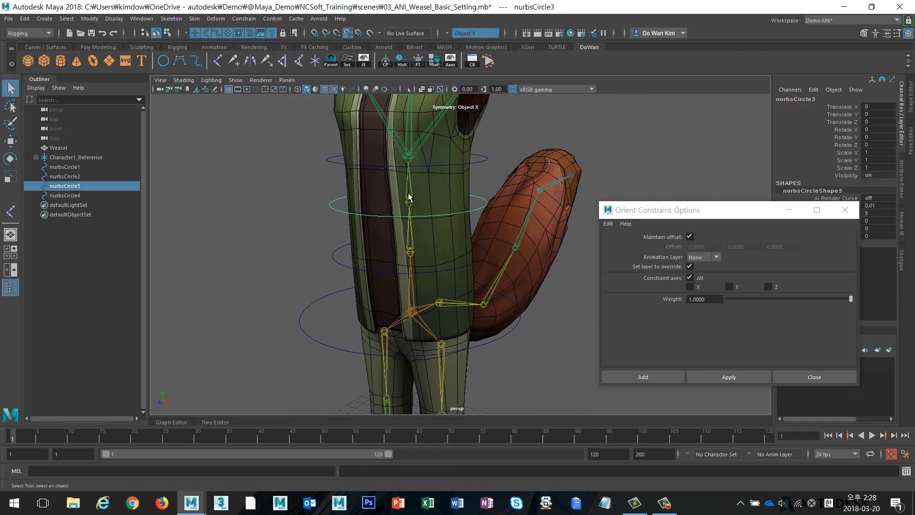
pyautogui.keyDown('shift'); pyautogui.click(408, 193); pyautogui.keyUp('shift')
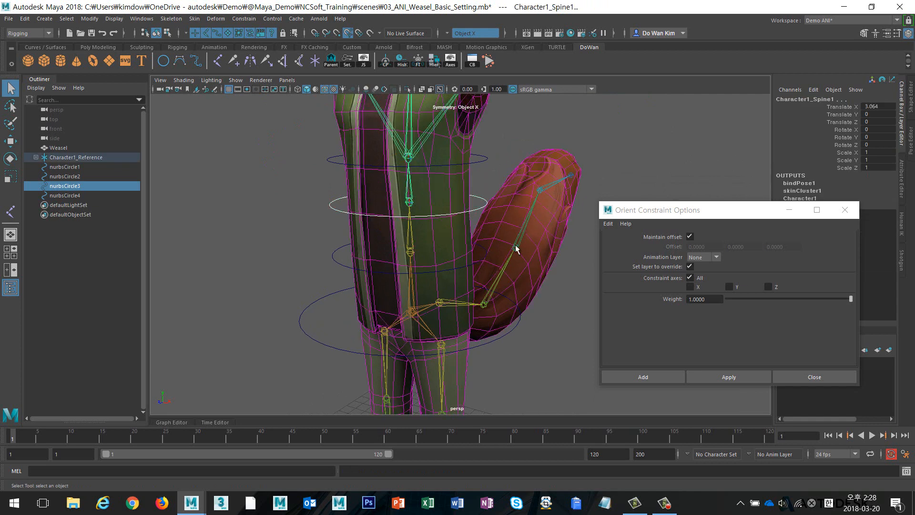
pyautogui.click(728, 376)
pyautogui.click(802, 379)
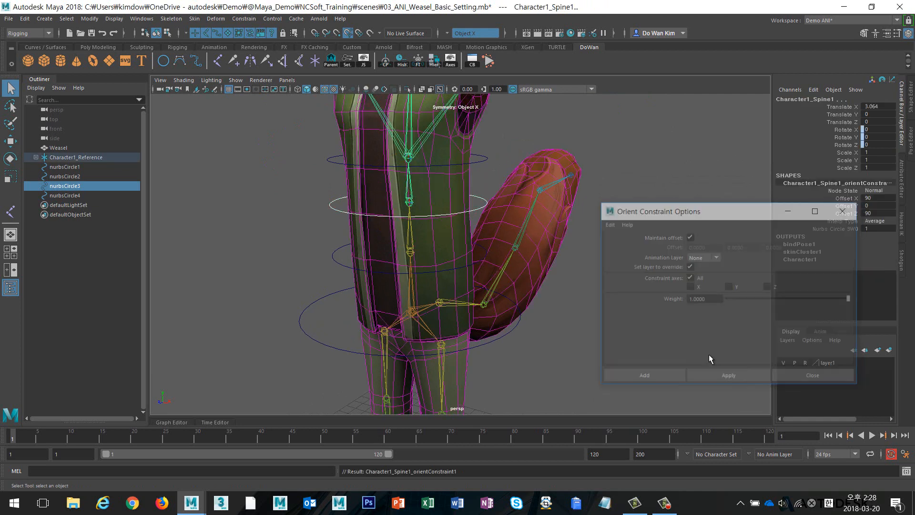
# - Orient-constrain the Spine joint to nurbsCircle2 by repeating the last constraint
pyautogui.moveTo(340, 256); pyautogui.dragTo(307, 287)
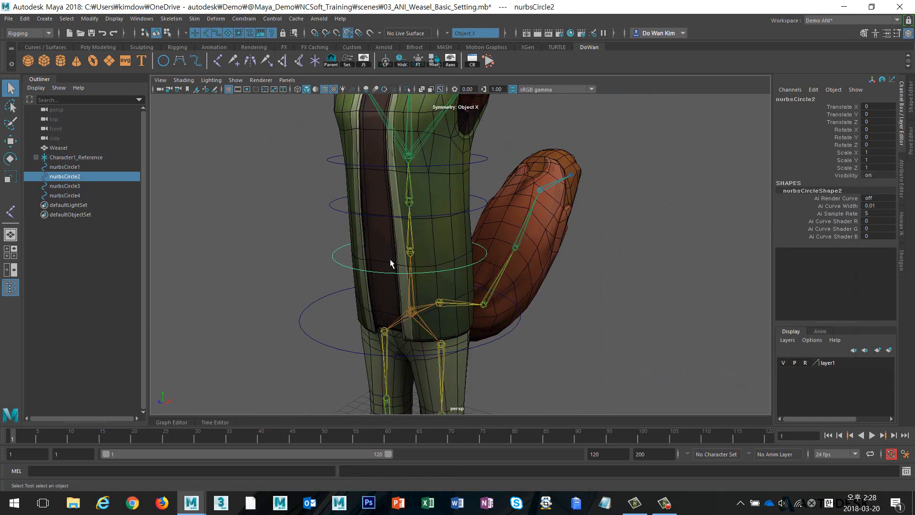
pyautogui.keyDown('shift'); pyautogui.moveTo(415, 241); pyautogui.dragTo(486, 270); pyautogui.keyUp('shift')
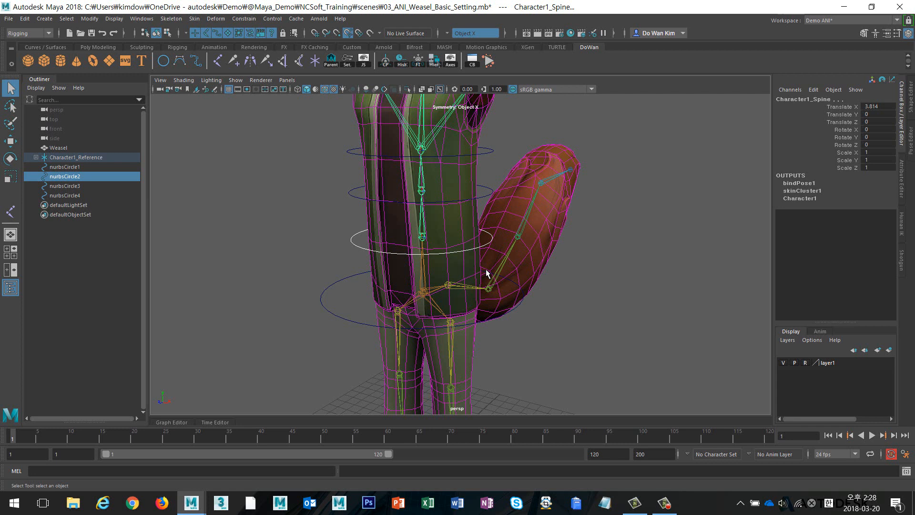
pyautogui.press('g')
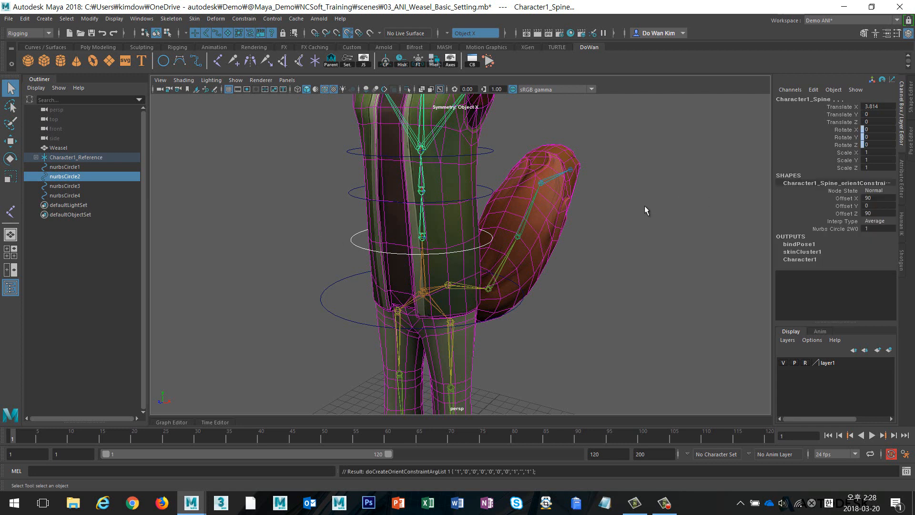
# - Try rotating nurbsCircle2 to test the Spine joint constraint, and undo the rotation
pyautogui.click(448, 248)
pyautogui.click(361, 238)
pyautogui.press('e')
pyautogui.moveTo(459, 250)
pyautogui.mouseDown()
pyautogui.moveTo(433, 221)
pyautogui.moveTo(430, 237)
pyautogui.moveTo(461, 242)
pyautogui.mouseUp()
pyautogui.hotkey('ctrl', 'z')
pyautogui.hotkey('ctrl', 'z')
pyautogui.click(500, 194)
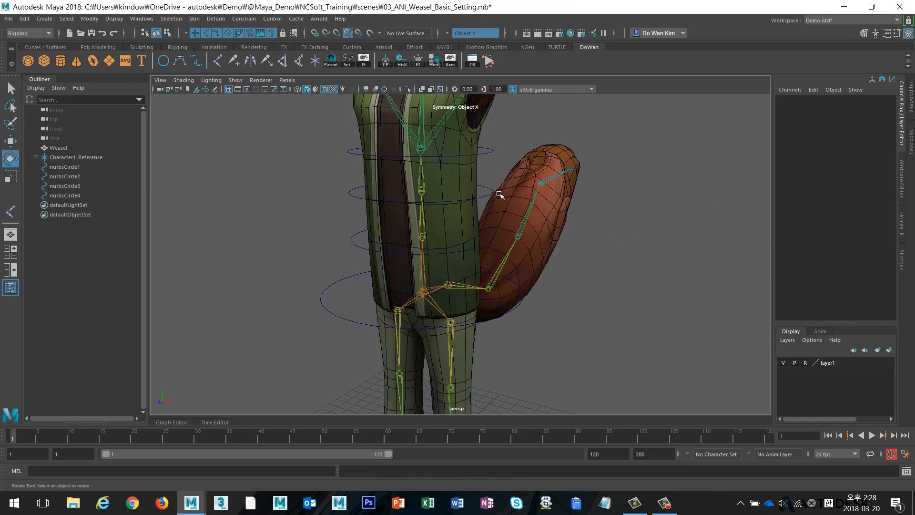
# - Try rotating nurbsCircle3 and the top chest circle one after the other, undoing each rotation
pyautogui.click(486, 196)
pyautogui.moveTo(451, 186)
pyautogui.mouseDown()
pyautogui.moveTo(434, 165)
pyautogui.moveTo(449, 177)
pyautogui.mouseUp()
pyautogui.hotkey('ctrl', 'z')
pyautogui.click(491, 148)
pyautogui.moveTo(442, 137)
pyautogui.mouseDown()
pyautogui.moveTo(437, 129)
pyautogui.moveTo(452, 142)
pyautogui.mouseUp()
pyautogui.hotkey('ctrl', 'z')
pyautogui.click(647, 232)
# - Try rotating nurbsCircle3 freely to about -21, 19 and 46 degrees in X, Y and Z, and undo the rotation
pyautogui.keyDown('alt'); pyautogui.moveTo(555, 238); pyautogui.dragTo(550, 235); pyautogui.keyUp('alt')
pyautogui.keyDown('alt'); pyautogui.moveTo(525, 236); pyautogui.dragTo(538, 236, button='right'); pyautogui.keyUp('alt')
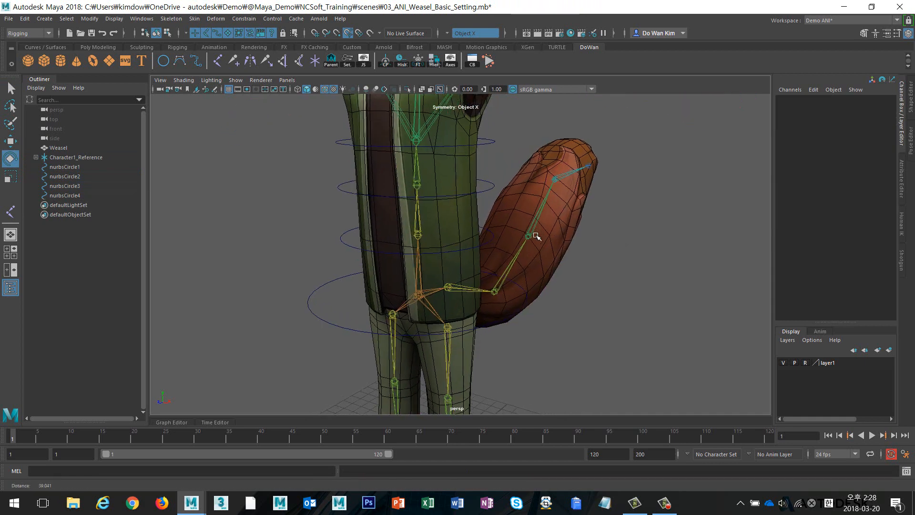
pyautogui.click(494, 183)
pyautogui.moveTo(435, 153); pyautogui.dragTo(465, 143)
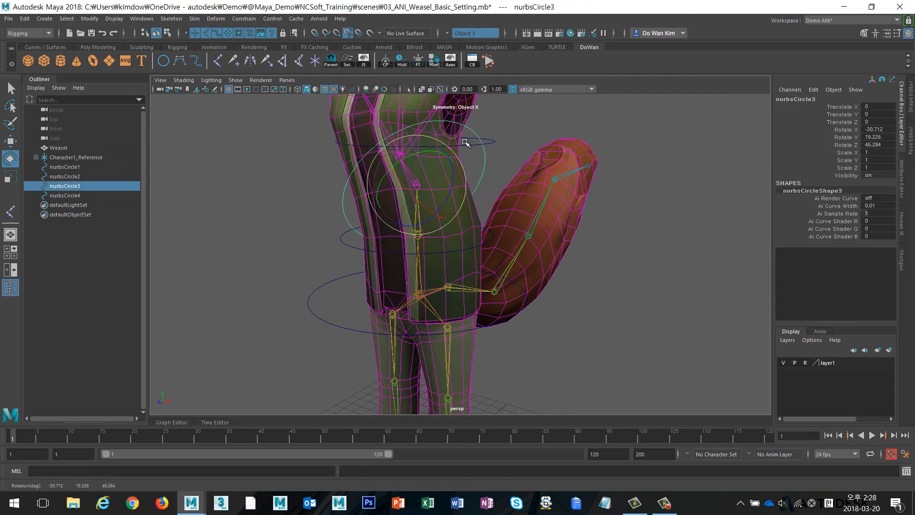
pyautogui.hotkey('ctrl', 'z')
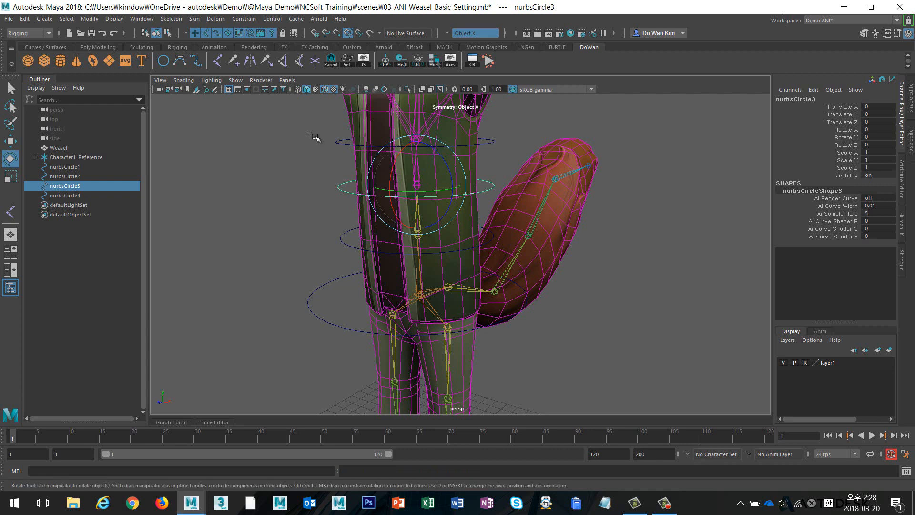
# - Parent nurbsCircle4 under nurbsCircle3 and expand nurbsCircle3 in the scene hierarchy
pyautogui.moveTo(305, 131); pyautogui.dragTo(346, 205)
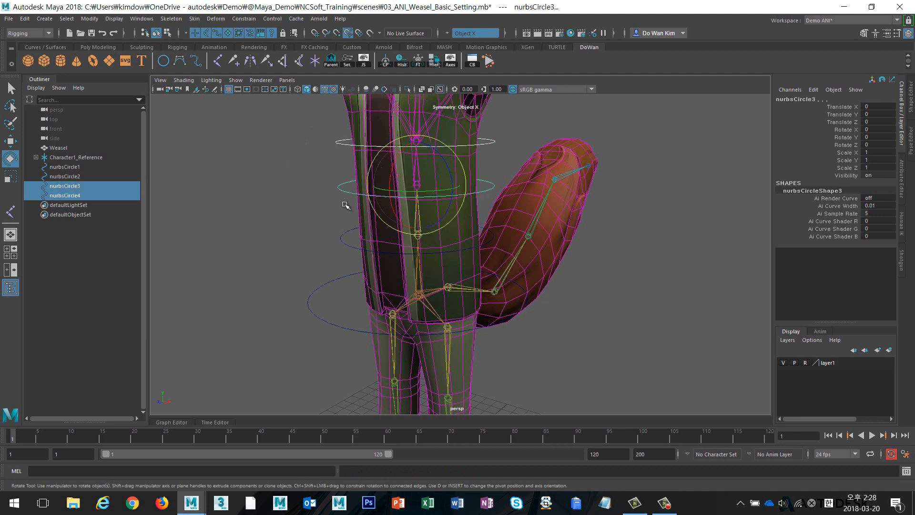
pyautogui.click(25, 19)
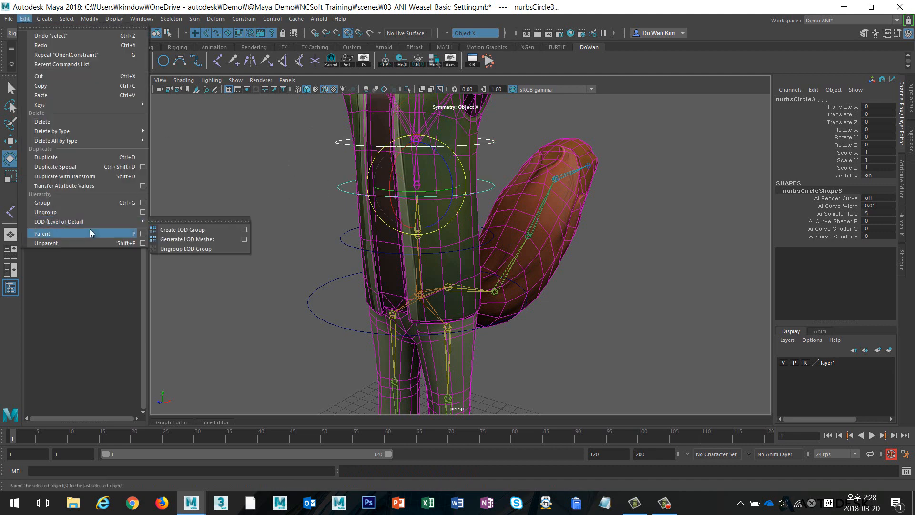
pyautogui.click(634, 80)
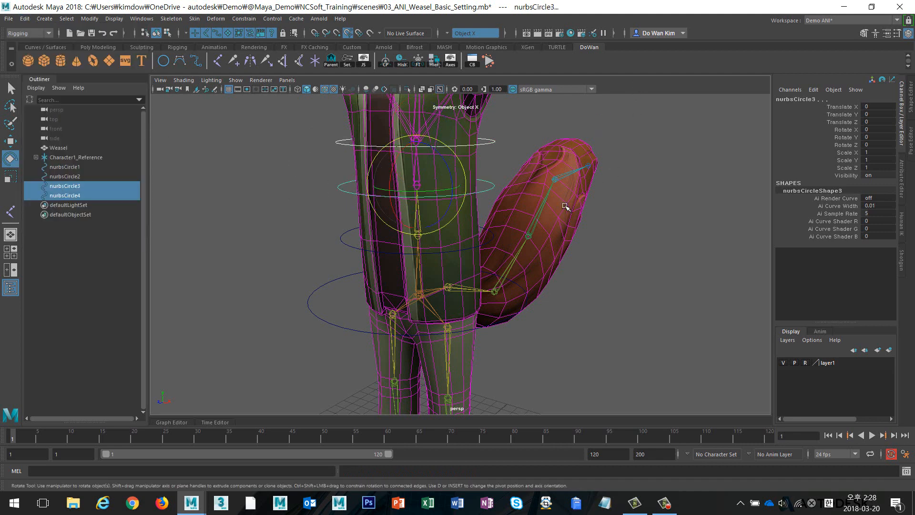
pyautogui.press('p')
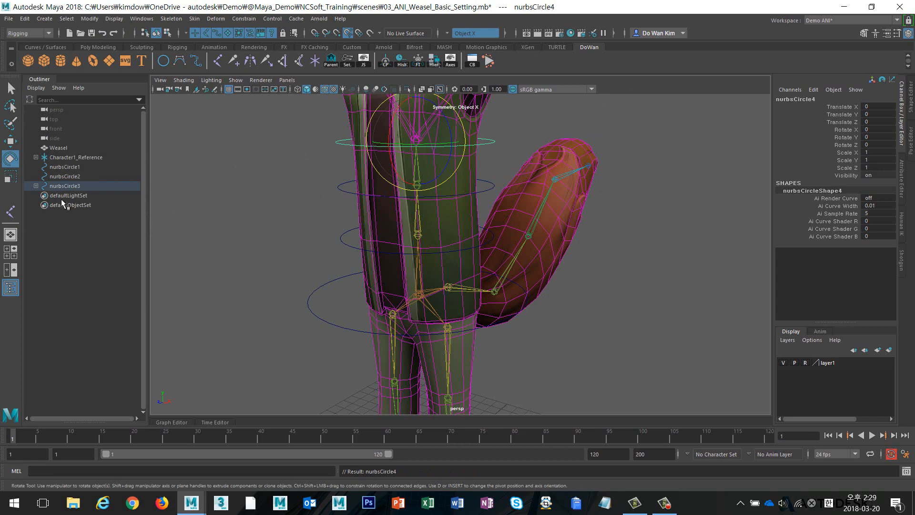
pyautogui.click(35, 185)
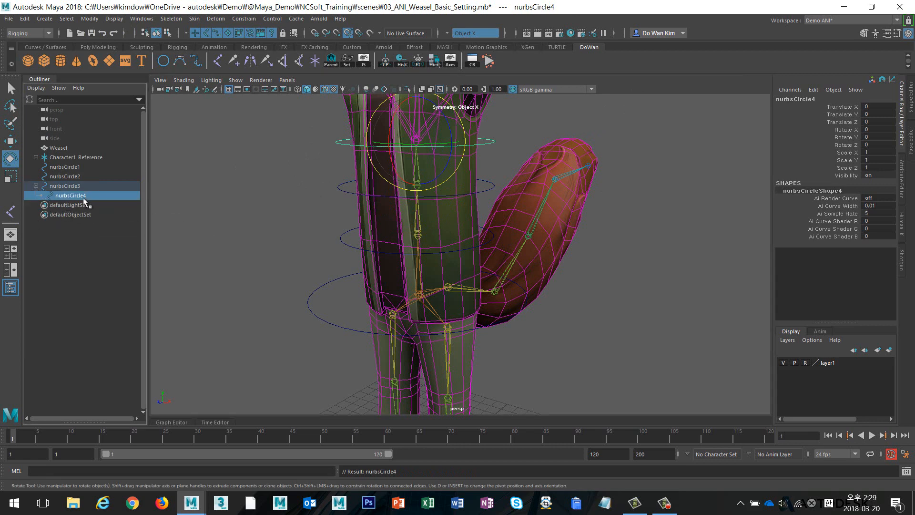
# - Parent nurbsCircle3, together with its child circle, under nurbsCircle2
pyautogui.click(331, 191)
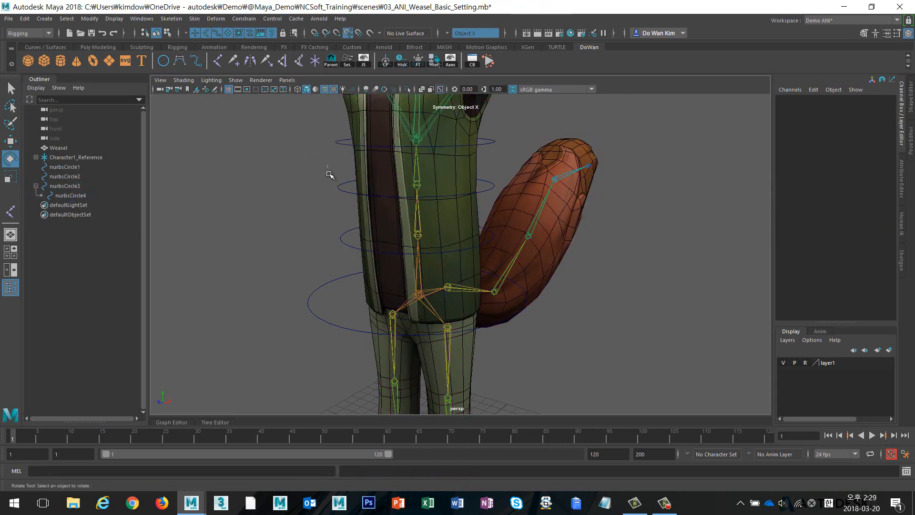
pyautogui.moveTo(330, 175); pyautogui.dragTo(342, 251)
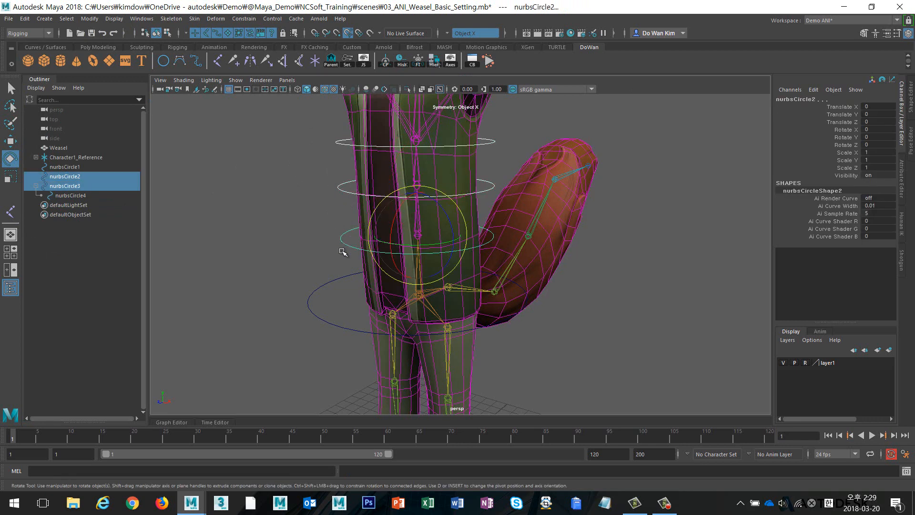
pyautogui.press('g')
pyautogui.press('p')
# - Try rotating nurbsCircle2 about -30 degrees in Z and rotating nurbsCircle3 freely, undoing each rotation
pyautogui.click(333, 227)
pyautogui.moveTo(333, 227); pyautogui.dragTo(357, 263)
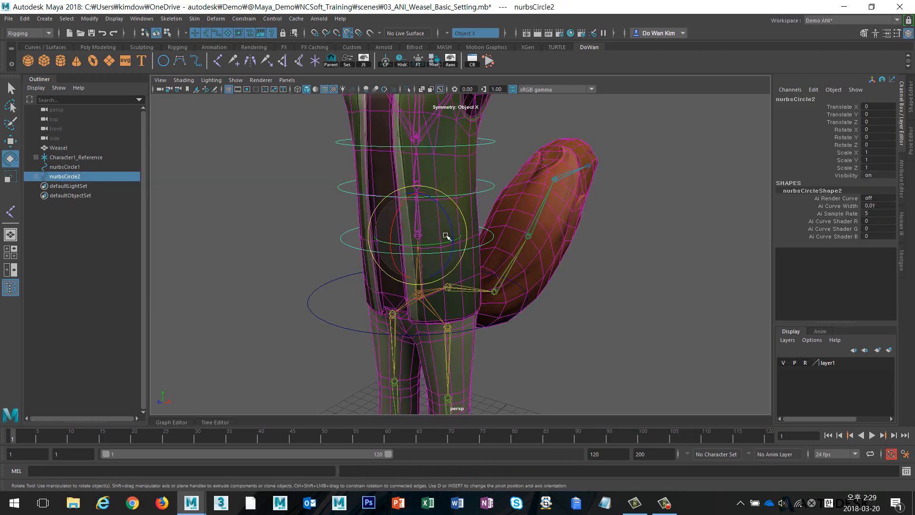
pyautogui.moveTo(450, 220); pyautogui.dragTo(442, 260)
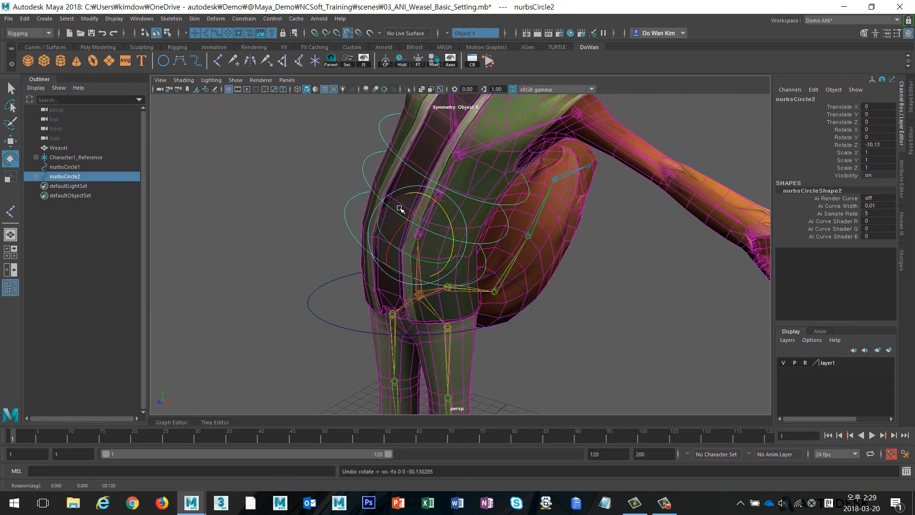
pyautogui.hotkey('ctrl', 'z')
pyautogui.moveTo(340, 178); pyautogui.dragTo(359, 198)
pyautogui.moveTo(443, 174); pyautogui.dragTo(453, 199)
pyautogui.hotkey('ctrl', 'z')
# - Try rotating nurbsCircle4 about -38 degrees in Z, undo the rotation, and expand the hierarchy under nurbsCircle2
pyautogui.moveTo(334, 121); pyautogui.dragTo(344, 138)
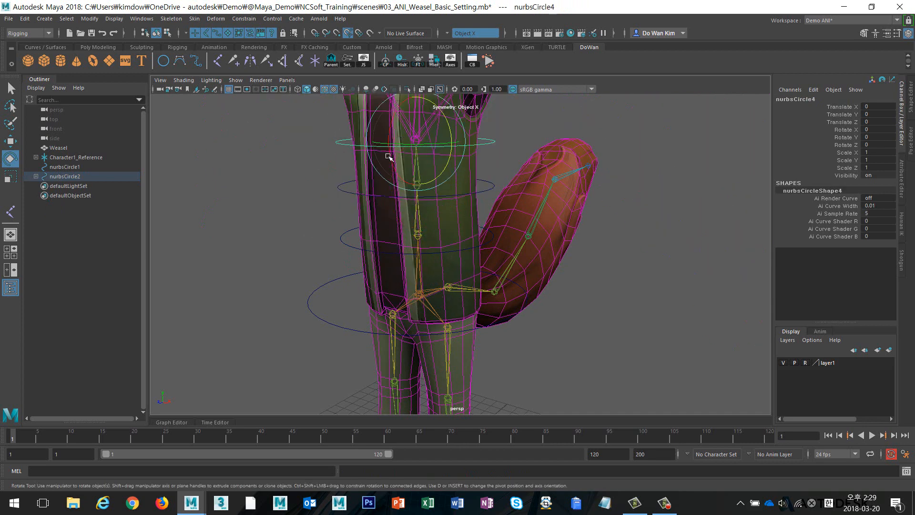
pyautogui.moveTo(451, 135); pyautogui.dragTo(443, 163)
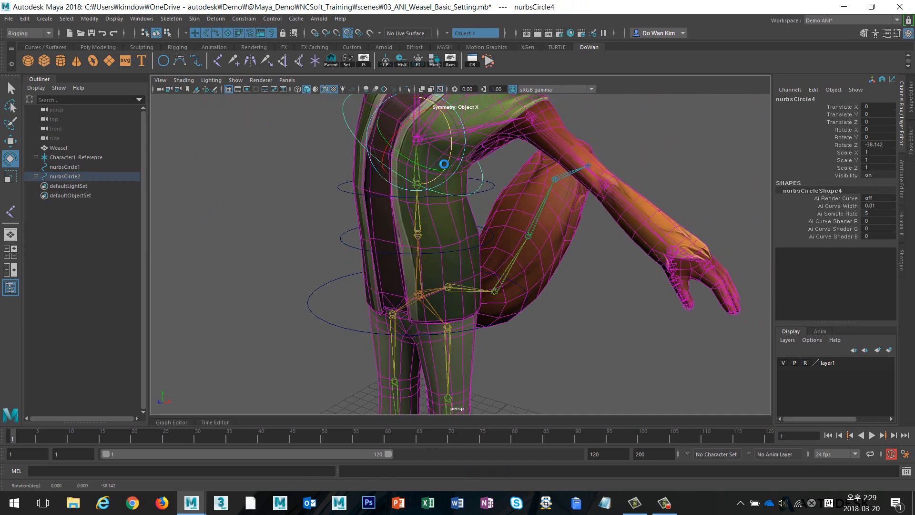
pyautogui.hotkey('ctrl', 'z')
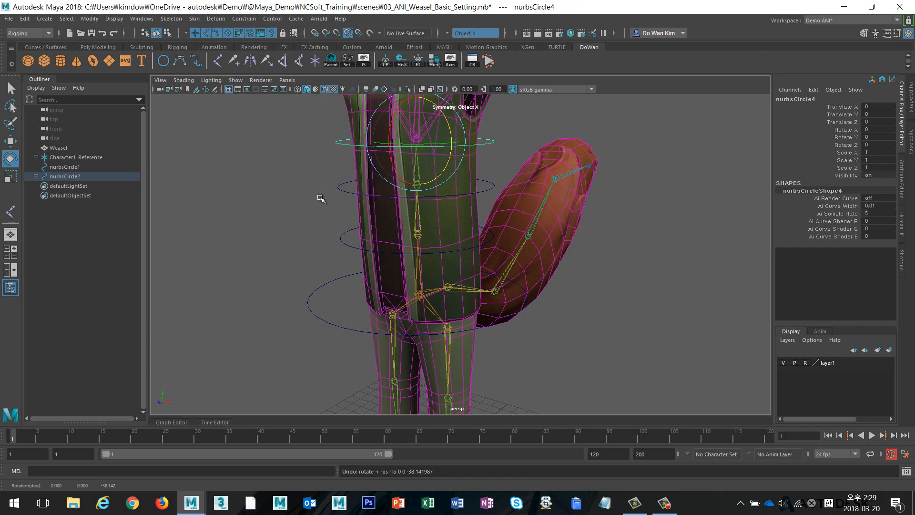
pyautogui.click(35, 176)
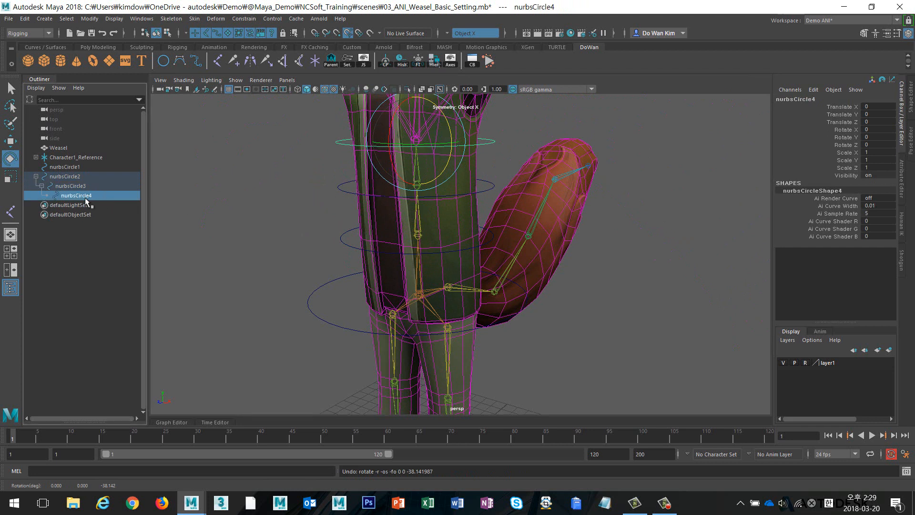
# - Examine the Parent command and the Parent Constraint options without applying them, and clear the selection
pyautogui.click(24, 19)
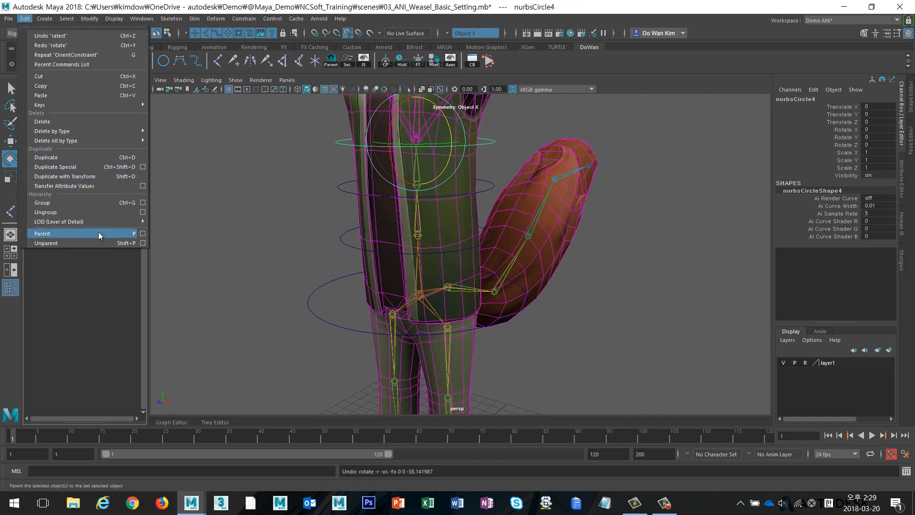
pyautogui.click(238, 20)
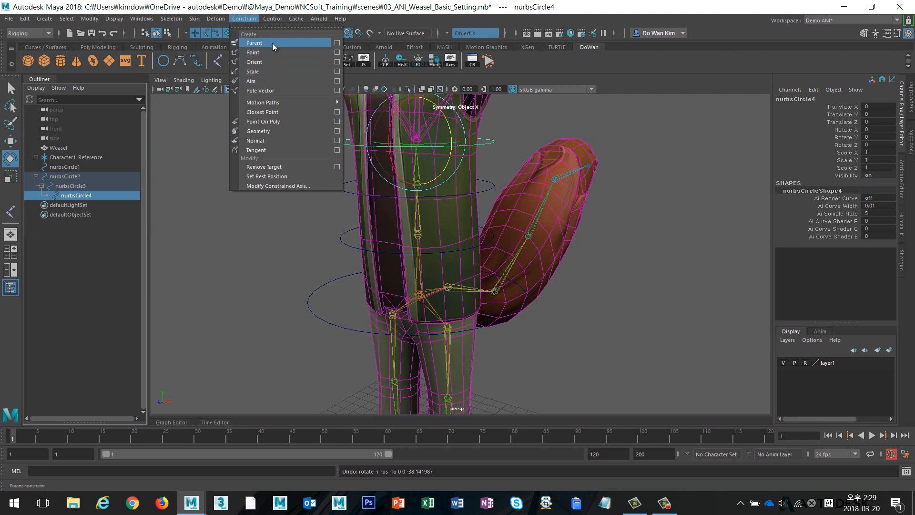
pyautogui.click(254, 8)
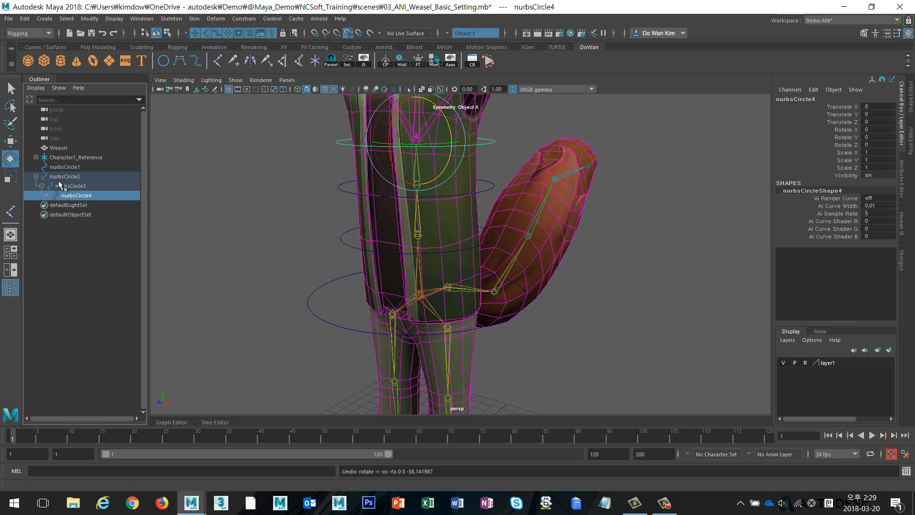
pyautogui.click(247, 19)
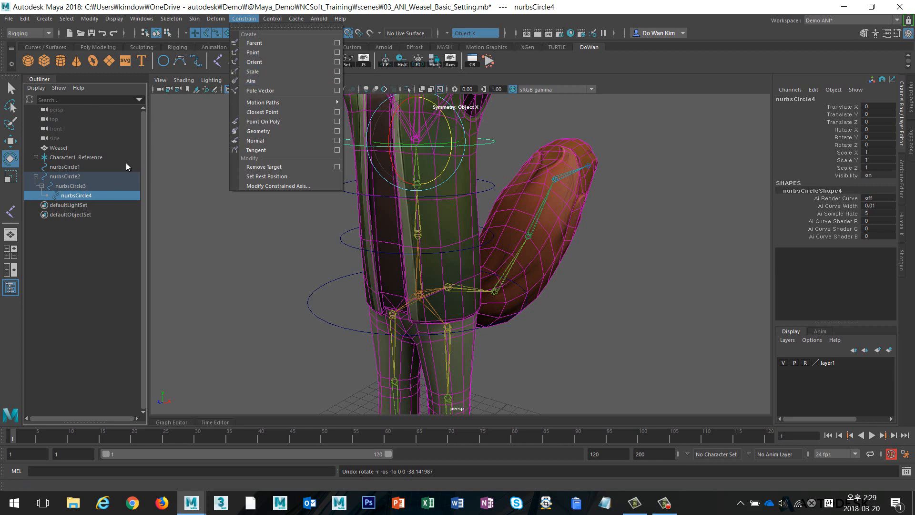
pyautogui.click(338, 43)
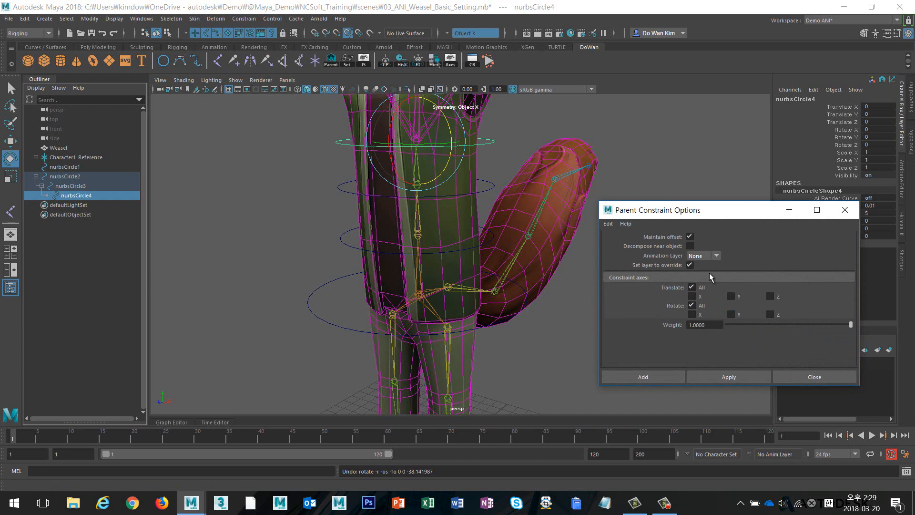
pyautogui.click(813, 376)
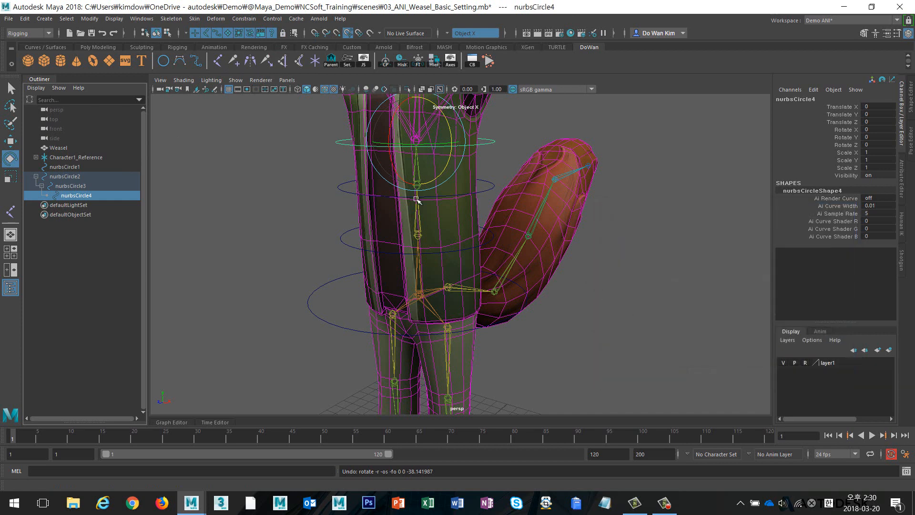
pyautogui.click(320, 175)
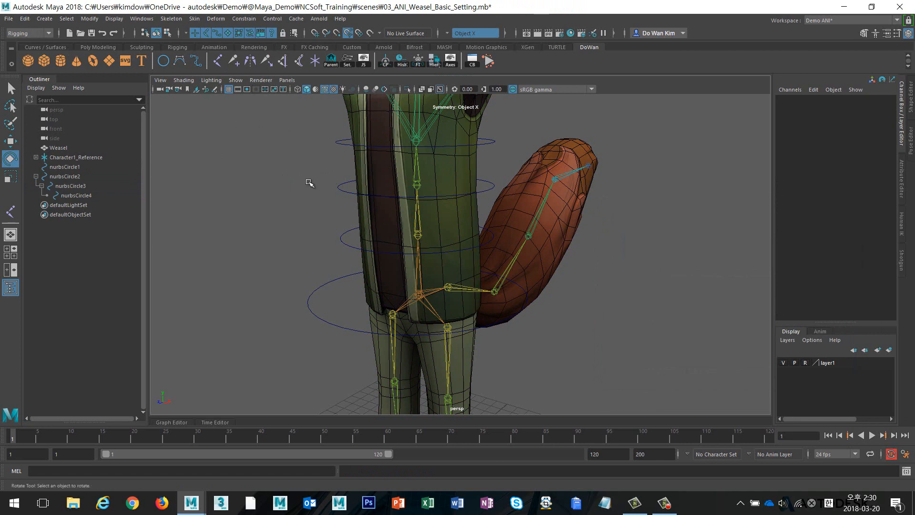
# - Try a free rotation near the hips and a free move of nurbsCircle1, undoing each test
pyautogui.click(408, 264)
pyautogui.moveTo(408, 265); pyautogui.dragTo(429, 229)
pyautogui.hotkey('ctrl', 'z')
pyautogui.click(300, 244)
pyautogui.keyDown('alt'); pyautogui.moveTo(482, 295); pyautogui.dragTo(432, 289, button='right'); pyautogui.keyUp('alt')
pyautogui.keyDown('alt'); pyautogui.moveTo(431, 288); pyautogui.dragTo(430, 263, button='middle'); pyautogui.keyUp('alt')
pyautogui.moveTo(362, 260); pyautogui.dragTo(343, 303)
pyautogui.press('w')
pyautogui.moveTo(426, 260)
pyautogui.mouseDown()
pyautogui.moveTo(445, 266)
pyautogui.moveTo(426, 247)
pyautogui.moveTo(432, 267)
pyautogui.mouseUp()
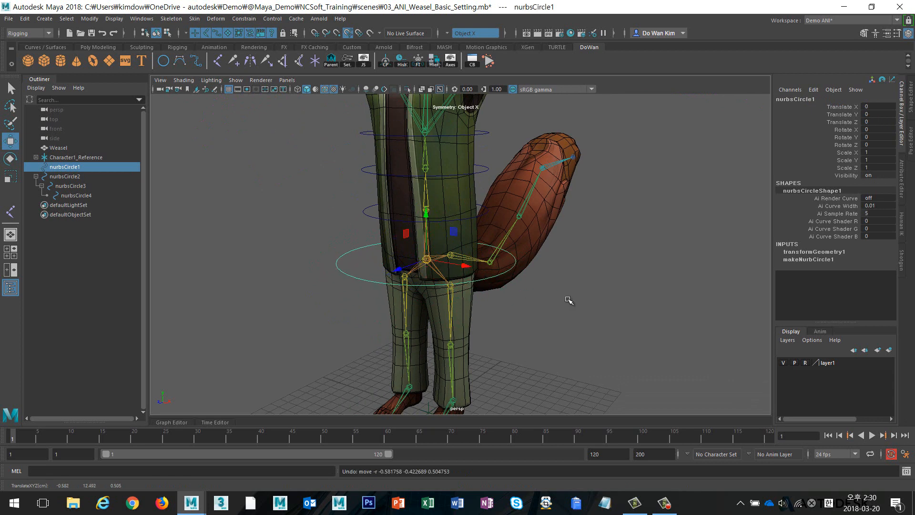
# - Reselect the hip circle nurbsCircle1 and try rotating and moving it freely, undoing both changes
pyautogui.click(513, 302)
pyautogui.keyDown('alt'); pyautogui.moveTo(513, 302); pyautogui.dragTo(386, 307); pyautogui.keyUp('alt')
pyautogui.keyDown('alt'); pyautogui.moveTo(385, 307); pyautogui.dragTo(405, 299, button='right'); pyautogui.keyUp('alt')
pyautogui.moveTo(330, 283); pyautogui.dragTo(275, 333)
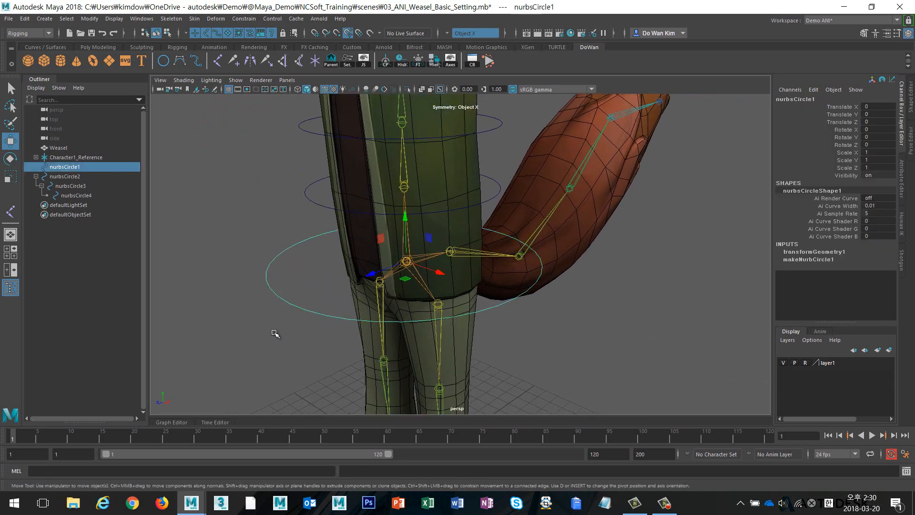
pyautogui.press('e')
pyautogui.moveTo(407, 253); pyautogui.dragTo(430, 260)
pyautogui.hotkey('ctrl', 'z')
pyautogui.press('w')
pyautogui.hotkey('ctrl', 'z')
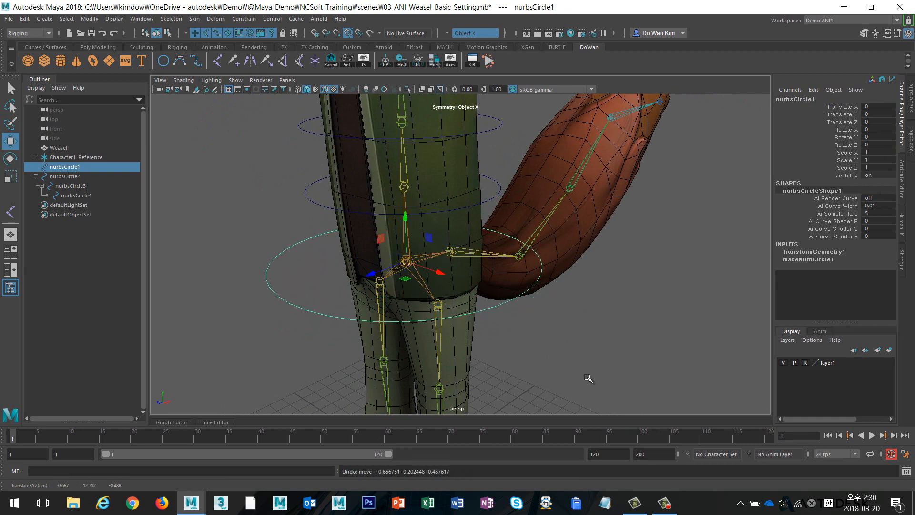
# - Parent-constrain the Character1_Hips joint to nurbsCircle1 with Maintain offset on and all translate and rotate axes constrained
pyautogui.click(589, 377)
pyautogui.moveTo(319, 261); pyautogui.dragTo(254, 336)
pyautogui.press('q')
pyautogui.click(406, 263)
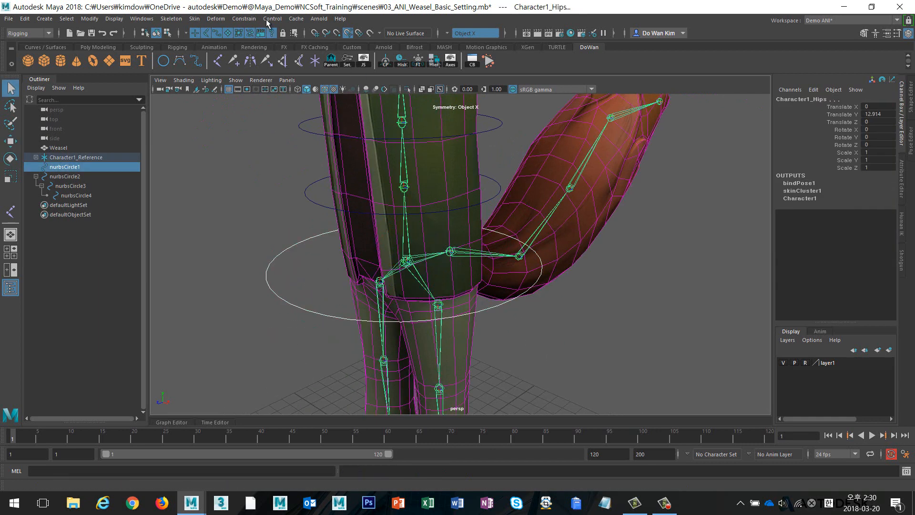
pyautogui.click(244, 19)
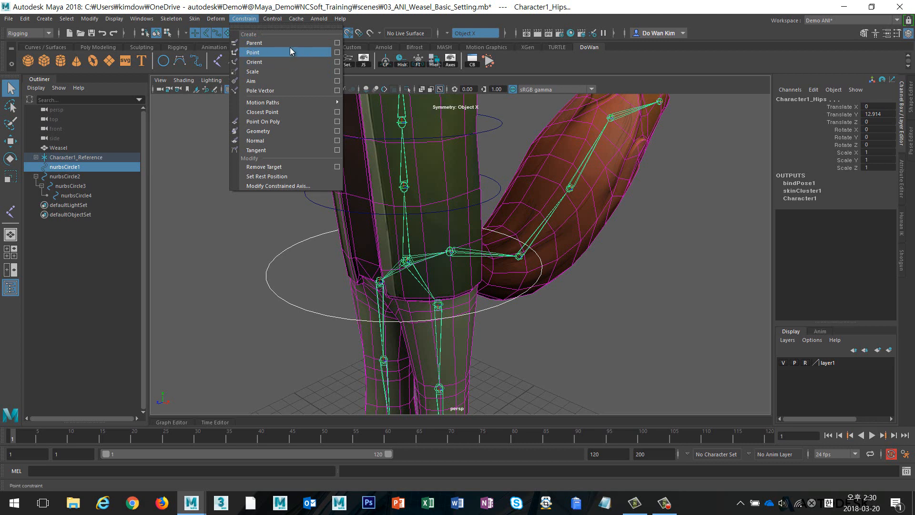
pyautogui.click(337, 43)
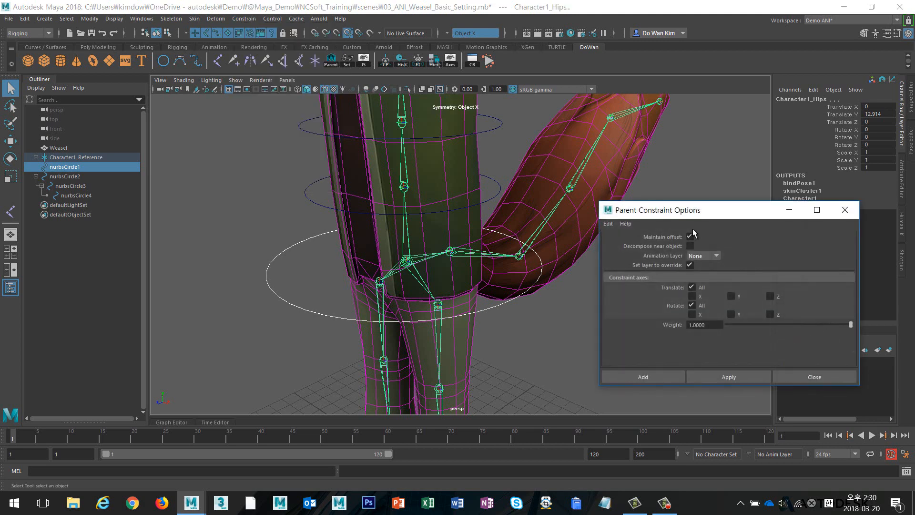
pyautogui.moveTo(698, 217); pyautogui.dragTo(743, 117)
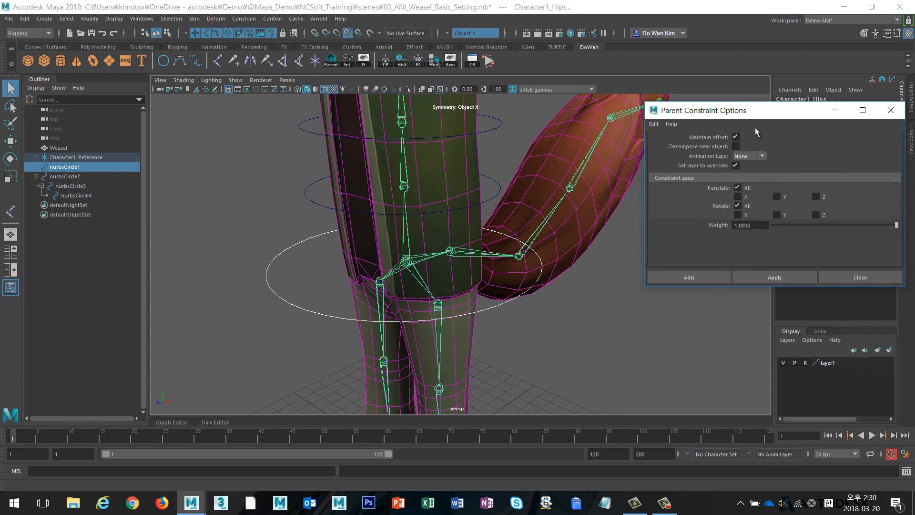
pyautogui.click(701, 278)
pyautogui.click(610, 338)
# - Test the hips parent constraint by rotating and moving nurbsCircle1, undoing both changes
pyautogui.click(339, 311)
pyautogui.press('e')
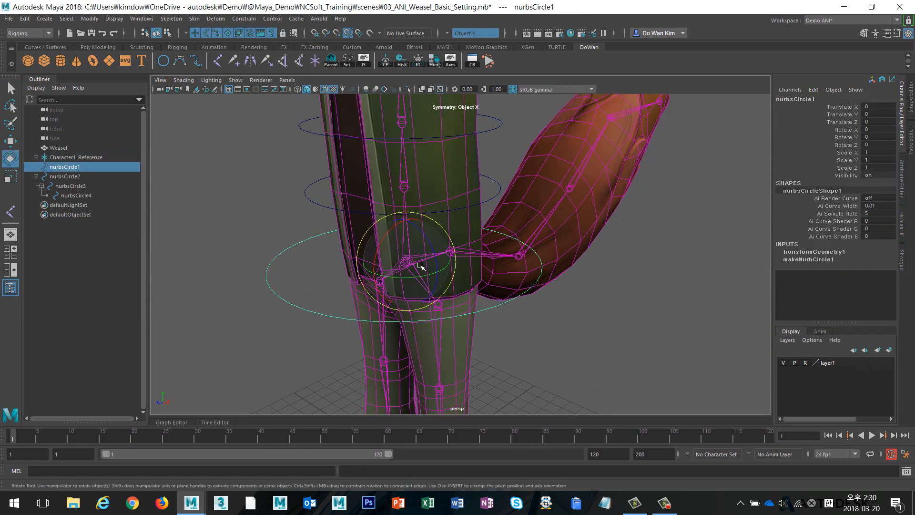
pyautogui.moveTo(418, 263); pyautogui.dragTo(439, 261)
pyautogui.press('q')
pyautogui.hotkey('ctrl', 'z')
pyautogui.press('w')
pyautogui.hotkey('ctrl', 'z')
# - Try moving nurbsCircle1 by about -0.322, -0.218, 0.396 with the whole body attached, and undo the move
pyautogui.click(573, 315)
pyautogui.keyDown('alt'); pyautogui.moveTo(573, 315); pyautogui.dragTo(431, 306, button='right'); pyautogui.keyUp('alt')
pyautogui.keyDown('alt'); pyautogui.moveTo(431, 307); pyautogui.dragTo(413, 313, button='middle'); pyautogui.keyUp('alt')
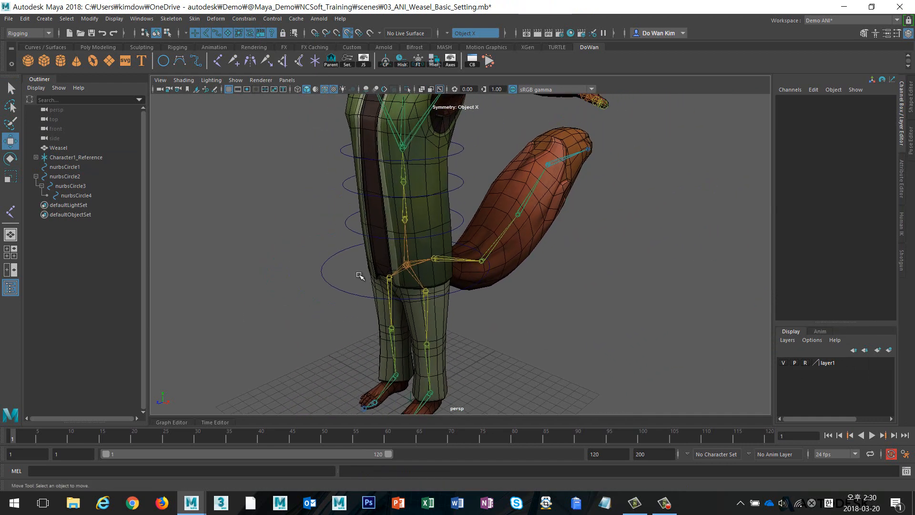
pyautogui.moveTo(322, 248); pyautogui.dragTo(325, 299)
pyautogui.moveTo(407, 265)
pyautogui.mouseDown()
pyautogui.moveTo(417, 265)
pyautogui.moveTo(400, 268)
pyautogui.mouseUp()
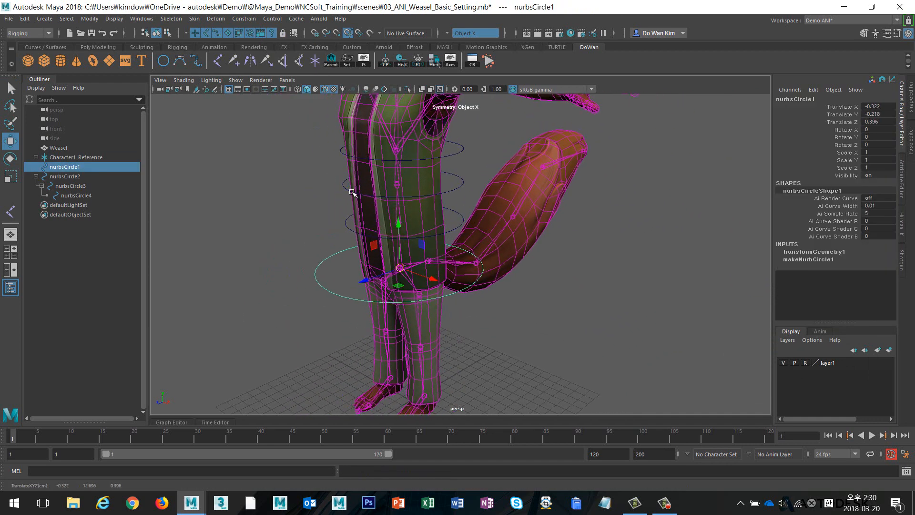
pyautogui.hotkey('ctrl', 'z')
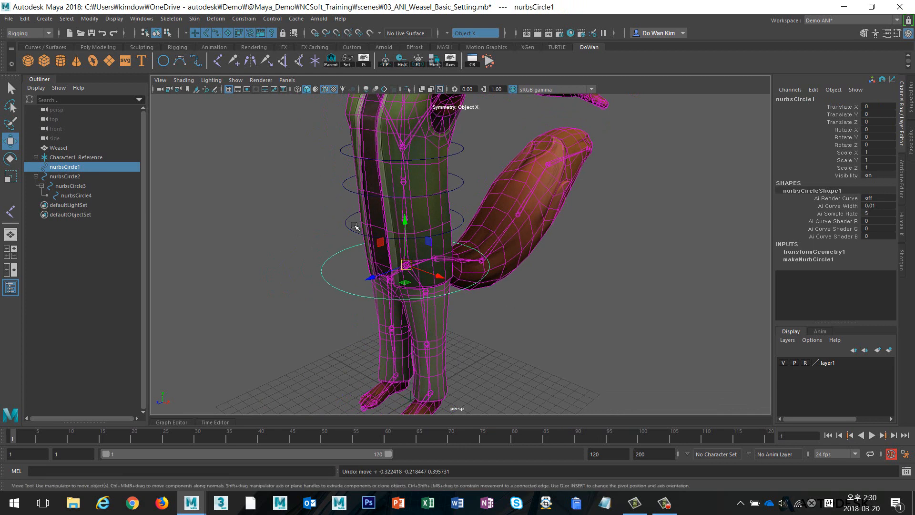
pyautogui.moveTo(355, 222); pyautogui.dragTo(277, 255)
pyautogui.click(307, 222)
pyautogui.moveTo(313, 209); pyautogui.dragTo(357, 234)
pyautogui.moveTo(282, 250); pyautogui.dragTo(343, 300)
pyautogui.moveTo(333, 214); pyautogui.dragTo(331, 299)
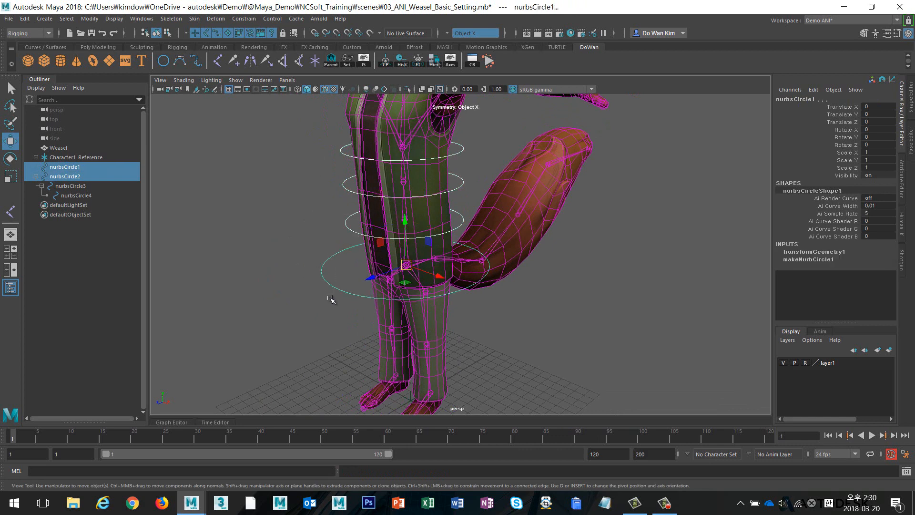
pyautogui.scroll(5, 311, 296)
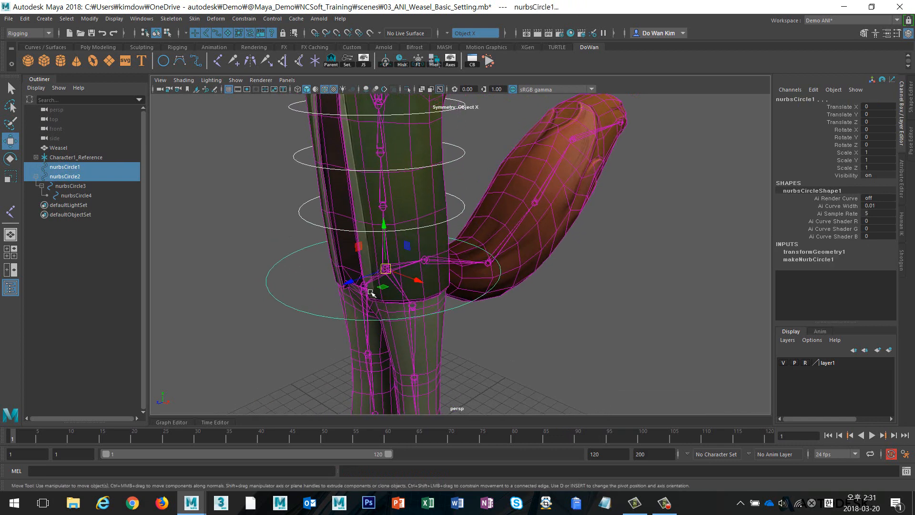
pyautogui.click(276, 253)
pyautogui.moveTo(312, 209); pyautogui.dragTo(288, 253)
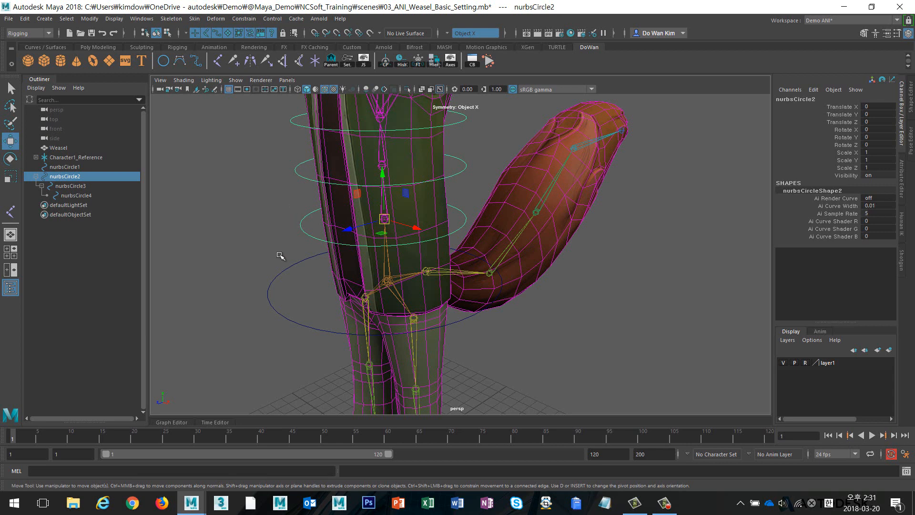
pyautogui.keyDown('shift'); pyautogui.moveTo(237, 272); pyautogui.dragTo(286, 317); pyautogui.keyUp('shift')
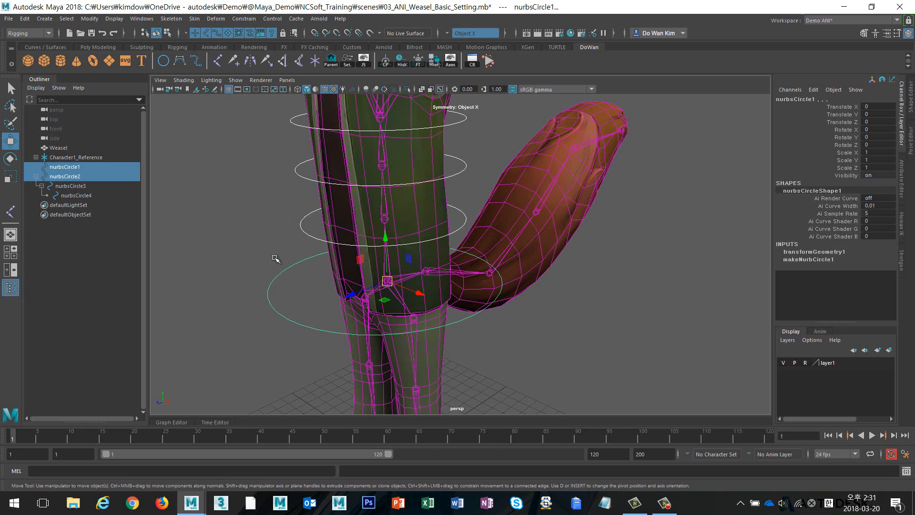
# - Parent nurbsCircle2, together with its child circles, under nurbsCircle1
pyautogui.click(281, 199)
pyautogui.moveTo(282, 198); pyautogui.dragTo(315, 235)
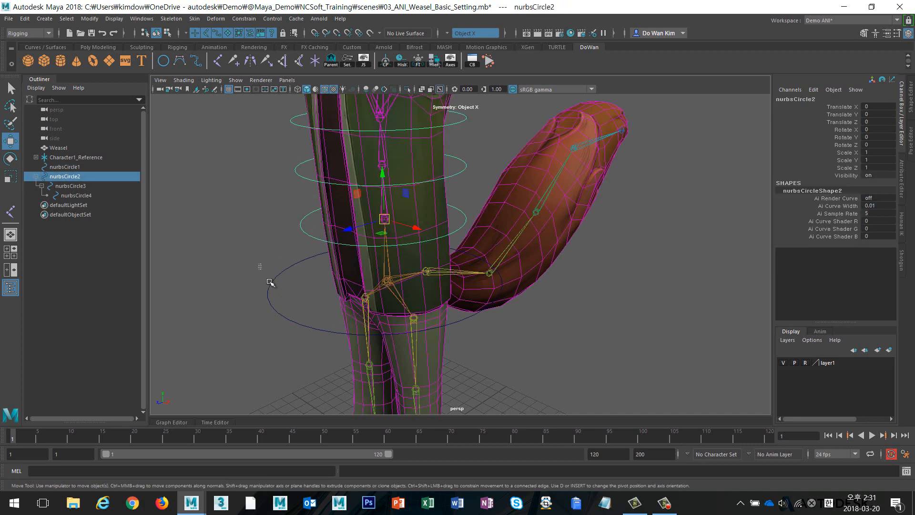
pyautogui.keyDown('shift'); pyautogui.moveTo(260, 264); pyautogui.dragTo(292, 308); pyautogui.keyUp('shift')
pyautogui.click(25, 19)
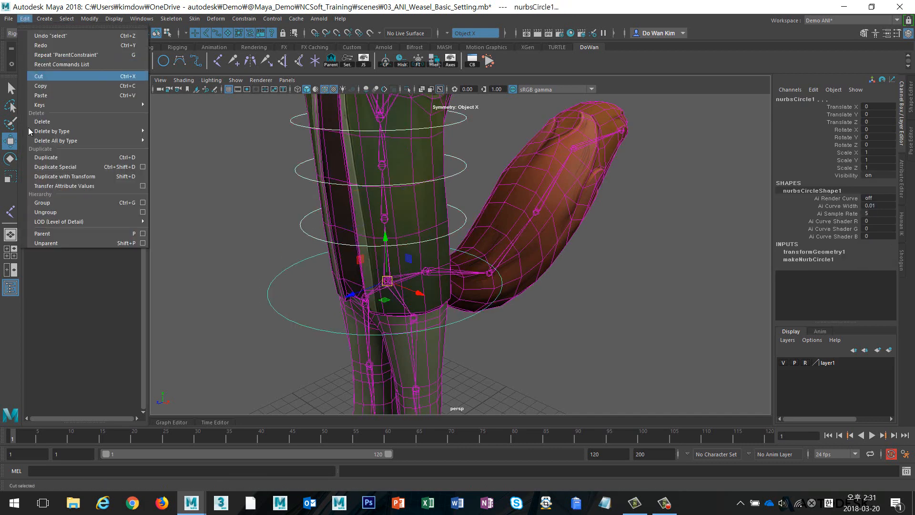
pyautogui.click(73, 233)
pyautogui.click(229, 260)
# - Test the complete circle hierarchy by moving and rotating nurbsCircle1, undo the changes, and clear the selection
pyautogui.moveTo(229, 260); pyautogui.dragTo(291, 305)
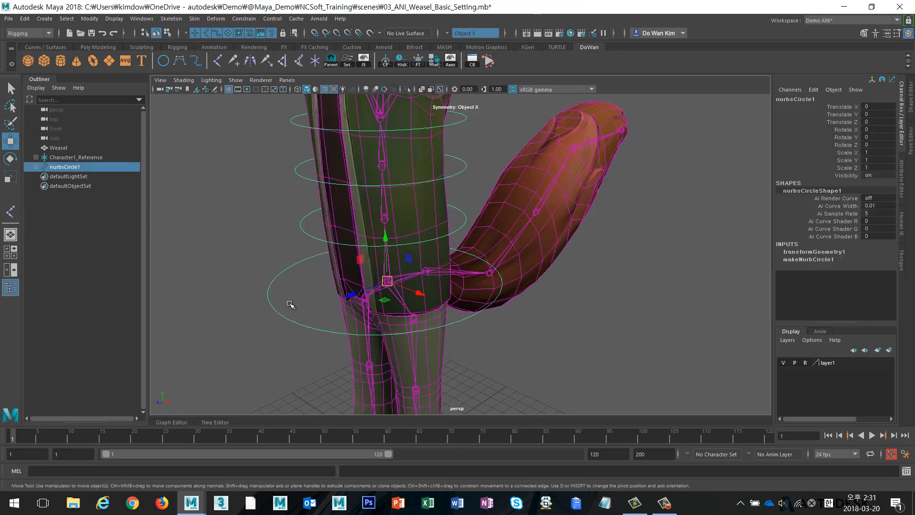
pyautogui.keyDown('alt'); pyautogui.moveTo(449, 312); pyautogui.dragTo(313, 306, button='right'); pyautogui.keyUp('alt')
pyautogui.moveTo(418, 270)
pyautogui.mouseDown()
pyautogui.moveTo(408, 297)
pyautogui.moveTo(424, 266)
pyautogui.mouseUp()
pyautogui.hotkey('ctrl', 'z')
pyautogui.moveTo(360, 226); pyautogui.dragTo(413, 217)
pyautogui.press('e')
pyautogui.hotkey('ctrl', 'z')
pyautogui.click(322, 212)
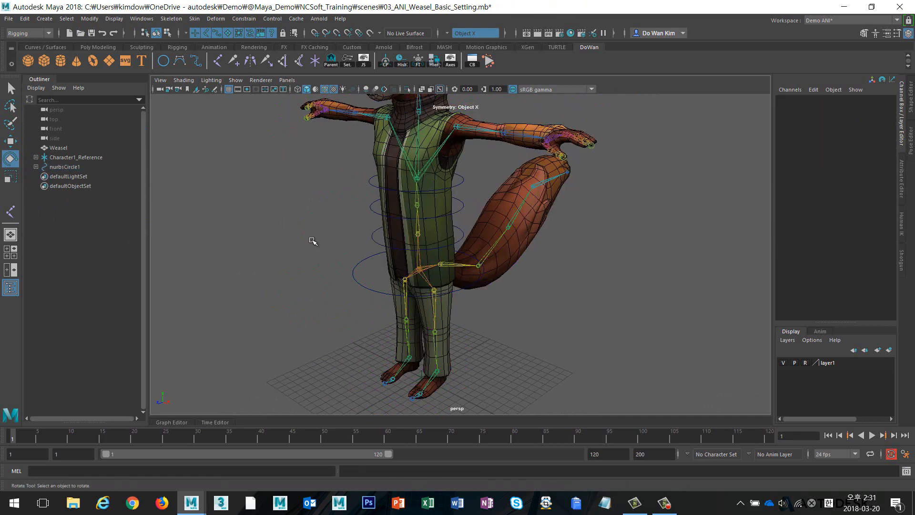
# - Select nurbsCircle1 and expand its full hierarchy down to nurbsCircle4
pyautogui.keyDown('alt'); pyautogui.moveTo(313, 241); pyautogui.dragTo(365, 249, button='right'); pyautogui.keyUp('alt')
pyautogui.moveTo(344, 282); pyautogui.dragTo(320, 305)
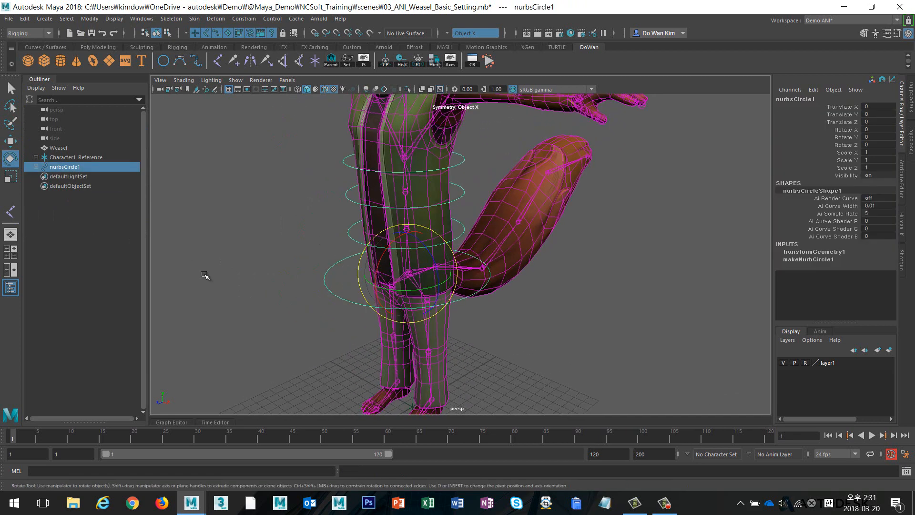
pyautogui.keyDown('shift'); pyautogui.click(36, 167); pyautogui.keyUp('shift')
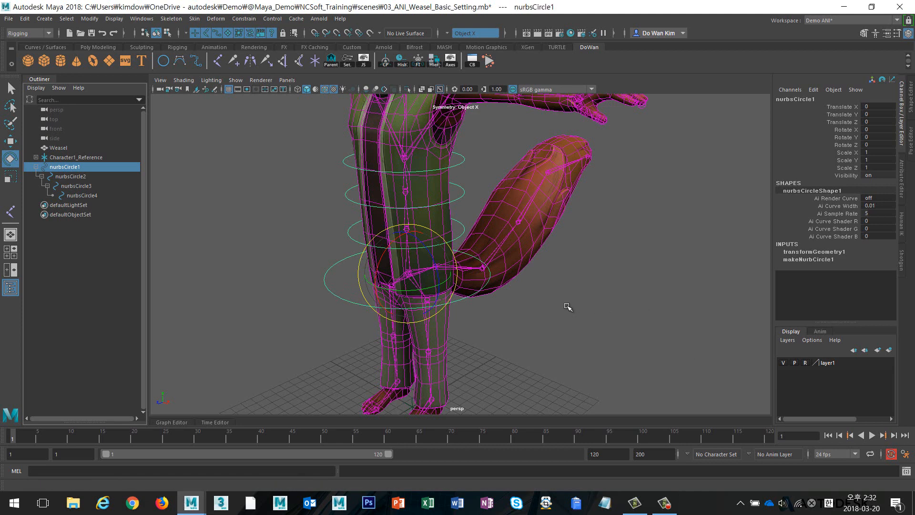
pyautogui.scroll(-3, 636, 300)
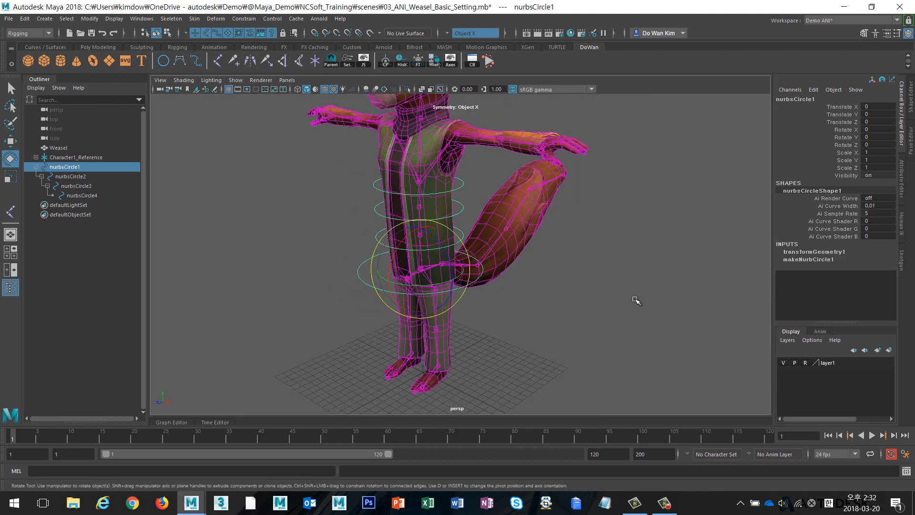
pyautogui.keyDown('alt'); pyautogui.moveTo(639, 301); pyautogui.dragTo(611, 337); pyautogui.keyUp('alt')
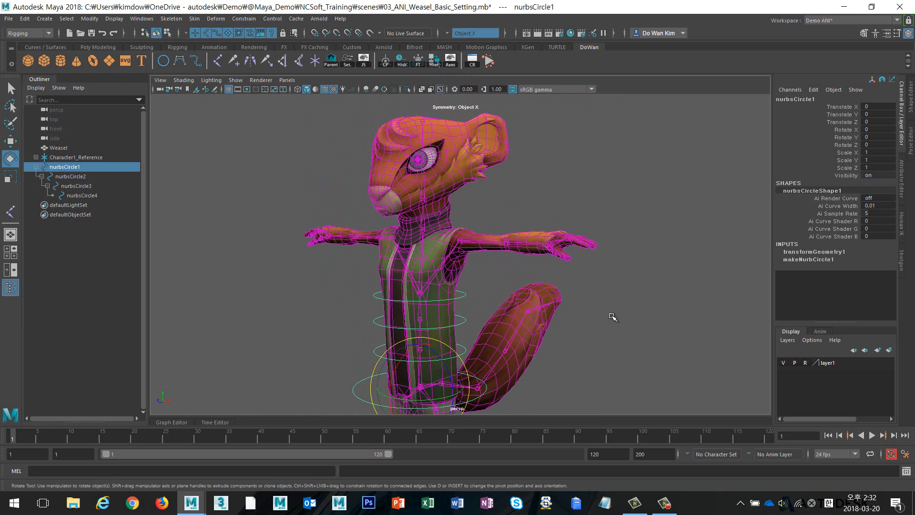
# - Create a new NURBS circle and hide layer1 so only the skeleton and controllers are shown
pyautogui.click(646, 325)
pyautogui.keyDown('alt'); pyautogui.moveTo(646, 325); pyautogui.dragTo(475, 287, button='right'); pyautogui.keyUp('alt')
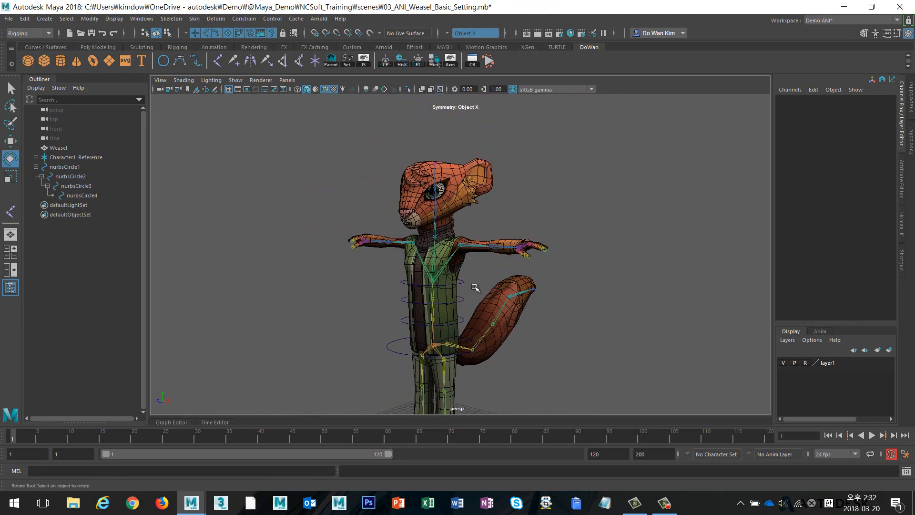
pyautogui.click(163, 60)
pyautogui.click(783, 362)
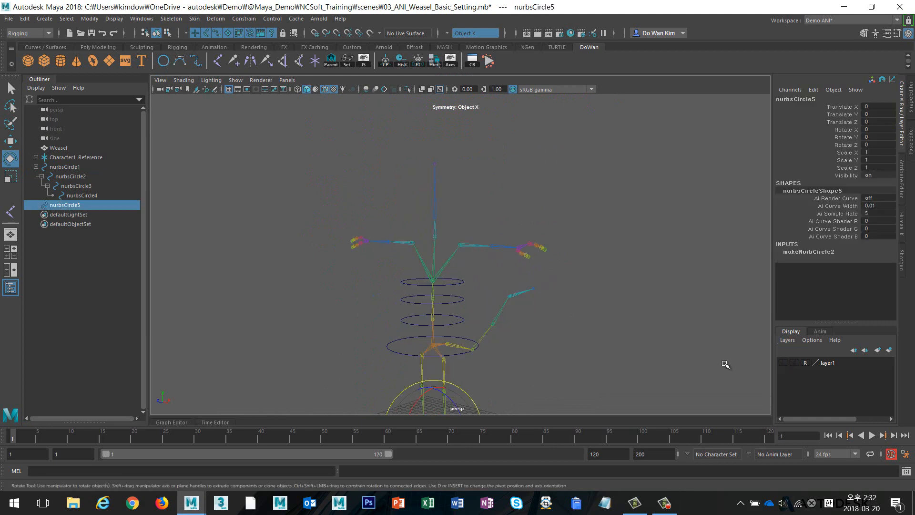
# - Snap the new circle to the neck joint at Translate Y 28.879 and Z -0.536
pyautogui.keyDown('alt'); pyautogui.moveTo(625, 375); pyautogui.dragTo(620, 336, button='middle'); pyautogui.keyUp('alt')
pyautogui.press('w')
pyautogui.press('v')
pyautogui.moveTo(427, 196); pyautogui.dragTo(424, 189, button='middle')
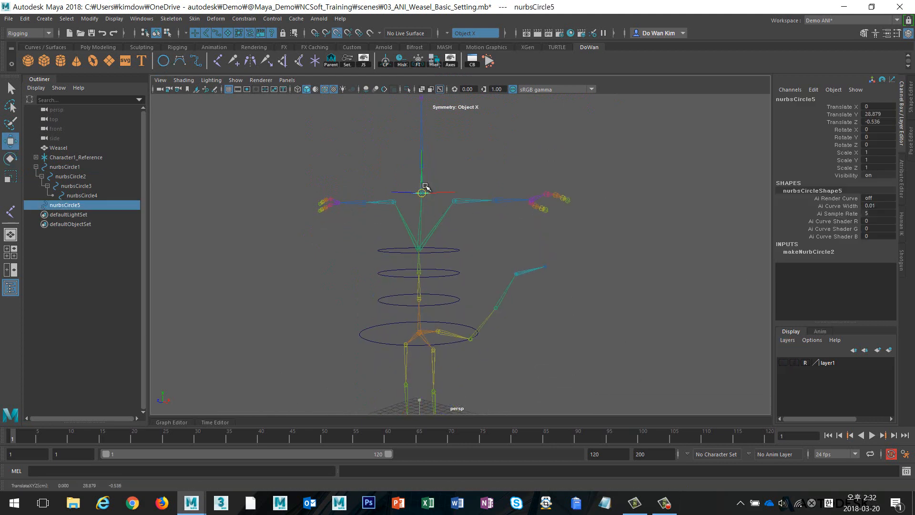
# - Scale the neck circle uniformly to about 3.492
pyautogui.keyDown('alt'); pyautogui.moveTo(427, 196); pyautogui.dragTo(541, 194, button='right'); pyautogui.keyUp('alt')
pyautogui.keyDown('alt'); pyautogui.moveTo(541, 194); pyautogui.dragTo(466, 218, button='middle'); pyautogui.keyUp('alt')
pyautogui.press('r')
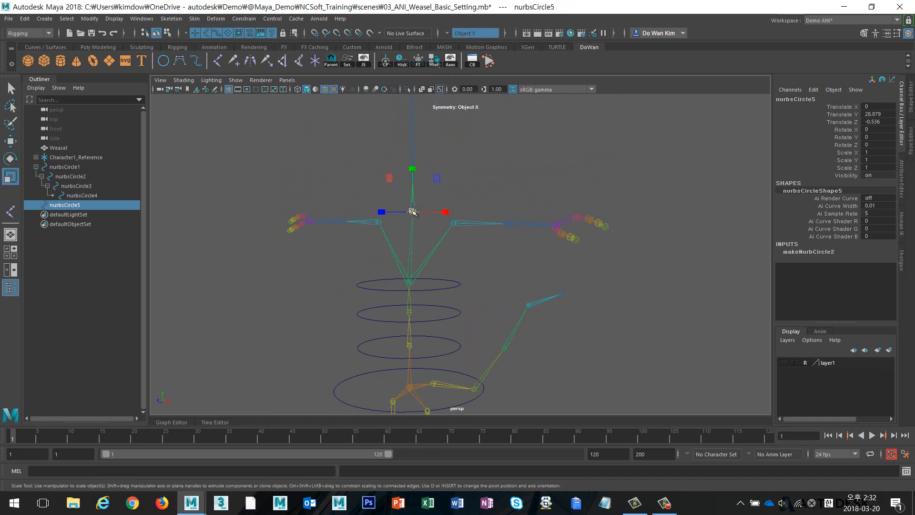
pyautogui.moveTo(412, 211); pyautogui.dragTo(450, 187)
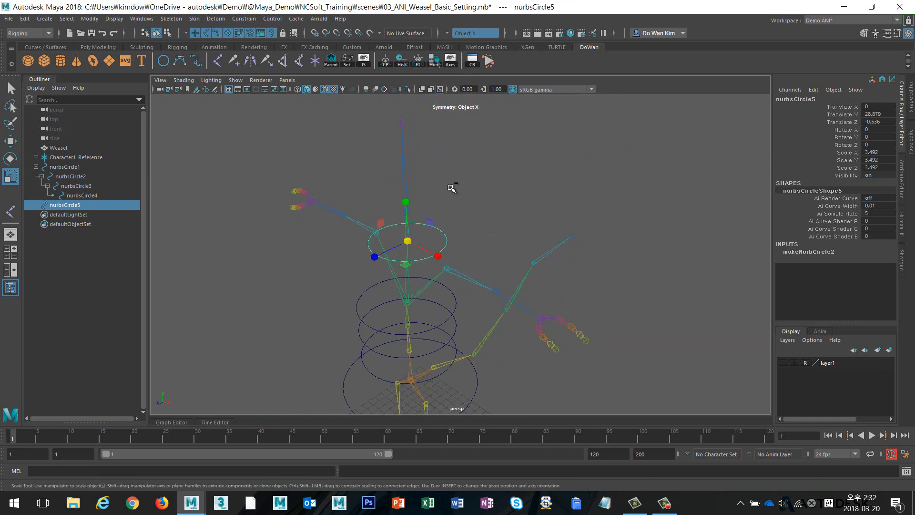
# - Duplicate the neck circle and snap the copy to the head joint at Translate Y 31.791
pyautogui.hotkey('ctrl', 'd')
pyautogui.press('w')
pyautogui.press('v')
pyautogui.moveTo(458, 195); pyautogui.dragTo(430, 205, button='middle')
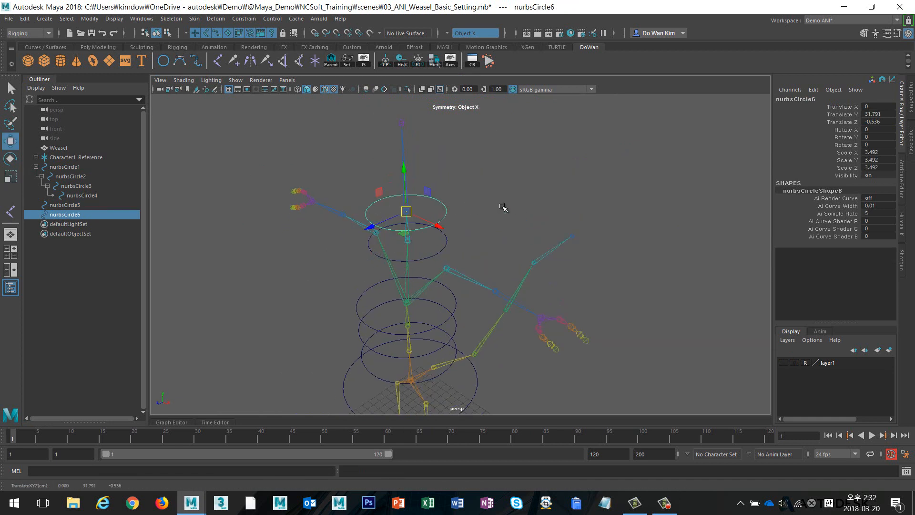
# - Set the head circle's Rotate X to 90 so it stands upright
pyautogui.press('e')
pyautogui.moveTo(548, 196); pyautogui.dragTo(657, 185, button='middle')
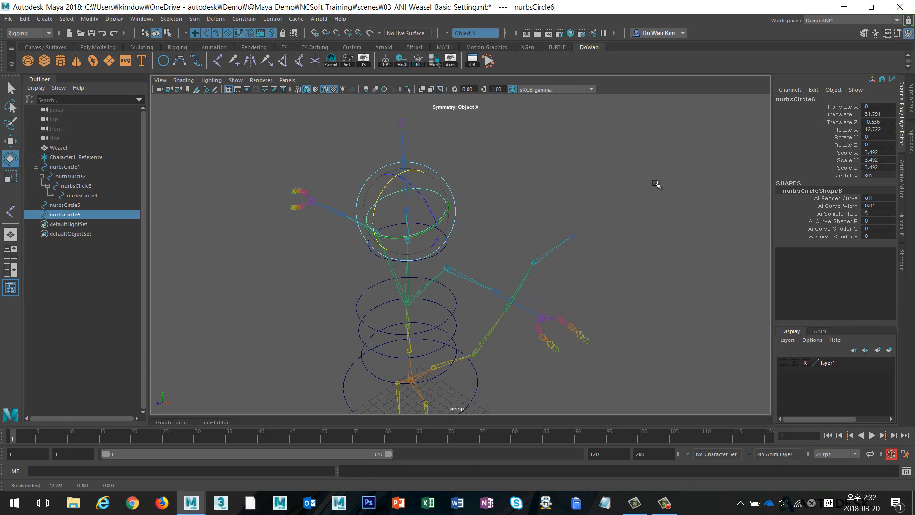
pyautogui.doubleClick(880, 128)
pyautogui.write('90')
pyautogui.press('Return')
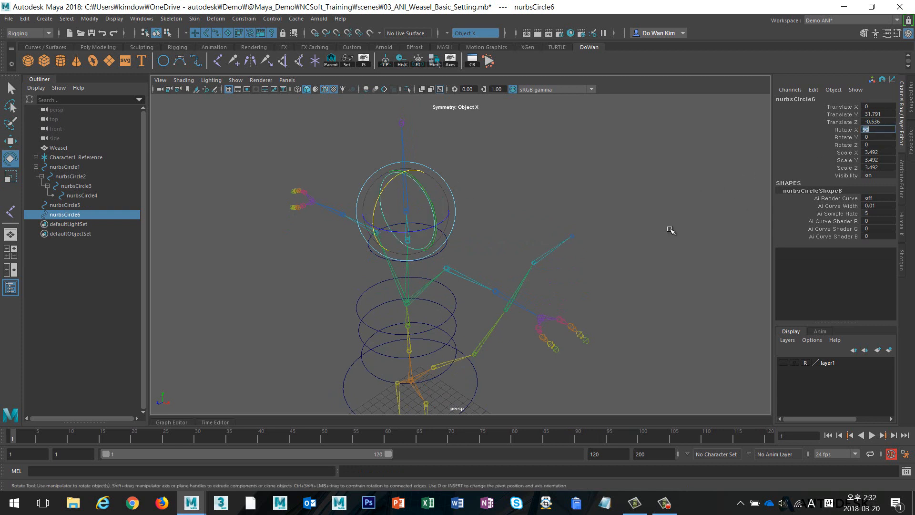
# - Raise the head circle to Translate Y 36.764 and scale it uniformly to about 5.954
pyautogui.keyDown('alt'); pyautogui.moveTo(618, 275); pyautogui.dragTo(743, 337); pyautogui.keyUp('alt')
pyautogui.click(784, 363)
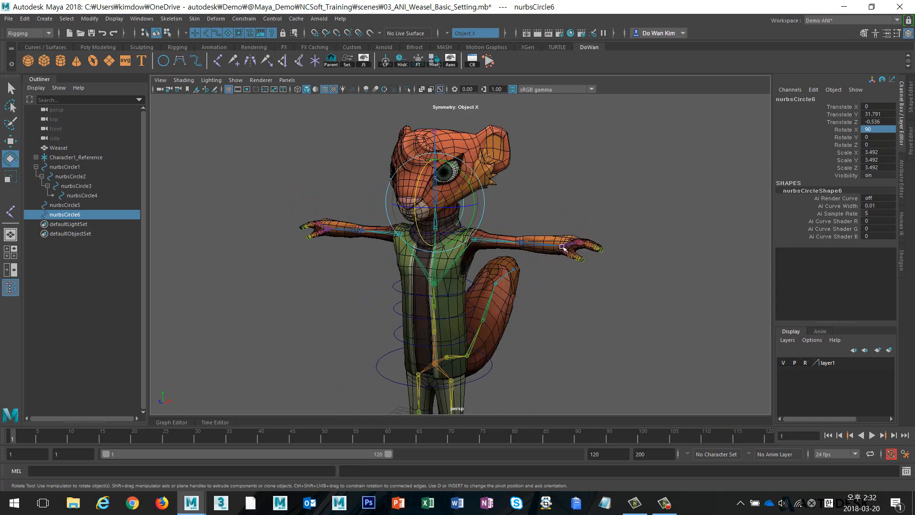
pyautogui.keyDown('alt'); pyautogui.moveTo(563, 247); pyautogui.dragTo(535, 211); pyautogui.keyUp('alt')
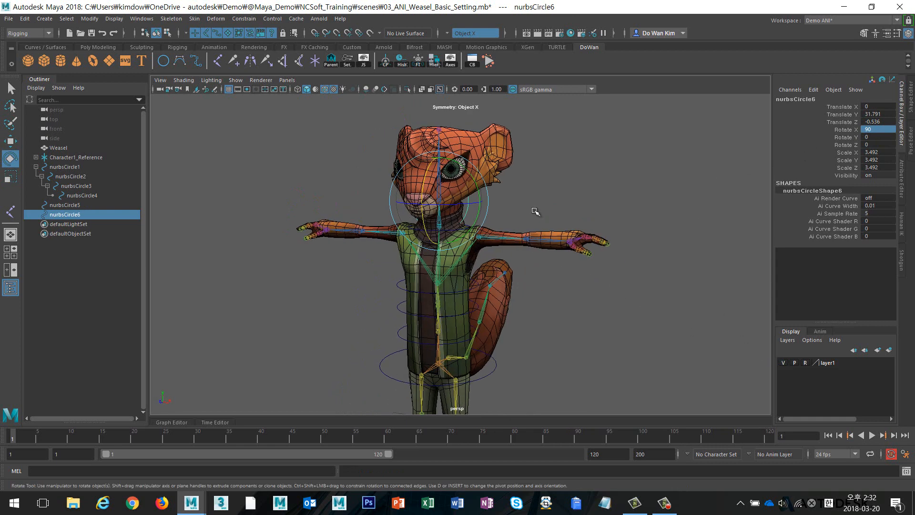
pyautogui.click(784, 363)
pyautogui.keyDown('alt'); pyautogui.moveTo(541, 245); pyautogui.dragTo(511, 241); pyautogui.keyUp('alt')
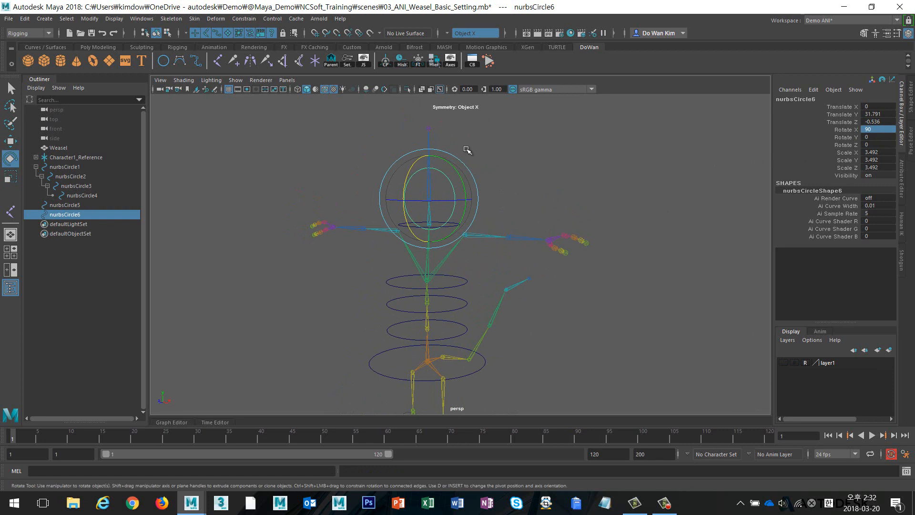
pyautogui.click(470, 170)
pyautogui.moveTo(479, 160)
pyautogui.mouseDown()
pyautogui.moveTo(448, 206)
pyautogui.moveTo(432, 200)
pyautogui.moveTo(438, 153)
pyautogui.moveTo(465, 151)
pyautogui.mouseUp()
pyautogui.press('w')
pyautogui.press('r')
# - Scale the head circle uniformly to about 6.603 with layer1 shown for comparison with the weasel's head, and hide layer1
pyautogui.click(783, 363)
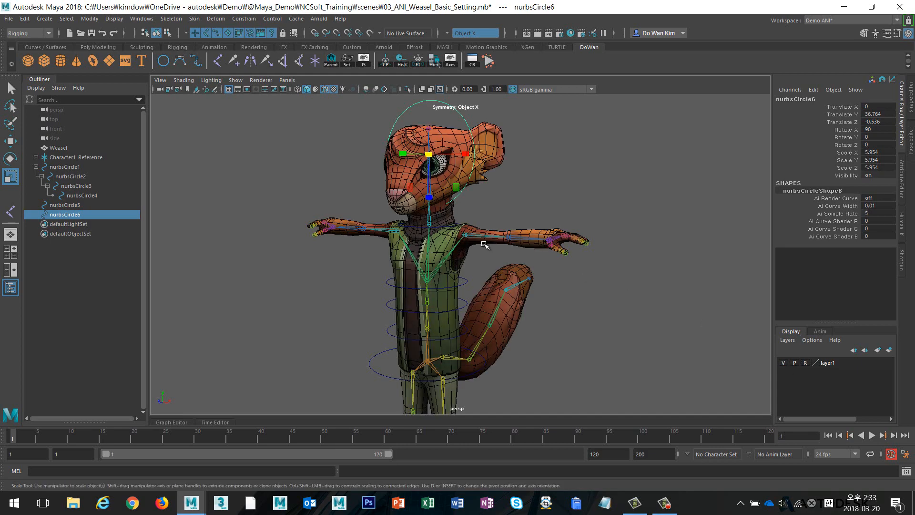
pyautogui.keyDown('alt'); pyautogui.moveTo(467, 235); pyautogui.dragTo(499, 227); pyautogui.keyUp('alt')
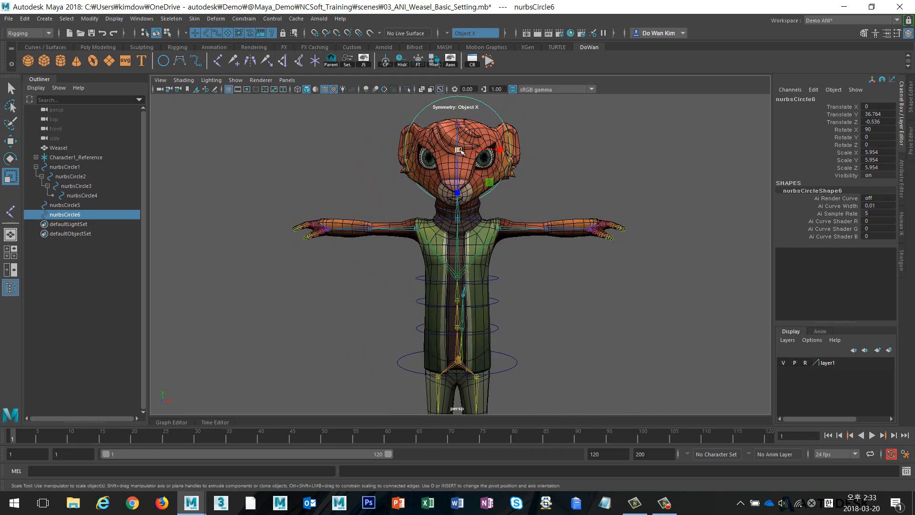
pyautogui.moveTo(460, 151); pyautogui.dragTo(411, 233)
pyautogui.click(541, 180)
pyautogui.click(418, 234)
pyautogui.click(479, 204)
pyautogui.keyDown('alt'); pyautogui.moveTo(479, 204); pyautogui.dragTo(539, 195); pyautogui.keyUp('alt')
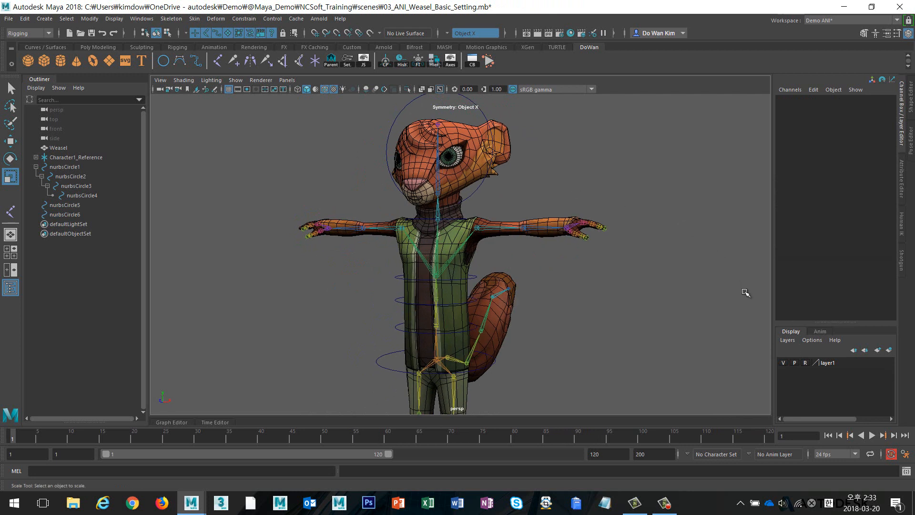
pyautogui.click(783, 363)
# - Test-rotate the head circle about its centre pivot and undo the rotation
pyautogui.keyDown('alt'); pyautogui.moveTo(533, 241); pyautogui.dragTo(488, 198); pyautogui.keyUp('alt')
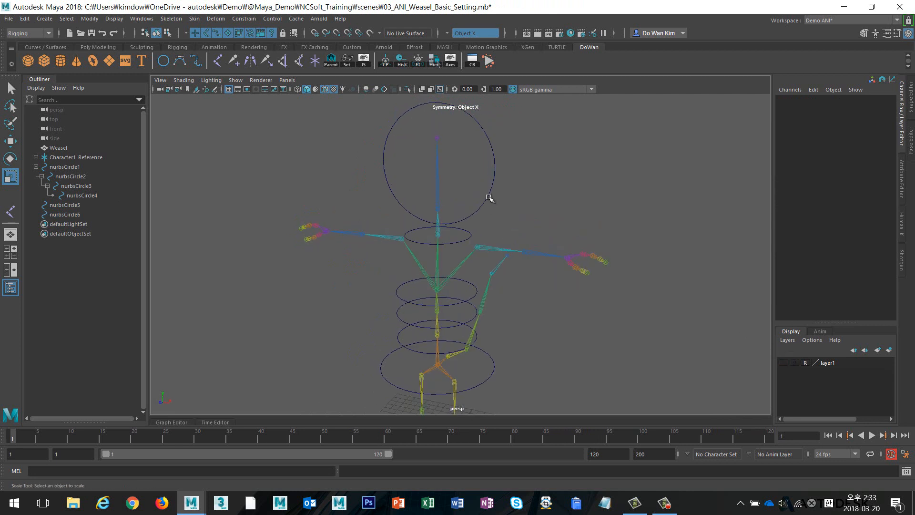
pyautogui.click(491, 193)
pyautogui.press('e')
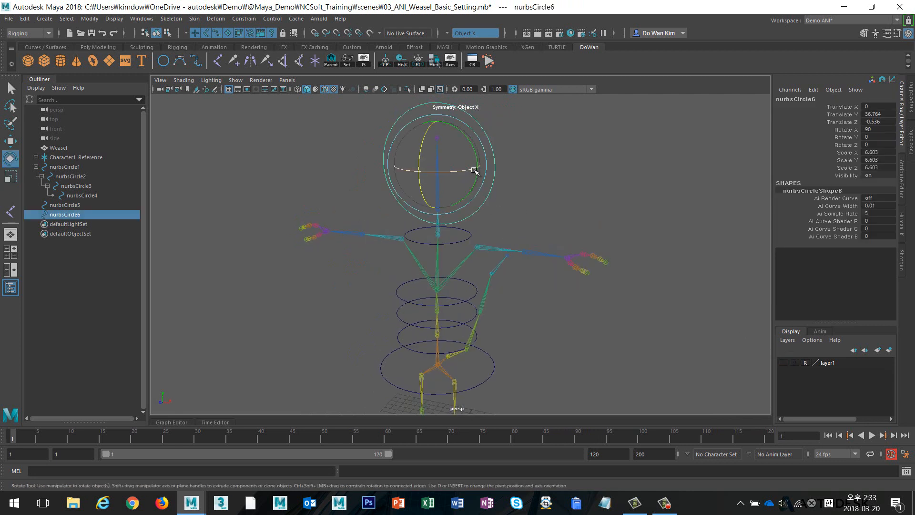
pyautogui.press('w')
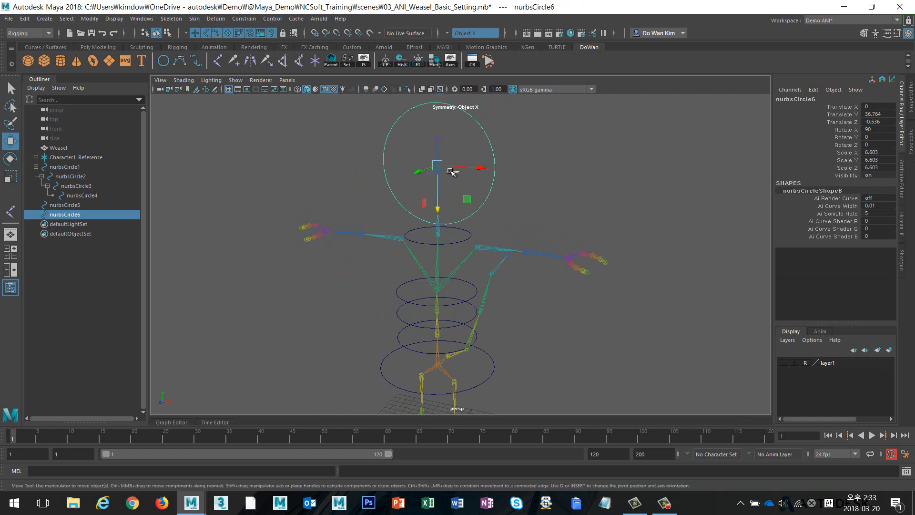
pyautogui.press('e')
pyautogui.moveTo(439, 151); pyautogui.dragTo(451, 154)
pyautogui.hotkey('ctrl', 'z')
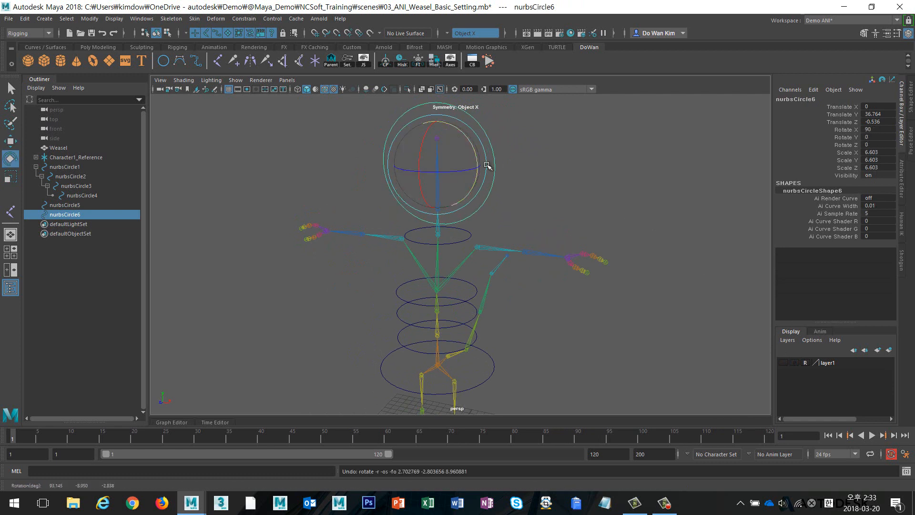
# - Try moving the head circle's pivot down towards the head joint in pivot edit mode, and undo the move
pyautogui.keyDown('alt'); pyautogui.moveTo(572, 218); pyautogui.dragTo(554, 207); pyautogui.keyUp('alt')
pyautogui.press('w')
pyautogui.press('r')
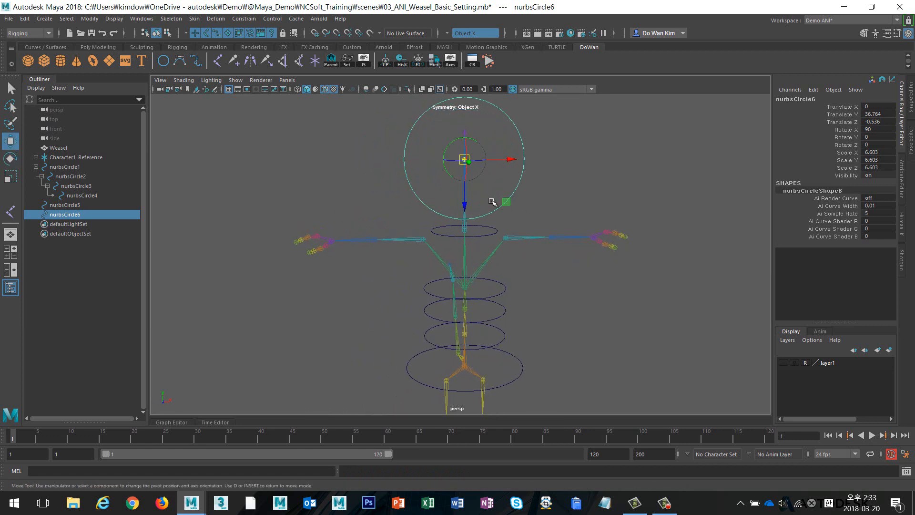
pyautogui.press('w')
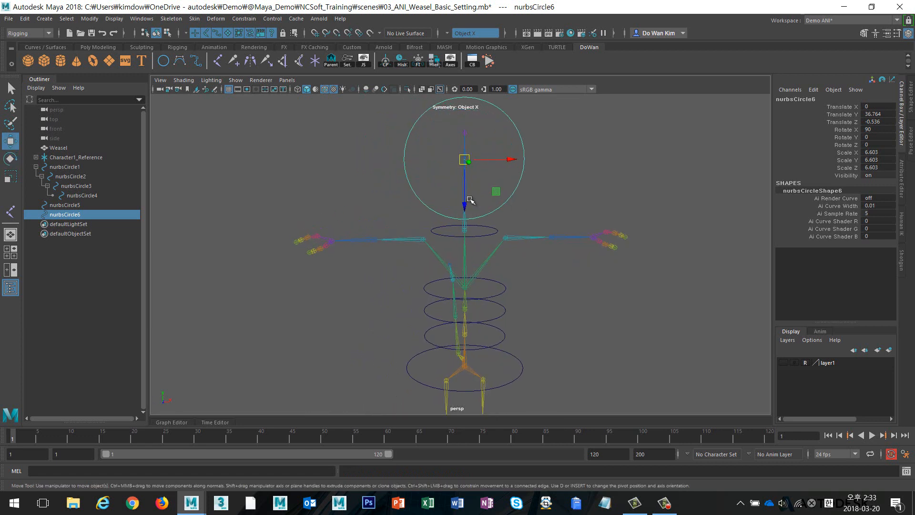
pyautogui.keyDown('alt'); pyautogui.moveTo(495, 230); pyautogui.dragTo(467, 228); pyautogui.keyUp('alt')
pyautogui.keyDown('alt'); pyautogui.moveTo(469, 229); pyautogui.dragTo(515, 227, button='right'); pyautogui.keyUp('alt')
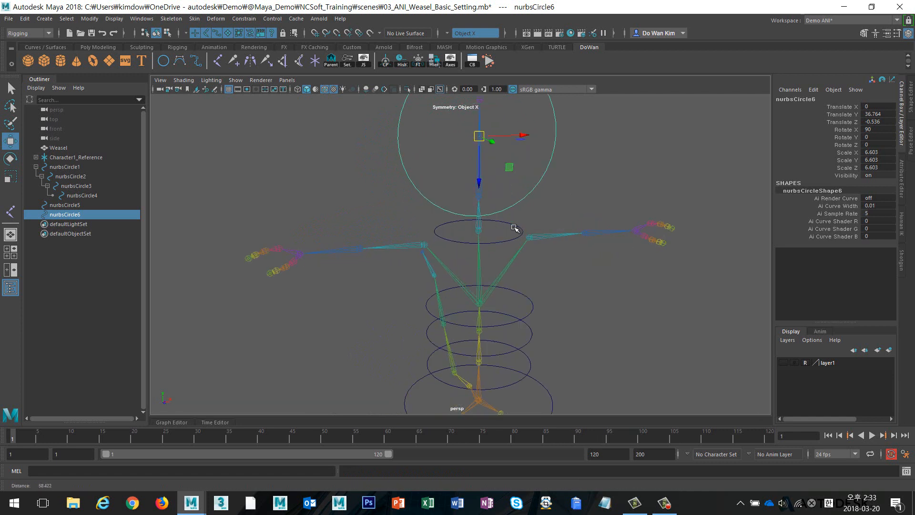
pyautogui.press('d')
pyautogui.keyDown('alt'); pyautogui.moveTo(532, 204); pyautogui.dragTo(529, 240, button='middle'); pyautogui.keyUp('alt')
pyautogui.keyDown('alt'); pyautogui.moveTo(527, 241); pyautogui.dragTo(510, 250); pyautogui.keyUp('alt')
pyautogui.press('d')
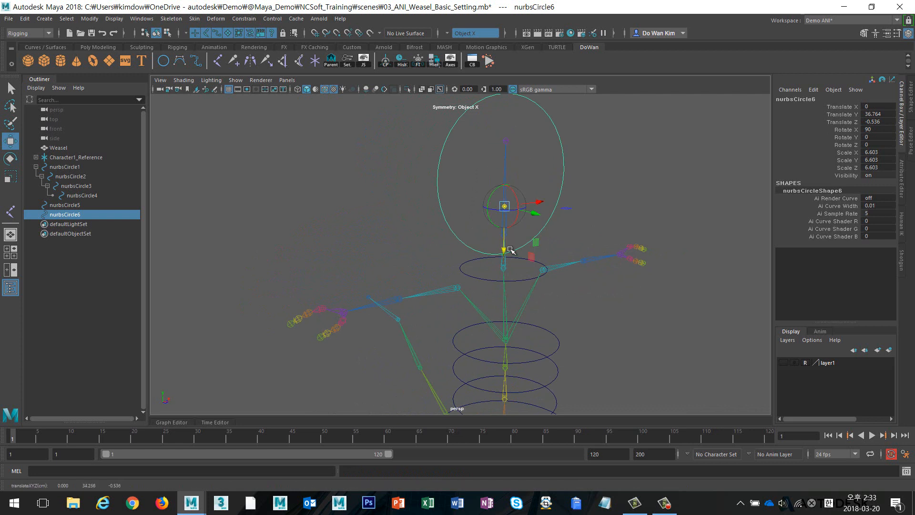
pyautogui.hotkey('ctrl', 'z')
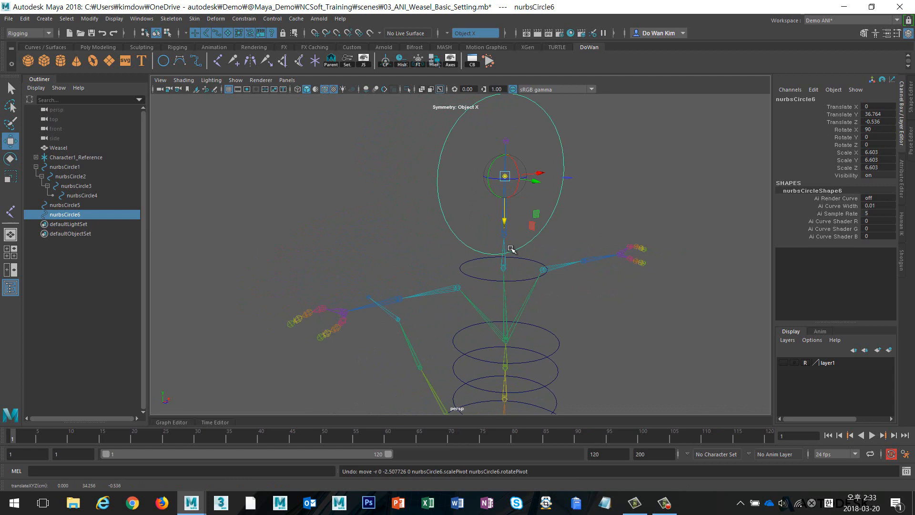
# - Move the head circle's pivot freely down its vertical axis and back up to the circle's centre
pyautogui.press('d')
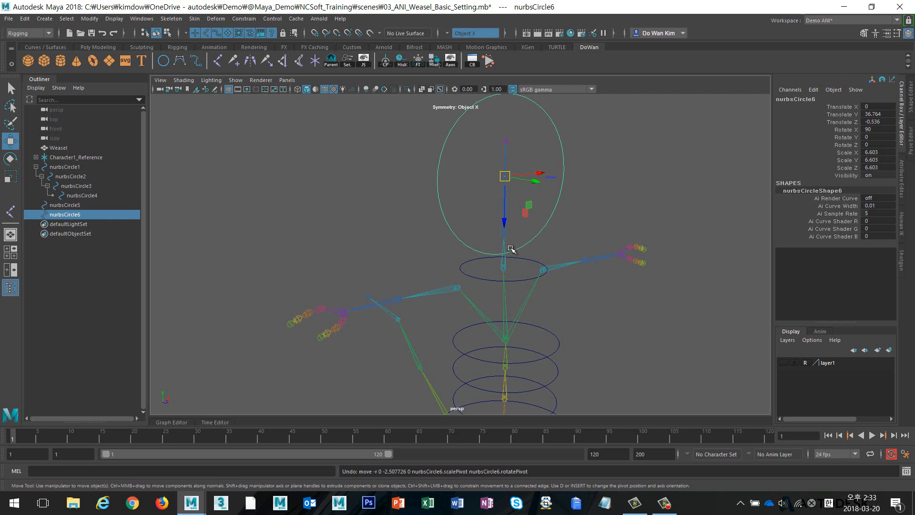
pyautogui.press('d')
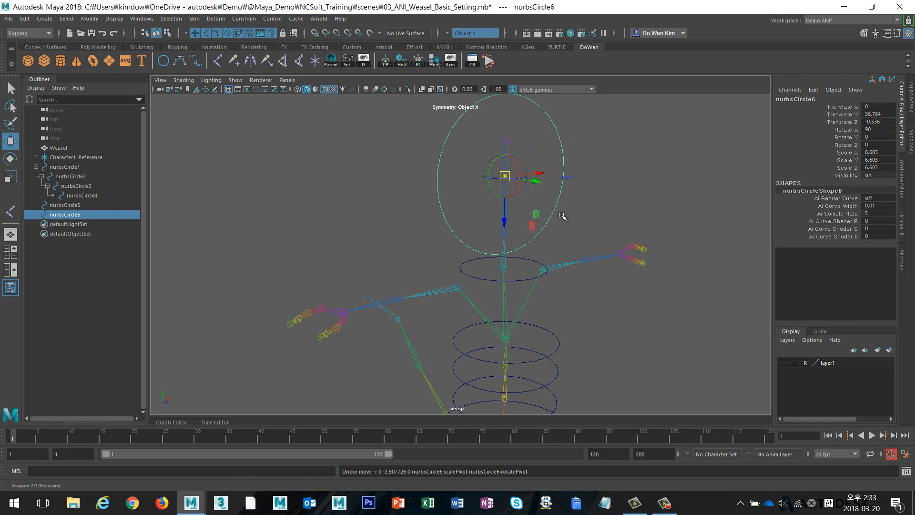
pyautogui.moveTo(504, 221); pyautogui.dragTo(503, 259)
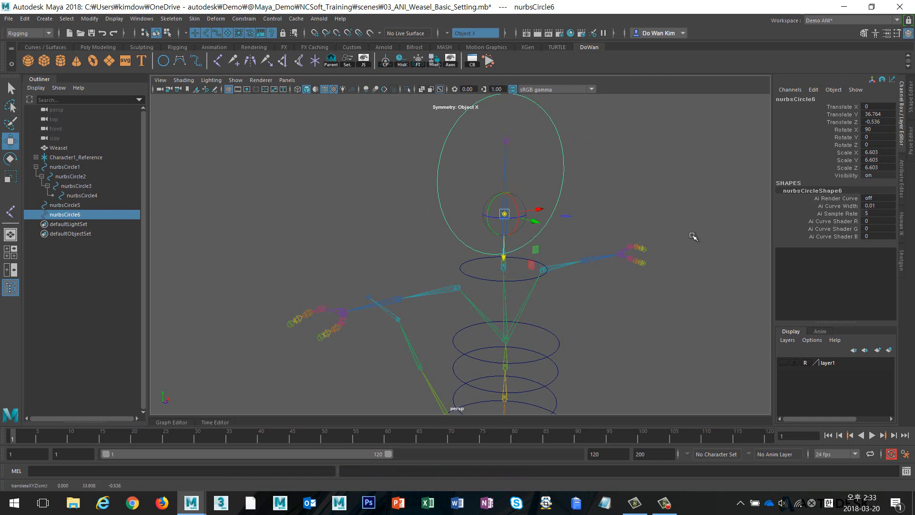
pyautogui.press('Insert')
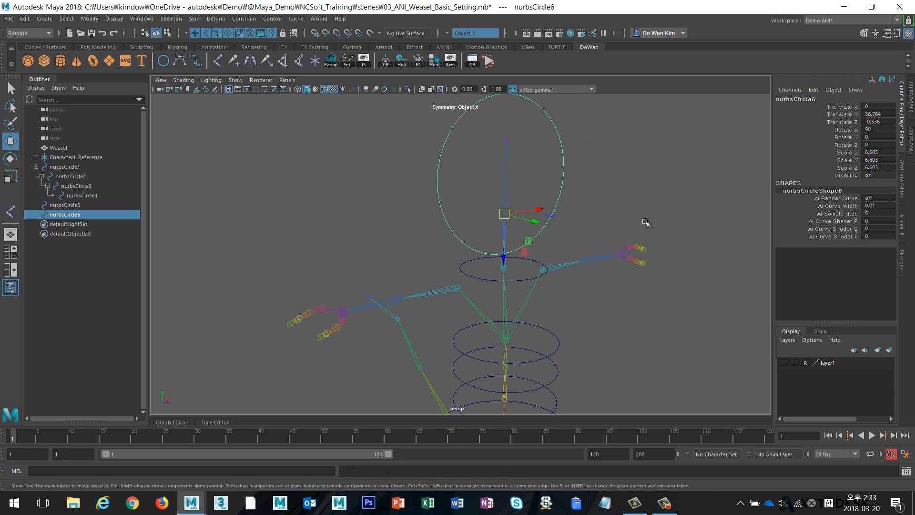
pyautogui.press('Insert')
pyautogui.moveTo(506, 253); pyautogui.dragTo(507, 216)
pyautogui.press('Insert')
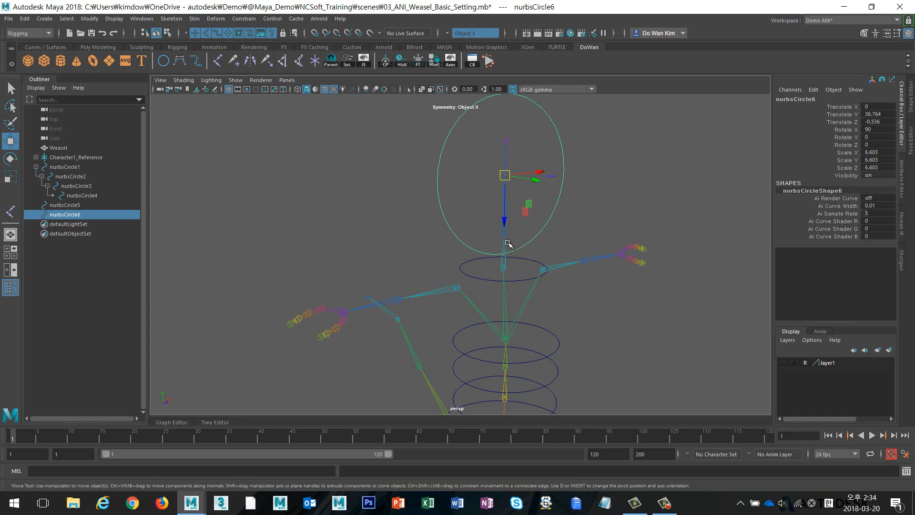
# - Try out the grid, curve and point snapping modes on the head circle's move manipulator
pyautogui.scroll(3, 515, 233)
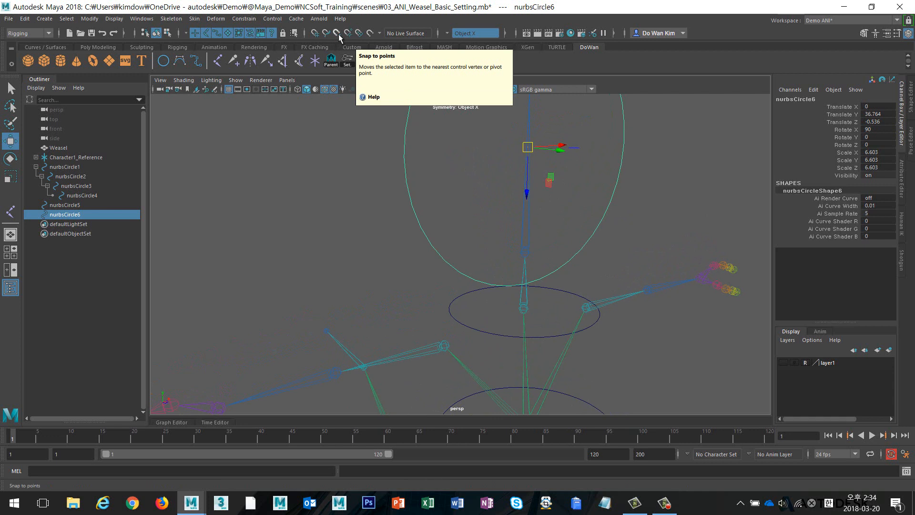
pyautogui.press('x')
pyautogui.press('x')
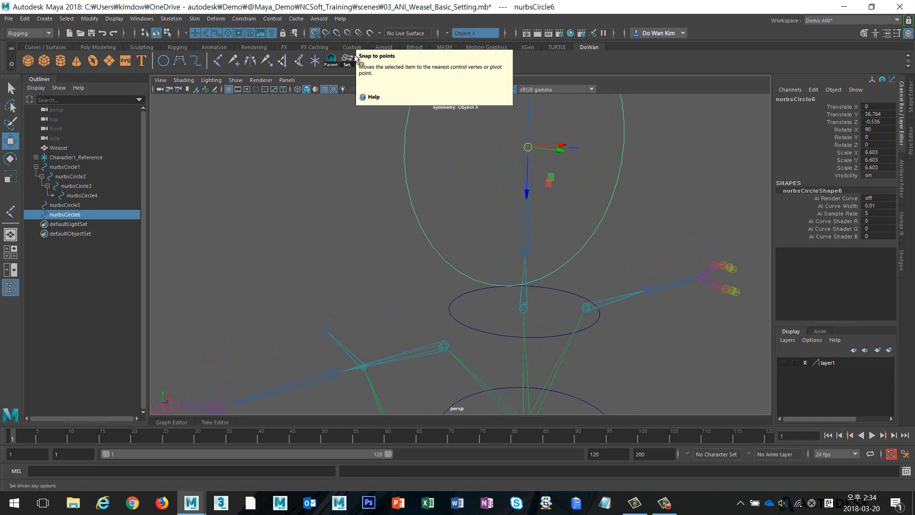
pyautogui.press('c')
pyautogui.press('v')
pyautogui.press('v')
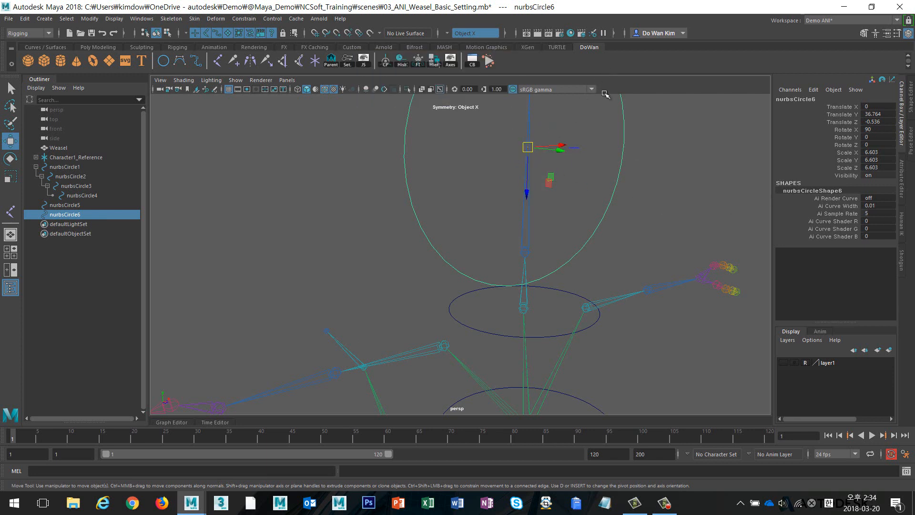
# - Try point-snapping the whole head circle down onto the head joint, and undo the move
pyautogui.press('v')
pyautogui.moveTo(521, 178)
pyautogui.mouseDown()
pyautogui.moveTo(528, 167)
pyautogui.moveTo(528, 177)
pyautogui.mouseUp()
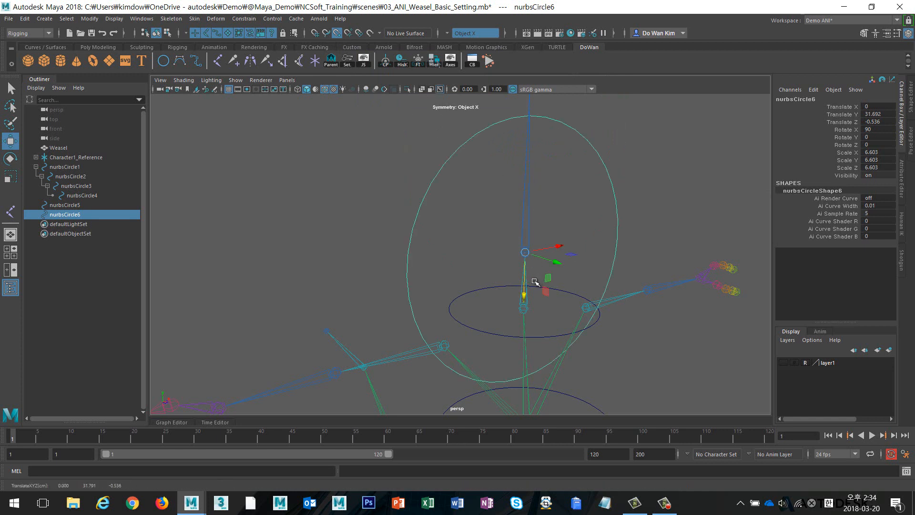
pyautogui.hotkey('ctrl', 'z')
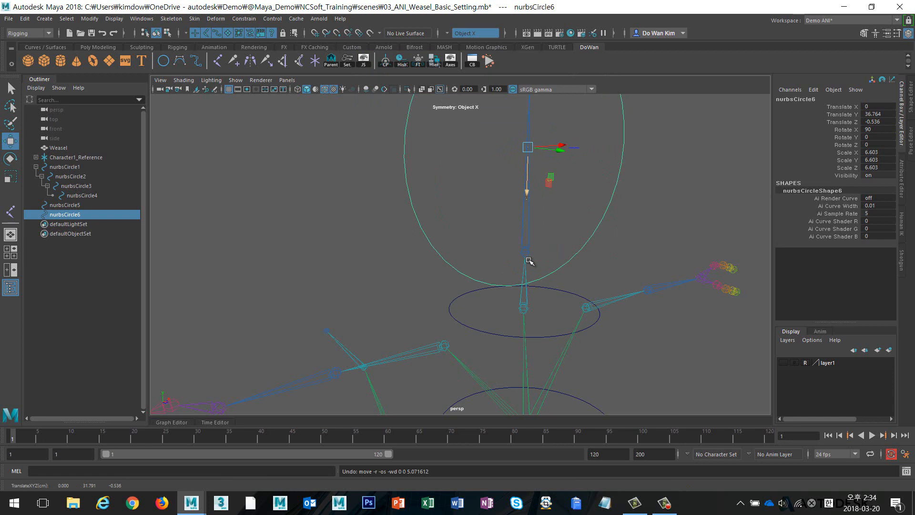
# - Snap only the head circle's pivot down its vertical axis onto the head joint at Y 31.791
pyautogui.moveTo(576, 218)
pyautogui.keyDown('alt'); pyautogui.mouseDown()
pyautogui.moveTo(531, 219)
pyautogui.moveTo(582, 217)
pyautogui.mouseUp(); pyautogui.keyUp('alt')
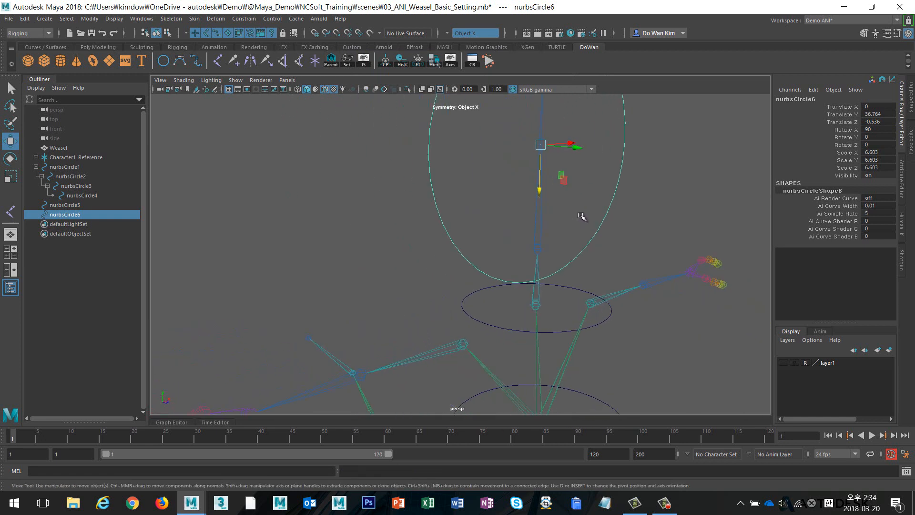
pyautogui.press('d')
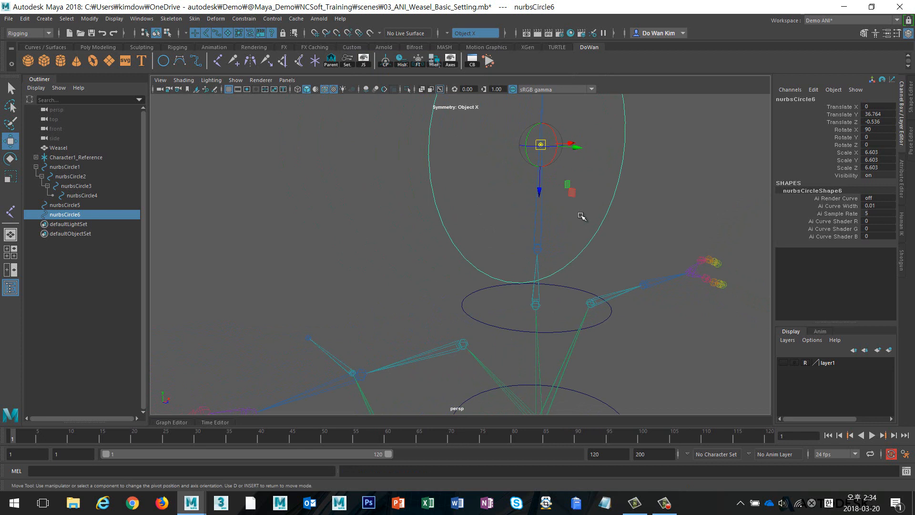
pyautogui.press('v')
pyautogui.press('v')
pyautogui.moveTo(541, 191); pyautogui.dragTo(539, 212)
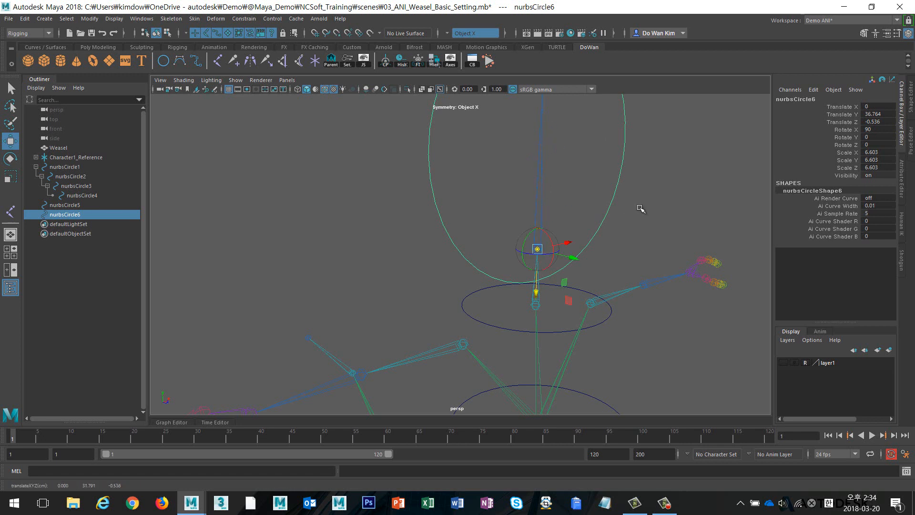
# - Test-rotate the head circle about its pivot at the head joint and undo the rotation
pyautogui.keyDown('alt'); pyautogui.moveTo(623, 213); pyautogui.dragTo(531, 229); pyautogui.keyUp('alt')
pyautogui.press('e')
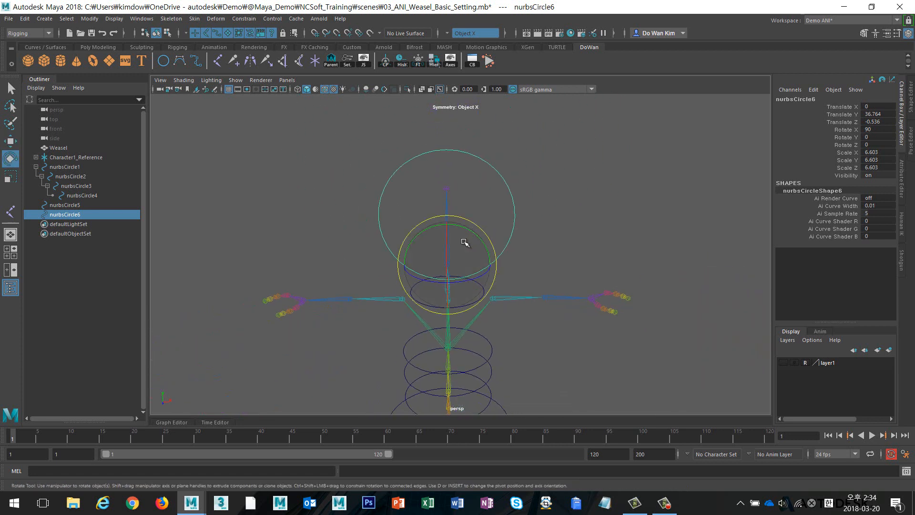
pyautogui.moveTo(466, 245); pyautogui.dragTo(446, 227)
pyautogui.hotkey('ctrl', 'z')
# - Freeze the transformations of the head and neck circles together and clear the selection
pyautogui.keyDown('alt'); pyautogui.moveTo(487, 255); pyautogui.dragTo(514, 213, button='middle'); pyautogui.keyUp('alt')
pyautogui.keyDown('alt'); pyautogui.moveTo(451, 225); pyautogui.dragTo(554, 221, button='right'); pyautogui.keyUp('alt')
pyautogui.moveTo(555, 222)
pyautogui.keyDown('alt'); pyautogui.mouseDown()
pyautogui.moveTo(473, 223)
pyautogui.moveTo(541, 221)
pyautogui.mouseUp(); pyautogui.keyUp('alt')
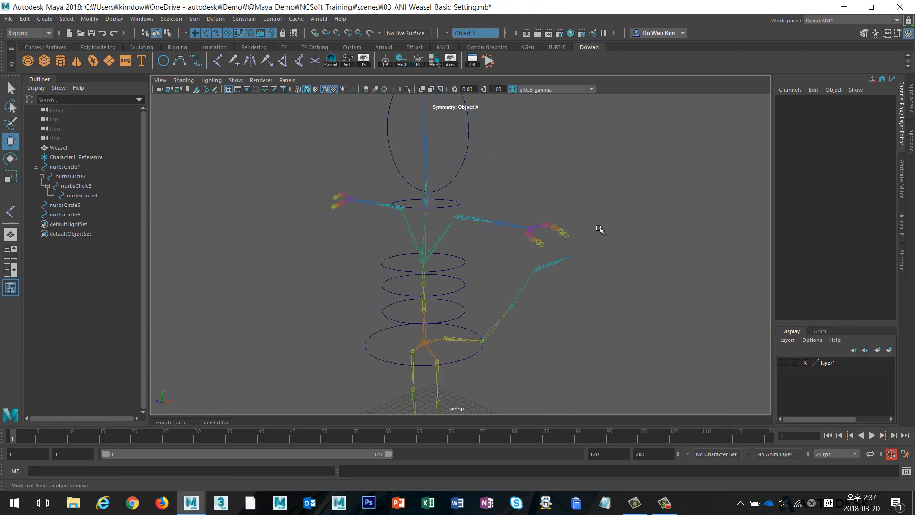
pyautogui.moveTo(437, 144); pyautogui.dragTo(469, 178)
pyautogui.keyDown('shift'); pyautogui.click(454, 199); pyautogui.keyUp('shift')
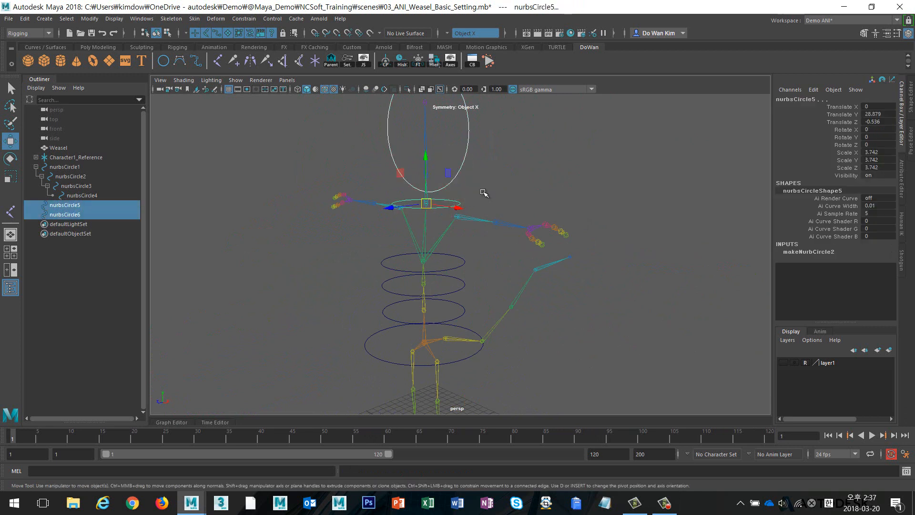
pyautogui.click(418, 62)
pyautogui.click(601, 176)
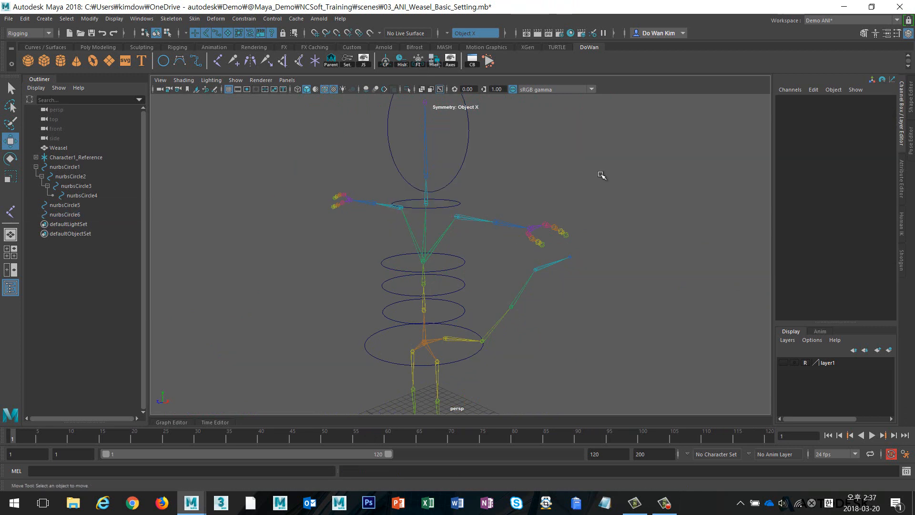
# - Orient-constrain the neck joint to the neck circle
pyautogui.keyDown('alt'); pyautogui.moveTo(604, 171); pyautogui.dragTo(462, 221, button='middle'); pyautogui.keyUp('alt')
pyautogui.moveTo(459, 211); pyautogui.dragTo(519, 242)
pyautogui.click(565, 246)
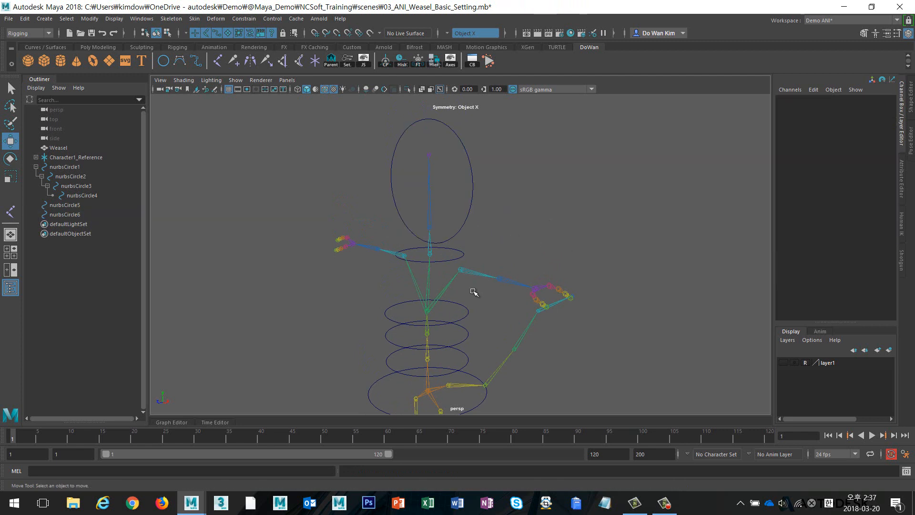
pyautogui.scroll(5, 374, 284)
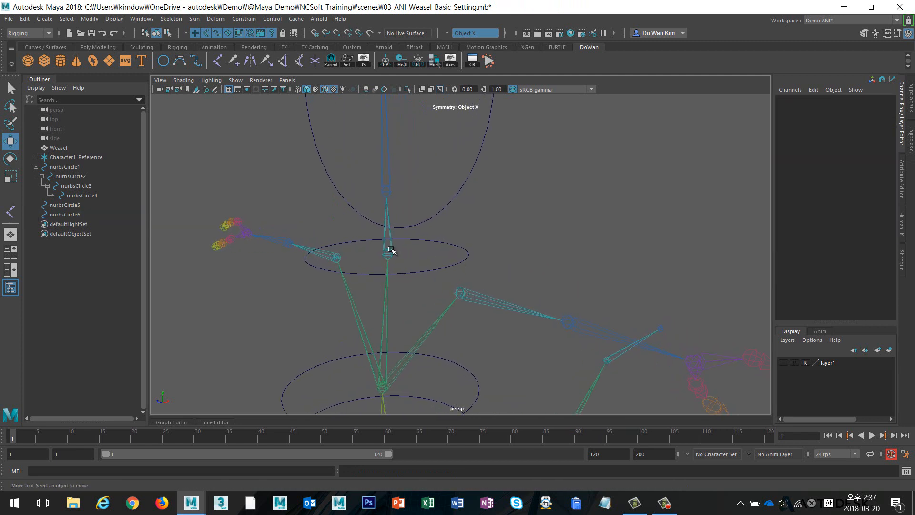
pyautogui.click(468, 257)
pyautogui.press('q')
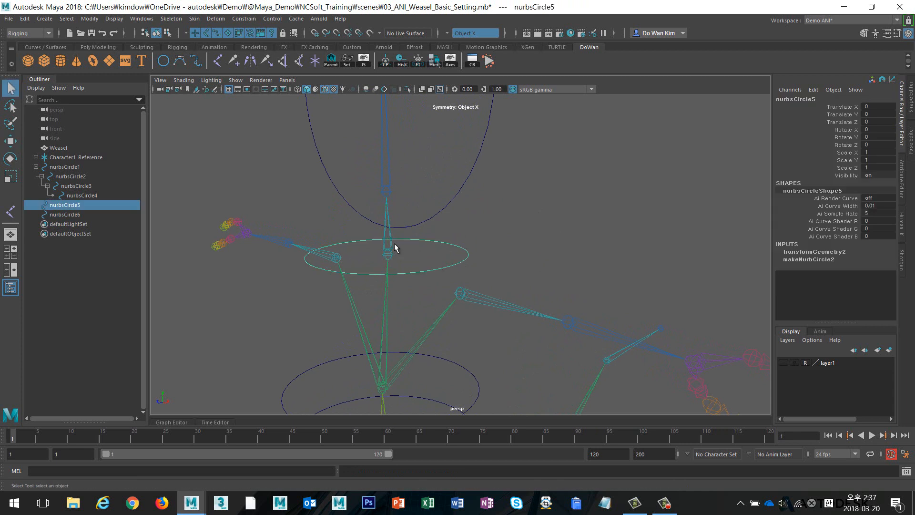
pyautogui.keyDown('shift'); pyautogui.click(389, 247); pyautogui.keyUp('shift')
pyautogui.click(244, 18)
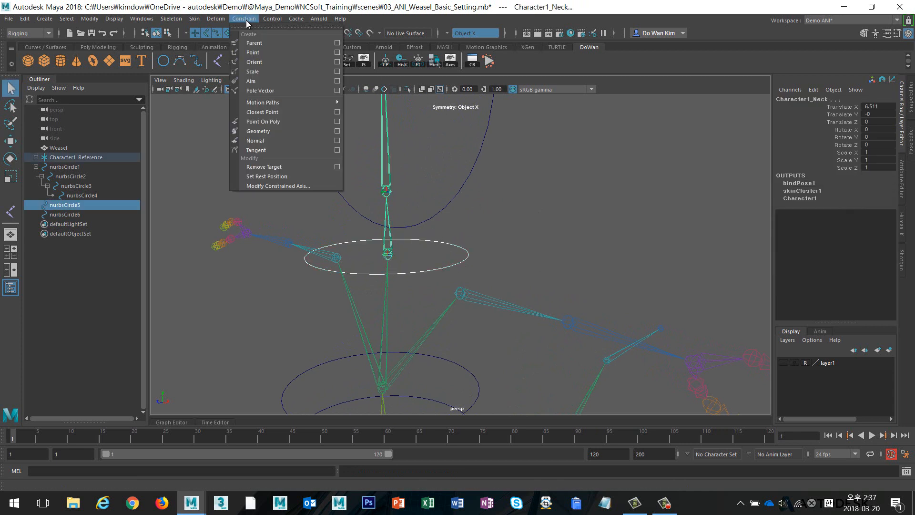
pyautogui.click(278, 61)
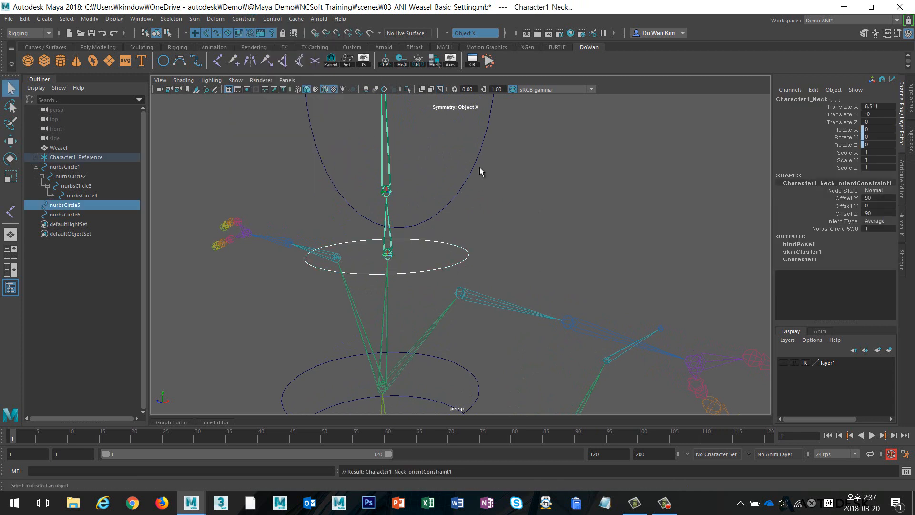
# - Repeat the orient constraint to drive the head joint from the head circle, and clear the selection
pyautogui.moveTo(446, 167); pyautogui.dragTo(494, 200)
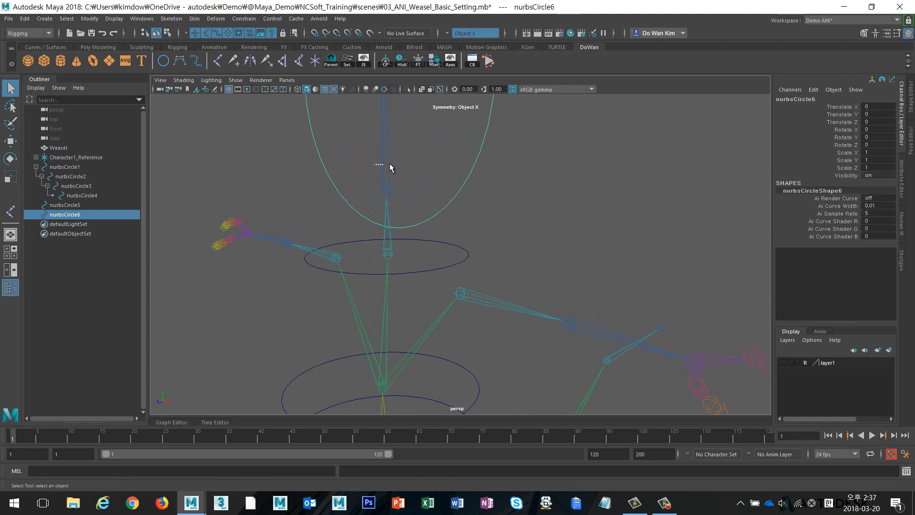
pyautogui.keyDown('shift'); pyautogui.moveTo(390, 163); pyautogui.dragTo(402, 163); pyautogui.keyUp('shift')
pyautogui.press('g')
pyautogui.click(432, 190)
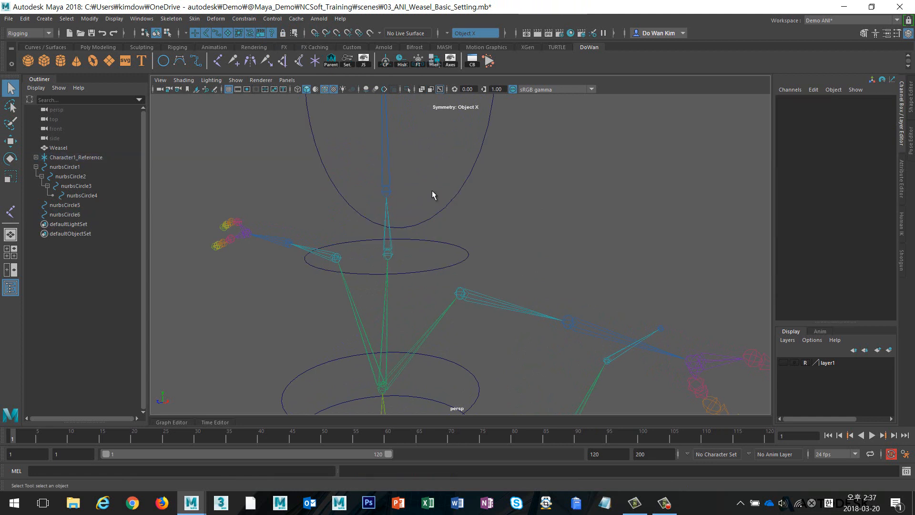
# - Test-rotate the neck circle and the head circle in turn, undoing each rotation and clearing the selection
pyautogui.moveTo(476, 253); pyautogui.dragTo(458, 263)
pyautogui.press('e')
pyautogui.moveTo(392, 233); pyautogui.dragTo(387, 253)
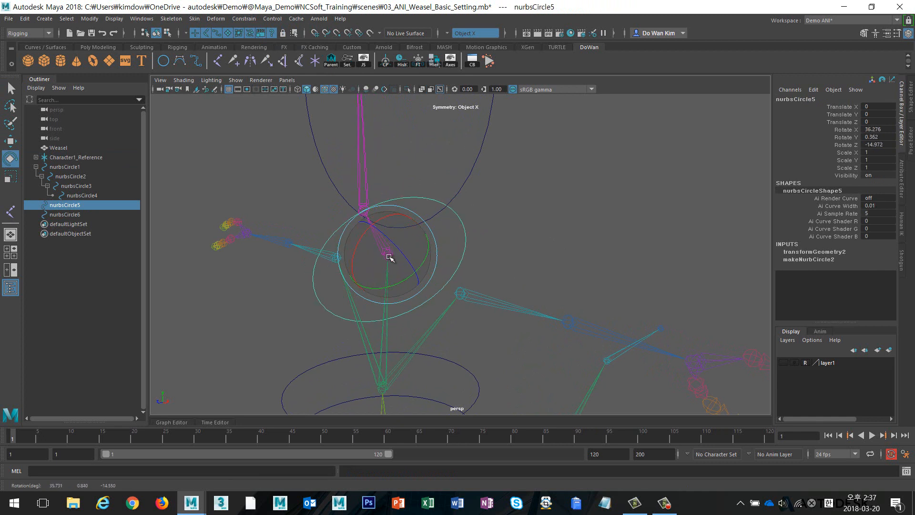
pyautogui.hotkey('ctrl', 'z')
pyautogui.moveTo(452, 161); pyautogui.dragTo(475, 173)
pyautogui.moveTo(398, 174); pyautogui.dragTo(382, 188)
pyautogui.hotkey('ctrl', 'z')
pyautogui.click(545, 209)
pyautogui.keyDown('alt'); pyautogui.moveTo(544, 209); pyautogui.dragTo(498, 222, button='right'); pyautogui.keyUp('alt')
pyautogui.keyDown('alt'); pyautogui.moveTo(499, 222); pyautogui.dragTo(508, 207, button='middle'); pyautogui.keyUp('alt')
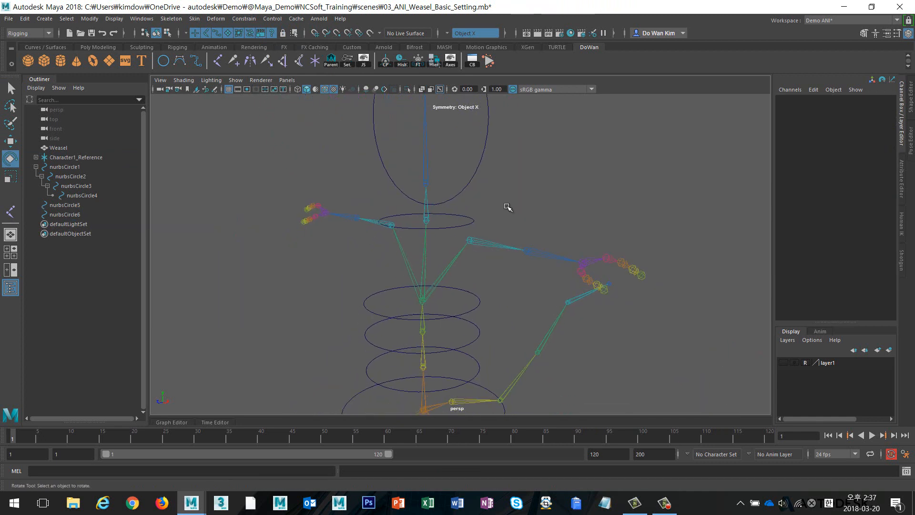
# - Parent the head circle under the neck circle
pyautogui.moveTo(479, 148); pyautogui.dragTo(516, 187)
pyautogui.press('q')
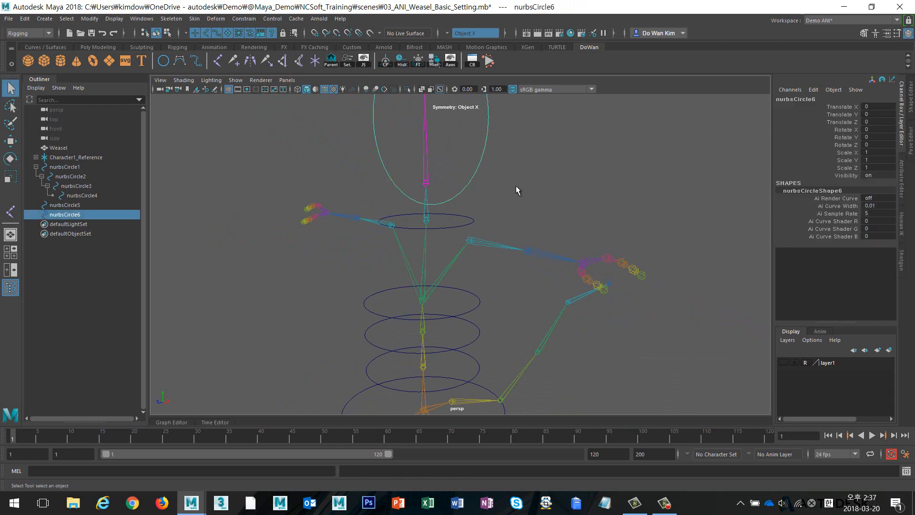
pyautogui.keyDown('shift'); pyautogui.click(469, 220); pyautogui.keyUp('shift')
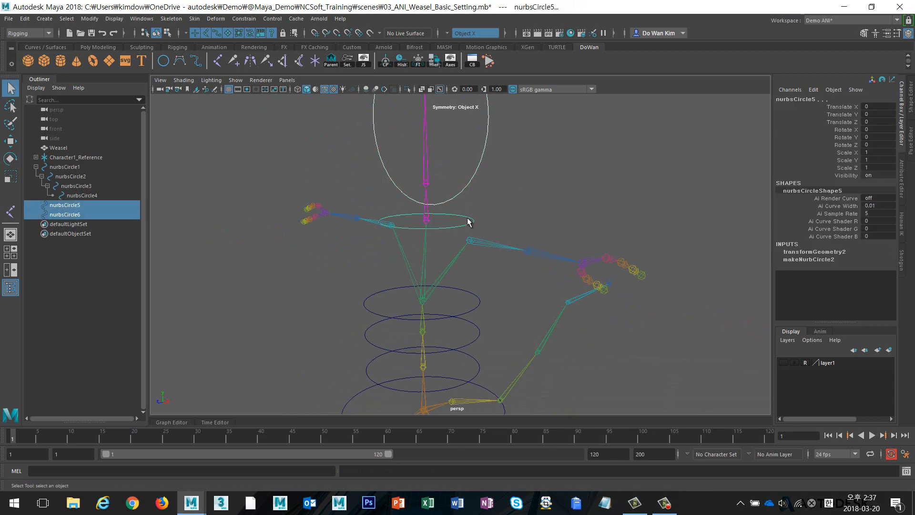
pyautogui.press('p')
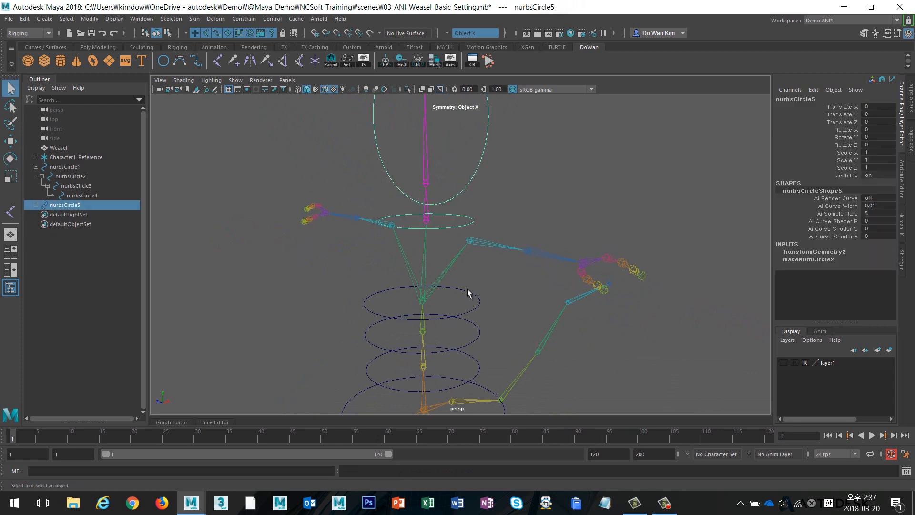
# - Parent the neck circle under the uppermost spine circle and clear the selection
pyautogui.click(479, 297)
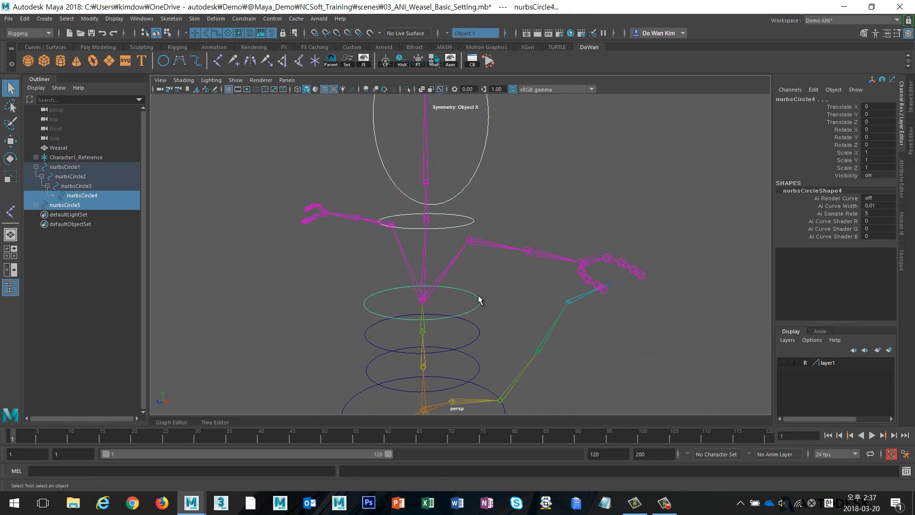
pyautogui.press('p')
pyautogui.click(485, 282)
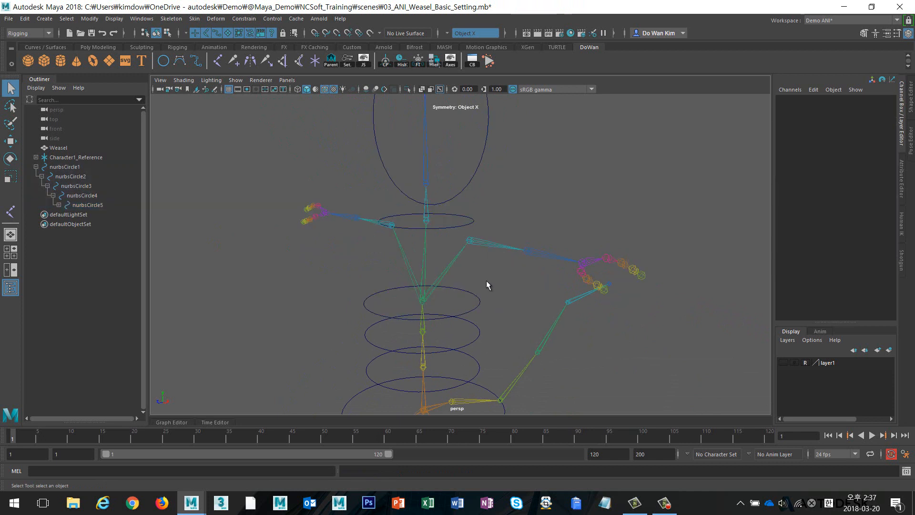
# - Test-rotate the head circle within the new controller hierarchy and clear the selection
pyautogui.click(466, 223)
pyautogui.press('e')
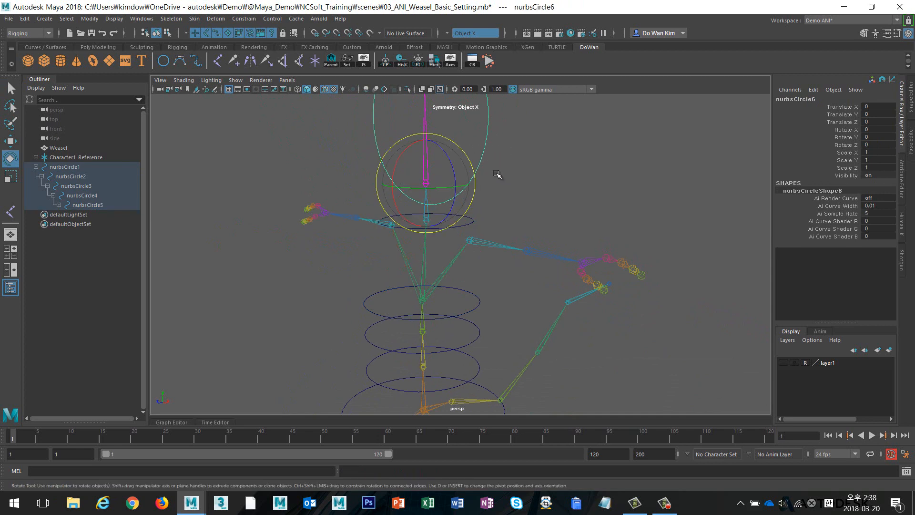
pyautogui.moveTo(427, 157); pyautogui.dragTo(438, 157)
pyautogui.hotkey('ctrl', 'z')
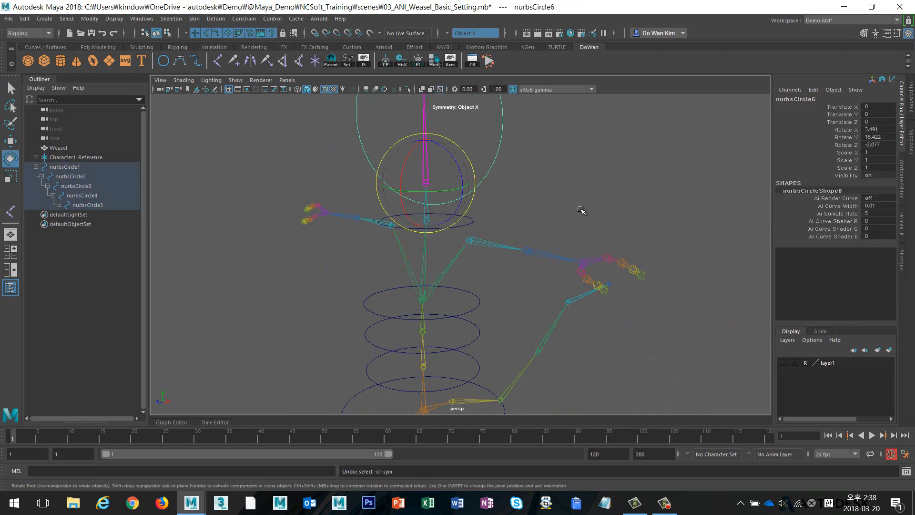
pyautogui.keyDown('alt'); pyautogui.moveTo(632, 235); pyautogui.dragTo(517, 231, button='right'); pyautogui.keyUp('alt')
pyautogui.click(518, 232)
# - Examine the whole controller rig from several angles and check the channels of the head and hip circles
pyautogui.keyDown('alt'); pyautogui.moveTo(550, 267); pyautogui.dragTo(614, 243); pyautogui.keyUp('alt')
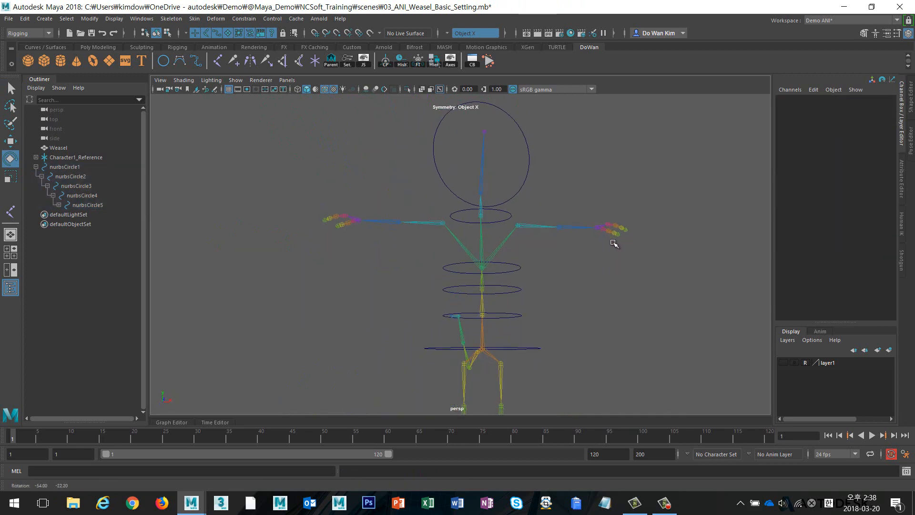
pyautogui.keyDown('alt'); pyautogui.moveTo(586, 299); pyautogui.dragTo(572, 278, button='right'); pyautogui.keyUp('alt')
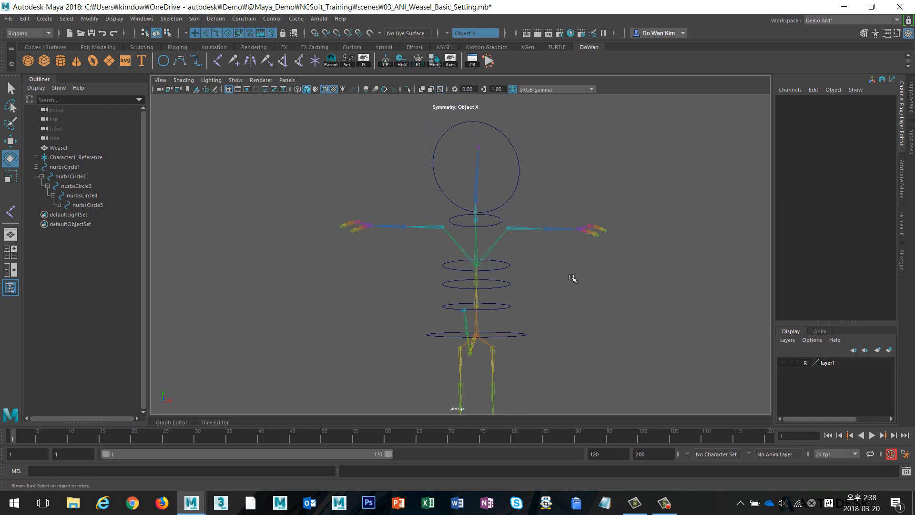
pyautogui.keyDown('alt'); pyautogui.moveTo(572, 278); pyautogui.dragTo(415, 194); pyautogui.keyUp('alt')
pyautogui.keyDown('alt'); pyautogui.moveTo(496, 291); pyautogui.dragTo(494, 226); pyautogui.keyUp('alt')
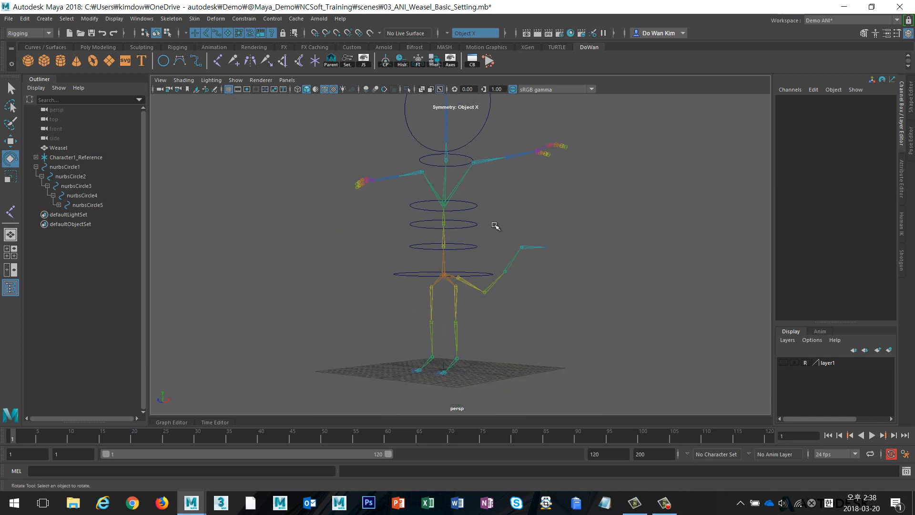
pyautogui.keyDown('alt'); pyautogui.moveTo(495, 226); pyautogui.dragTo(493, 274, button='middle'); pyautogui.keyUp('alt')
pyautogui.keyDown('alt'); pyautogui.moveTo(491, 224); pyautogui.dragTo(493, 267); pyautogui.keyUp('alt')
pyautogui.click(488, 184)
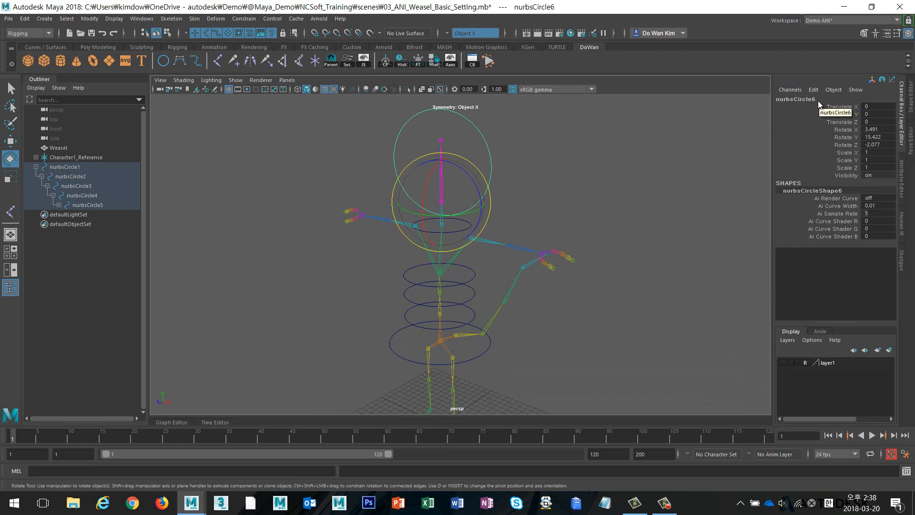
pyautogui.keyDown('alt'); pyautogui.moveTo(590, 307); pyautogui.dragTo(596, 266, button='middle'); pyautogui.keyUp('alt')
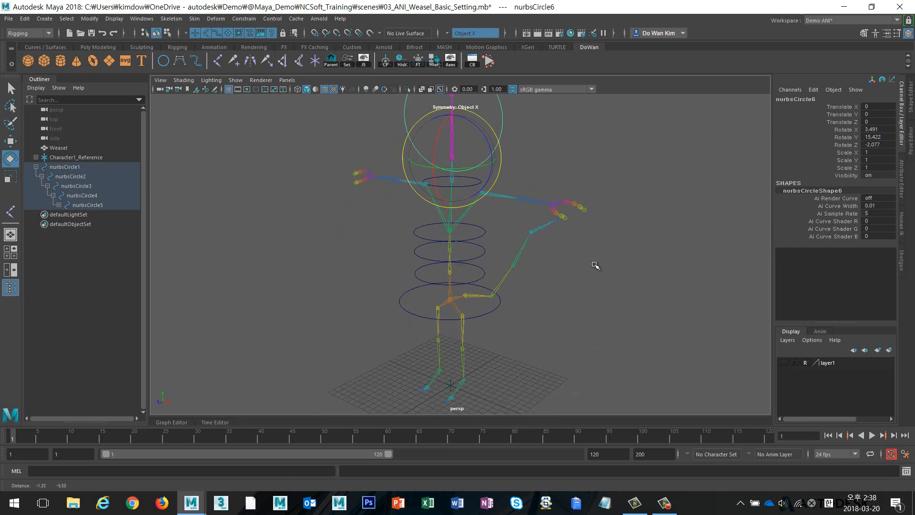
pyautogui.keyDown('alt'); pyautogui.moveTo(596, 265); pyautogui.dragTo(607, 303, button='right'); pyautogui.keyUp('alt')
pyautogui.moveTo(510, 322); pyautogui.dragTo(546, 337)
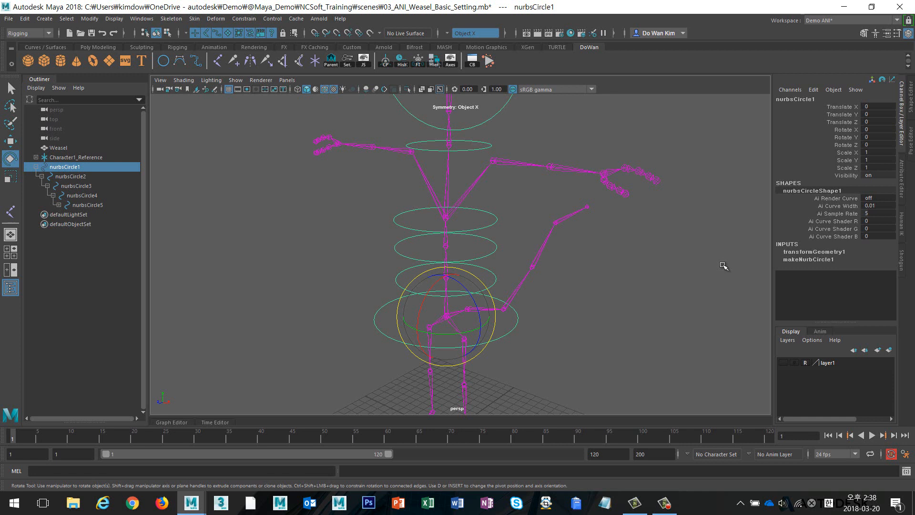
pyautogui.click(648, 282)
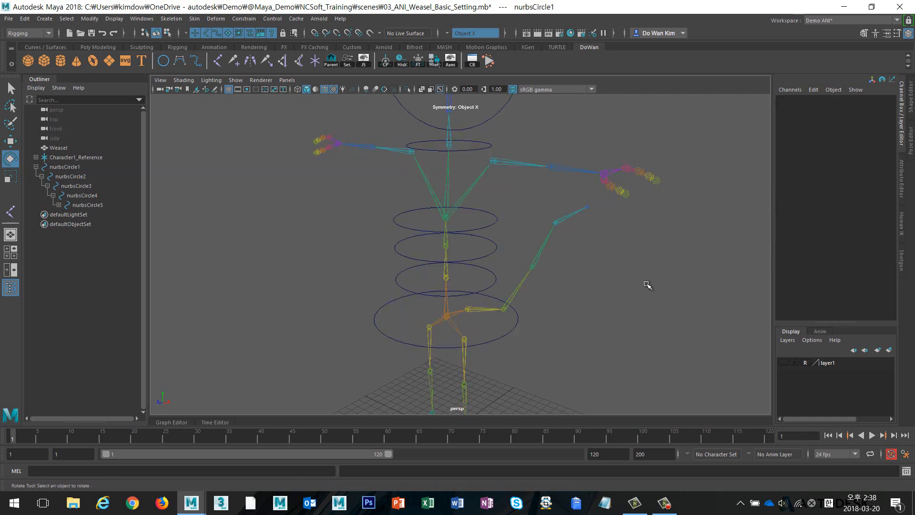
# - Check the transform channels of the head circle and then the neck circle
pyautogui.moveTo(586, 258)
pyautogui.keyDown('alt'); pyautogui.mouseDown(button='middle')
pyautogui.moveTo(583, 308)
pyautogui.moveTo(578, 252)
pyautogui.mouseUp(button='middle'); pyautogui.keyUp('alt')
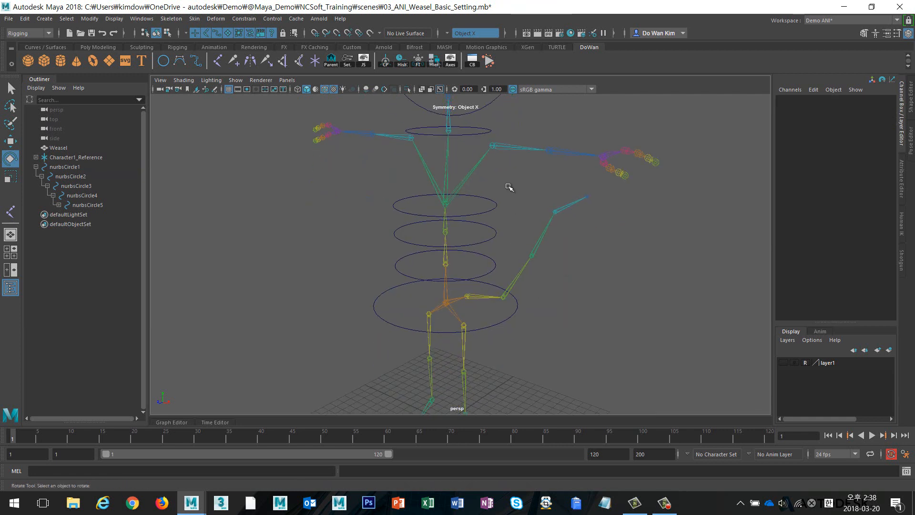
pyautogui.keyDown('alt'); pyautogui.moveTo(515, 129); pyautogui.dragTo(510, 208, button='middle'); pyautogui.keyUp('alt')
pyautogui.click(522, 166)
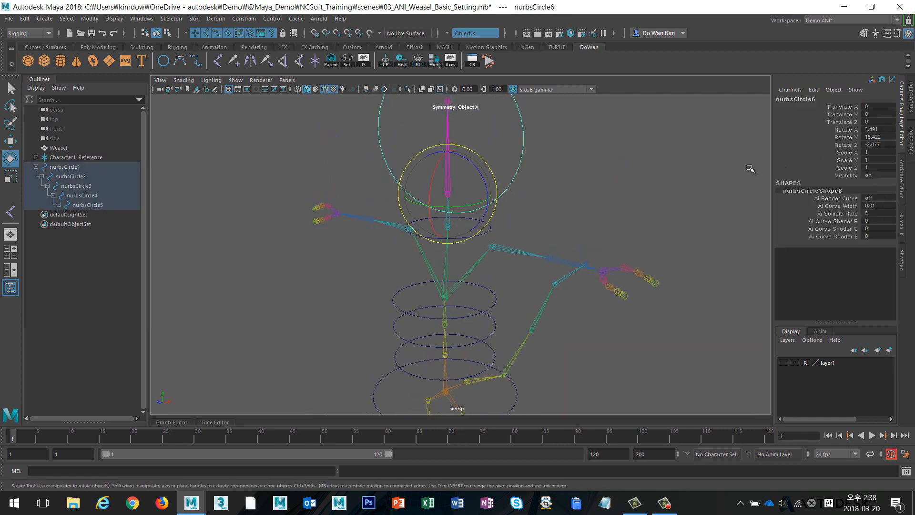
pyautogui.click(490, 233)
pyautogui.click(490, 227)
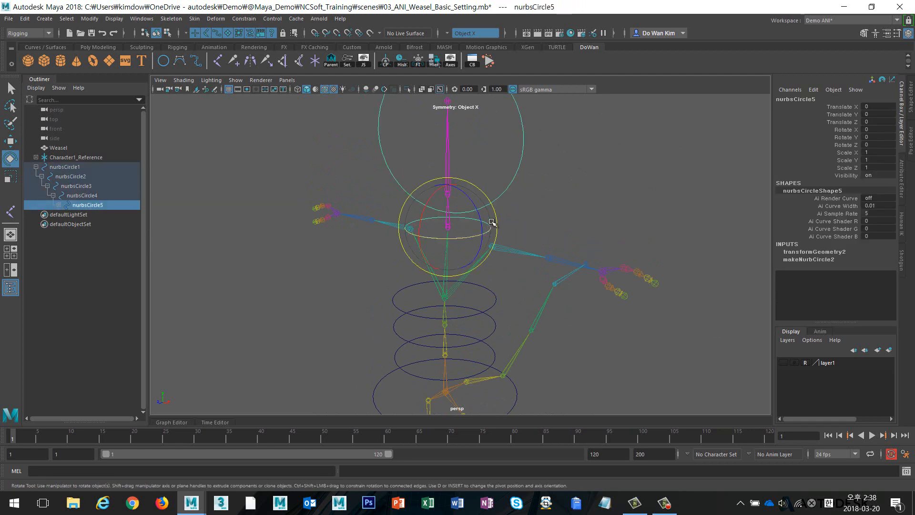
pyautogui.click(517, 204)
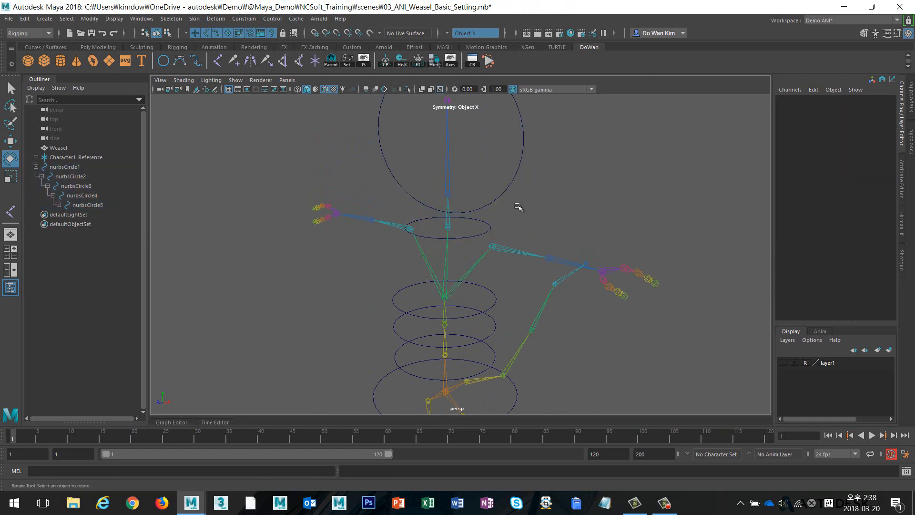
# - Rotate the head circle freely about the head joint once more and undo the rotation
pyautogui.click(516, 165)
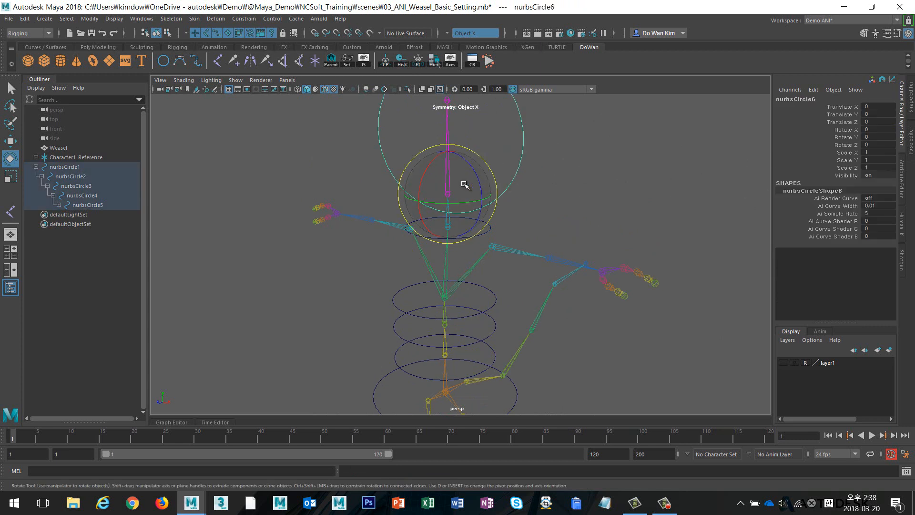
pyautogui.moveTo(466, 188); pyautogui.dragTo(453, 204)
pyautogui.hotkey('ctrl', 'z')
pyautogui.hotkey('ctrl', 'z')
pyautogui.hotkey('ctrl', 'z')
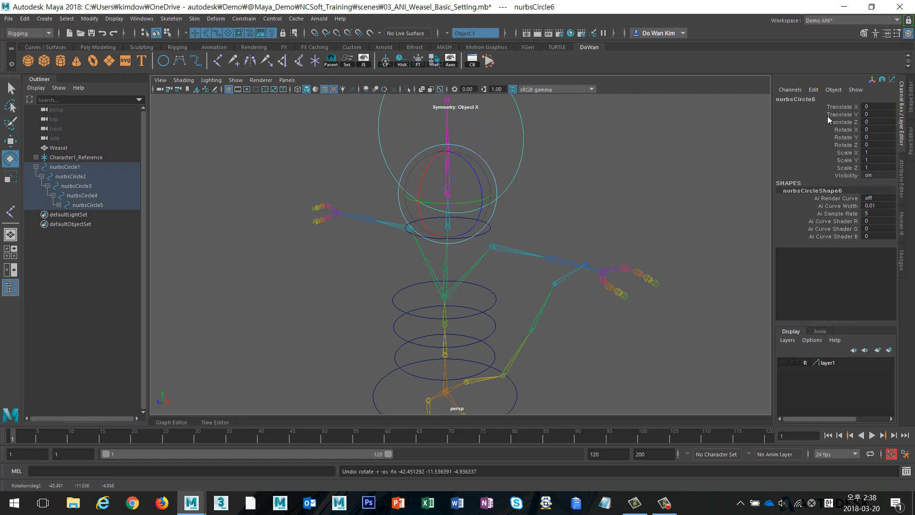
# - Unlock the head circle's Translate X/Y/Z, Scale X/Y/Z and Visibility channels together, leaving out its Rotate channels
pyautogui.press('w')
pyautogui.click(820, 107)
pyautogui.moveTo(820, 112); pyautogui.dragTo(836, 123)
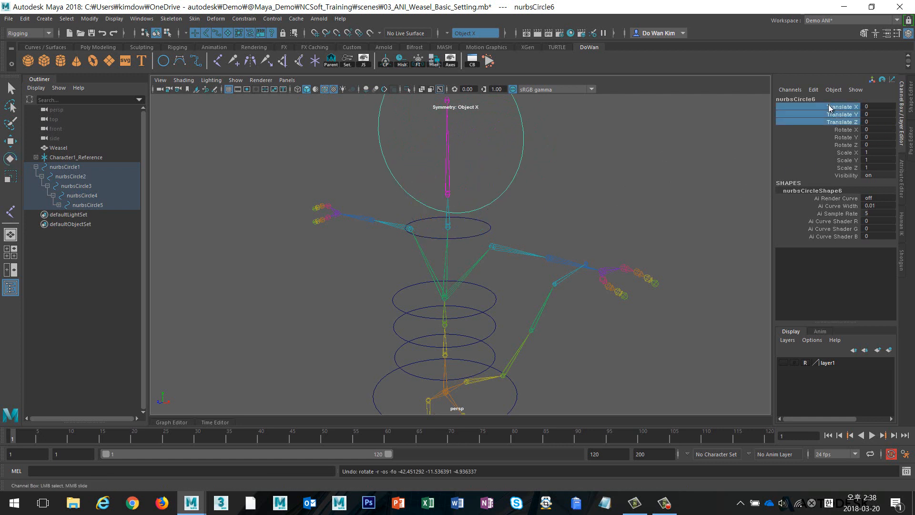
pyautogui.click(832, 108)
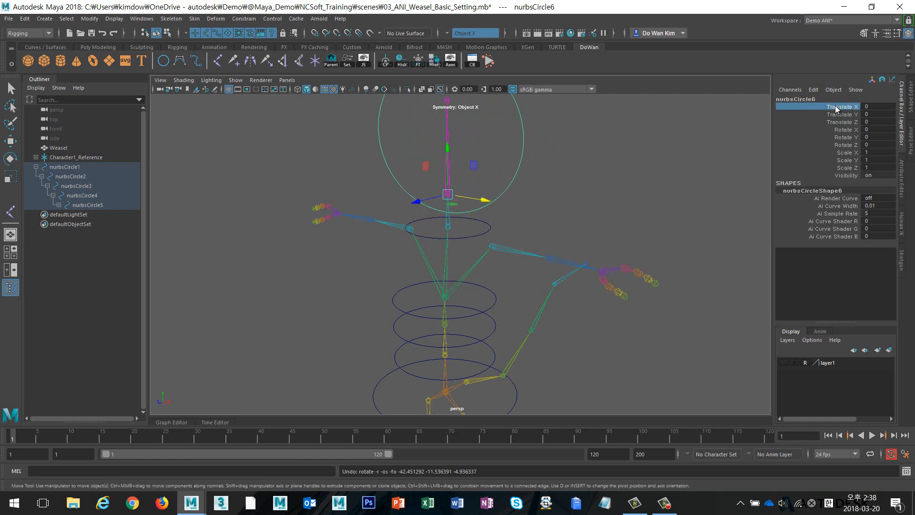
pyautogui.moveTo(837, 109); pyautogui.dragTo(837, 123)
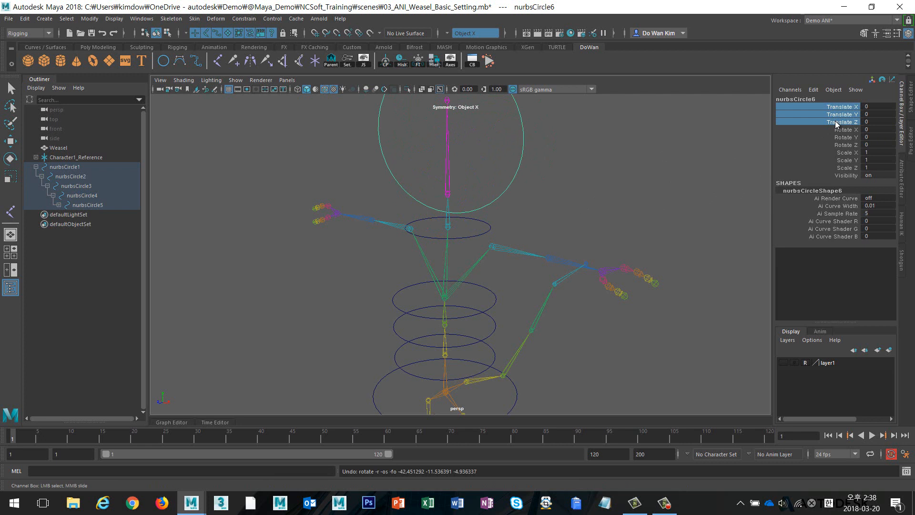
pyautogui.keyDown('ctrl'); pyautogui.moveTo(846, 153); pyautogui.dragTo(847, 177); pyautogui.keyUp('ctrl')
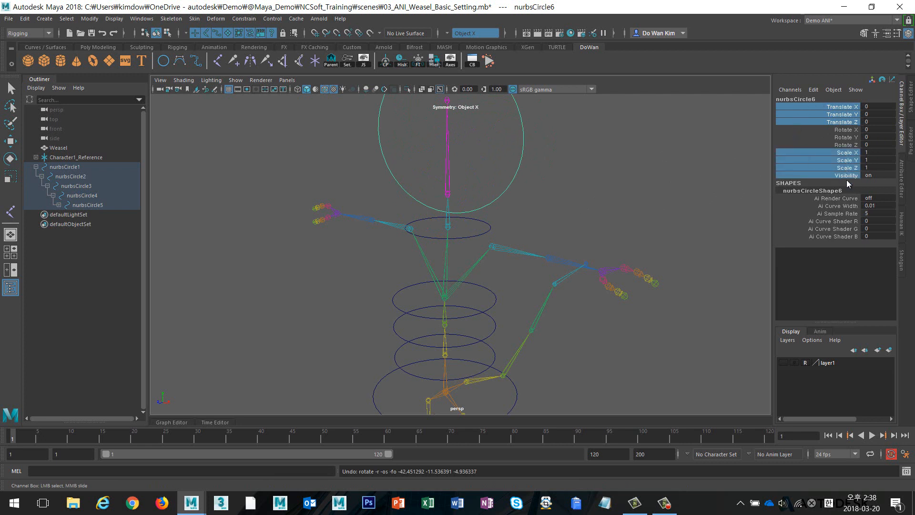
pyautogui.rightClick(812, 112)
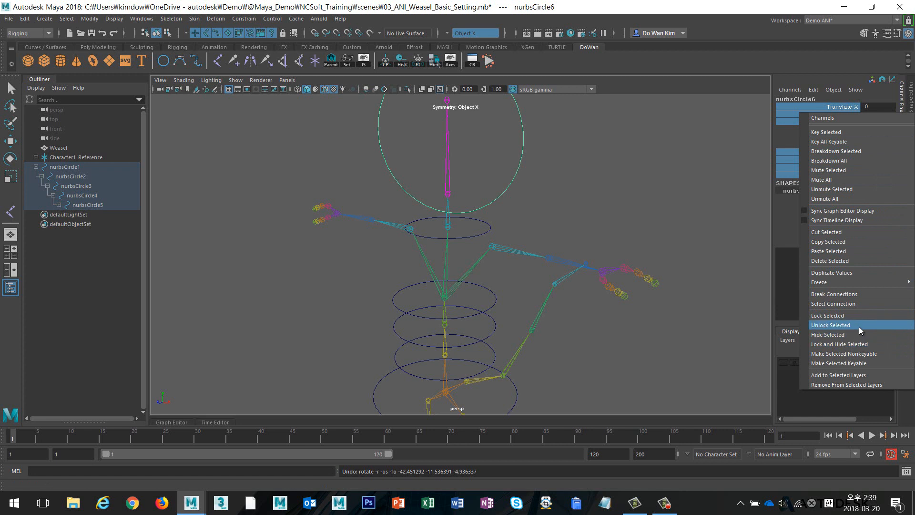
pyautogui.click(859, 327)
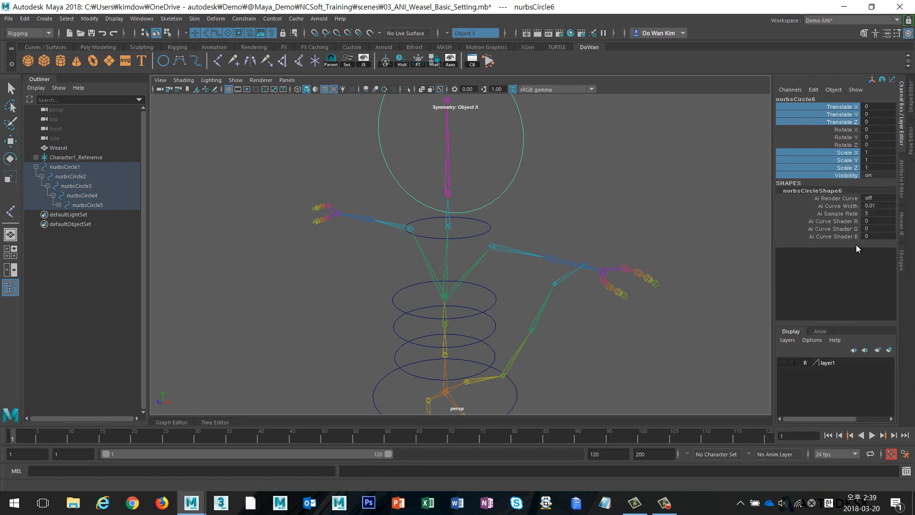
# - Lock the head circle's Translate X/Y/Z, Scale X/Y/Z and Visibility channels, leaving out its Rotate channels
pyautogui.press('e')
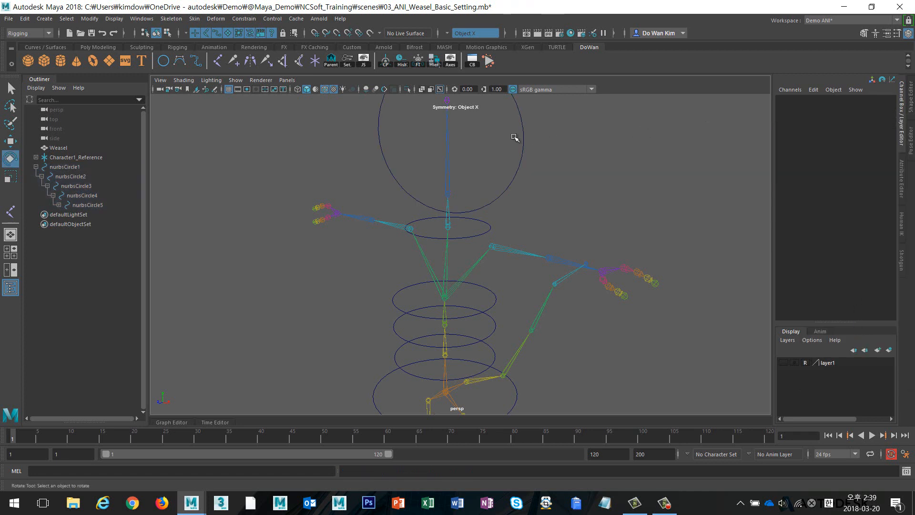
pyautogui.moveTo(823, 109); pyautogui.dragTo(825, 122)
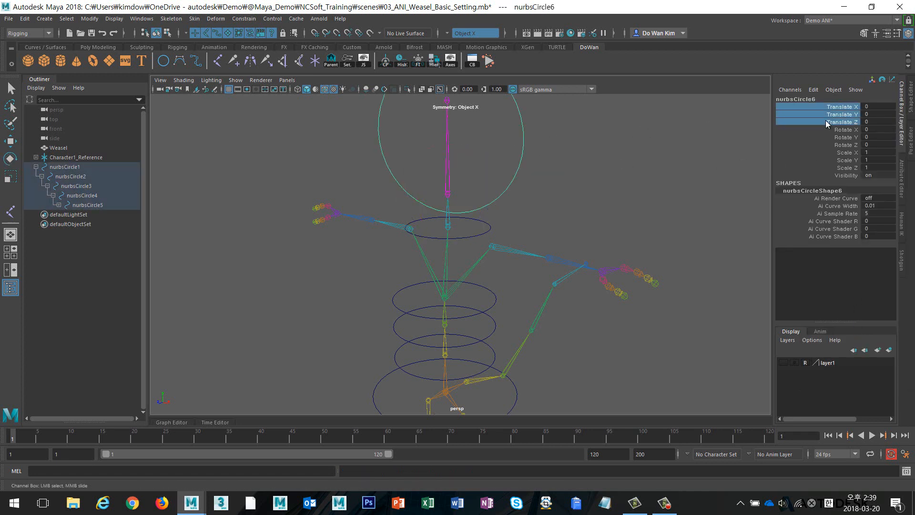
pyautogui.keyDown('ctrl'); pyautogui.moveTo(827, 152); pyautogui.dragTo(837, 175); pyautogui.keyUp('ctrl')
pyautogui.rightClick(833, 163)
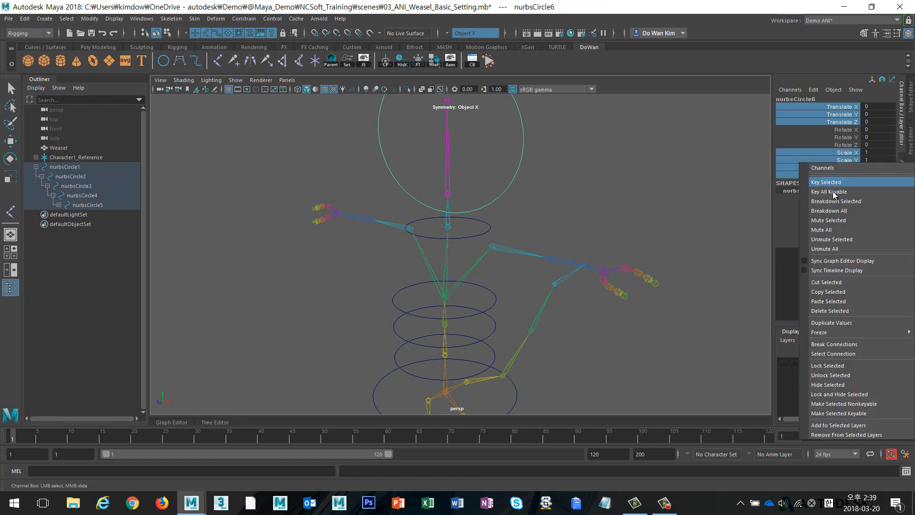
pyautogui.click(857, 365)
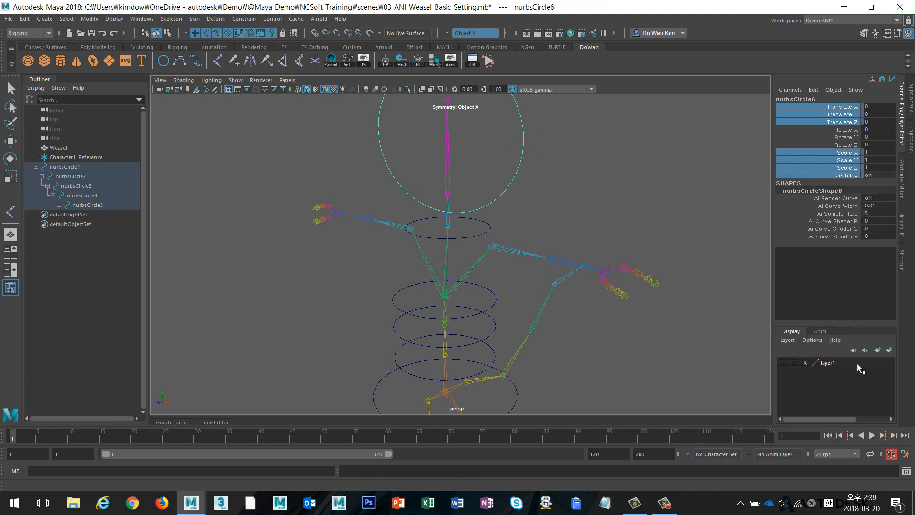
# - Reselect the head circle and test its rotate and move manipulators against the channel locks
pyautogui.click(715, 124)
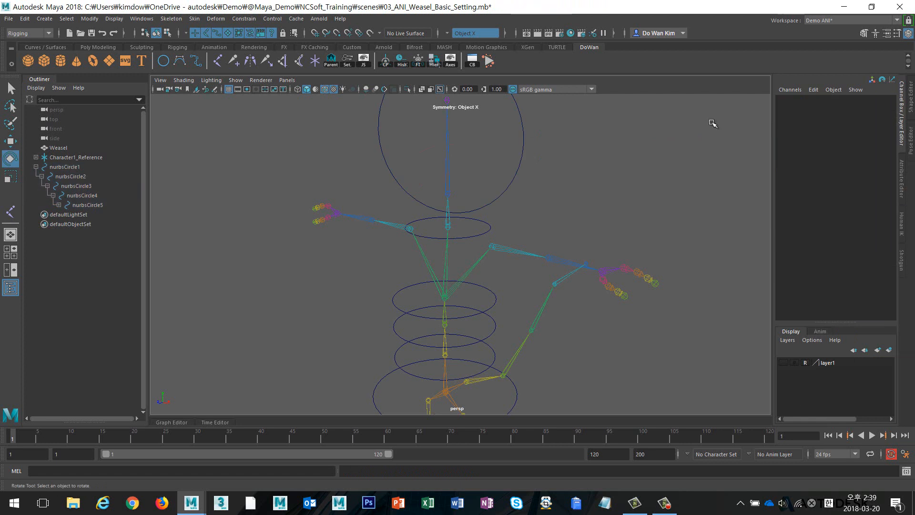
pyautogui.moveTo(507, 134); pyautogui.dragTo(538, 144)
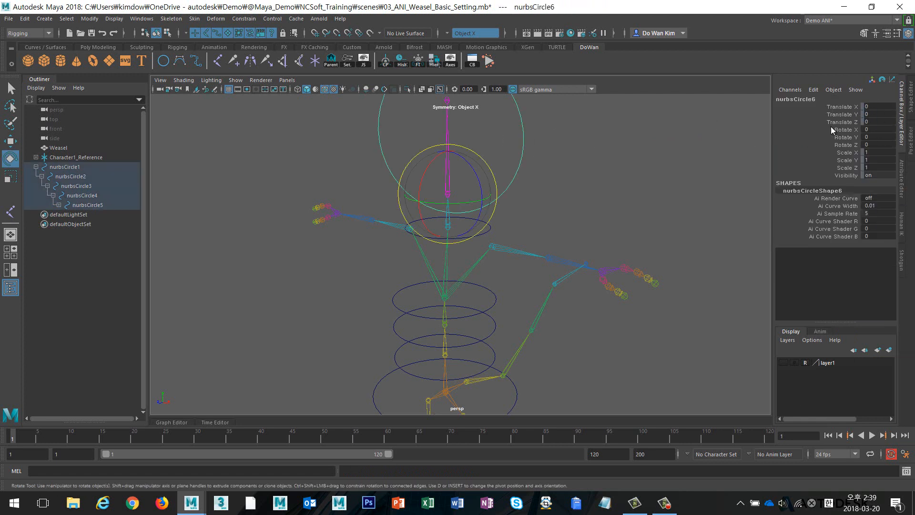
pyautogui.press('w')
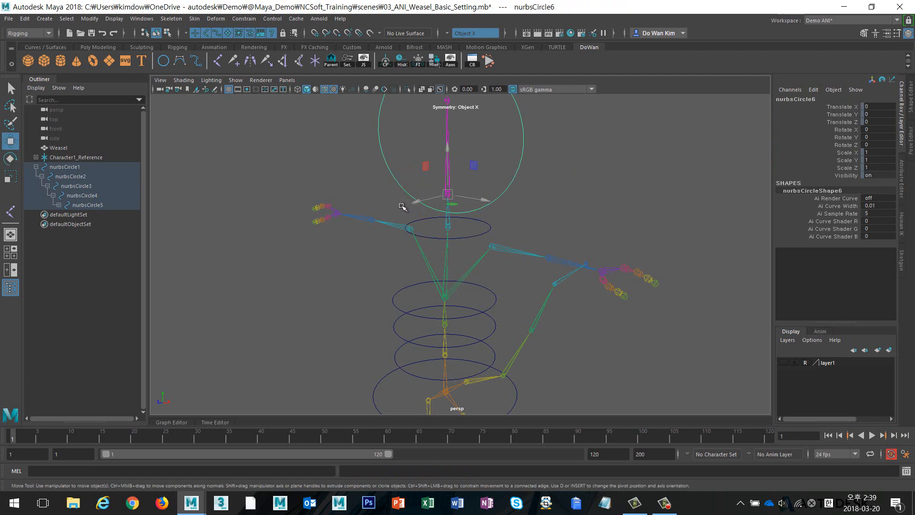
pyautogui.click(474, 165)
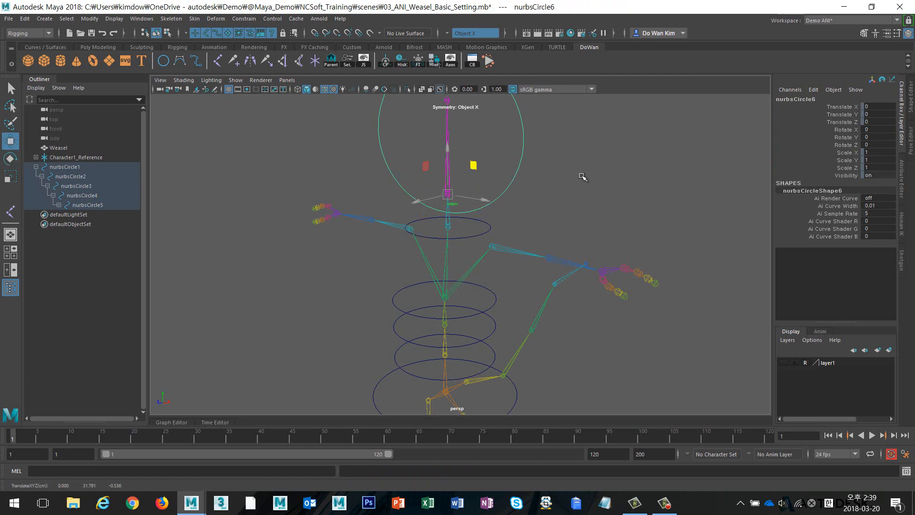
# - Hide the head circle's Translate, Scale and Visibility channels from its channel list and deselect the circle
pyautogui.moveTo(818, 107); pyautogui.dragTo(834, 174)
pyautogui.rightClick(834, 174)
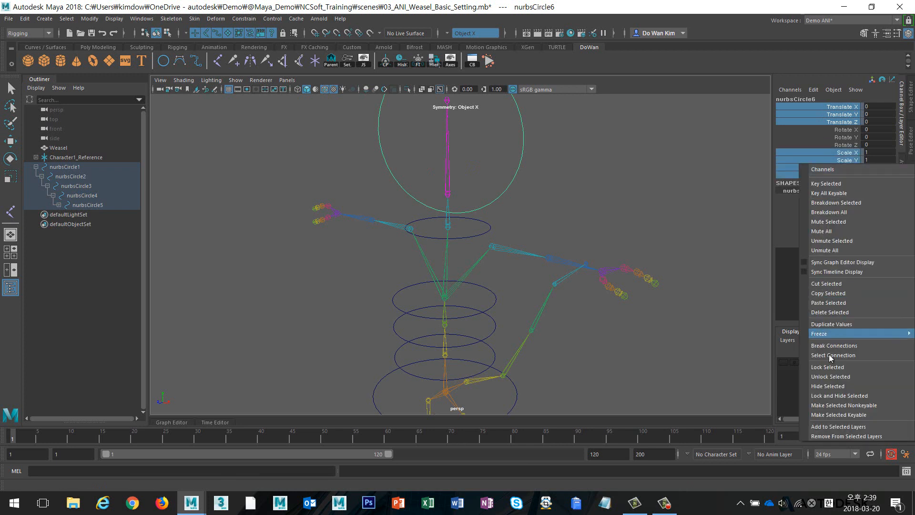
pyautogui.click(828, 386)
pyautogui.click(503, 237)
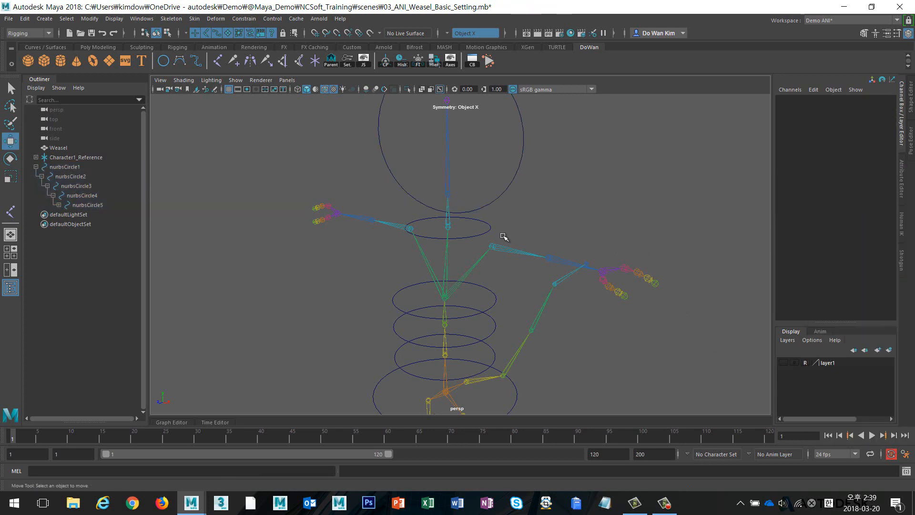
# - Lock and hide the neck circle's Translate, Scale and Visibility channels in one operation, leaving only its Rotate channels
pyautogui.click(490, 229)
pyautogui.moveTo(825, 106); pyautogui.dragTo(826, 123)
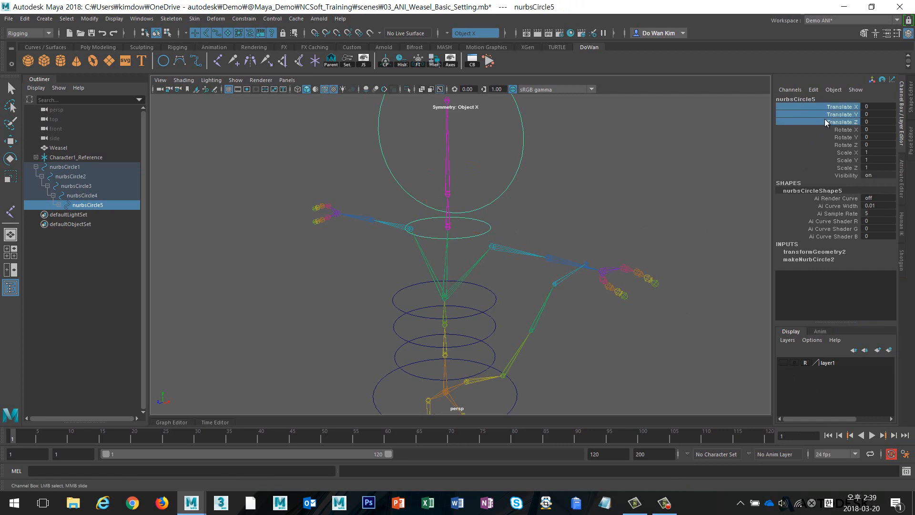
pyautogui.keyDown('ctrl'); pyautogui.moveTo(829, 153); pyautogui.dragTo(830, 173); pyautogui.keyUp('ctrl')
pyautogui.rightClick(808, 117)
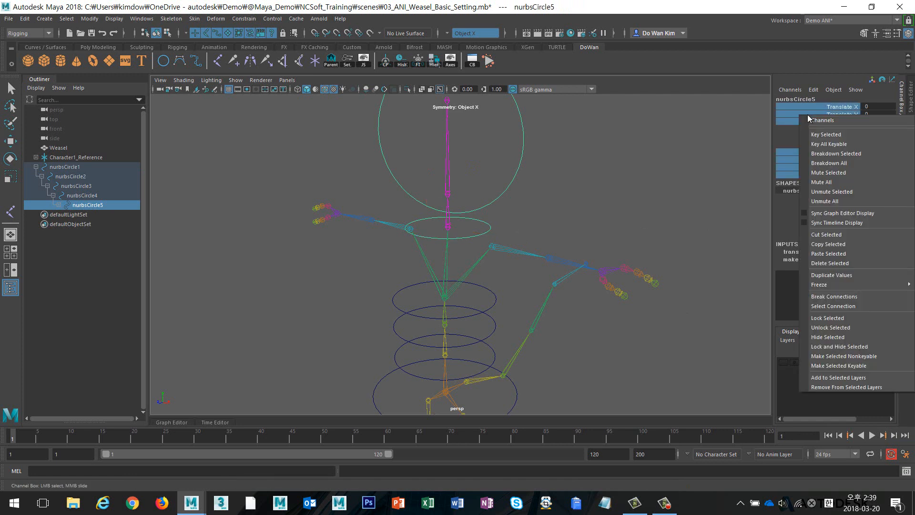
pyautogui.click(843, 347)
pyautogui.click(613, 206)
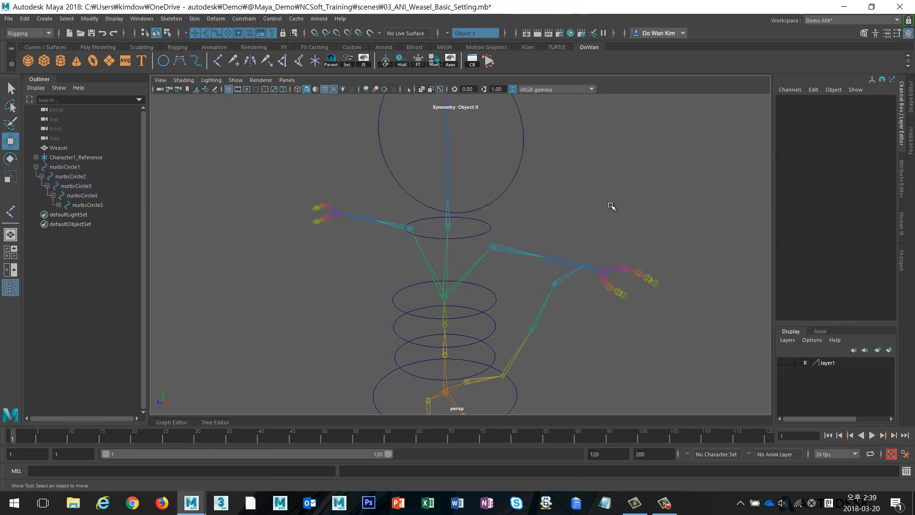
# - Rotate the neck circle freely, undo the rotation, and check its scale manipulator
pyautogui.click(484, 227)
pyautogui.press('e')
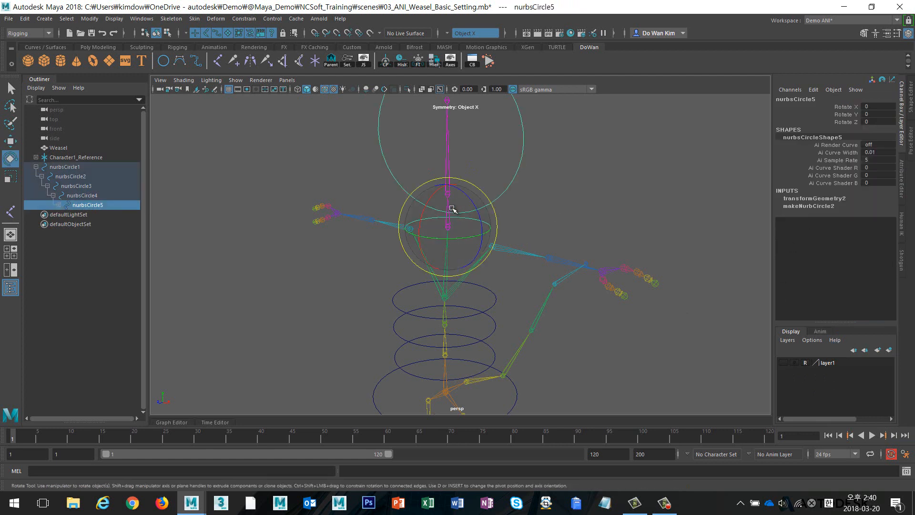
pyautogui.moveTo(454, 204); pyautogui.dragTo(451, 202)
pyautogui.hotkey('ctrl', 'z')
pyautogui.press('r')
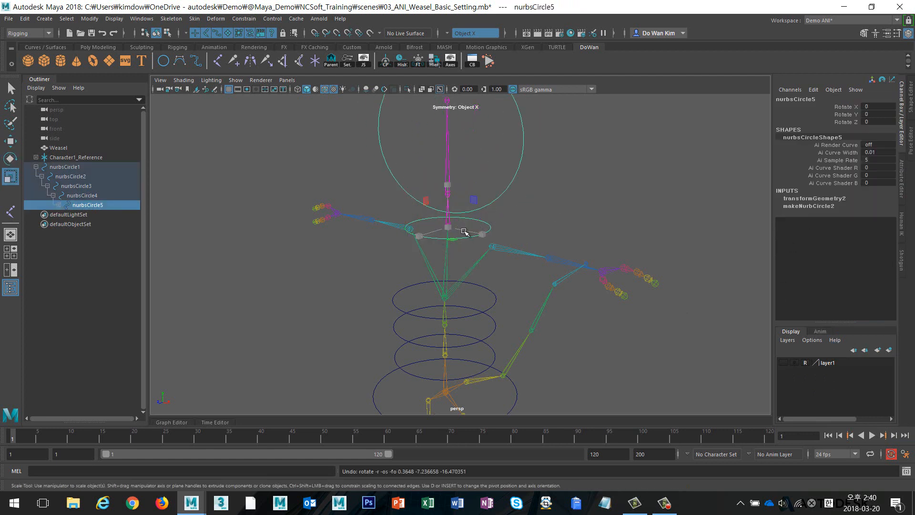
# - Check the transform channels of the hip and three spine circles together and of the hip circle alone
pyautogui.keyDown('alt'); pyautogui.moveTo(557, 272); pyautogui.dragTo(569, 188, button='middle'); pyautogui.keyUp('alt')
pyautogui.click(280, 203)
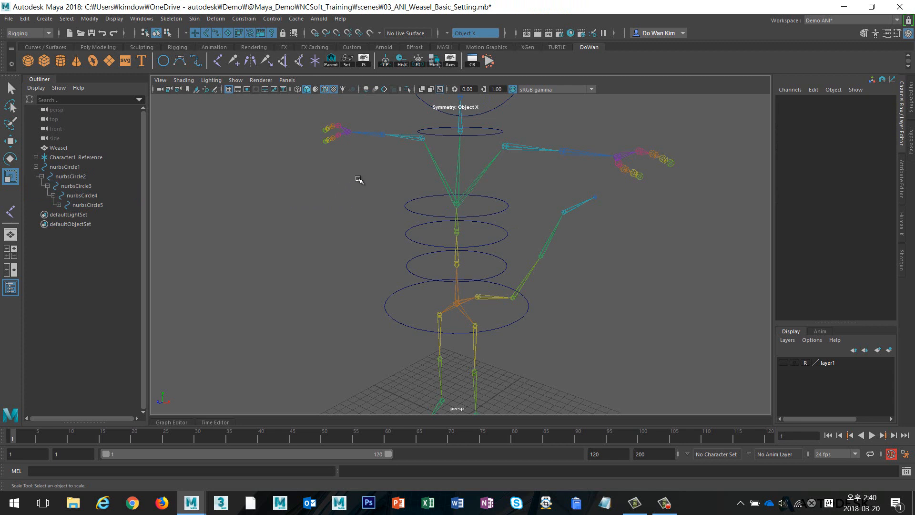
pyautogui.moveTo(390, 192); pyautogui.dragTo(418, 242)
pyautogui.keyDown('shift'); pyautogui.moveTo(393, 265); pyautogui.dragTo(419, 274); pyautogui.keyUp('shift')
pyautogui.keyDown('shift'); pyautogui.moveTo(379, 306); pyautogui.dragTo(402, 316); pyautogui.keyUp('shift')
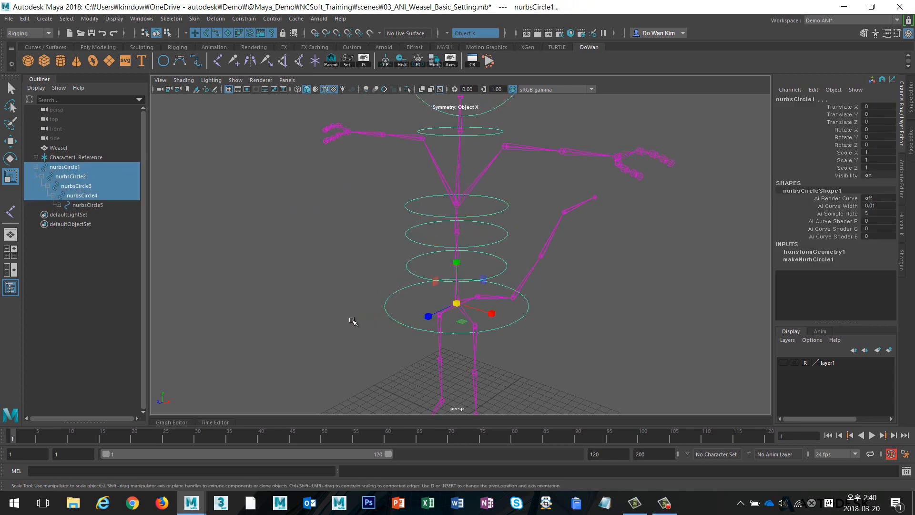
pyautogui.click(380, 317)
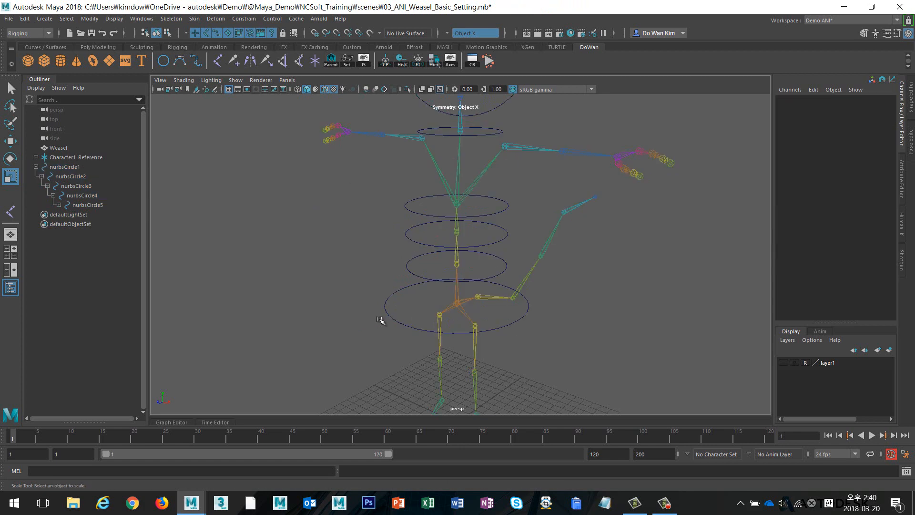
pyautogui.moveTo(382, 280); pyautogui.dragTo(387, 343)
pyautogui.click(386, 343)
pyautogui.click(402, 323)
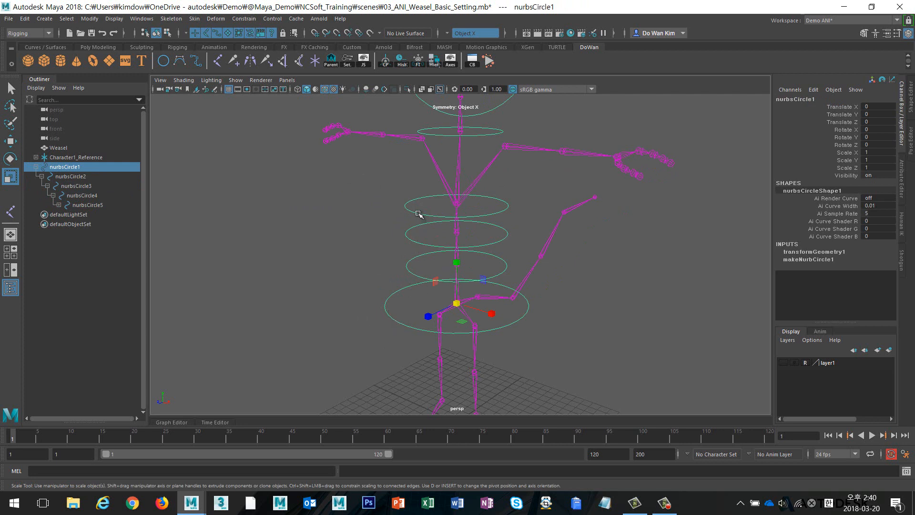
# - Lock and hide the hip circle's Scale X/Y/Z and Visibility channels, keeping its Translate and Rotate channels
pyautogui.click(361, 305)
pyautogui.moveTo(361, 298); pyautogui.dragTo(404, 330)
pyautogui.moveTo(818, 107); pyautogui.dragTo(821, 122)
pyautogui.click(831, 144)
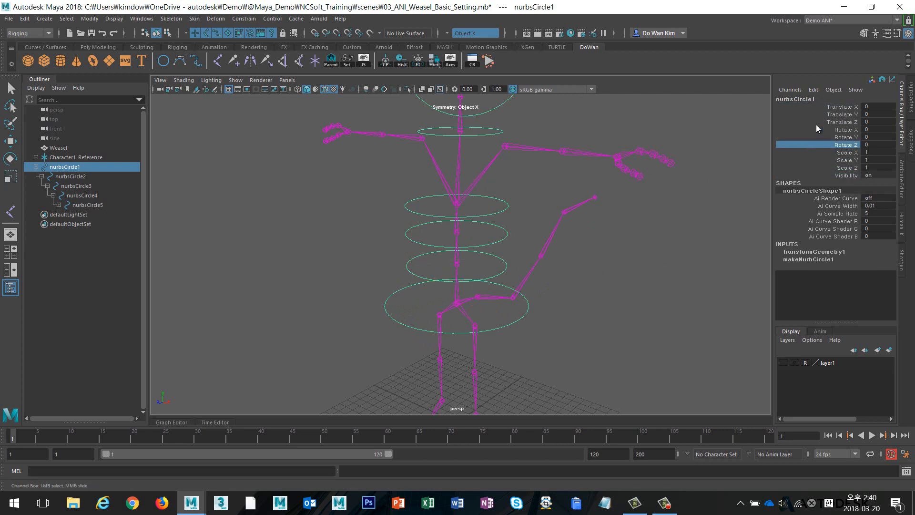
pyautogui.moveTo(832, 153); pyautogui.dragTo(830, 176)
pyautogui.moveTo(830, 175); pyautogui.dragTo(842, 405, button='right')
pyautogui.click(621, 309)
# - Lock and hide the Translate, Scale and Visibility channels of the three spine circles together, keeping their Rotate channels
pyautogui.click(422, 262)
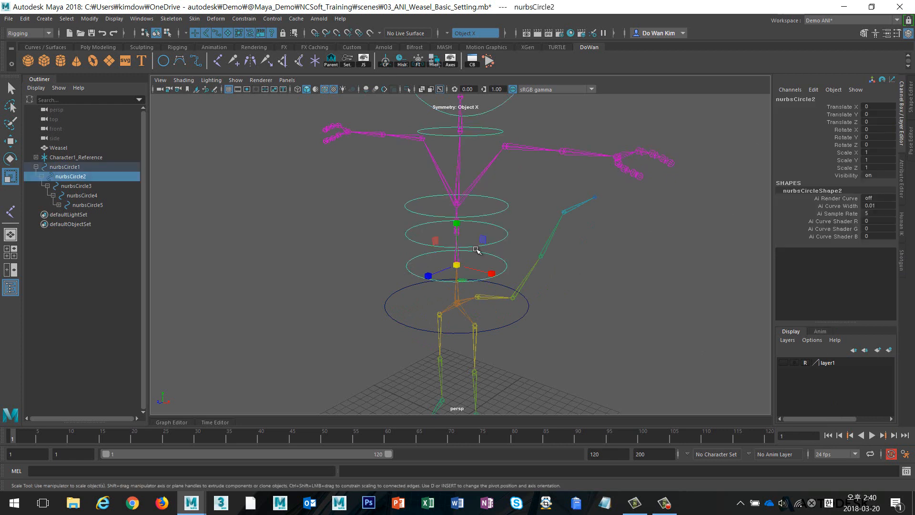
pyautogui.click(623, 283)
pyautogui.moveTo(405, 183); pyautogui.dragTo(434, 265)
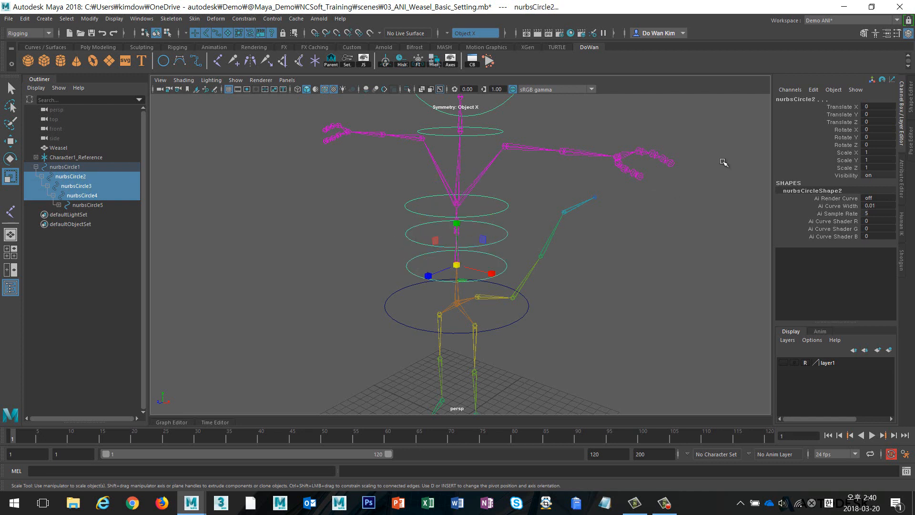
pyautogui.click(833, 108)
pyautogui.moveTo(833, 109); pyautogui.dragTo(833, 175)
pyautogui.rightClick(804, 112)
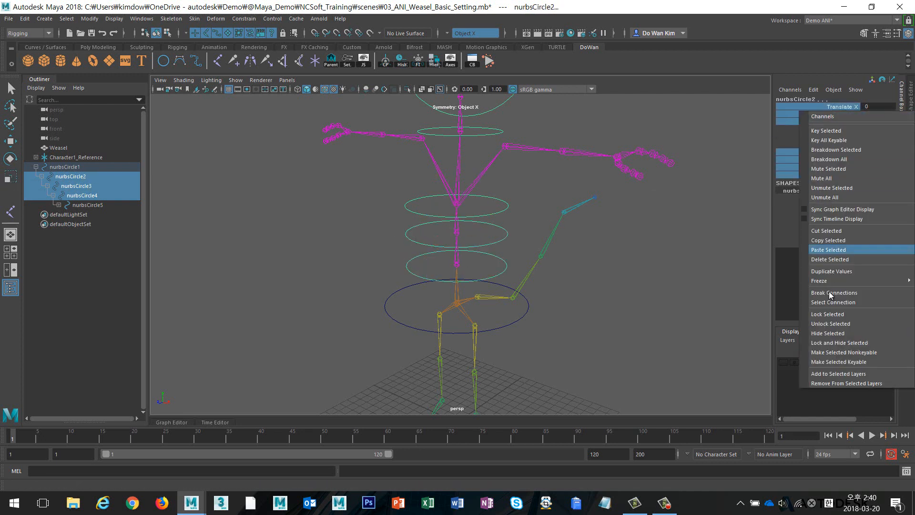
pyautogui.click(833, 343)
# - Check the spine circles' scale manipulator and the topmost spine circle's rotate and move manipulators
pyautogui.press('r')
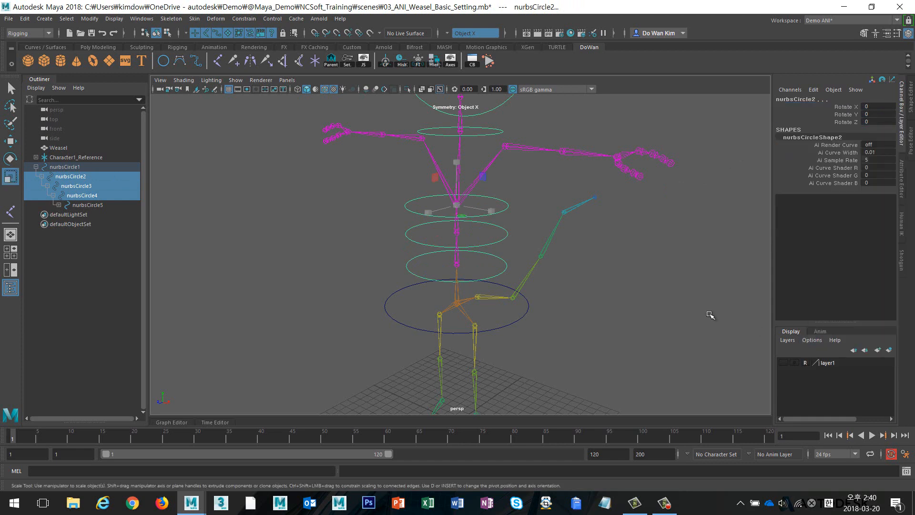
pyautogui.click(711, 316)
pyautogui.press('e')
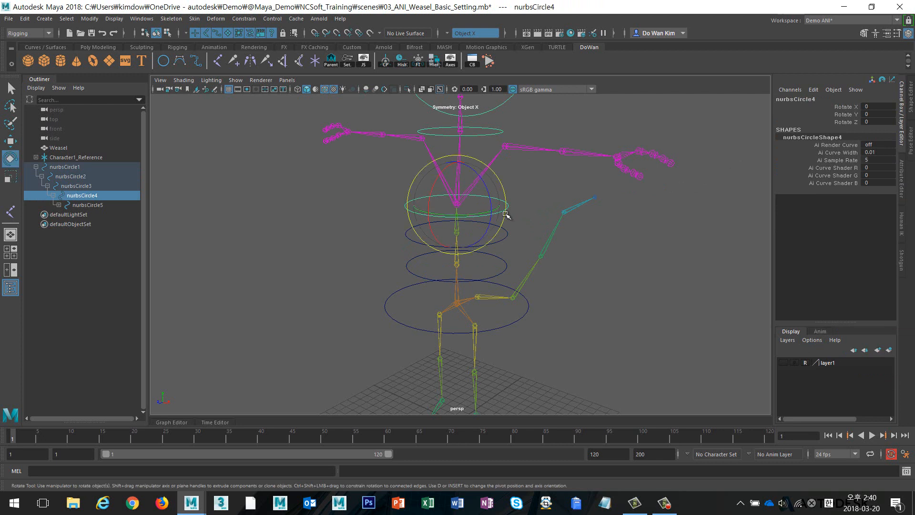
pyautogui.press('w')
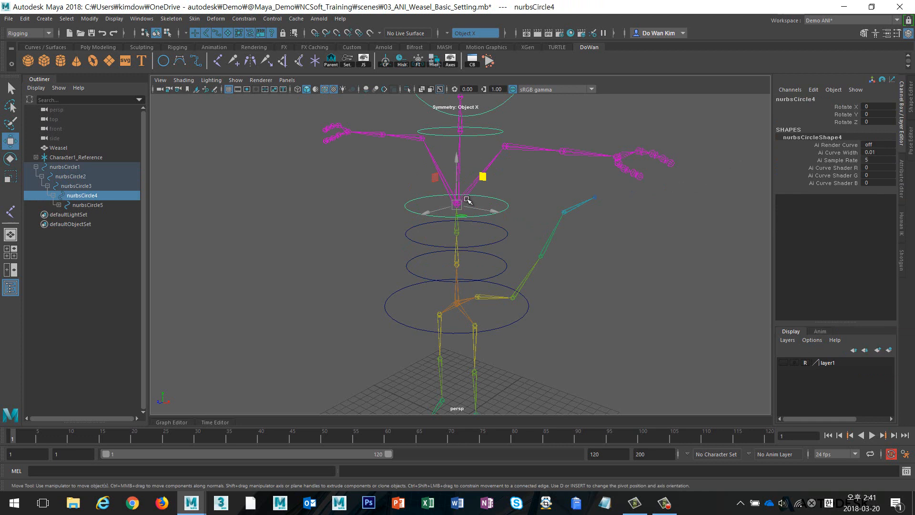
# - Lock and hide the topmost spine circle's Rotate Y and Rotate Z channels, leaving only Rotate X
pyautogui.moveTo(843, 115); pyautogui.dragTo(843, 123)
pyautogui.rightClick(842, 125)
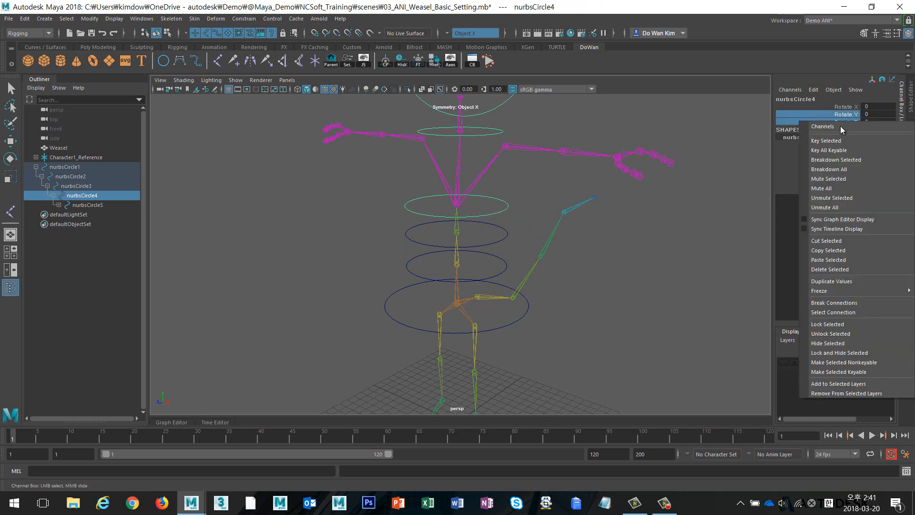
pyautogui.click(842, 354)
pyautogui.press('w')
pyautogui.keyDown('alt'); pyautogui.moveTo(636, 271); pyautogui.dragTo(638, 296, button='middle'); pyautogui.keyUp('alt')
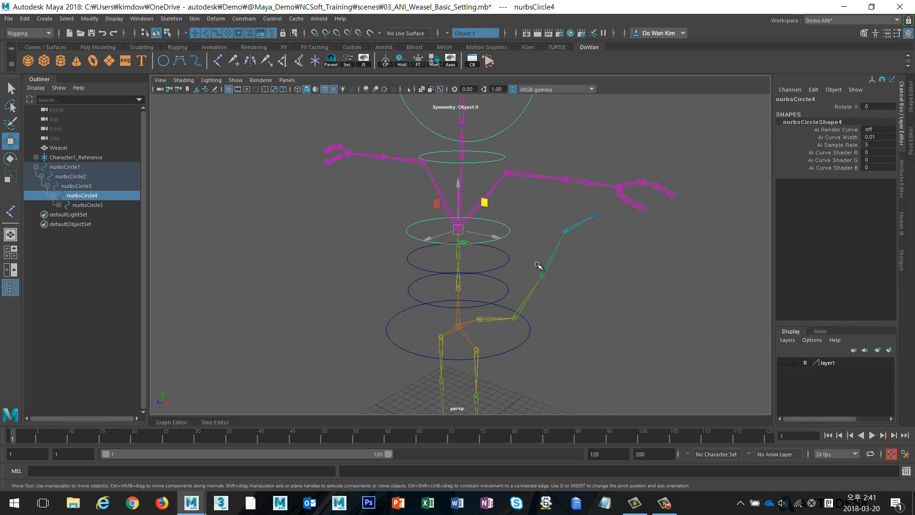
# - Use Channel Control to move the topmost spine circle's Rotate Y and Rotate Z from Nonkeyable Hidden back to Keyable
pyautogui.click(142, 19)
pyautogui.moveTo(182, 57)
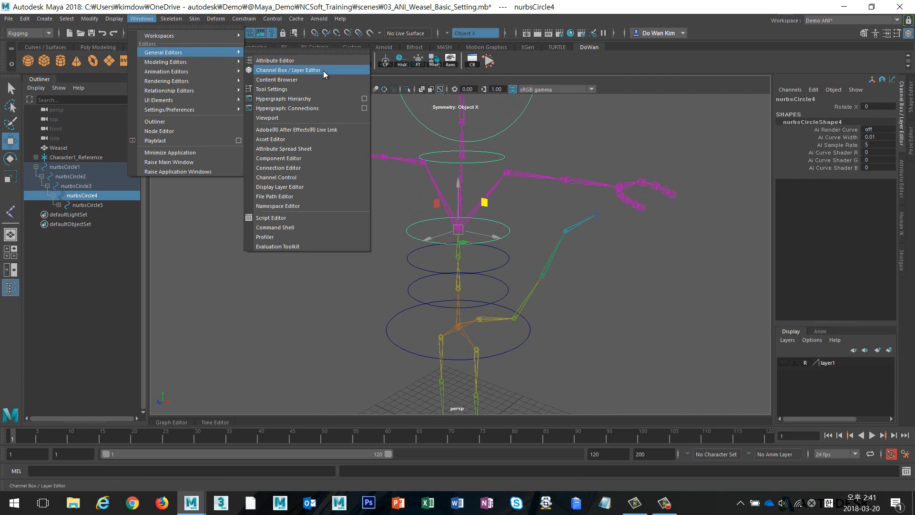
pyautogui.click(325, 179)
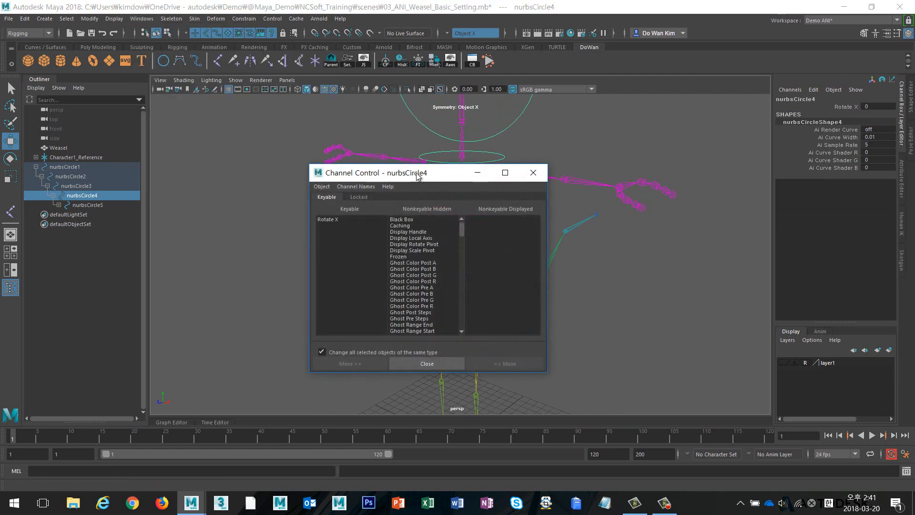
pyautogui.moveTo(436, 173); pyautogui.dragTo(641, 110)
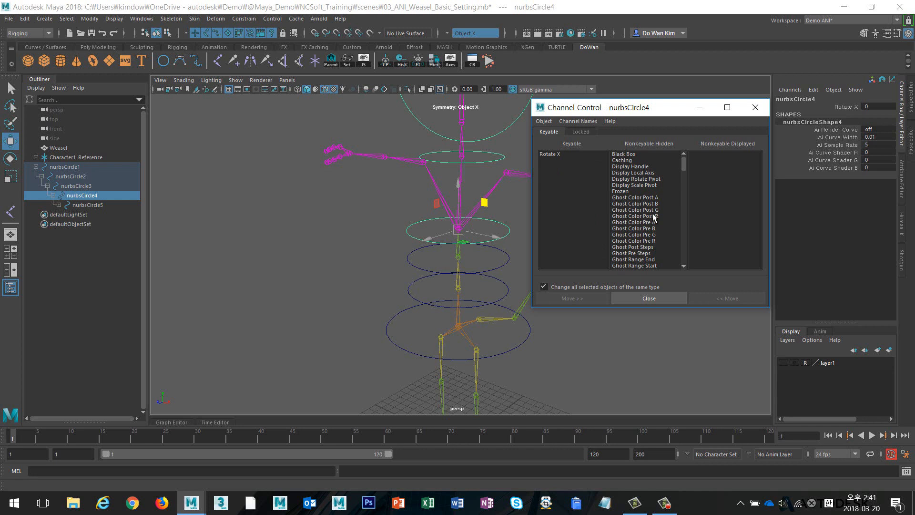
pyautogui.scroll(-2, 653, 215)
pyautogui.scroll(-15, 653, 215)
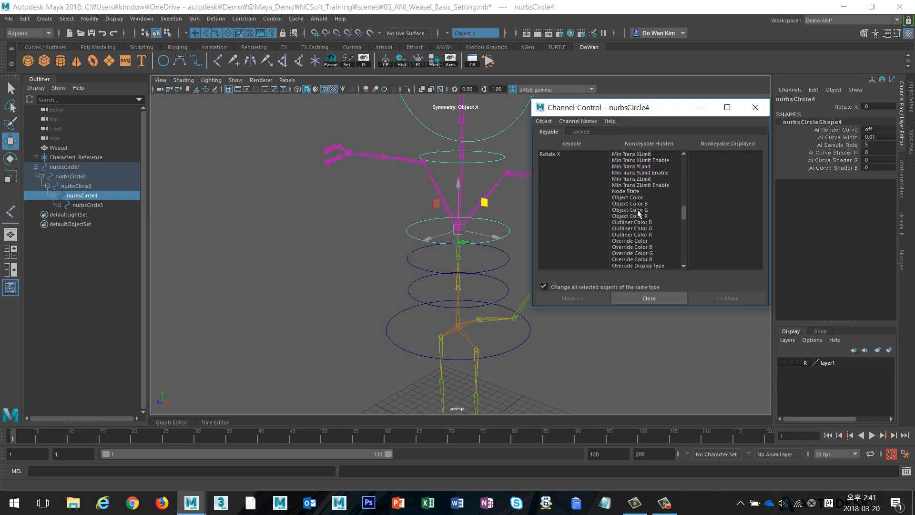
pyautogui.scroll(-8, 650, 213)
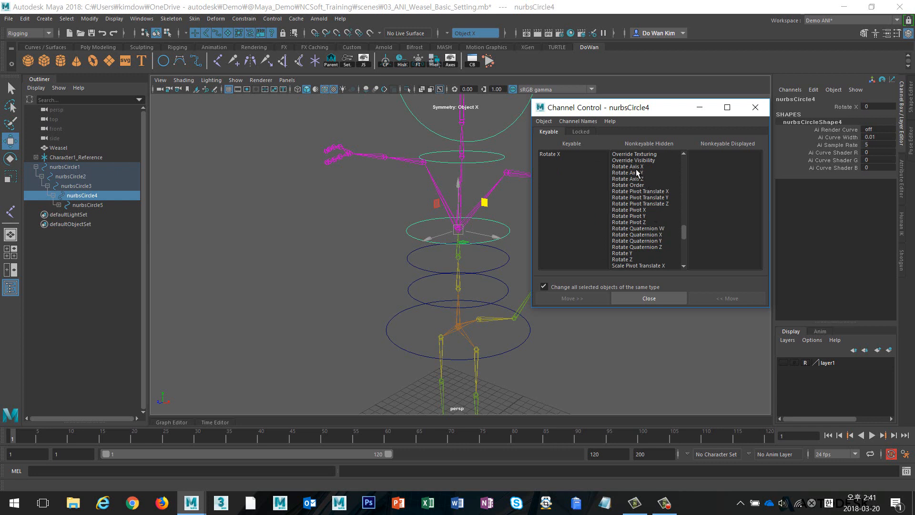
pyautogui.scroll(-1, 634, 236)
pyautogui.moveTo(633, 237); pyautogui.dragTo(635, 243)
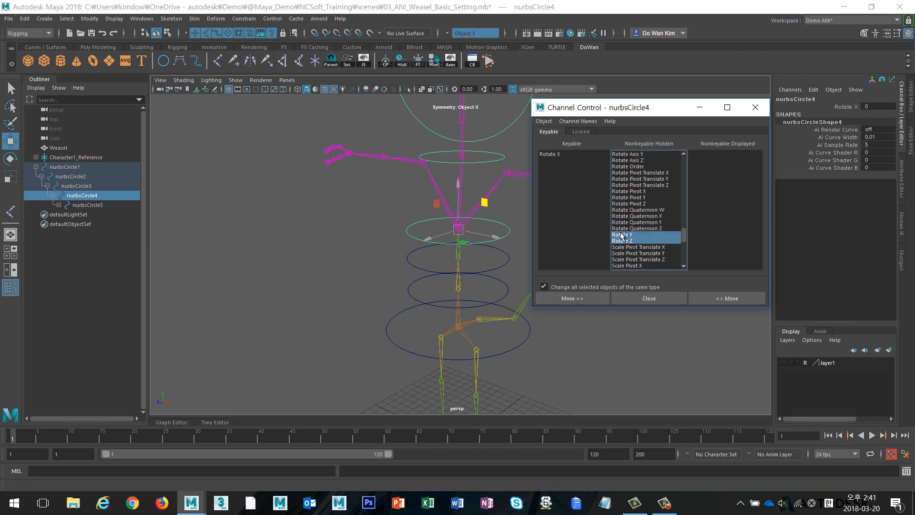
pyautogui.click(725, 298)
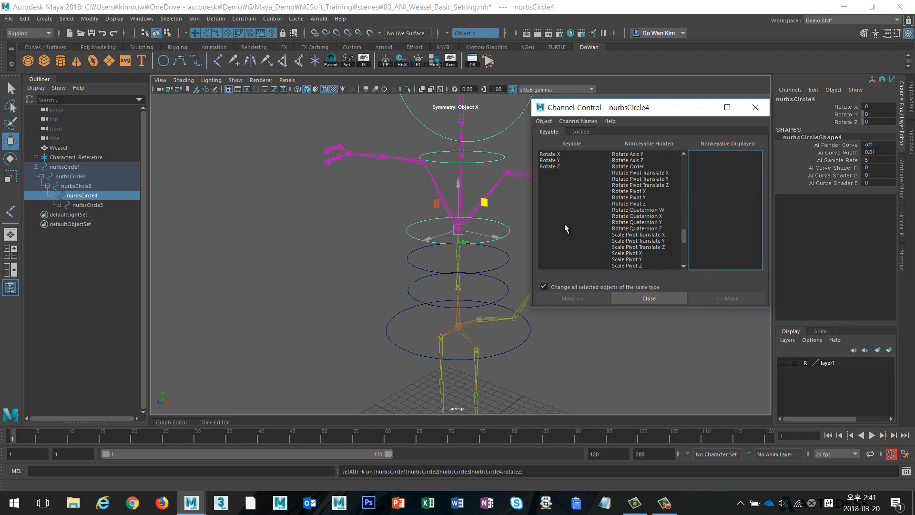
# - Close Channel Control and check the channel commands available for the topmost spine circle's Rotate Y and Rotate Z
pyautogui.click(645, 298)
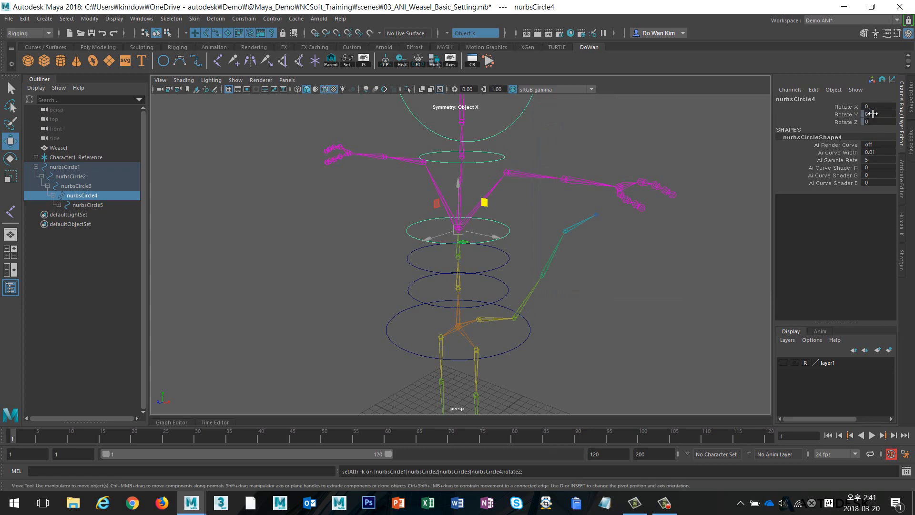
pyautogui.moveTo(849, 115); pyautogui.dragTo(851, 123)
pyautogui.rightClick(825, 125)
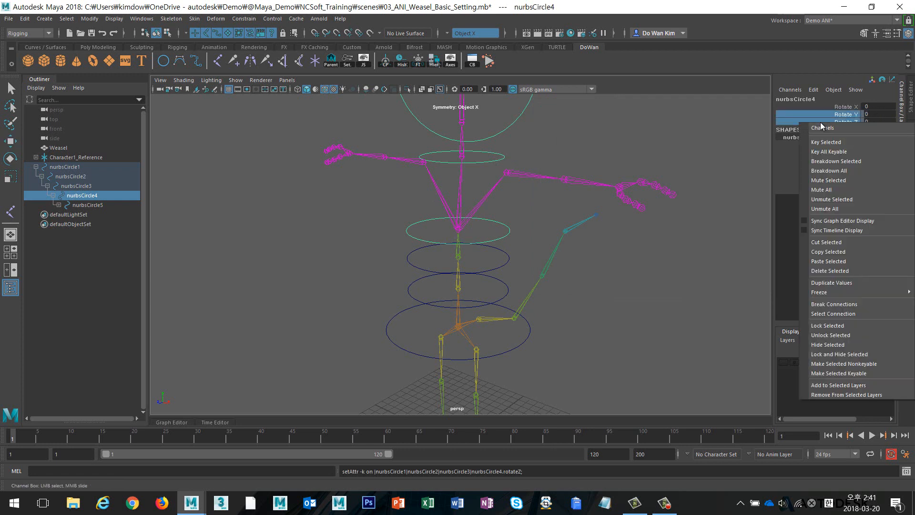
pyautogui.click(841, 344)
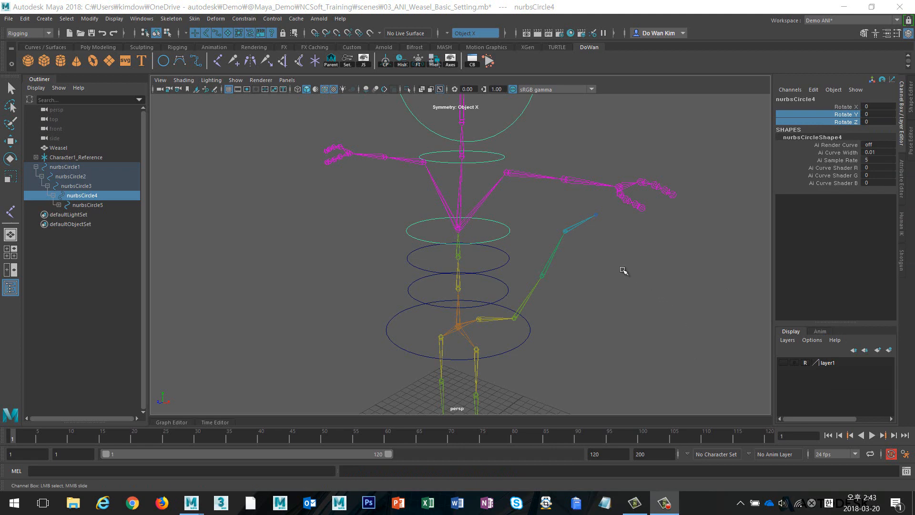
# - Try rotating the weasel's left upper arm joint directly, and clear the selection
pyautogui.keyDown('alt'); pyautogui.moveTo(623, 267); pyautogui.dragTo(640, 305); pyautogui.keyUp('alt')
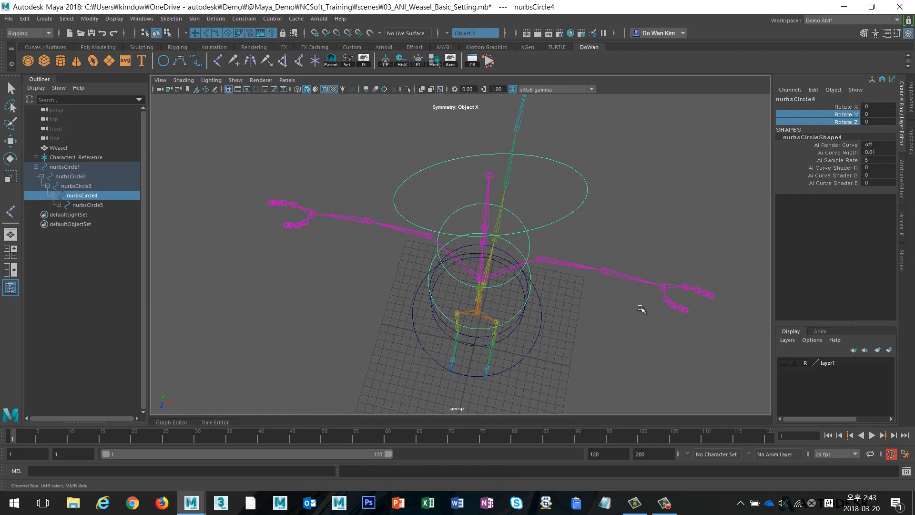
pyautogui.keyDown('alt'); pyautogui.moveTo(642, 308); pyautogui.dragTo(563, 304, button='middle'); pyautogui.keyUp('alt')
pyautogui.keyDown('alt'); pyautogui.moveTo(532, 303); pyautogui.dragTo(644, 308, button='right'); pyautogui.keyUp('alt')
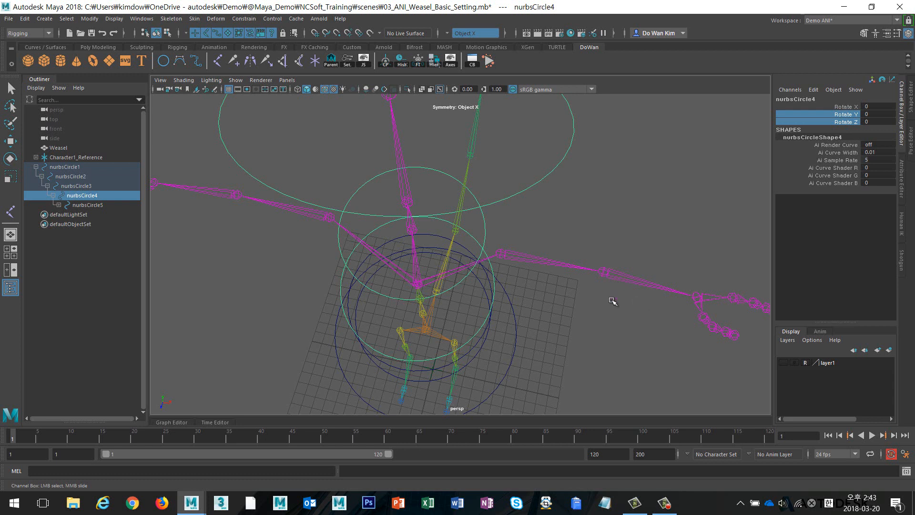
pyautogui.keyDown('alt'); pyautogui.moveTo(608, 301); pyautogui.dragTo(576, 303); pyautogui.keyUp('alt')
pyautogui.moveTo(544, 243); pyautogui.dragTo(546, 240)
pyautogui.press('e')
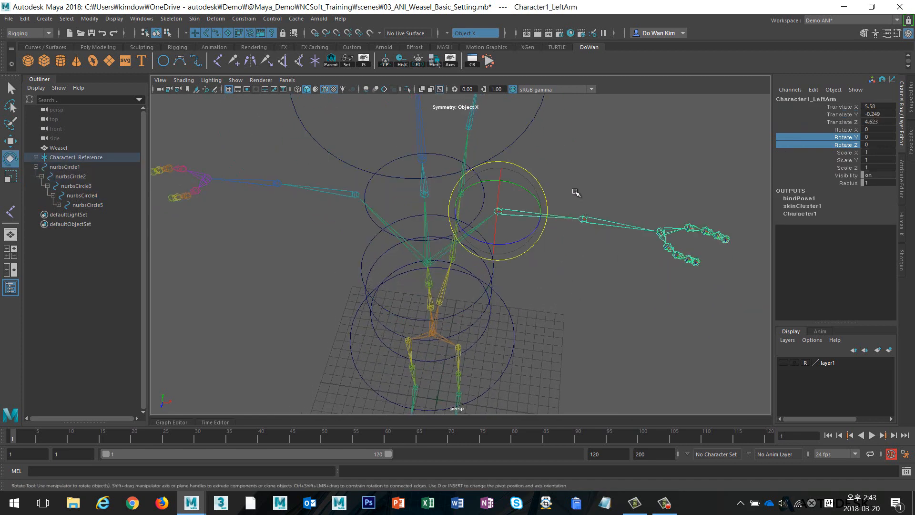
pyautogui.moveTo(527, 194); pyautogui.dragTo(531, 233)
pyautogui.click(538, 292)
pyautogui.keyDown('alt'); pyautogui.moveTo(538, 293); pyautogui.dragTo(457, 210); pyautogui.keyUp('alt')
pyautogui.click(461, 208)
pyautogui.click(572, 230)
pyautogui.keyDown('alt'); pyautogui.moveTo(523, 179); pyautogui.dragTo(544, 235); pyautogui.keyUp('alt')
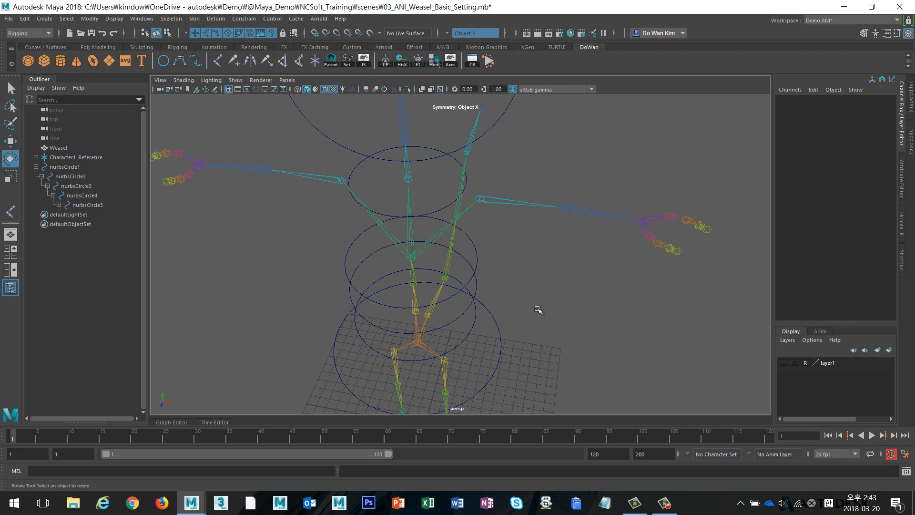
# - Open the Create IK Handle options and choose Rotate-Plane Solver as the current solver
pyautogui.click(664, 503)
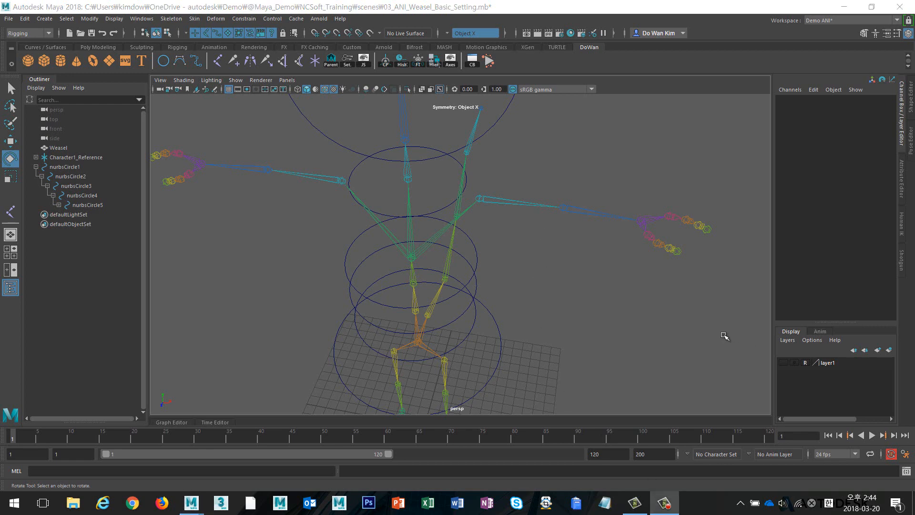
pyautogui.keyDown('alt'); pyautogui.moveTo(721, 337); pyautogui.dragTo(620, 331, button='middle'); pyautogui.keyUp('alt')
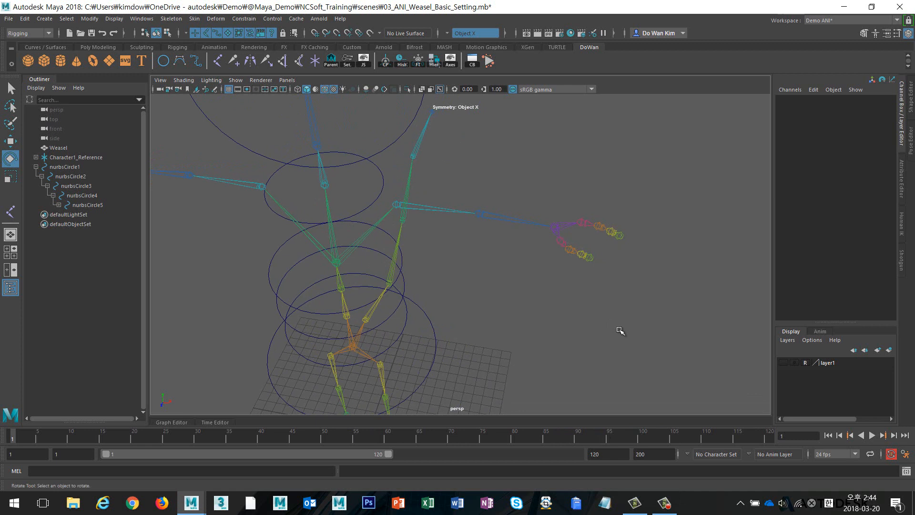
pyautogui.keyDown('alt'); pyautogui.moveTo(620, 331); pyautogui.dragTo(543, 313); pyautogui.keyUp('alt')
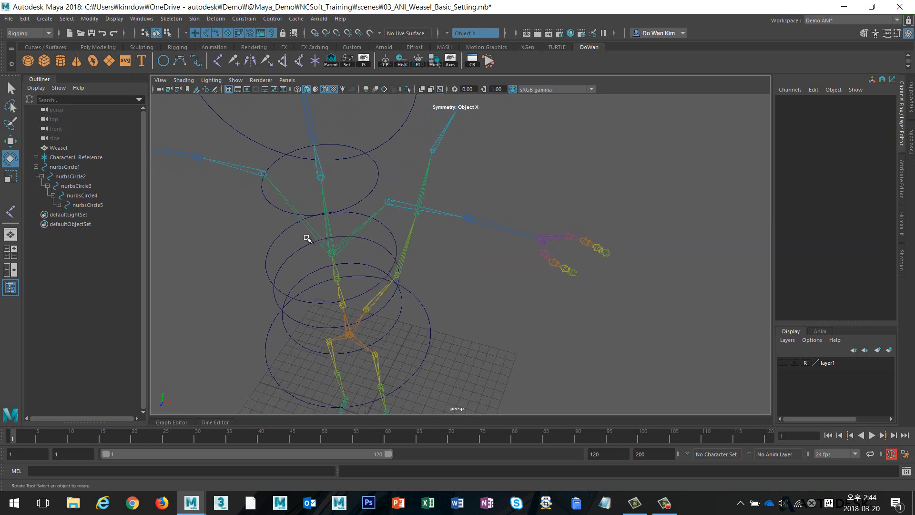
pyautogui.click(41, 33)
pyautogui.click(36, 51)
pyautogui.click(170, 18)
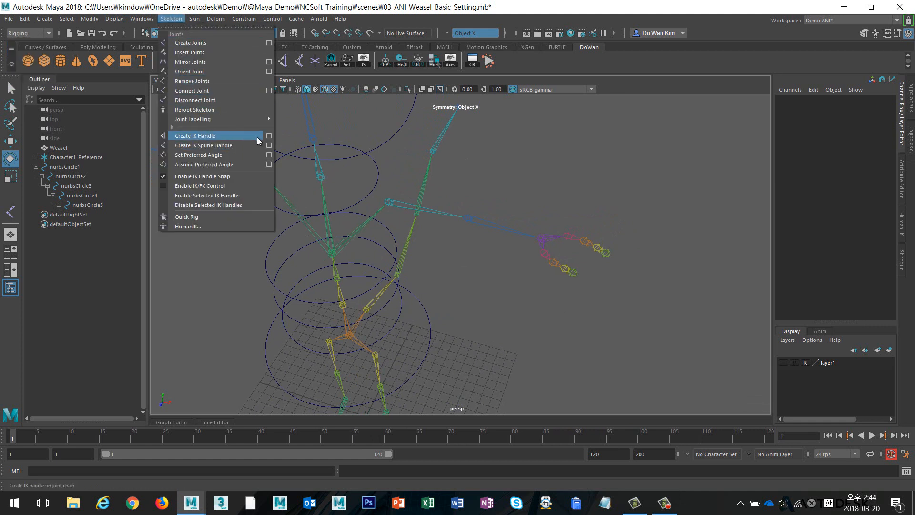
pyautogui.click(270, 136)
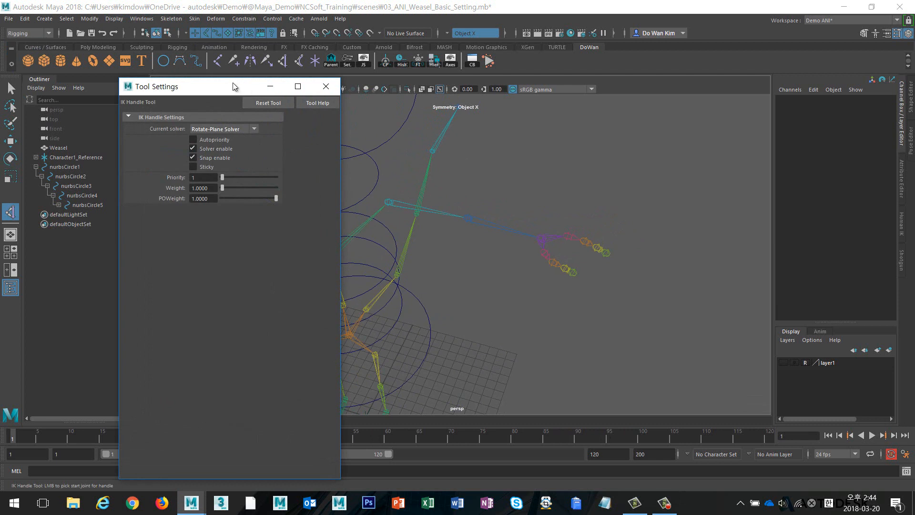
pyautogui.moveTo(233, 86); pyautogui.dragTo(235, 63)
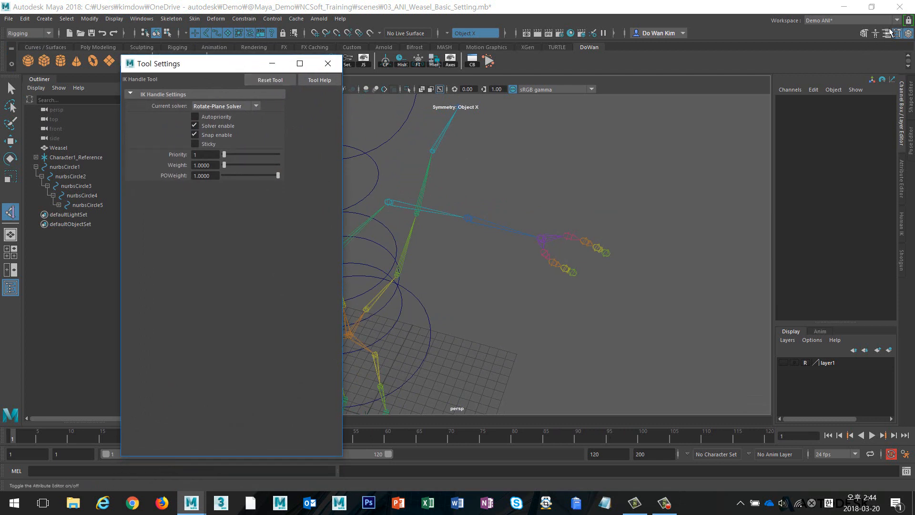
pyautogui.moveTo(342, 56); pyautogui.dragTo(339, 112)
pyautogui.moveTo(213, 112); pyautogui.dragTo(187, 95)
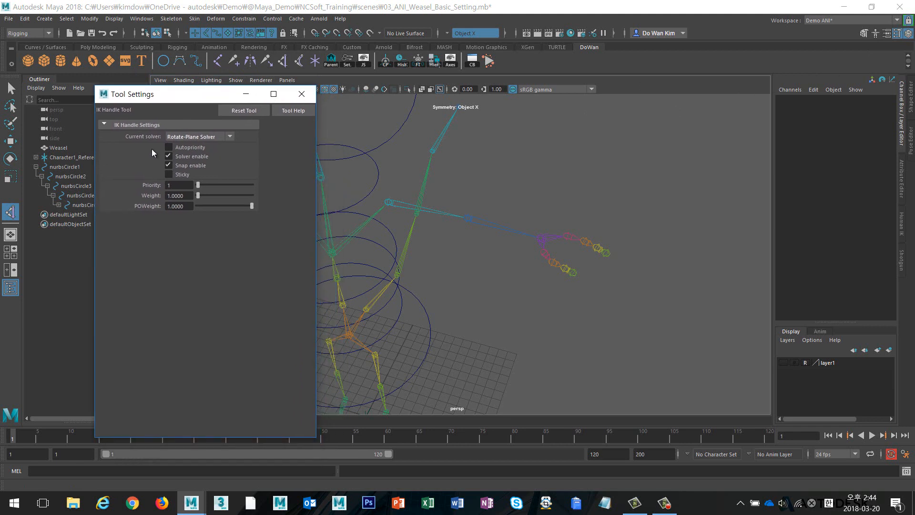
pyautogui.click(226, 137)
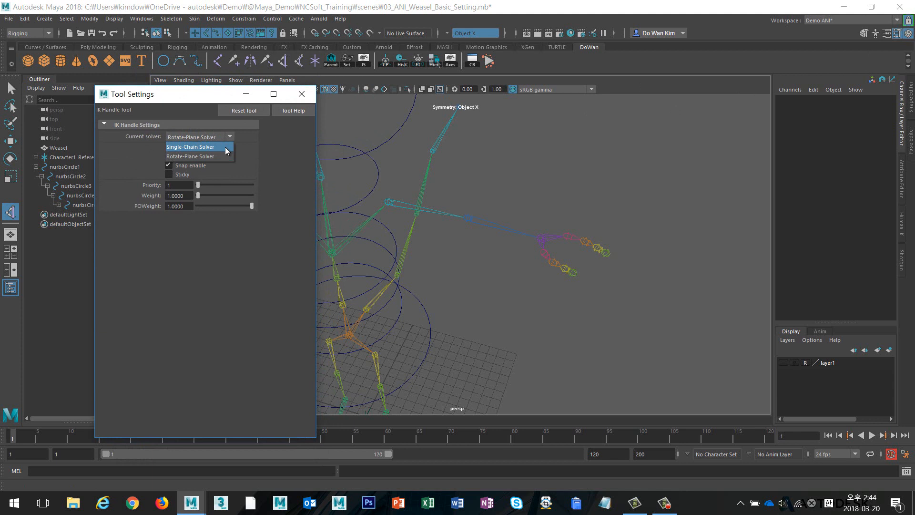
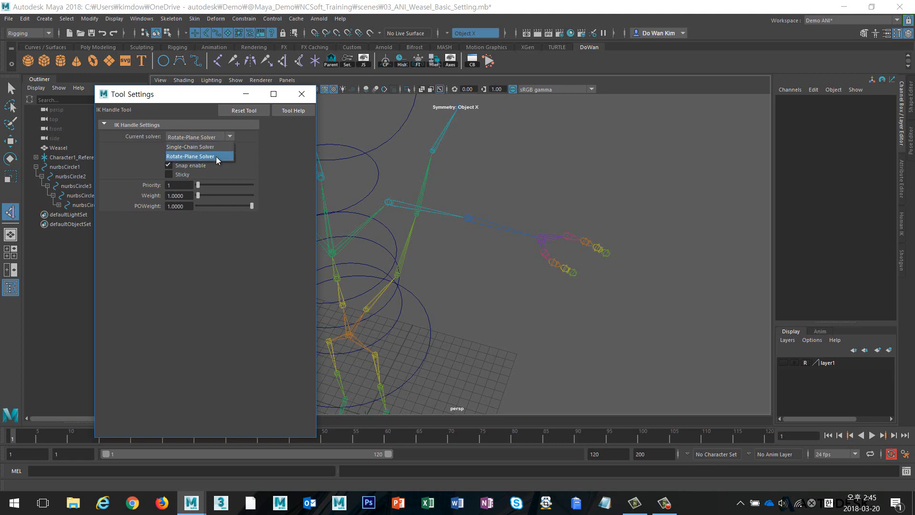
pyautogui.click(216, 156)
# - Create an IK handle on the left arm from the shoulder joint to the wrist joint
pyautogui.keyDown('alt'); pyautogui.moveTo(450, 235); pyautogui.dragTo(485, 241, button='middle'); pyautogui.keyUp('alt')
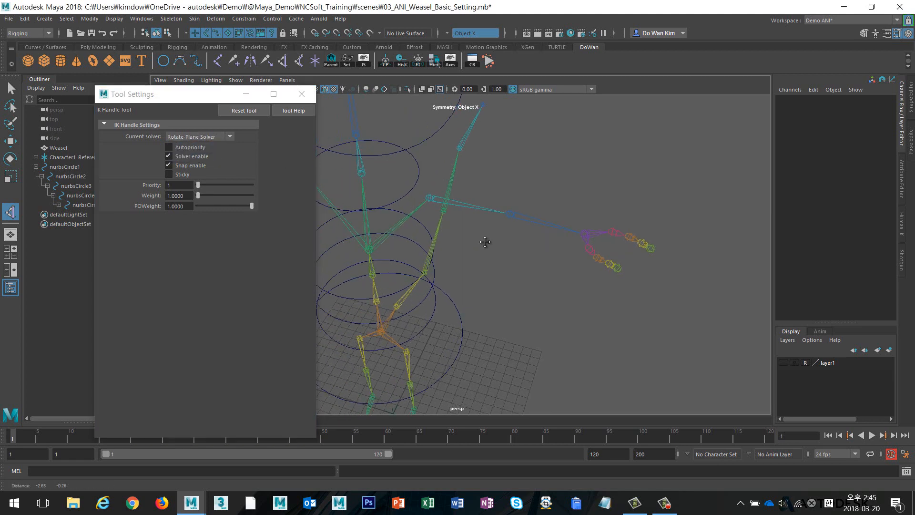
pyautogui.keyDown('alt'); pyautogui.moveTo(485, 242); pyautogui.dragTo(534, 243, button='right'); pyautogui.keyUp('alt')
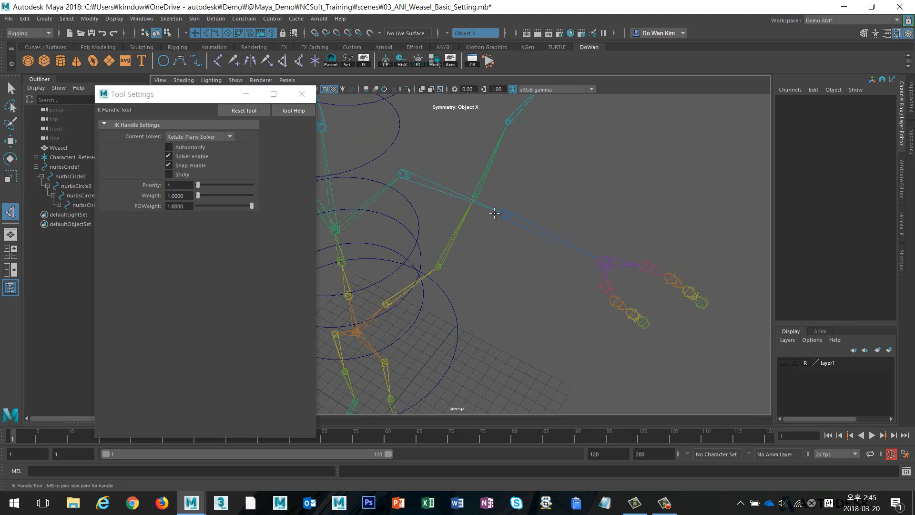
pyautogui.click(403, 173)
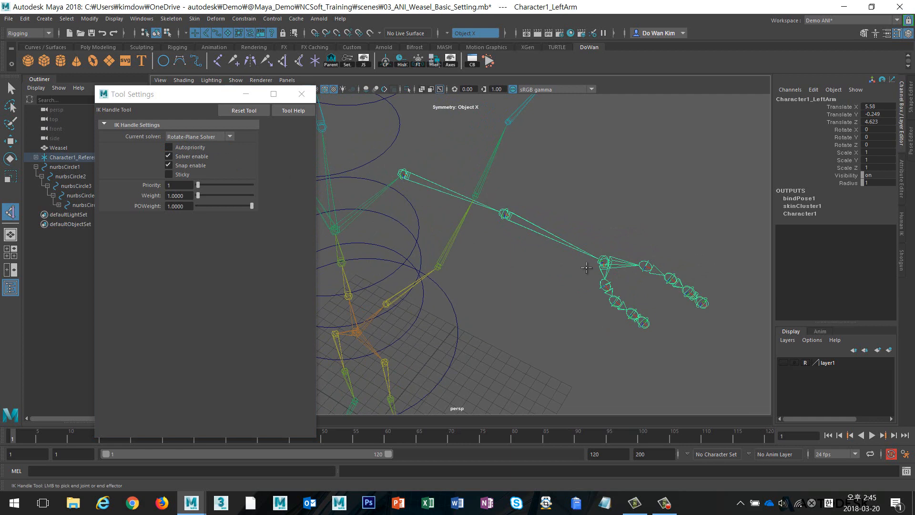
pyautogui.click(604, 260)
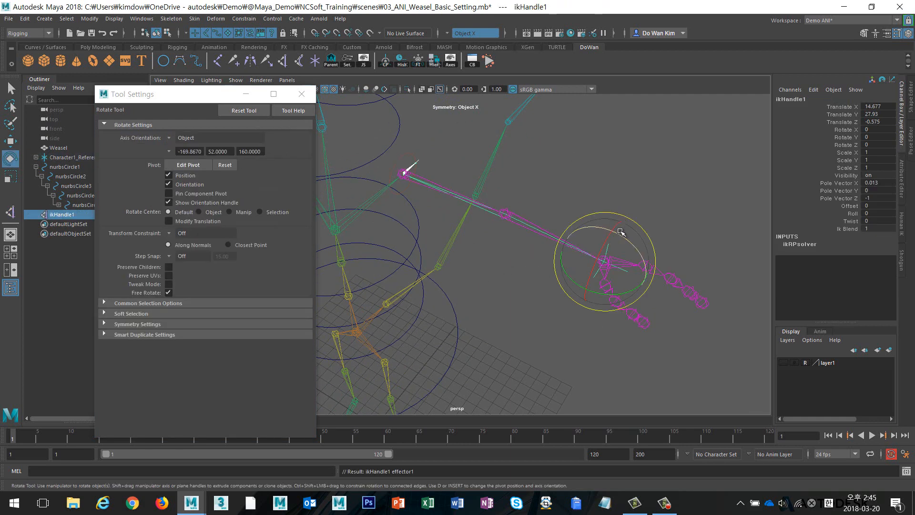
# - Examine the left arm's IK chain, its pole vector indicator and the handle's rotate manipulator from several angles
pyautogui.keyDown('alt'); pyautogui.moveTo(482, 237); pyautogui.dragTo(388, 265); pyautogui.keyUp('alt')
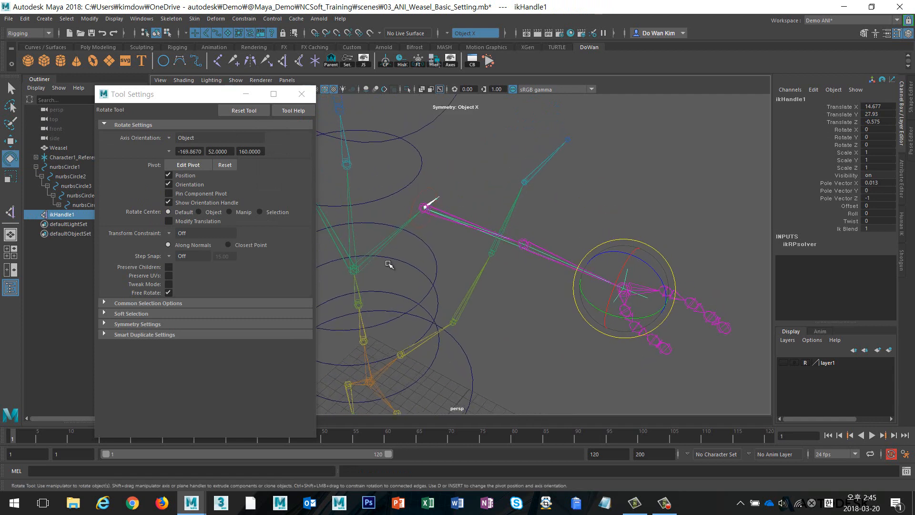
pyautogui.keyDown('alt'); pyautogui.moveTo(389, 264); pyautogui.dragTo(502, 260, button='right'); pyautogui.keyUp('alt')
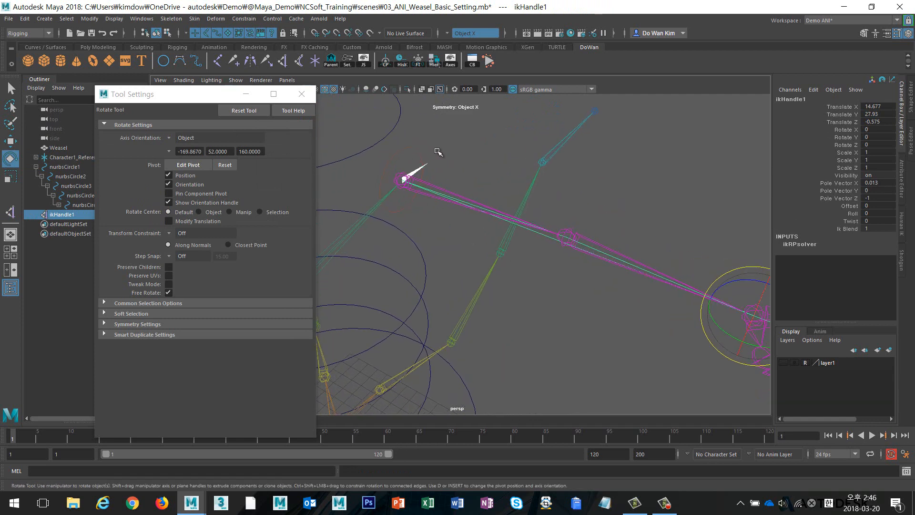
pyautogui.moveTo(416, 193)
pyautogui.keyDown('alt'); pyautogui.mouseDown()
pyautogui.moveTo(352, 162)
pyautogui.moveTo(462, 188)
pyautogui.moveTo(419, 188)
pyautogui.mouseUp(); pyautogui.keyUp('alt')
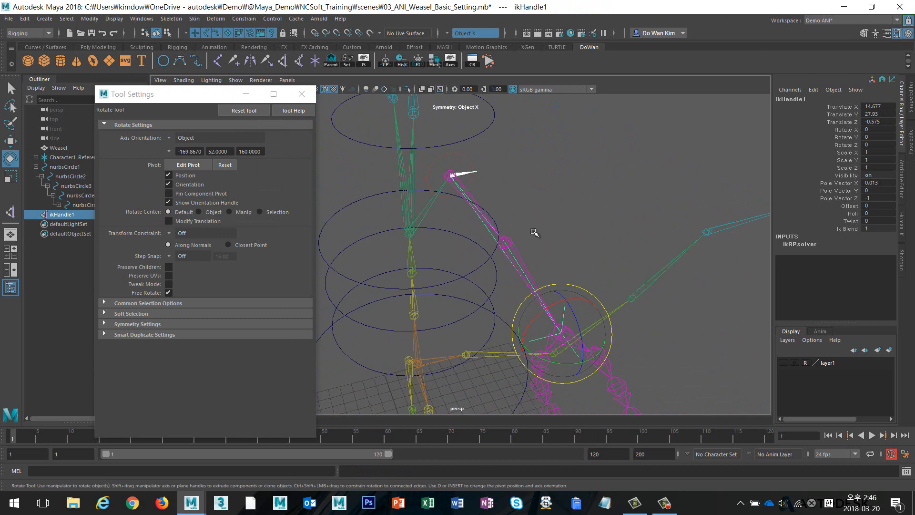
pyautogui.keyDown('alt'); pyautogui.moveTo(537, 233); pyautogui.dragTo(607, 241); pyautogui.keyUp('alt')
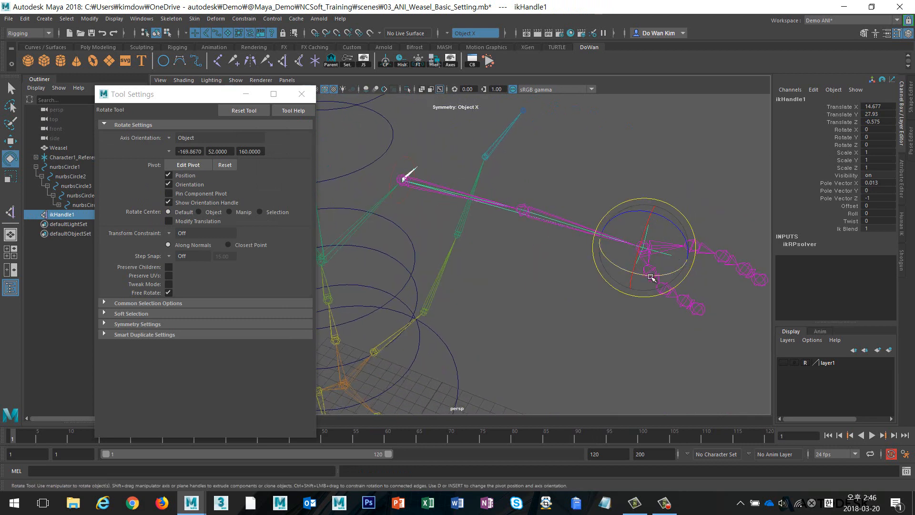
pyautogui.click(584, 184)
pyautogui.moveTo(582, 178); pyautogui.dragTo(700, 305)
pyautogui.keyDown('alt'); pyautogui.moveTo(673, 270); pyautogui.dragTo(687, 284); pyautogui.keyUp('alt')
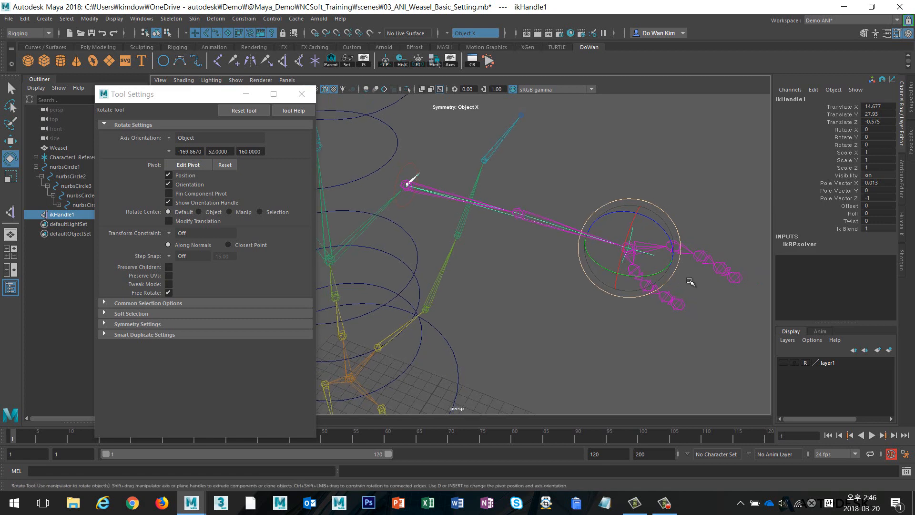
# - Test-move the left arm's IK handle to check how the elbow bends, and undo the move
pyautogui.press('w')
pyautogui.moveTo(671, 227); pyautogui.dragTo(645, 245, button='middle')
pyautogui.moveTo(645, 245); pyautogui.dragTo(534, 253)
pyautogui.hotkey('ctrl', 'z')
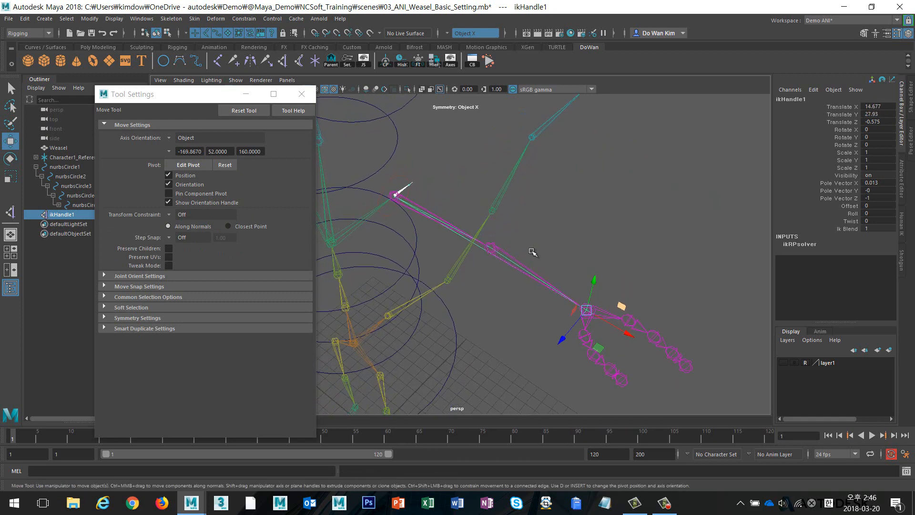
# - Close the tool settings, create a NURBS circle and snap it onto the left wrist joint
pyautogui.click(312, 94)
pyautogui.moveTo(531, 219)
pyautogui.keyDown('alt'); pyautogui.mouseDown()
pyautogui.moveTo(592, 204)
pyautogui.moveTo(521, 210)
pyautogui.mouseUp(); pyautogui.keyUp('alt')
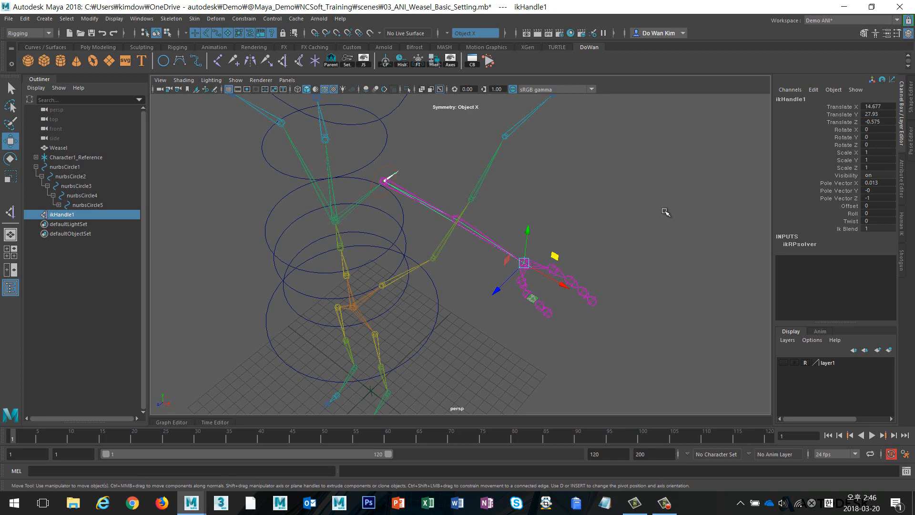
pyautogui.keyDown('alt'); pyautogui.moveTo(674, 254); pyautogui.dragTo(613, 257, button='right'); pyautogui.keyUp('alt')
pyautogui.keyDown('alt'); pyautogui.moveTo(613, 257); pyautogui.dragTo(608, 236, button='middle'); pyautogui.keyUp('alt')
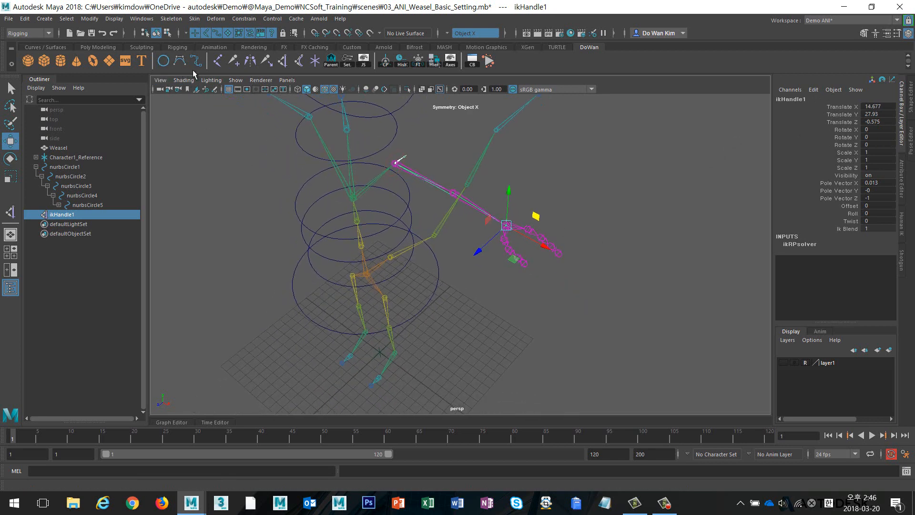
pyautogui.click(163, 60)
pyautogui.keyDown('alt'); pyautogui.moveTo(326, 217); pyautogui.dragTo(458, 239, button='right'); pyautogui.keyUp('alt')
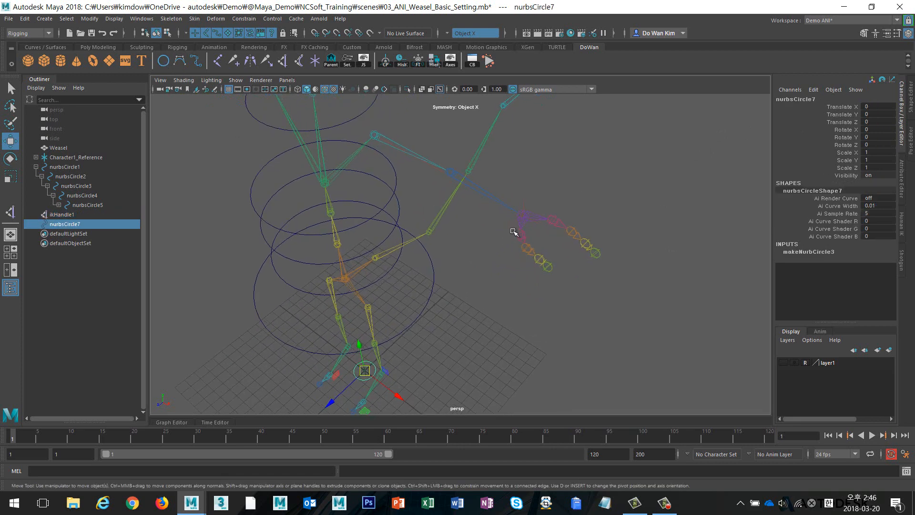
pyautogui.press('v')
pyautogui.moveTo(524, 215); pyautogui.dragTo(524, 211, button='middle')
# - Set the left wrist circle's Rotate Z to 90
pyautogui.press('e')
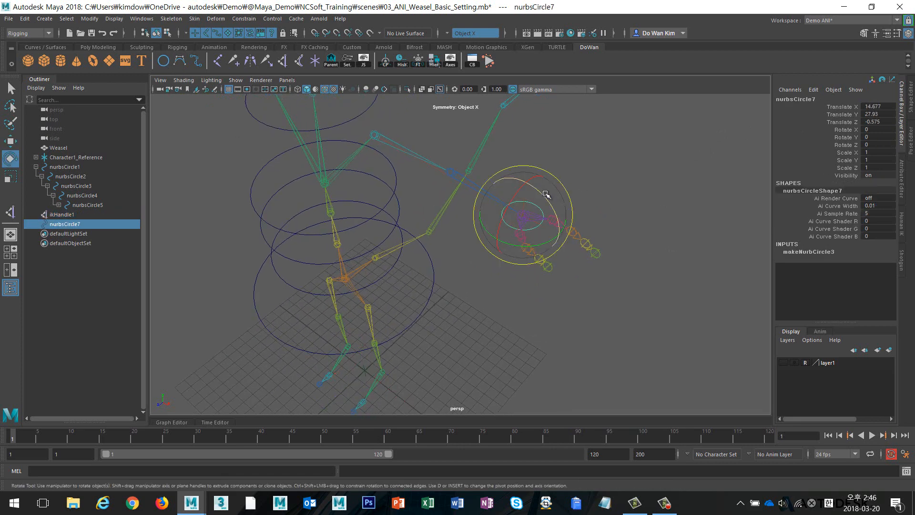
pyautogui.moveTo(546, 197); pyautogui.dragTo(746, 185)
pyautogui.doubleClick(883, 146)
pyautogui.write('90')
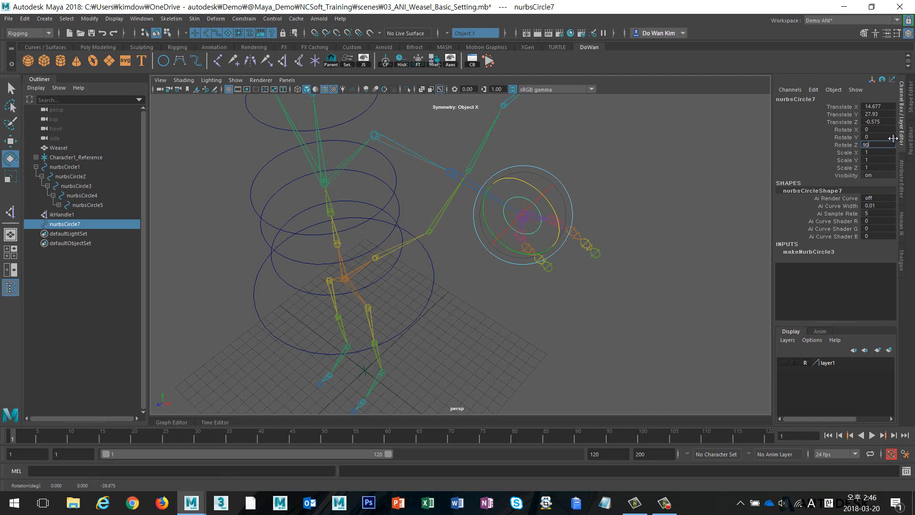
pyautogui.press('Return')
# - Scale the left wrist circle up uniformly around the hand and freeze its transformations
pyautogui.keyDown('alt'); pyautogui.moveTo(605, 230); pyautogui.dragTo(599, 239); pyautogui.keyUp('alt')
pyautogui.press('r')
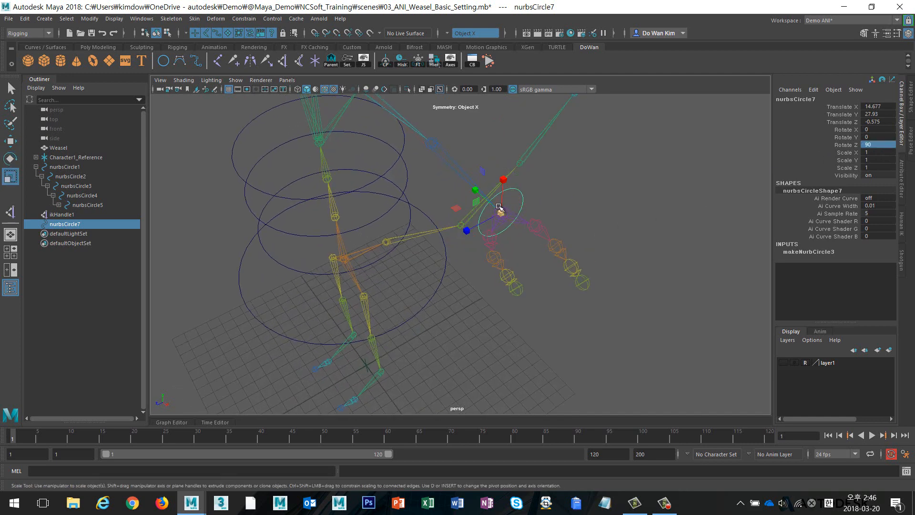
pyautogui.moveTo(500, 212); pyautogui.dragTo(547, 261)
pyautogui.click(418, 61)
# - Check the frozen left wrist circle's scale and move manipulators, and deselect it
pyautogui.keyDown('alt'); pyautogui.moveTo(547, 262); pyautogui.dragTo(669, 266, button='right'); pyautogui.keyUp('alt')
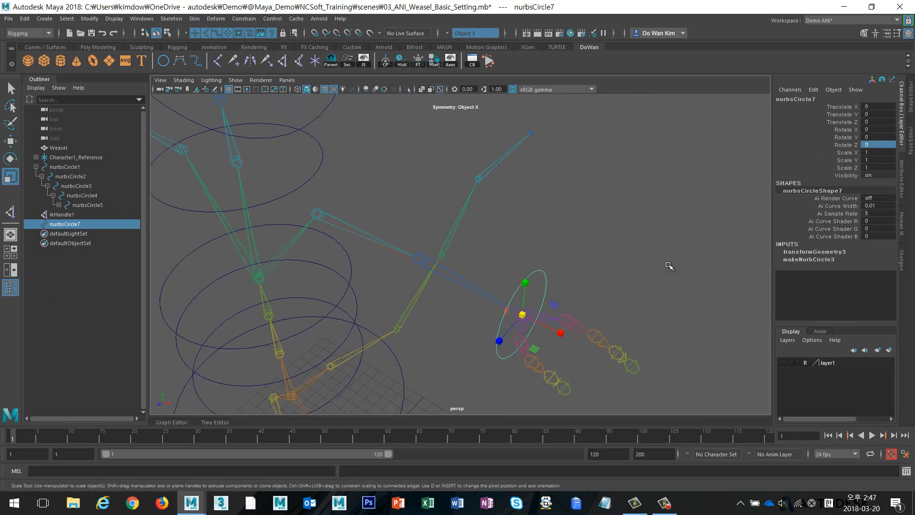
pyautogui.keyDown('alt'); pyautogui.moveTo(670, 266); pyautogui.dragTo(654, 207); pyautogui.keyUp('alt')
pyautogui.click(547, 204)
pyautogui.moveTo(545, 204); pyautogui.dragTo(524, 255)
pyautogui.press('w')
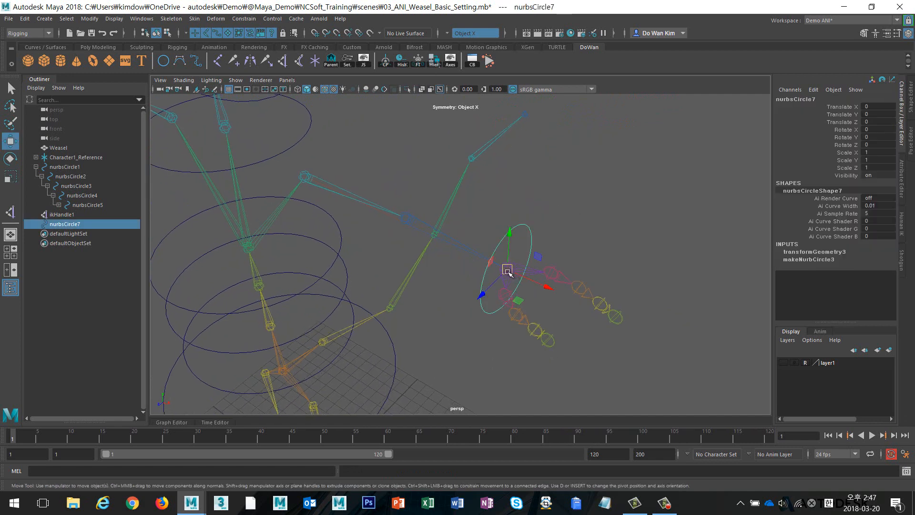
pyautogui.click(586, 222)
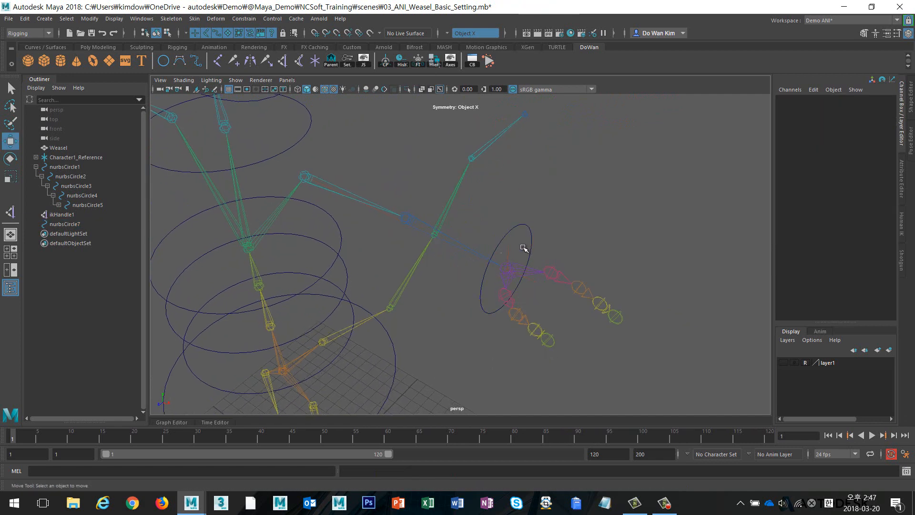
# - Parent the left arm's IK handle under the left wrist circle and clear the selection
pyautogui.click(525, 248)
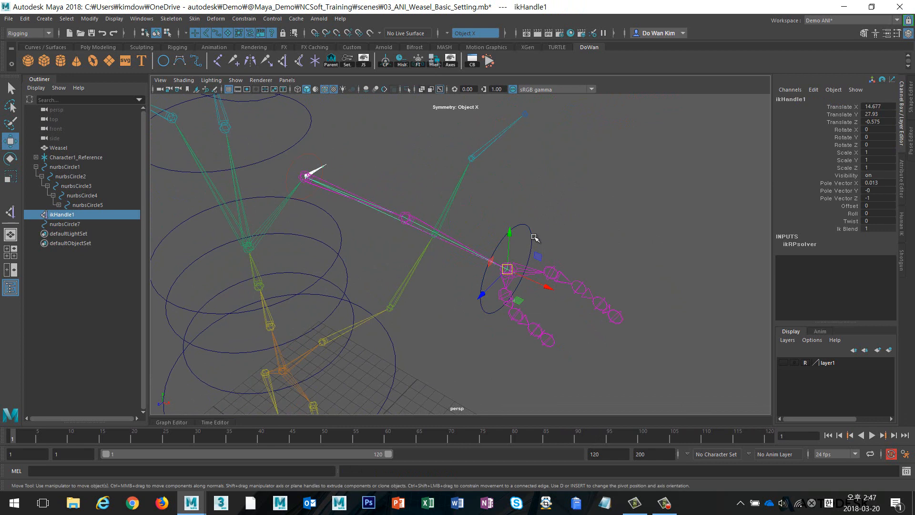
pyautogui.click(530, 256)
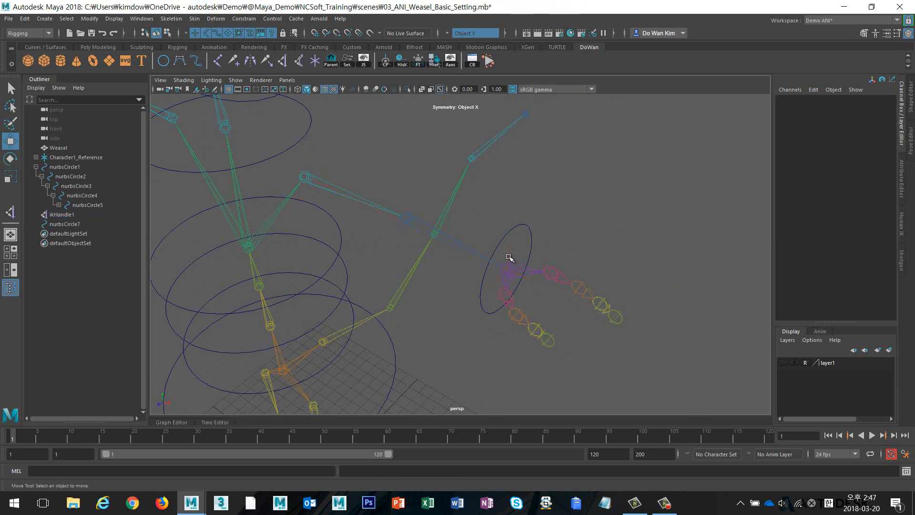
pyautogui.click(529, 255)
pyautogui.keyDown('shift'); pyautogui.click(530, 229); pyautogui.keyUp('shift')
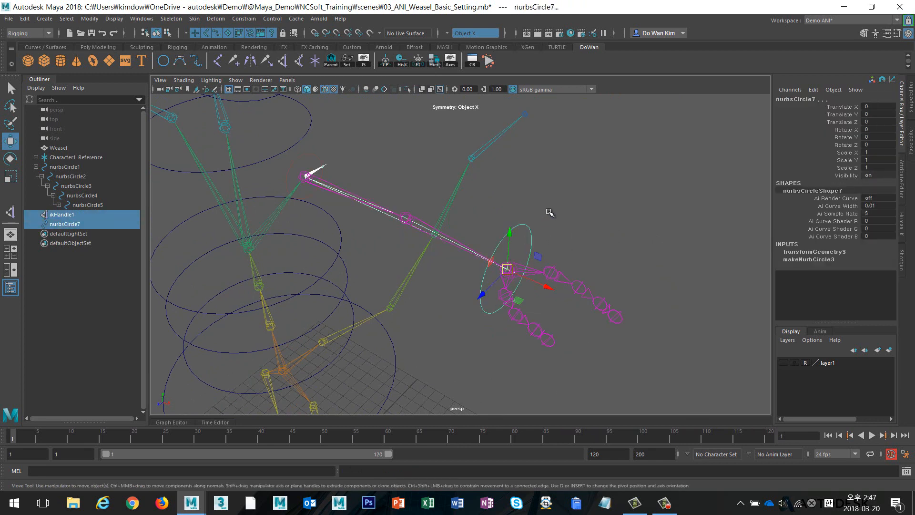
pyautogui.press('p')
pyautogui.click(572, 210)
pyautogui.moveTo(553, 218); pyautogui.dragTo(518, 240)
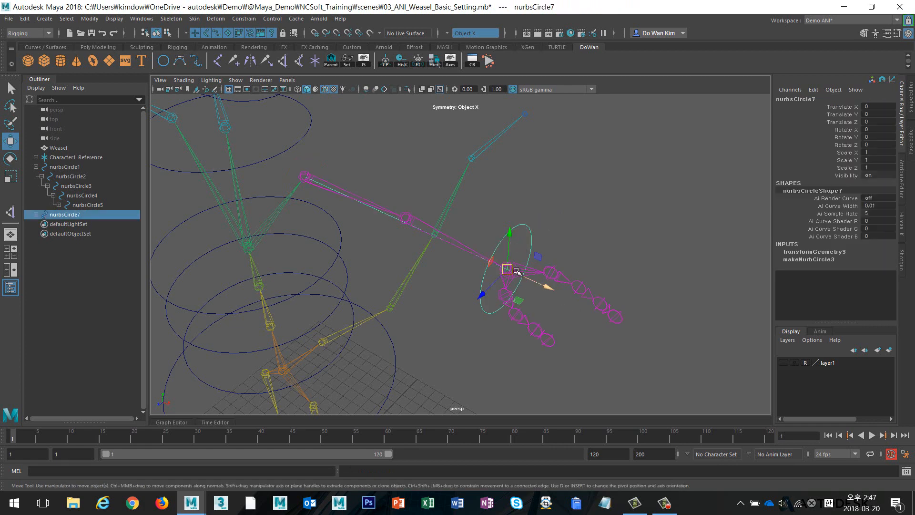
pyautogui.moveTo(518, 272)
pyautogui.mouseDown()
pyautogui.moveTo(481, 279)
pyautogui.moveTo(391, 182)
pyautogui.moveTo(491, 209)
pyautogui.moveTo(393, 180)
pyautogui.moveTo(480, 262)
pyautogui.moveTo(448, 204)
pyautogui.moveTo(506, 271)
pyautogui.mouseUp()
pyautogui.click(627, 226)
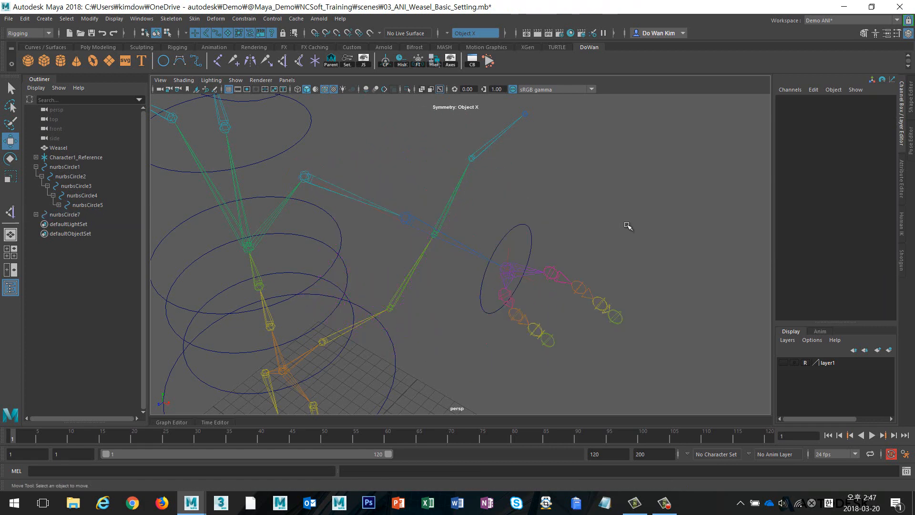
# - Try the Rotate tool on the left wrist circle, undo the change and deselect the circle
pyautogui.keyDown('alt'); pyautogui.moveTo(627, 226); pyautogui.dragTo(484, 239); pyautogui.keyUp('alt')
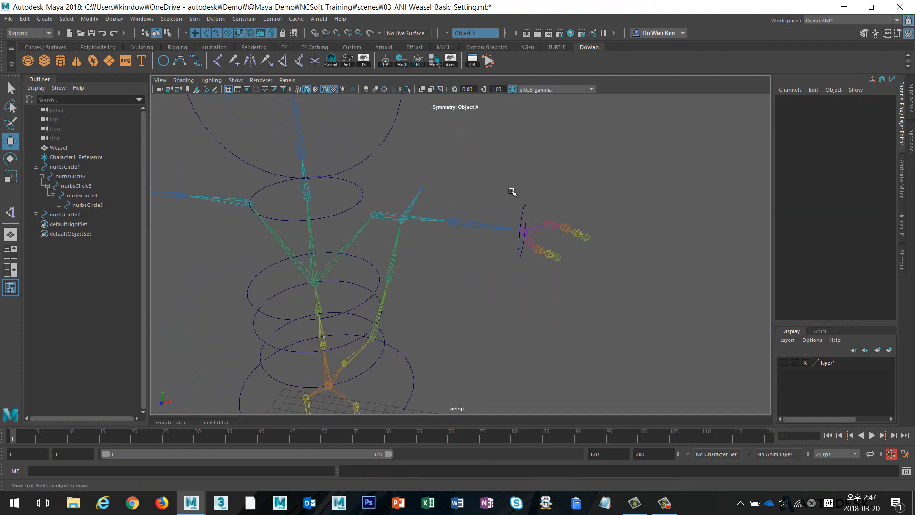
pyautogui.moveTo(512, 192); pyautogui.dragTo(506, 257)
pyautogui.press('e')
pyautogui.hotkey('ctrl', 'z')
pyautogui.click(628, 275)
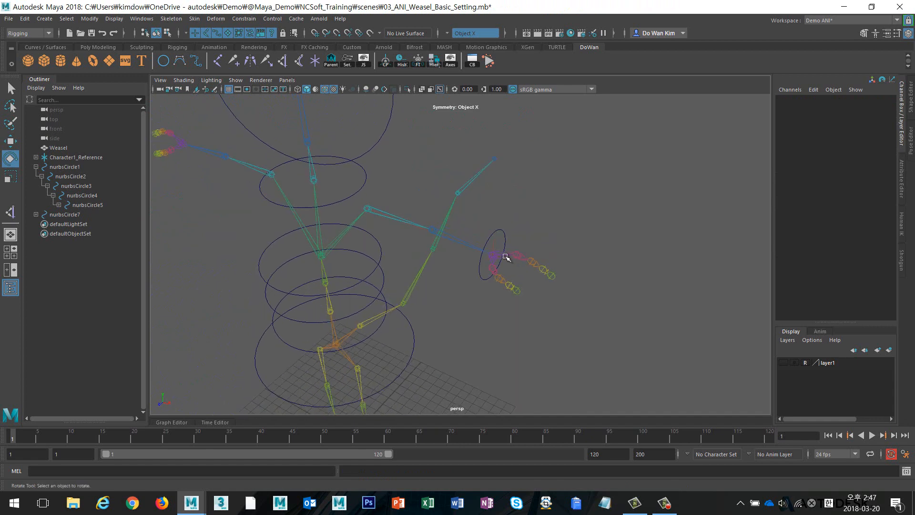
# - Try moving the left wrist circle toward the shoulder to see how the IK handle bends the arm
pyautogui.scroll(5, 505, 257)
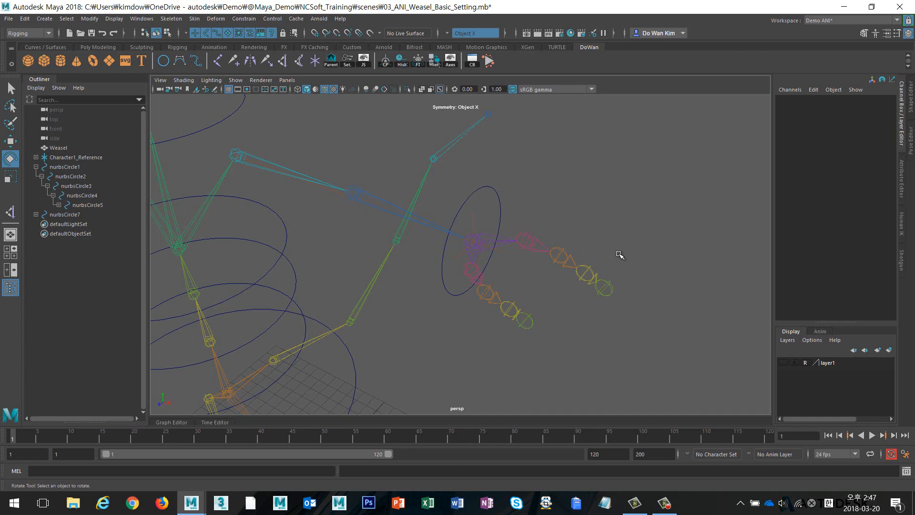
pyautogui.scroll(-5, 467, 250)
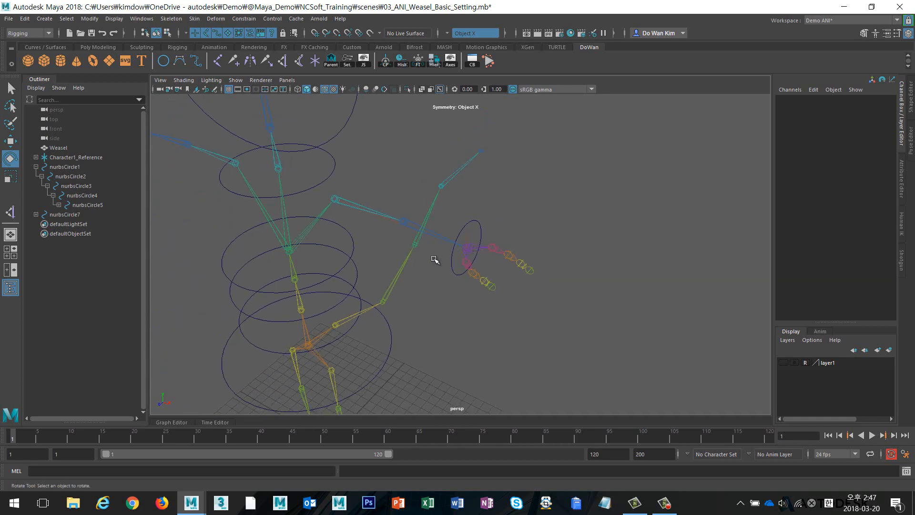
pyautogui.keyDown('alt'); pyautogui.moveTo(527, 293); pyautogui.dragTo(557, 297); pyautogui.keyUp('alt')
pyautogui.scroll(-2, 571, 301)
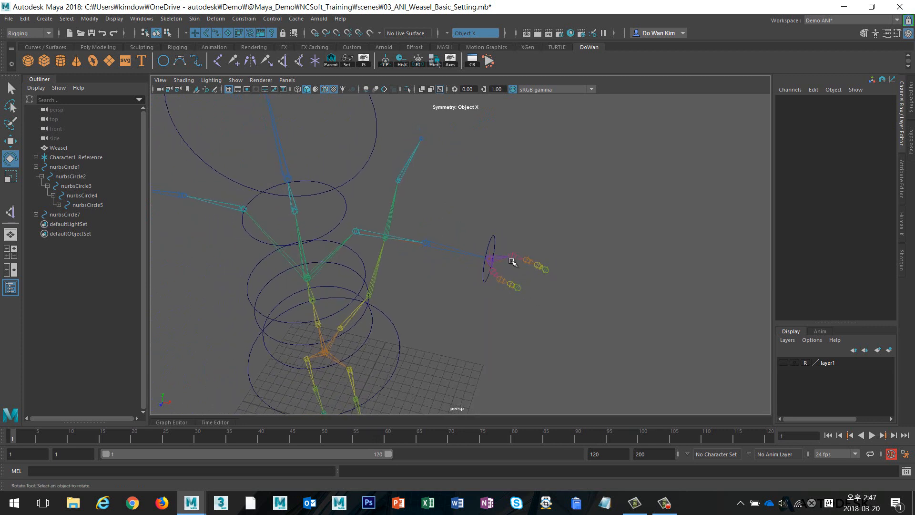
pyautogui.click(493, 241)
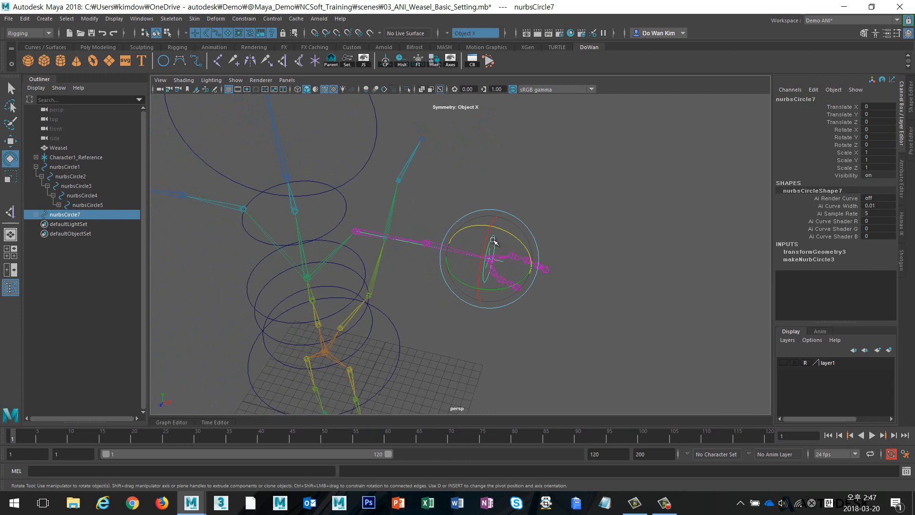
pyautogui.press('w')
pyautogui.moveTo(532, 267); pyautogui.dragTo(391, 241)
pyautogui.keyDown('alt'); pyautogui.moveTo(426, 277); pyautogui.dragTo(511, 293); pyautogui.keyUp('alt')
pyautogui.hotkey('ctrl', 'z')
# - Try swinging the bent left elbow with the IK handle's Roll and Twist attributes, and undo the changes
pyautogui.click(547, 260)
pyautogui.moveTo(473, 234); pyautogui.dragTo(492, 260)
pyautogui.click(846, 213)
pyautogui.moveTo(692, 233); pyautogui.dragTo(722, 231, button='middle')
pyautogui.hotkey('ctrl', 'z')
pyautogui.click(851, 219)
pyautogui.moveTo(601, 229); pyautogui.dragTo(582, 230, button='middle')
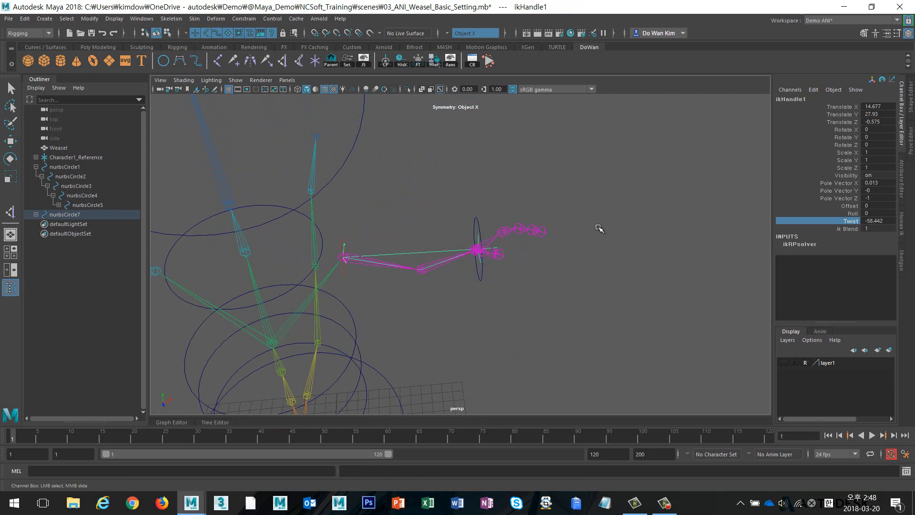
pyautogui.hotkey('ctrl', 'z')
pyautogui.hotkey('ctrl', 'z')
pyautogui.hotkey('ctrl', 'z')
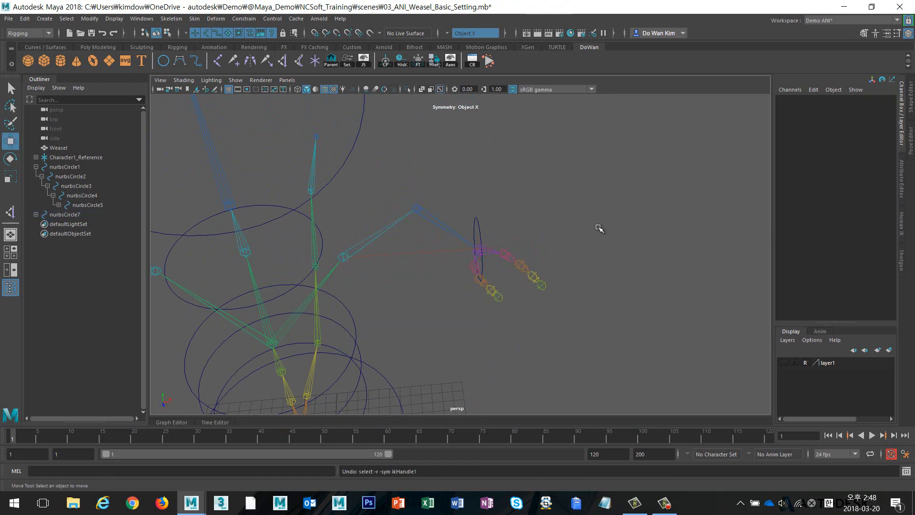
pyautogui.click(653, 286)
pyautogui.keyDown('alt'); pyautogui.moveTo(653, 286); pyautogui.dragTo(535, 317); pyautogui.keyUp('alt')
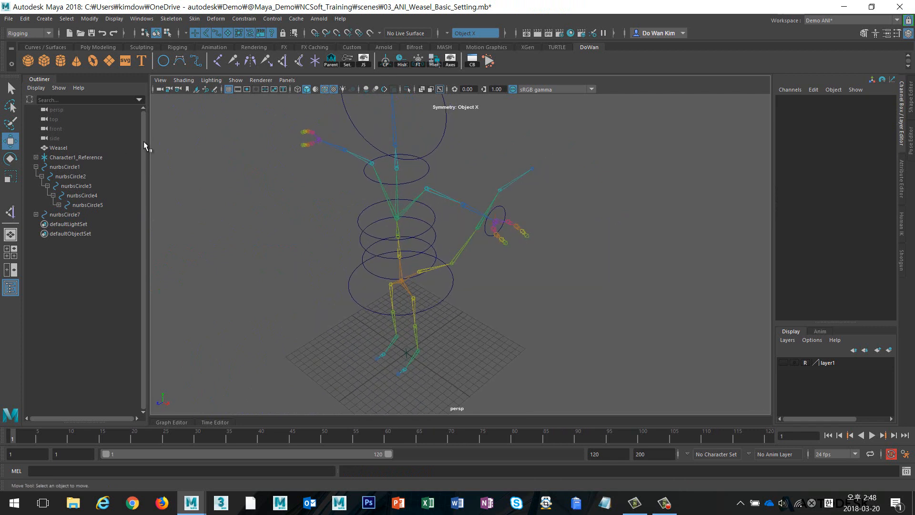
# - Create a locator and snap it onto the left elbow joint
pyautogui.click(43, 19)
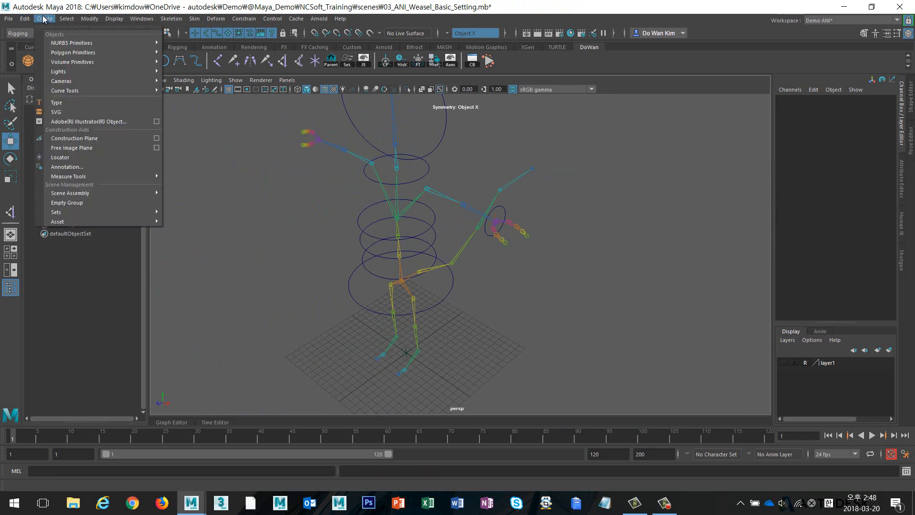
pyautogui.click(113, 159)
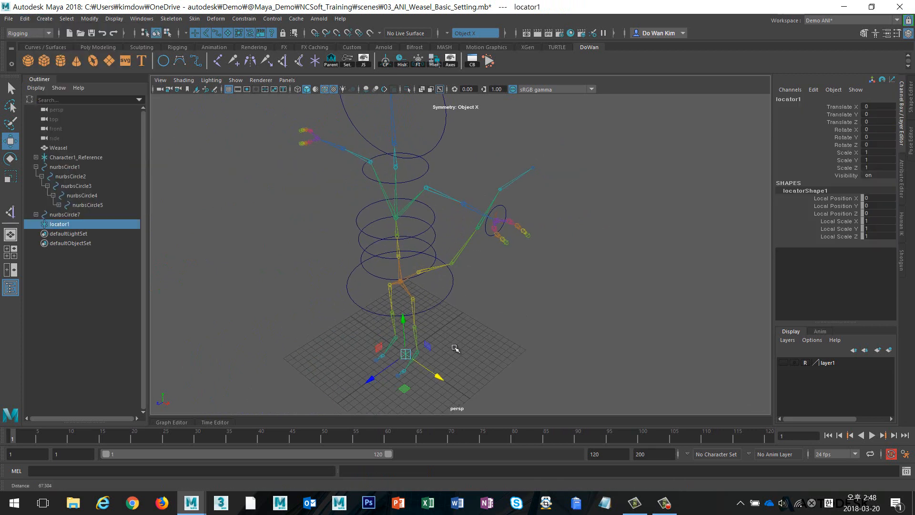
pyautogui.scroll(1, 455, 348)
pyautogui.press('v')
pyautogui.middleClick(466, 199)
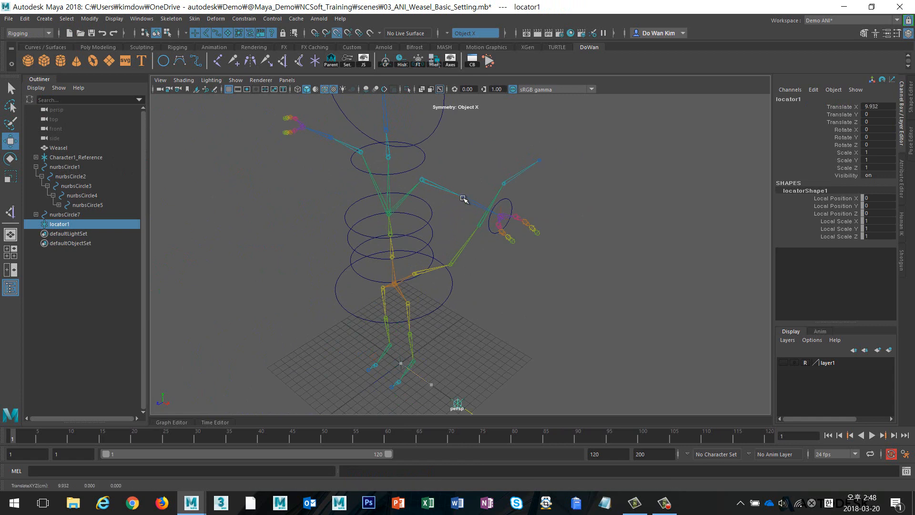
pyautogui.moveTo(458, 399); pyautogui.dragTo(462, 198)
# - Move the locator straight back behind the left elbow to a Translate Z of about -9.35, and deselect it
pyautogui.press('f')
pyautogui.keyDown('alt'); pyautogui.moveTo(606, 255); pyautogui.dragTo(419, 253, button='right'); pyautogui.keyUp('alt')
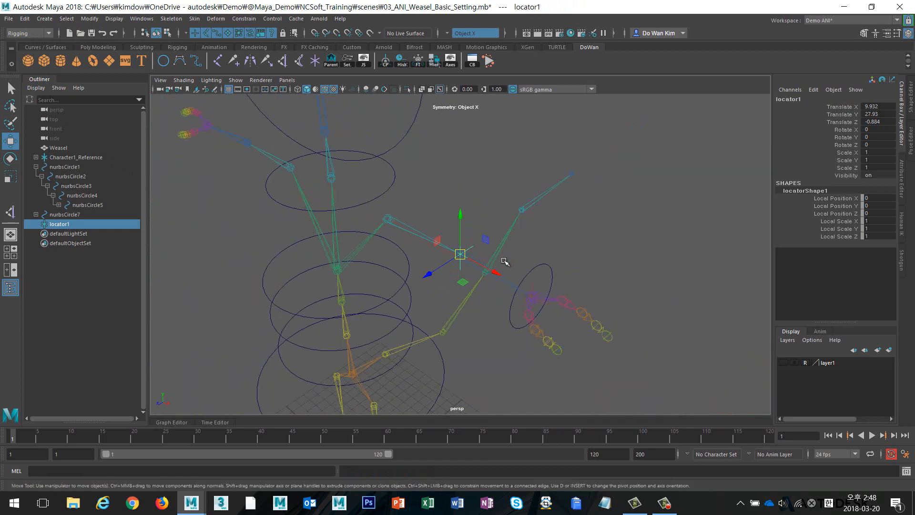
pyautogui.keyDown('alt'); pyautogui.moveTo(505, 261); pyautogui.dragTo(515, 244); pyautogui.keyUp('alt')
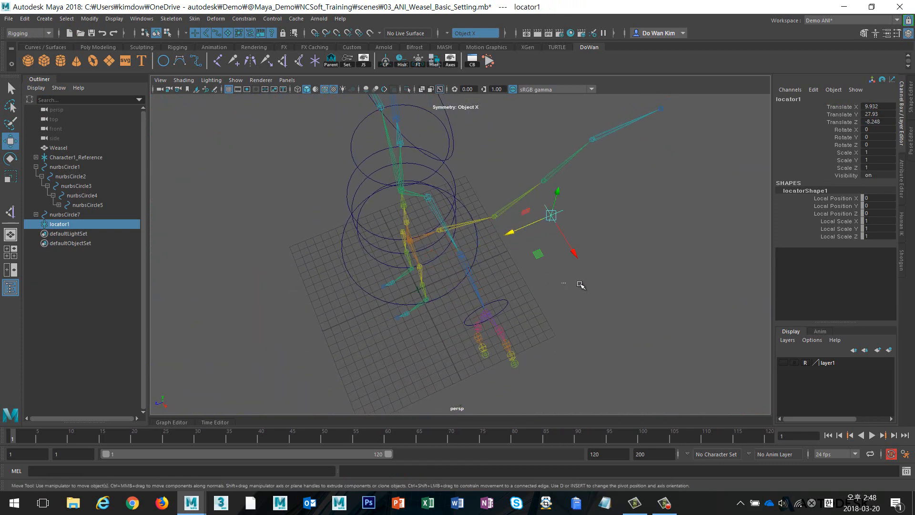
pyautogui.click(580, 284)
# - Move the left wrist circle toward the shoulder to a Translate X of about -6.71 and examine the elbow's bend relative to the locator
pyautogui.keyDown('alt'); pyautogui.moveTo(579, 286); pyautogui.dragTo(631, 270); pyautogui.keyUp('alt')
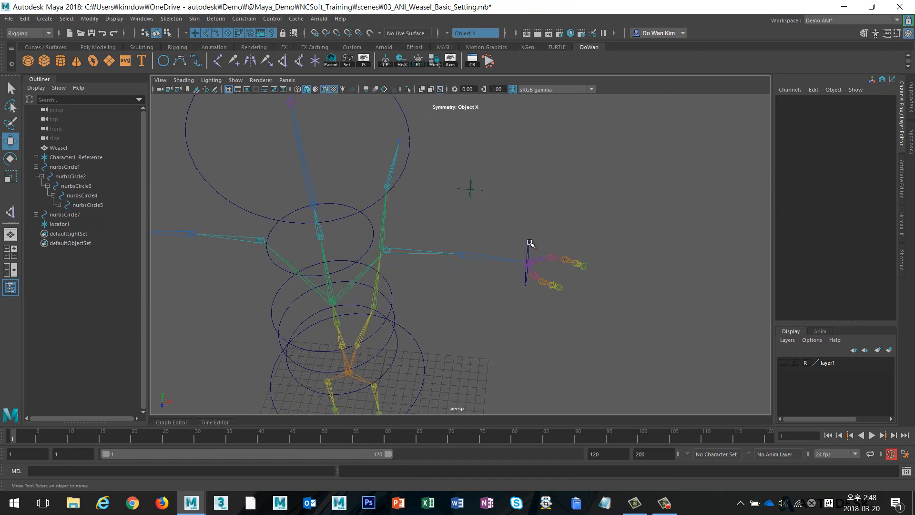
pyautogui.click(529, 244)
pyautogui.moveTo(571, 265); pyautogui.dragTo(479, 263)
pyautogui.keyDown('alt'); pyautogui.moveTo(519, 228); pyautogui.dragTo(428, 231); pyautogui.keyUp('alt')
pyautogui.moveTo(536, 247)
pyautogui.keyDown('alt'); pyautogui.mouseDown()
pyautogui.moveTo(537, 268)
pyautogui.moveTo(521, 248)
pyautogui.moveTo(533, 247)
pyautogui.mouseUp(); pyautogui.keyUp('alt')
pyautogui.click(572, 255)
pyautogui.click(445, 261)
pyautogui.keyDown('alt'); pyautogui.moveTo(445, 262); pyautogui.dragTo(556, 251); pyautogui.keyUp('alt')
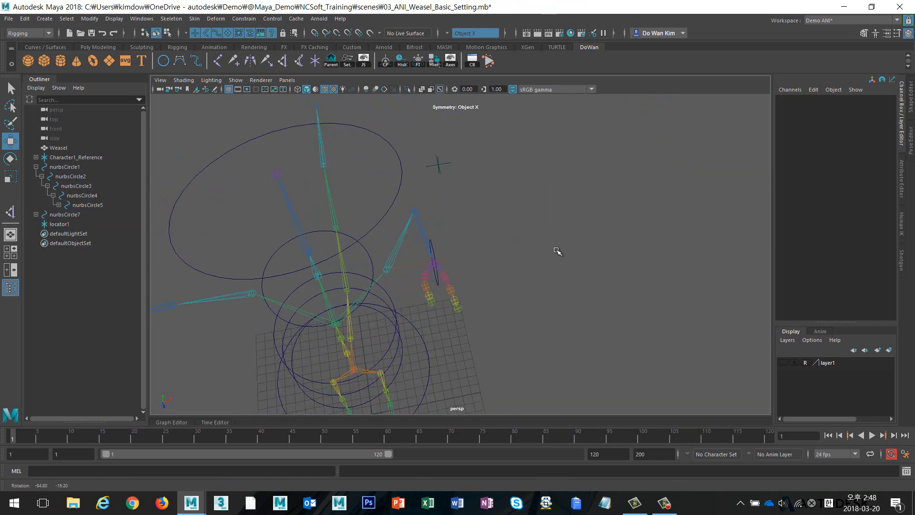
# - Set the left wrist circle's Translate X to 0 and deselect it
pyautogui.click(435, 246)
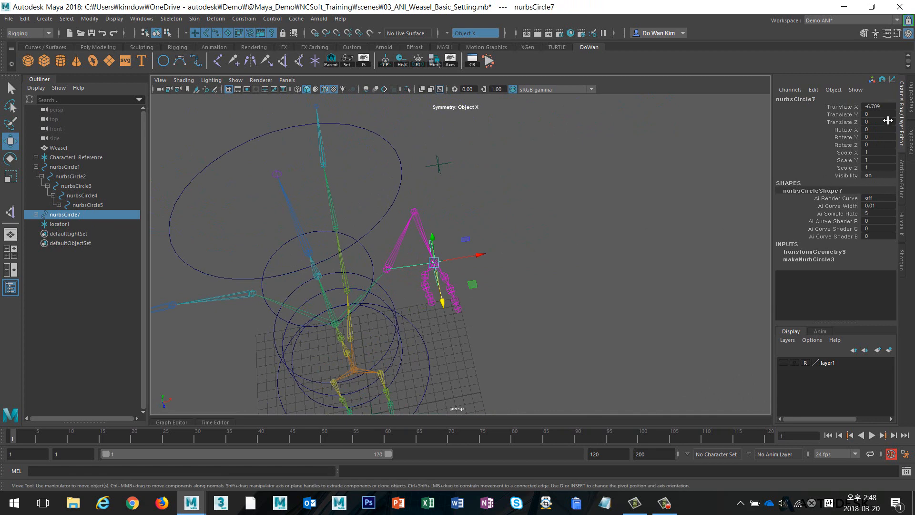
pyautogui.doubleClick(878, 106)
pyautogui.write('0')
pyautogui.press('Return')
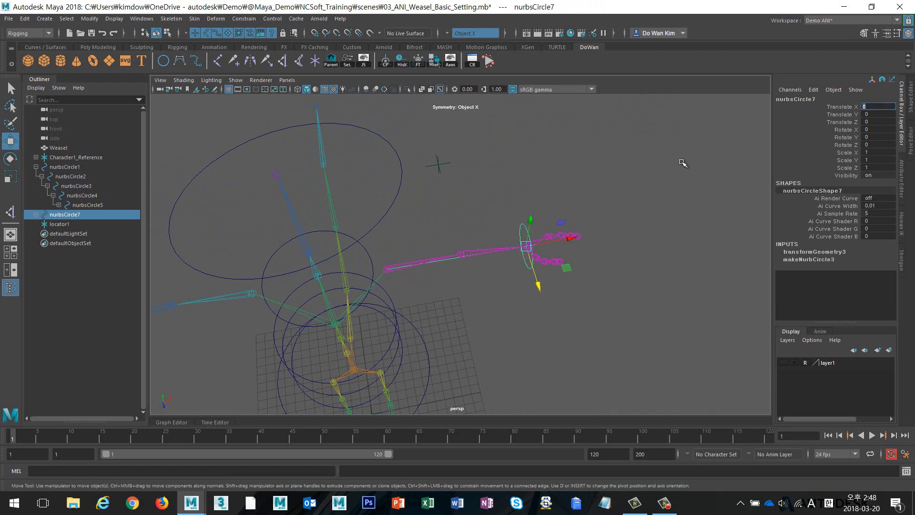
pyautogui.click(607, 246)
# - Select the locator behind the left elbow
pyautogui.moveTo(607, 246)
pyautogui.keyDown('alt'); pyautogui.mouseDown()
pyautogui.moveTo(535, 229)
pyautogui.moveTo(637, 245)
pyautogui.moveTo(613, 230)
pyautogui.mouseUp(); pyautogui.keyUp('alt')
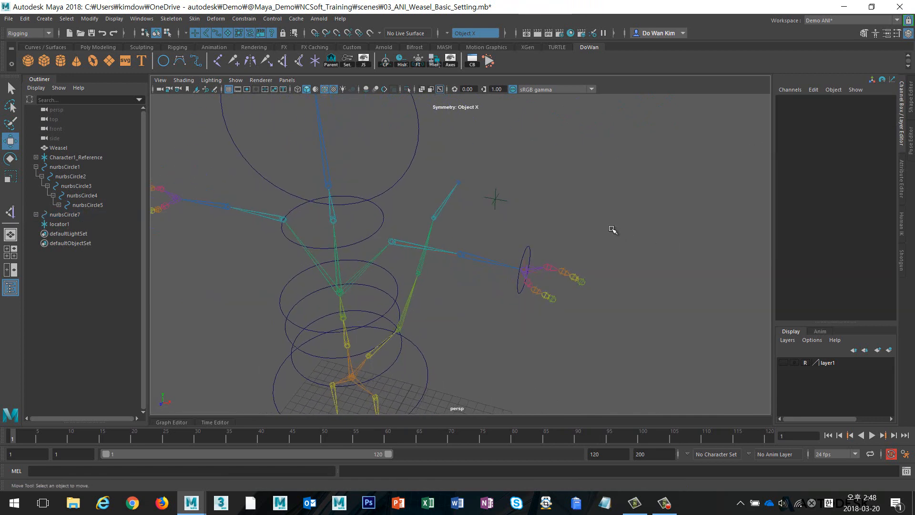
pyautogui.moveTo(556, 169); pyautogui.dragTo(487, 229)
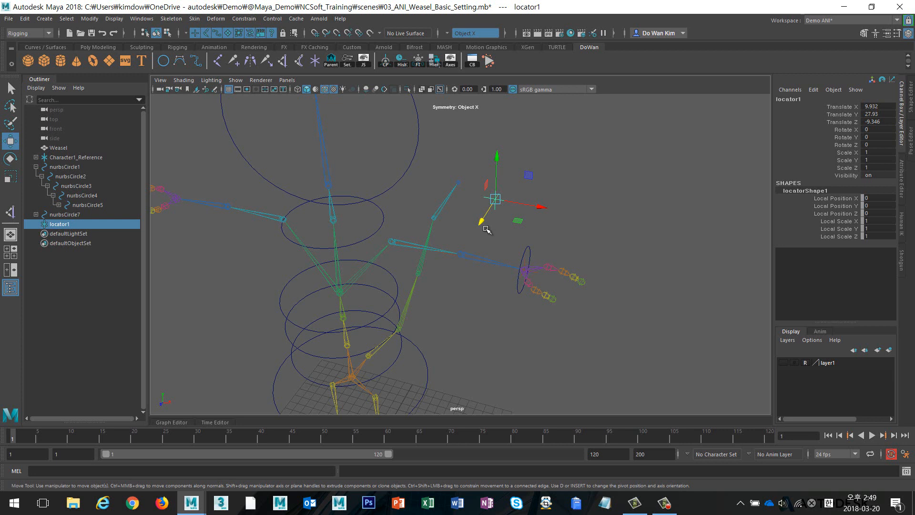
# - Freeze the transformations of the locator placed behind the arm's elbow
pyautogui.keyDown('alt'); pyautogui.moveTo(514, 221); pyautogui.dragTo(488, 236); pyautogui.keyUp('alt')
pyautogui.click(575, 265)
pyautogui.keyDown('alt'); pyautogui.moveTo(596, 269); pyautogui.dragTo(564, 245); pyautogui.keyUp('alt')
pyautogui.moveTo(559, 224); pyautogui.dragTo(655, 286)
pyautogui.click(418, 61)
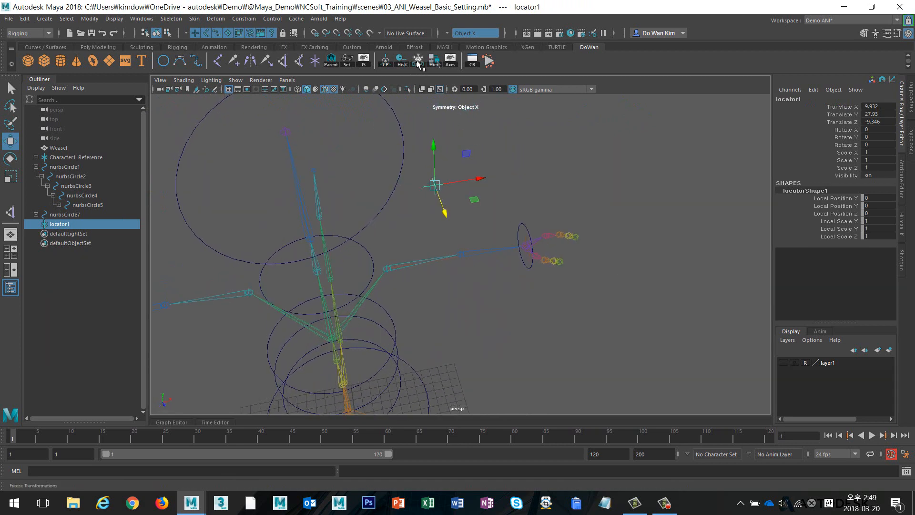
# - Apply a Pole Vector constraint from the elbow locator to the arm's IK handle at the wrist
pyautogui.keyDown('alt'); pyautogui.moveTo(516, 132); pyautogui.dragTo(398, 129); pyautogui.keyUp('alt')
pyautogui.click(642, 188)
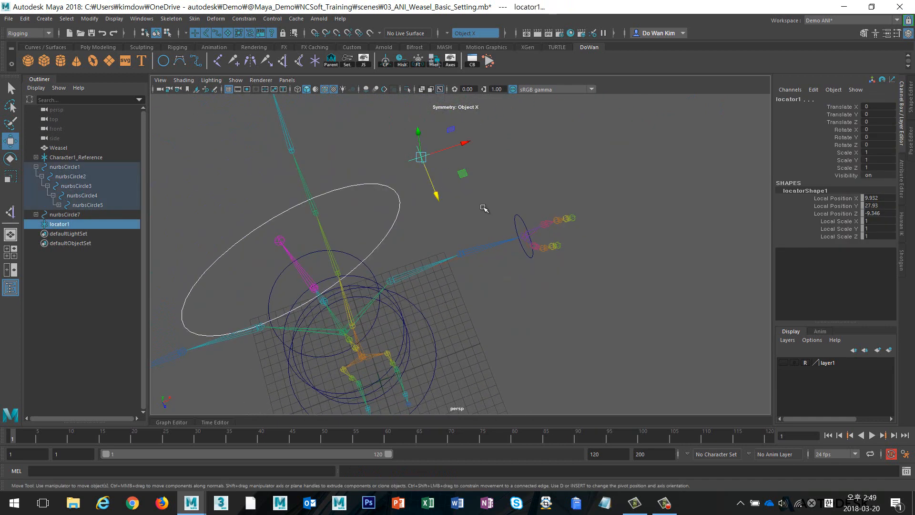
pyautogui.click(445, 174)
pyautogui.click(421, 156)
pyautogui.keyDown('shift'); pyautogui.click(527, 236); pyautogui.keyUp('shift')
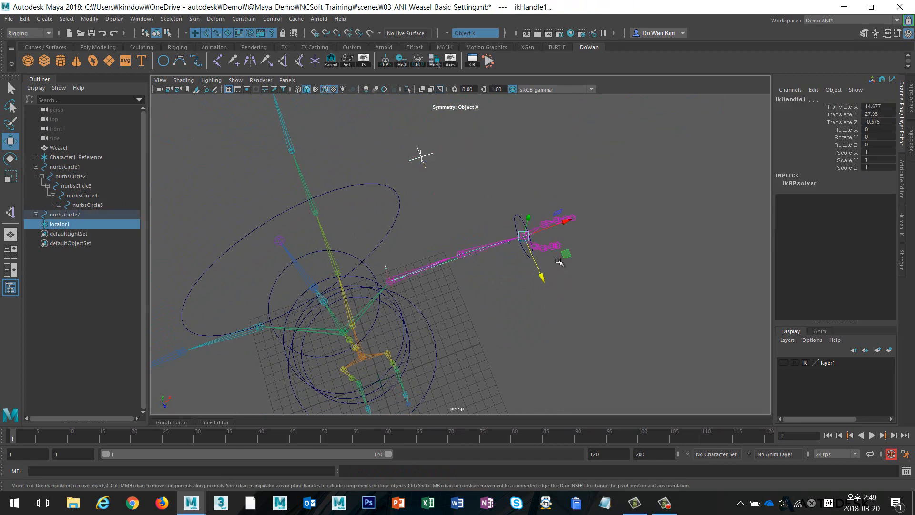
pyautogui.keyDown('alt'); pyautogui.moveTo(561, 263); pyautogui.dragTo(524, 263); pyautogui.keyUp('alt')
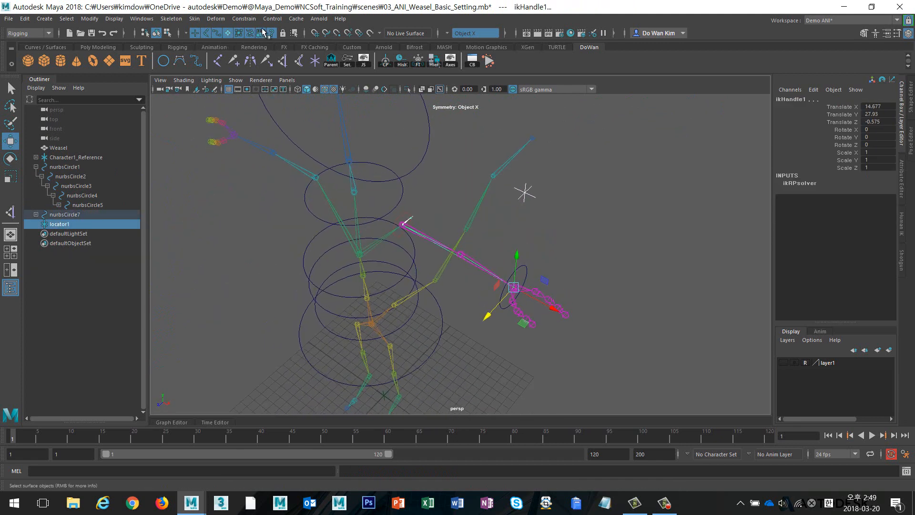
pyautogui.click(243, 19)
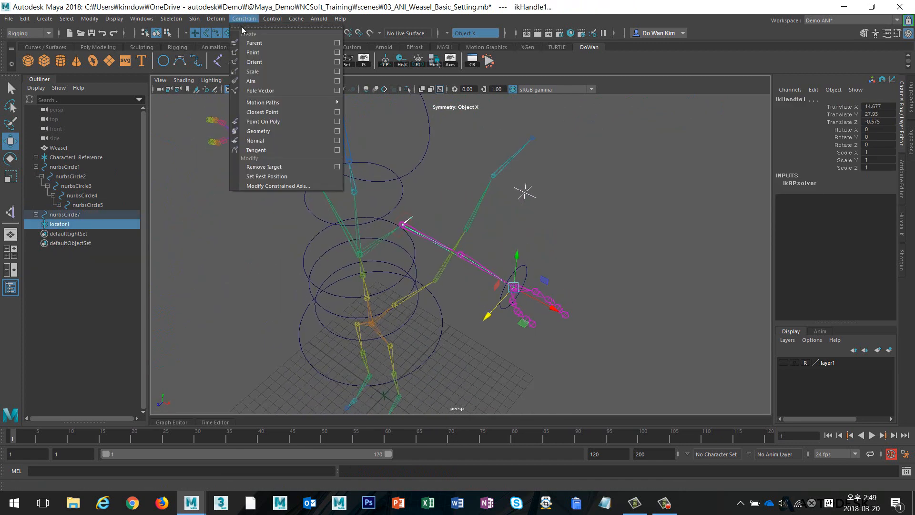
pyautogui.click(272, 90)
pyautogui.keyDown('alt'); pyautogui.moveTo(593, 205); pyautogui.dragTo(579, 216); pyautogui.keyUp('alt')
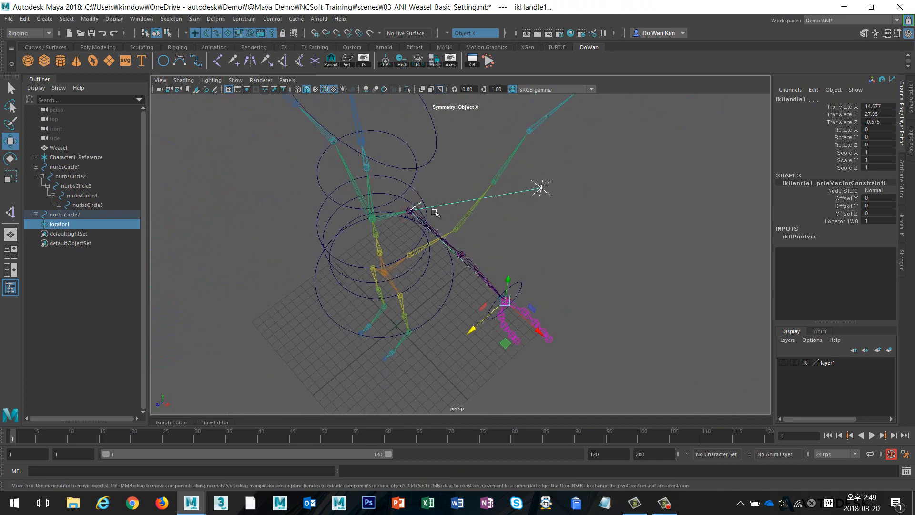
# - Test the elbow bend by moving the wrist's IK handle toward the body, and undo the move
pyautogui.scroll(5, 435, 212)
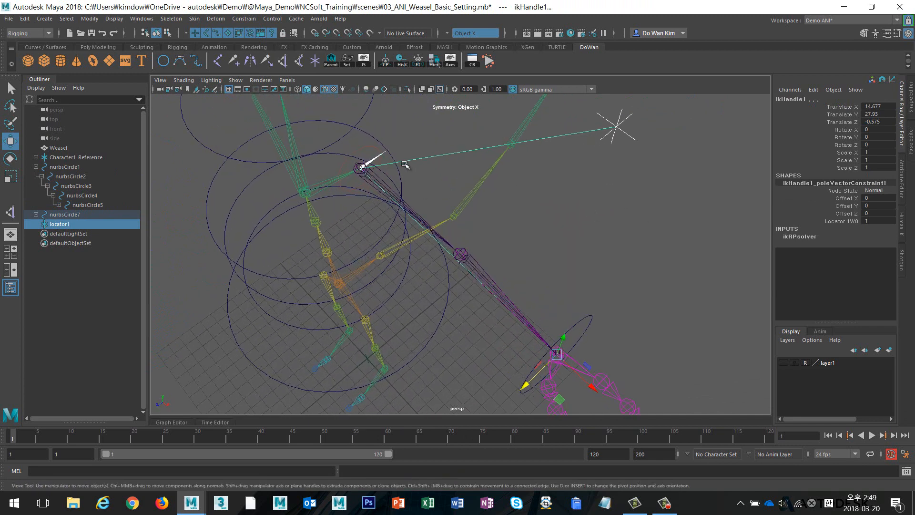
pyautogui.keyDown('alt'); pyautogui.moveTo(626, 206); pyautogui.dragTo(620, 258); pyautogui.keyUp('alt')
pyautogui.click(628, 272)
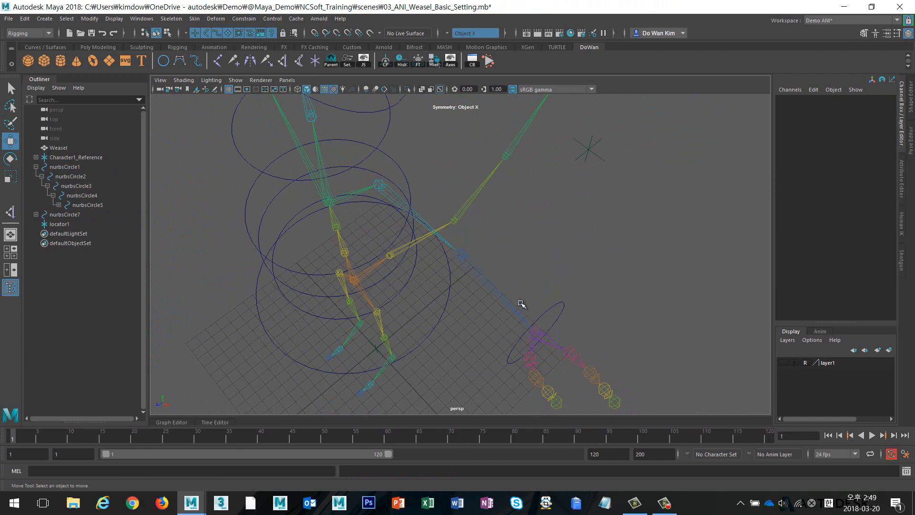
pyautogui.moveTo(522, 304); pyautogui.dragTo(567, 362)
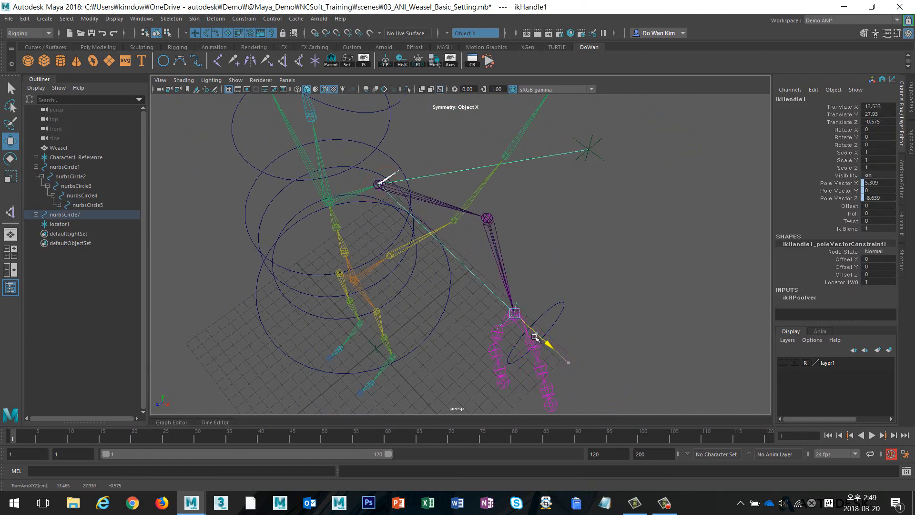
pyautogui.moveTo(535, 337); pyautogui.dragTo(489, 297)
pyautogui.click(595, 255)
pyautogui.click(602, 157)
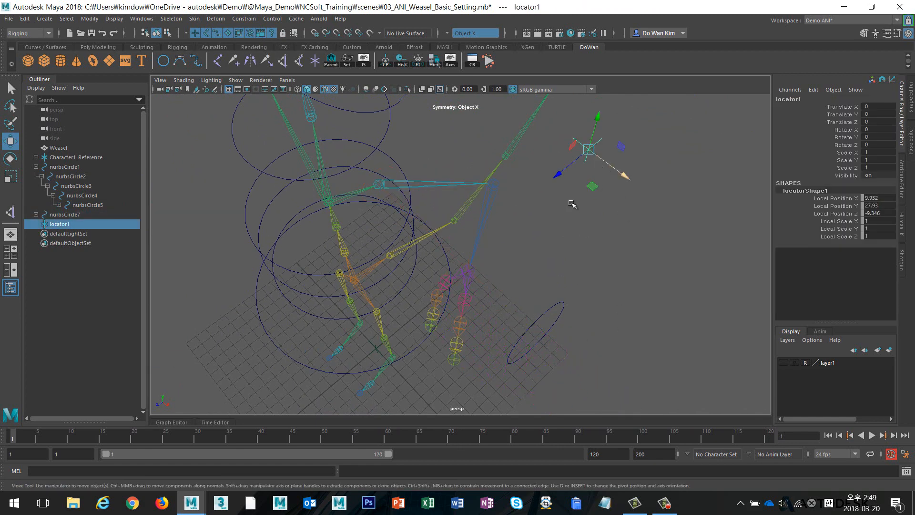
pyautogui.keyDown('alt'); pyautogui.moveTo(572, 204); pyautogui.dragTo(529, 168); pyautogui.keyUp('alt')
pyautogui.hotkey('ctrl', 'z')
pyautogui.hotkey('ctrl', 'z')
pyautogui.hotkey('ctrl', 'z')
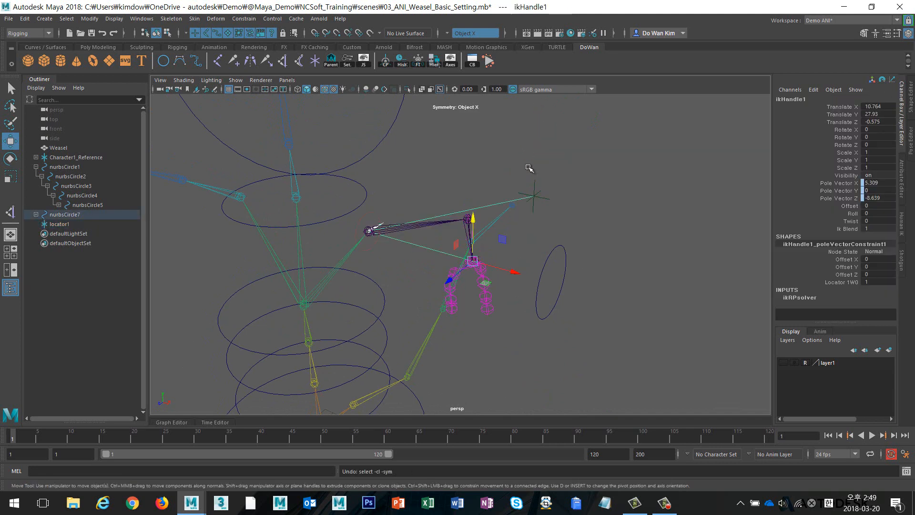
pyautogui.click(629, 191)
pyautogui.keyDown('alt'); pyautogui.moveTo(599, 215); pyautogui.dragTo(541, 219); pyautogui.keyUp('alt')
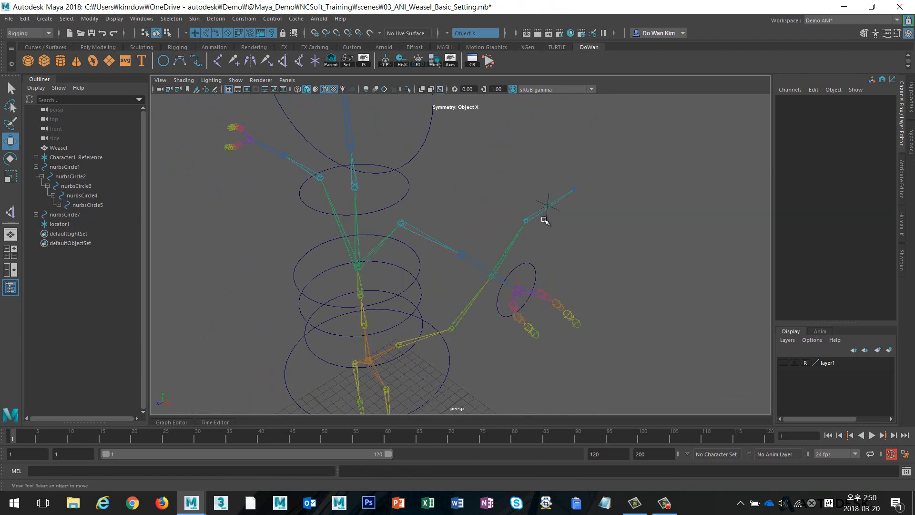
pyautogui.click(547, 218)
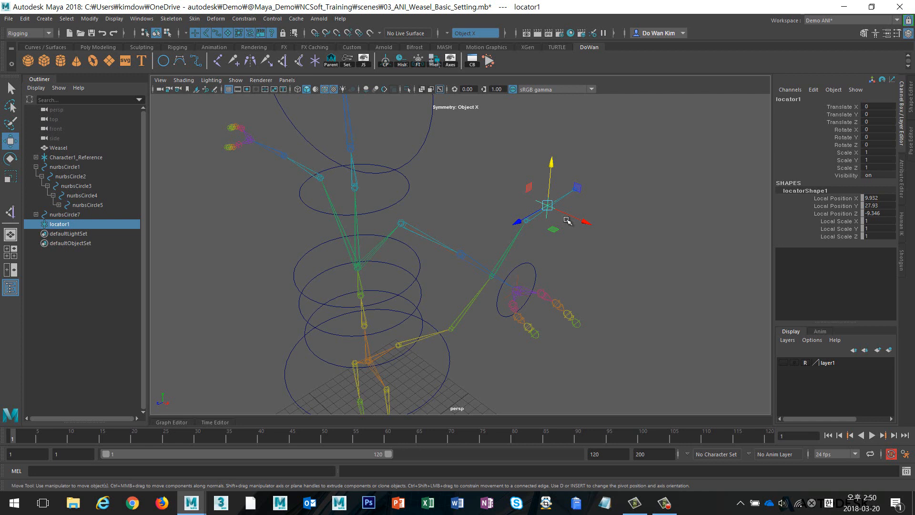
pyautogui.keyDown('alt'); pyautogui.moveTo(621, 276); pyautogui.dragTo(484, 205); pyautogui.keyUp('alt')
pyautogui.click(566, 249)
pyautogui.click(533, 247)
pyautogui.hotkey('ctrl', 'z')
pyautogui.click(405, 213)
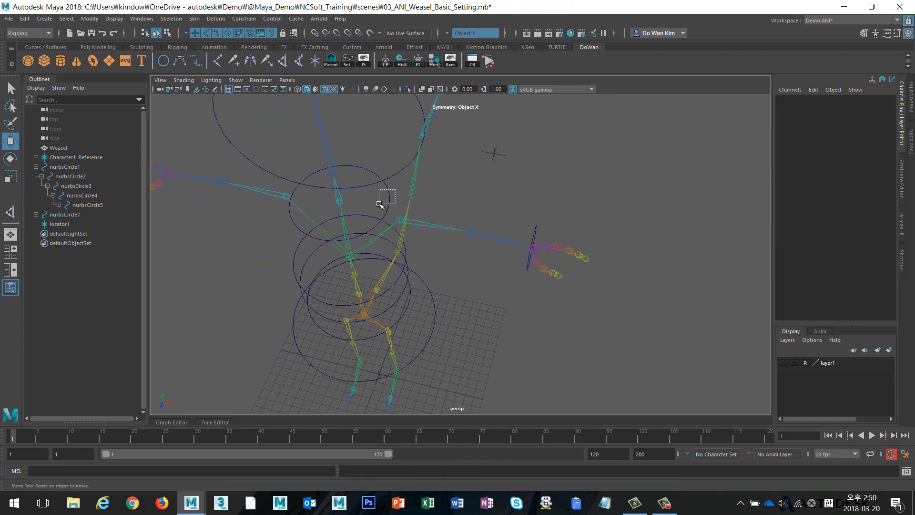
# - Try moving the pelvis control circle and transforming a spine control to see the arm's reaction, undoing the changes
pyautogui.click(387, 198)
pyautogui.keyDown('alt'); pyautogui.moveTo(416, 262); pyautogui.dragTo(427, 386); pyautogui.keyUp('alt')
pyautogui.moveTo(395, 348); pyautogui.dragTo(367, 352)
pyautogui.hotkey('ctrl', 'z')
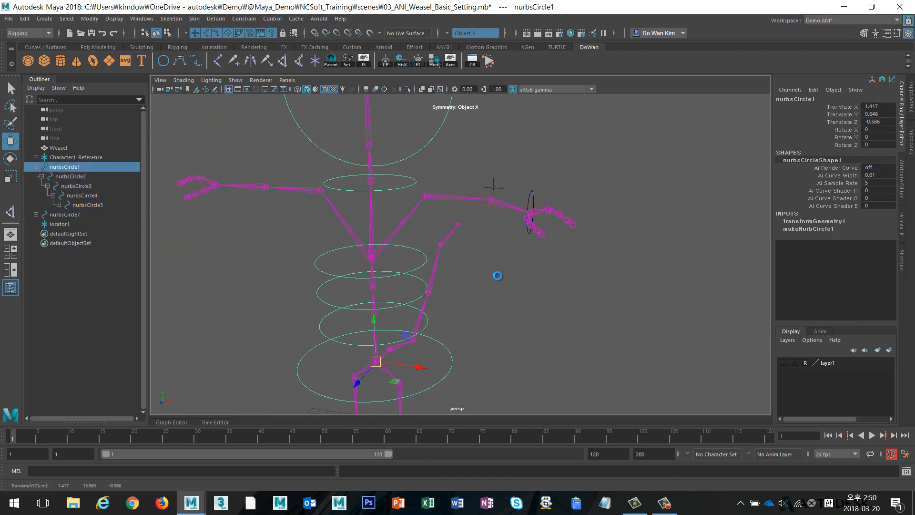
pyautogui.click(496, 276)
pyautogui.moveTo(414, 251); pyautogui.dragTo(381, 261)
pyautogui.press('e')
pyautogui.hotkey('ctrl', 'z')
pyautogui.click(551, 299)
# - Parent the wrist control circle nurbsCircle7 under the chest control nurbsCircle4
pyautogui.keyDown('alt'); pyautogui.moveTo(551, 299); pyautogui.dragTo(550, 264); pyautogui.keyUp('alt')
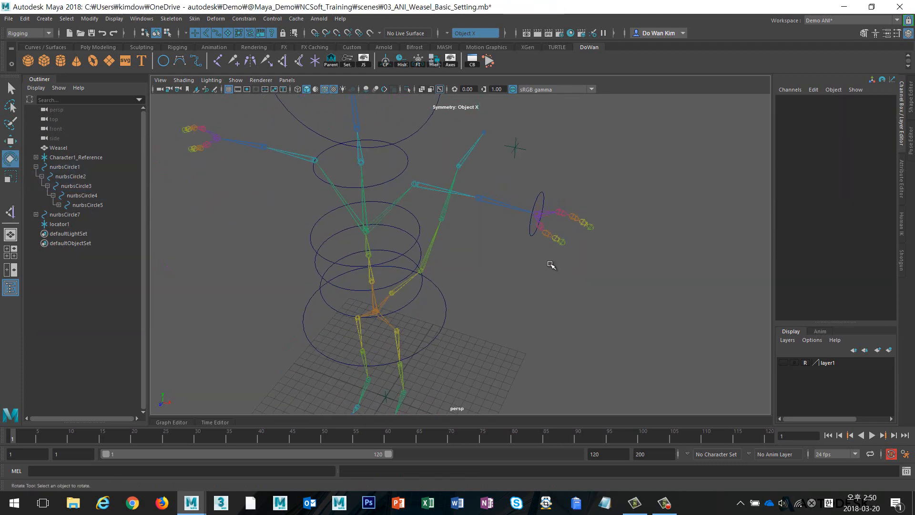
pyautogui.click(545, 195)
pyautogui.press('q')
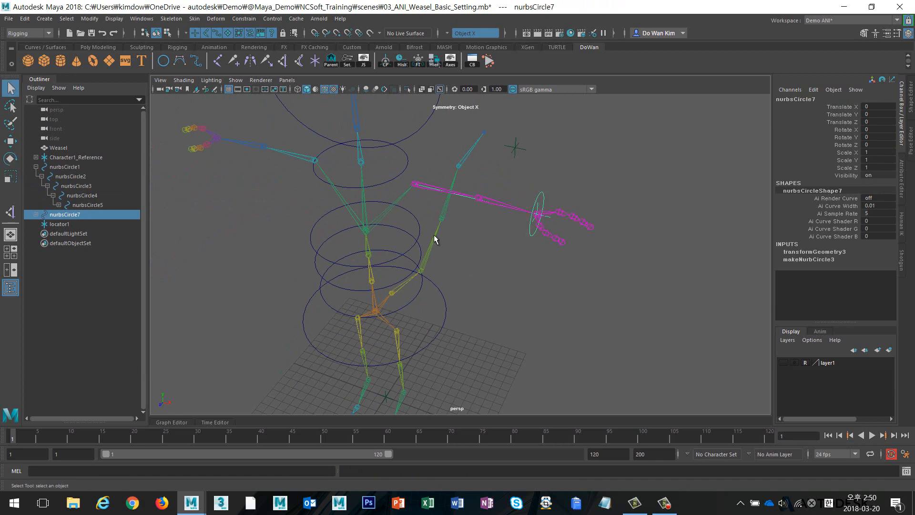
pyautogui.keyDown('shift'); pyautogui.click(412, 218); pyautogui.keyUp('shift')
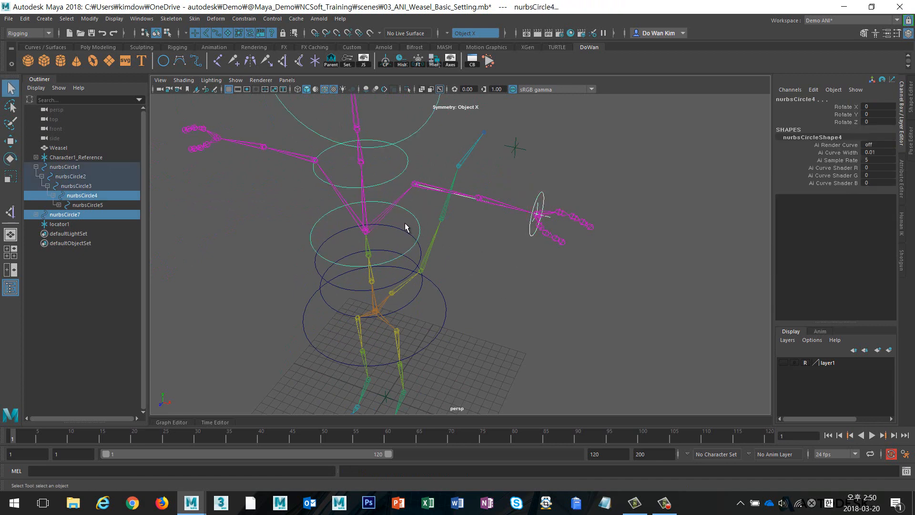
pyautogui.press('p')
pyautogui.click(478, 304)
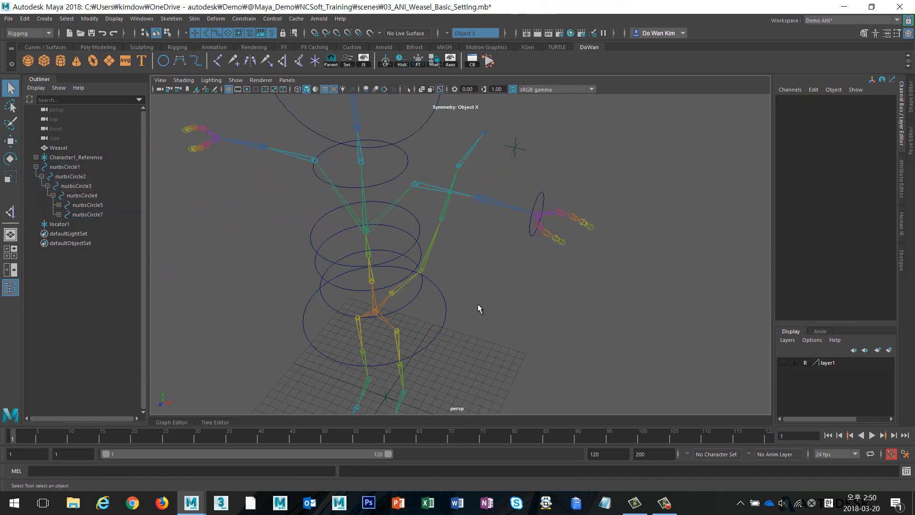
# - Test the new hierarchy by moving the pelvis control, and undo the move
pyautogui.moveTo(461, 344); pyautogui.dragTo(464, 347)
pyautogui.press('w')
pyautogui.moveTo(497, 334); pyautogui.dragTo(494, 286, button='middle')
pyautogui.hotkey('ctrl', 'z')
# - Try rotating the chest control and moving the wrist control, and undo both changes
pyautogui.click(414, 200)
pyautogui.press('e')
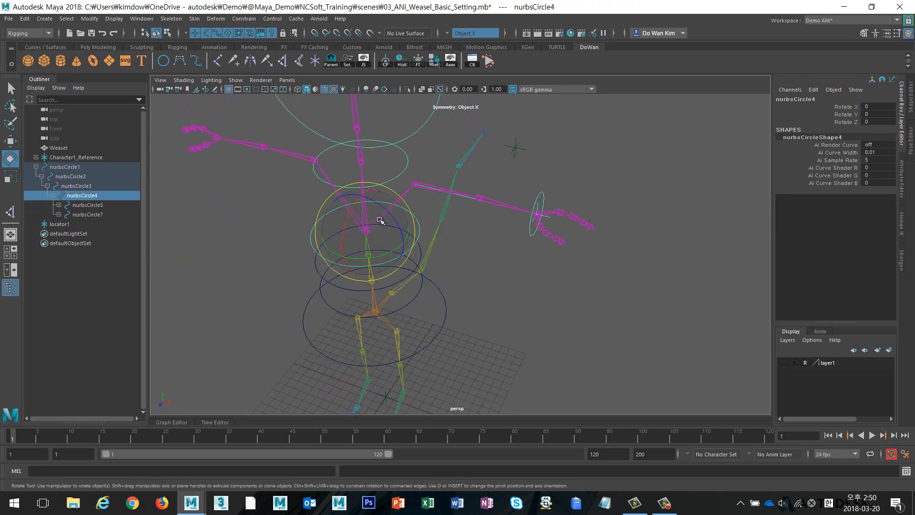
pyautogui.moveTo(380, 220)
pyautogui.mouseDown()
pyautogui.moveTo(359, 228)
pyautogui.moveTo(374, 219)
pyautogui.mouseUp()
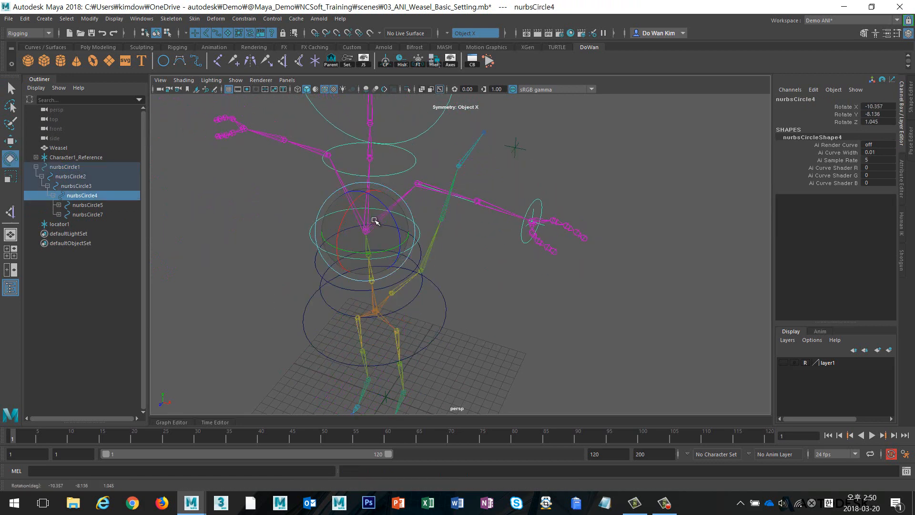
pyautogui.click(521, 234)
pyautogui.press('w')
pyautogui.moveTo(571, 236); pyautogui.dragTo(539, 231)
pyautogui.hotkey('ctrl', 'z')
pyautogui.hotkey('ctrl', 'z')
pyautogui.hotkey('ctrl', 'z')
pyautogui.hotkey('ctrl', 'z')
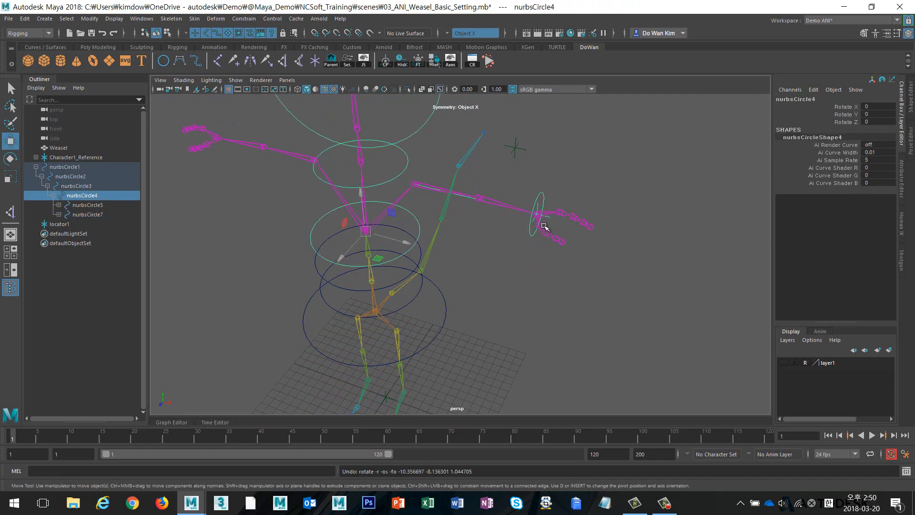
# - Check how the elbow locator behaves when the pelvis control is moved, and undo the move
pyautogui.click(505, 287)
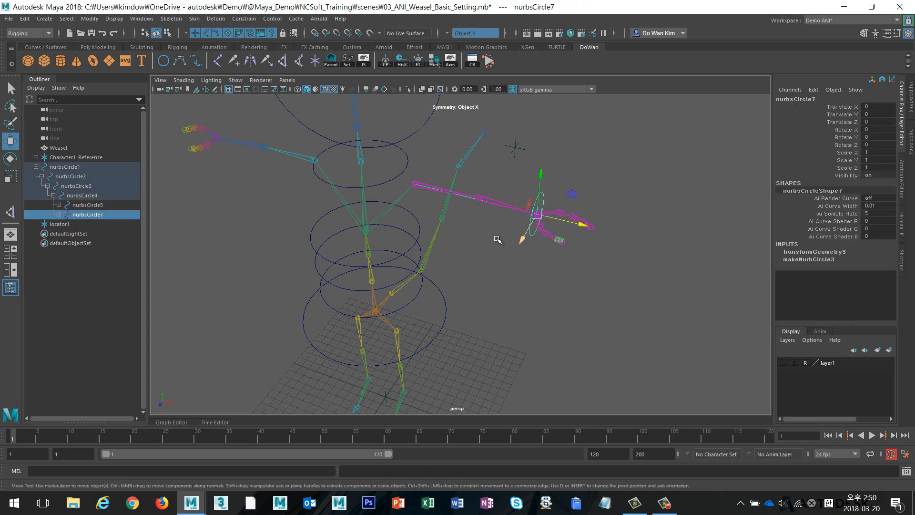
pyautogui.click(537, 236)
pyautogui.keyDown('alt'); pyautogui.moveTo(490, 248); pyautogui.dragTo(451, 196); pyautogui.keyUp('alt')
pyautogui.click(447, 189)
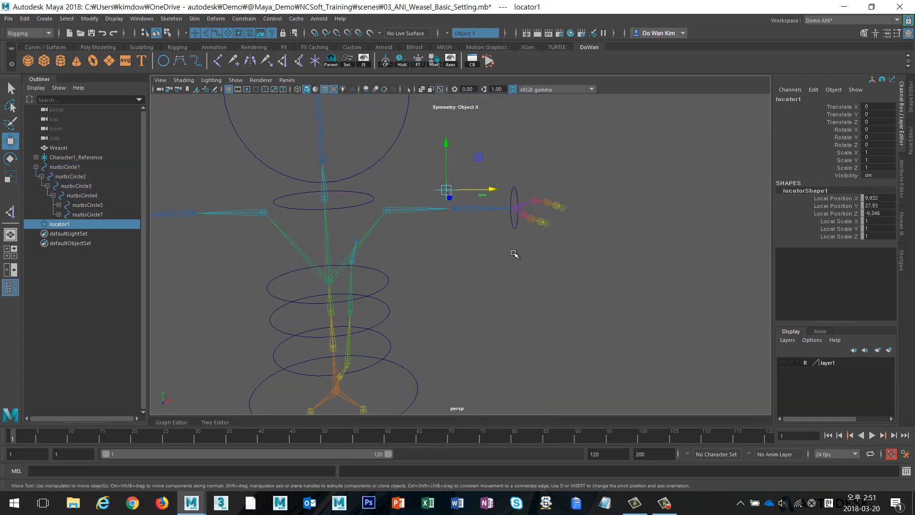
pyautogui.keyDown('alt'); pyautogui.moveTo(514, 254); pyautogui.dragTo(462, 259); pyautogui.keyUp('alt')
pyautogui.moveTo(434, 318); pyautogui.dragTo(476, 366)
pyautogui.keyDown('alt'); pyautogui.moveTo(511, 320); pyautogui.dragTo(413, 289); pyautogui.keyUp('alt')
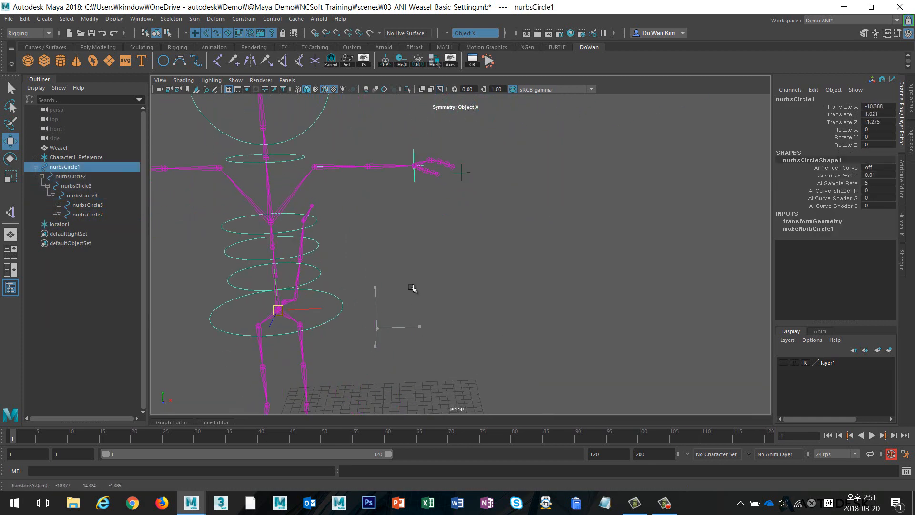
pyautogui.moveTo(413, 288); pyautogui.dragTo(464, 337, button='middle')
pyautogui.hotkey('ctrl', 'z')
# - Parent the elbow locator locator1 under the wrist control circle nurbsCircle7
pyautogui.keyDown('alt'); pyautogui.moveTo(520, 236); pyautogui.dragTo(501, 210); pyautogui.keyUp('alt')
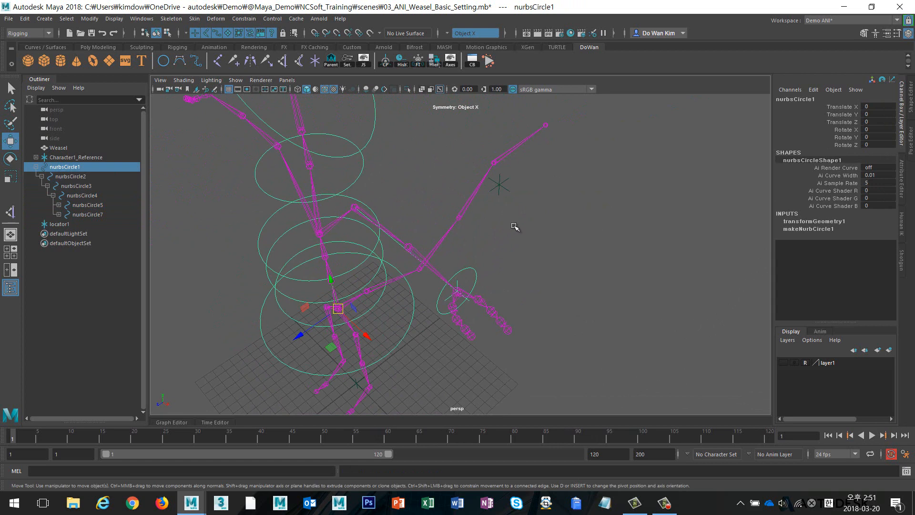
pyautogui.keyDown('alt'); pyautogui.moveTo(515, 225); pyautogui.dragTo(467, 200); pyautogui.keyUp('alt')
pyautogui.click(465, 196)
pyautogui.keyDown('alt'); pyautogui.moveTo(500, 240); pyautogui.dragTo(530, 238); pyautogui.keyUp('alt')
pyautogui.keyDown('shift'); pyautogui.click(535, 231); pyautogui.keyUp('shift')
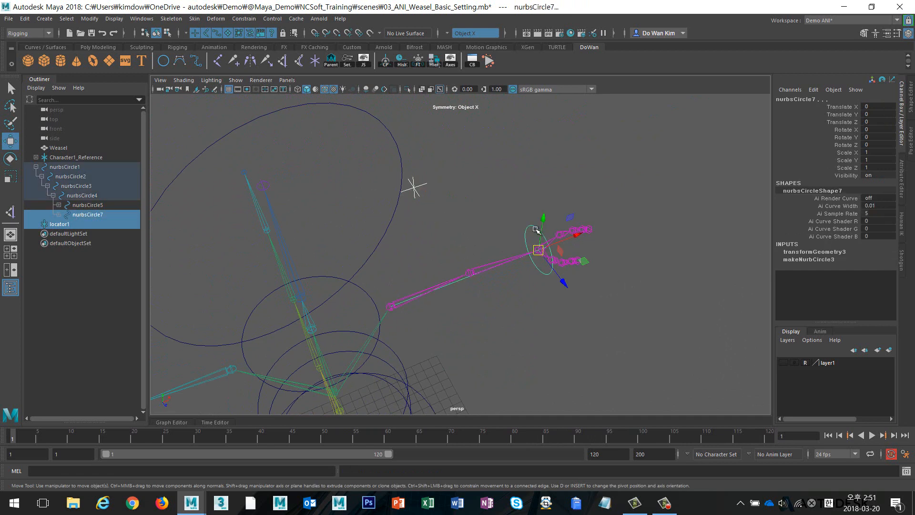
pyautogui.press('p')
pyautogui.click(574, 175)
# - Try moving the wrist control toward the body and then the elbow locator, undoing both moves
pyautogui.click(537, 230)
pyautogui.keyDown('alt'); pyautogui.moveTo(537, 229); pyautogui.dragTo(463, 274); pyautogui.keyUp('alt')
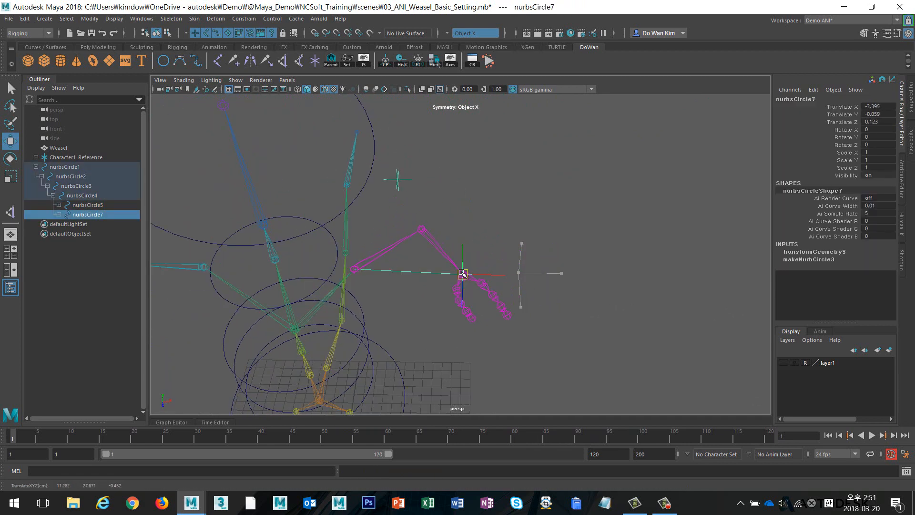
pyautogui.moveTo(424, 197); pyautogui.dragTo(401, 236)
pyautogui.hotkey('ctrl', 'z')
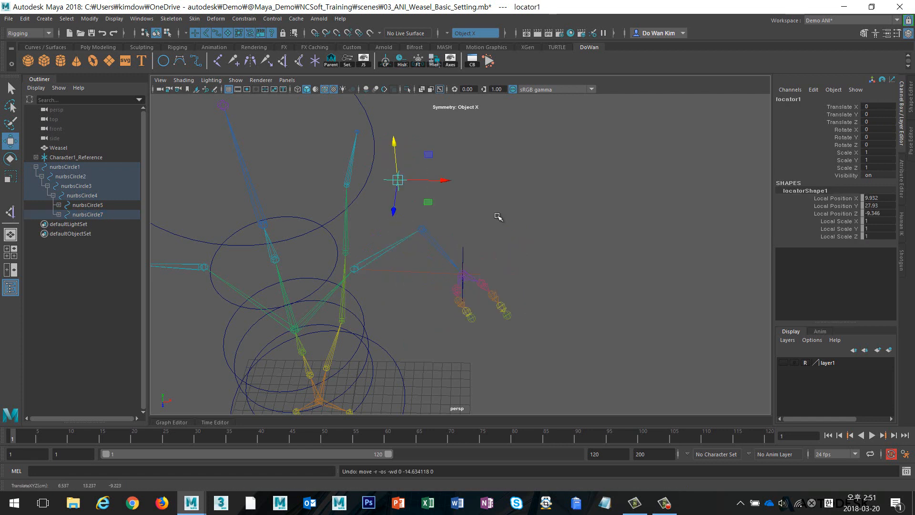
pyautogui.hotkey('ctrl', 'z')
pyautogui.hotkey('ctrl', 'z')
pyautogui.click(503, 194)
pyautogui.keyDown('alt'); pyautogui.moveTo(488, 224); pyautogui.dragTo(762, 337); pyautogui.keyUp('alt')
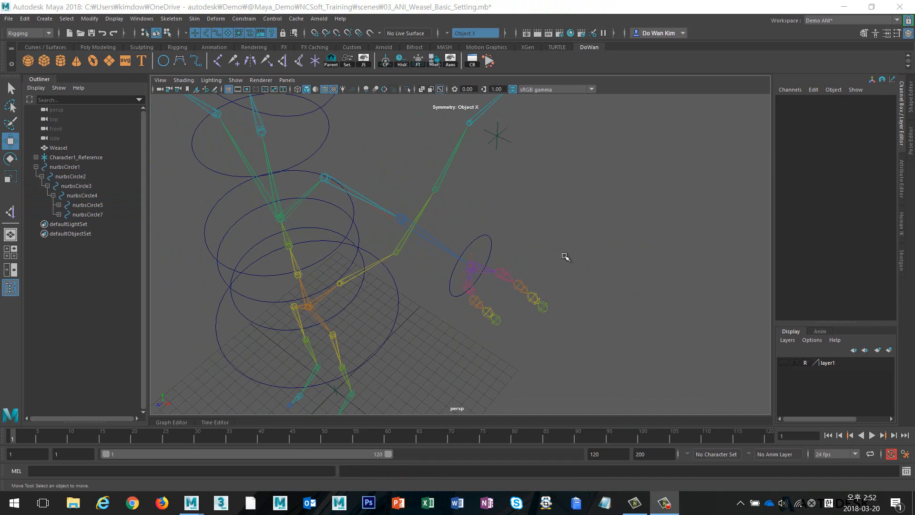
# - Test the finished arm setup by moving and rotating the wrist control, and undo the changes
pyautogui.moveTo(546, 265)
pyautogui.keyDown('alt'); pyautogui.mouseDown()
pyautogui.moveTo(562, 254)
pyautogui.moveTo(557, 260)
pyautogui.mouseUp(); pyautogui.keyUp('alt')
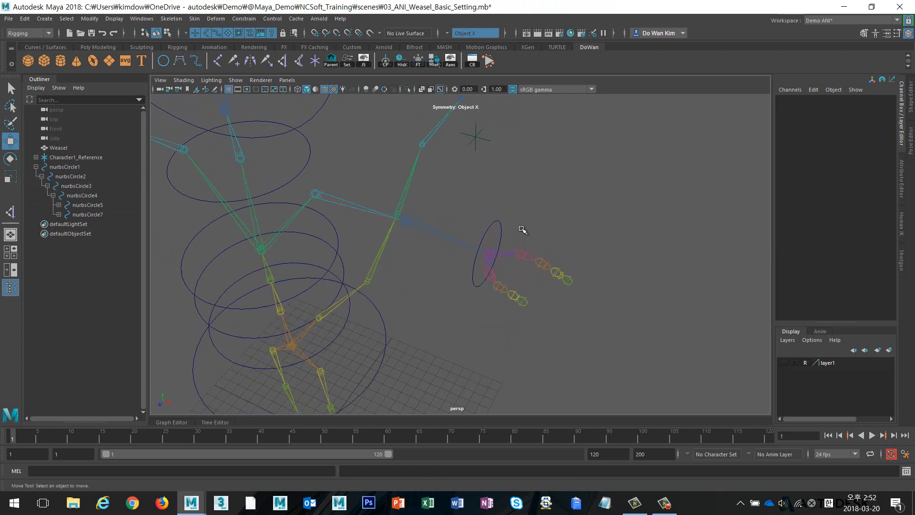
pyautogui.moveTo(514, 205); pyautogui.dragTo(485, 248)
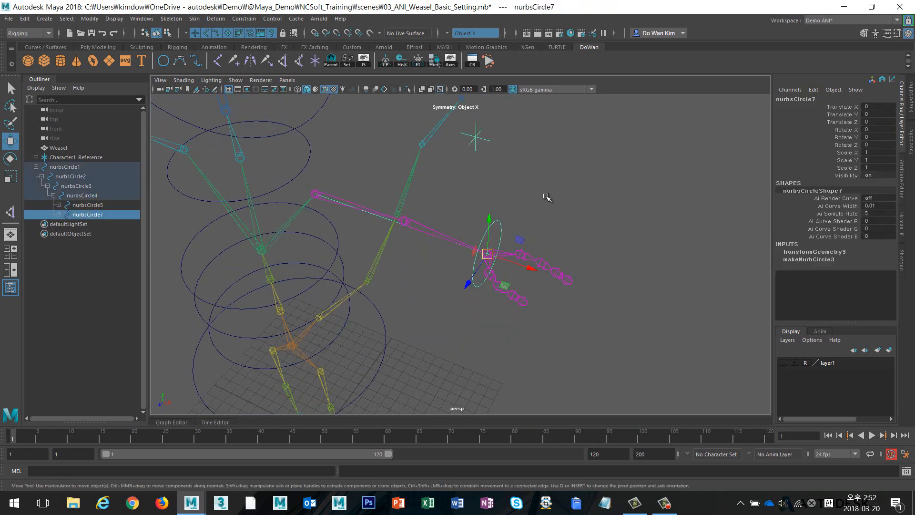
pyautogui.moveTo(491, 253)
pyautogui.mouseDown()
pyautogui.moveTo(472, 253)
pyautogui.moveTo(467, 202)
pyautogui.moveTo(486, 230)
pyautogui.moveTo(495, 216)
pyautogui.moveTo(486, 225)
pyautogui.moveTo(467, 213)
pyautogui.moveTo(509, 241)
pyautogui.moveTo(494, 219)
pyautogui.moveTo(480, 230)
pyautogui.moveTo(488, 244)
pyautogui.mouseUp()
pyautogui.press('e')
pyautogui.hotkey('ctrl', 'z')
pyautogui.hotkey('ctrl', 'z')
pyautogui.hotkey('ctrl', 'z')
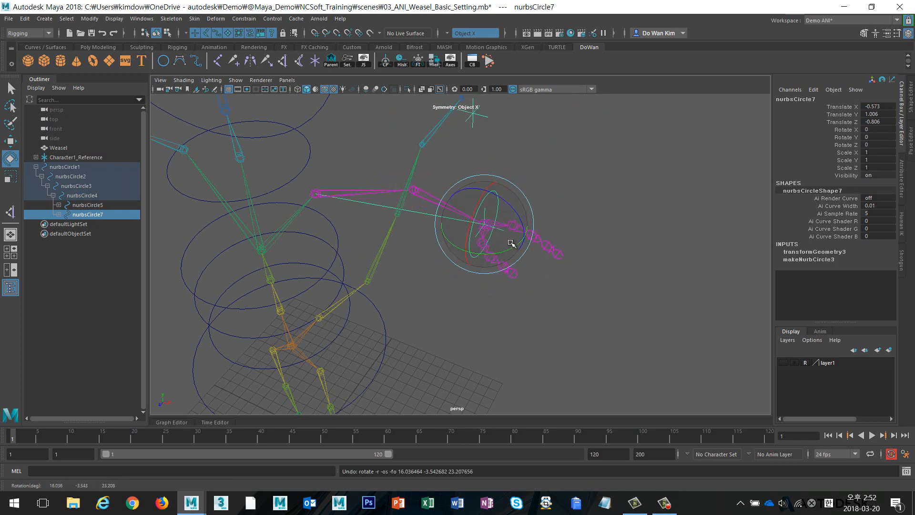
pyautogui.moveTo(513, 245); pyautogui.dragTo(517, 255)
pyautogui.click(460, 232)
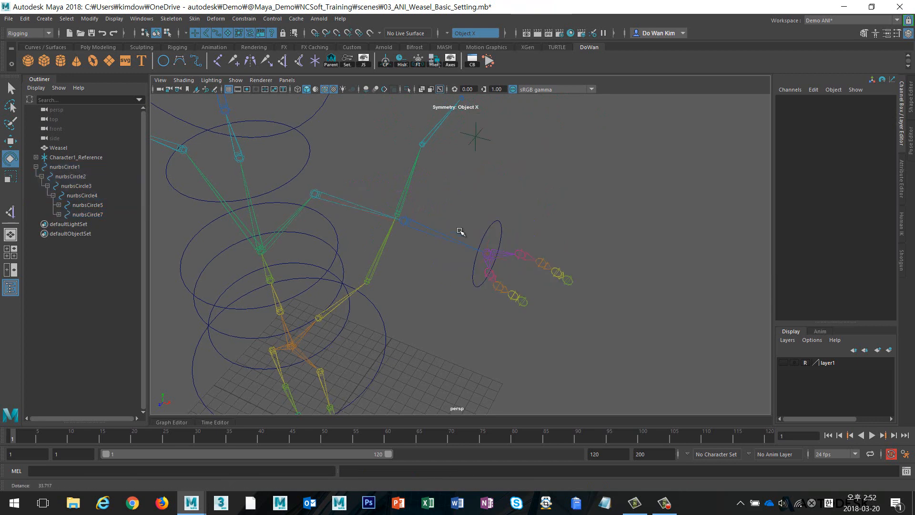
pyautogui.keyDown('alt'); pyautogui.moveTo(460, 232); pyautogui.dragTo(545, 230, button='right'); pyautogui.keyUp('alt')
pyautogui.keyDown('alt'); pyautogui.moveTo(546, 230); pyautogui.dragTo(554, 258, button='middle'); pyautogui.keyUp('alt')
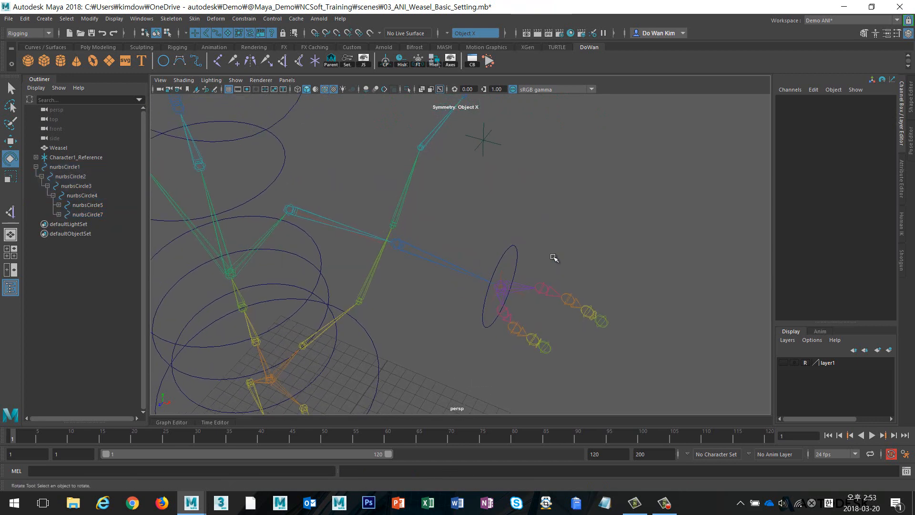
# - Try rotating the wrist control circle about 39° around Z to see how the elbow locator follows, and undo it
pyautogui.moveTo(533, 183); pyautogui.dragTo(460, 116)
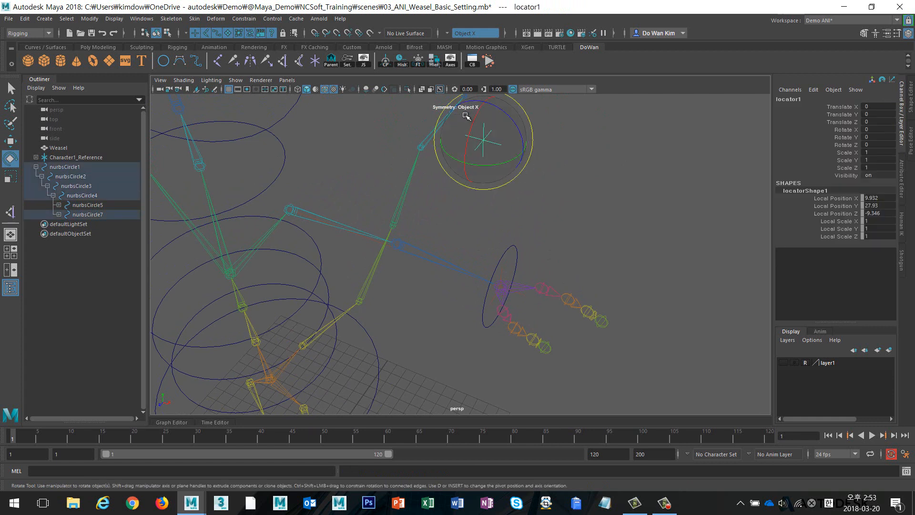
pyautogui.click(510, 258)
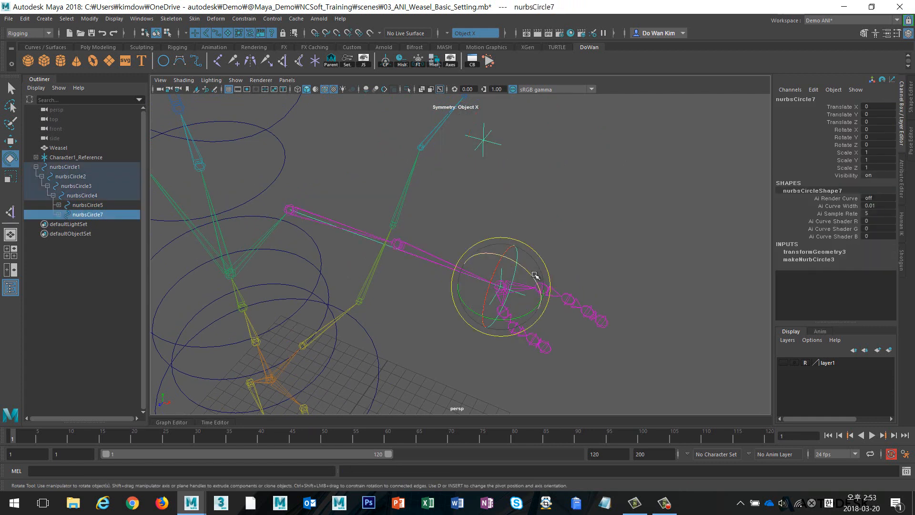
pyautogui.moveTo(530, 275); pyautogui.dragTo(525, 212)
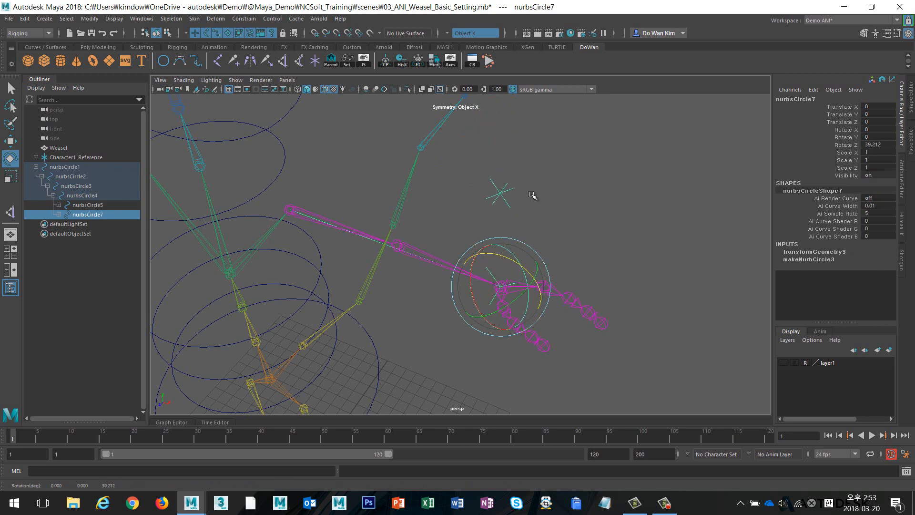
pyautogui.click(535, 229)
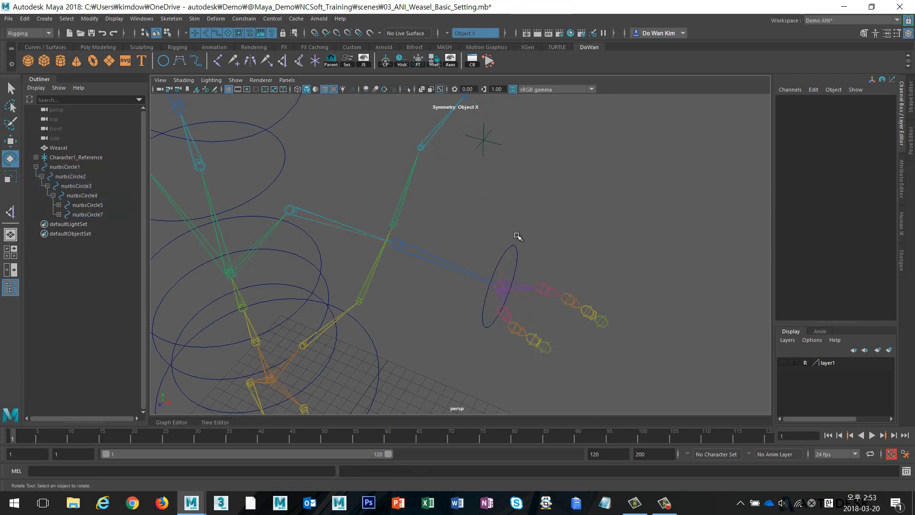
# - Try moving the wrist control toward the body and rotating it about -59° around Y, and undo both changes
pyautogui.click(516, 260)
pyautogui.moveTo(525, 267); pyautogui.dragTo(413, 287)
pyautogui.hotkey('ctrl', 'z')
pyautogui.press('w')
pyautogui.press('e')
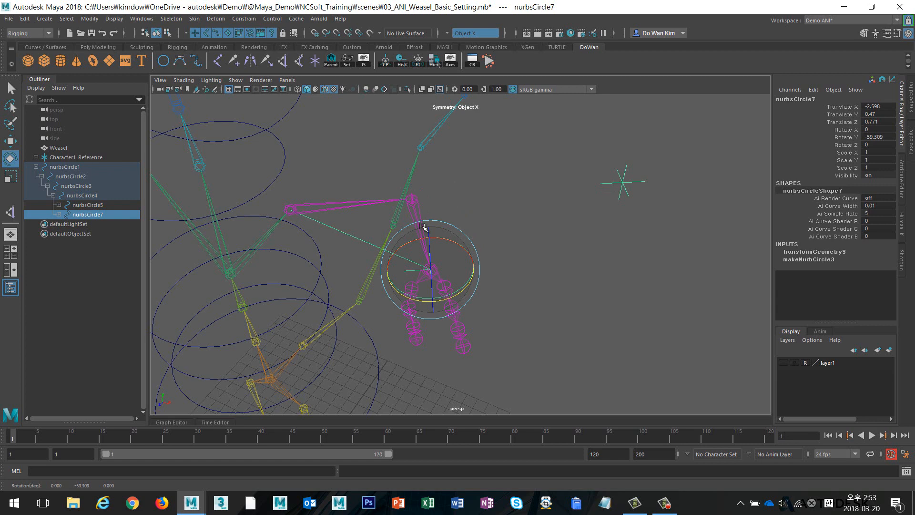
pyautogui.hotkey('ctrl', 'z')
pyautogui.hotkey('ctrl', 'z')
pyautogui.click(553, 244)
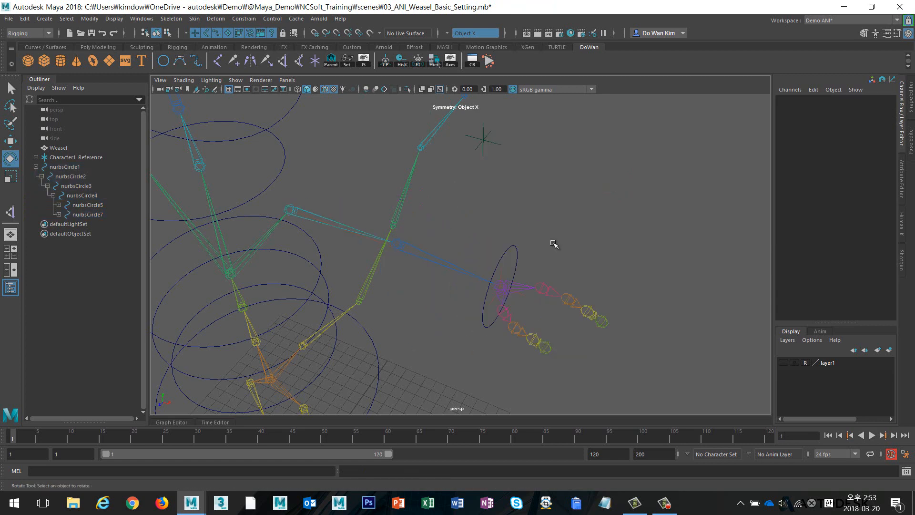
# - Create a new NURBS circle and snap it to the left wrist joint
pyautogui.keyDown('alt'); pyautogui.moveTo(467, 263); pyautogui.dragTo(393, 250); pyautogui.keyUp('alt')
pyautogui.click(561, 223)
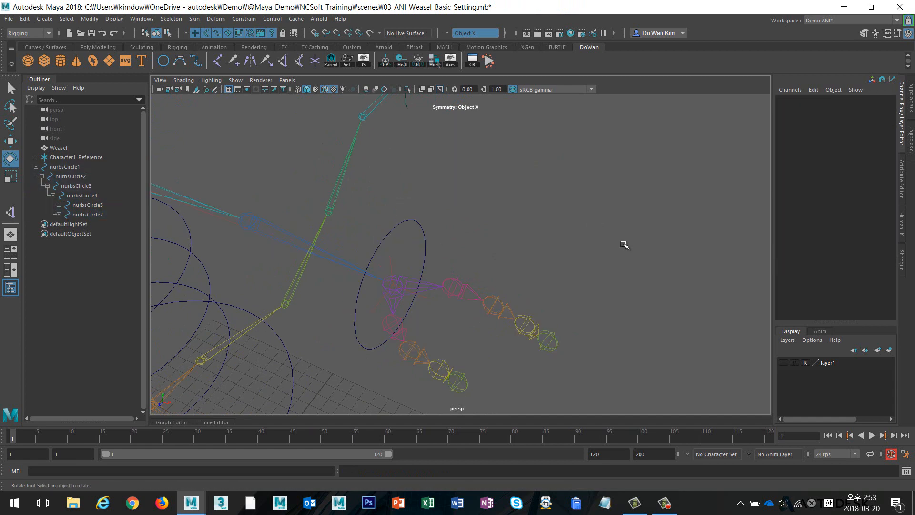
pyautogui.keyDown('alt'); pyautogui.moveTo(619, 244); pyautogui.dragTo(434, 238); pyautogui.keyUp('alt')
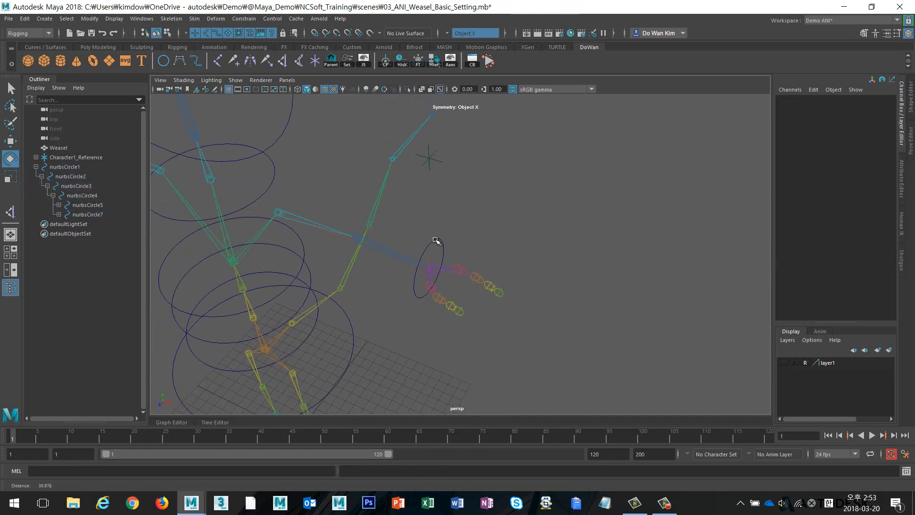
pyautogui.click(163, 61)
pyautogui.keyDown('alt'); pyautogui.moveTo(491, 247); pyautogui.dragTo(462, 268); pyautogui.keyUp('alt')
pyautogui.press('w')
pyautogui.moveTo(445, 268); pyautogui.dragTo(440, 265, button='middle')
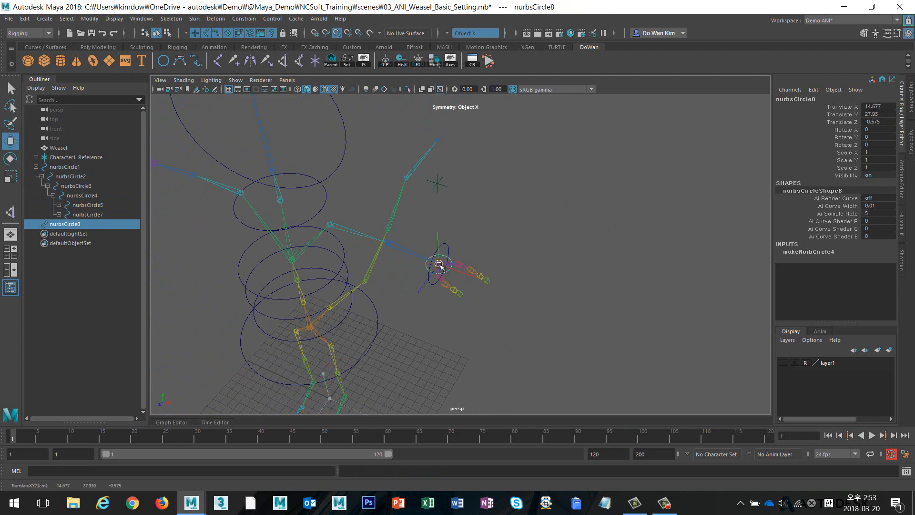
# - Scale the new circle to about 3.37 × 1.85 × 2.65 and shift it to about 16.8 in X so it surrounds the hand joints
pyautogui.press('r')
pyautogui.moveTo(481, 278); pyautogui.dragTo(516, 287)
pyautogui.moveTo(439, 264); pyautogui.dragTo(491, 275)
pyautogui.press('w')
pyautogui.press('r')
pyautogui.moveTo(446, 301)
pyautogui.mouseDown()
pyautogui.moveTo(431, 320)
pyautogui.moveTo(430, 307)
pyautogui.mouseUp()
pyautogui.scroll(2, 431, 306)
pyautogui.scroll(3, 431, 307)
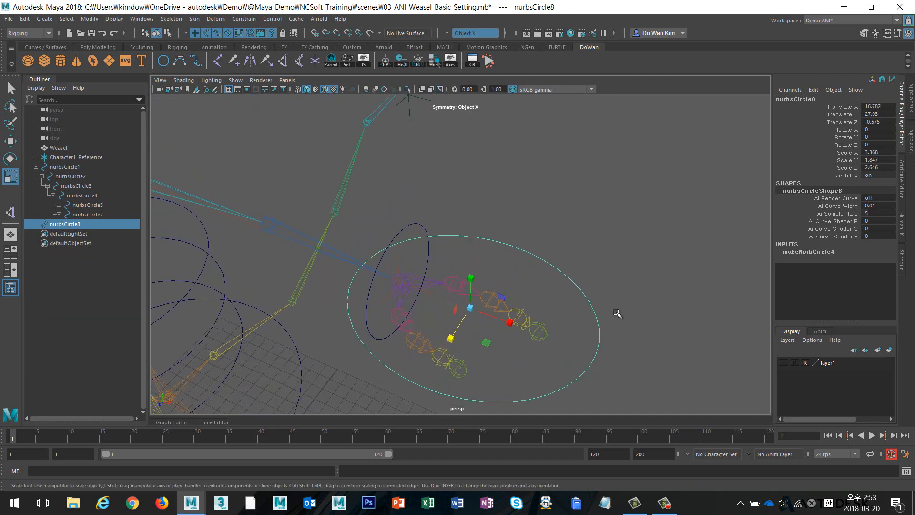
# - Snap the hand circle's pivot to the wrist joint and freeze the circle's transformations
pyautogui.press('w')
pyautogui.middleClick(402, 279)
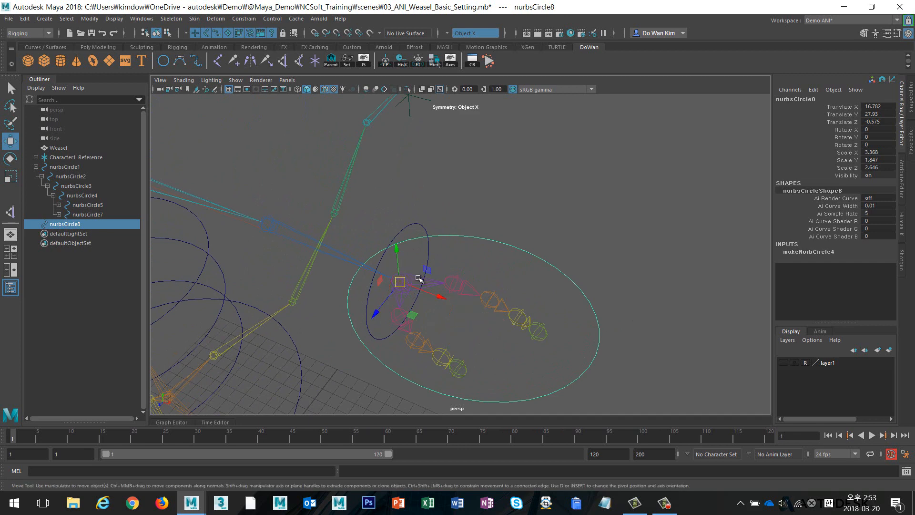
pyautogui.click(607, 239)
pyautogui.scroll(-4, 562, 255)
pyautogui.moveTo(536, 241); pyautogui.dragTo(510, 268)
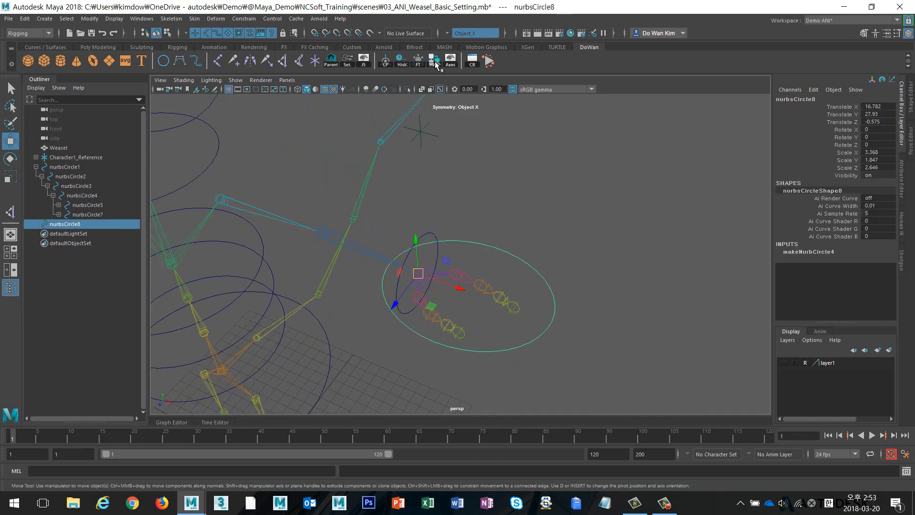
pyautogui.click(553, 179)
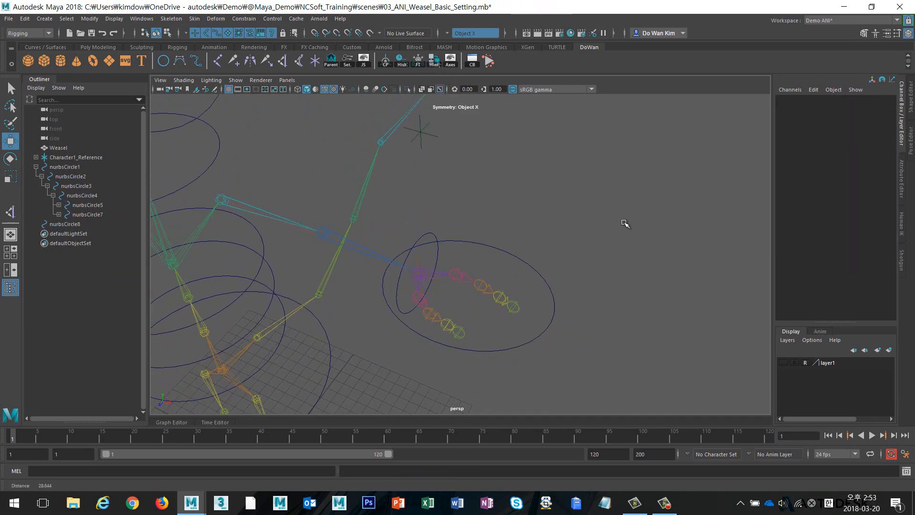
# - Try moving the wrist control nurbsCircle7 upward to see how the hand circle behaves, and undo the move
pyautogui.scroll(-2, 549, 232)
pyautogui.keyDown('alt'); pyautogui.moveTo(549, 232); pyautogui.dragTo(580, 223); pyautogui.keyUp('alt')
pyautogui.scroll(1, 572, 225)
pyautogui.scroll(3, 615, 227)
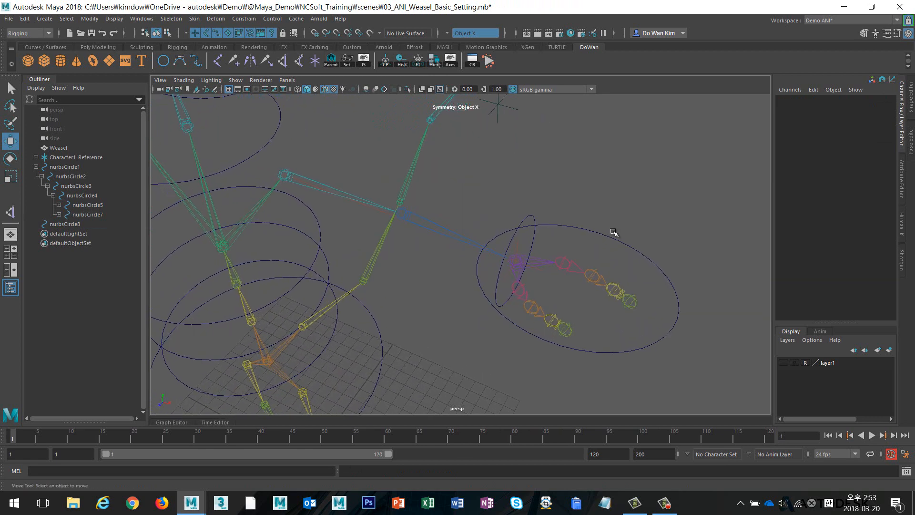
pyautogui.click(534, 218)
pyautogui.keyDown('alt'); pyautogui.moveTo(557, 244); pyautogui.dragTo(492, 193); pyautogui.keyUp('alt')
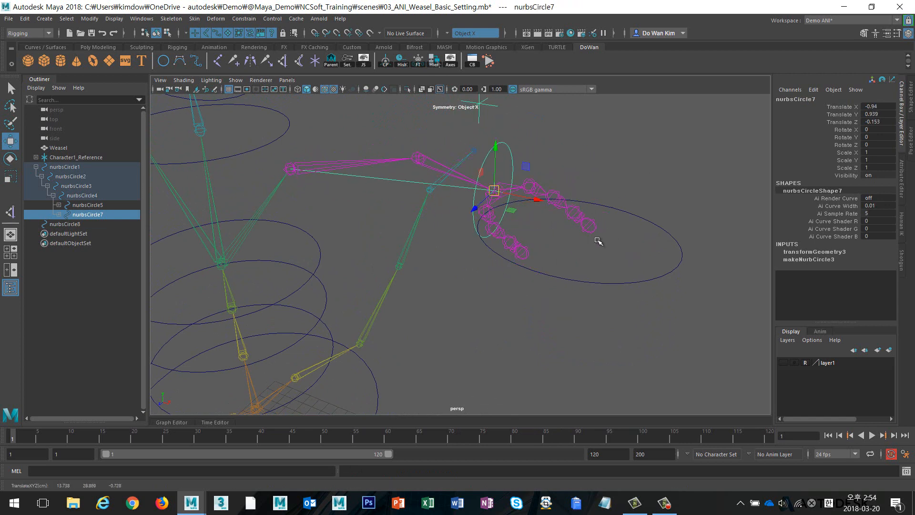
pyautogui.hotkey('ctrl', 'z')
# - Parent the hand circle nurbsCircle8 under the wrist control nurbsCircle7
pyautogui.keyDown('alt'); pyautogui.moveTo(589, 209); pyautogui.dragTo(591, 230); pyautogui.keyUp('alt')
pyautogui.moveTo(610, 230); pyautogui.dragTo(586, 268)
pyautogui.press('q')
pyautogui.keyDown('shift'); pyautogui.click(533, 263); pyautogui.keyUp('shift')
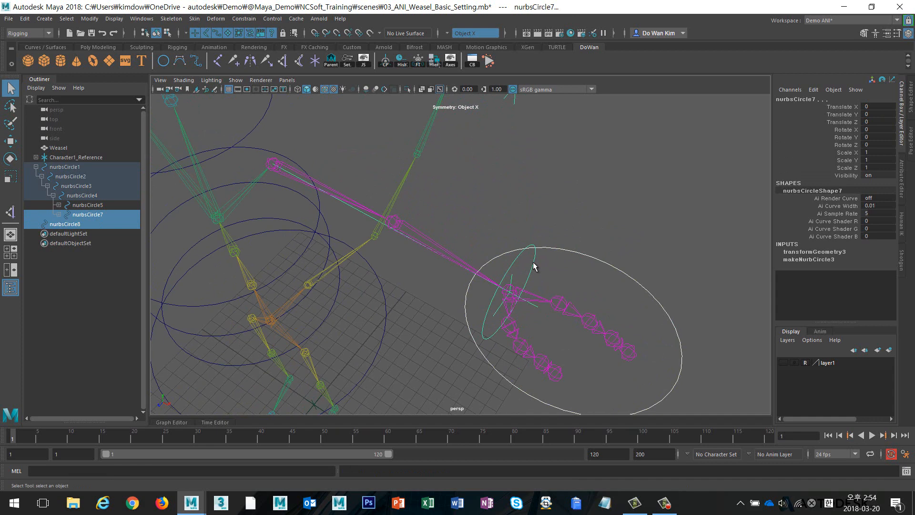
pyautogui.press('p')
# - Test the new parenting by moving the wrist control upward, and undo the move
pyautogui.click(534, 266)
pyautogui.keyDown('alt'); pyautogui.moveTo(628, 274); pyautogui.dragTo(527, 274, button='right'); pyautogui.keyUp('alt')
pyautogui.press('w')
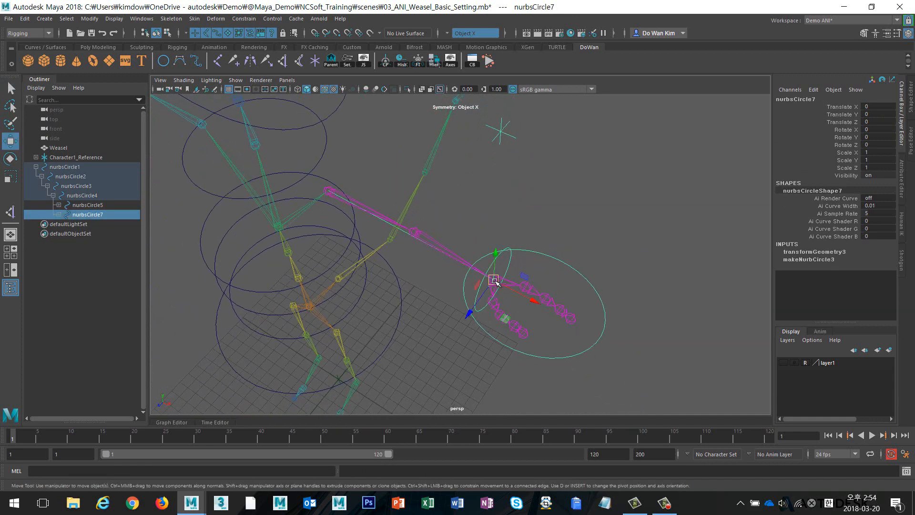
pyautogui.moveTo(496, 282); pyautogui.dragTo(489, 200)
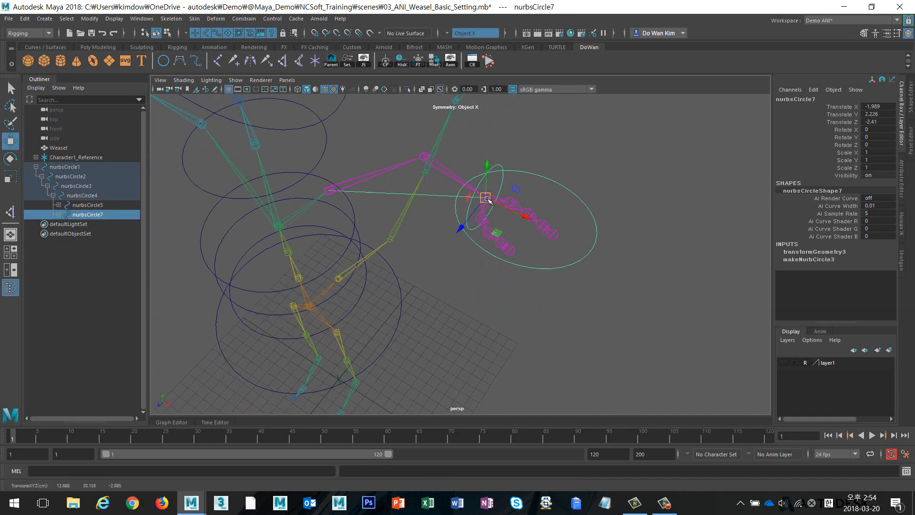
pyautogui.moveTo(552, 178); pyautogui.dragTo(590, 156)
pyautogui.hotkey('ctrl', 'z')
pyautogui.hotkey('ctrl', 'z')
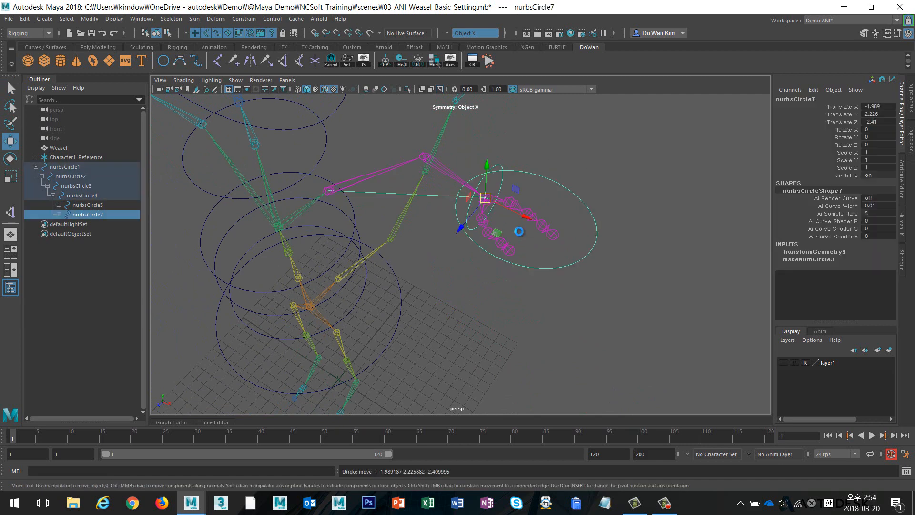
# - Orient-constrain the Character1_LeftHand joint to the hand circle nurbsCircle8
pyautogui.keyDown('alt'); pyautogui.moveTo(420, 250); pyautogui.dragTo(590, 267, button='right'); pyautogui.keyUp('alt')
pyautogui.keyDown('alt'); pyautogui.moveTo(590, 267); pyautogui.dragTo(541, 207, button='middle'); pyautogui.keyUp('alt')
pyautogui.keyDown('alt'); pyautogui.moveTo(517, 216); pyautogui.dragTo(557, 209, button='right'); pyautogui.keyUp('alt')
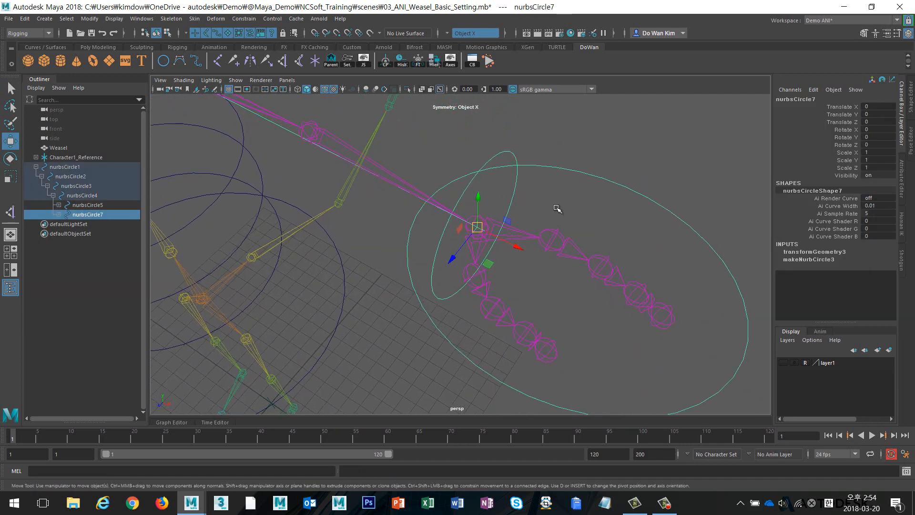
pyautogui.moveTo(564, 189); pyautogui.dragTo(577, 143)
pyautogui.click(516, 237)
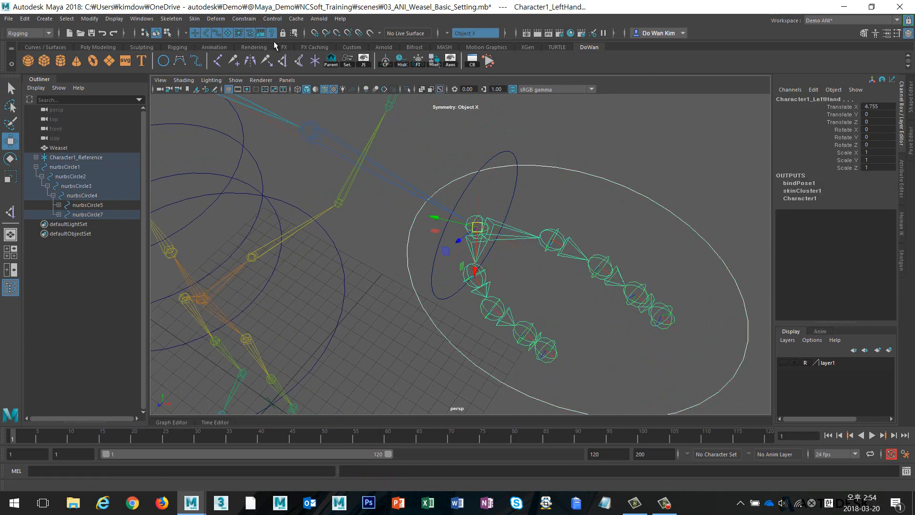
pyautogui.click(244, 18)
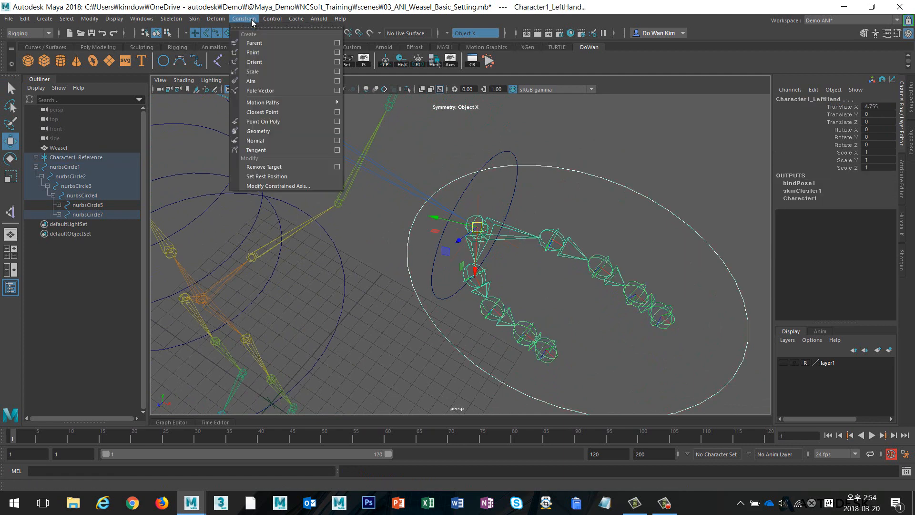
pyautogui.click(278, 63)
# - Test the orient constraint by rotating the hand control circle, and undo the rotation
pyautogui.keyDown('alt'); pyautogui.moveTo(720, 247); pyautogui.dragTo(563, 241, button='right'); pyautogui.keyUp('alt')
pyautogui.click(599, 208)
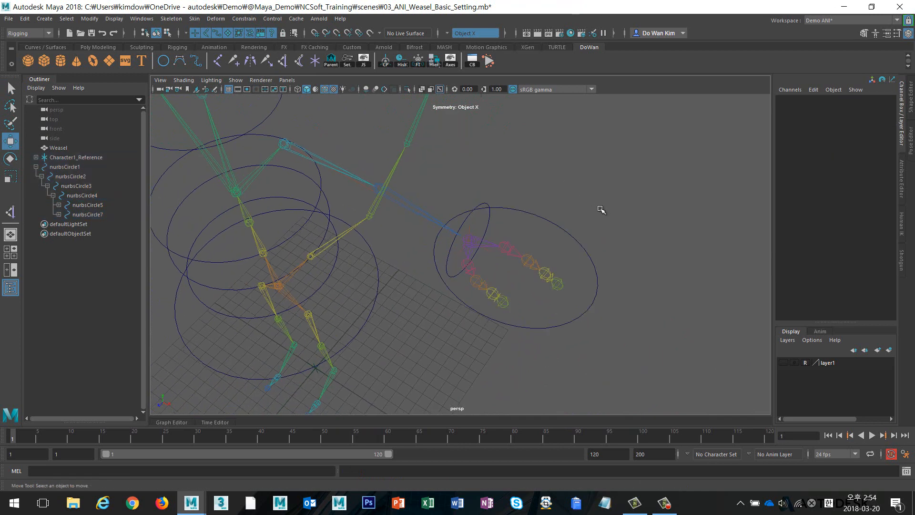
pyautogui.moveTo(595, 212); pyautogui.dragTo(549, 257)
pyautogui.press('e')
pyautogui.moveTo(485, 249)
pyautogui.mouseDown()
pyautogui.moveTo(459, 233)
pyautogui.moveTo(478, 245)
pyautogui.moveTo(470, 249)
pyautogui.mouseUp()
pyautogui.hotkey('ctrl', 'z')
# - Try moving the wrist control toward the body and rotating the hand control there, undoing all changes
pyautogui.click(551, 170)
pyautogui.moveTo(482, 184); pyautogui.dragTo(479, 208)
pyautogui.press('w')
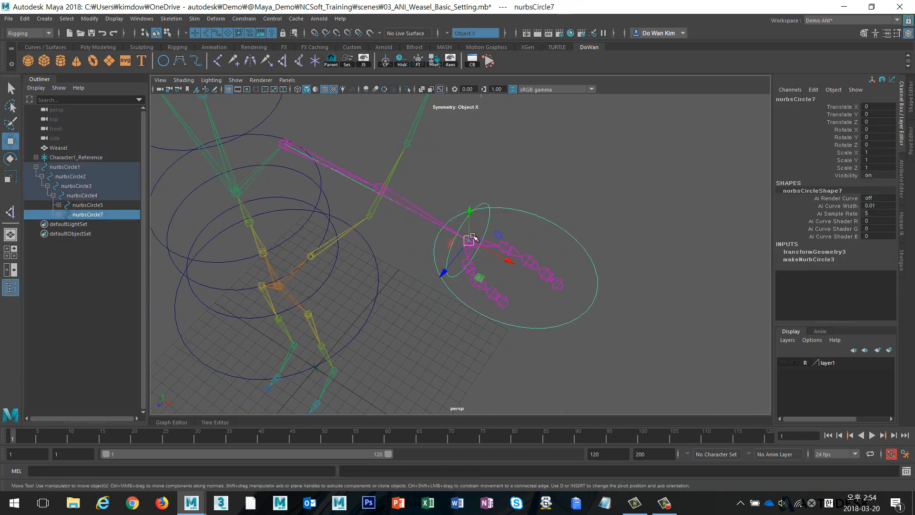
pyautogui.moveTo(468, 242); pyautogui.dragTo(394, 187)
pyautogui.moveTo(477, 163); pyautogui.dragTo(480, 188)
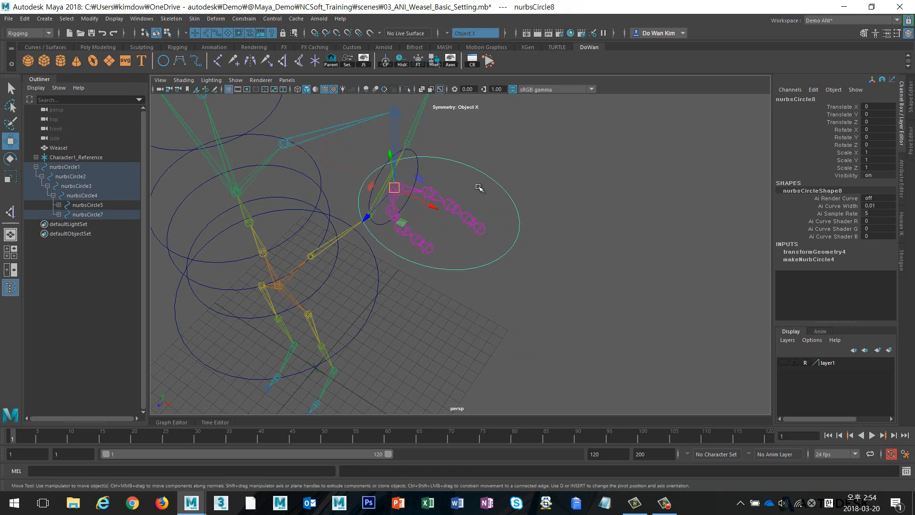
pyautogui.press('e')
pyautogui.moveTo(414, 210); pyautogui.dragTo(390, 209)
pyautogui.hotkey('ctrl', 'z')
pyautogui.hotkey('ctrl', 'z')
pyautogui.hotkey('ctrl', 'z')
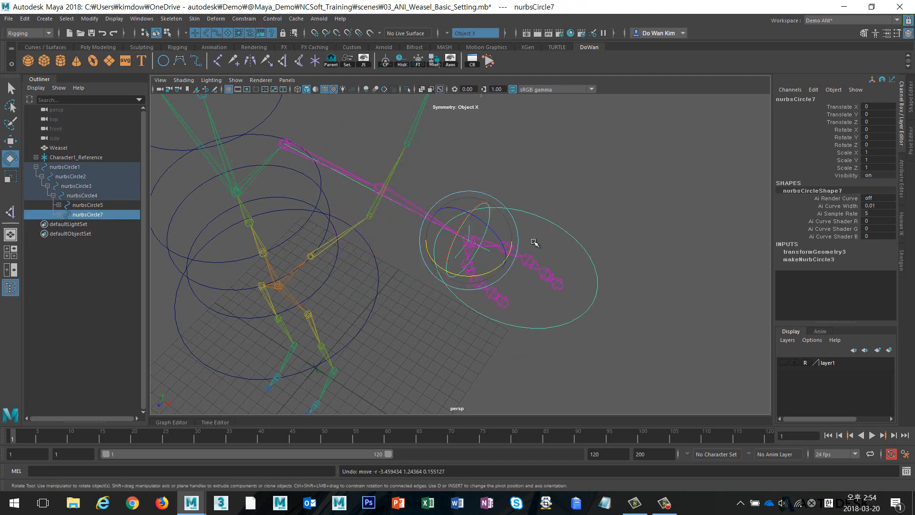
pyautogui.click(585, 175)
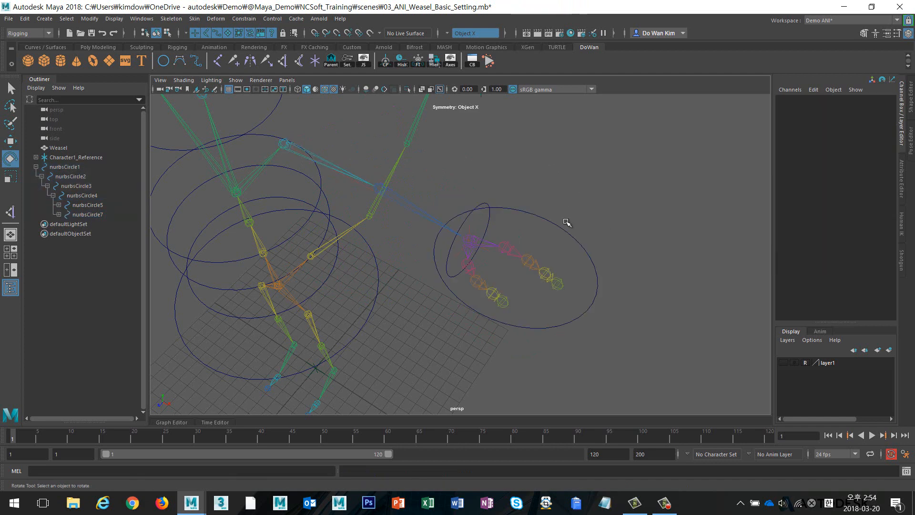
# - Inspect the wrist control, the Character1_LeftHand joint and the hand control by selecting each in turn
pyautogui.click(489, 222)
pyautogui.press('q')
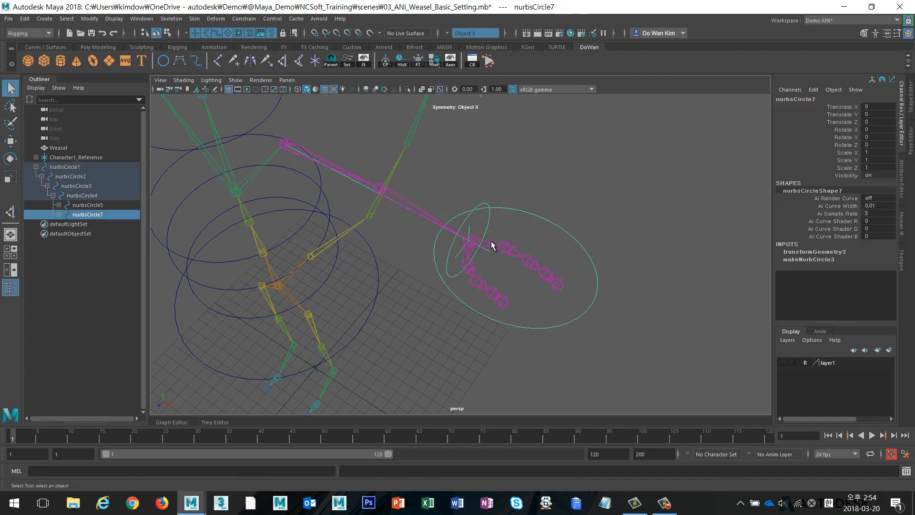
pyautogui.click(494, 241)
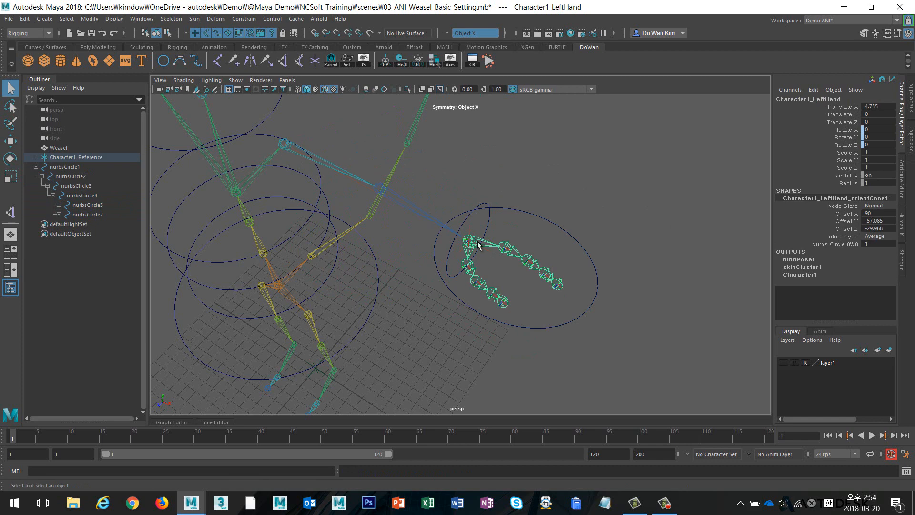
pyautogui.click(462, 222)
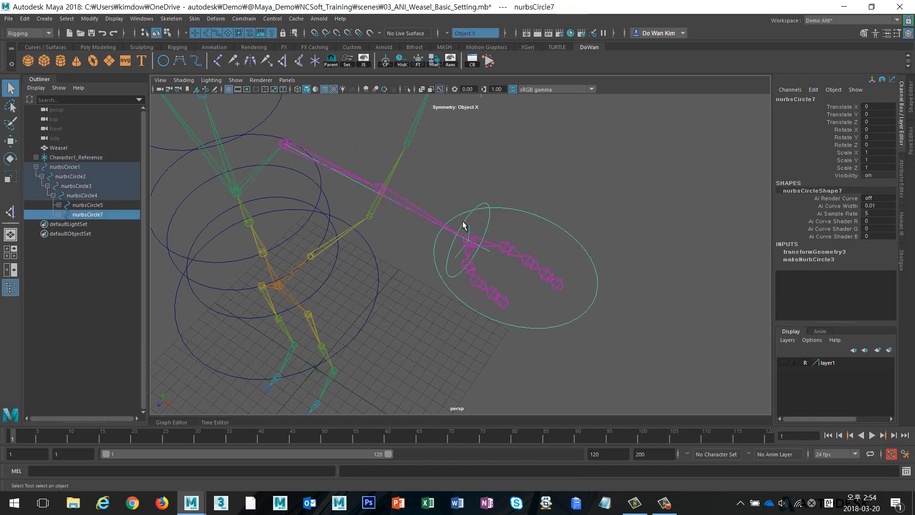
pyautogui.click(528, 213)
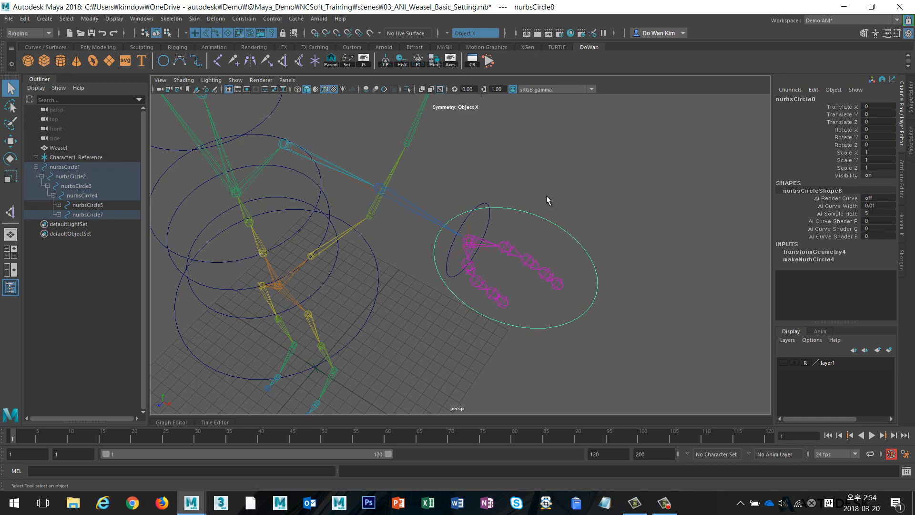
# - Try rotating the hand control nurbsCircle8 about -58° around Y, and undo the rotation
pyautogui.keyDown('alt'); pyautogui.moveTo(579, 225); pyautogui.dragTo(644, 270); pyautogui.keyUp('alt')
pyautogui.press('e')
pyautogui.click(660, 200)
pyautogui.moveTo(660, 204); pyautogui.dragTo(639, 270)
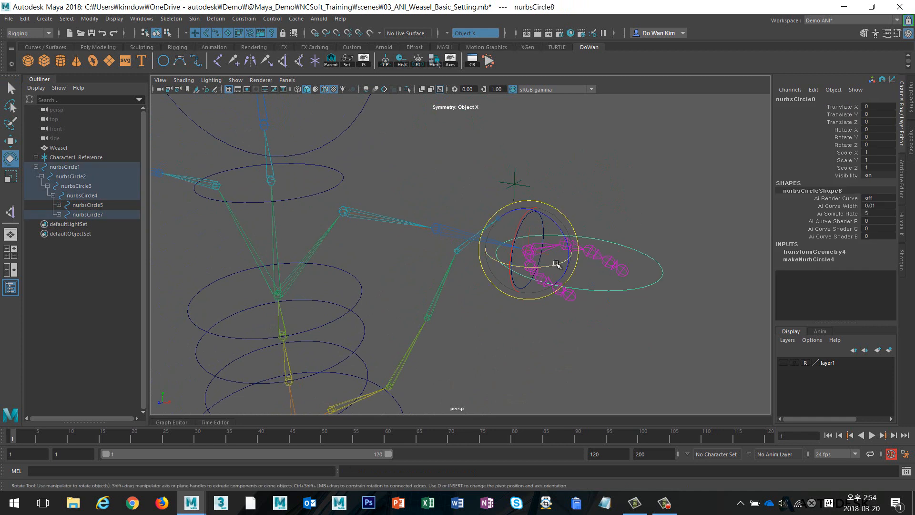
pyautogui.moveTo(556, 264); pyautogui.dragTo(536, 273)
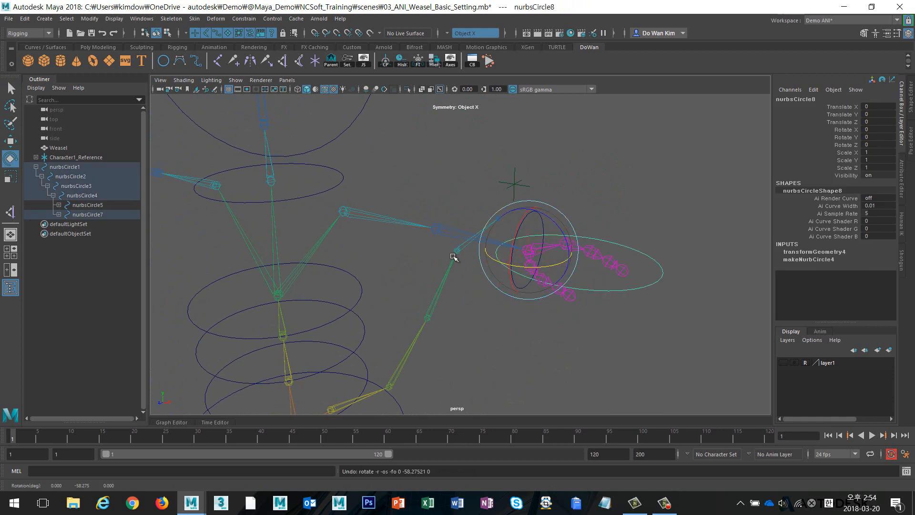
pyautogui.click(583, 190)
# - Lock and hide the rotate, scale and visibility channels of the wrist control nurbsCircle7
pyautogui.keyDown('alt'); pyautogui.moveTo(582, 190); pyautogui.dragTo(543, 225); pyautogui.keyUp('alt')
pyautogui.click(537, 240)
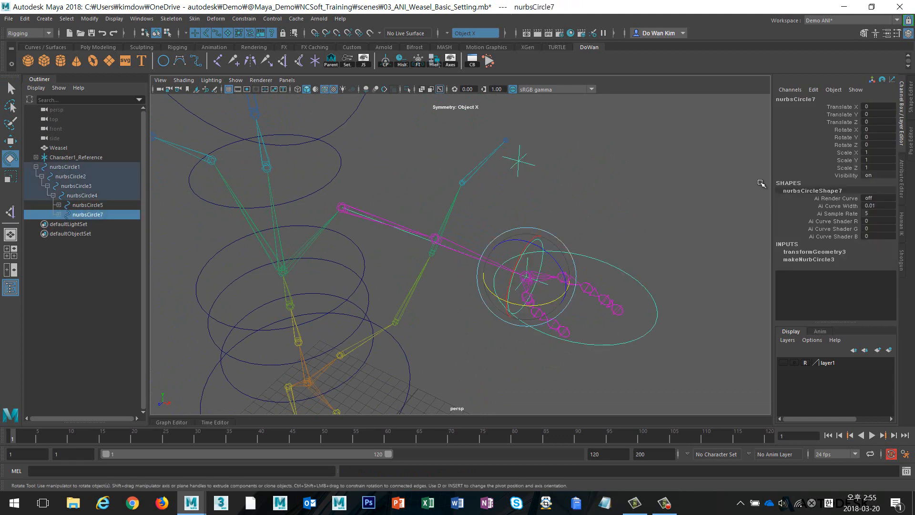
pyautogui.moveTo(823, 109); pyautogui.dragTo(831, 176)
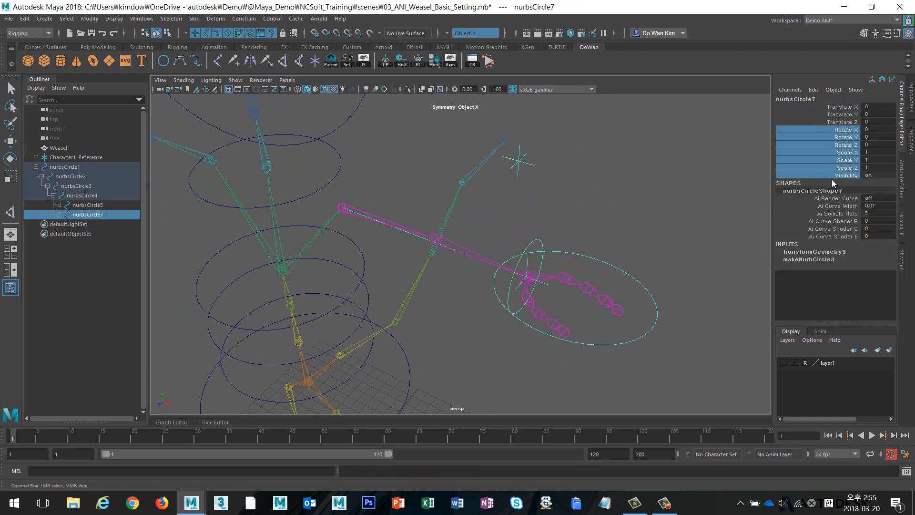
pyautogui.rightClick(833, 160)
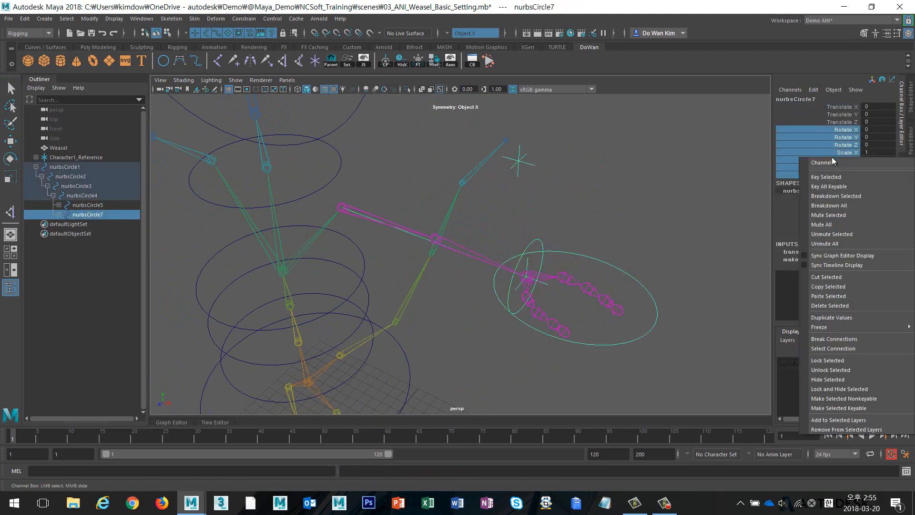
pyautogui.click(839, 389)
# - Lock and hide the translate, scale and visibility channels of the hand control nurbsCircle8
pyautogui.click(690, 247)
pyautogui.moveTo(670, 213); pyautogui.dragTo(638, 301)
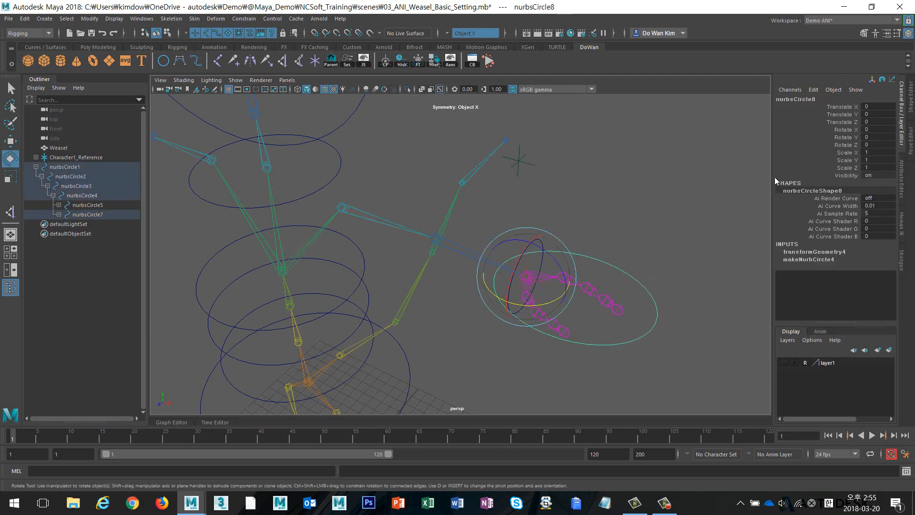
pyautogui.moveTo(831, 106); pyautogui.dragTo(832, 124)
pyautogui.keyDown('ctrl'); pyautogui.moveTo(838, 157); pyautogui.dragTo(837, 181); pyautogui.keyUp('ctrl')
pyautogui.rightClick(837, 176)
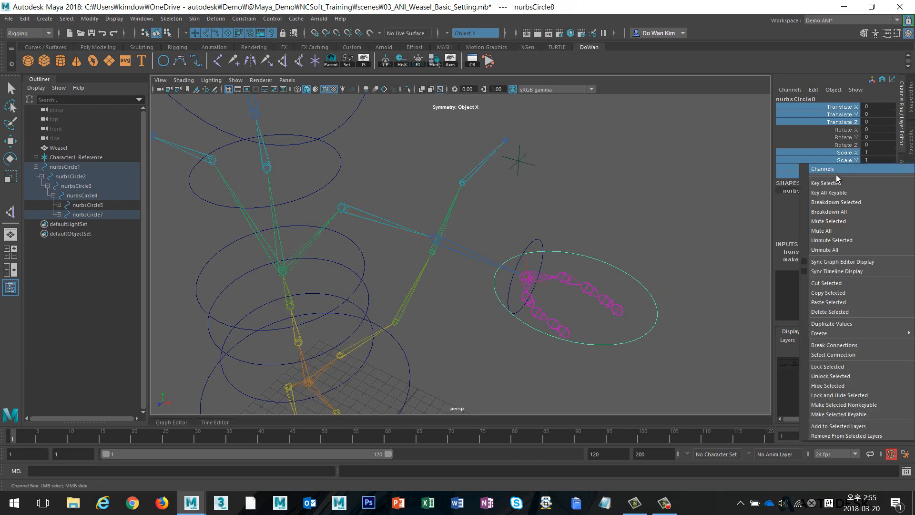
pyautogui.click(839, 395)
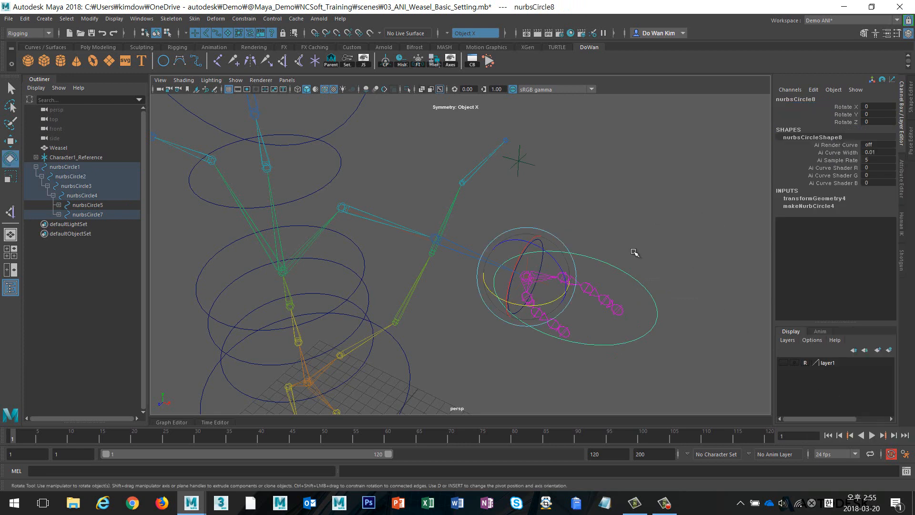
# - Test the cleaned-up controls by moving the wrist control toward the body and rotating the hand control, undoing all changes
pyautogui.moveTo(569, 284); pyautogui.dragTo(569, 259)
pyautogui.hotkey('ctrl', 'z')
pyautogui.click(567, 214)
pyautogui.moveTo(553, 222); pyautogui.dragTo(492, 217)
pyautogui.press('w')
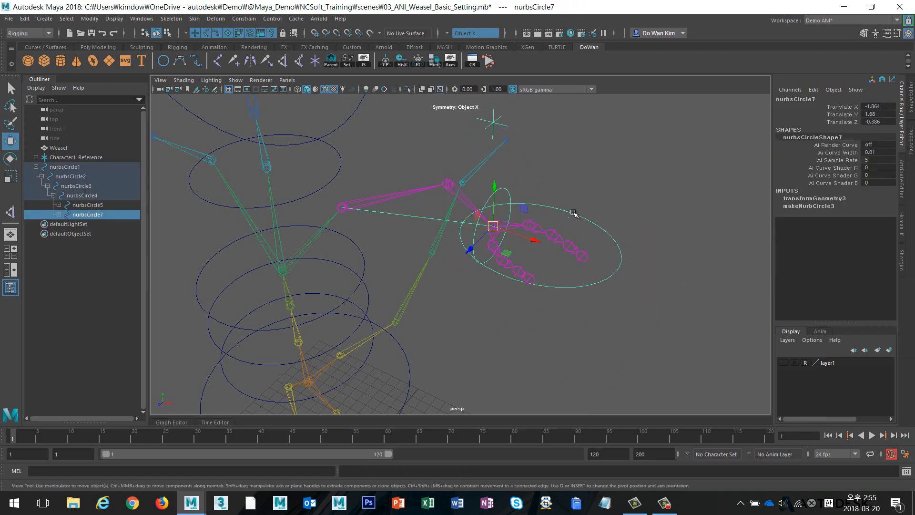
pyautogui.click(573, 213)
pyautogui.press('e')
pyautogui.moveTo(548, 218); pyautogui.dragTo(478, 197)
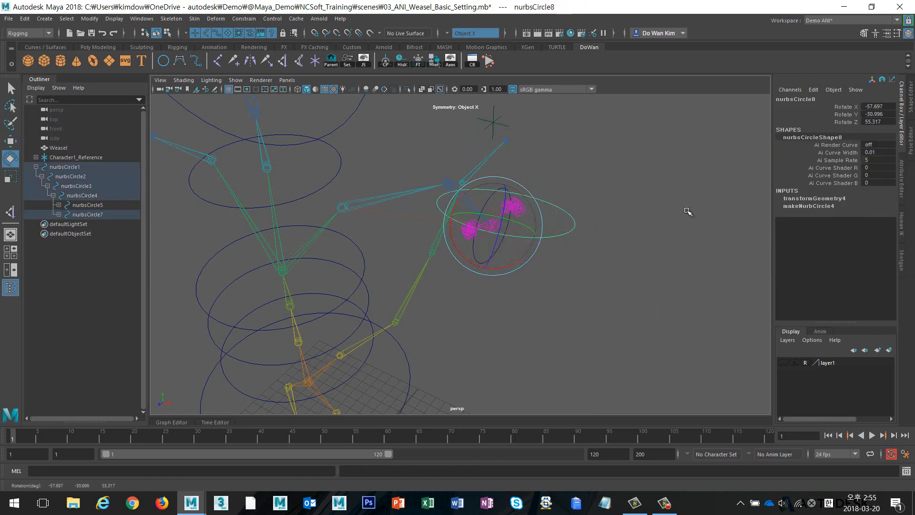
pyautogui.keyDown('alt'); pyautogui.moveTo(688, 211); pyautogui.dragTo(564, 227); pyautogui.keyUp('alt')
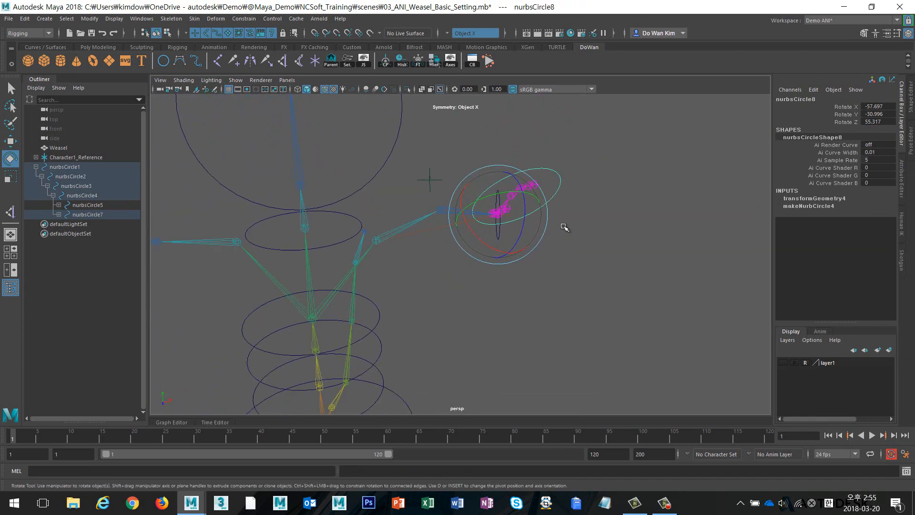
pyautogui.hotkey('ctrl', 'z')
pyautogui.hotkey('ctrl', 'z')
pyautogui.hotkey('ctrl', 'z')
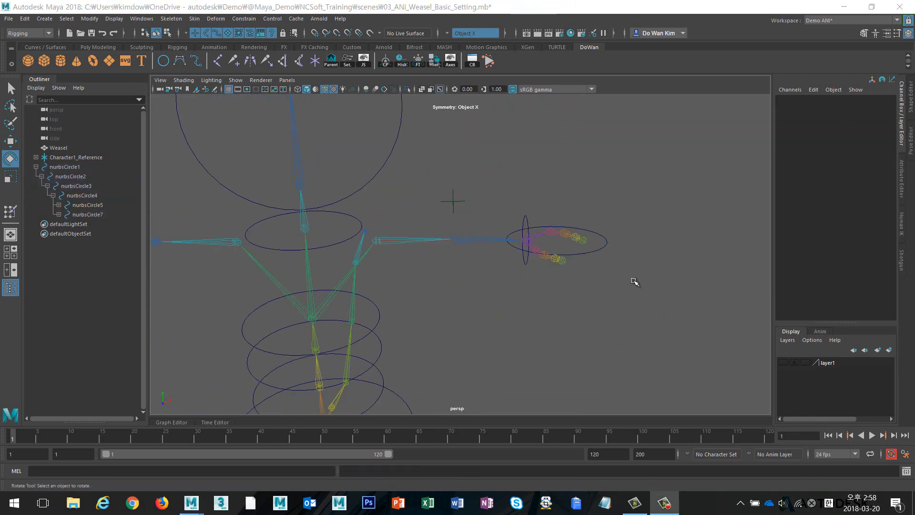
# - Select and frame the hand control nurbsCircle8, and switch to the Animation command set
pyautogui.click(603, 248)
pyautogui.press('f')
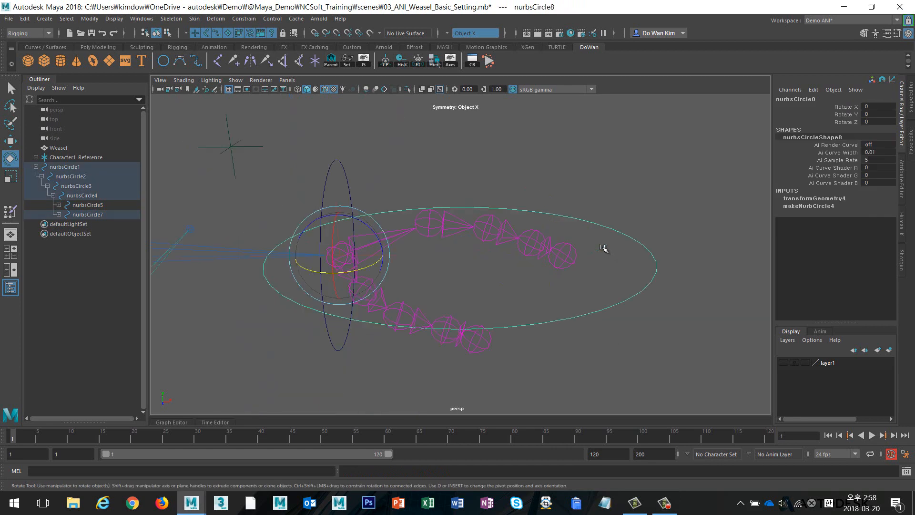
pyautogui.keyDown('alt'); pyautogui.moveTo(544, 258); pyautogui.dragTo(505, 293); pyautogui.keyUp('alt')
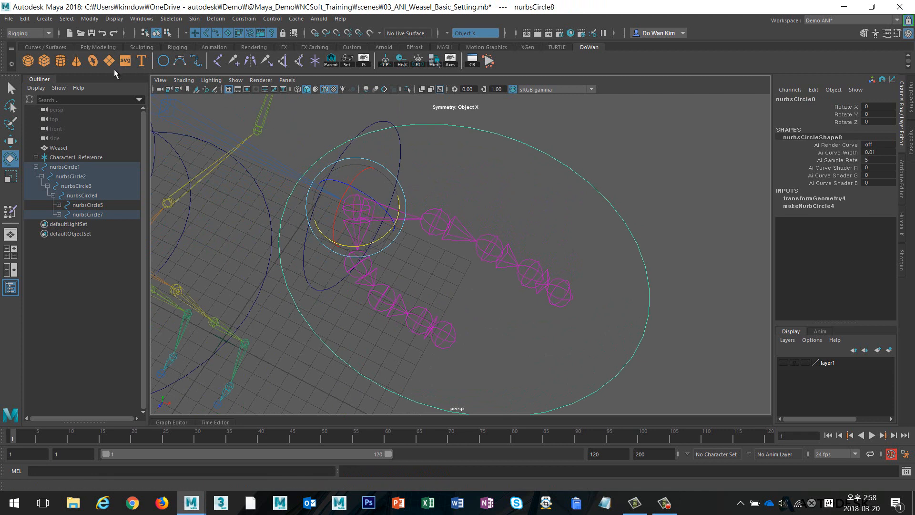
pyautogui.click(45, 33)
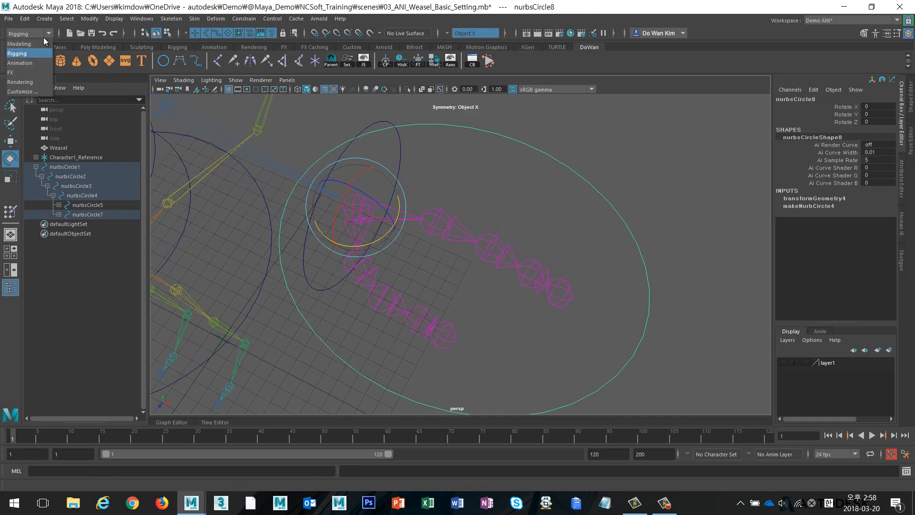
pyautogui.click(41, 62)
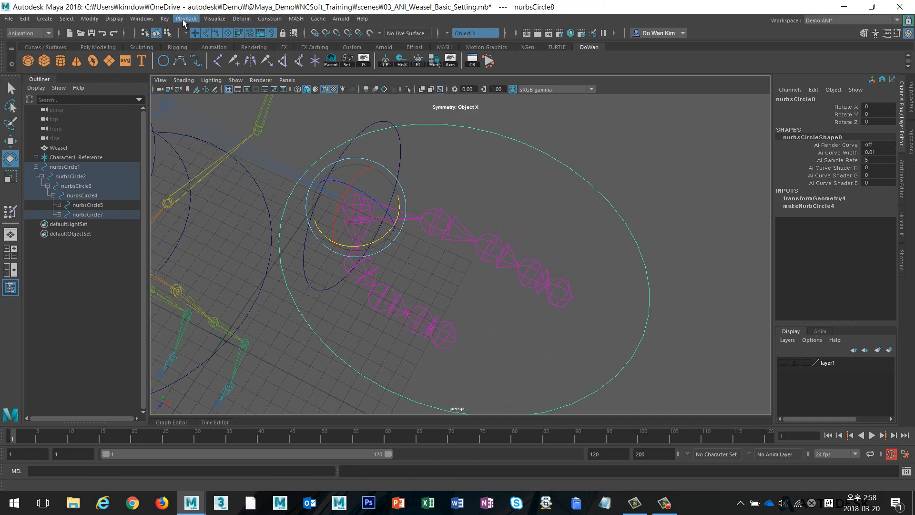
# - Add the Set Driven Key command to the DoWan shelf
pyautogui.click(164, 18)
pyautogui.moveTo(222, 102)
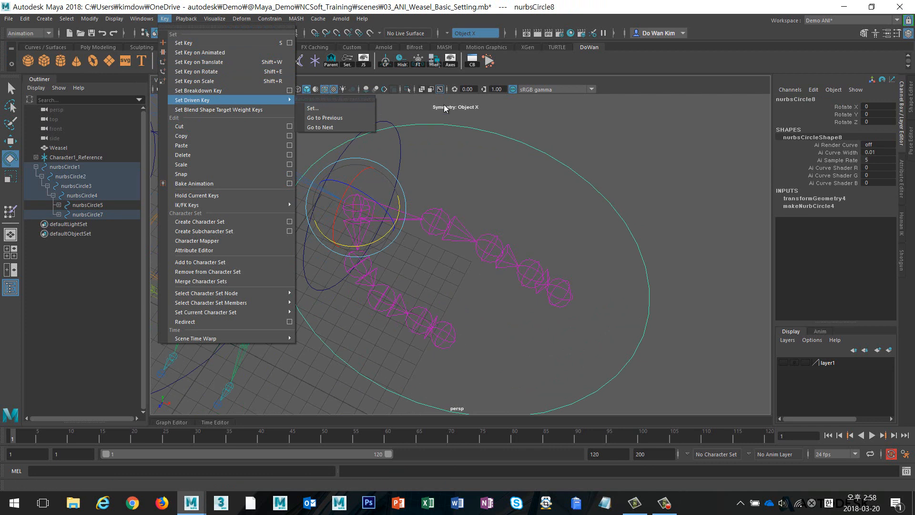
pyautogui.click(530, 75)
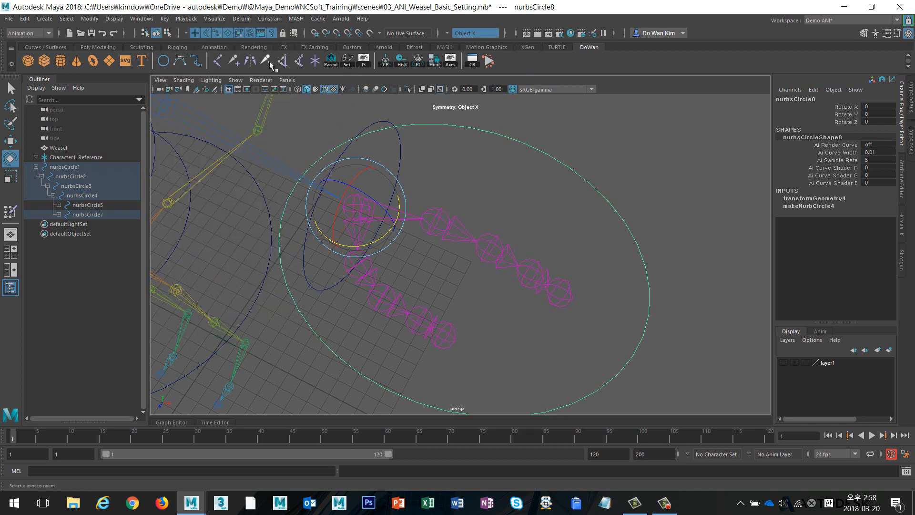
pyautogui.click(164, 19)
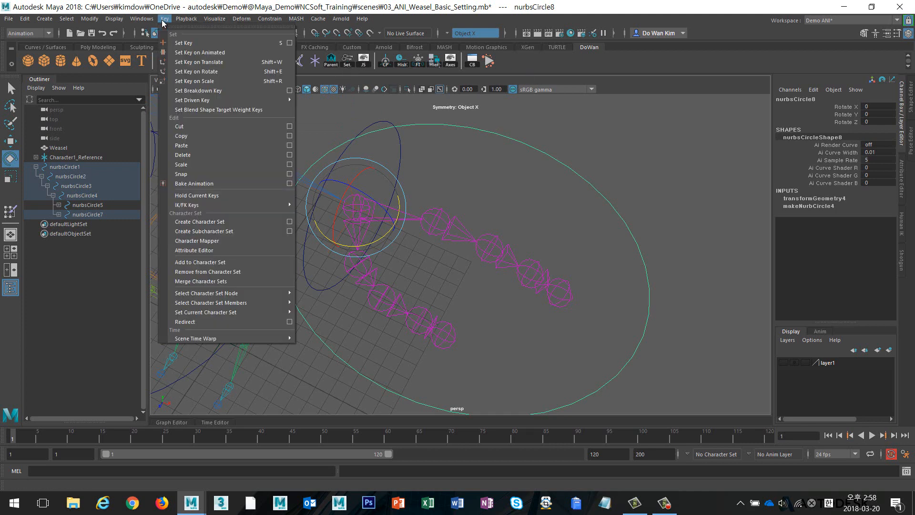
pyautogui.moveTo(284, 98)
pyautogui.click(664, 102)
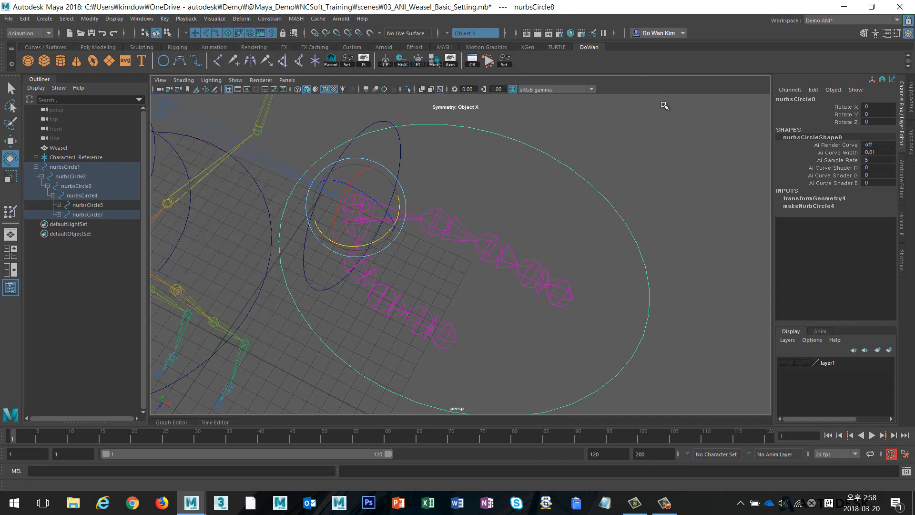
# - Open the Set Driven Key window for the hand control and place it clear of the finger joints
pyautogui.click(349, 62)
pyautogui.moveTo(656, 167); pyautogui.dragTo(647, 98)
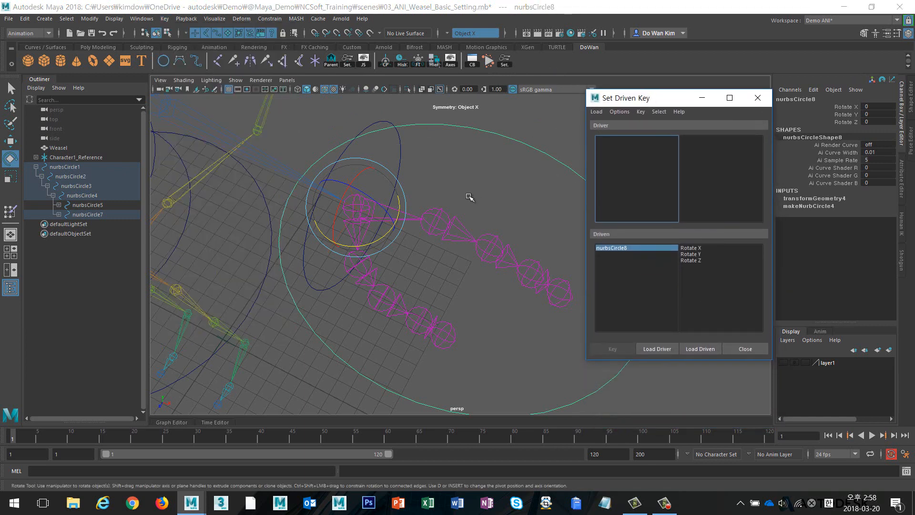
pyautogui.press('f')
pyautogui.scroll(-3, 462, 206)
pyautogui.keyDown('alt'); pyautogui.moveTo(451, 214); pyautogui.dragTo(472, 230); pyautogui.keyUp('alt')
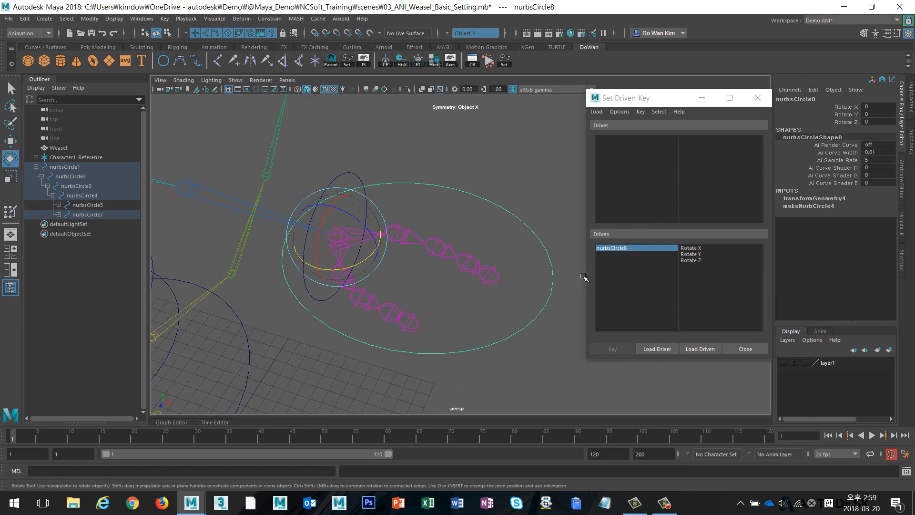
pyautogui.moveTo(492, 241); pyautogui.dragTo(512, 168)
pyautogui.moveTo(521, 228)
pyautogui.keyDown('alt'); pyautogui.mouseDown()
pyautogui.moveTo(465, 227)
pyautogui.moveTo(496, 198)
pyautogui.moveTo(509, 224)
pyautogui.mouseUp(); pyautogui.keyUp('alt')
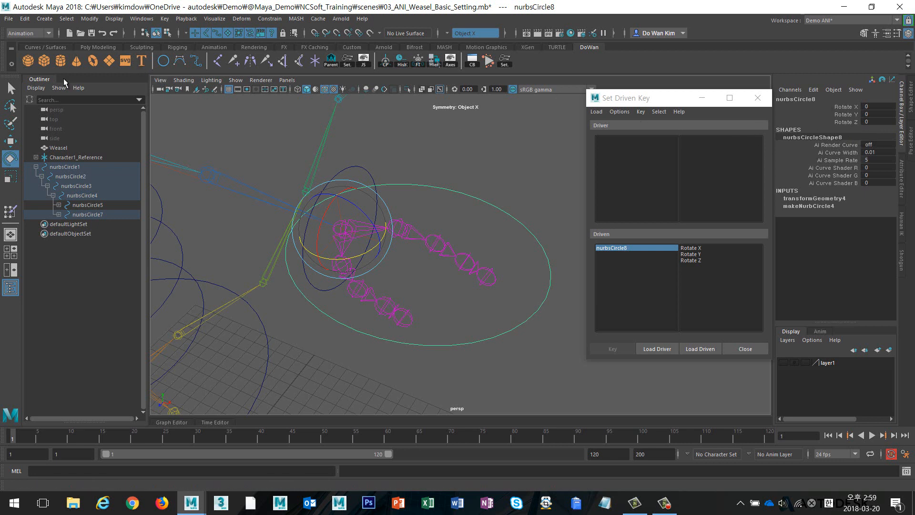
# - Add a keyable float attribute named Middle to the hand control, with minimum 0, maximum 10 and default 0
pyautogui.click(90, 19)
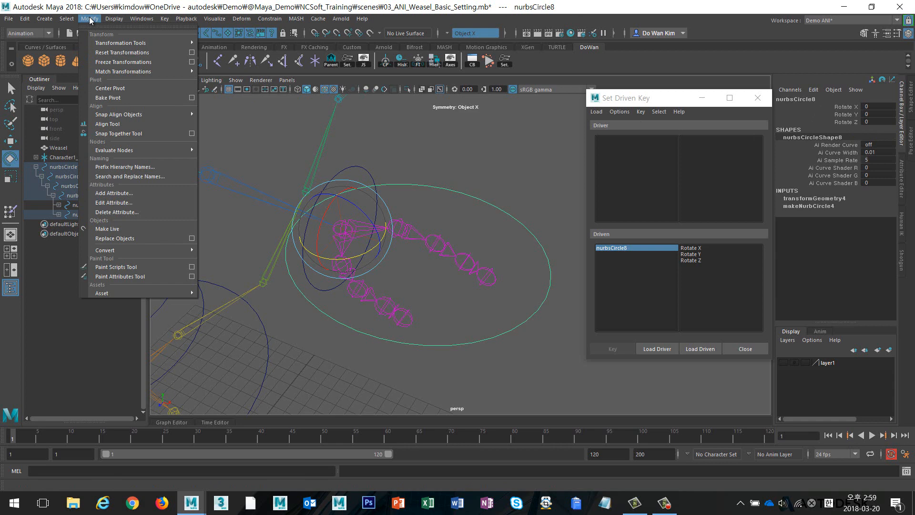
pyautogui.click(98, 196)
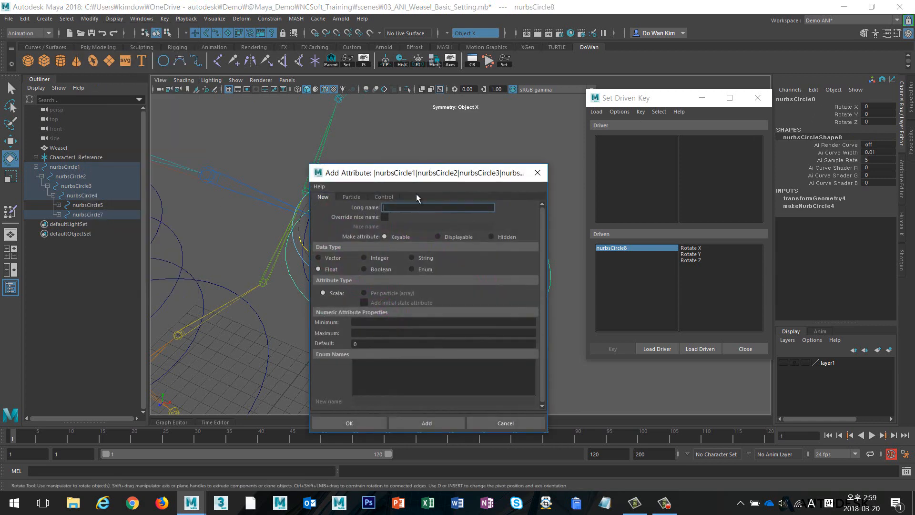
pyautogui.moveTo(407, 172); pyautogui.dragTo(434, 109)
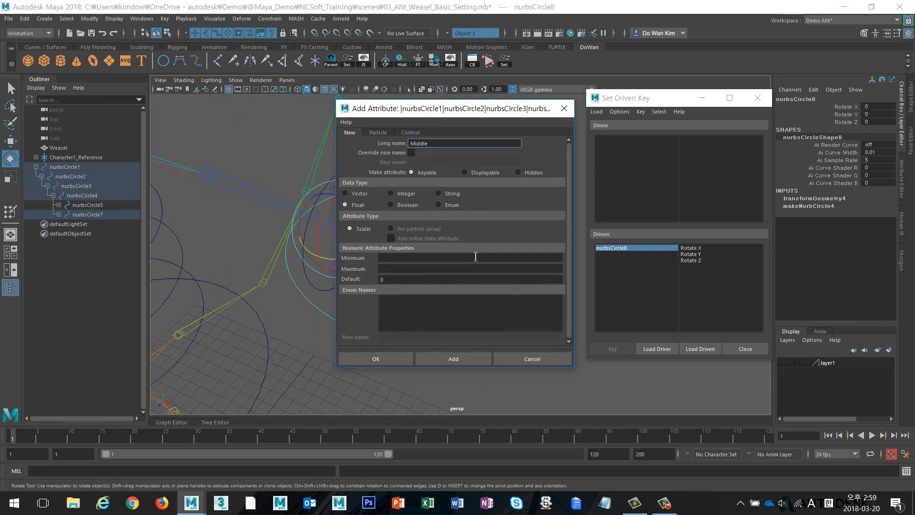
pyautogui.click(402, 260)
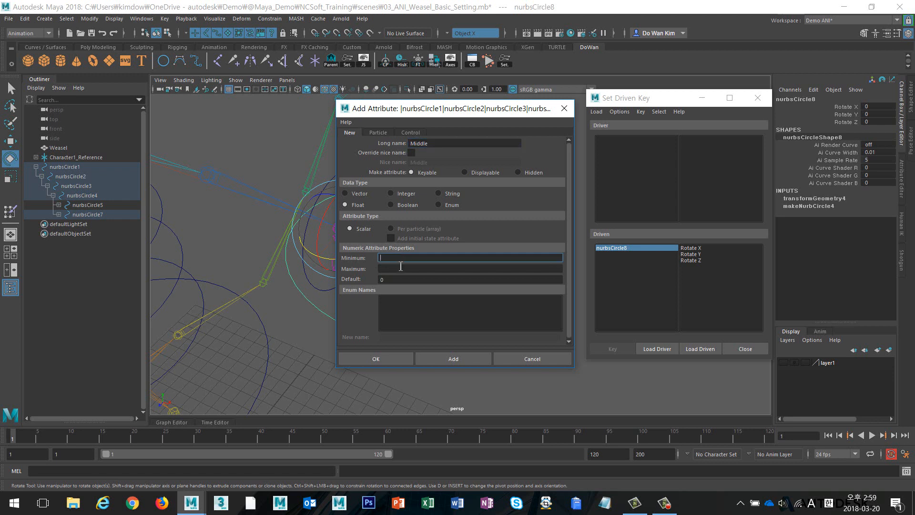
pyautogui.click(400, 269)
pyautogui.click(400, 258)
pyautogui.click(398, 270)
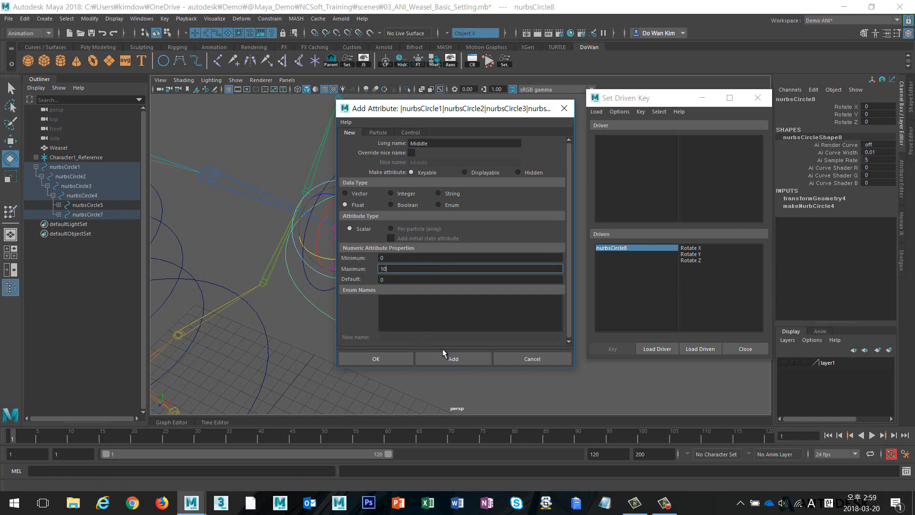
pyautogui.click(378, 361)
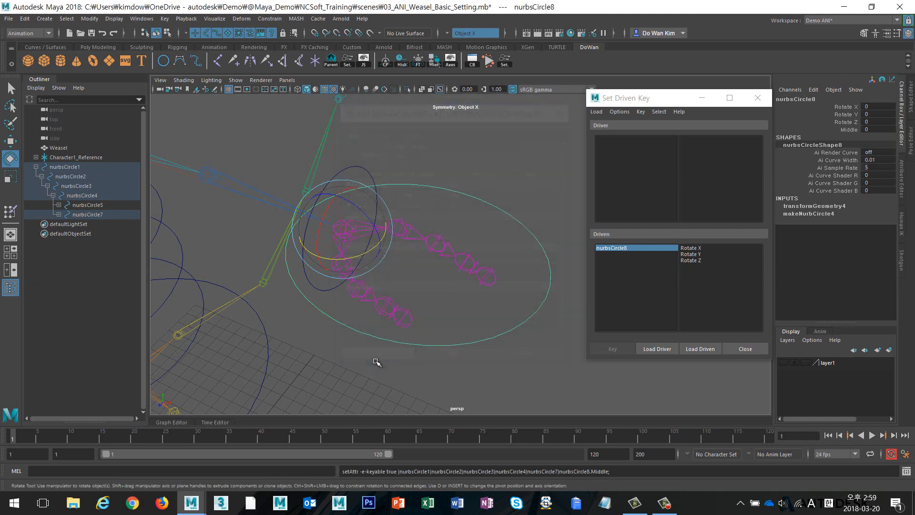
# - Try scrubbing the Middle channel, and load the reselected hand control nurbsCircle8 as the driver for the driven key
pyautogui.click(846, 130)
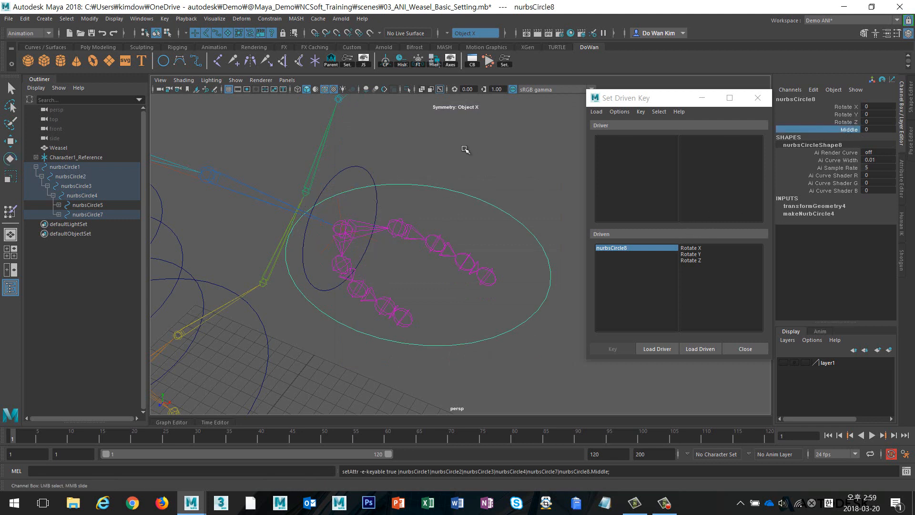
pyautogui.moveTo(395, 149); pyautogui.dragTo(363, 155, button='middle')
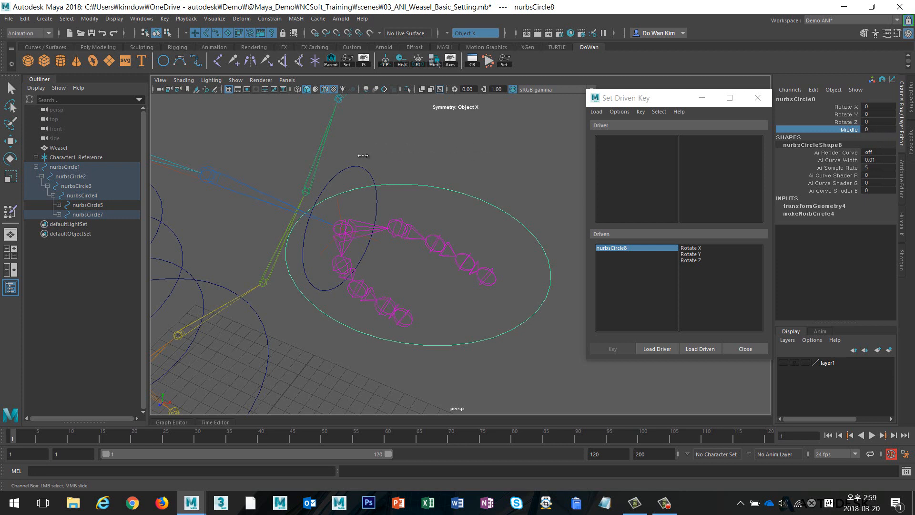
pyautogui.click(507, 154)
pyautogui.moveTo(506, 152); pyautogui.dragTo(487, 219)
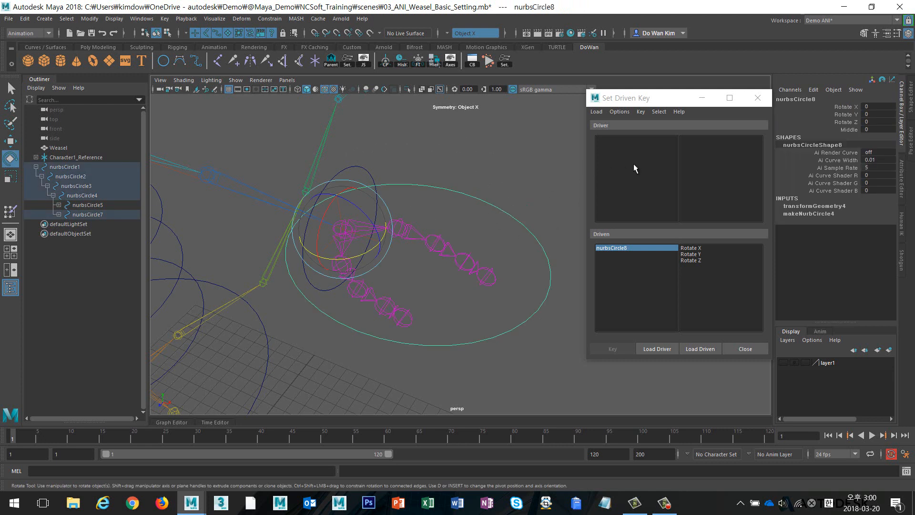
pyautogui.click(657, 349)
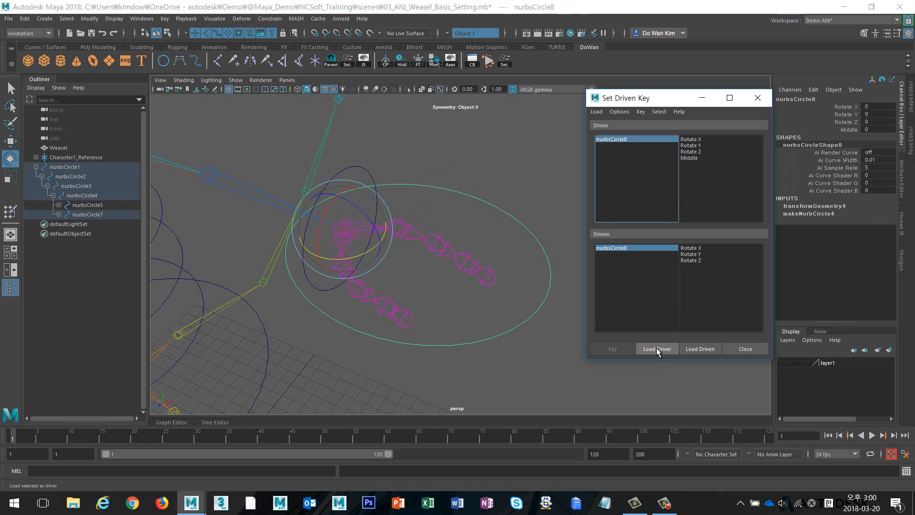
# - Load the left middle finger joints Character1_LeftHandMiddle1, 2 and 3 as the driven objects
pyautogui.click(447, 281)
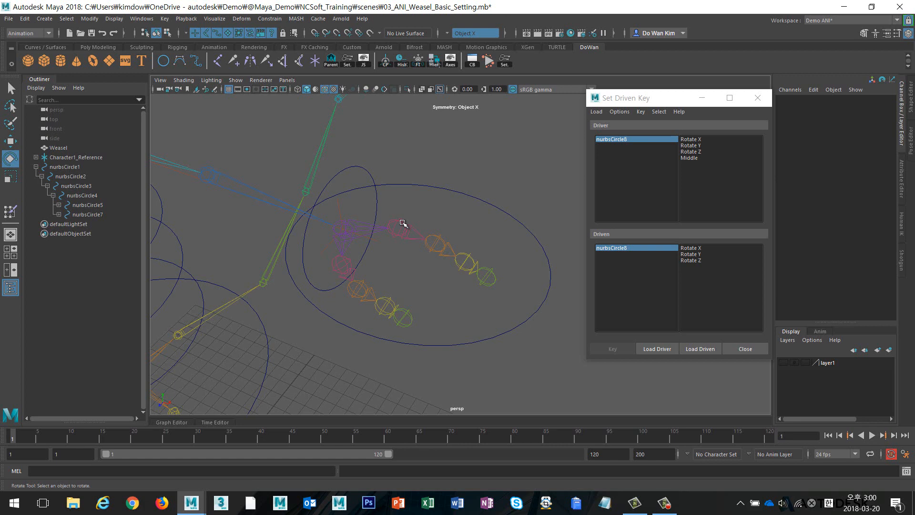
pyautogui.click(479, 267)
pyautogui.press('q')
pyautogui.keyDown('alt'); pyautogui.moveTo(429, 284); pyautogui.dragTo(646, 293, button='right'); pyautogui.keyUp('alt')
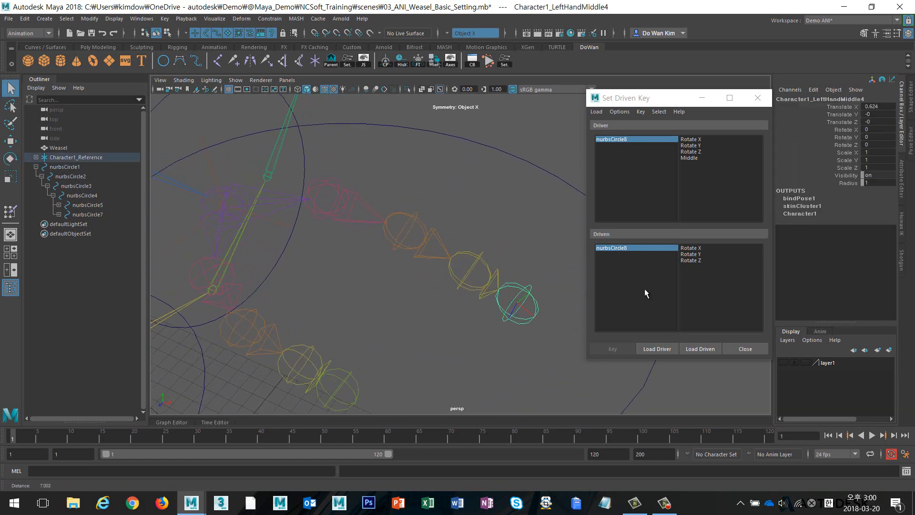
pyautogui.click(480, 293)
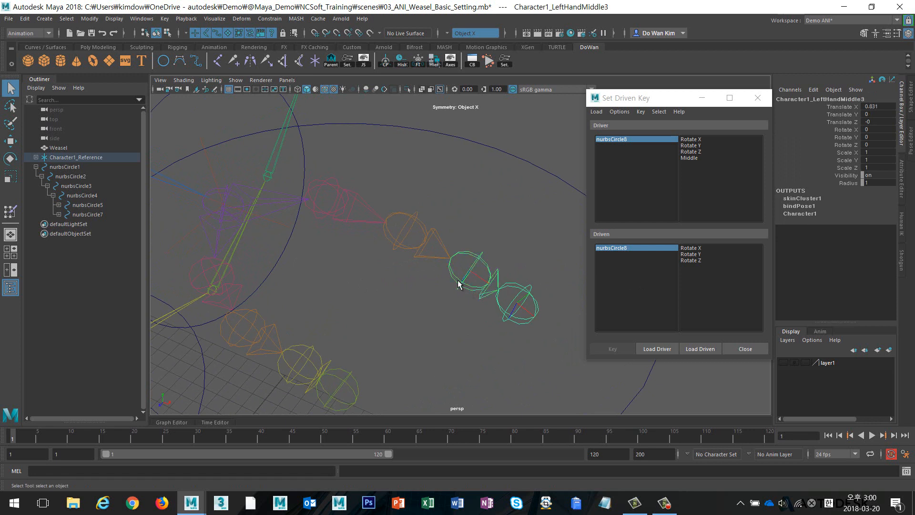
pyautogui.click(401, 215)
pyautogui.click(345, 217)
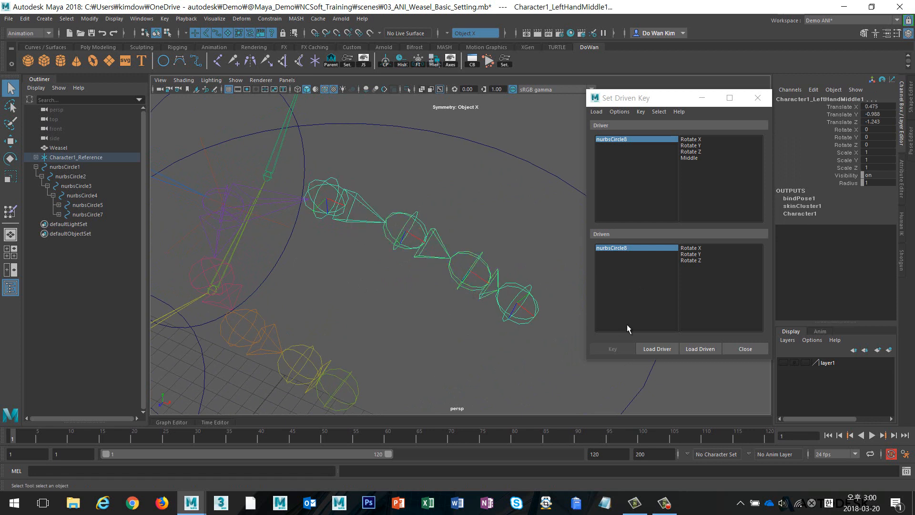
pyautogui.click(700, 349)
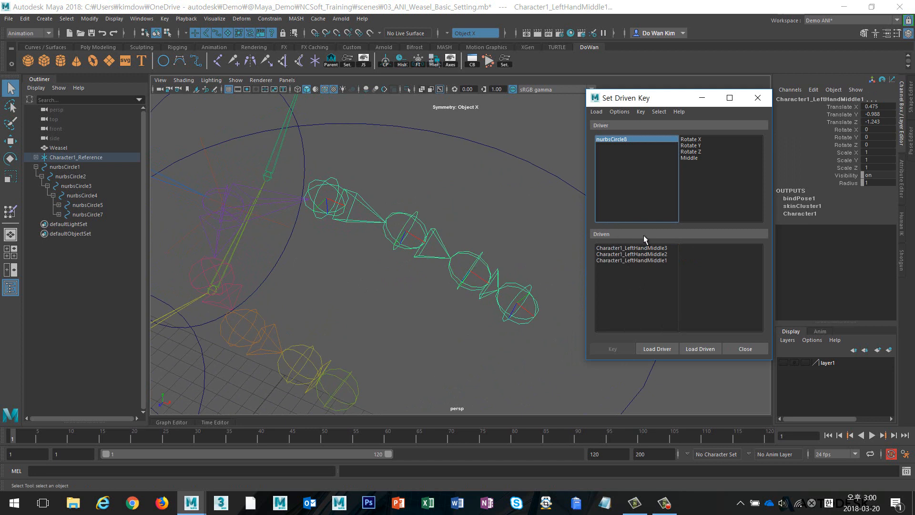
# - Choose nurbsCircle8's Middle attribute as the driver and select all three middle finger joints as driven
pyautogui.click(611, 139)
pyautogui.click(690, 158)
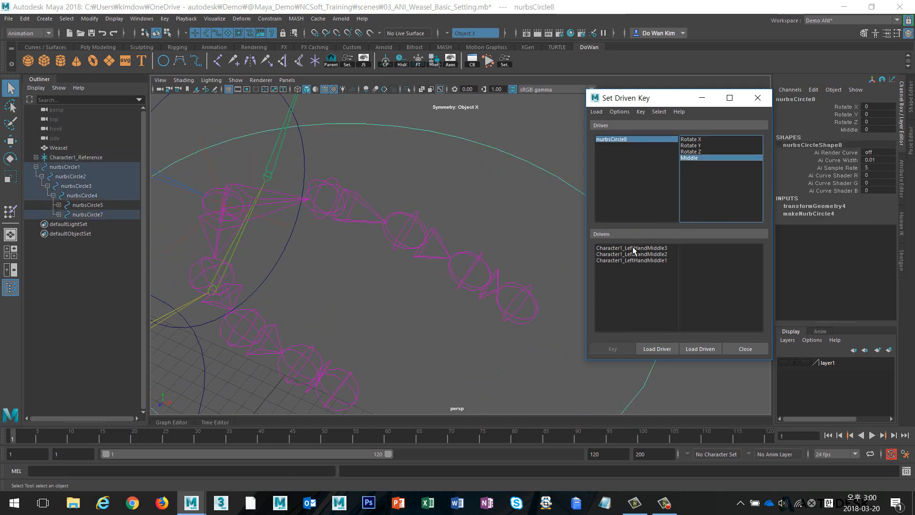
pyautogui.moveTo(633, 248); pyautogui.dragTo(639, 262)
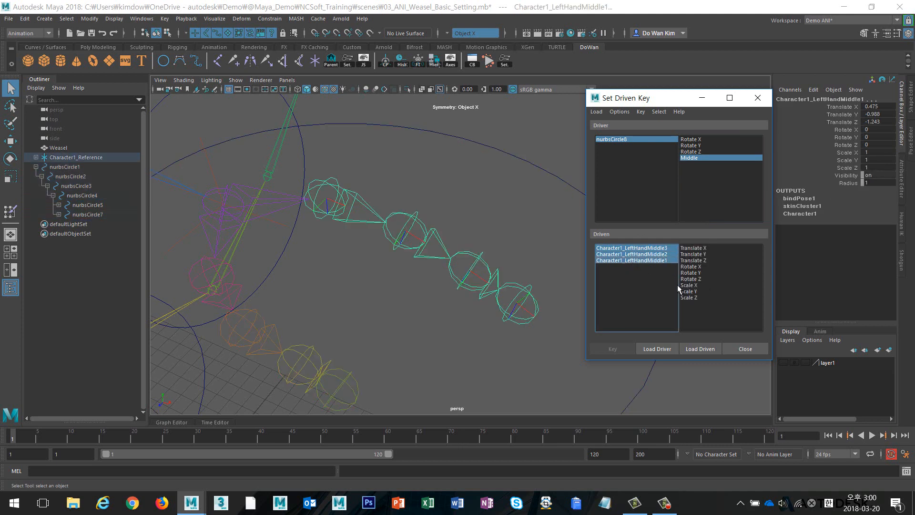
# - Try bending the middle finger joints with the Rotate tool to find the curl axis, undoing the test rotations
pyautogui.keyDown('alt'); pyautogui.moveTo(460, 282); pyautogui.dragTo(407, 276); pyautogui.keyUp('alt')
pyautogui.press('e')
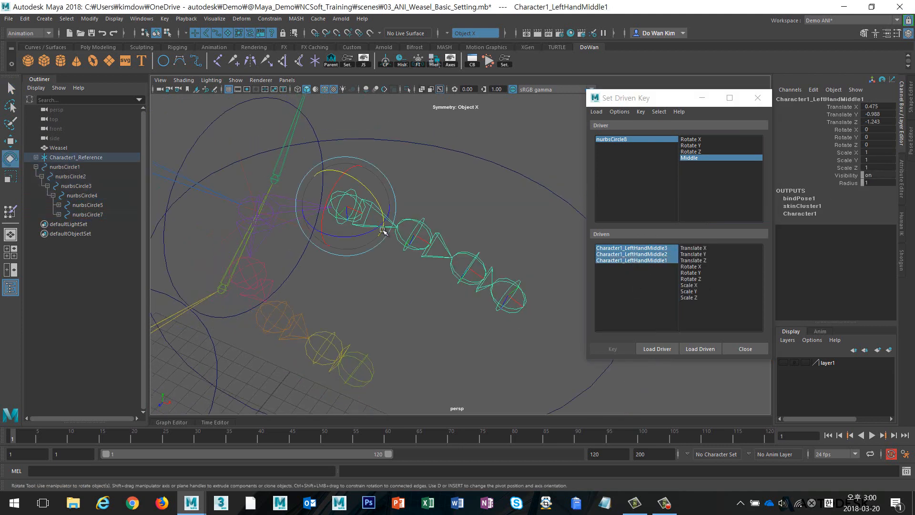
pyautogui.moveTo(376, 197); pyautogui.dragTo(496, 277)
pyautogui.hotkey('ctrl', 'z')
pyautogui.click(435, 254)
pyautogui.hotkey('ctrl', 'z')
pyautogui.click(494, 263)
pyautogui.hotkey('ctrl', 'z')
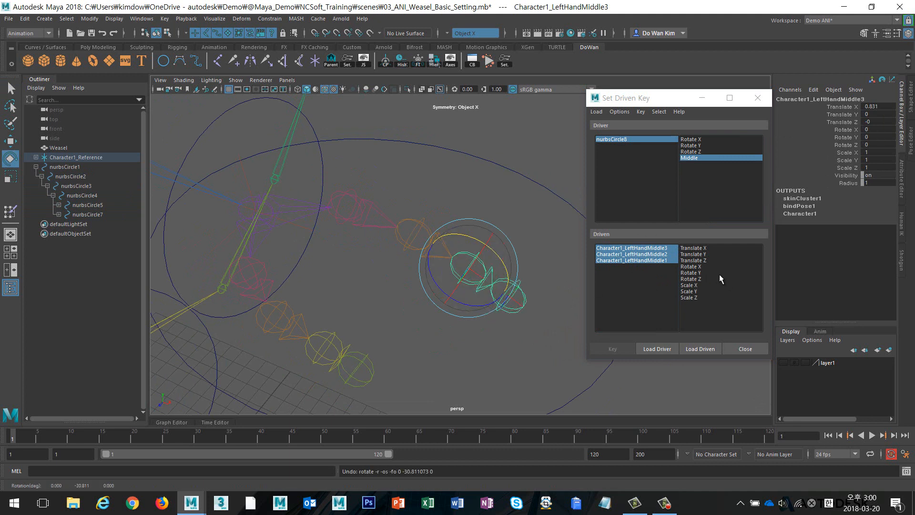
# - Key Rotate Y of the three middle finger joints against Middle at 0
pyautogui.click(719, 274)
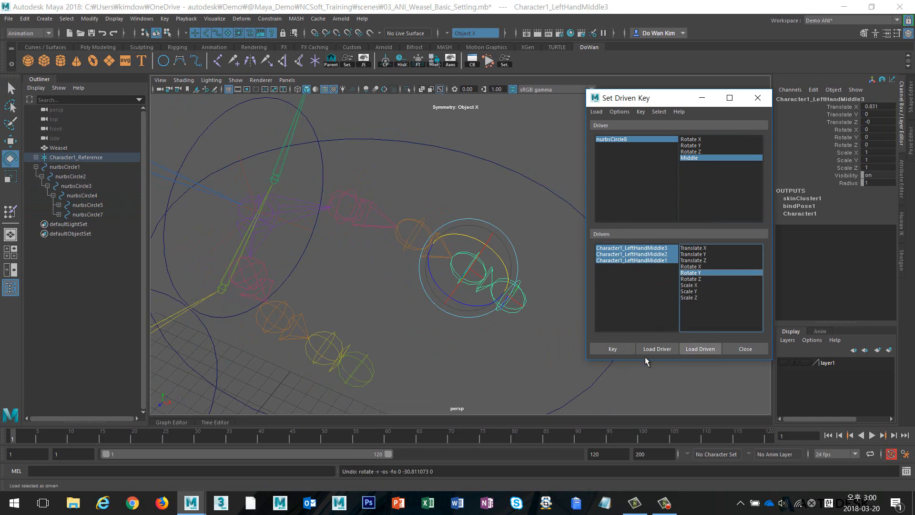
pyautogui.click(614, 349)
pyautogui.keyDown('alt'); pyautogui.moveTo(494, 332); pyautogui.dragTo(643, 165); pyautogui.keyUp('alt')
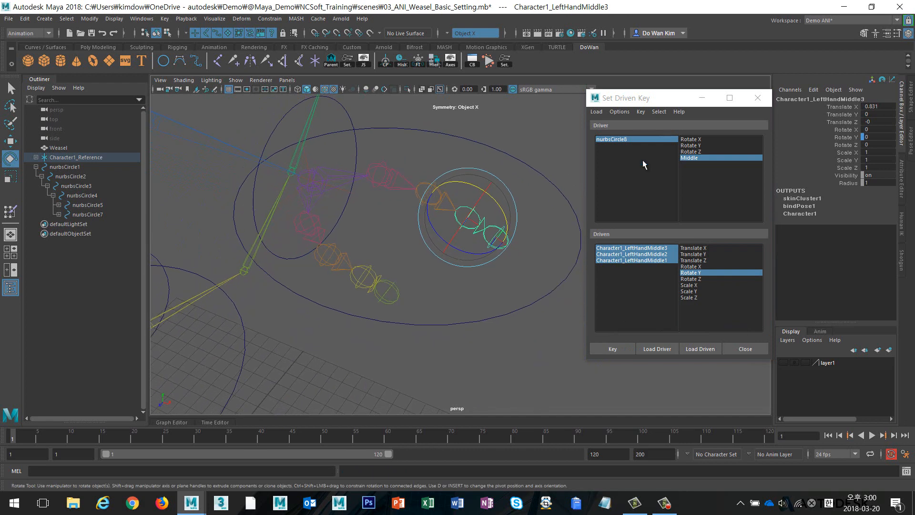
# - Set the Middle attribute of the hand control nurbsCircle8 to 10
pyautogui.click(648, 139)
pyautogui.click(835, 131)
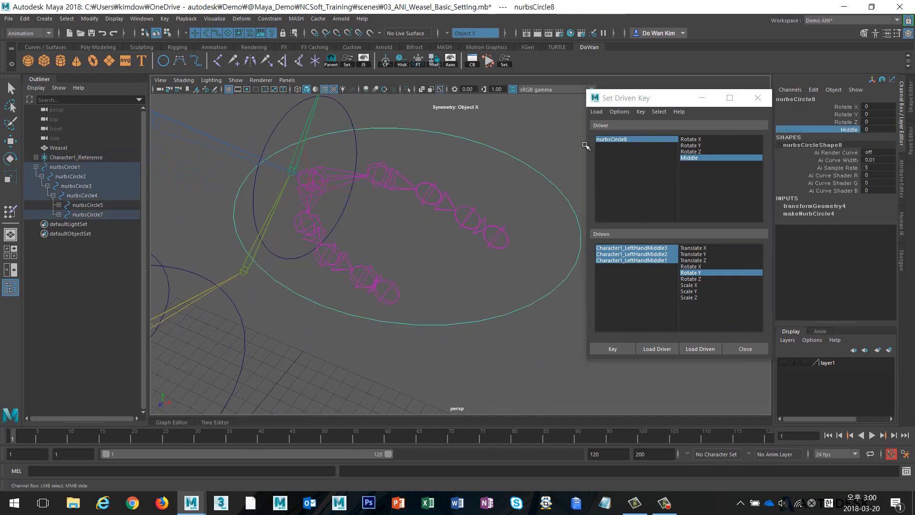
pyautogui.moveTo(508, 142); pyautogui.dragTo(772, 146, button='middle')
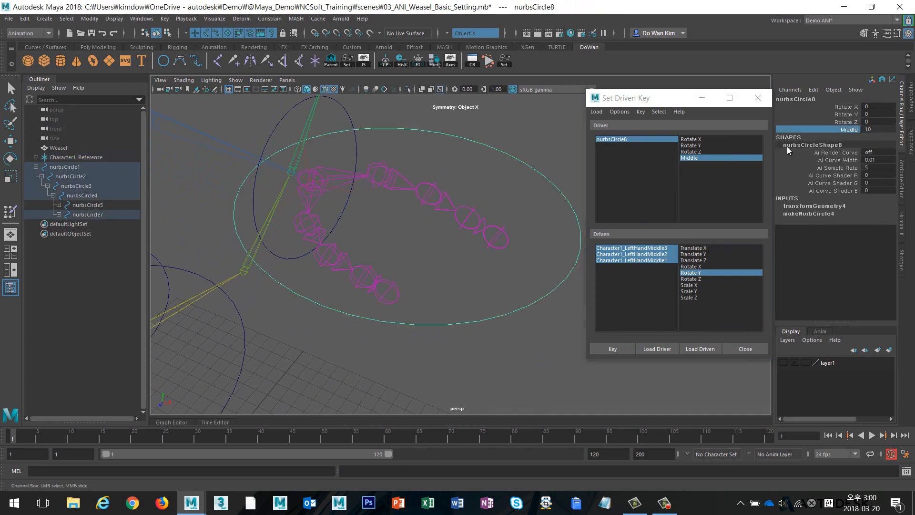
# - Curl the three middle finger joints to about -64.4 in Rotate Y, show the layer1 mesh, and set the driven key
pyautogui.click(644, 249)
pyautogui.press('e')
pyautogui.keyDown('shift'); pyautogui.click(639, 260); pyautogui.keyUp('shift')
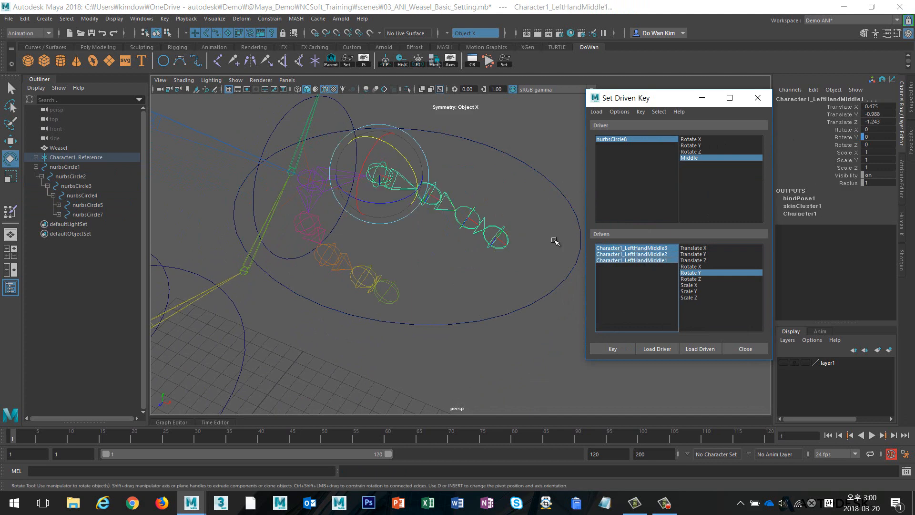
pyautogui.moveTo(406, 161); pyautogui.dragTo(406, 203)
pyautogui.click(783, 363)
pyautogui.keyDown('alt'); pyautogui.moveTo(358, 276); pyautogui.dragTo(512, 207); pyautogui.keyUp('alt')
pyautogui.click(614, 350)
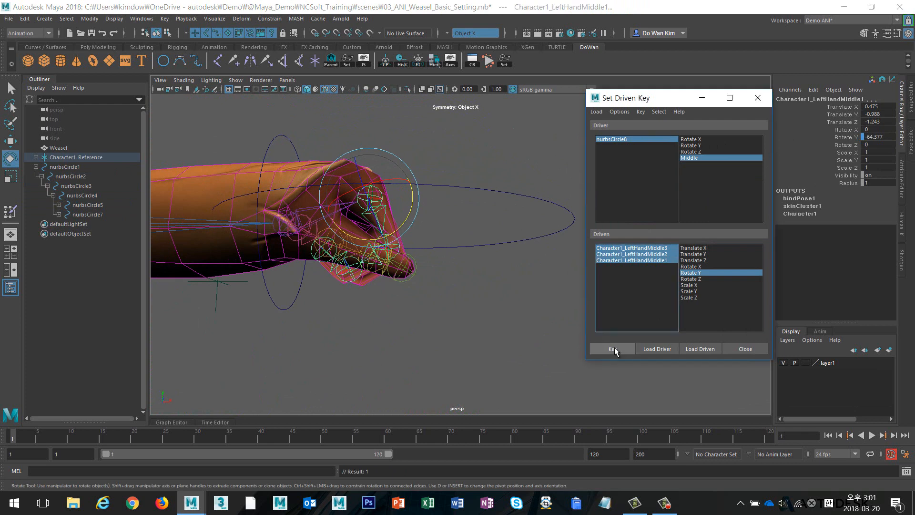
# - Test the driven finger curl by scrubbing the hand control's Middle channel back to 0
pyautogui.click(612, 139)
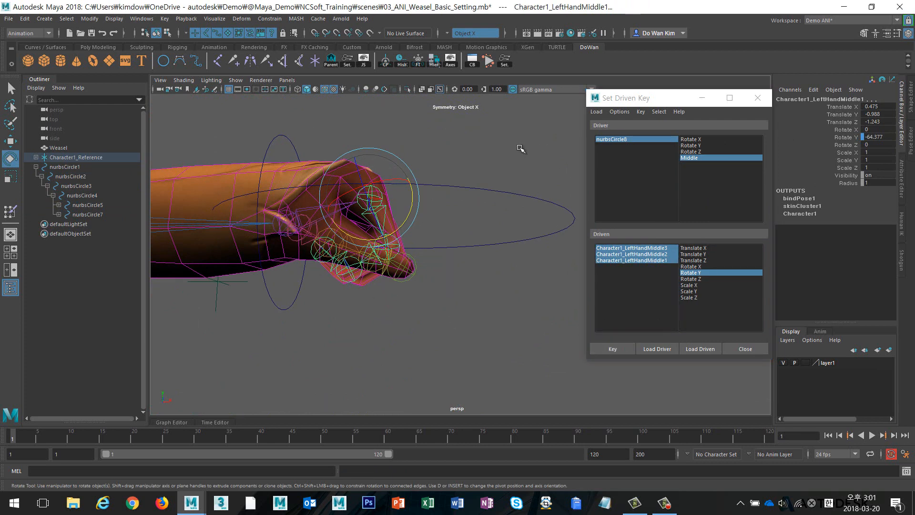
pyautogui.keyDown('alt'); pyautogui.moveTo(481, 162); pyautogui.dragTo(534, 201); pyautogui.keyUp('alt')
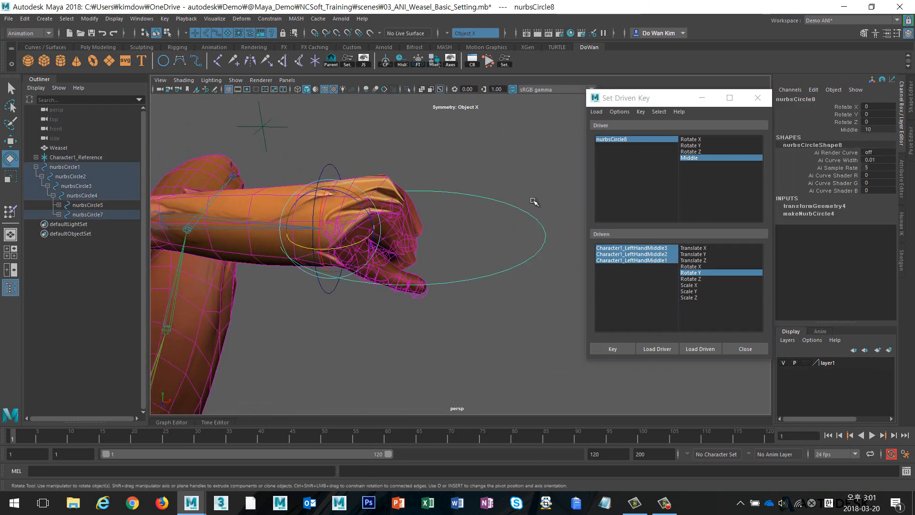
pyautogui.click(849, 130)
pyautogui.moveTo(535, 144); pyautogui.dragTo(475, 147, button='middle')
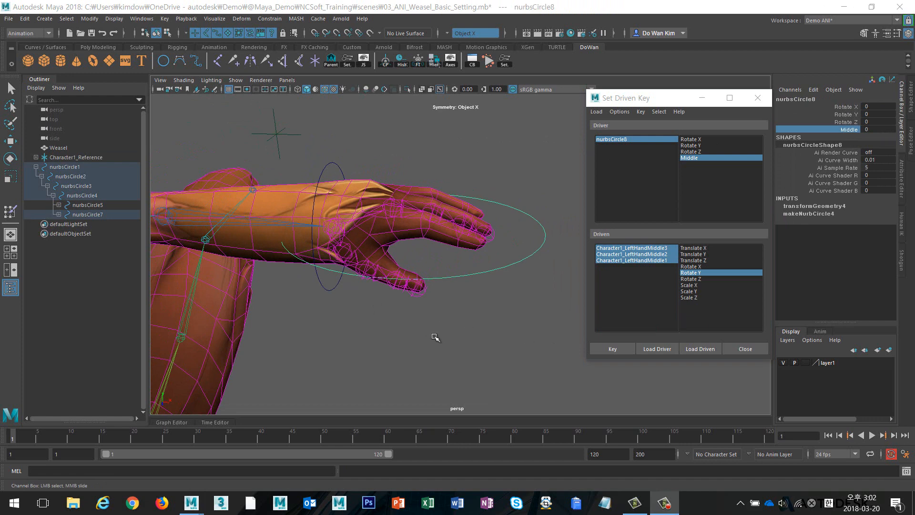
# - Add a keyable float attribute named Thumb to the hand control, with minimum 0, maximum 10 and default 0
pyautogui.keyDown('alt'); pyautogui.moveTo(434, 333); pyautogui.dragTo(473, 337, button='middle'); pyautogui.keyUp('alt')
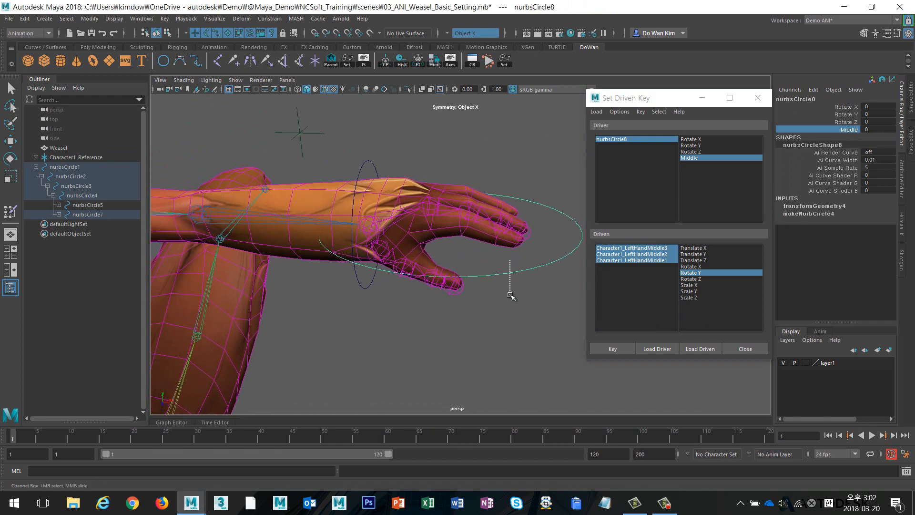
pyautogui.click(90, 18)
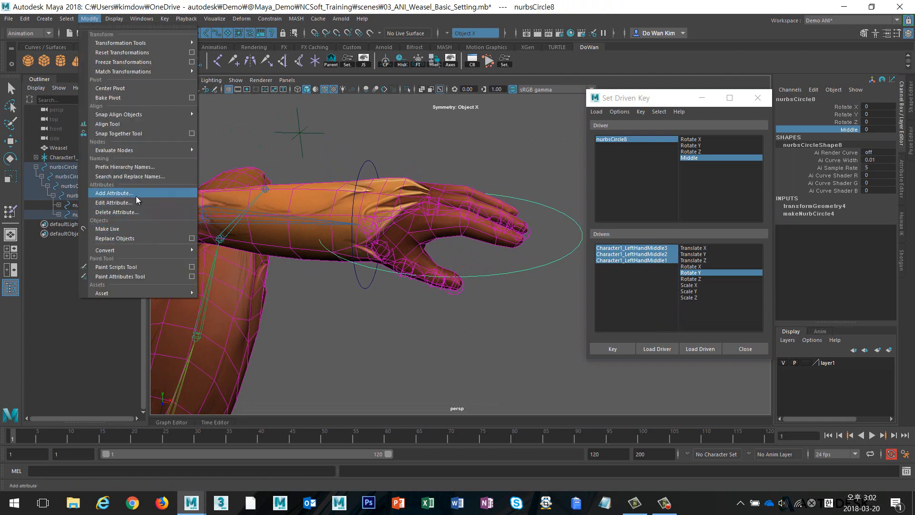
pyautogui.click(114, 193)
pyautogui.click(402, 209)
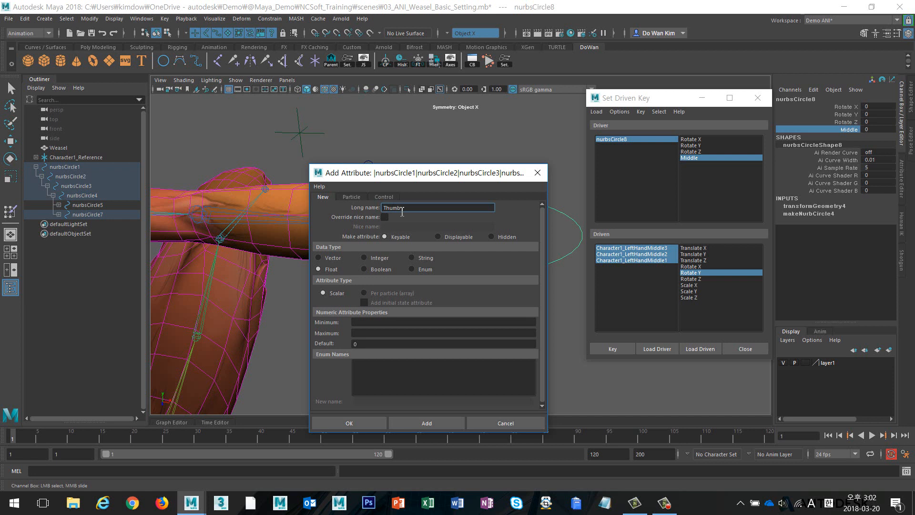
pyautogui.click(377, 323)
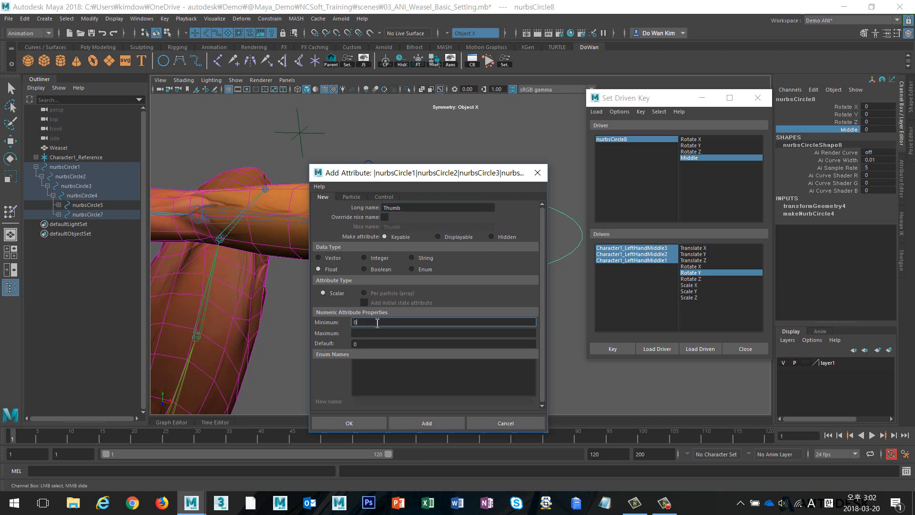
pyautogui.press('Tab')
pyautogui.write('1')
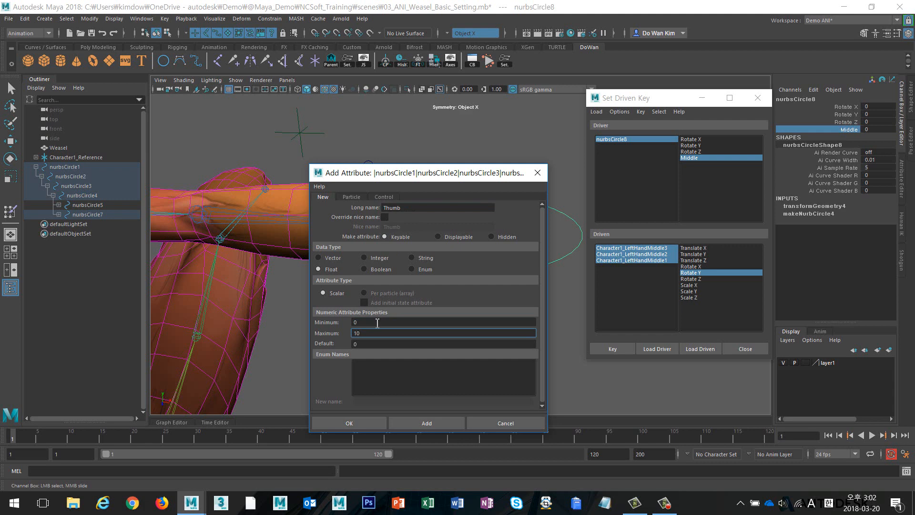
pyautogui.click(349, 423)
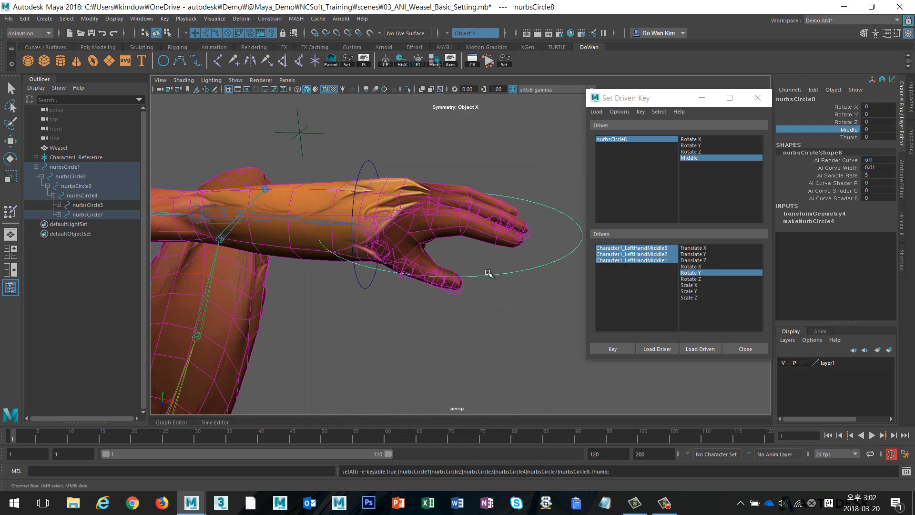
# - Reload nurbsCircle8 as the driver and load the left thumb joints Character1_LeftHandThumb1, 2 and 3 as driven
pyautogui.keyDown('alt'); pyautogui.moveTo(486, 272); pyautogui.dragTo(509, 288); pyautogui.keyUp('alt')
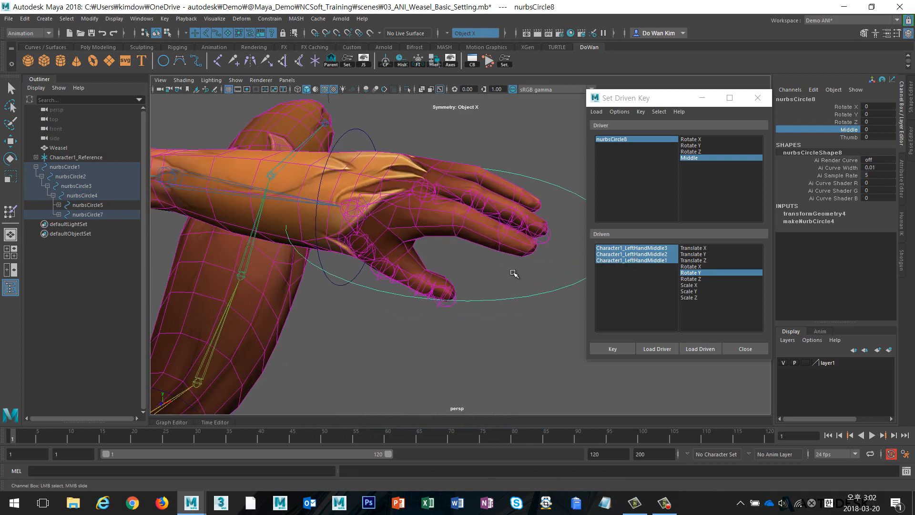
pyautogui.click(662, 350)
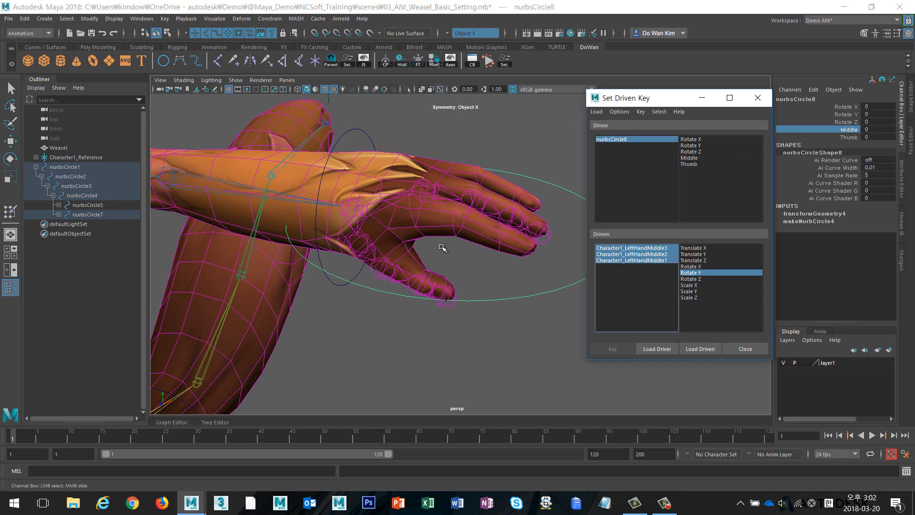
pyautogui.keyDown('alt'); pyautogui.moveTo(443, 247); pyautogui.dragTo(459, 271); pyautogui.keyUp('alt')
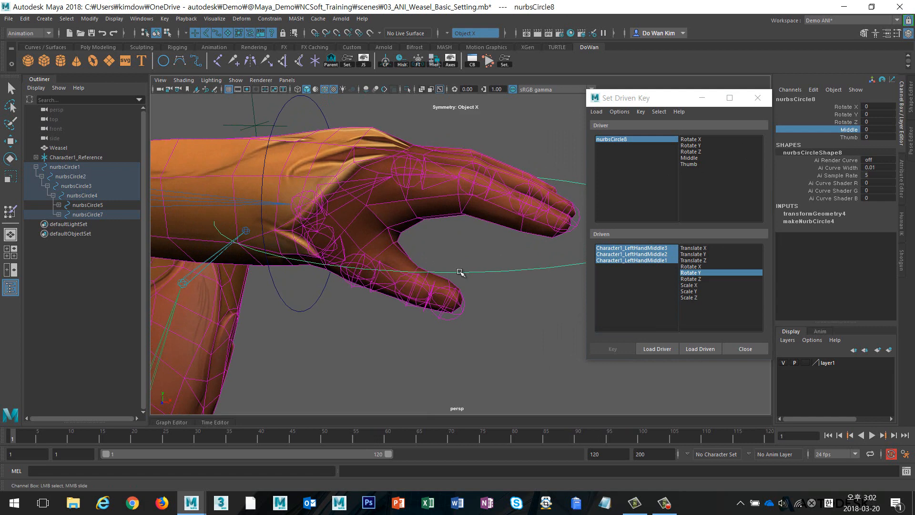
pyautogui.click(421, 277)
pyautogui.press('e')
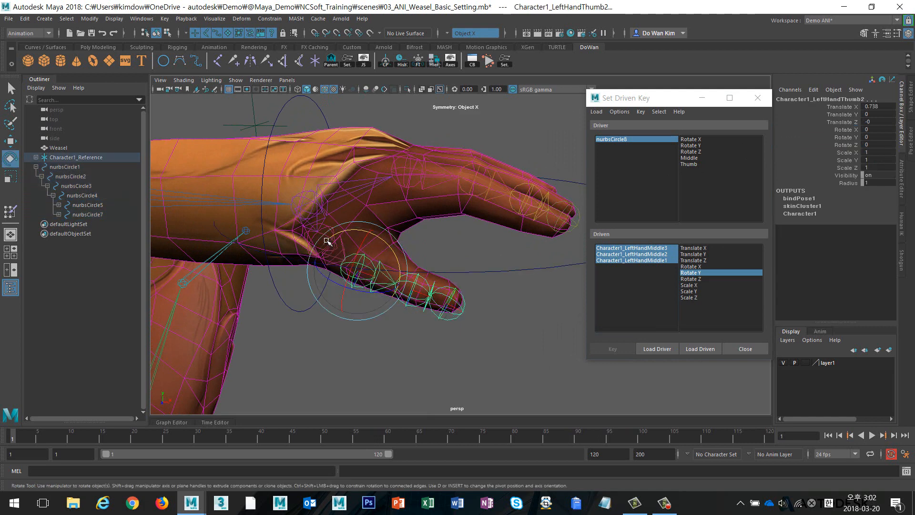
pyautogui.press('q')
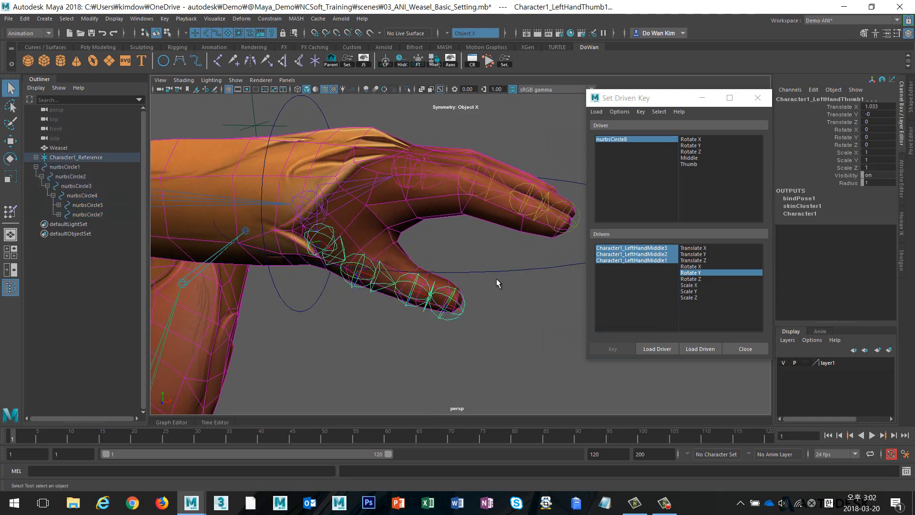
pyautogui.click(700, 349)
# - Reselect the hand control and set its Middle attribute to 10 to curl the fingers around the thumb
pyautogui.keyDown('alt'); pyautogui.moveTo(446, 294); pyautogui.dragTo(429, 308); pyautogui.keyUp('alt')
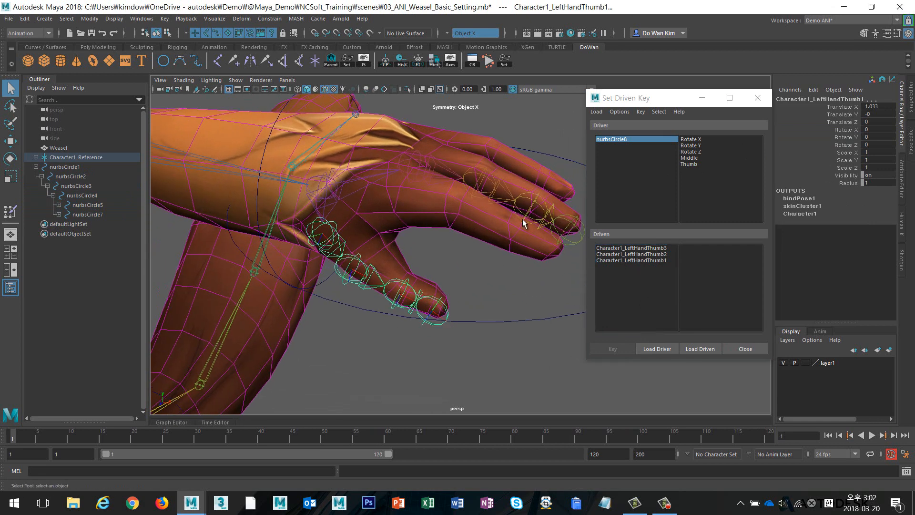
pyautogui.moveTo(566, 169); pyautogui.dragTo(590, 112)
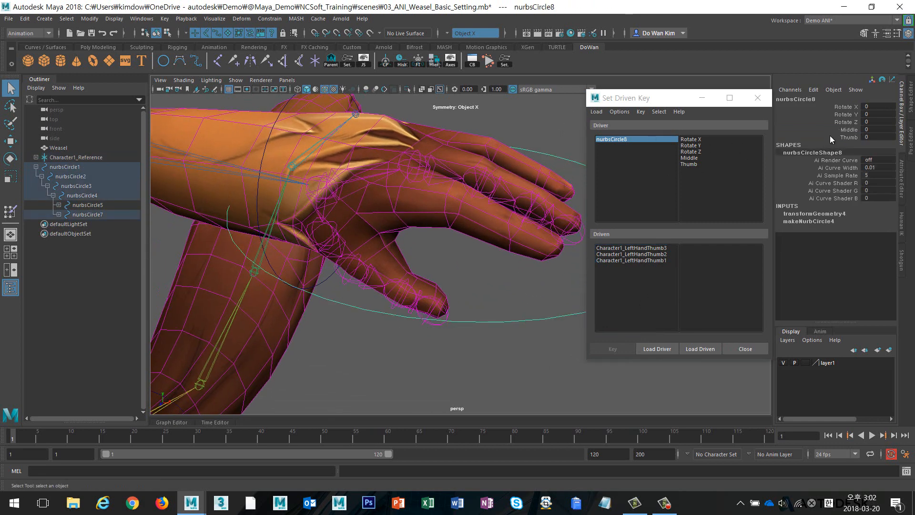
pyautogui.click(842, 129)
pyautogui.moveTo(517, 186); pyautogui.dragTo(580, 191, button='middle')
pyautogui.keyDown('alt'); pyautogui.moveTo(501, 210); pyautogui.dragTo(568, 198, button='middle'); pyautogui.keyUp('alt')
pyautogui.keyDown('alt'); pyautogui.moveTo(514, 206); pyautogui.dragTo(551, 204, button='right'); pyautogui.keyUp('alt')
# - Select all three thumb joints as driven and choose Thumb as the driver attribute
pyautogui.moveTo(631, 248); pyautogui.dragTo(635, 262)
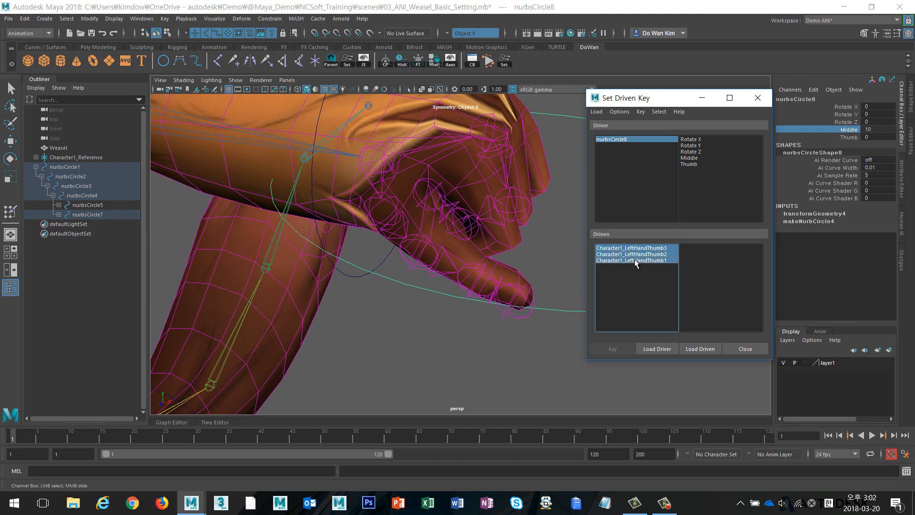
pyautogui.click(692, 163)
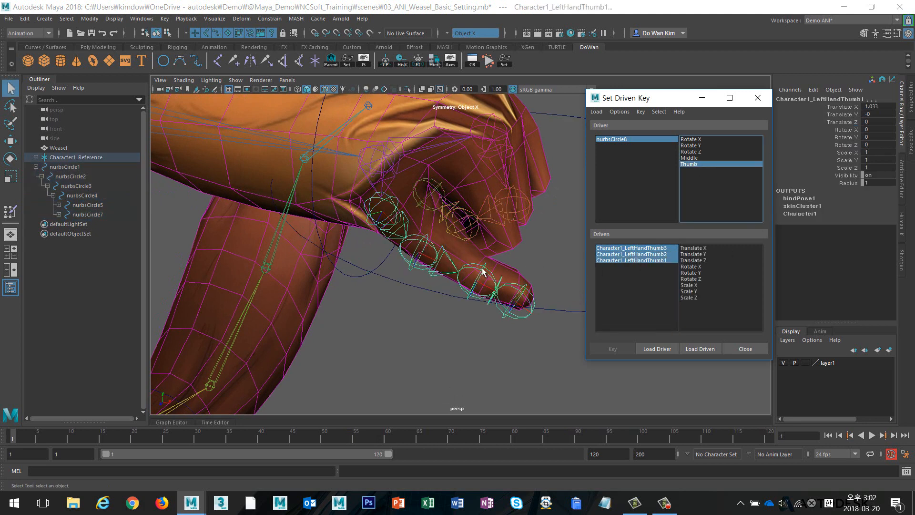
# - Try rotating the three thumb joints by about -36.5 in Z, and undo the rotation
pyautogui.press('e')
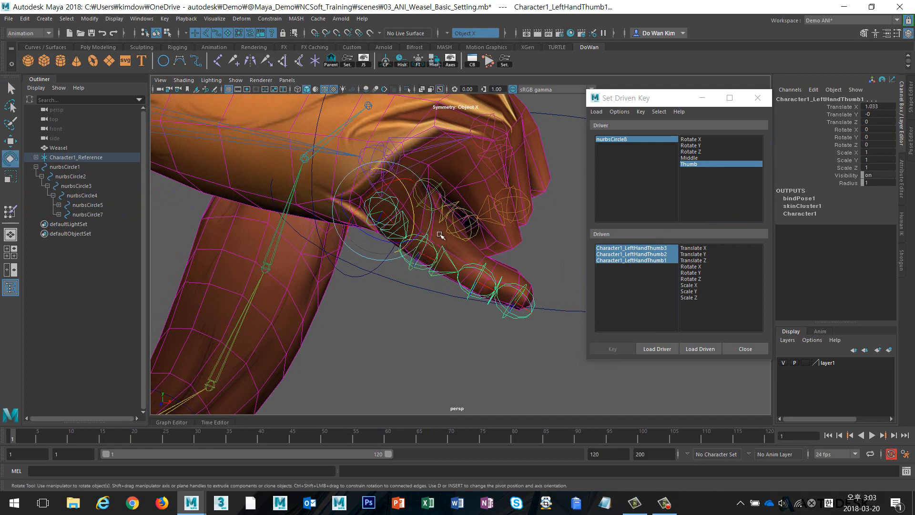
pyautogui.moveTo(382, 237); pyautogui.dragTo(394, 239)
pyautogui.keyDown('alt'); pyautogui.moveTo(435, 315); pyautogui.dragTo(443, 243); pyautogui.keyUp('alt')
pyautogui.hotkey('ctrl', 'z')
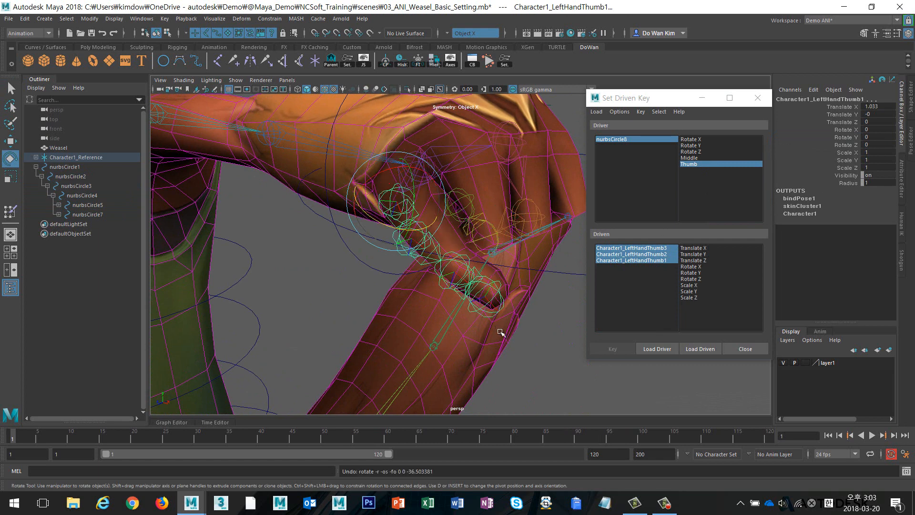
# - Try rotating only the second left thumb joint, and undo the rotation
pyautogui.click(517, 362)
pyautogui.keyDown('alt'); pyautogui.moveTo(448, 315); pyautogui.dragTo(454, 299); pyautogui.keyUp('alt')
pyautogui.click(419, 275)
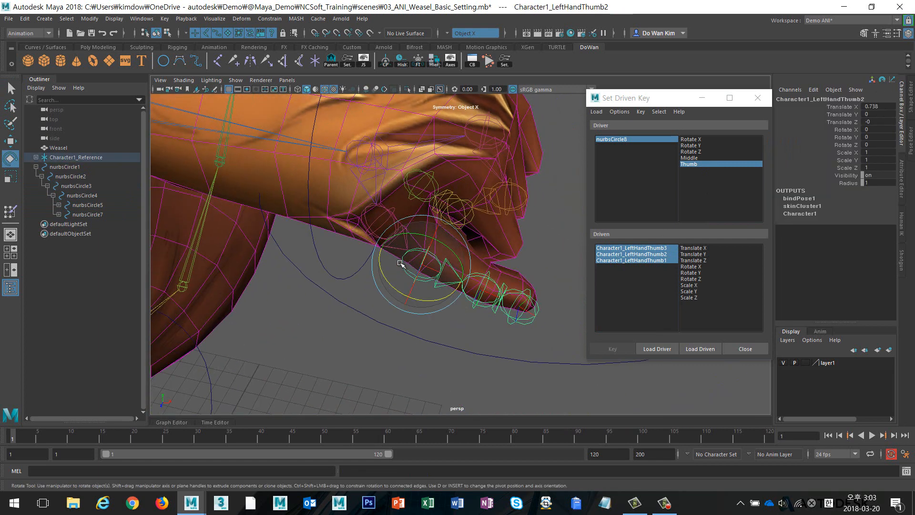
pyautogui.moveTo(386, 278); pyautogui.dragTo(481, 294)
pyautogui.hotkey('ctrl', 'z')
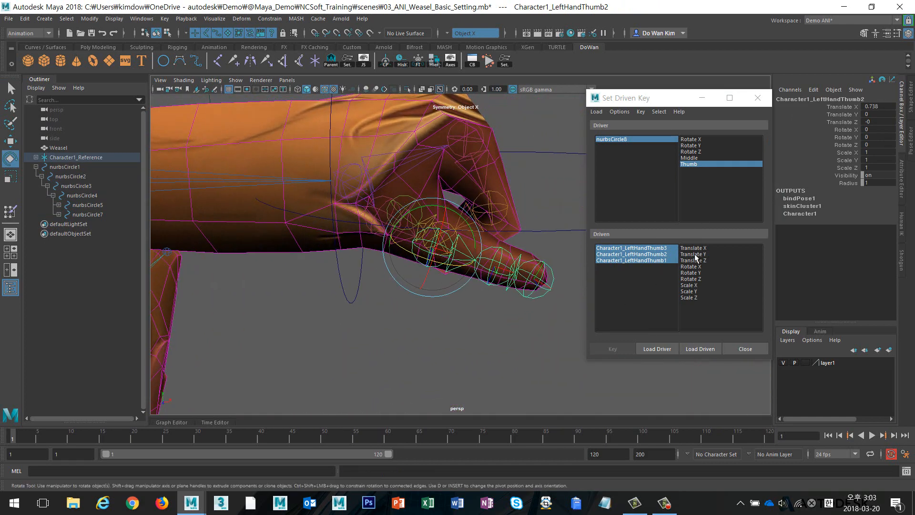
# - Choose Rotate Z as the driven attribute of the three thumb joints and key it against the current Thumb value
pyautogui.click(702, 278)
pyautogui.keyDown('alt'); pyautogui.moveTo(495, 298); pyautogui.dragTo(473, 311); pyautogui.keyUp('alt')
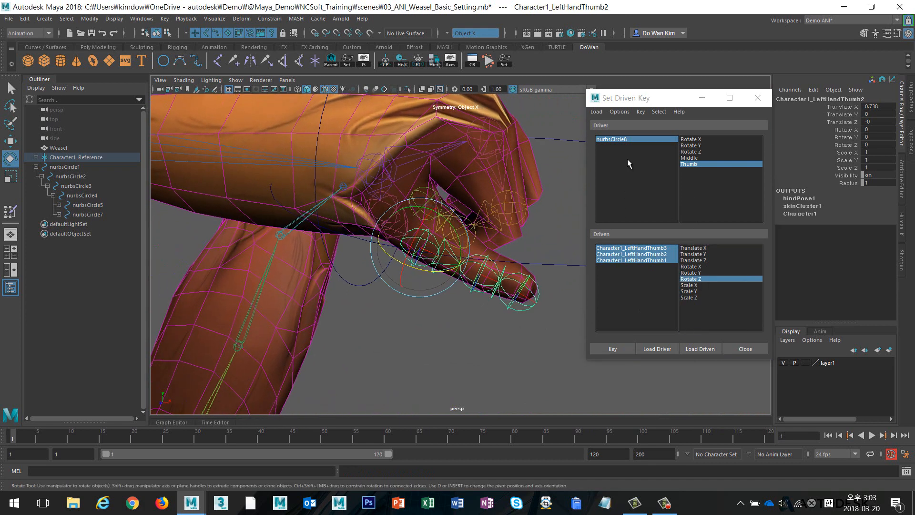
pyautogui.click(621, 348)
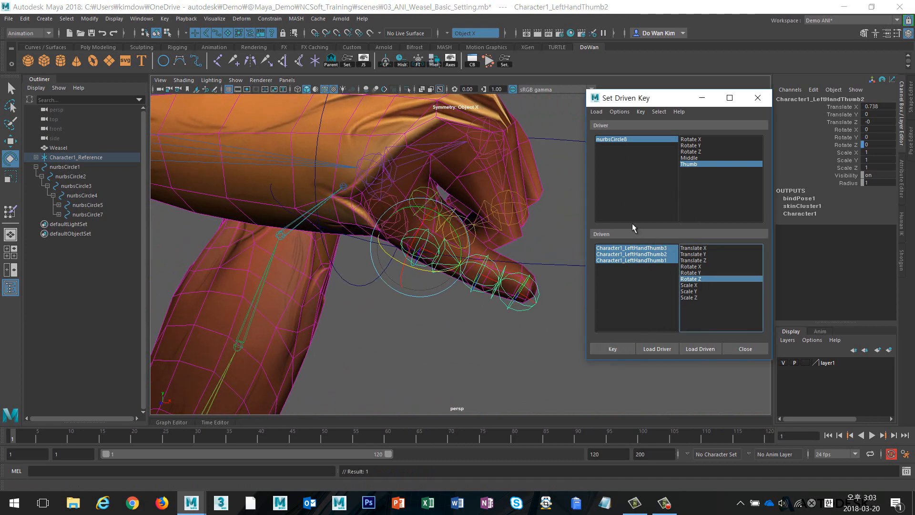
# - Set the hand control's Thumb attribute to 10 and select the three driven thumb joints
pyautogui.click(640, 138)
pyautogui.click(847, 137)
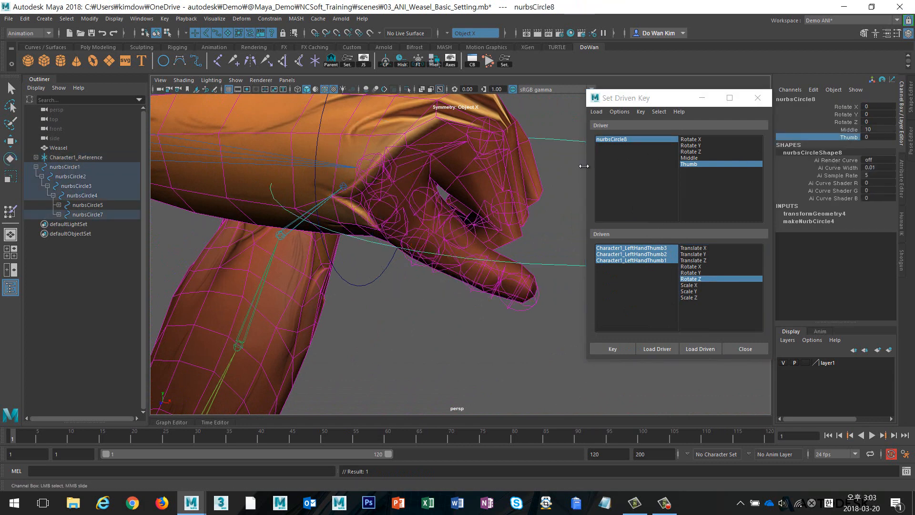
pyautogui.moveTo(496, 169); pyautogui.dragTo(626, 171, button='middle')
pyautogui.moveTo(635, 247); pyautogui.dragTo(635, 262)
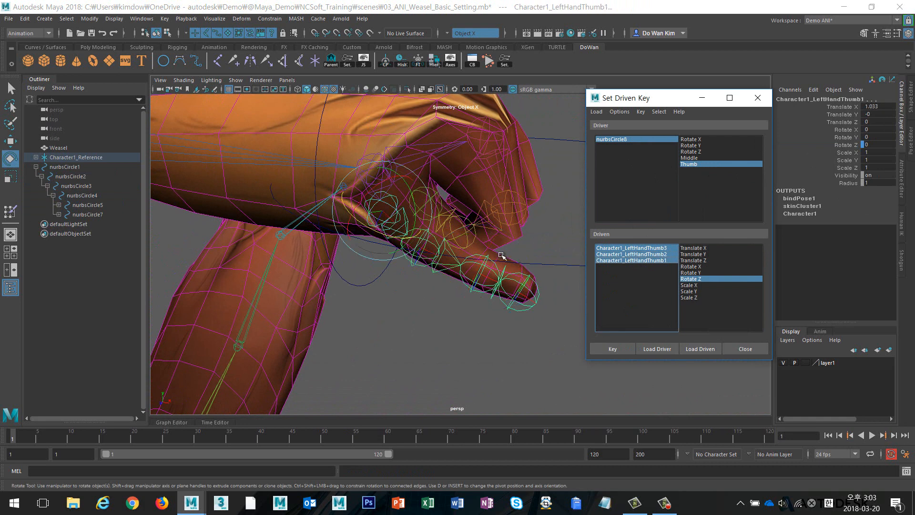
# - Curl the thumb joints in Z, with the base joint at -7.089 and the second joint at -13.852, and set the driven key
pyautogui.keyDown('alt'); pyautogui.moveTo(501, 254); pyautogui.dragTo(541, 276); pyautogui.keyUp('alt')
pyautogui.click(423, 262)
pyautogui.click(491, 260)
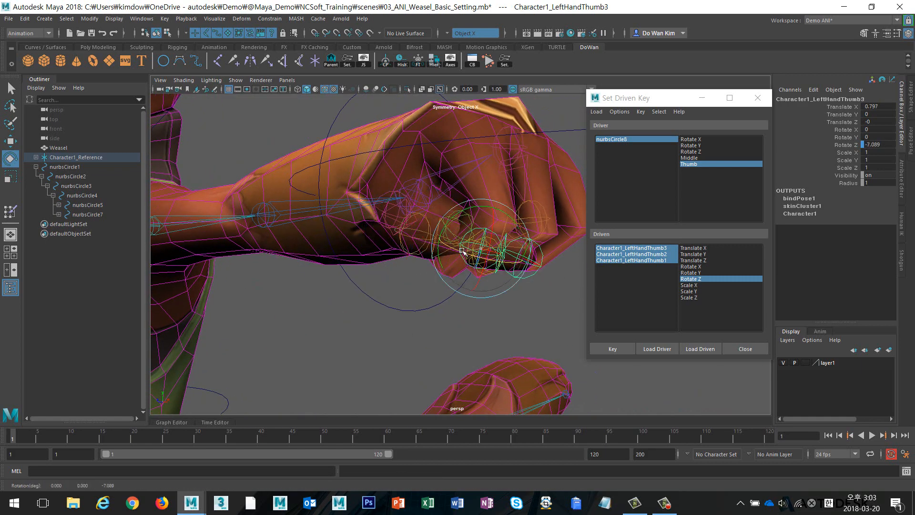
pyautogui.moveTo(461, 251); pyautogui.dragTo(477, 239)
pyautogui.click(401, 251)
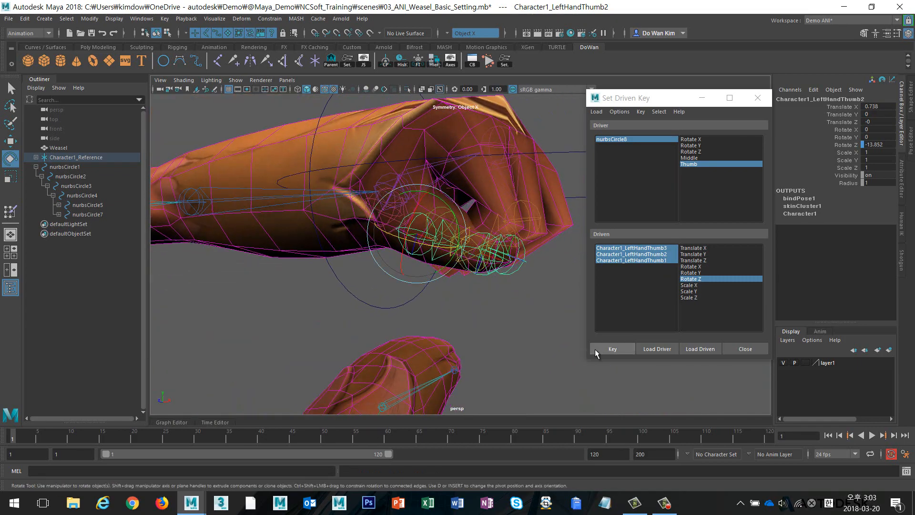
pyautogui.click(596, 349)
# - Try adjusting the thumb's base joint, and undo the change
pyautogui.keyDown('alt'); pyautogui.moveTo(472, 292); pyautogui.dragTo(513, 302); pyautogui.keyUp('alt')
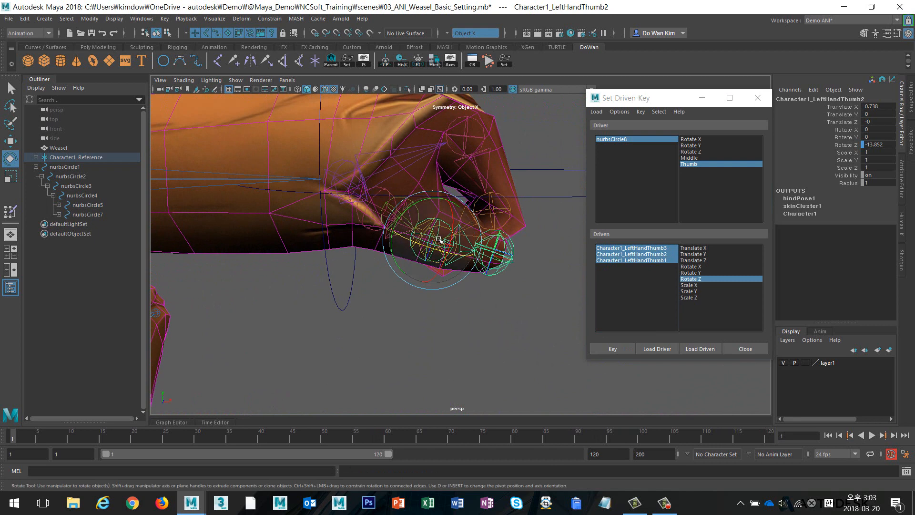
pyautogui.keyDown('alt'); pyautogui.moveTo(439, 239); pyautogui.dragTo(535, 257); pyautogui.keyUp('alt')
pyautogui.click(380, 217)
pyautogui.hotkey('ctrl', 'z')
# - Set the Thumb attribute to 0, load only Character1_LeftHandThumb1 as driven, and key its Rotate Y
pyautogui.click(641, 141)
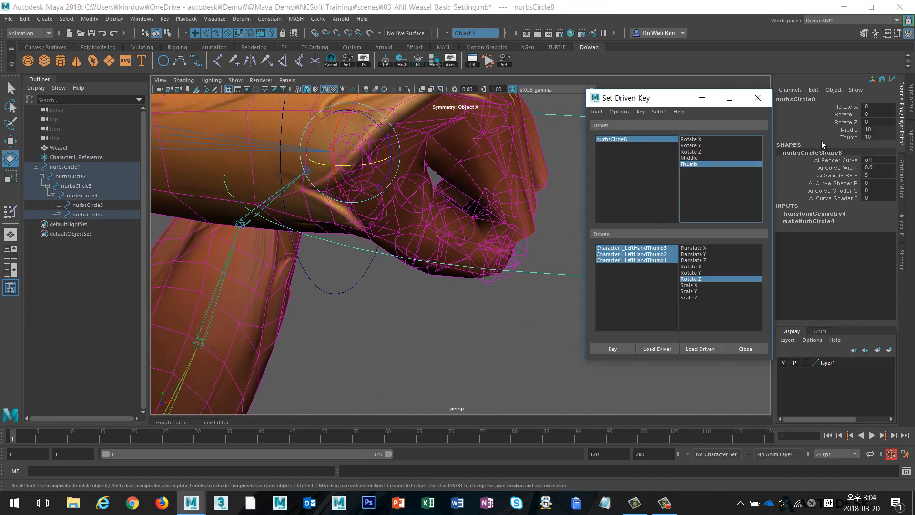
pyautogui.click(849, 137)
pyautogui.moveTo(532, 176); pyautogui.dragTo(464, 175, button='middle')
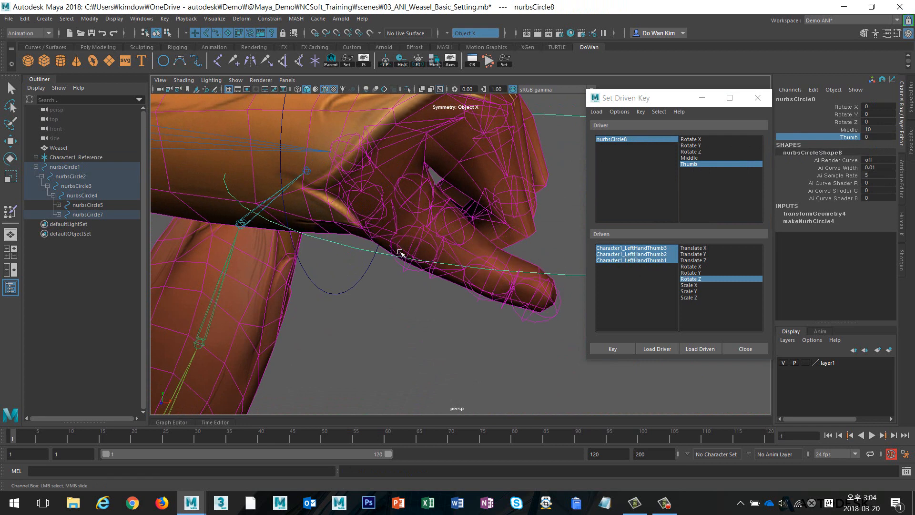
pyautogui.click(381, 230)
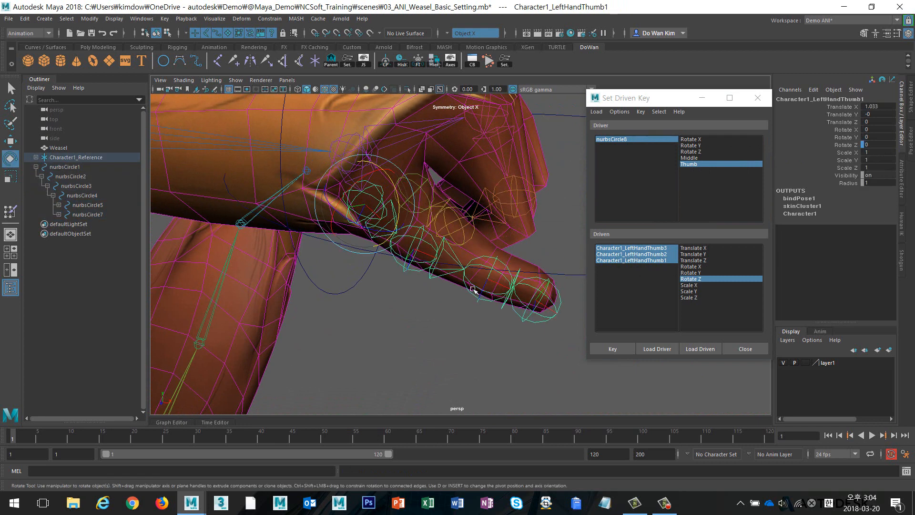
pyautogui.click(688, 348)
pyautogui.click(691, 272)
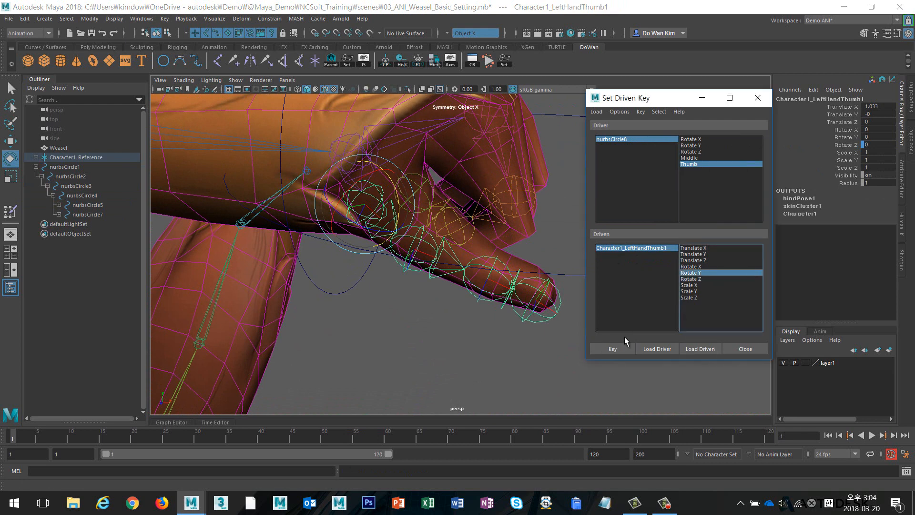
pyautogui.click(613, 348)
# - Set the Thumb attribute to 10, rotate the thumb's base joint in Y, and set the driven key
pyautogui.click(622, 139)
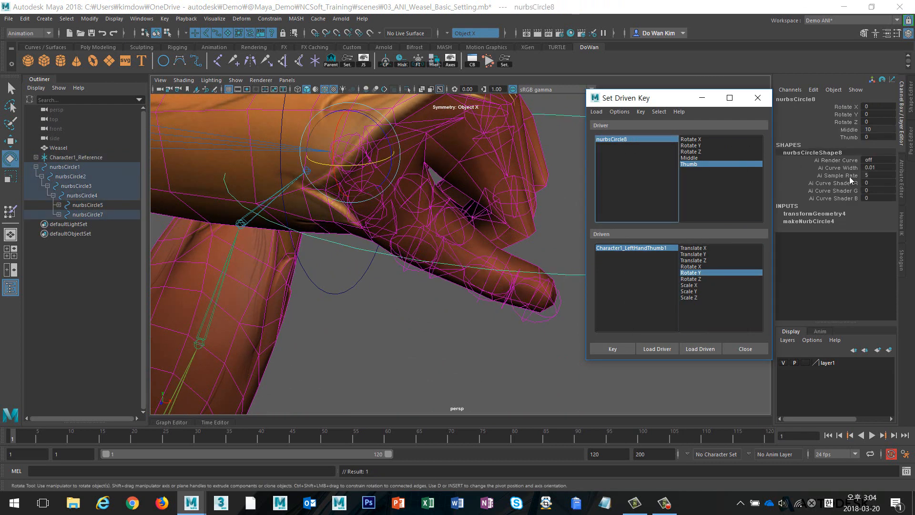
pyautogui.click(845, 138)
pyautogui.moveTo(538, 234); pyautogui.dragTo(620, 238, button='middle')
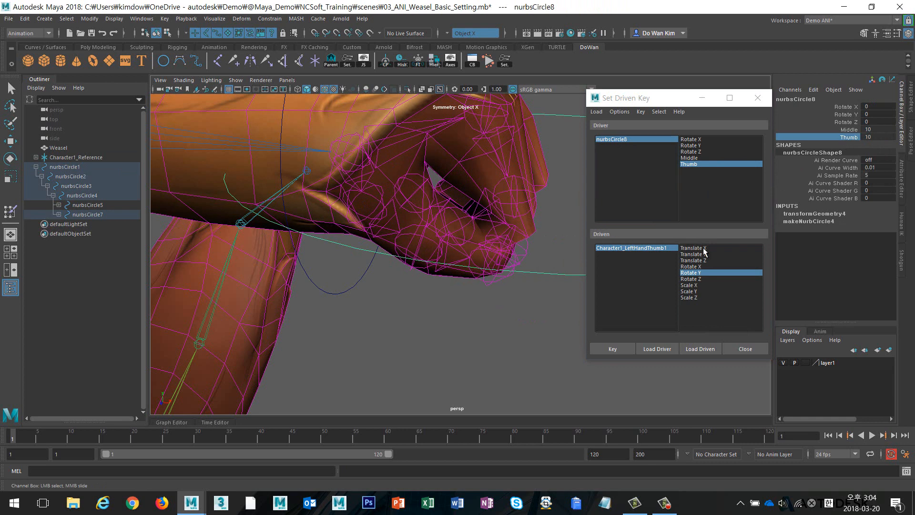
pyautogui.click(660, 253)
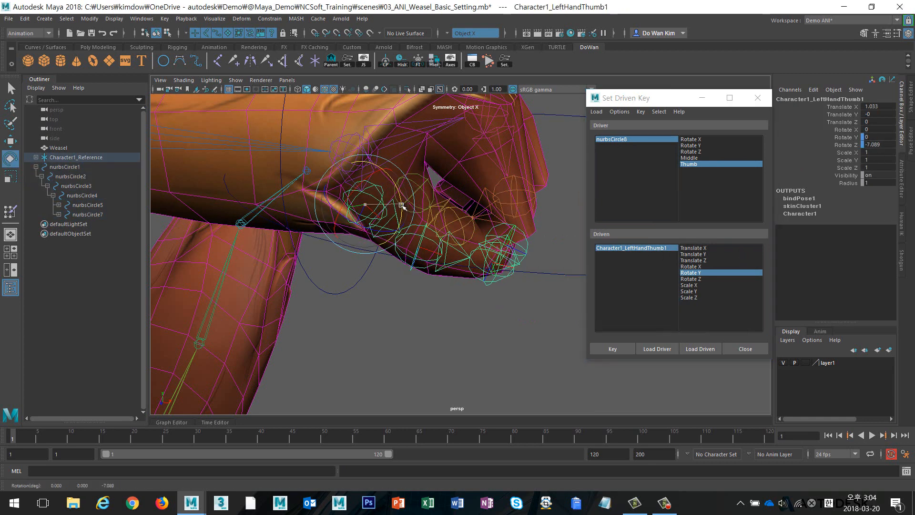
pyautogui.press('e')
pyautogui.moveTo(402, 215); pyautogui.dragTo(477, 243)
pyautogui.click(606, 348)
# - Select the hand control and set its Middle and Thumb attributes together to 0 to open the hand
pyautogui.click(619, 139)
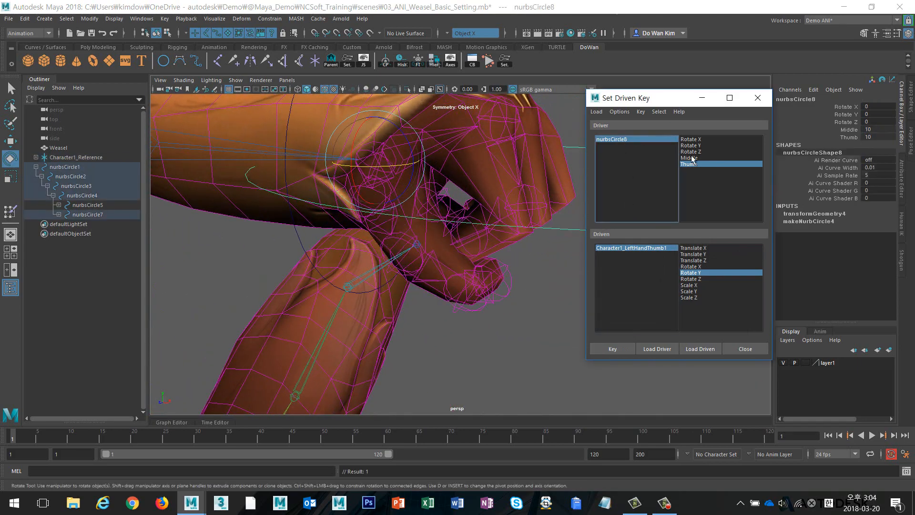
pyautogui.moveTo(850, 133); pyautogui.dragTo(851, 138)
pyautogui.moveTo(548, 291); pyautogui.dragTo(429, 317, button='middle')
pyautogui.keyDown('alt'); pyautogui.moveTo(483, 267); pyautogui.dragTo(397, 254, button='right'); pyautogui.keyUp('alt')
pyautogui.keyDown('alt'); pyautogui.moveTo(396, 253); pyautogui.dragTo(447, 254); pyautogui.keyUp('alt')
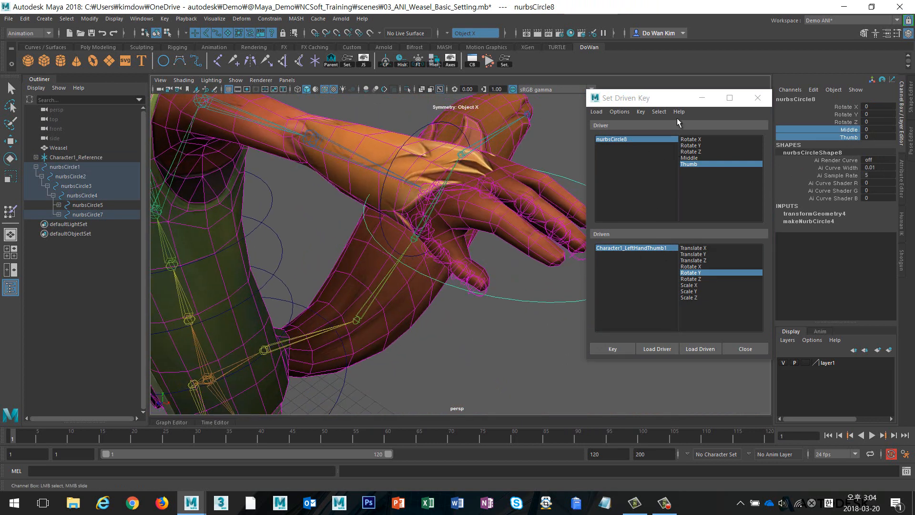
# - Move the Set Driven Key window clear of the hand and choose only the Middle attribute of the hand control
pyautogui.moveTo(706, 97); pyautogui.dragTo(734, 50)
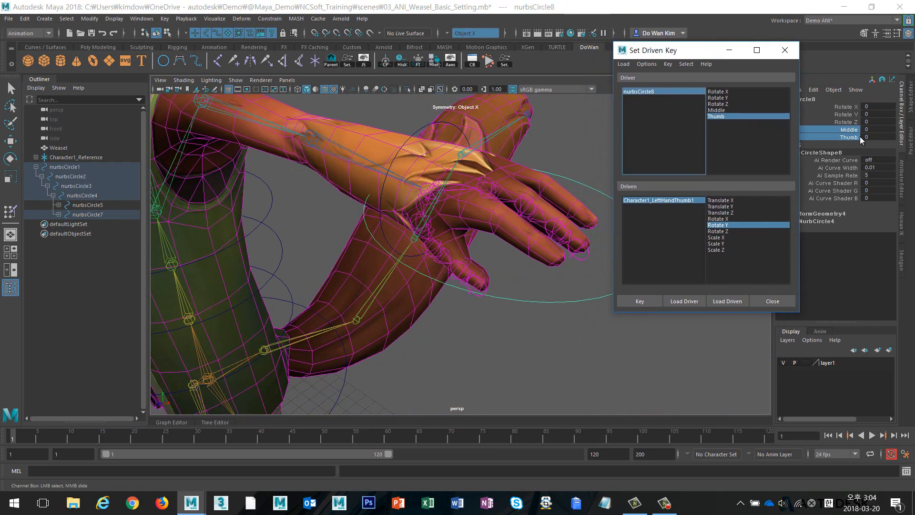
pyautogui.keyDown('alt'); pyautogui.moveTo(538, 229); pyautogui.dragTo(507, 234, button='right'); pyautogui.keyUp('alt')
pyautogui.keyDown('alt'); pyautogui.moveTo(507, 234); pyautogui.dragTo(458, 234, button='middle'); pyautogui.keyUp('alt')
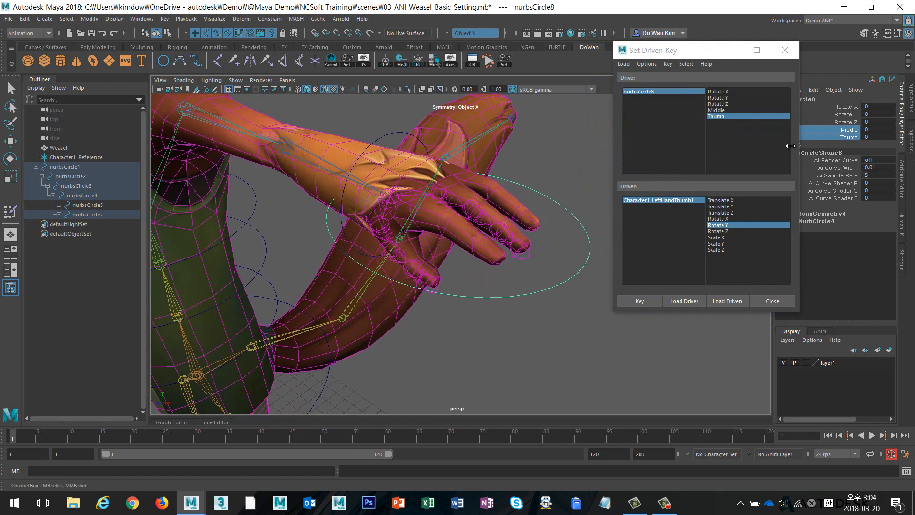
pyautogui.click(824, 129)
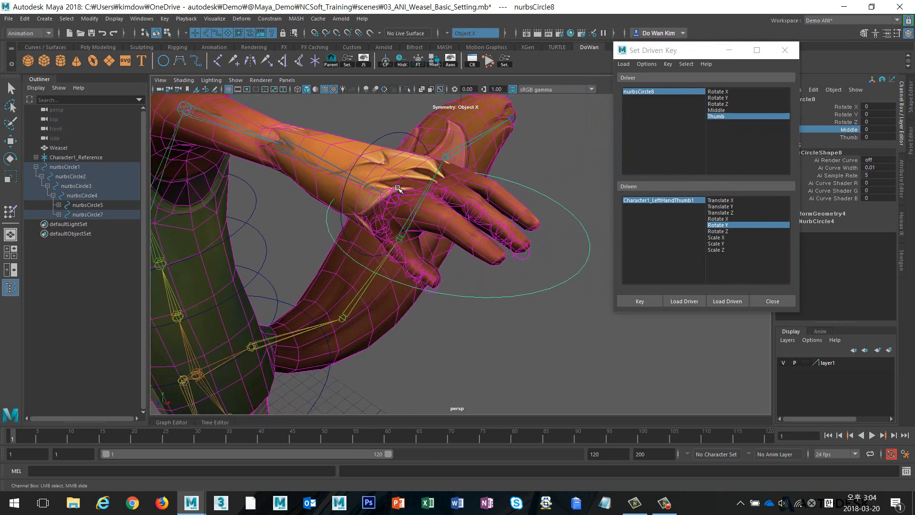
pyautogui.click(484, 202)
pyautogui.press('e')
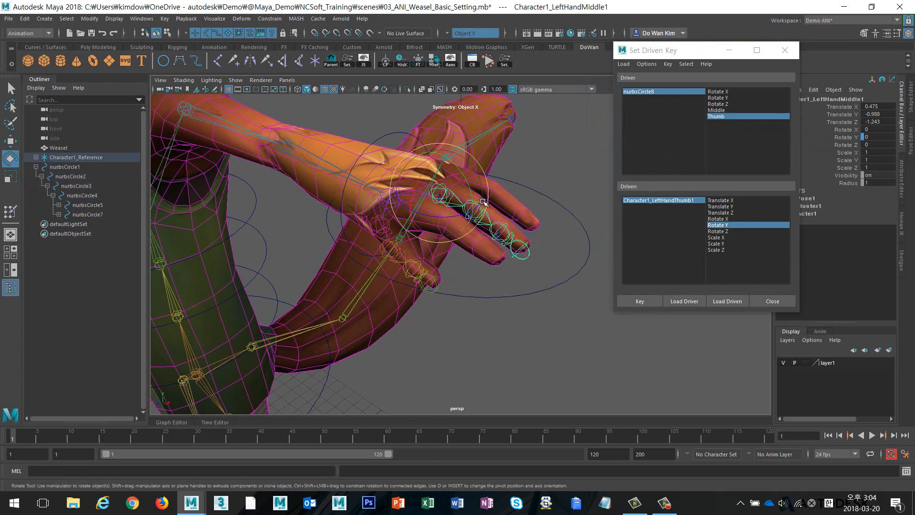
pyautogui.moveTo(470, 195); pyautogui.dragTo(518, 160)
pyautogui.click(541, 149)
pyautogui.click(483, 206)
pyautogui.click(550, 137)
pyautogui.click(510, 189)
pyautogui.click(544, 157)
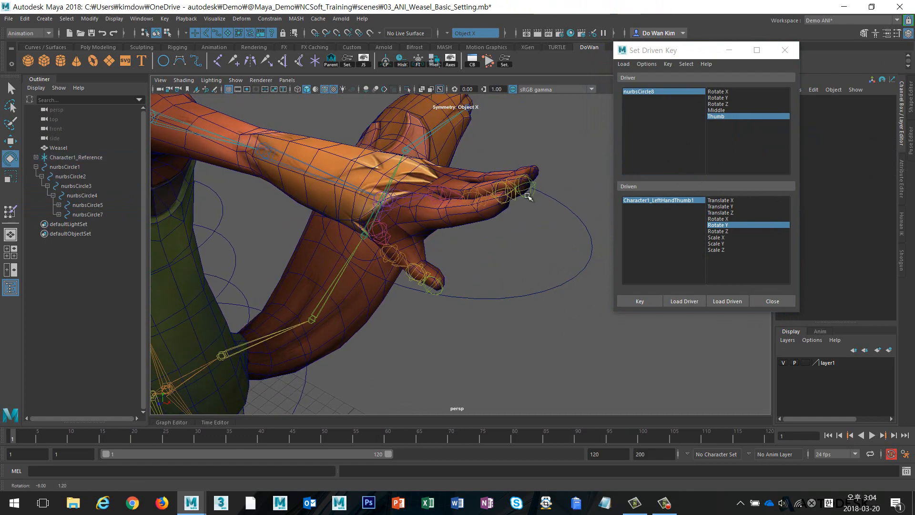
# - Reselect the hand control and test its Middle and Thumb attributes together, leaving both at 0
pyautogui.moveTo(531, 195)
pyautogui.keyDown('alt'); pyautogui.mouseDown()
pyautogui.moveTo(578, 171)
pyautogui.moveTo(442, 208)
pyautogui.moveTo(458, 293)
pyautogui.moveTo(526, 209)
pyautogui.mouseUp(); pyautogui.keyUp('alt')
pyautogui.click(570, 203)
pyautogui.moveTo(851, 130); pyautogui.dragTo(850, 138)
pyautogui.moveTo(568, 158); pyautogui.dragTo(512, 160, button='middle')
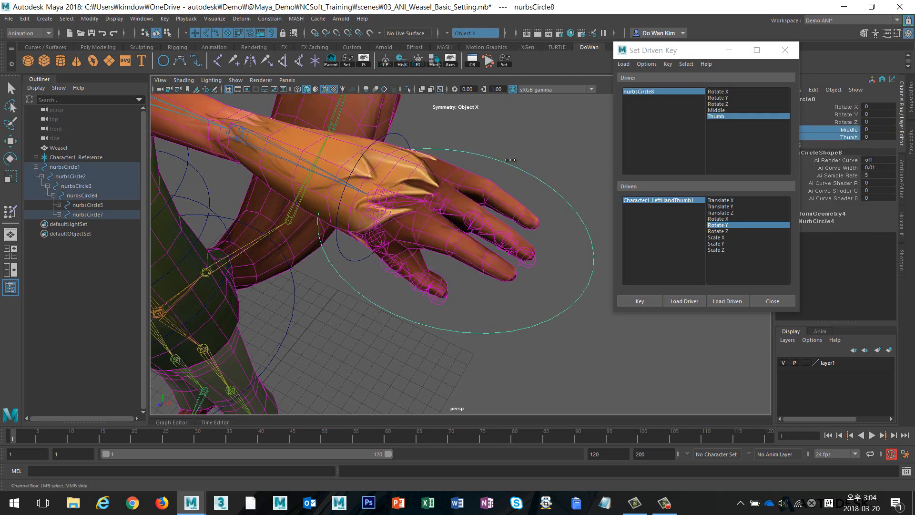
pyautogui.keyDown('alt'); pyautogui.moveTo(533, 187); pyautogui.dragTo(603, 195); pyautogui.keyUp('alt')
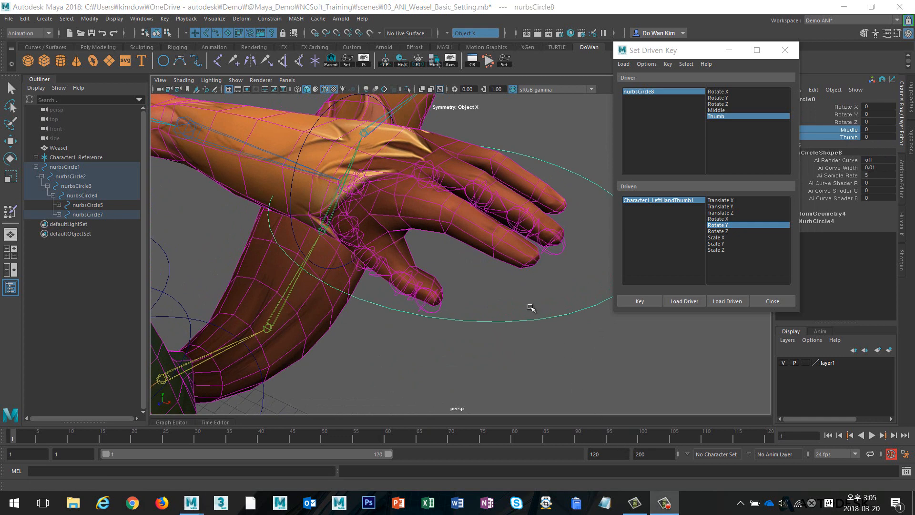
# - Set the hand control's Middle attribute to 10, followed by its Thumb attribute to 10, to close the fist
pyautogui.click(815, 130)
pyautogui.moveTo(580, 165); pyautogui.dragTo(701, 171, button='middle')
pyautogui.keyDown('alt'); pyautogui.moveTo(471, 197); pyautogui.dragTo(524, 191); pyautogui.keyUp('alt')
pyautogui.click(849, 138)
pyautogui.moveTo(537, 189); pyautogui.dragTo(576, 196, button='middle')
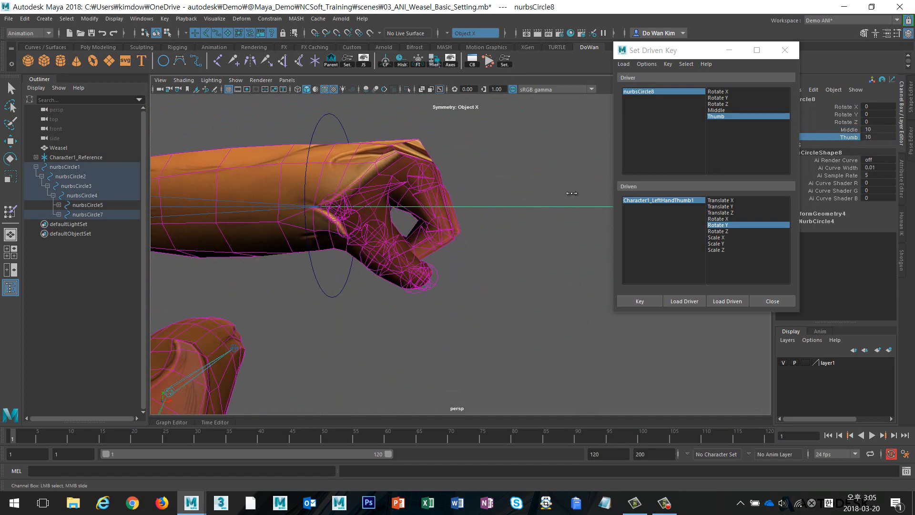
# - Check the closed fist from several angles and close the Set Driven Key window
pyautogui.keyDown('alt'); pyautogui.moveTo(556, 196); pyautogui.dragTo(426, 203); pyautogui.keyUp('alt')
pyautogui.keyDown('alt'); pyautogui.moveTo(506, 202); pyautogui.dragTo(441, 208); pyautogui.keyUp('alt')
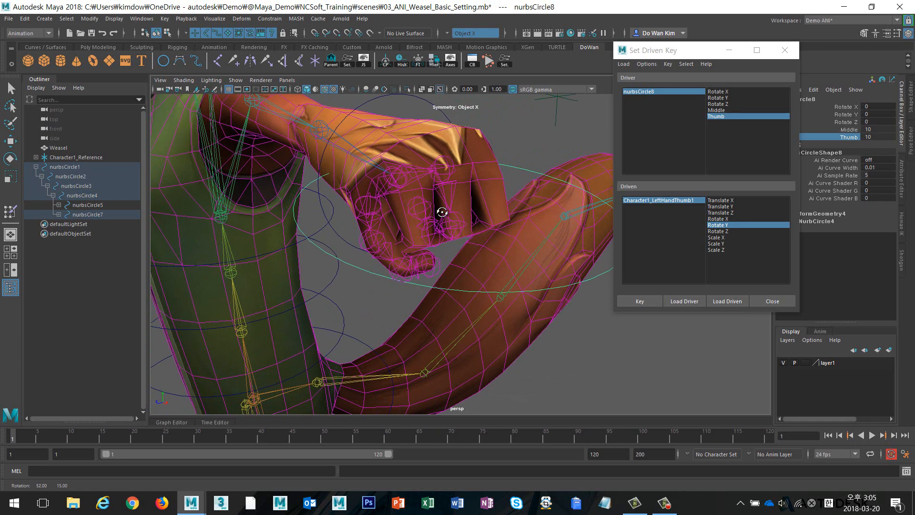
pyautogui.click(788, 53)
pyautogui.keyDown('alt'); pyautogui.moveTo(496, 191); pyautogui.dragTo(618, 230); pyautogui.keyUp('alt')
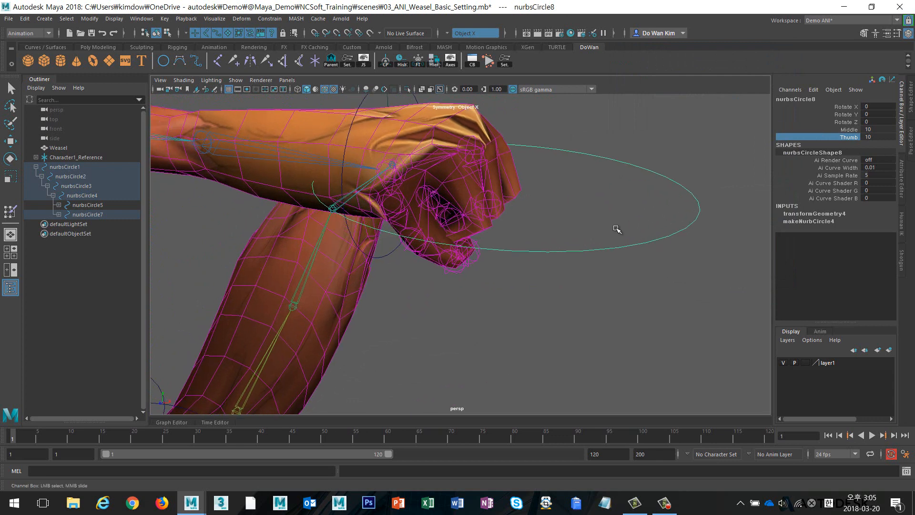
# - Open the Graph Editor below the viewport with the hand control selected
pyautogui.click(148, 19)
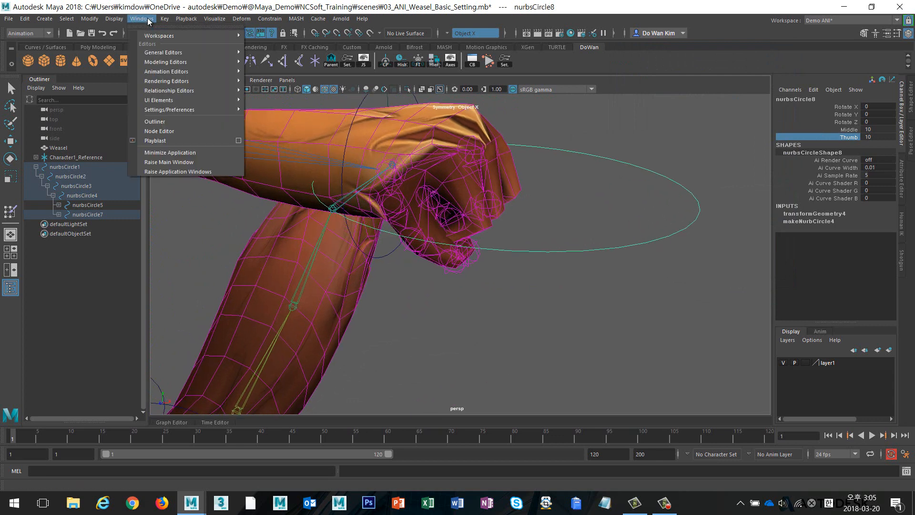
pyautogui.moveTo(187, 73)
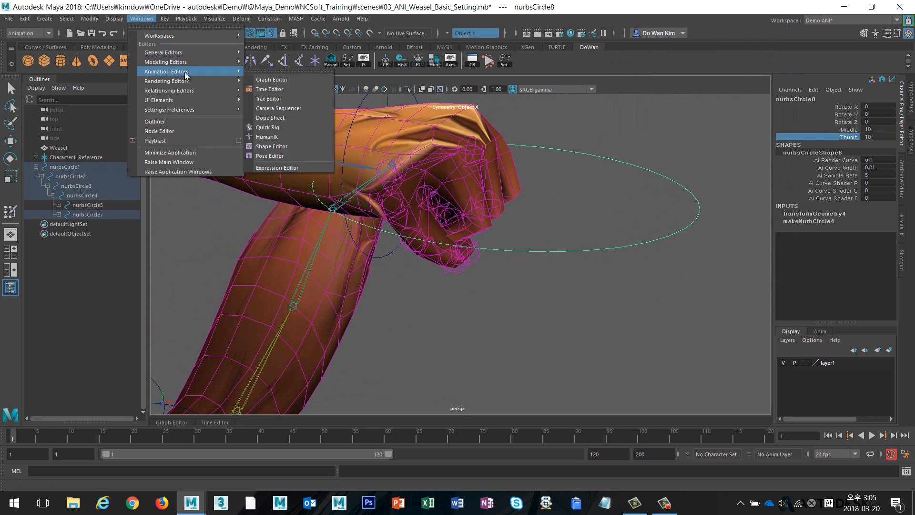
pyautogui.click(170, 422)
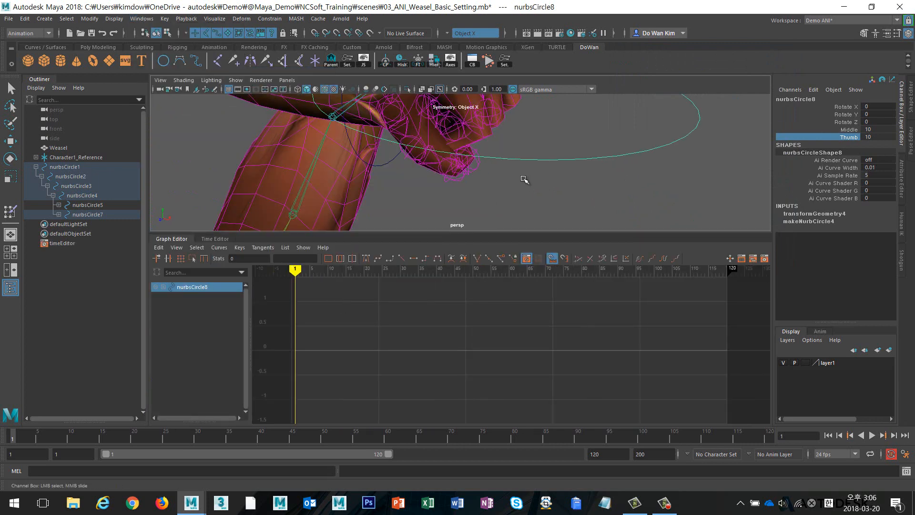
pyautogui.keyDown('alt'); pyautogui.moveTo(599, 167); pyautogui.dragTo(508, 193); pyautogui.keyUp('alt')
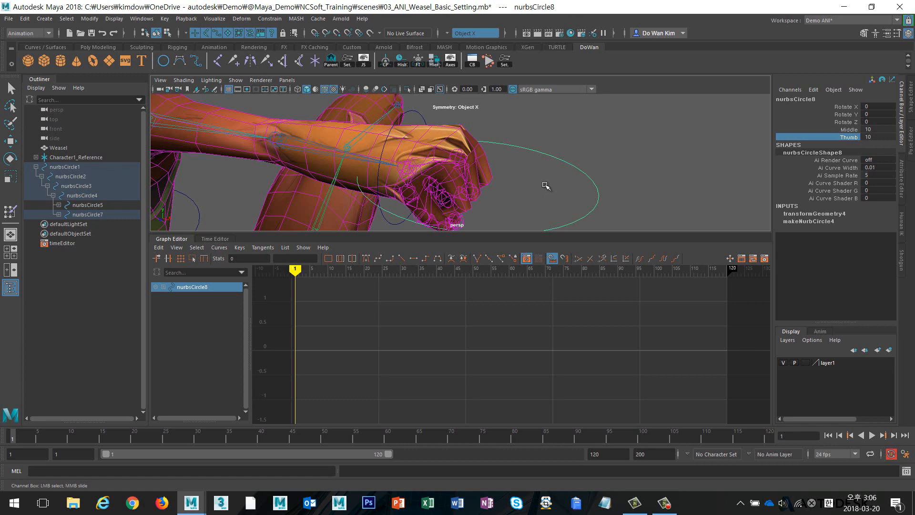
# - Show the driven Rotate Y curve of the middle finger's base joint in the Graph Editor and select its keys
pyautogui.click(634, 136)
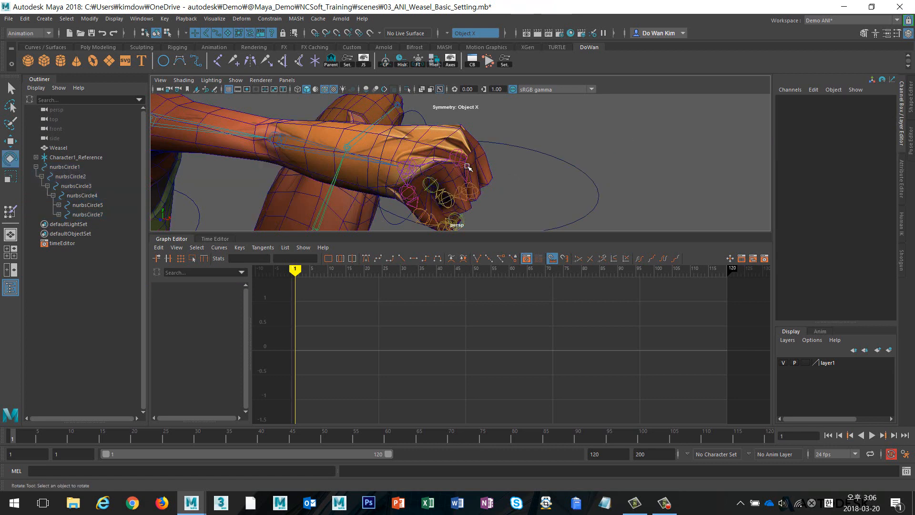
pyautogui.keyDown('alt'); pyautogui.moveTo(516, 178); pyautogui.dragTo(545, 154, button='middle'); pyautogui.keyUp('alt')
pyautogui.keyDown('alt'); pyautogui.moveTo(546, 157); pyautogui.dragTo(497, 146); pyautogui.keyUp('alt')
pyautogui.click(497, 146)
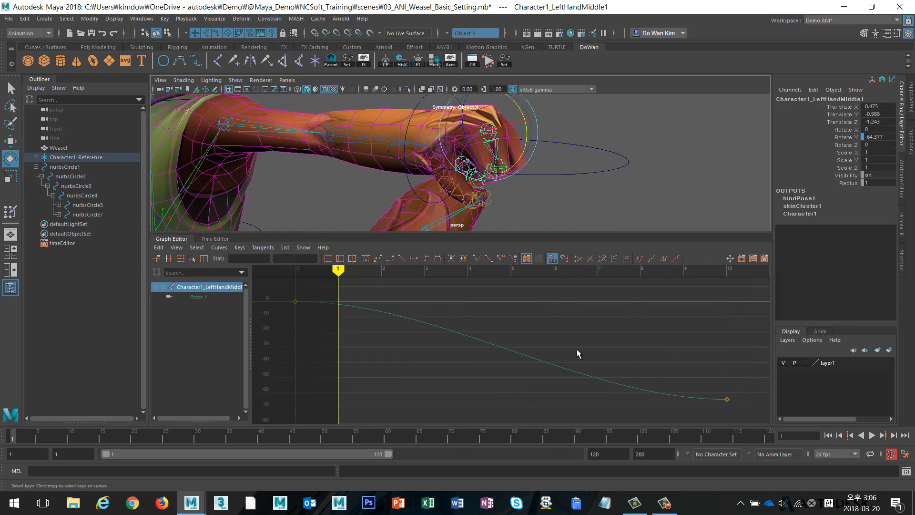
pyautogui.moveTo(617, 347)
pyautogui.keyDown('alt'); pyautogui.mouseDown(button='right')
pyautogui.moveTo(588, 347)
pyautogui.moveTo(613, 353)
pyautogui.mouseUp(button='right'); pyautogui.keyUp('alt')
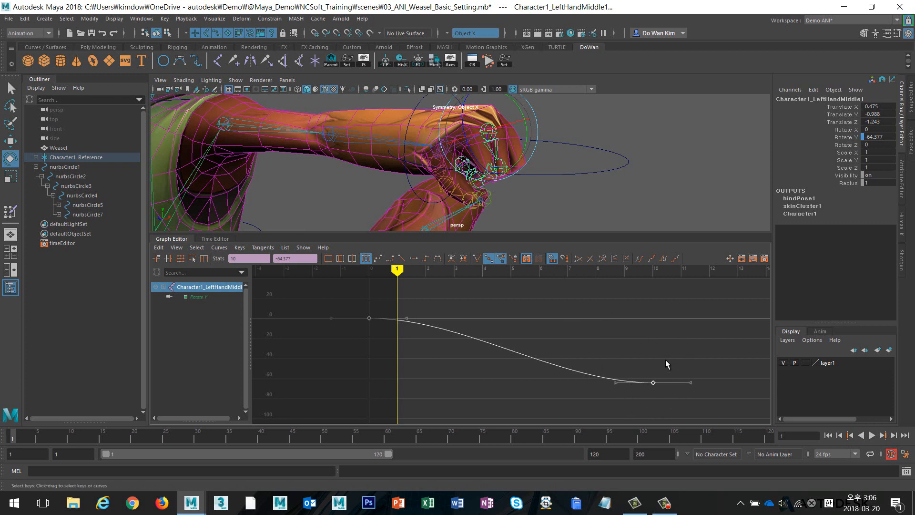
# - Raise the end key of the middle finger base joint's Rotate Y curve to about -60
pyautogui.click(697, 422)
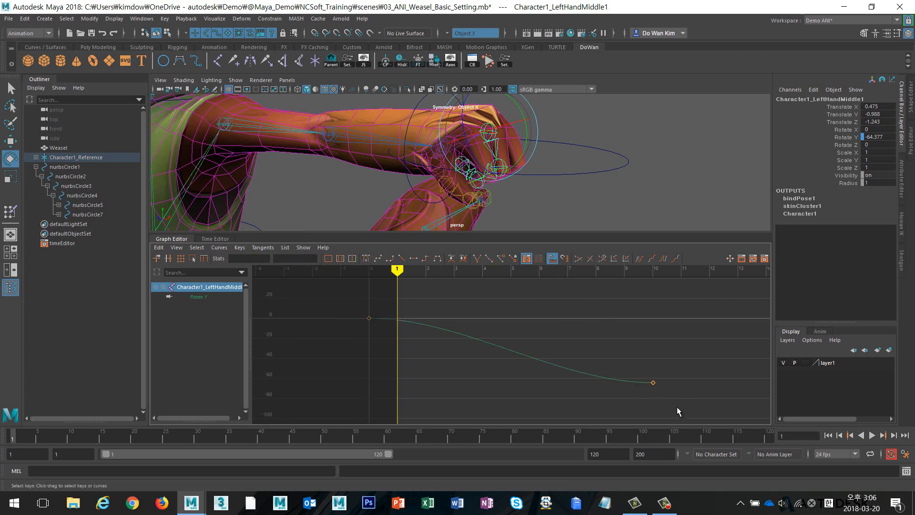
pyautogui.moveTo(678, 408); pyautogui.dragTo(640, 363)
pyautogui.moveTo(252, 260); pyautogui.dragTo(213, 261)
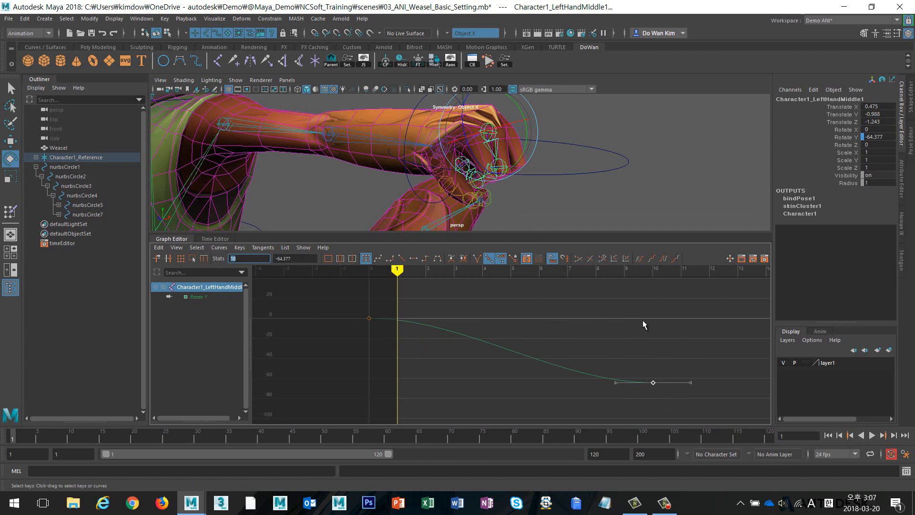
pyautogui.moveTo(663, 326); pyautogui.dragTo(663, 330, button='middle')
pyautogui.moveTo(613, 355); pyautogui.dragTo(665, 409)
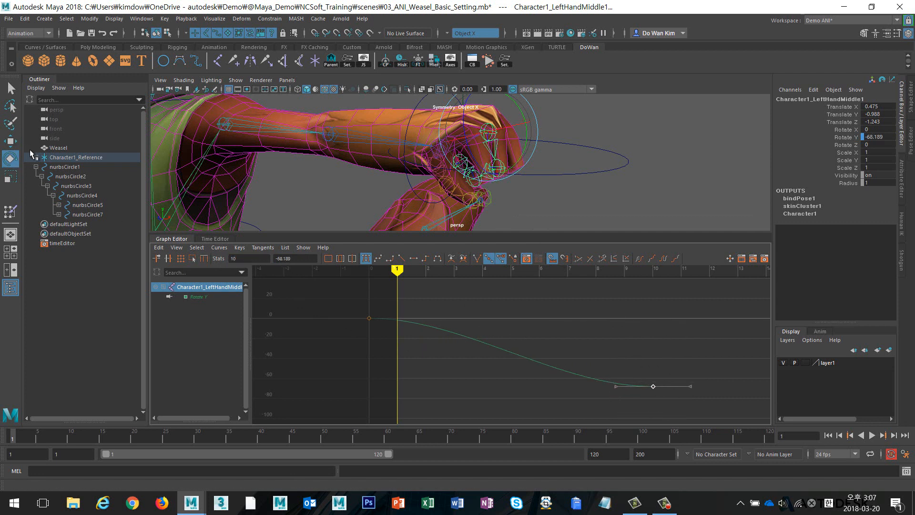
pyautogui.press('w')
pyautogui.moveTo(666, 333); pyautogui.dragTo(668, 310, button='middle')
pyautogui.hotkey('ctrl', 'z')
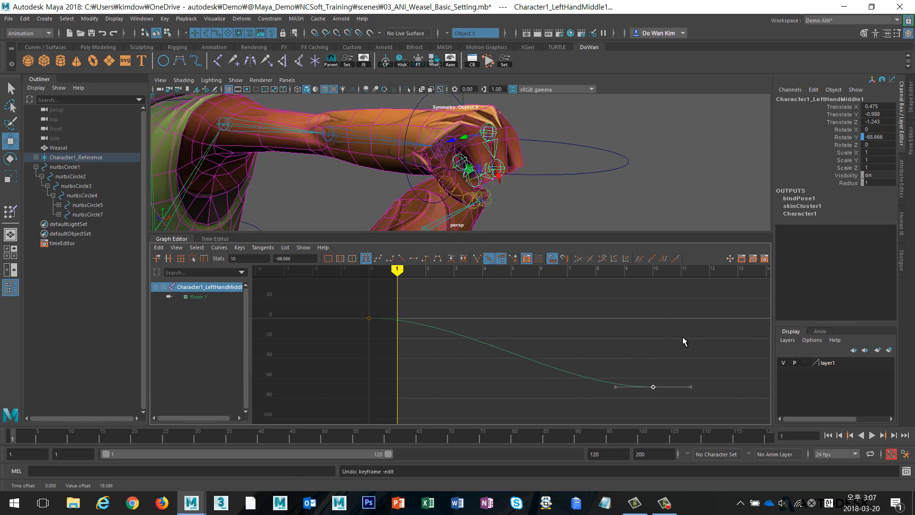
pyautogui.moveTo(646, 358); pyautogui.dragTo(668, 311, button='middle')
pyautogui.hotkey('ctrl', 'z')
pyautogui.moveTo(685, 330)
pyautogui.mouseDown(button='middle')
pyautogui.moveTo(683, 342)
pyautogui.moveTo(682, 292)
pyautogui.moveTo(681, 348)
pyautogui.moveTo(680, 326)
pyautogui.mouseUp(button='middle')
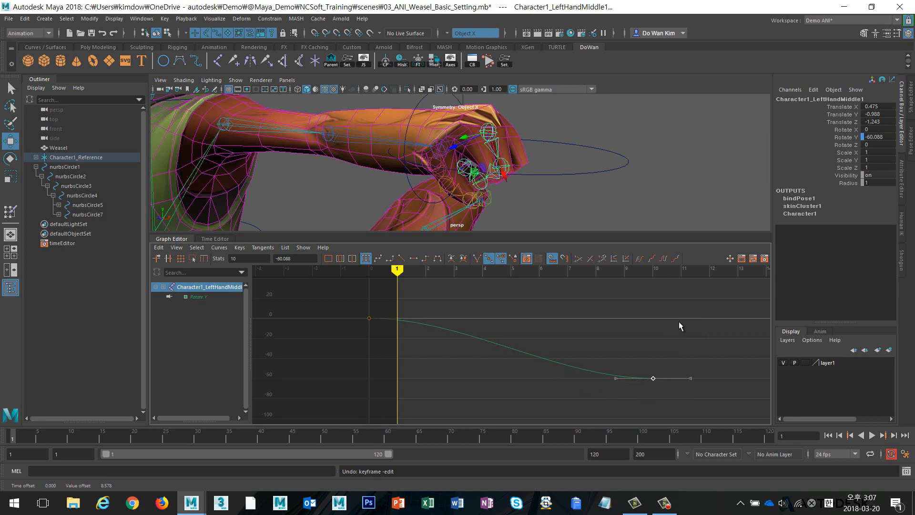
# - Check the hand control and the middle finger's base joint in the Graph Editor, then clear the selection
pyautogui.click(577, 174)
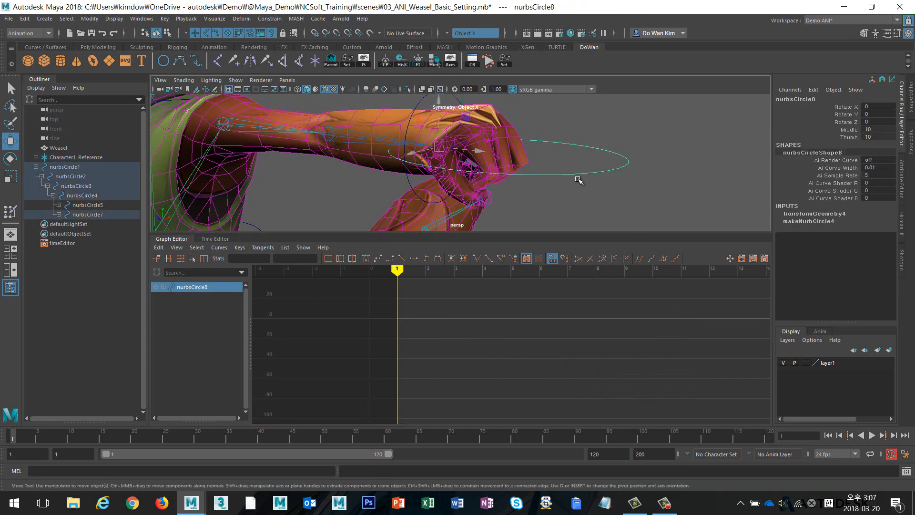
pyautogui.click(496, 146)
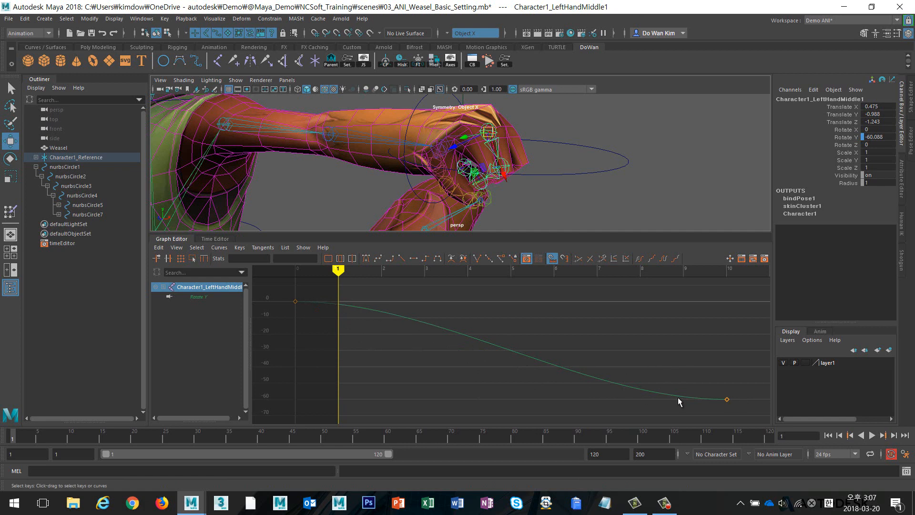
pyautogui.click(603, 221)
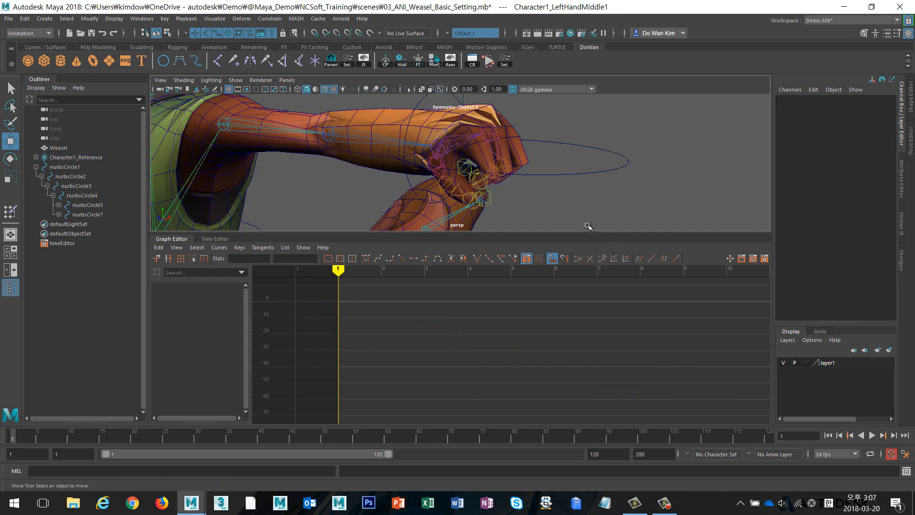
# - Select the left hand's middle finger and thumb joints together to show all their driven rotation curves in the Graph Editor
pyautogui.click(475, 178)
pyautogui.press('q')
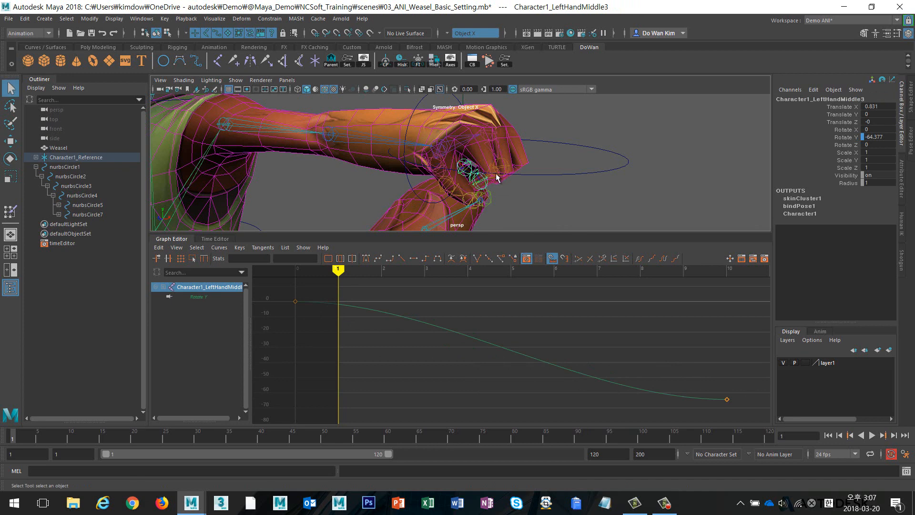
pyautogui.keyDown('shift'); pyautogui.click(496, 152); pyautogui.keyUp('shift')
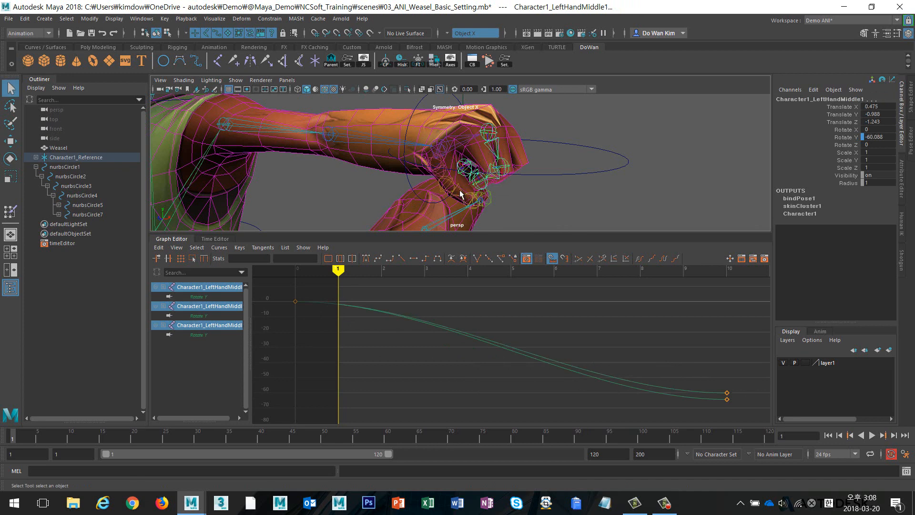
pyautogui.keyDown('alt'); pyautogui.moveTo(460, 187); pyautogui.dragTo(477, 217); pyautogui.keyUp('alt')
pyautogui.keyDown('shift'); pyautogui.click(462, 217); pyautogui.keyUp('shift')
pyautogui.keyDown('shift'); pyautogui.click(444, 199); pyautogui.keyUp('shift')
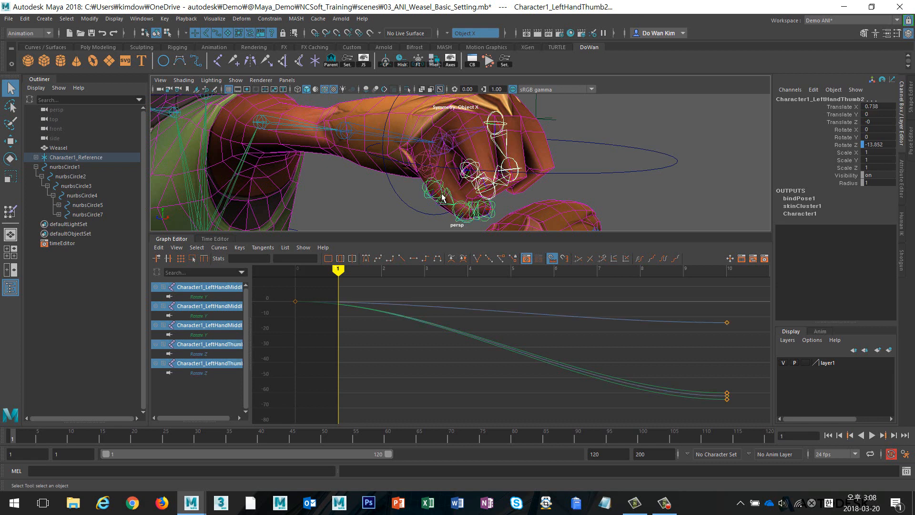
pyautogui.keyDown('alt'); pyautogui.moveTo(391, 189); pyautogui.dragTo(436, 177); pyautogui.keyUp('alt')
pyautogui.keyDown('shift'); pyautogui.click(436, 175); pyautogui.keyUp('shift')
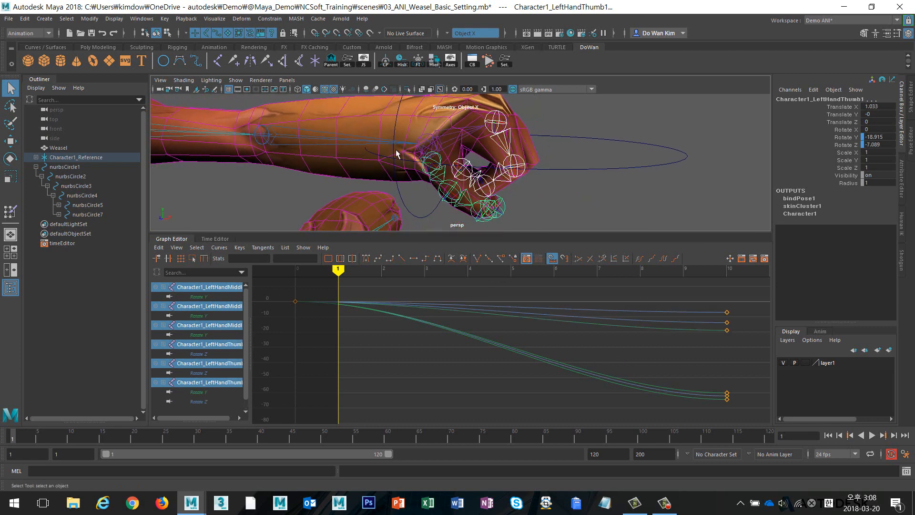
# - Give all keys on the middle finger and thumb curves linear tangents and collapse the Graph Editor
pyautogui.moveTo(452, 290); pyautogui.dragTo(517, 363)
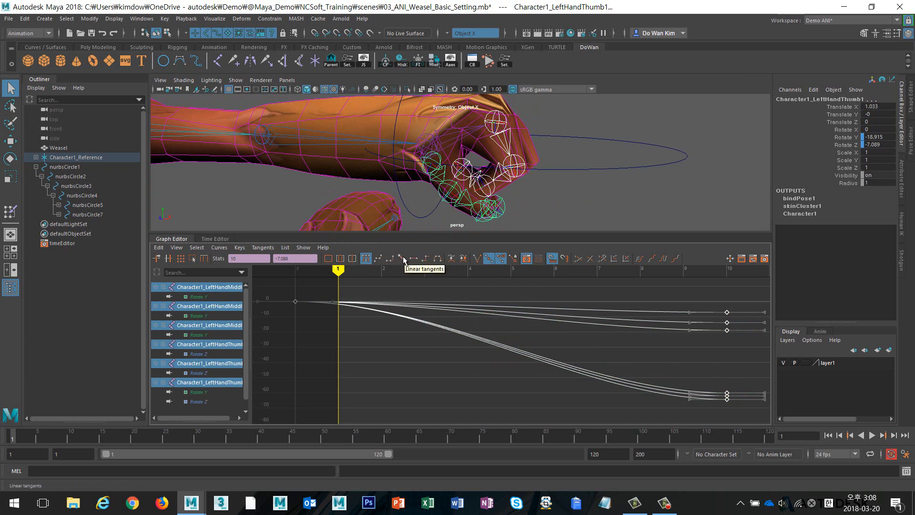
pyautogui.click(402, 259)
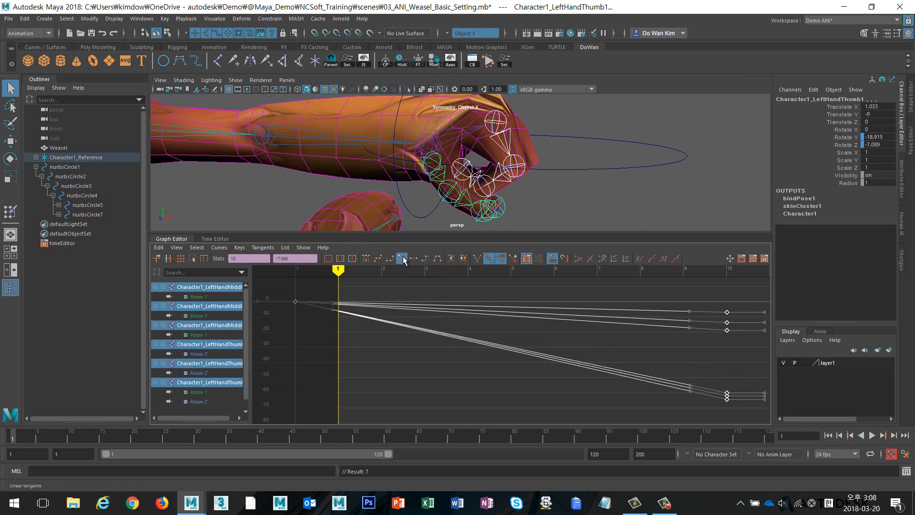
pyautogui.click(180, 240)
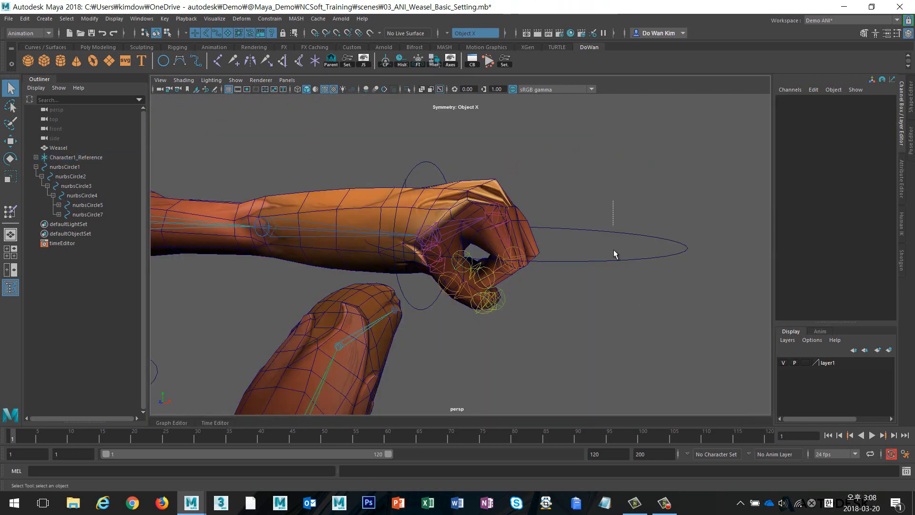
# - Reduce the hand control's Middle and Thumb attributes together to 0 to open the hand
pyautogui.click(681, 259)
pyautogui.moveTo(836, 129); pyautogui.dragTo(836, 138)
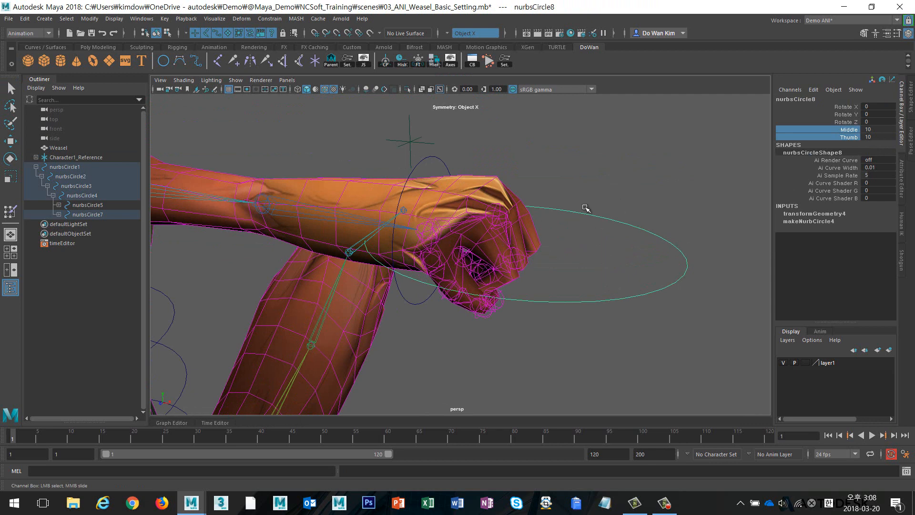
pyautogui.moveTo(634, 188); pyautogui.dragTo(585, 190, button='middle')
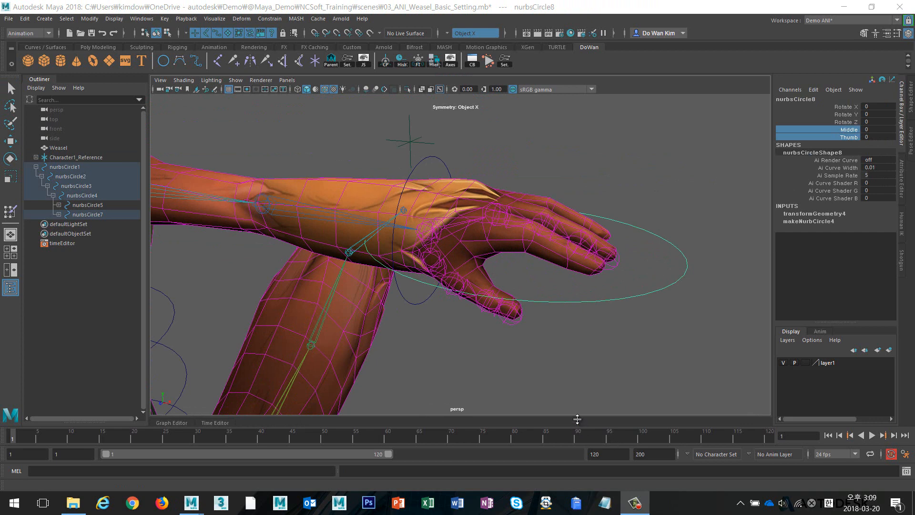
# - Hide layer1 so that only the skeleton of the weasel's legs is shown
pyautogui.keyDown('alt'); pyautogui.moveTo(632, 327); pyautogui.dragTo(334, 305, button='right'); pyautogui.keyUp('alt')
pyautogui.keyDown('alt'); pyautogui.moveTo(429, 313); pyautogui.dragTo(558, 129, button='middle'); pyautogui.keyUp('alt')
pyautogui.keyDown('alt'); pyautogui.moveTo(601, 273); pyautogui.dragTo(525, 311, button='right'); pyautogui.keyUp('alt')
pyautogui.keyDown('alt'); pyautogui.moveTo(525, 311); pyautogui.dragTo(568, 258, button='middle'); pyautogui.keyUp('alt')
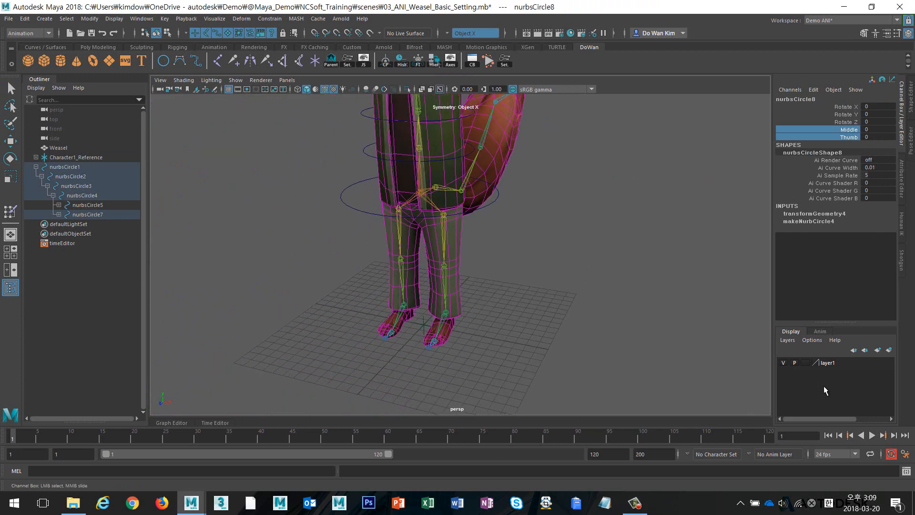
pyautogui.click(783, 363)
pyautogui.keyDown('alt'); pyautogui.moveTo(627, 351); pyautogui.dragTo(533, 343); pyautogui.keyUp('alt')
pyautogui.keyDown('alt'); pyautogui.moveTo(533, 343); pyautogui.dragTo(709, 354, button='right'); pyautogui.keyUp('alt')
pyautogui.keyDown('alt'); pyautogui.moveTo(710, 354); pyautogui.dragTo(583, 278, button='middle'); pyautogui.keyUp('alt')
pyautogui.keyDown('alt'); pyautogui.moveTo(554, 296); pyautogui.dragTo(585, 305); pyautogui.keyUp('alt')
pyautogui.keyDown('alt'); pyautogui.moveTo(584, 305); pyautogui.dragTo(589, 268, button='middle'); pyautogui.keyUp('alt')
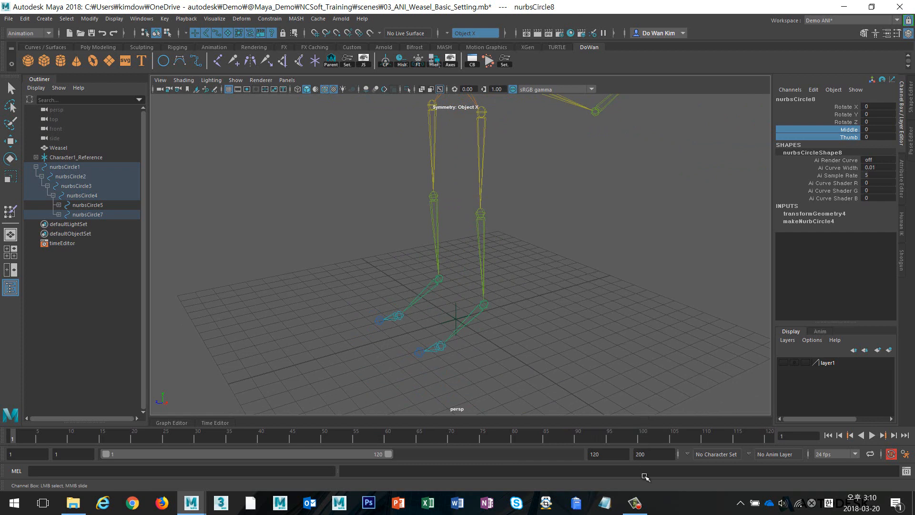
# - Select the left upper leg joint and examine the ankle and toe joints of the left foot
pyautogui.click(638, 503)
pyautogui.keyDown('alt'); pyautogui.moveTo(562, 278); pyautogui.dragTo(476, 230); pyautogui.keyUp('alt')
pyautogui.click(486, 211)
pyautogui.press('f')
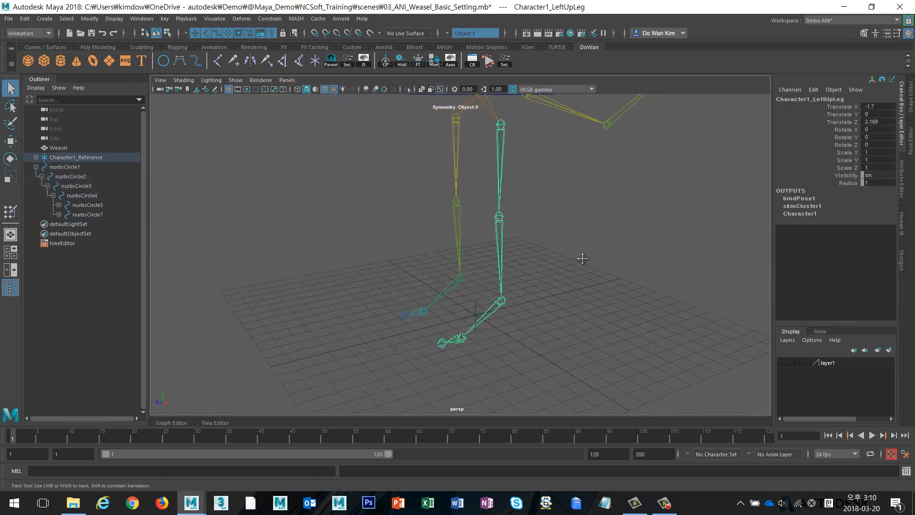
pyautogui.keyDown('alt'); pyautogui.moveTo(582, 258); pyautogui.dragTo(583, 274, button='middle'); pyautogui.keyUp('alt')
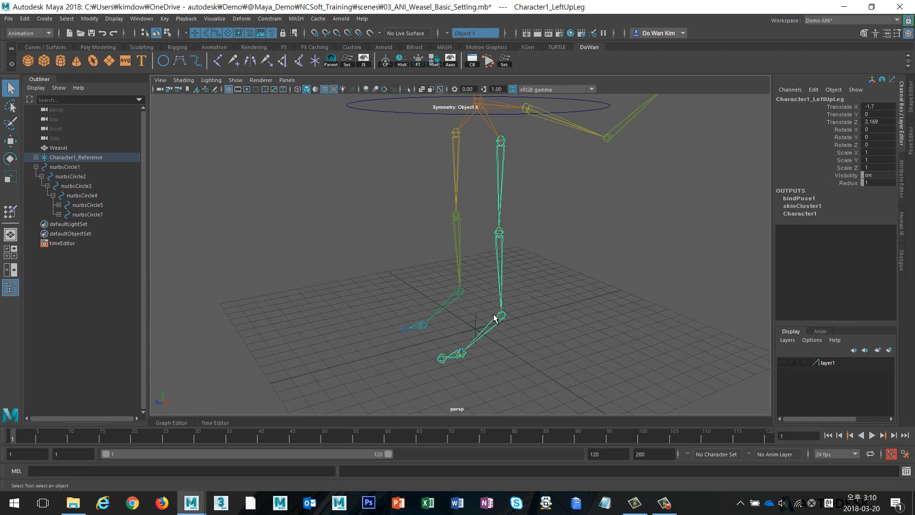
pyautogui.keyDown('alt'); pyautogui.moveTo(495, 332); pyautogui.dragTo(492, 279, button='middle'); pyautogui.keyUp('alt')
pyautogui.keyDown('alt'); pyautogui.moveTo(404, 286); pyautogui.dragTo(610, 298, button='right'); pyautogui.keyUp('alt')
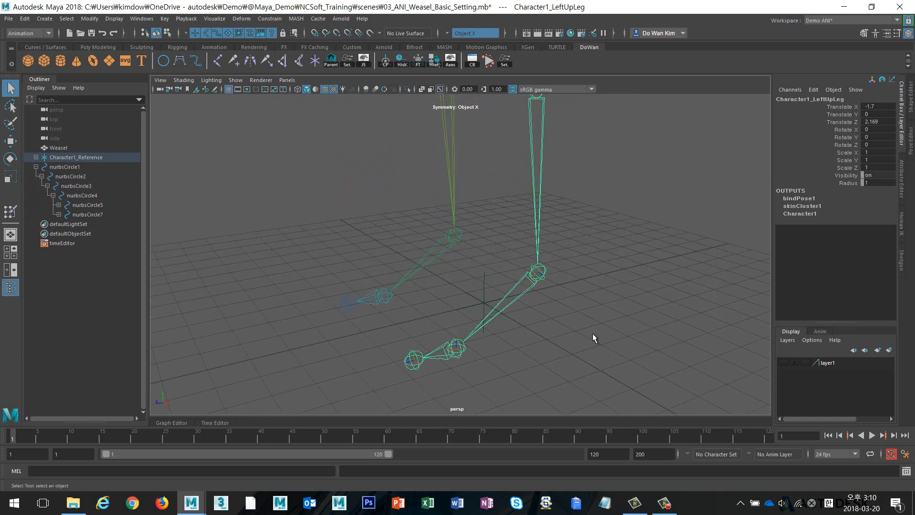
pyautogui.keyDown('alt'); pyautogui.moveTo(593, 338); pyautogui.dragTo(457, 321); pyautogui.keyUp('alt')
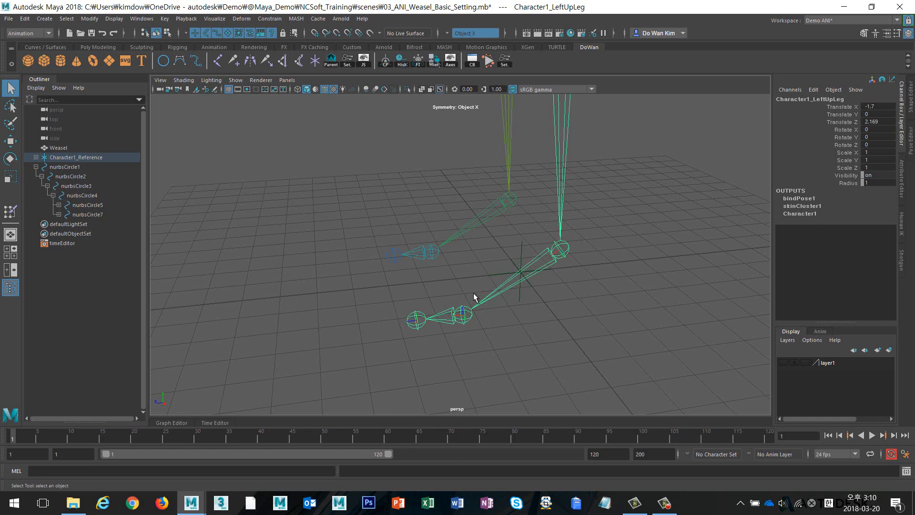
# - Show layer1, test the left toe base joint's bend by rotating it about -32° in Y, and undo the rotation
pyautogui.click(783, 362)
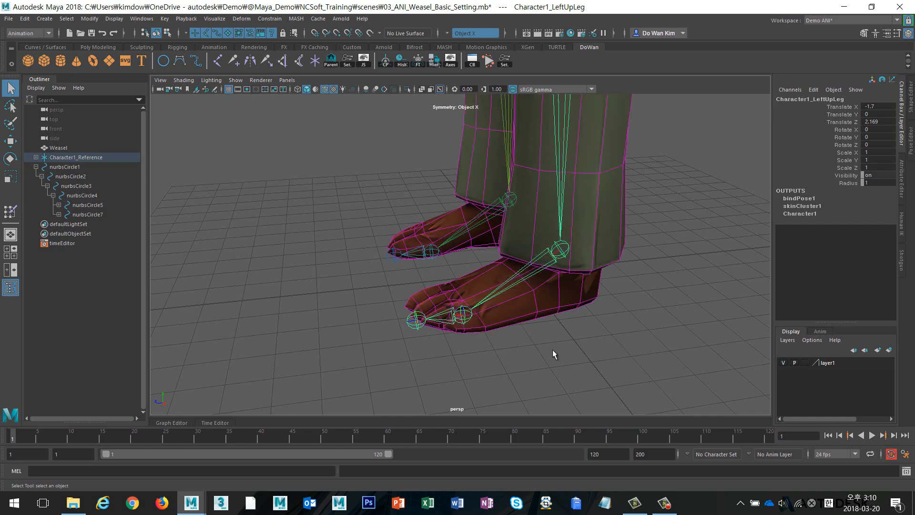
pyautogui.keyDown('alt'); pyautogui.moveTo(502, 345); pyautogui.dragTo(606, 343, button='right'); pyautogui.keyUp('alt')
pyautogui.moveTo(440, 318); pyautogui.dragTo(444, 350)
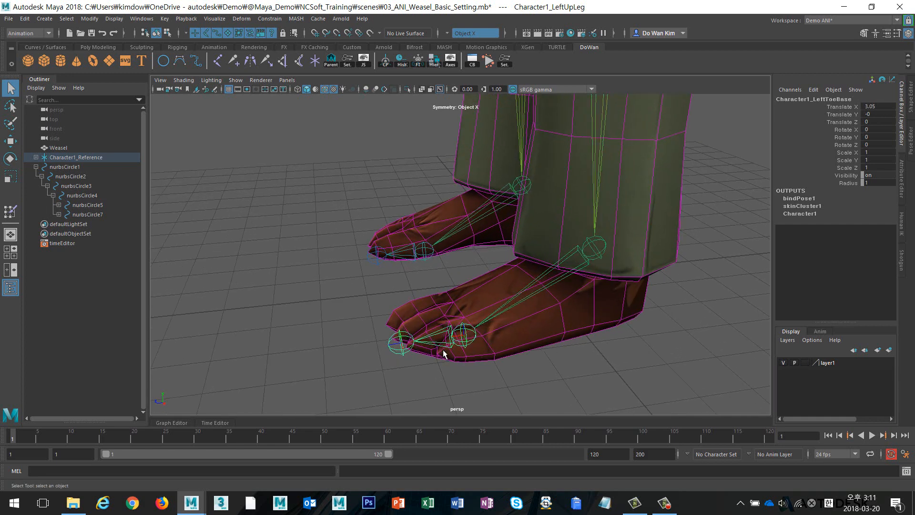
pyautogui.press('e')
pyautogui.moveTo(443, 307); pyautogui.dragTo(445, 339)
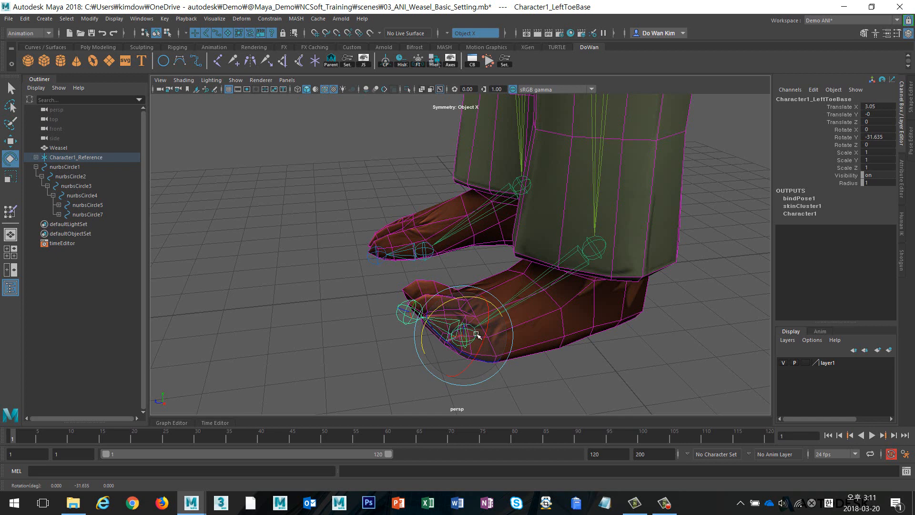
pyautogui.hotkey('ctrl', 'z')
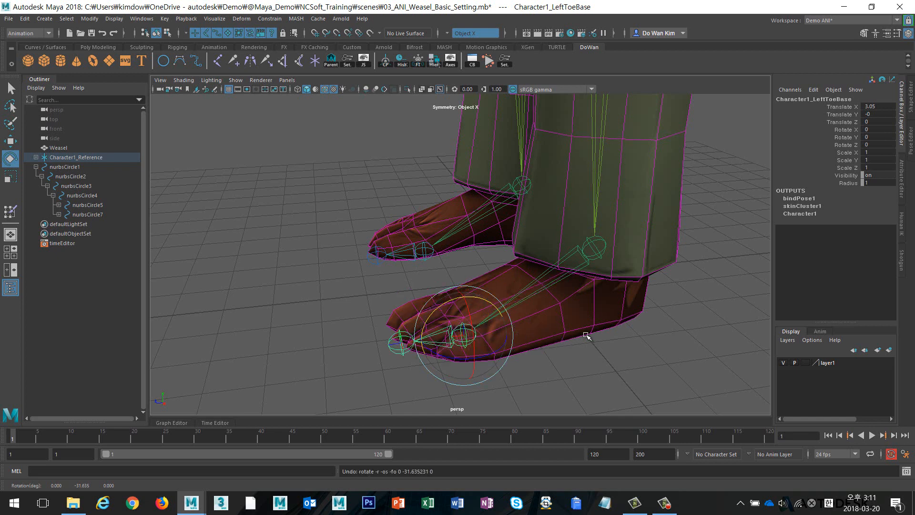
# - Hide layer1 again and clear the joint selection with both legs in view
pyautogui.scroll(-2, 691, 339)
pyautogui.click(782, 362)
pyautogui.scroll(-5, 596, 320)
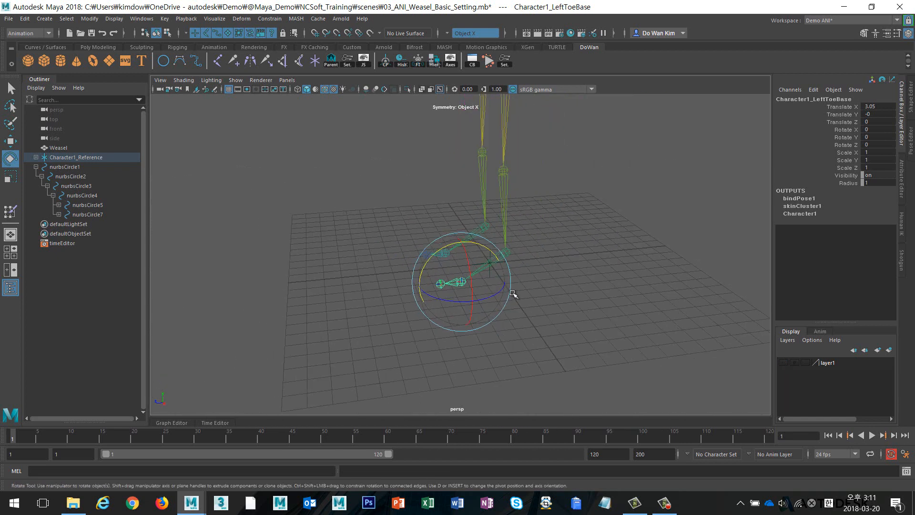
pyautogui.keyDown('alt'); pyautogui.moveTo(513, 294); pyautogui.dragTo(498, 356, button='middle'); pyautogui.keyUp('alt')
pyautogui.click(564, 311)
pyautogui.keyDown('alt'); pyautogui.moveTo(517, 319); pyautogui.dragTo(553, 315); pyautogui.keyUp('alt')
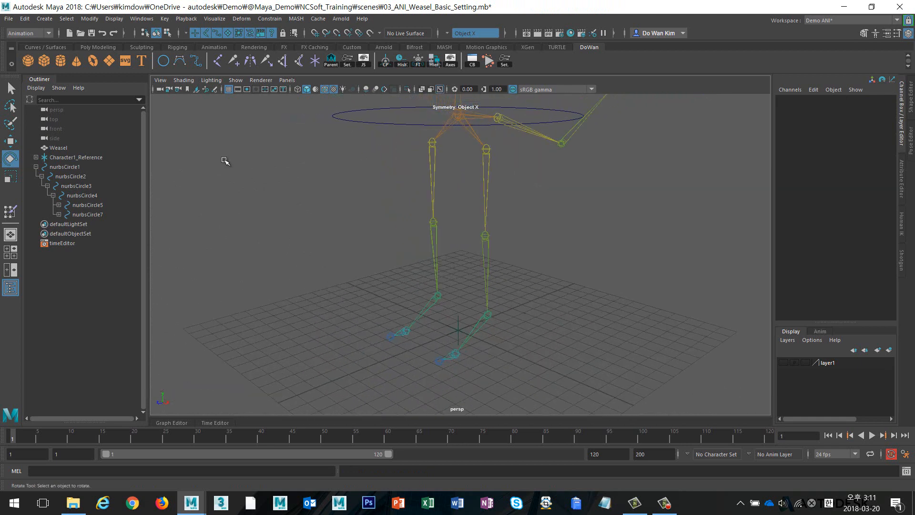
# - Switch to the Rigging menu set and create a Rotate-Plane Solver IK handle from the left upper leg joint to the left ankle
pyautogui.click(47, 33)
pyautogui.click(36, 53)
pyautogui.click(177, 19)
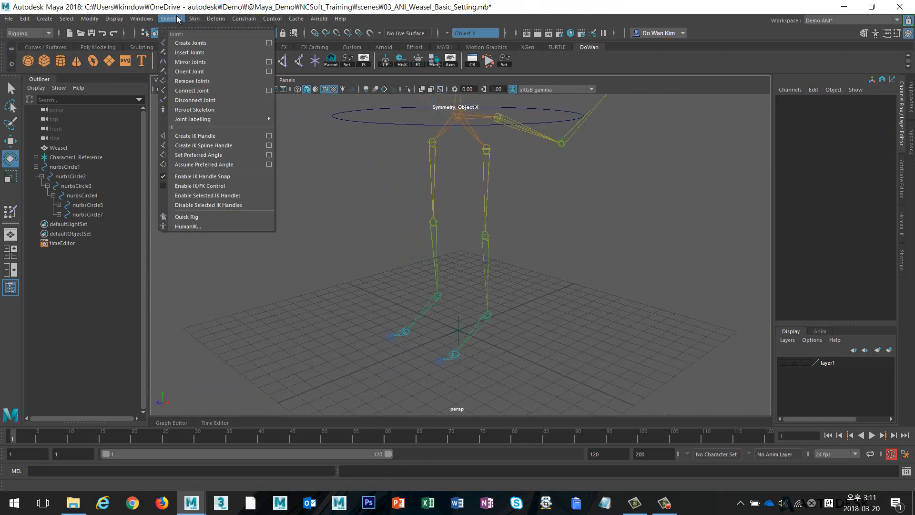
pyautogui.click(268, 137)
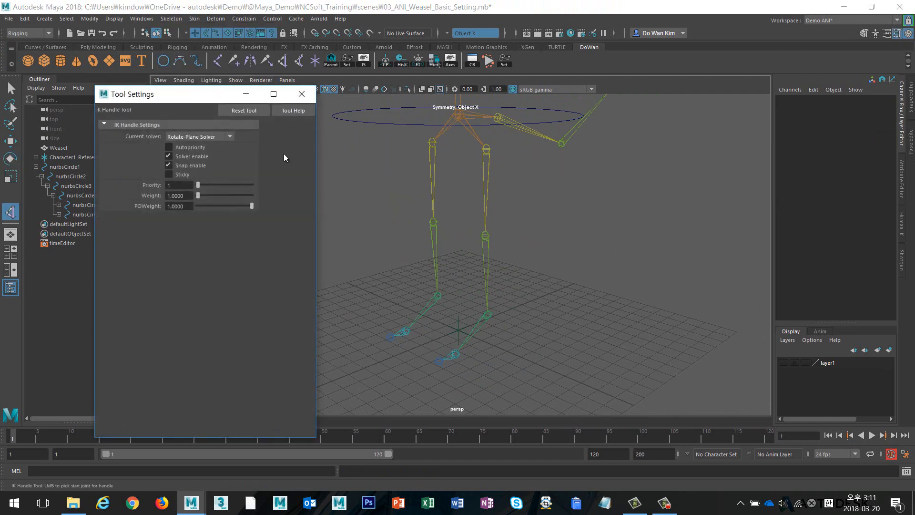
pyautogui.click(486, 149)
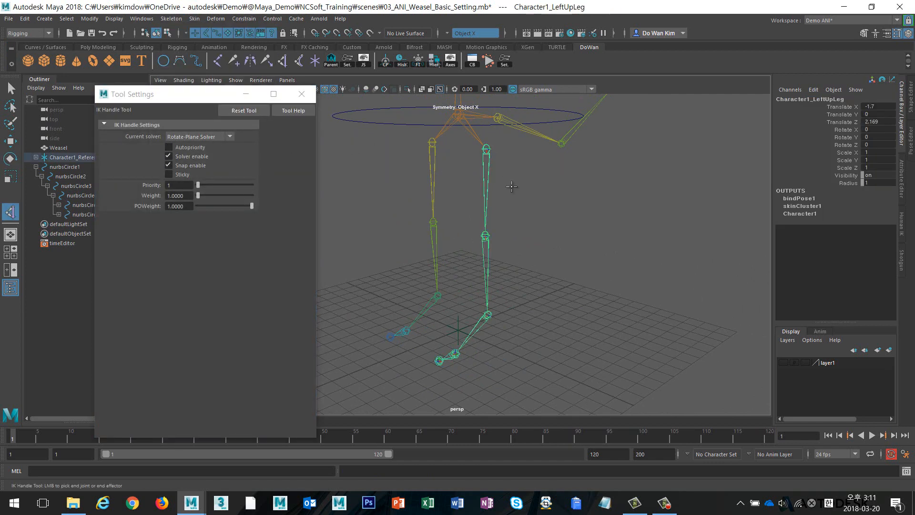
pyautogui.click(492, 313)
pyautogui.press('e')
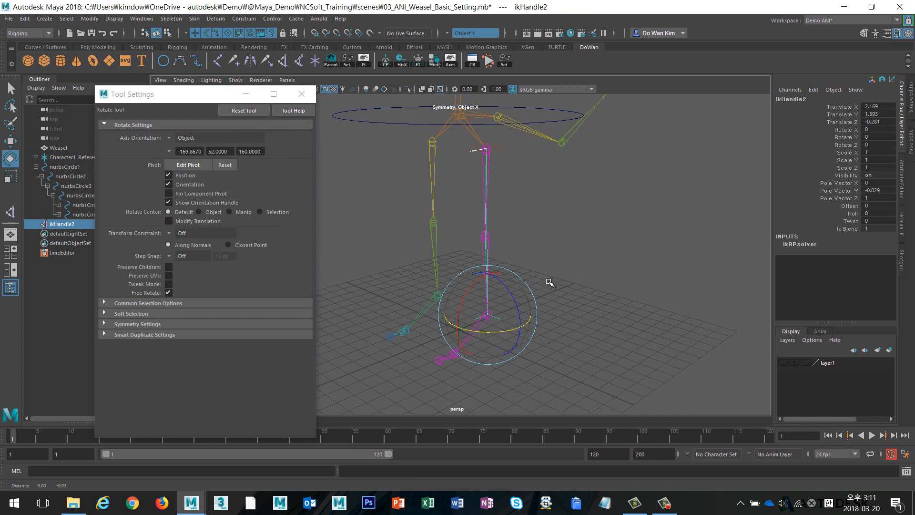
pyautogui.keyDown('alt'); pyautogui.moveTo(548, 285); pyautogui.dragTo(552, 273, button='middle'); pyautogui.keyUp('alt')
# - Create a matching Rotate-Plane Solver IK handle from the right upper leg joint to the right ankle
pyautogui.press('y')
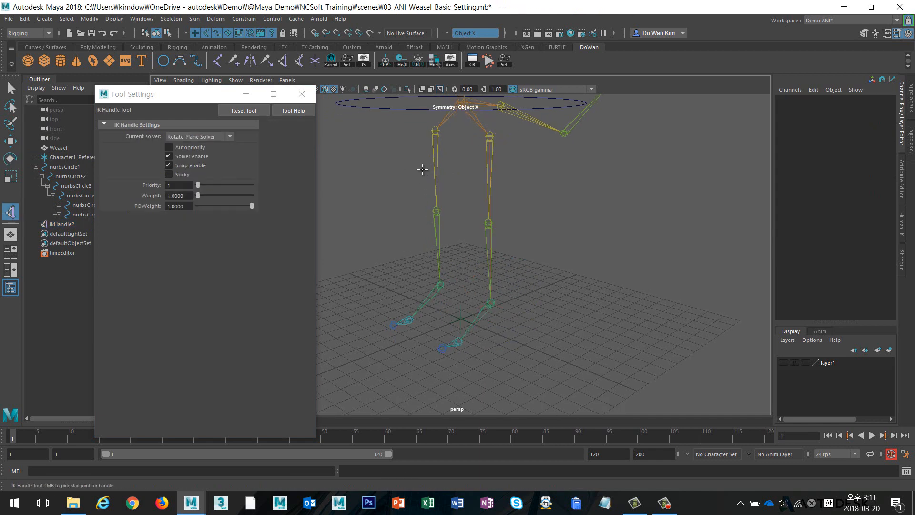
pyautogui.click(437, 138)
pyautogui.click(441, 285)
pyautogui.press('e')
pyautogui.keyDown('alt'); pyautogui.moveTo(521, 296); pyautogui.dragTo(558, 262, button='middle'); pyautogui.keyUp('alt')
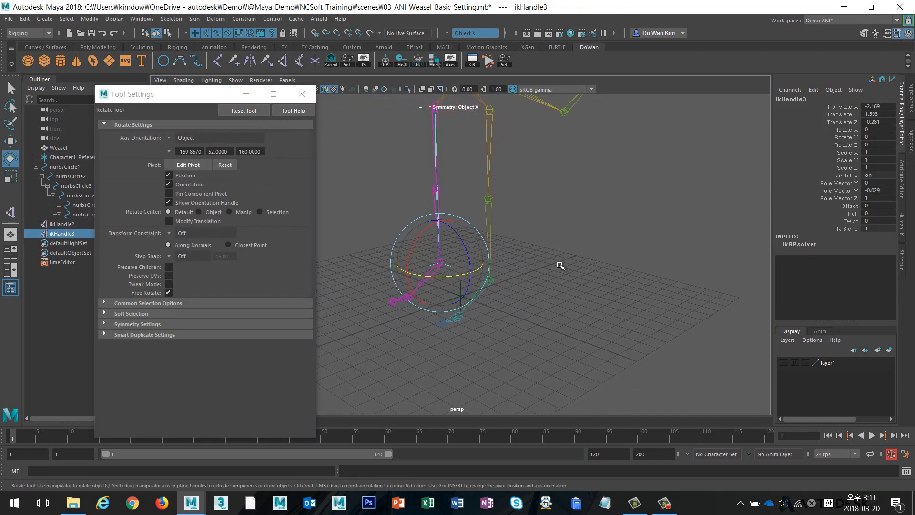
# - Create a Single-Chain Solver IK handle from the left ankle joint to the left toe base joint
pyautogui.click(496, 290)
pyautogui.keyDown('alt'); pyautogui.moveTo(495, 289); pyautogui.dragTo(519, 291); pyautogui.keyUp('alt')
pyautogui.keyDown('alt'); pyautogui.moveTo(523, 291); pyautogui.dragTo(605, 302, button='right'); pyautogui.keyUp('alt')
pyautogui.keyDown('alt'); pyautogui.moveTo(605, 303); pyautogui.dragTo(602, 266, button='middle'); pyautogui.keyUp('alt')
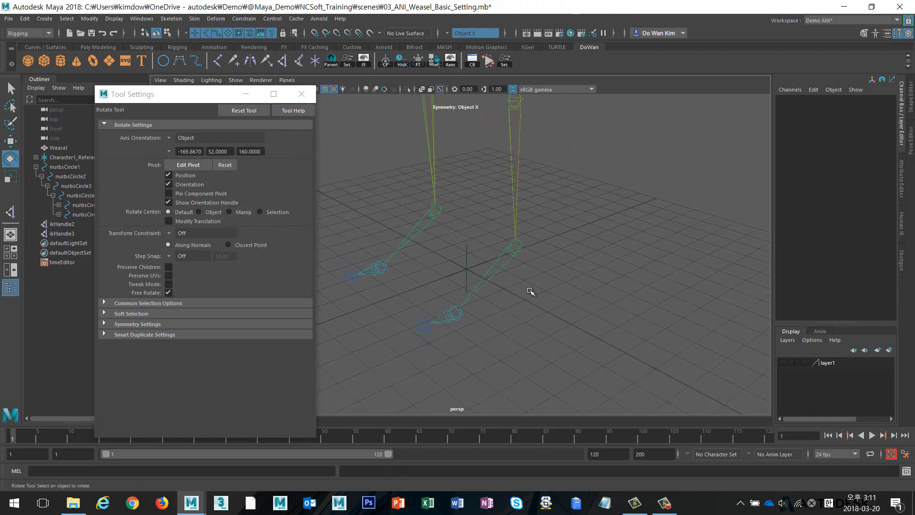
pyautogui.press('y')
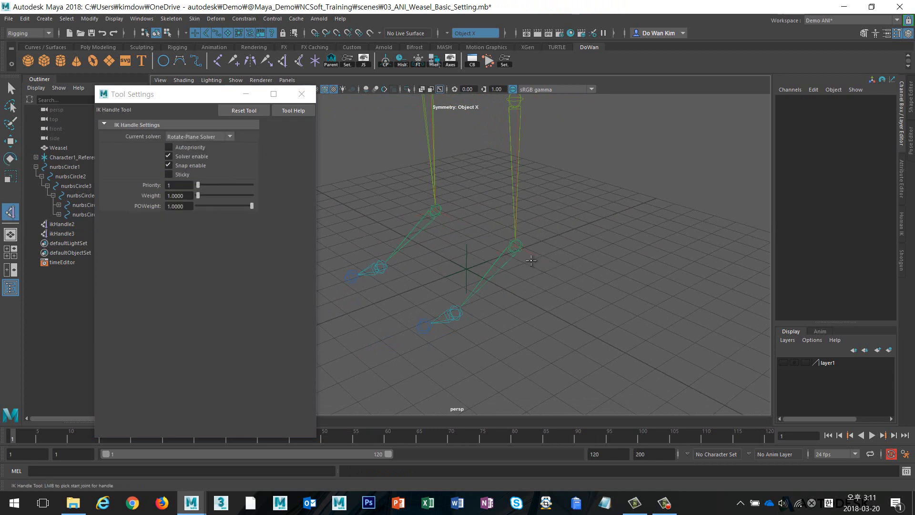
pyautogui.click(225, 136)
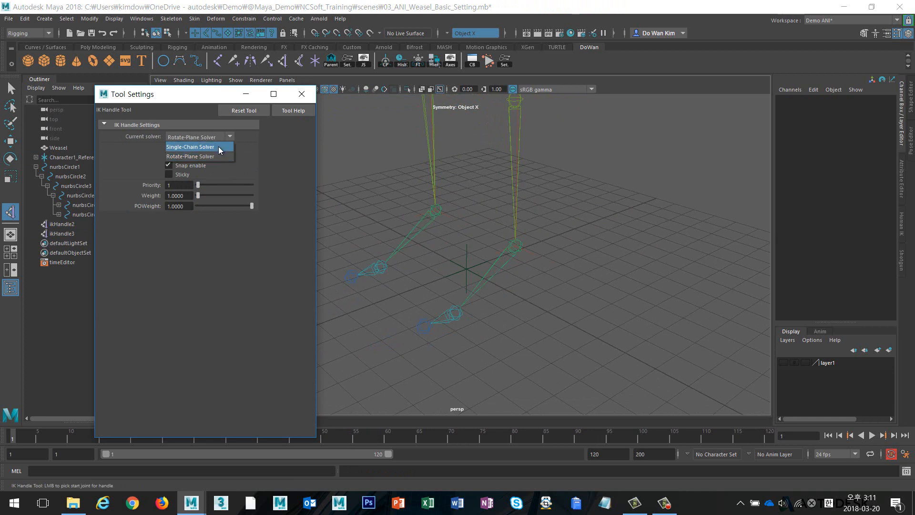
pyautogui.click(219, 145)
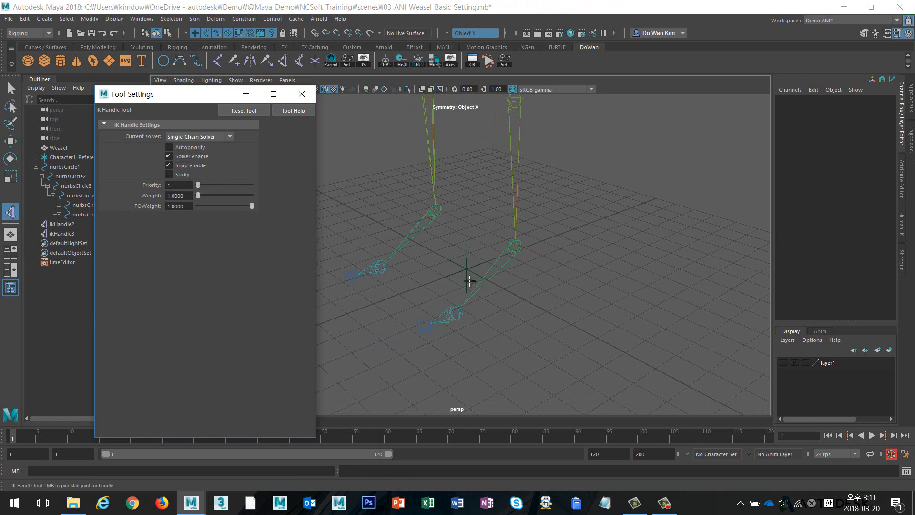
pyautogui.click(516, 245)
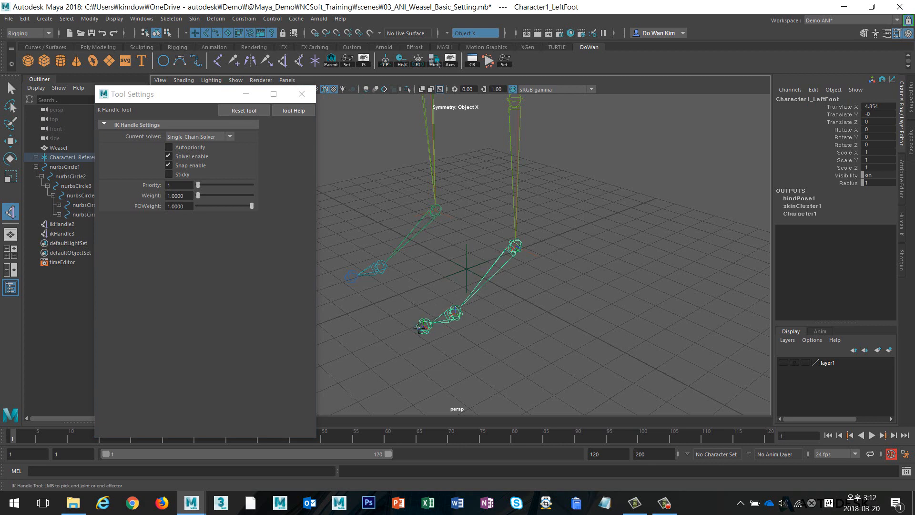
pyautogui.click(457, 315)
pyautogui.press('e')
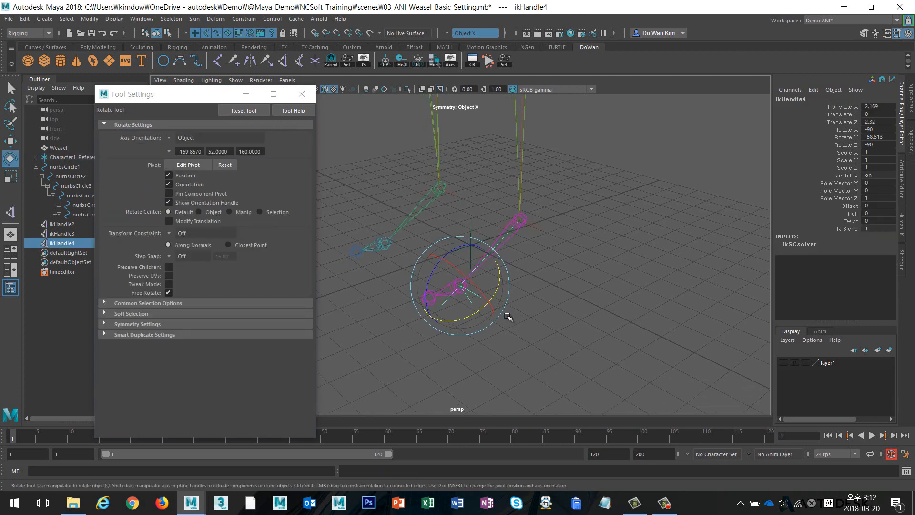
pyautogui.click(551, 336)
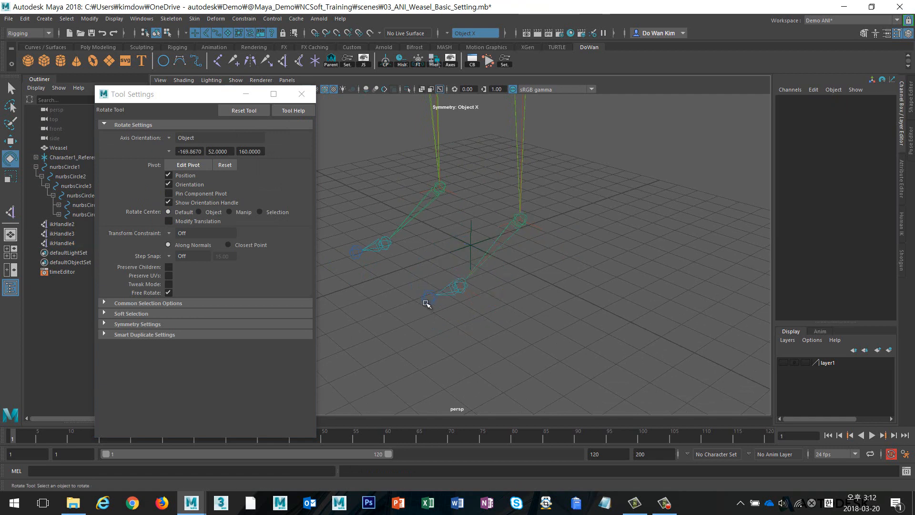
# - Create another Single-Chain Solver IK handle from the left toe base joint to the toe tip joint
pyautogui.press('y')
pyautogui.click(461, 286)
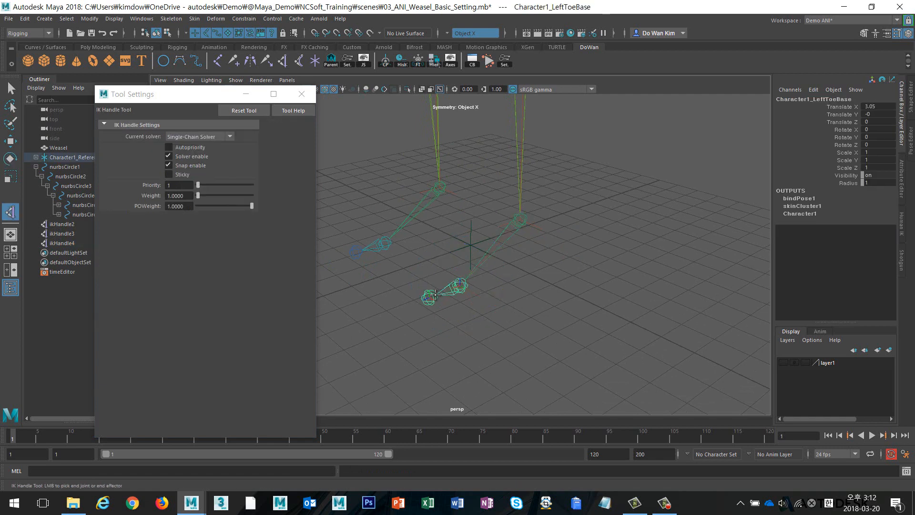
pyautogui.click(429, 297)
pyautogui.press('e')
pyautogui.click(508, 355)
# - Test the left leg's bend by moving its ankle IK handle, and undo the move
pyautogui.moveTo(508, 355)
pyautogui.keyDown('alt'); pyautogui.mouseDown()
pyautogui.moveTo(486, 362)
pyautogui.moveTo(507, 343)
pyautogui.mouseUp(); pyautogui.keyUp('alt')
pyautogui.moveTo(577, 210); pyautogui.dragTo(570, 273)
pyautogui.keyDown('alt'); pyautogui.moveTo(656, 284); pyautogui.dragTo(424, 273, button='right'); pyautogui.keyUp('alt')
pyautogui.keyDown('alt'); pyautogui.moveTo(441, 272); pyautogui.dragTo(434, 290, button='middle'); pyautogui.keyUp('alt')
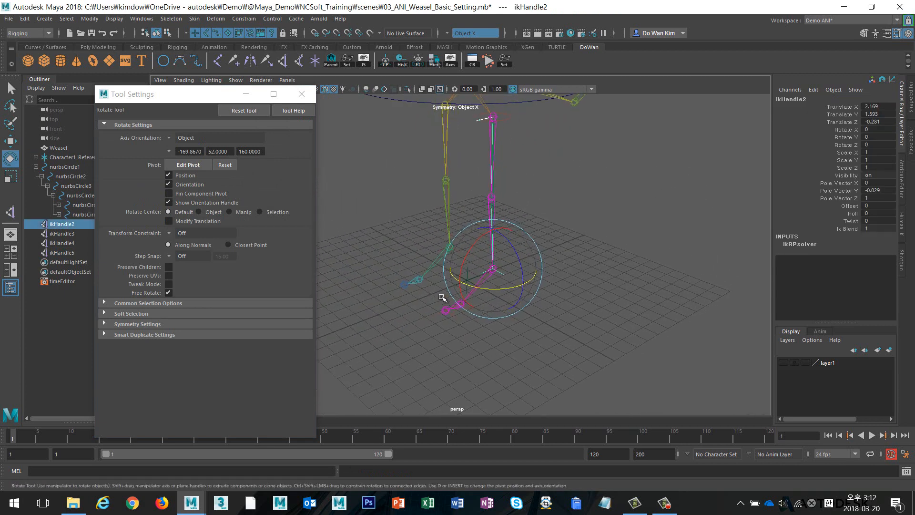
pyautogui.press('w')
pyautogui.moveTo(495, 264); pyautogui.dragTo(456, 226)
pyautogui.hotkey('ctrl', 'z')
# - Test the left toe base and toe tip IK handles by moving each one, and undo the moves
pyautogui.keyDown('alt'); pyautogui.moveTo(391, 293); pyautogui.dragTo(590, 301, button='right'); pyautogui.keyUp('alt')
pyautogui.keyDown('alt'); pyautogui.moveTo(496, 339); pyautogui.dragTo(501, 294, button='middle'); pyautogui.keyUp('alt')
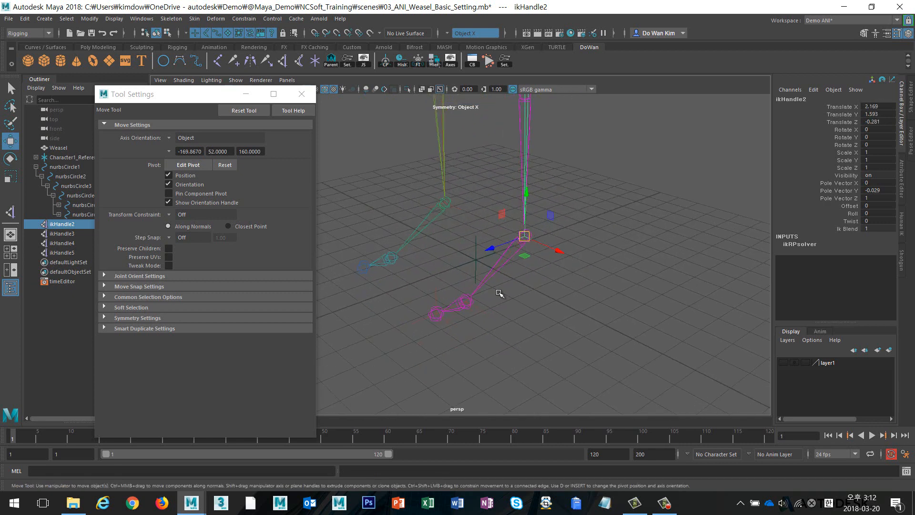
pyautogui.keyDown('alt'); pyautogui.moveTo(429, 297); pyautogui.dragTo(476, 299, button='right'); pyautogui.keyUp('alt')
pyautogui.click(477, 311)
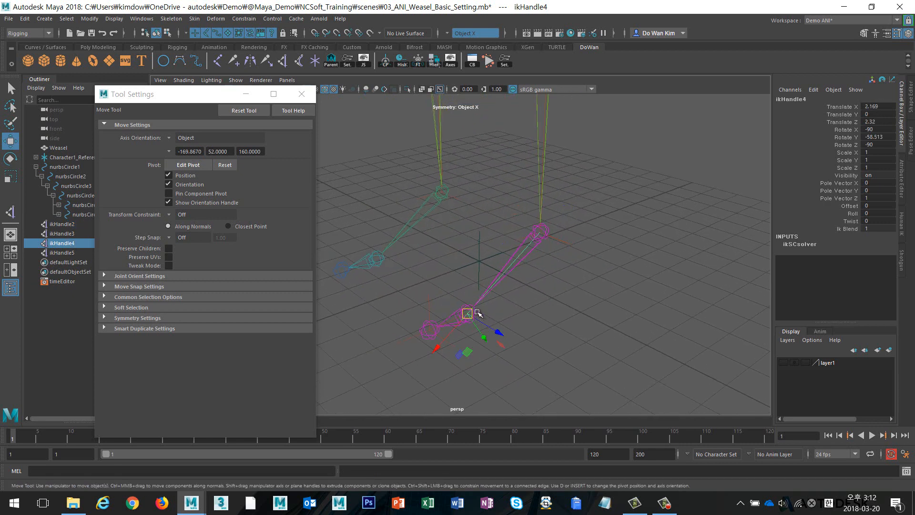
pyautogui.moveTo(467, 315); pyautogui.dragTo(435, 295)
pyautogui.hotkey('ctrl', 'z')
pyautogui.click(576, 315)
pyautogui.hotkey('ctrl', 'z')
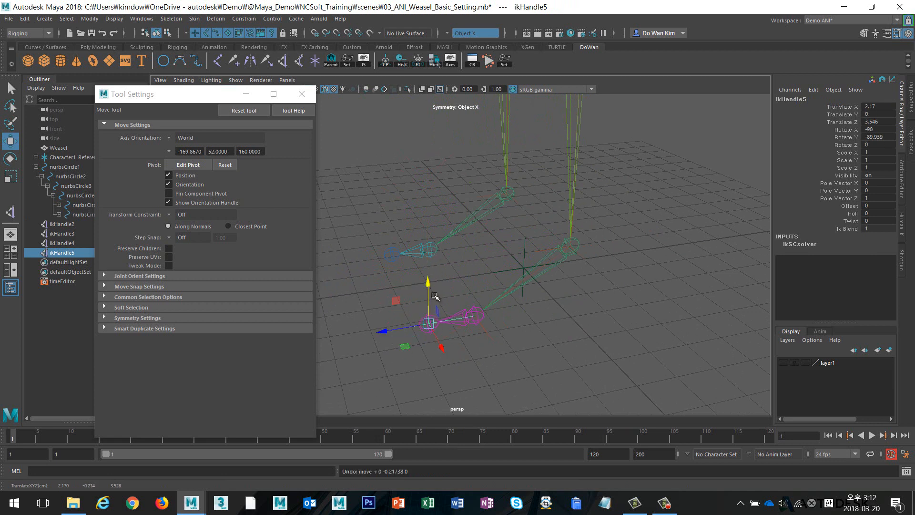
# - Select the left foot's ankle-to-toe-base IK handle and close the Tool Settings window
pyautogui.click(508, 337)
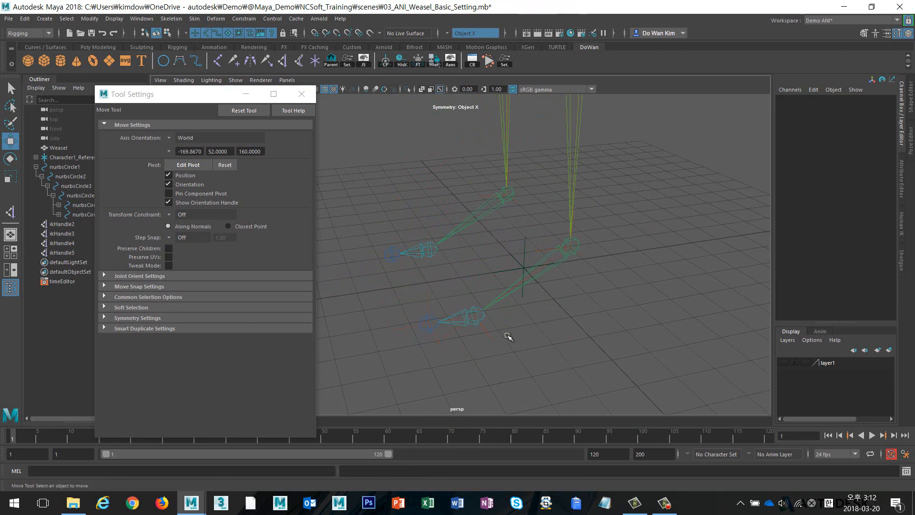
pyautogui.click(443, 340)
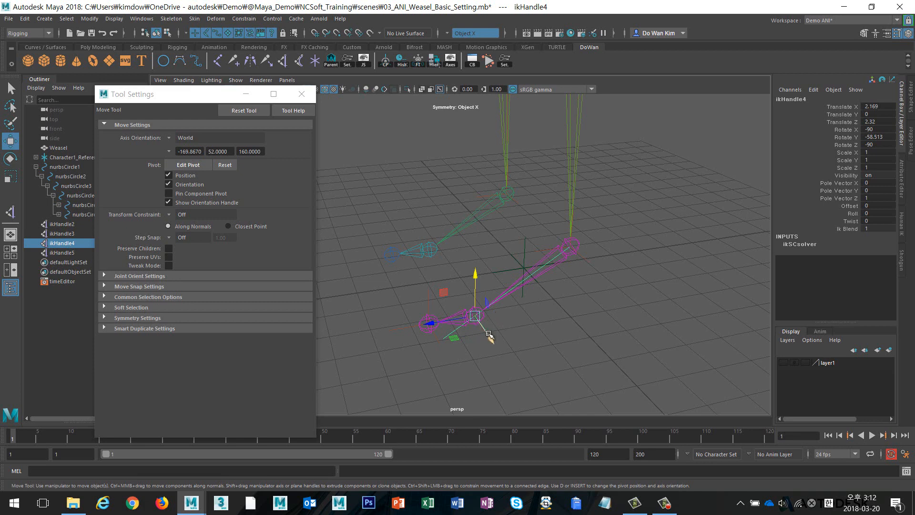
pyautogui.click(302, 94)
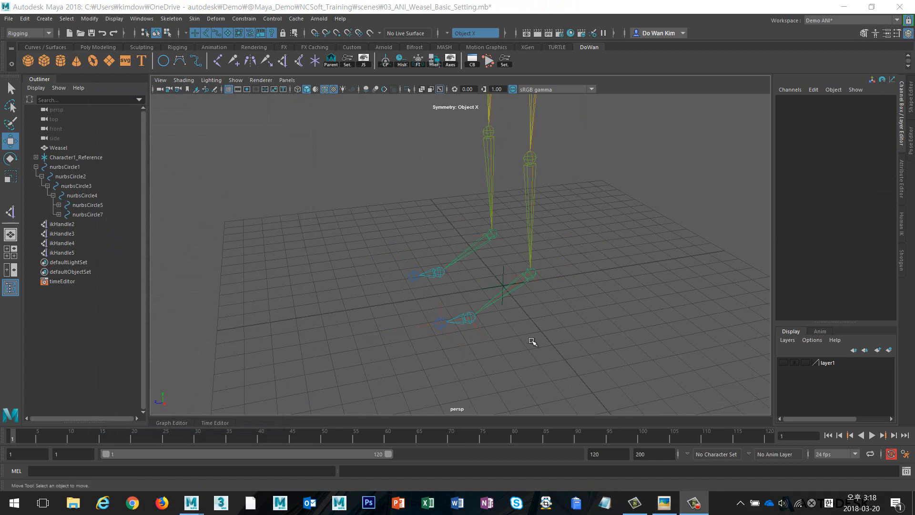
# - Create a NURBS circle and, with layer1 shown, move the circle under the left foot
pyautogui.moveTo(498, 350)
pyautogui.keyDown('alt'); pyautogui.mouseDown()
pyautogui.moveTo(590, 313)
pyautogui.moveTo(461, 302)
pyautogui.mouseUp(); pyautogui.keyUp('alt')
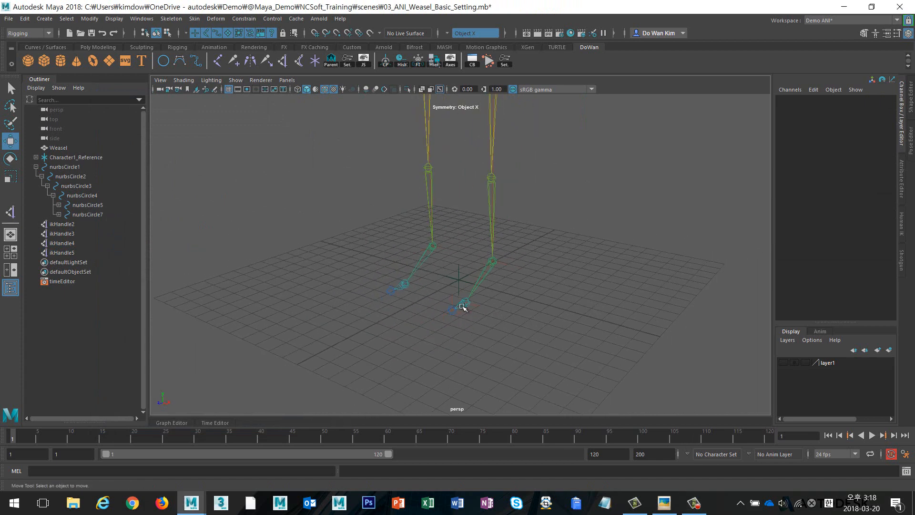
pyautogui.click(164, 62)
pyautogui.scroll(4, 527, 261)
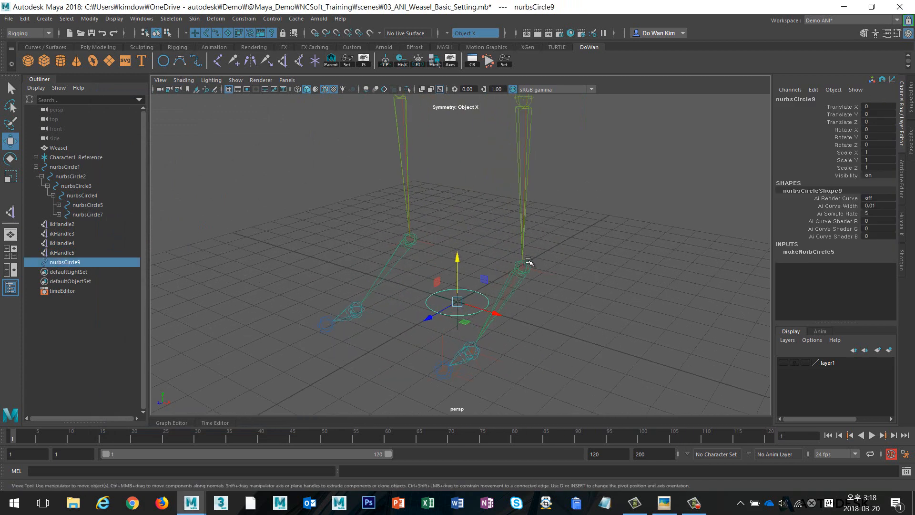
pyautogui.keyDown('alt'); pyautogui.moveTo(591, 296); pyautogui.dragTo(745, 360); pyautogui.keyUp('alt')
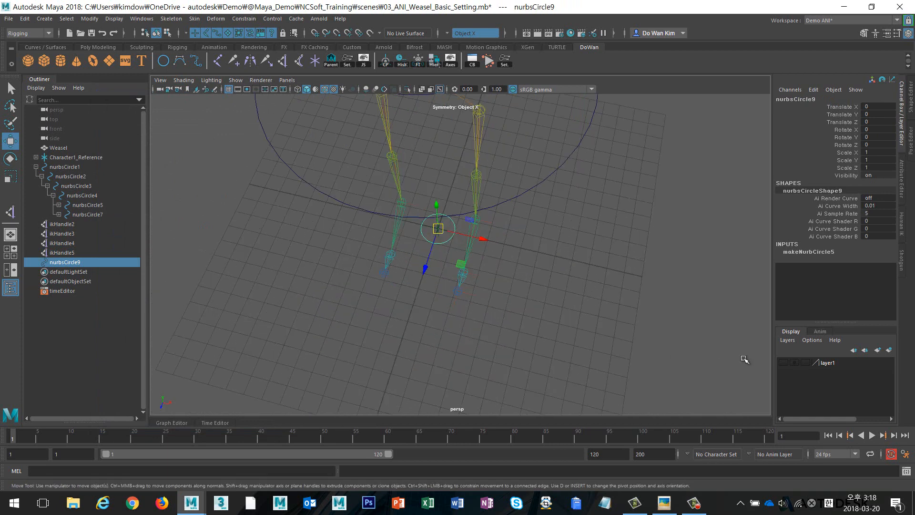
pyautogui.click(784, 363)
pyautogui.moveTo(483, 238); pyautogui.dragTo(521, 244)
pyautogui.moveTo(467, 268); pyautogui.dragTo(488, 275)
# - Scale the circle into an oval surrounding the left foot and freeze its transformations
pyautogui.press('r')
pyautogui.moveTo(461, 312); pyautogui.dragTo(519, 292)
pyautogui.press('w')
pyautogui.keyDown('alt'); pyautogui.moveTo(475, 296); pyautogui.dragTo(721, 299, button='right'); pyautogui.keyUp('alt')
pyautogui.click(418, 61)
pyautogui.keyDown('alt'); pyautogui.moveTo(455, 151); pyautogui.dragTo(503, 211); pyautogui.keyUp('alt')
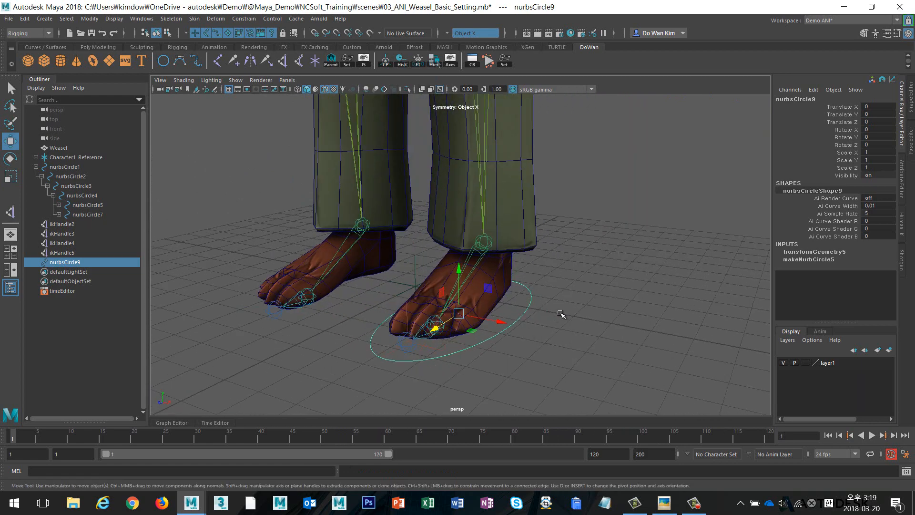
# - Set layer1 to Reference display type and hide the layer
pyautogui.keyDown('alt'); pyautogui.moveTo(562, 315); pyautogui.dragTo(519, 293); pyautogui.keyUp('alt')
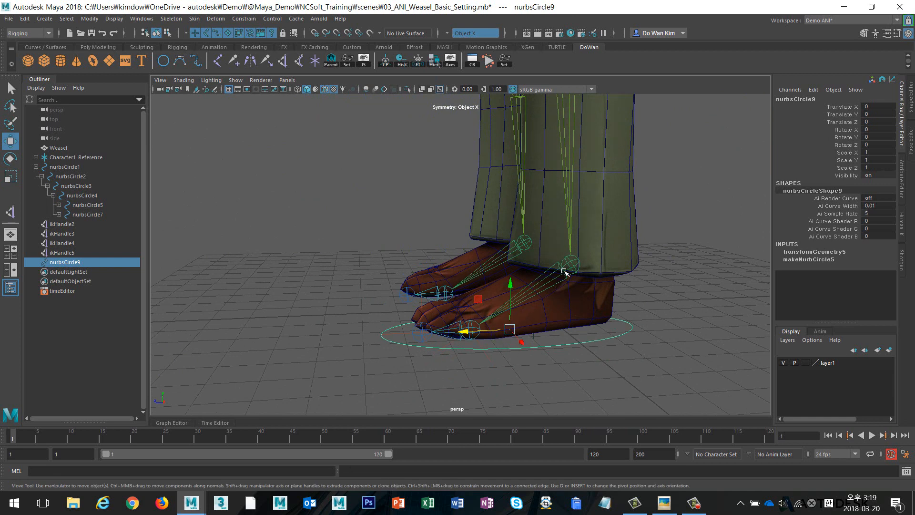
pyautogui.keyDown('alt'); pyautogui.moveTo(564, 271); pyautogui.dragTo(656, 337); pyautogui.keyUp('alt')
pyautogui.click(805, 362)
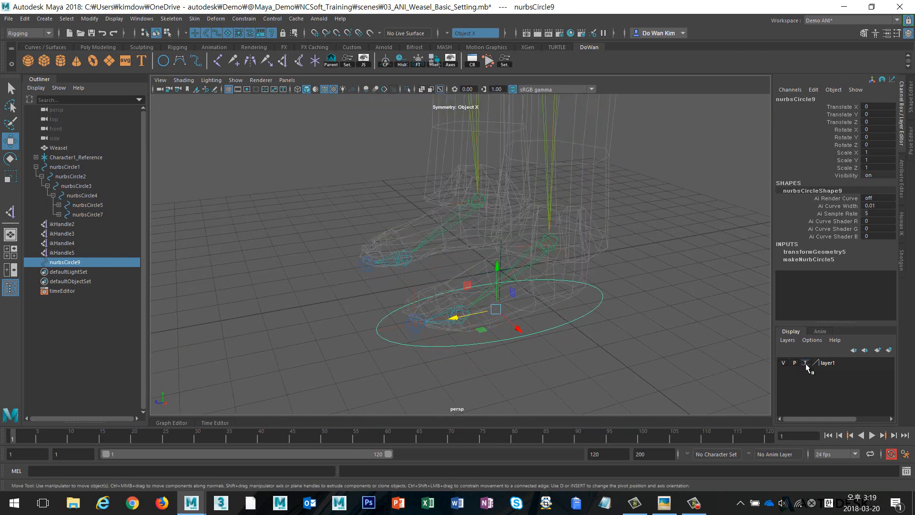
pyautogui.click(805, 363)
pyautogui.click(783, 362)
# - Snap the foot circle's pivot to the left ankle joint, then test-rotate the circle and undo the rotation
pyautogui.press('d')
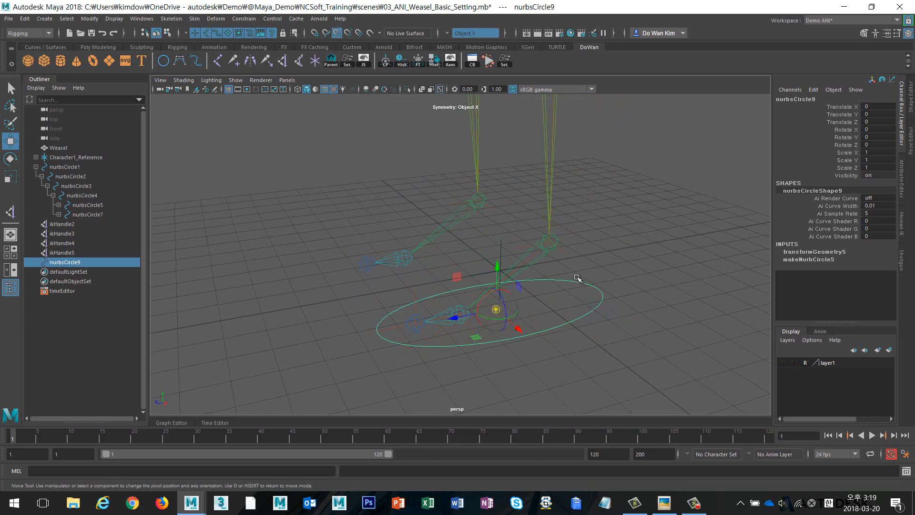
pyautogui.moveTo(549, 248); pyautogui.dragTo(550, 240, button='middle')
pyautogui.press('e')
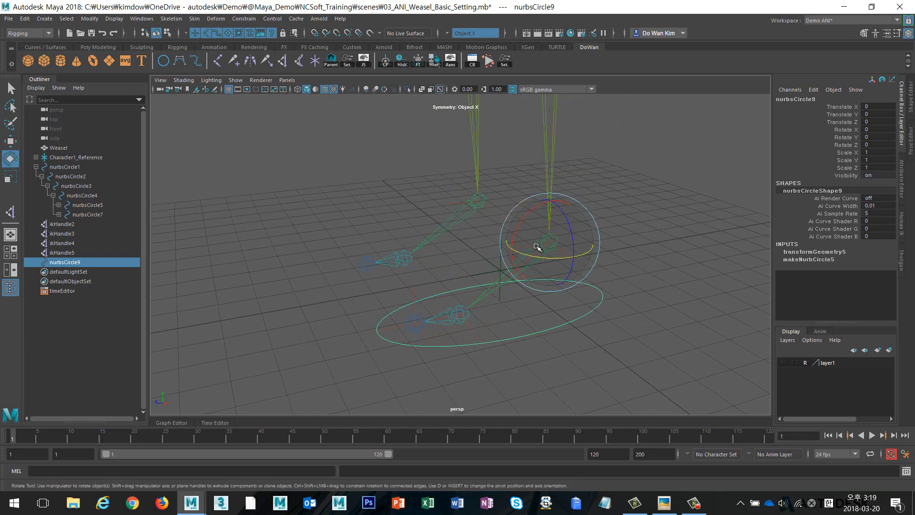
pyautogui.moveTo(536, 246); pyautogui.dragTo(607, 266)
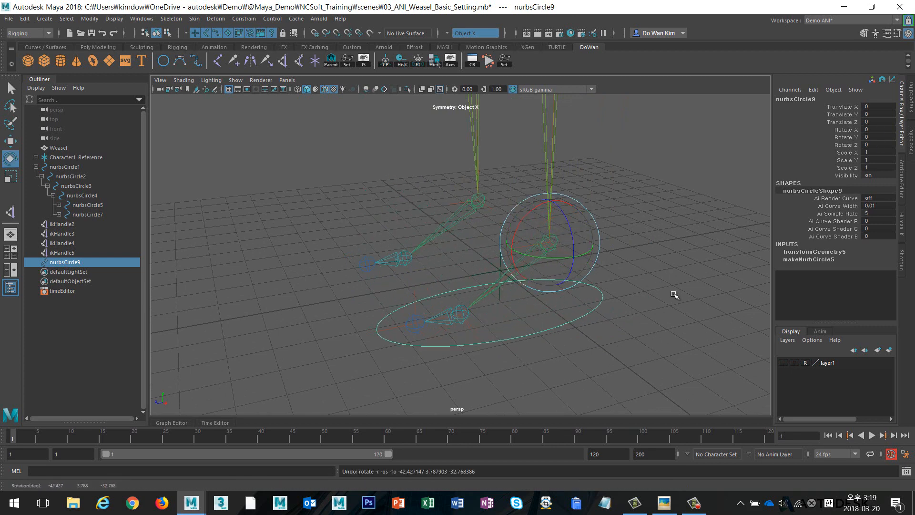
pyautogui.click(674, 295)
# - Parent the left leg's ankle IK handle under the left foot circle
pyautogui.keyDown('alt'); pyautogui.moveTo(580, 294); pyautogui.dragTo(609, 252); pyautogui.keyUp('alt')
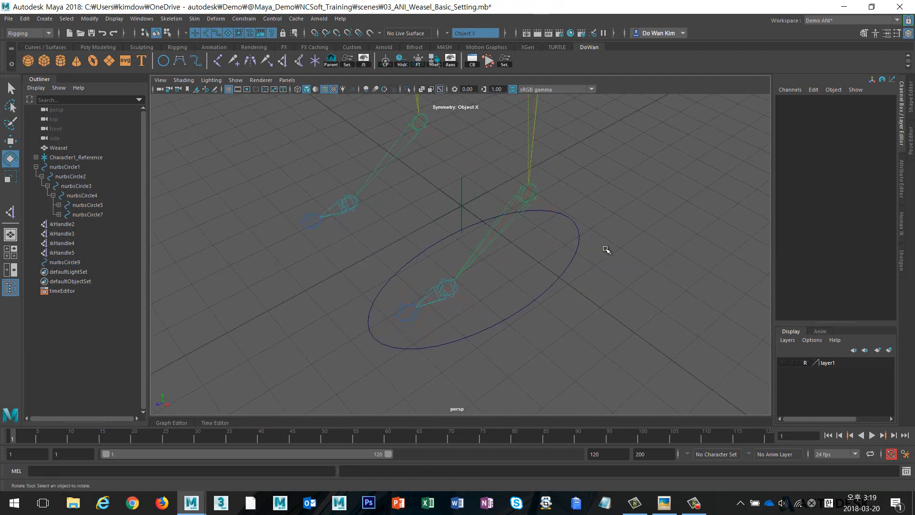
pyautogui.click(529, 193)
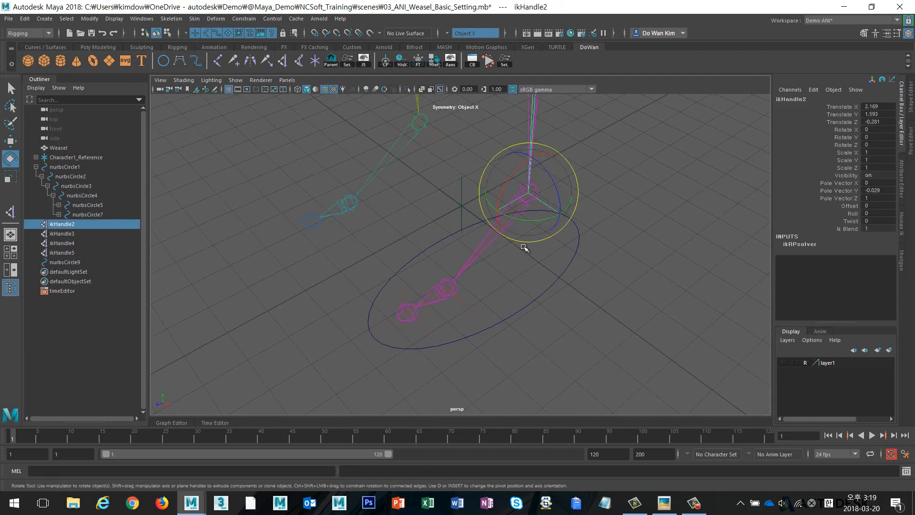
pyautogui.press('q')
pyautogui.keyDown('shift'); pyautogui.click(545, 290); pyautogui.keyUp('shift')
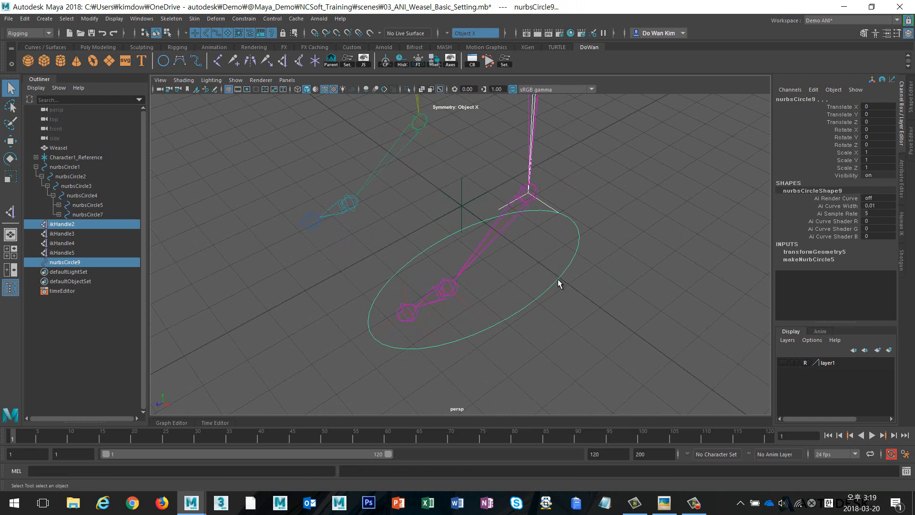
pyautogui.press('p')
pyautogui.click(652, 285)
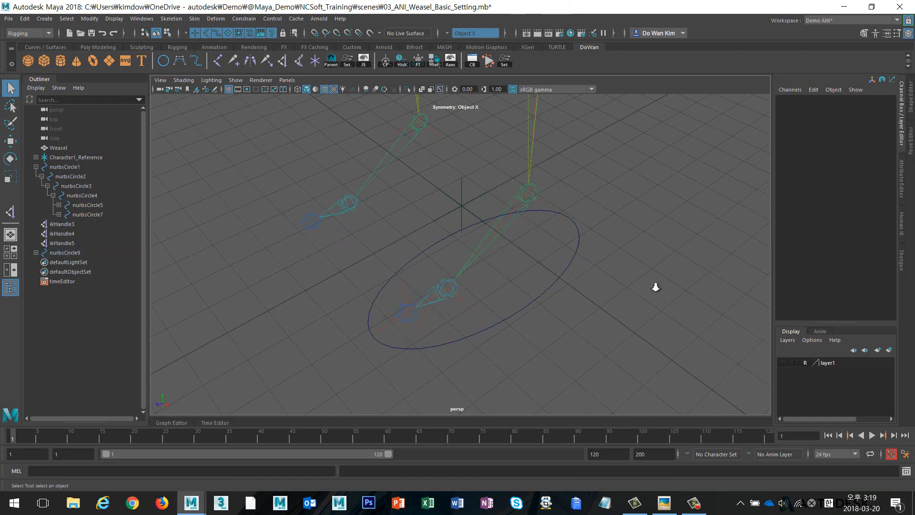
# - Test the left leg control by moving the foot circle upward and forward, and undo the move
pyautogui.keyDown('alt'); pyautogui.moveTo(655, 287); pyautogui.dragTo(441, 276, button='right'); pyautogui.keyUp('alt')
pyautogui.click(497, 279)
pyautogui.keyDown('alt'); pyautogui.moveTo(622, 302); pyautogui.dragTo(500, 308); pyautogui.keyUp('alt')
pyautogui.press('w')
pyautogui.moveTo(447, 273)
pyautogui.mouseDown(button='middle')
pyautogui.moveTo(431, 221)
pyautogui.moveTo(390, 229)
pyautogui.moveTo(408, 209)
pyautogui.moveTo(444, 268)
pyautogui.mouseUp(button='middle')
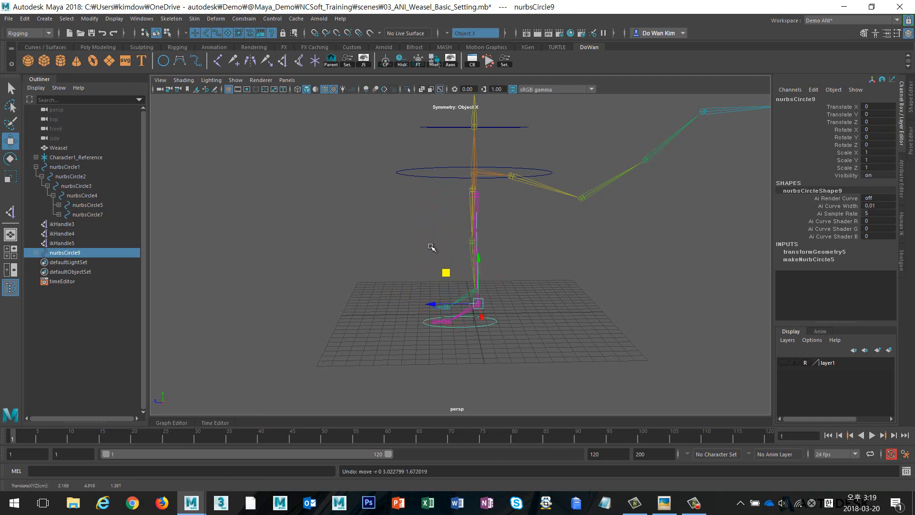
pyautogui.click(381, 259)
# - Create a locator for the left knee
pyautogui.keyDown('alt'); pyautogui.moveTo(381, 259); pyautogui.dragTo(380, 298); pyautogui.keyUp('alt')
pyautogui.keyDown('alt'); pyautogui.moveTo(380, 297); pyautogui.dragTo(582, 315, button='right'); pyautogui.keyUp('alt')
pyautogui.keyDown('alt'); pyautogui.moveTo(582, 314); pyautogui.dragTo(560, 287, button='middle'); pyautogui.keyUp('alt')
pyautogui.keyDown('alt'); pyautogui.moveTo(561, 287); pyautogui.dragTo(347, 248, button='right'); pyautogui.keyUp('alt')
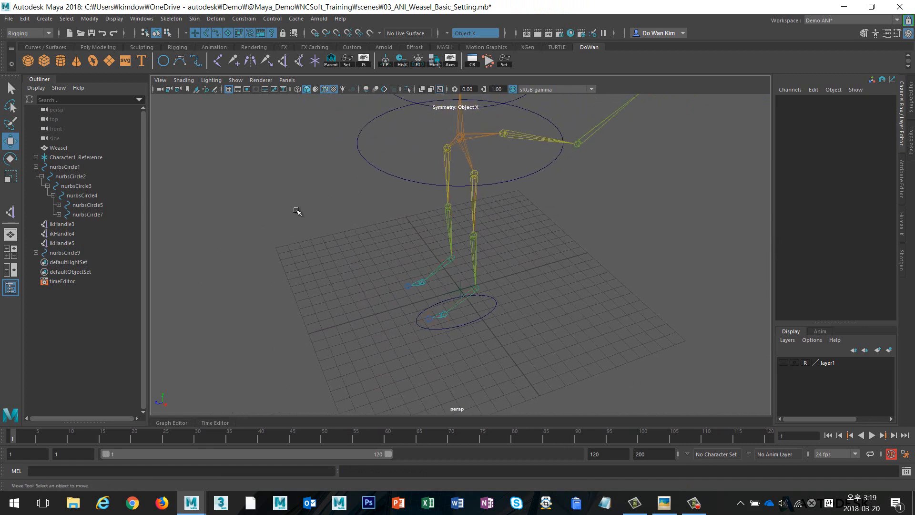
pyautogui.click(28, 20)
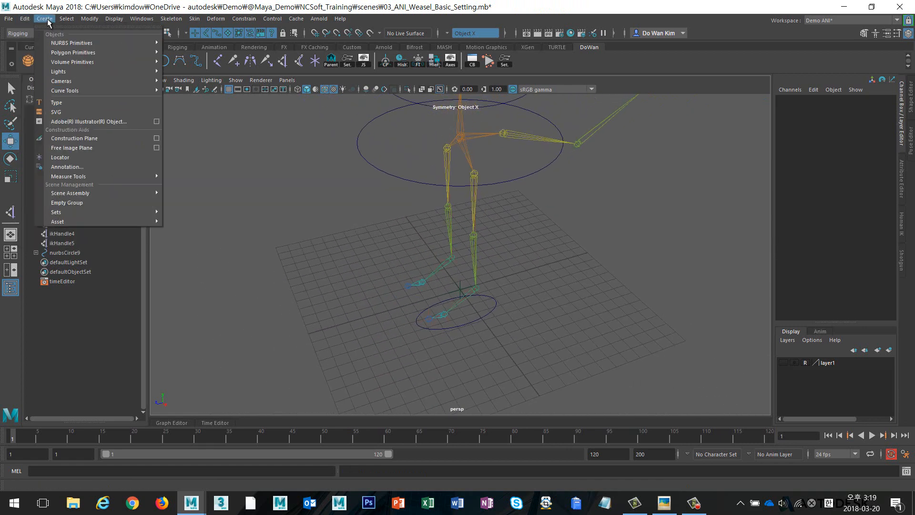
pyautogui.click(88, 161)
pyautogui.scroll(3, 482, 285)
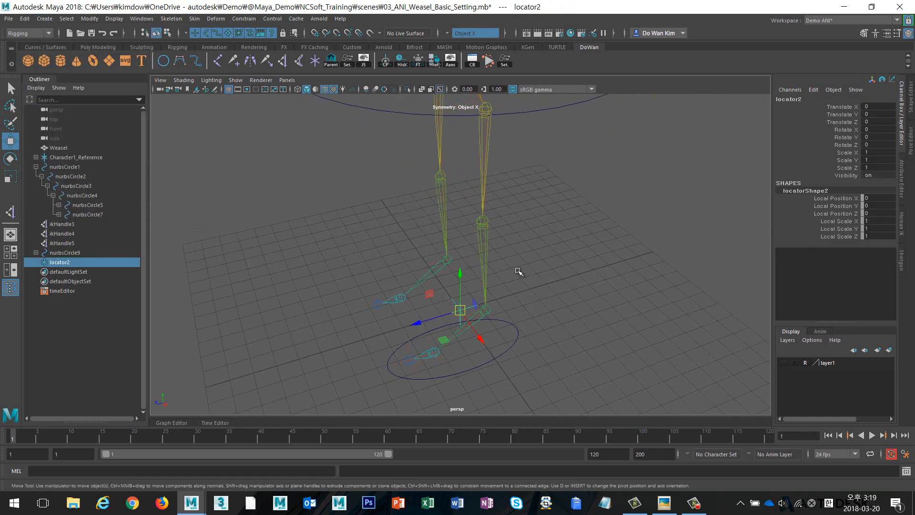
# - Snap the locator to the left knee joint and move it in front of the knee to about 6.9 in Translate Z
pyautogui.press('v')
pyautogui.keyDown('alt'); pyautogui.moveTo(594, 267); pyautogui.dragTo(497, 266, button='right'); pyautogui.keyUp('alt')
pyautogui.press('v')
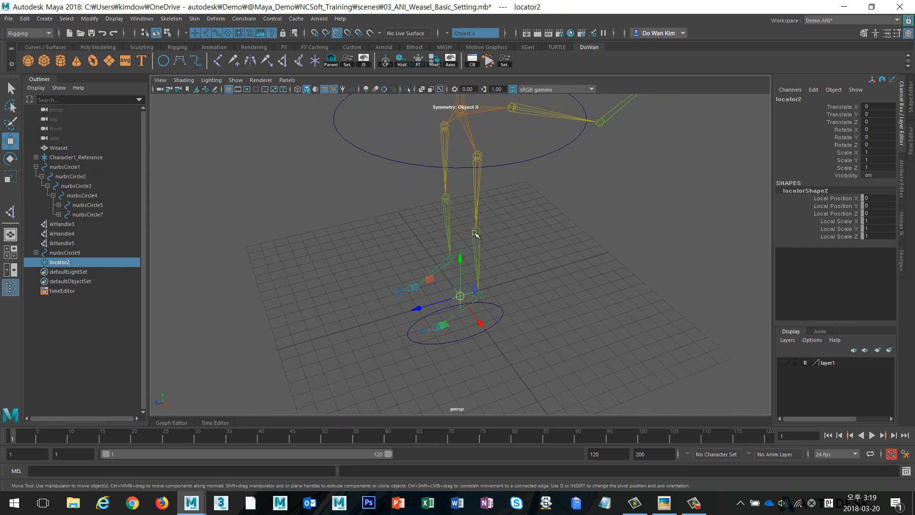
pyautogui.moveTo(475, 233); pyautogui.dragTo(479, 221, button='middle')
pyautogui.keyDown('alt'); pyautogui.moveTo(598, 230); pyautogui.dragTo(555, 232, button='right'); pyautogui.keyUp('alt')
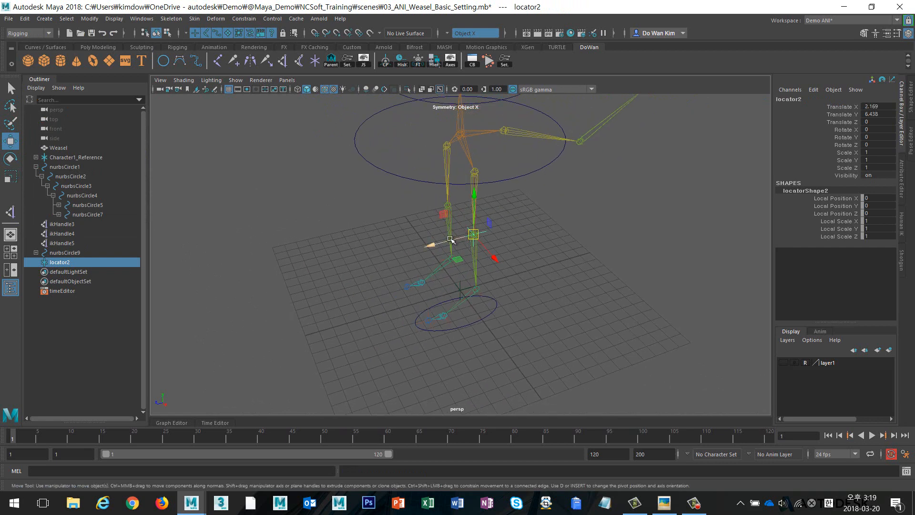
pyautogui.moveTo(432, 244); pyautogui.dragTo(343, 261)
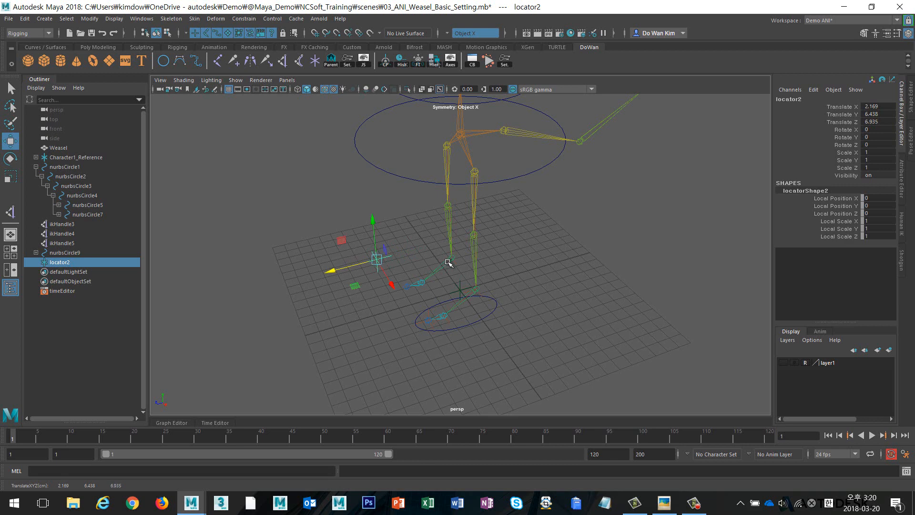
# - Examine the left ankle IK handle and its alignment with the knee locator in the perspective and top views
pyautogui.keyDown('alt'); pyautogui.moveTo(450, 272); pyautogui.dragTo(594, 279, button='right'); pyautogui.keyUp('alt')
pyautogui.click(580, 291)
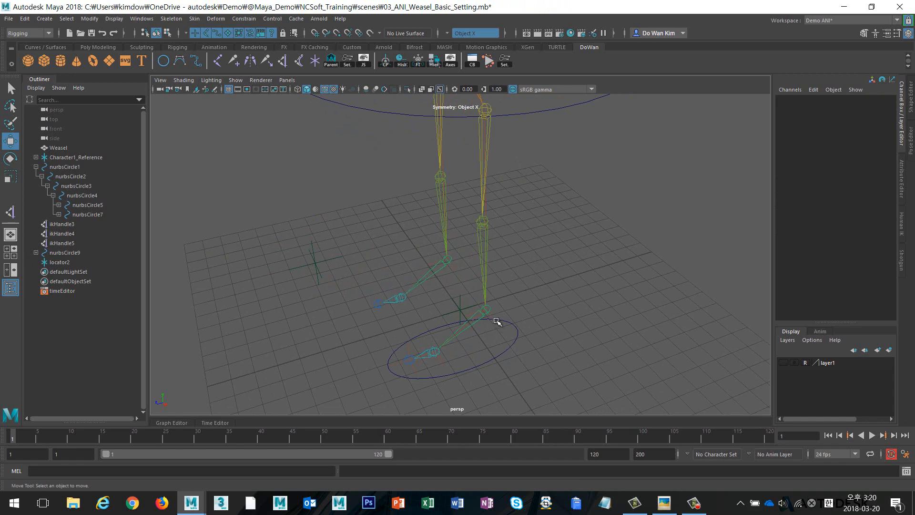
pyautogui.click(494, 322)
pyautogui.keyDown('alt'); pyautogui.moveTo(496, 261); pyautogui.dragTo(494, 165); pyautogui.keyUp('alt')
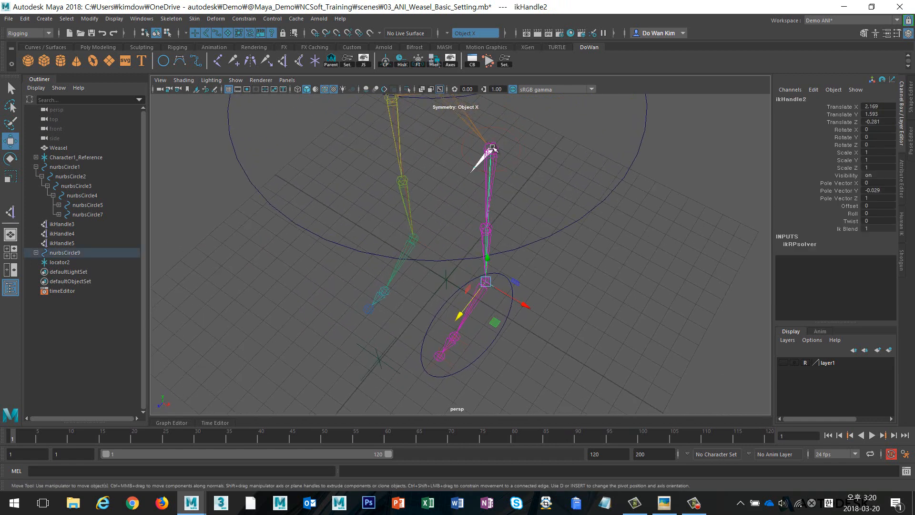
pyautogui.keyDown('alt'); pyautogui.moveTo(527, 171); pyautogui.dragTo(460, 186); pyautogui.keyUp('alt')
pyautogui.press('space')
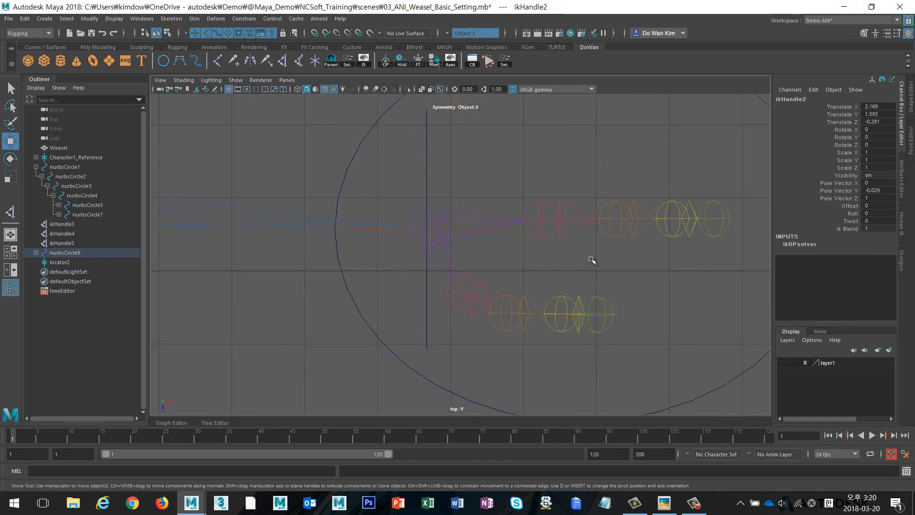
pyautogui.keyDown('alt'); pyautogui.moveTo(590, 260); pyautogui.dragTo(327, 275, button='right'); pyautogui.keyUp('alt')
pyautogui.keyDown('alt'); pyautogui.moveTo(352, 322); pyautogui.dragTo(479, 250, button='middle'); pyautogui.keyUp('alt')
pyautogui.keyDown('alt'); pyautogui.moveTo(479, 250); pyautogui.dragTo(570, 225, button='right'); pyautogui.keyUp('alt')
pyautogui.keyDown('alt'); pyautogui.moveTo(570, 225); pyautogui.dragTo(572, 289, button='middle'); pyautogui.keyUp('alt')
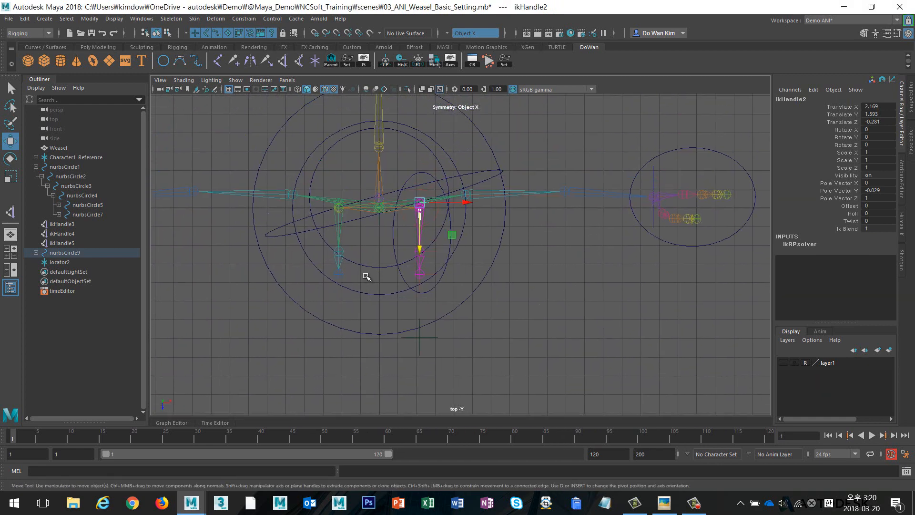
pyautogui.keyDown('alt'); pyautogui.moveTo(367, 277); pyautogui.dragTo(374, 205, button='right'); pyautogui.keyUp('alt')
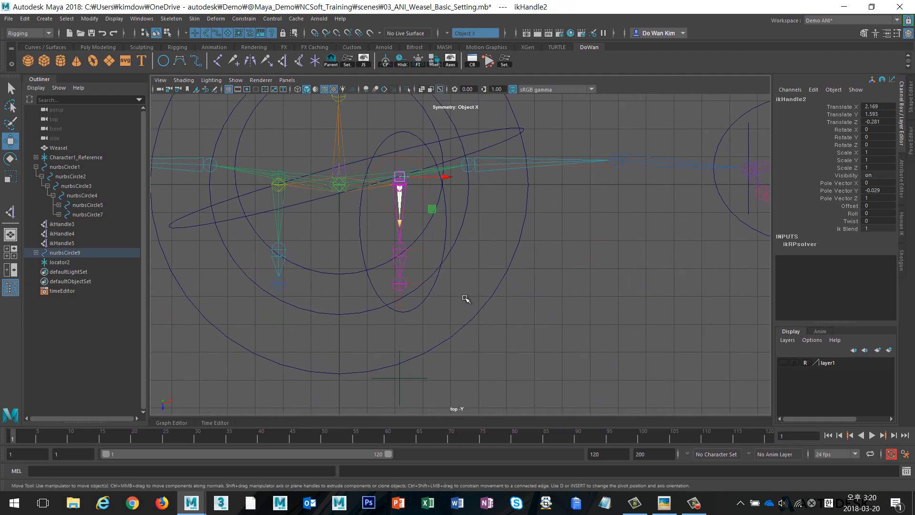
pyautogui.keyDown('alt'); pyautogui.moveTo(466, 298); pyautogui.dragTo(500, 248, button='middle'); pyautogui.keyUp('alt')
# - Move the left knee locator sideways to about 4.5 in Translate X
pyautogui.click(454, 326)
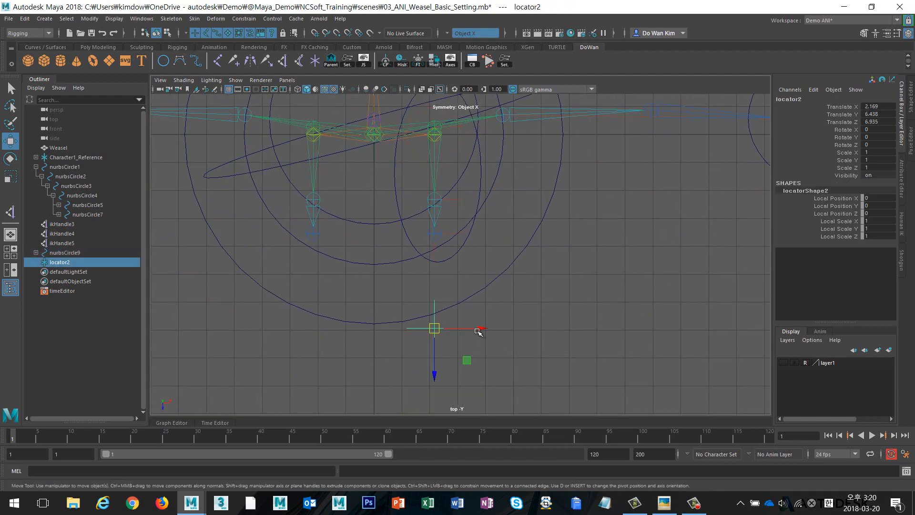
pyautogui.moveTo(480, 329); pyautogui.dragTo(542, 327)
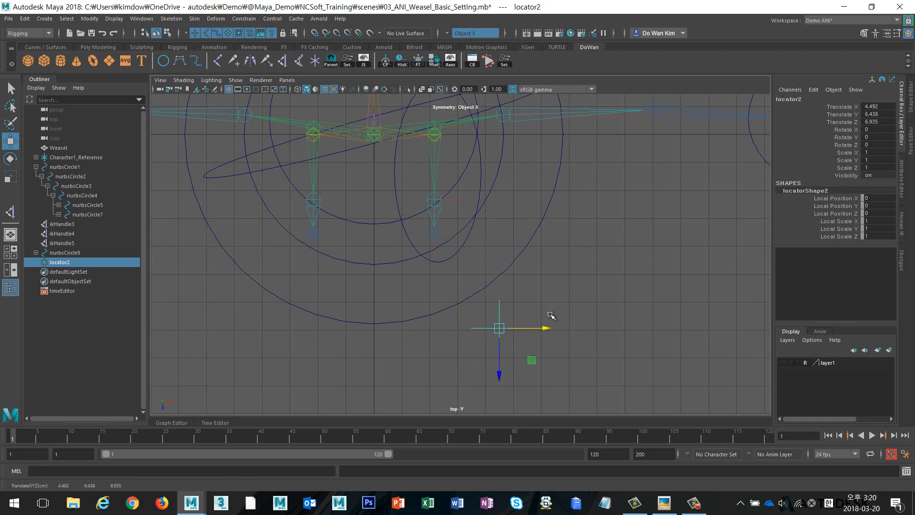
pyautogui.click(586, 290)
pyautogui.press('space')
pyautogui.moveTo(588, 290); pyautogui.dragTo(588, 201)
pyautogui.keyDown('alt'); pyautogui.moveTo(494, 286); pyautogui.dragTo(415, 302); pyautogui.keyUp('alt')
pyautogui.click(412, 298)
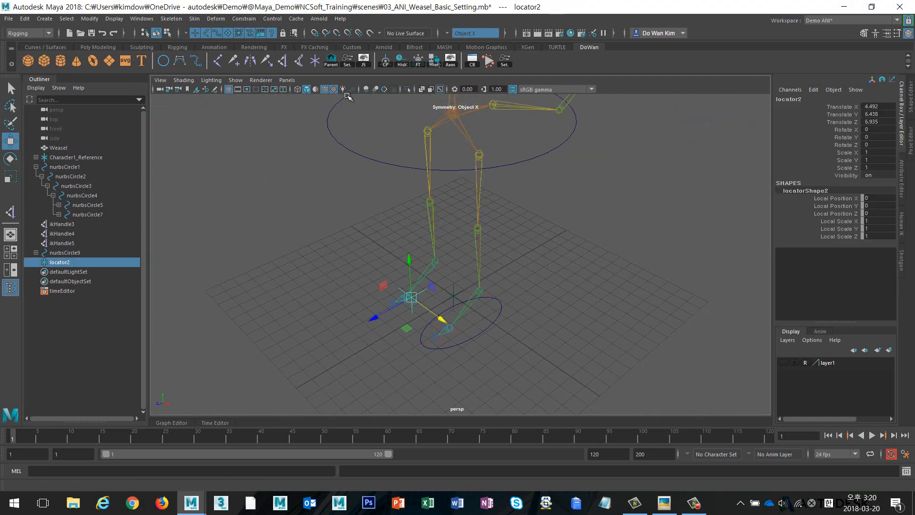
# - Try a pole vector constraint from the offset locator to the left ankle IK handle, and undo it
pyautogui.keyDown('alt'); pyautogui.moveTo(510, 246); pyautogui.dragTo(619, 246, button='right'); pyautogui.keyUp('alt')
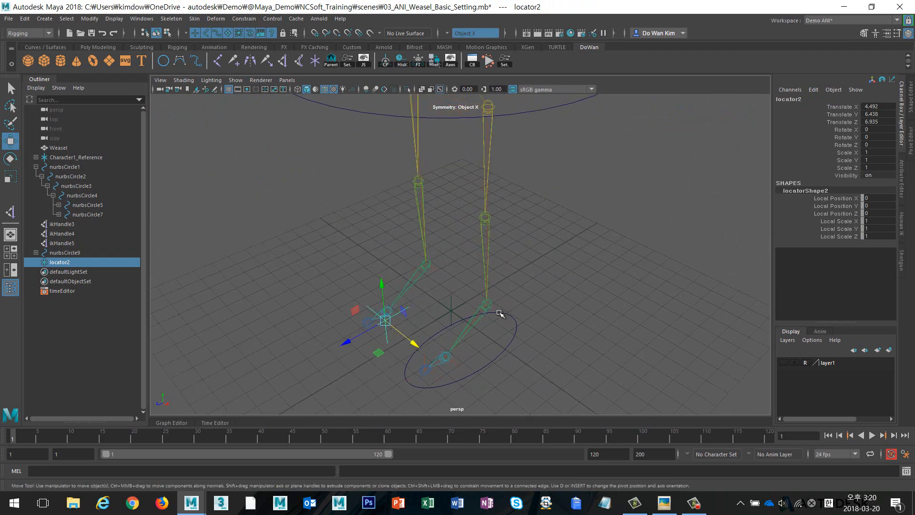
pyautogui.keyDown('shift'); pyautogui.click(489, 304); pyautogui.keyUp('shift')
pyautogui.press('space')
pyautogui.moveTo(518, 340); pyautogui.dragTo(541, 288)
pyautogui.keyDown('alt'); pyautogui.moveTo(561, 281); pyautogui.dragTo(558, 299, button='middle'); pyautogui.keyUp('alt')
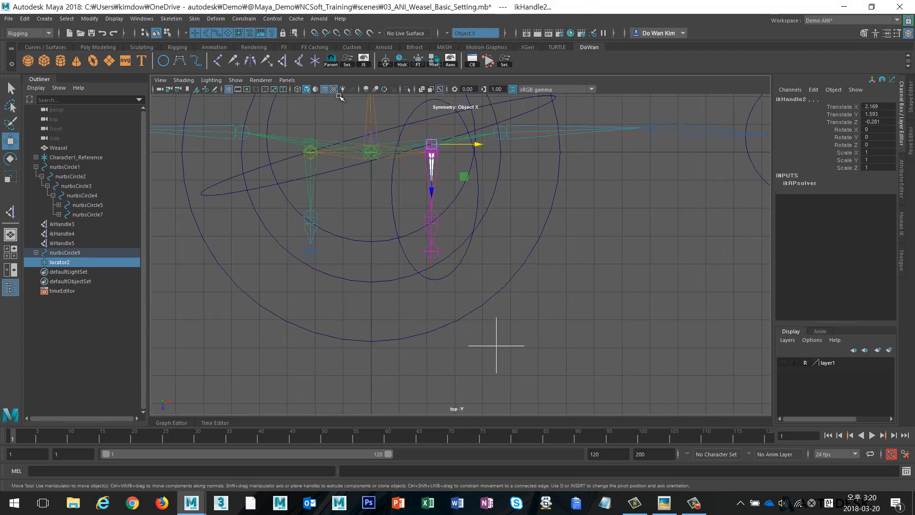
pyautogui.click(244, 19)
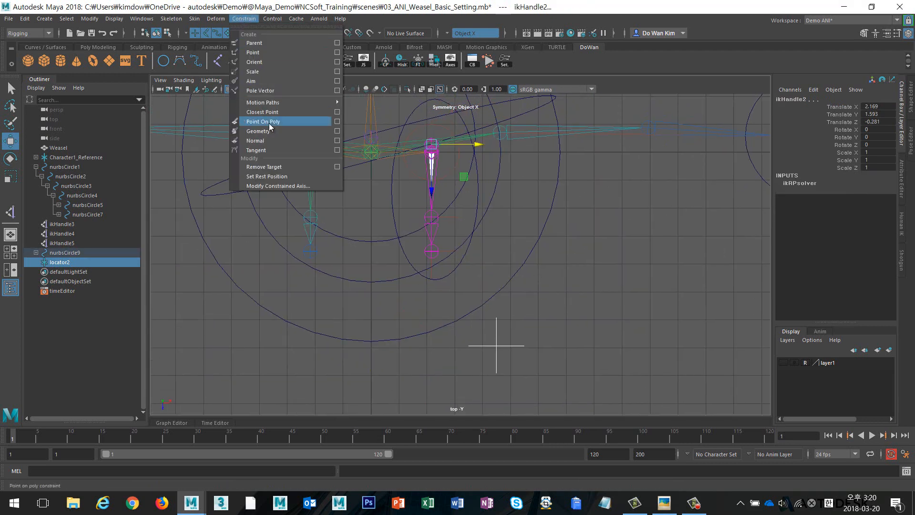
pyautogui.click(274, 89)
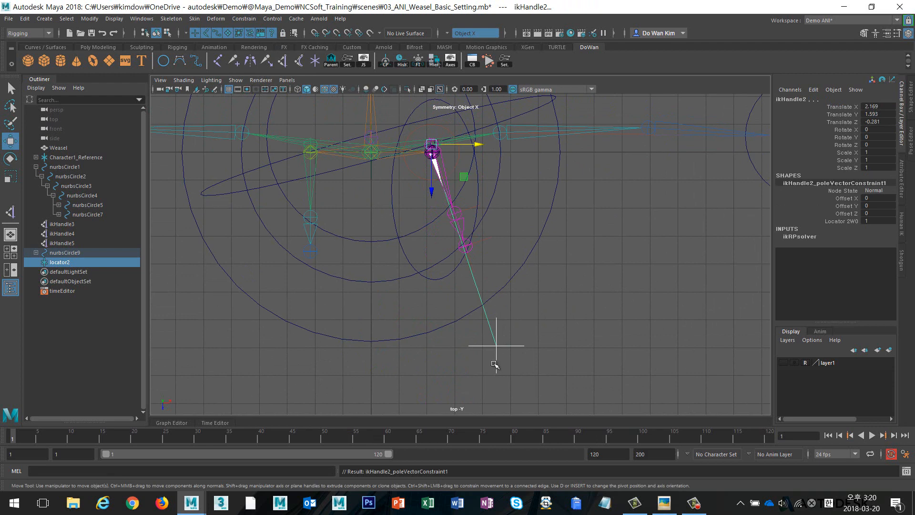
pyautogui.hotkey('ctrl', 'z')
# - Snap the locator back onto the left knee joint and move it forward to about 7.8 in Translate Z
pyautogui.click(480, 332)
pyautogui.click(494, 344)
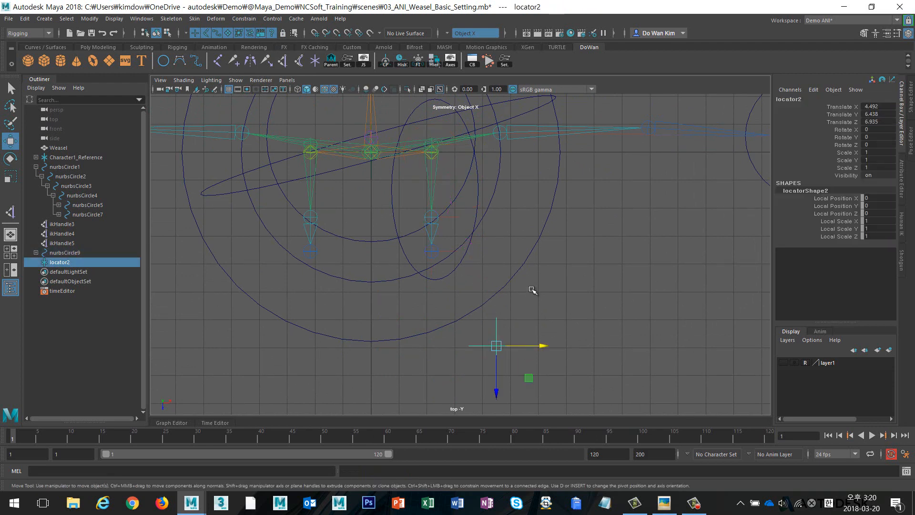
pyautogui.press('space')
pyautogui.moveTo(533, 207); pyautogui.dragTo(534, 196)
pyautogui.keyDown('alt'); pyautogui.moveTo(523, 270); pyautogui.dragTo(512, 268); pyautogui.keyUp('alt')
pyautogui.press('v')
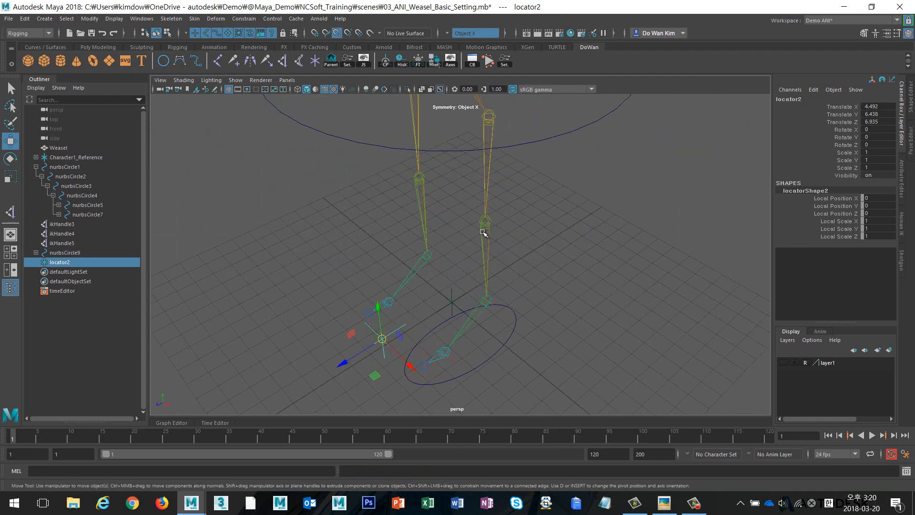
pyautogui.moveTo(483, 229); pyautogui.dragTo(489, 212, button='middle')
pyautogui.moveTo(545, 239)
pyautogui.keyDown('alt'); pyautogui.mouseDown()
pyautogui.moveTo(499, 205)
pyautogui.moveTo(461, 242)
pyautogui.moveTo(542, 245)
pyautogui.mouseUp(); pyautogui.keyUp('alt')
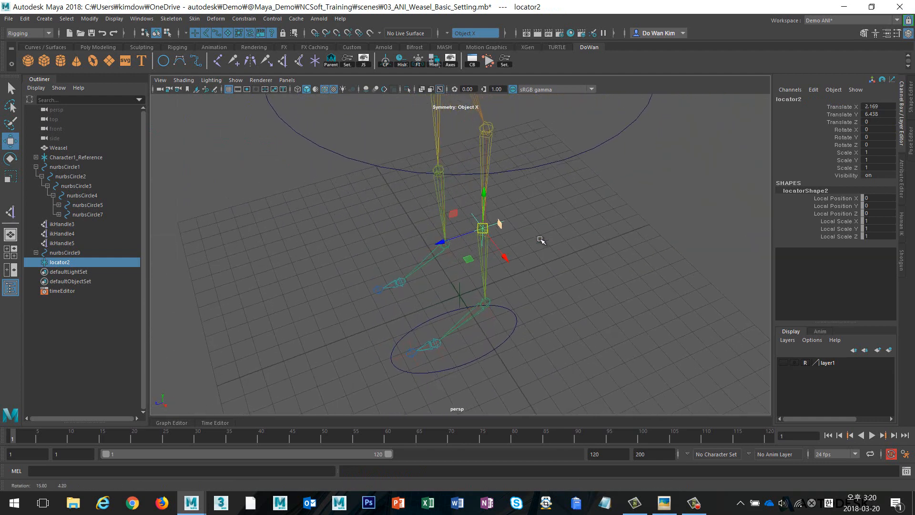
pyautogui.moveTo(444, 239); pyautogui.dragTo(239, 277)
# - Check the knee locator's alignment with the left leg in the front and perspective views
pyautogui.keyDown('alt'); pyautogui.moveTo(415, 271); pyautogui.dragTo(577, 278); pyautogui.keyUp('alt')
pyautogui.press('space')
pyautogui.keyDown('alt'); pyautogui.moveTo(597, 277); pyautogui.dragTo(399, 295, button='right'); pyautogui.keyUp('alt')
pyautogui.keyDown('alt'); pyautogui.moveTo(399, 295); pyautogui.dragTo(572, 122, button='middle'); pyautogui.keyUp('alt')
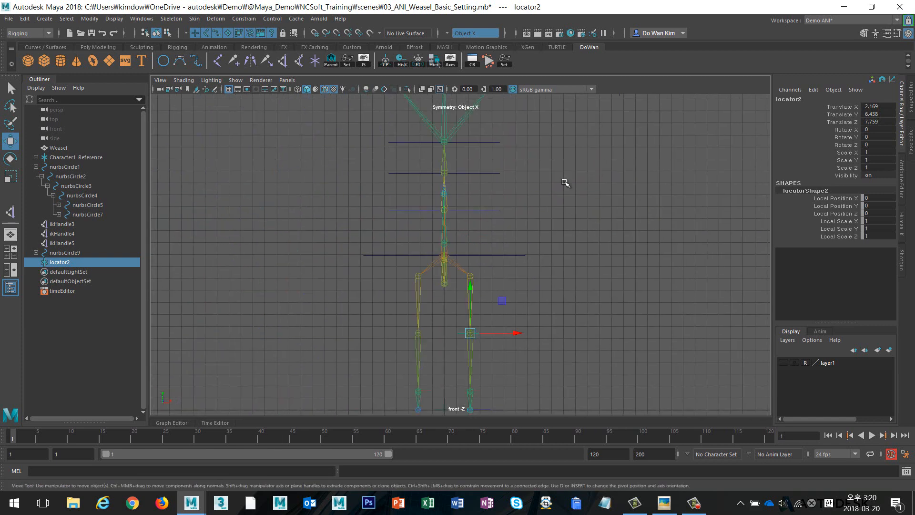
pyautogui.keyDown('alt'); pyautogui.moveTo(483, 310); pyautogui.dragTo(479, 221, button='middle'); pyautogui.keyUp('alt')
pyautogui.press('space')
pyautogui.moveTo(479, 253); pyautogui.dragTo(501, 233)
pyautogui.press('space')
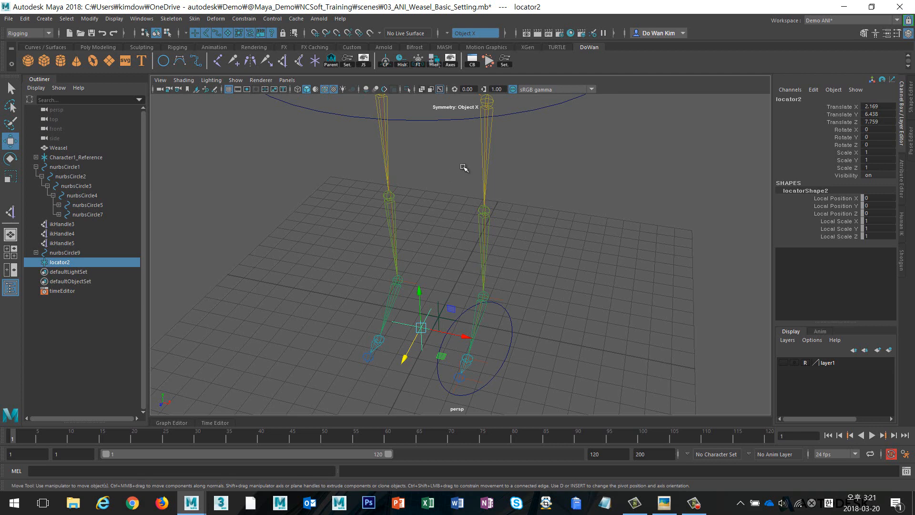
# - Freeze the transformations of the left knee locator
pyautogui.click(418, 61)
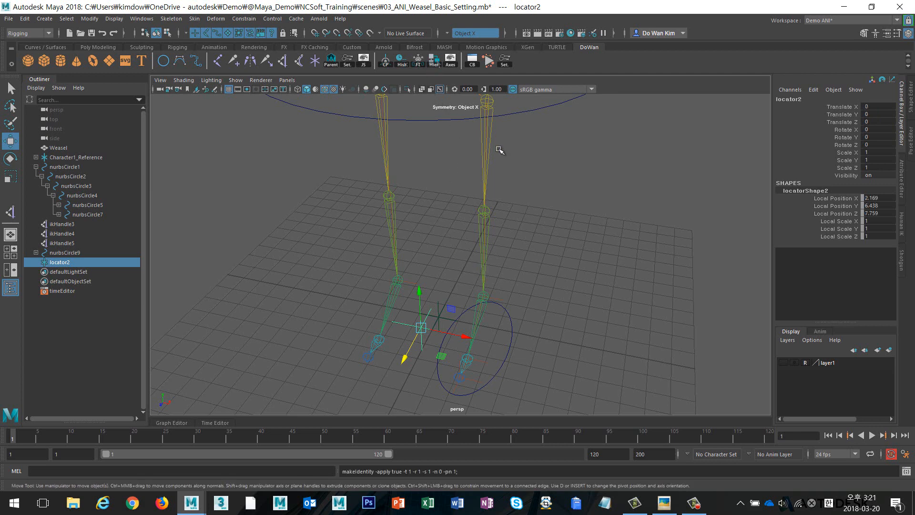
pyautogui.keyDown('alt'); pyautogui.moveTo(551, 258); pyautogui.dragTo(525, 253); pyautogui.keyUp('alt')
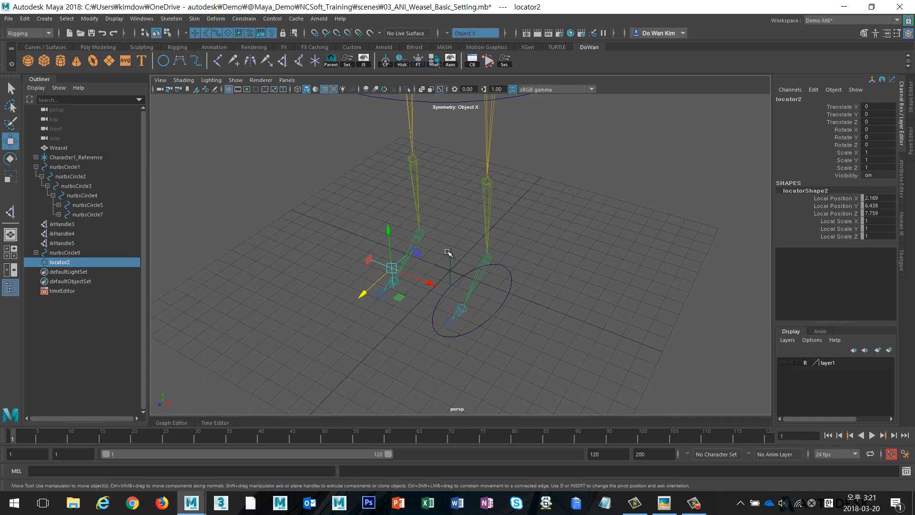
pyautogui.click(453, 229)
# - Apply a pole vector constraint from the knee locator to the left ankle IK handle
pyautogui.click(387, 263)
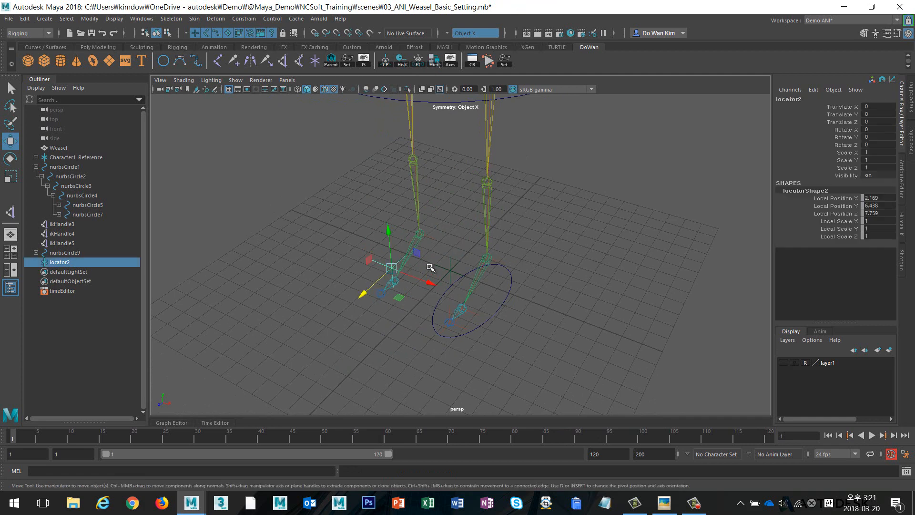
pyautogui.keyDown('shift'); pyautogui.click(495, 263); pyautogui.keyUp('shift')
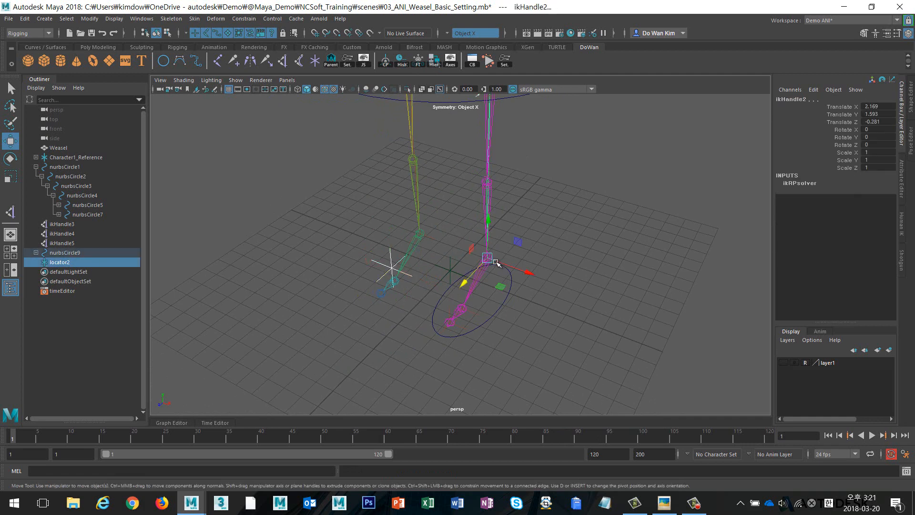
pyautogui.click(245, 20)
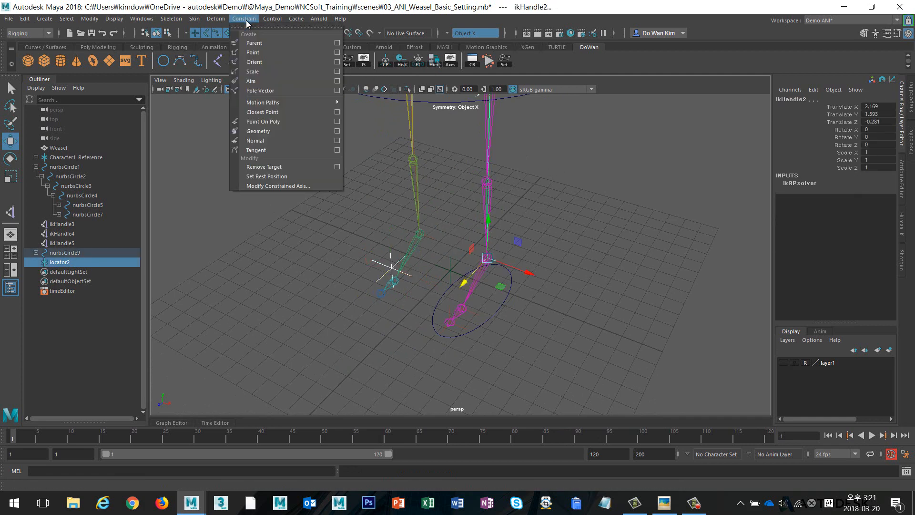
pyautogui.click(288, 86)
pyautogui.scroll(-2, 601, 237)
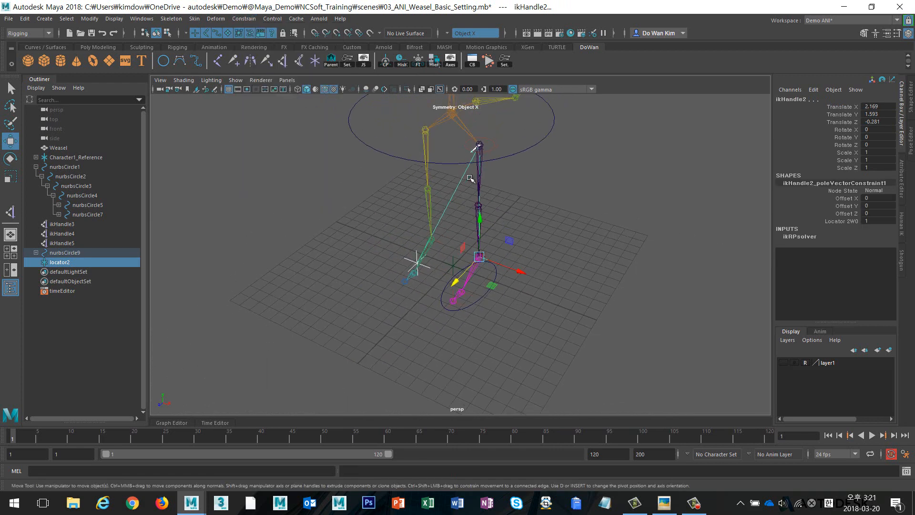
pyautogui.keyDown('alt'); pyautogui.moveTo(484, 239); pyautogui.dragTo(607, 231); pyautogui.keyUp('alt')
pyautogui.click(591, 269)
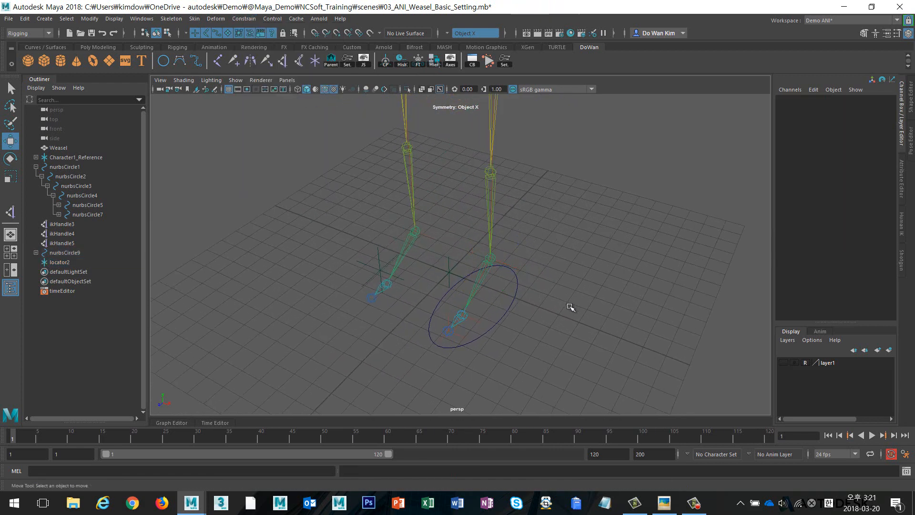
# - Parent the knee locator under the left foot circle
pyautogui.keyDown('alt'); pyautogui.moveTo(572, 307); pyautogui.dragTo(535, 309); pyautogui.keyUp('alt')
pyautogui.click(355, 243)
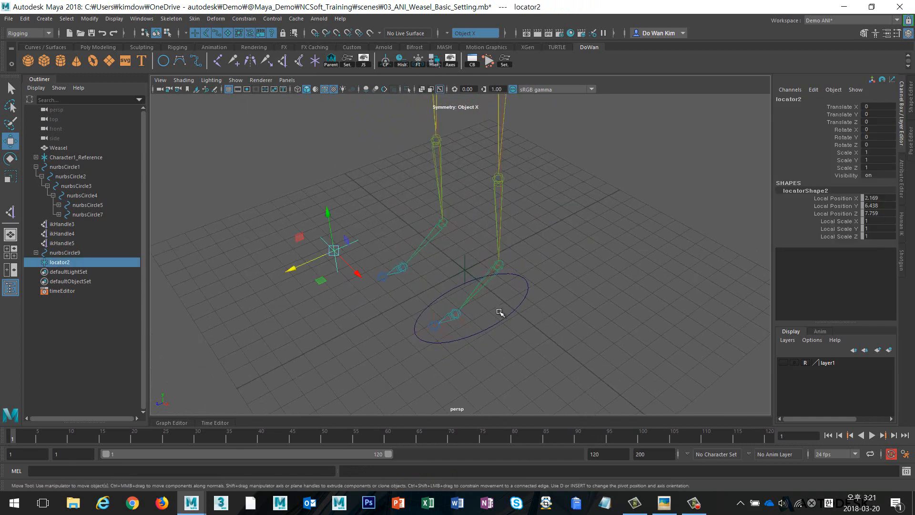
pyautogui.keyDown('shift'); pyautogui.moveTo(492, 308); pyautogui.dragTo(523, 340); pyautogui.keyUp('shift')
pyautogui.press('p')
pyautogui.click(539, 329)
# - Test the left foot control by moving the circle upward, and undo the move
pyautogui.moveTo(496, 308); pyautogui.dragTo(533, 338)
pyautogui.keyDown('alt'); pyautogui.moveTo(533, 338); pyautogui.dragTo(505, 334, button='right'); pyautogui.keyUp('alt')
pyautogui.moveTo(466, 250); pyautogui.dragTo(462, 206)
pyautogui.hotkey('ctrl', 'z')
# - Test the knee direction by moving the locator about 4.8 sideways in X, and undo the move
pyautogui.click(372, 253)
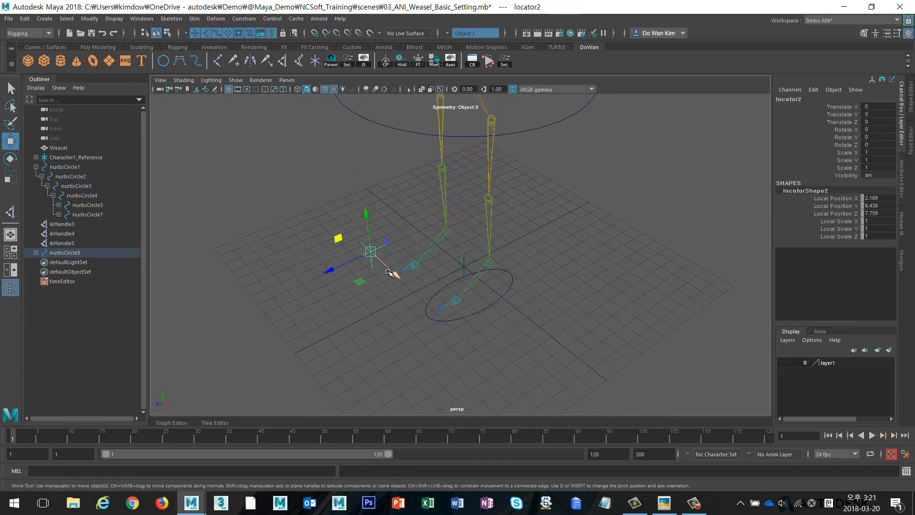
pyautogui.moveTo(393, 267); pyautogui.dragTo(401, 275)
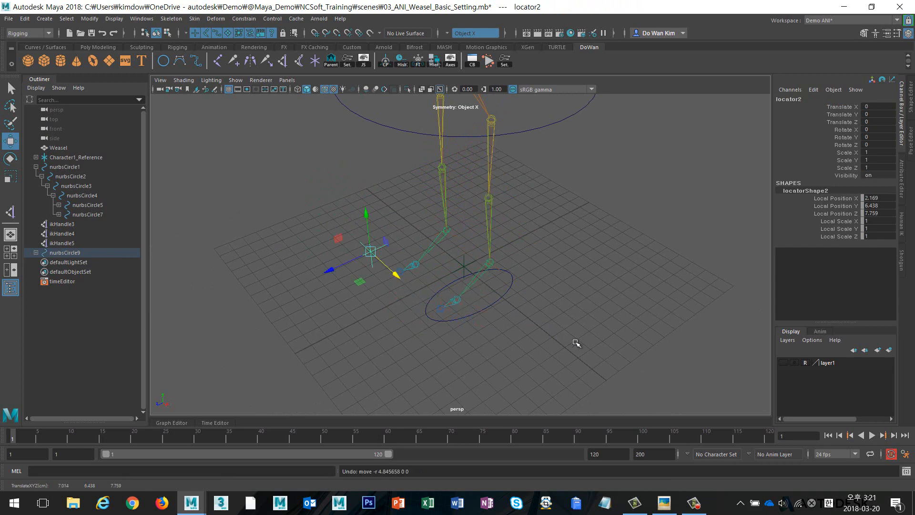
pyautogui.click(542, 334)
# - Show the weasel mesh by making layer1 visible, with the left foot framed up close
pyautogui.keyDown('alt'); pyautogui.moveTo(541, 334); pyautogui.dragTo(676, 341, button='right'); pyautogui.keyUp('alt')
pyautogui.keyDown('alt'); pyautogui.moveTo(676, 340); pyautogui.dragTo(633, 277, button='middle'); pyautogui.keyUp('alt')
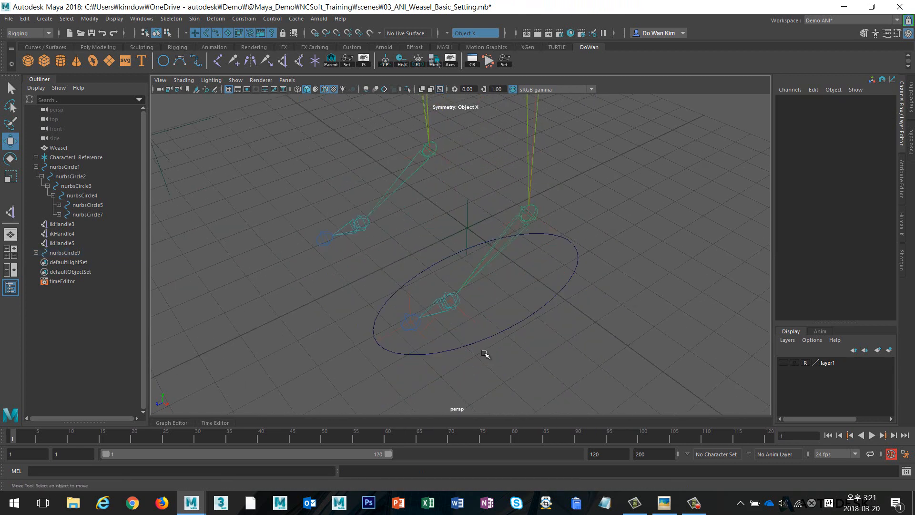
pyautogui.keyDown('alt'); pyautogui.moveTo(485, 353); pyautogui.dragTo(585, 283); pyautogui.keyUp('alt')
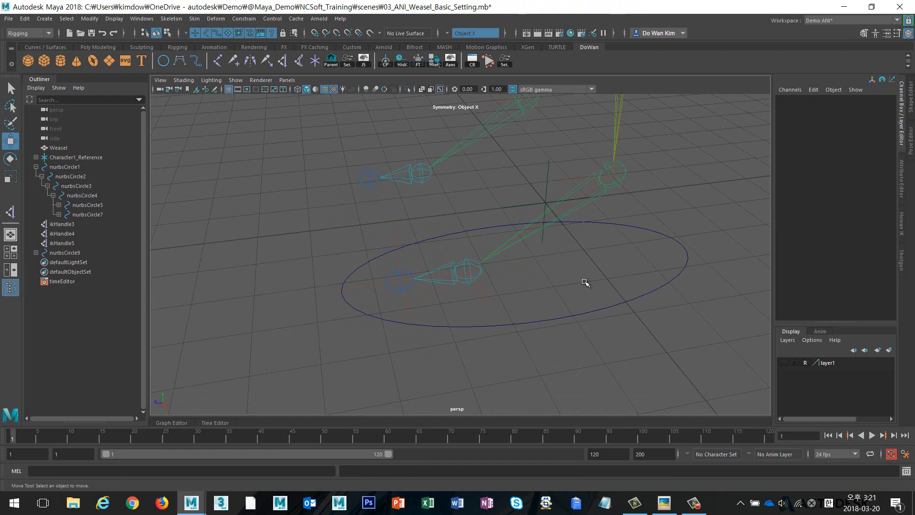
pyautogui.click(784, 363)
pyautogui.keyDown('alt'); pyautogui.moveTo(415, 279); pyautogui.dragTo(432, 261); pyautogui.keyUp('alt')
# - Test the left toe IK handle by moving it slightly, and undo the move
pyautogui.click(393, 233)
pyautogui.moveTo(360, 269)
pyautogui.mouseDown(button='middle')
pyautogui.moveTo(372, 224)
pyautogui.moveTo(374, 258)
pyautogui.moveTo(382, 219)
pyautogui.moveTo(376, 268)
pyautogui.mouseUp(button='middle')
pyautogui.hotkey('ctrl', 'z')
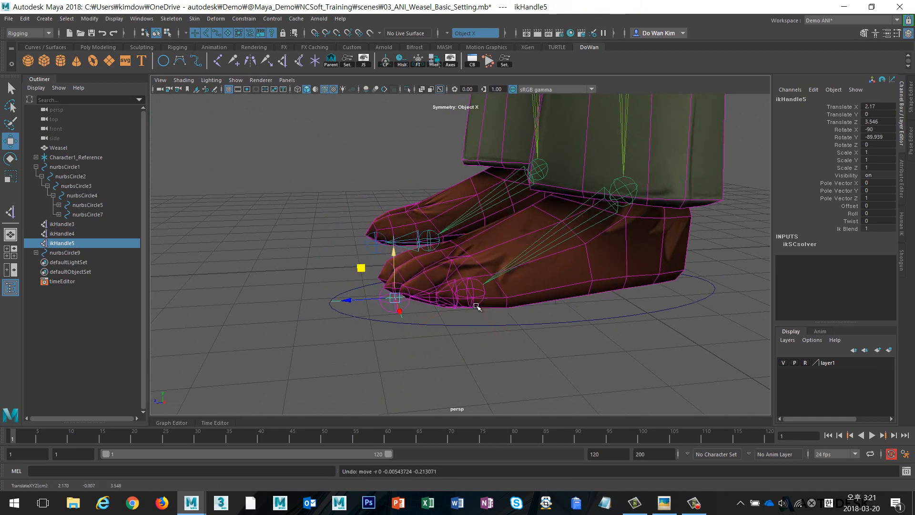
# - Hide layer1 and put the toe IK handle ikHandle5 into its own group
pyautogui.click(784, 363)
pyautogui.keyDown('alt'); pyautogui.moveTo(570, 292); pyautogui.dragTo(514, 314); pyautogui.keyUp('alt')
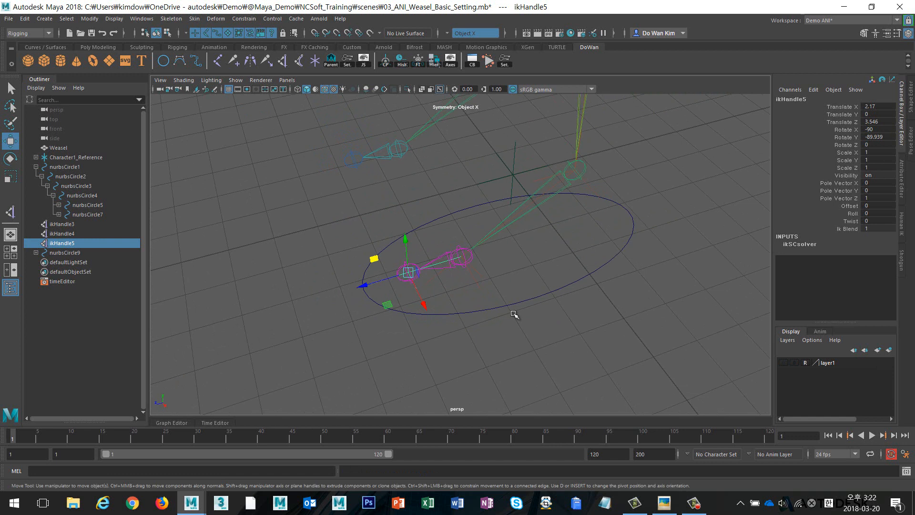
pyautogui.click(27, 21)
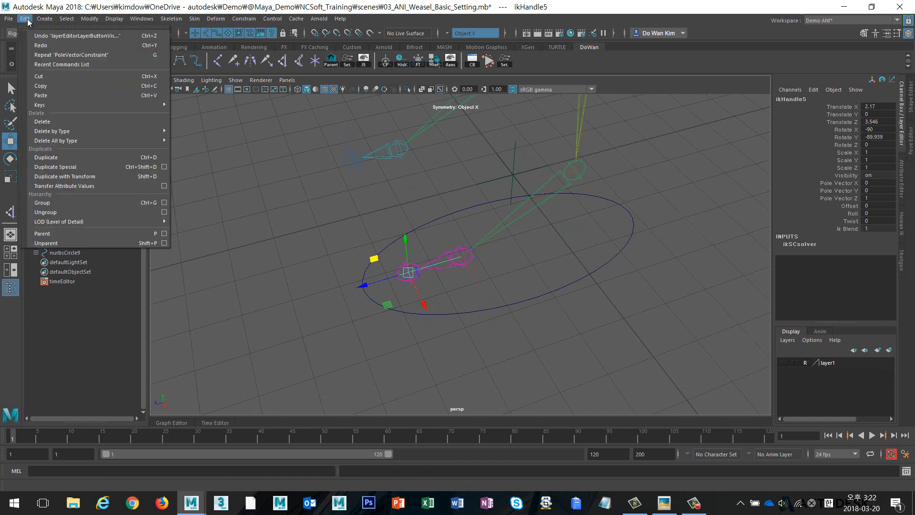
pyautogui.click(81, 201)
# - Move the new toe group's pivot onto the ball joint of the foot, snapping it to the joint point
pyautogui.keyDown('alt'); pyautogui.moveTo(286, 262); pyautogui.dragTo(393, 227); pyautogui.keyUp('alt')
pyautogui.press('d')
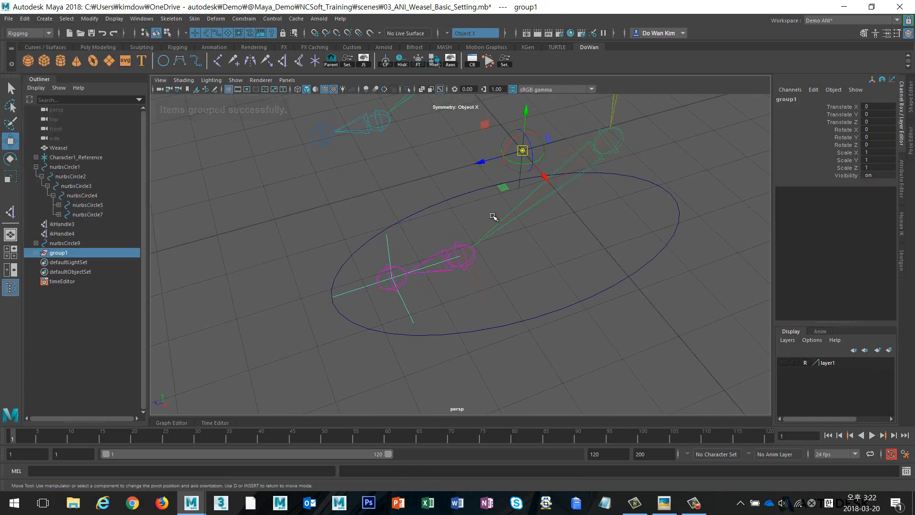
pyautogui.press('d')
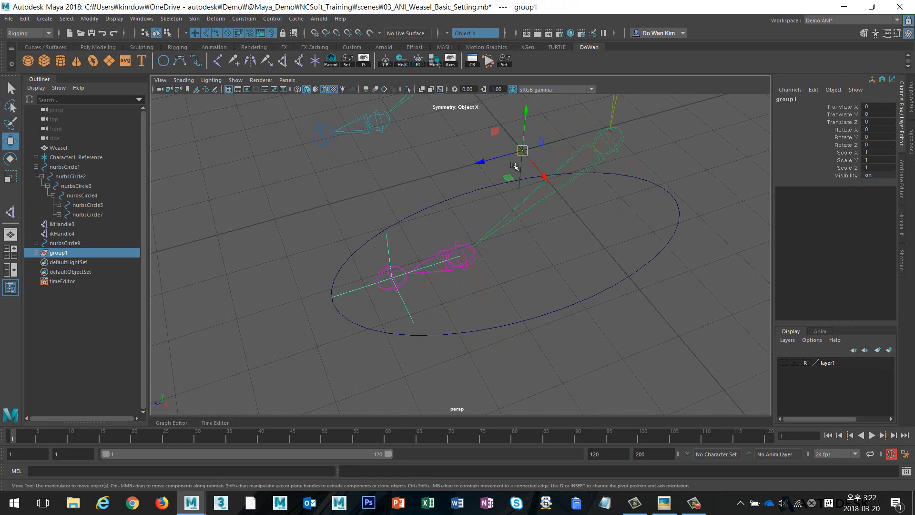
pyautogui.press('d')
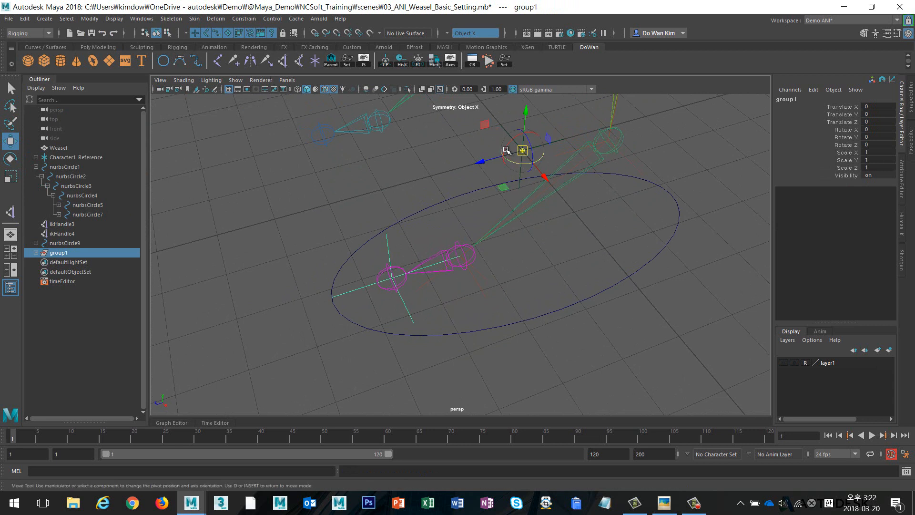
pyautogui.press('v')
pyautogui.moveTo(521, 151); pyautogui.dragTo(500, 241)
pyautogui.keyDown('alt'); pyautogui.moveTo(362, 299); pyautogui.dragTo(470, 298, button='right'); pyautogui.keyUp('alt')
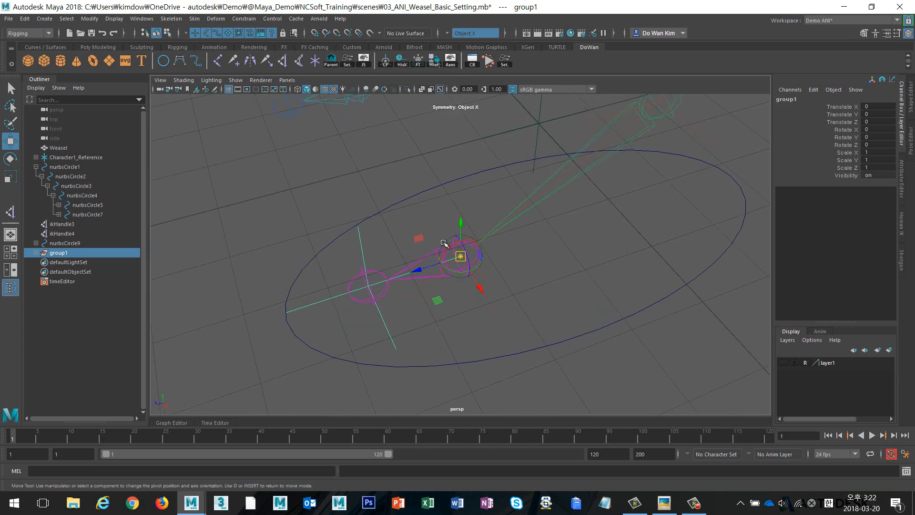
pyautogui.keyDown('alt'); pyautogui.moveTo(523, 276); pyautogui.dragTo(353, 285, button='right'); pyautogui.keyUp('alt')
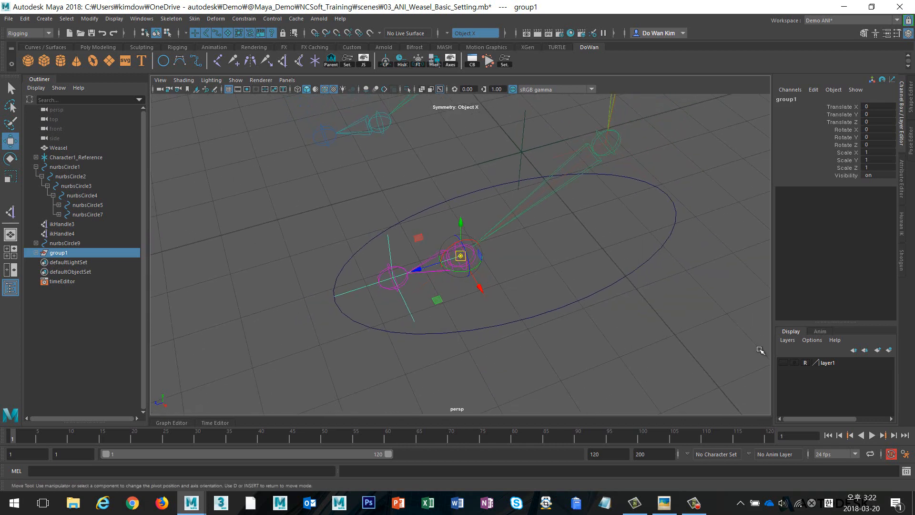
# - Show layer1, try rotating the toe group about X to bend the toes upward, and undo the rotation
pyautogui.click(784, 364)
pyautogui.click(537, 351)
pyautogui.keyDown('alt'); pyautogui.moveTo(536, 351); pyautogui.dragTo(494, 332); pyautogui.keyUp('alt')
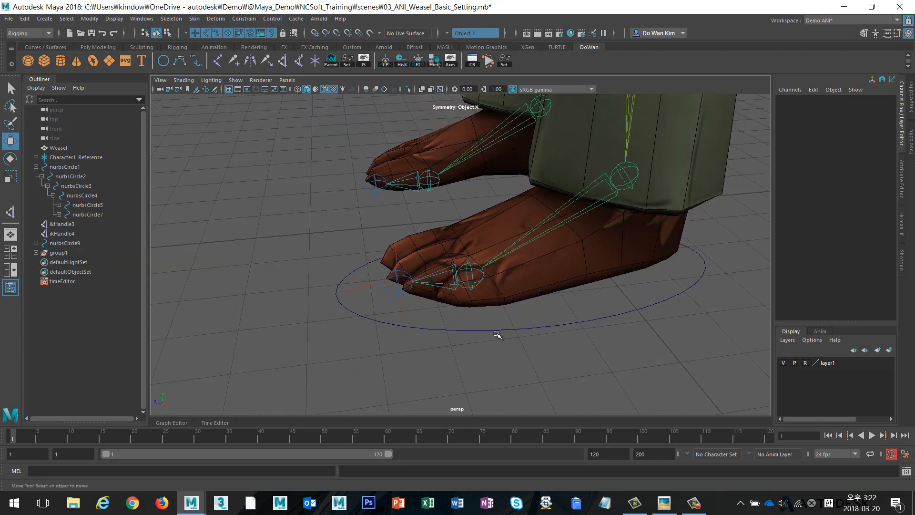
pyautogui.click(396, 283)
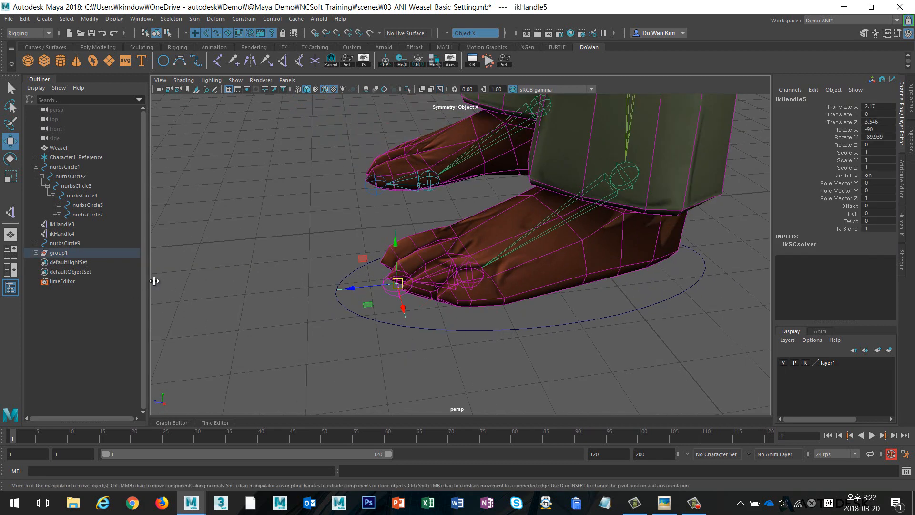
pyautogui.click(67, 254)
pyautogui.press('e')
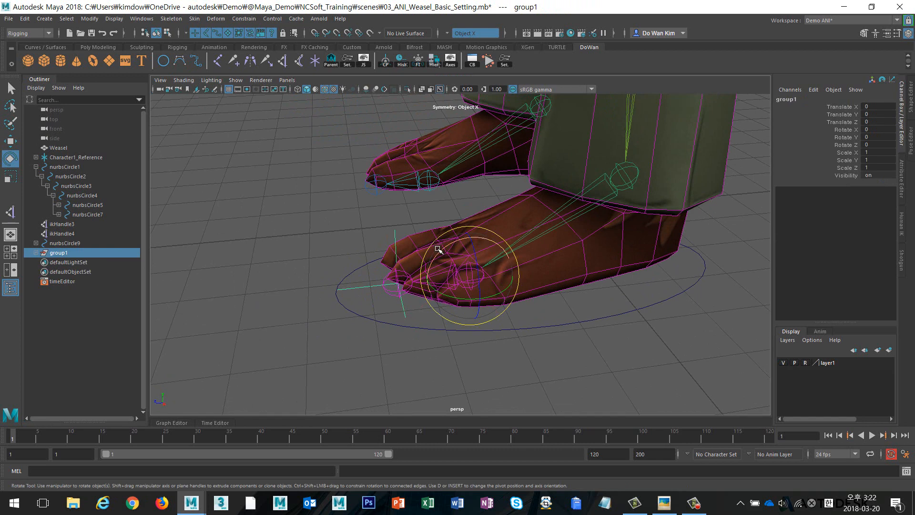
pyautogui.moveTo(436, 258); pyautogui.dragTo(470, 248)
pyautogui.hotkey('ctrl', 'z')
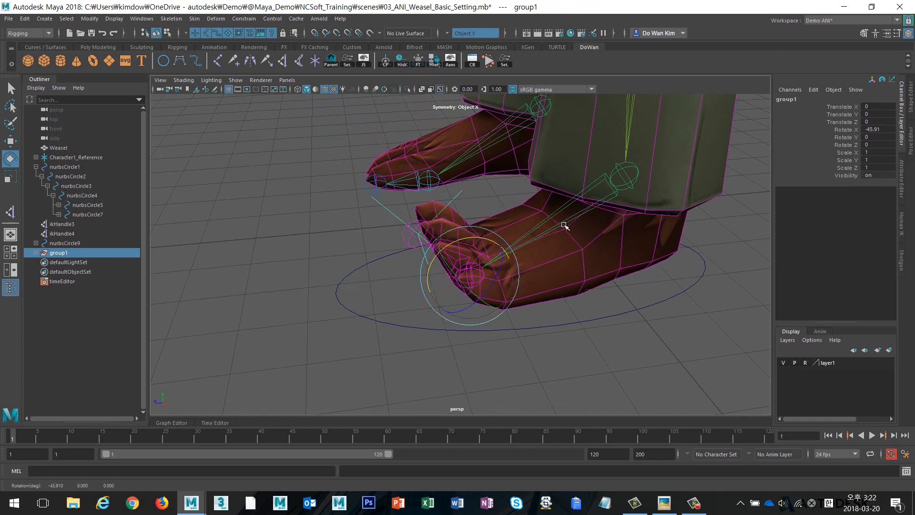
# - Rename the toe group to Toe_ctrl
pyautogui.doubleClick(808, 100)
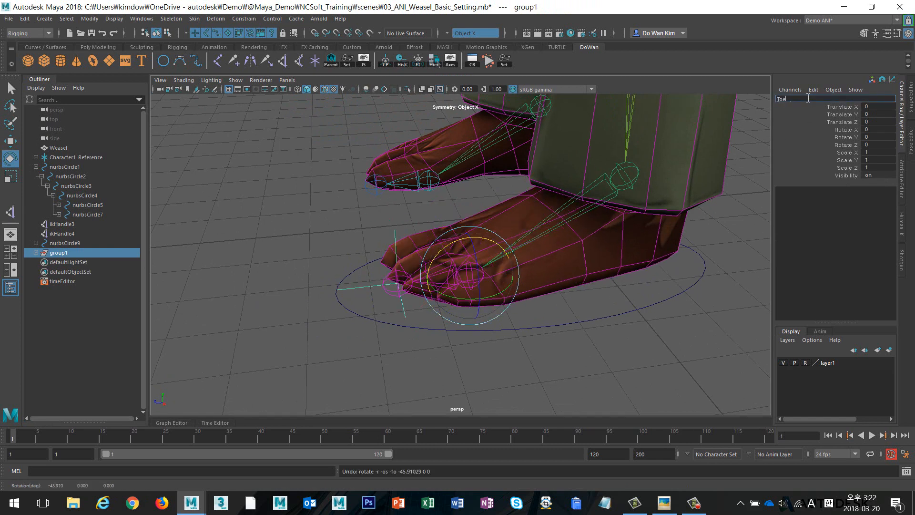
pyautogui.write('Toe_ctrl')
pyautogui.press('Return')
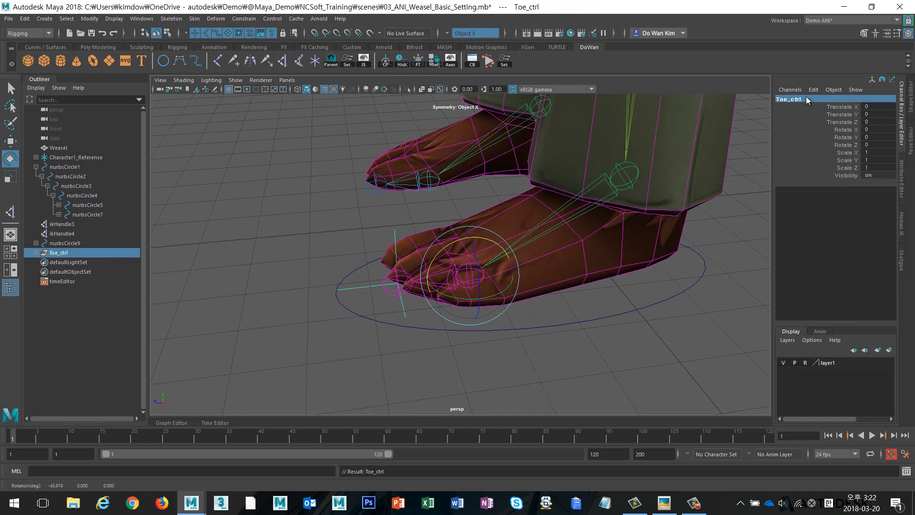
# - Try rotating Toe_ctrl to check the toe bend, undo the rotation, and clear the selection
pyautogui.moveTo(456, 245); pyautogui.dragTo(491, 243)
pyautogui.hotkey('ctrl', 'z')
pyautogui.click(692, 335)
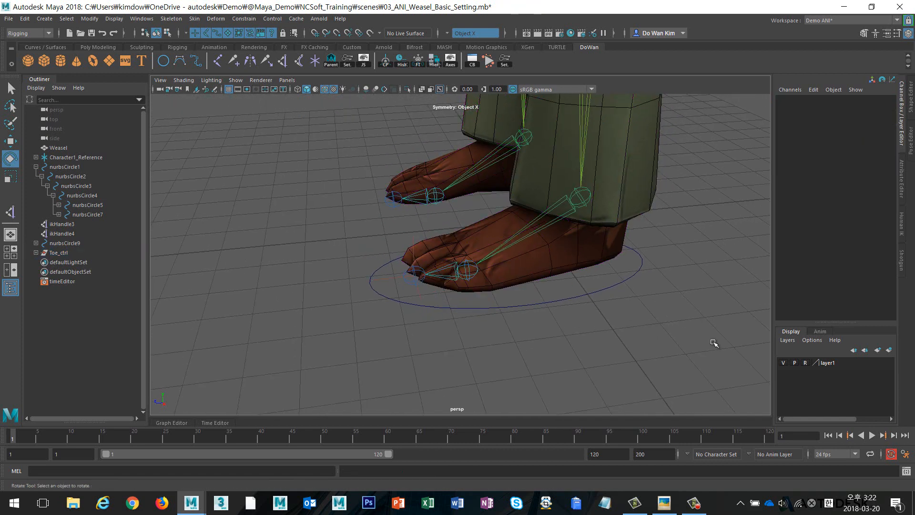
# - With layer1 hidden, group the ball IK handle ikHandle4 together with the ankle IK handle of the same foot
pyautogui.click(783, 363)
pyautogui.keyDown('alt'); pyautogui.moveTo(653, 321); pyautogui.dragTo(574, 307); pyautogui.keyUp('alt')
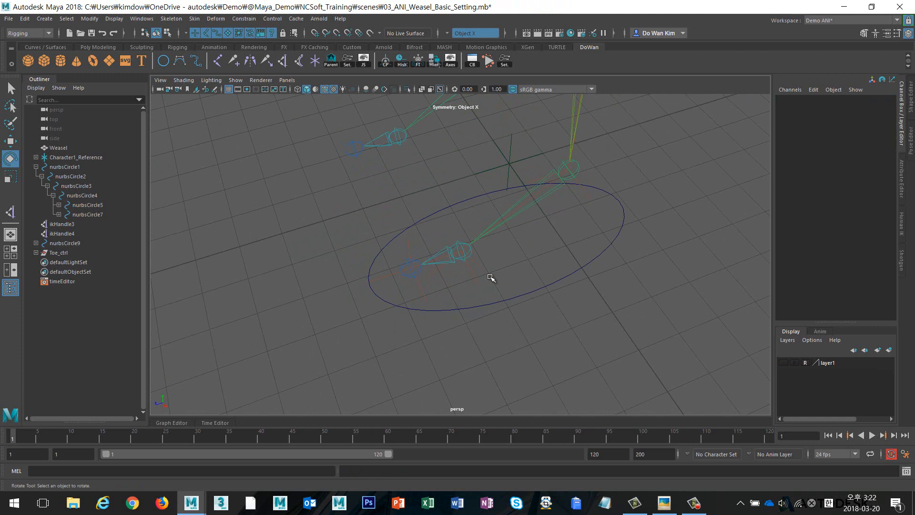
pyautogui.click(478, 261)
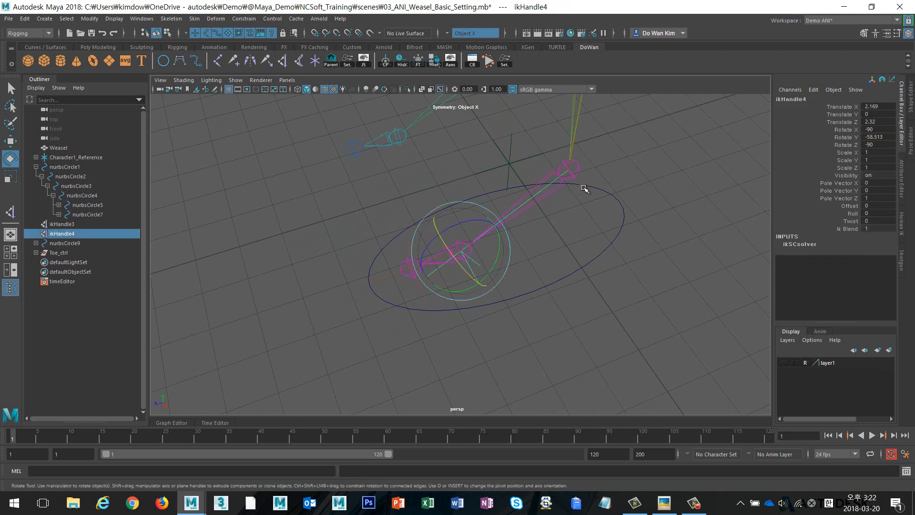
pyautogui.keyDown('shift'); pyautogui.click(584, 188); pyautogui.keyUp('shift')
pyautogui.click(553, 264)
pyautogui.click(480, 266)
pyautogui.moveTo(559, 268)
pyautogui.keyDown('alt'); pyautogui.mouseDown()
pyautogui.moveTo(562, 280)
pyautogui.moveTo(586, 281)
pyautogui.moveTo(552, 284)
pyautogui.mouseUp(); pyautogui.keyUp('alt')
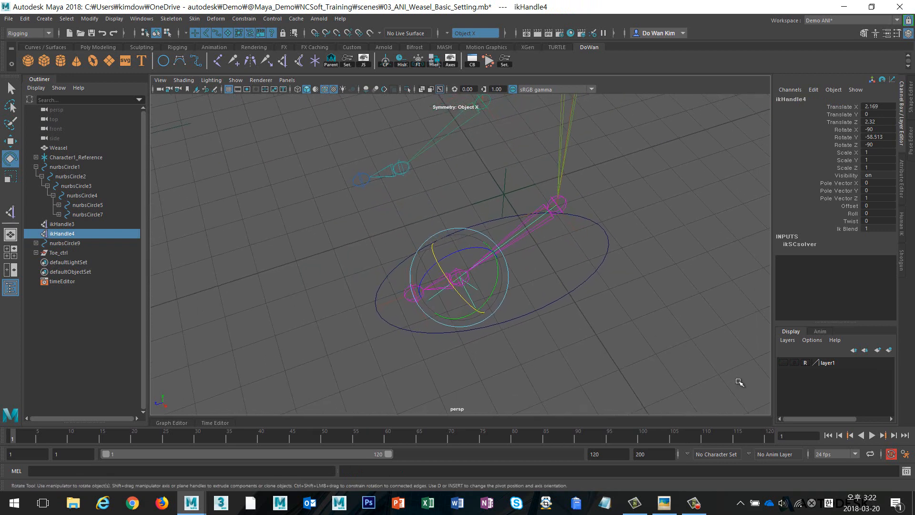
pyautogui.click(784, 362)
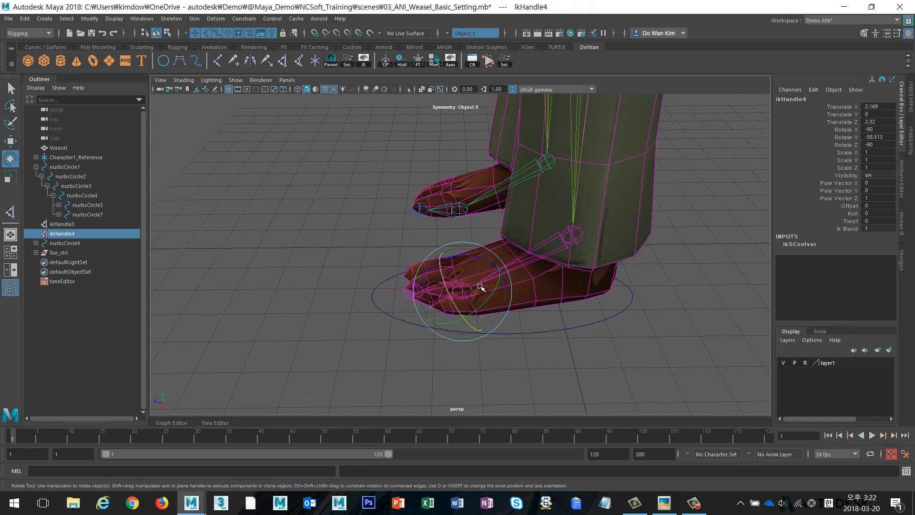
pyautogui.click(789, 365)
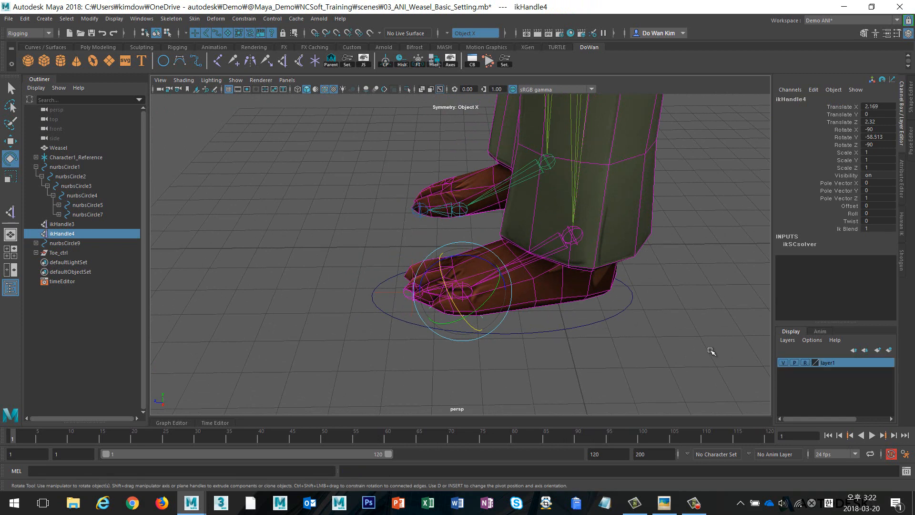
pyautogui.click(783, 363)
pyautogui.keyDown('alt'); pyautogui.moveTo(565, 317); pyautogui.dragTo(583, 237); pyautogui.keyUp('alt')
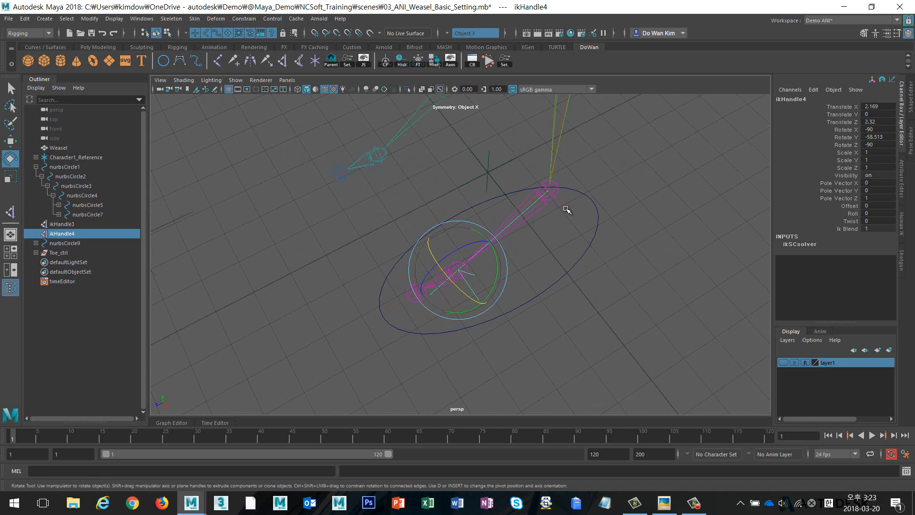
pyautogui.keyDown('shift'); pyautogui.click(551, 189); pyautogui.keyUp('shift')
pyautogui.keyDown('alt'); pyautogui.moveTo(601, 275); pyautogui.dragTo(555, 288); pyautogui.keyUp('alt')
pyautogui.hotkey('ctrl', 'g')
# - Snap the pivot of the ball-and-ankle handle group to the foot's ball joint
pyautogui.press('w')
pyautogui.press('v')
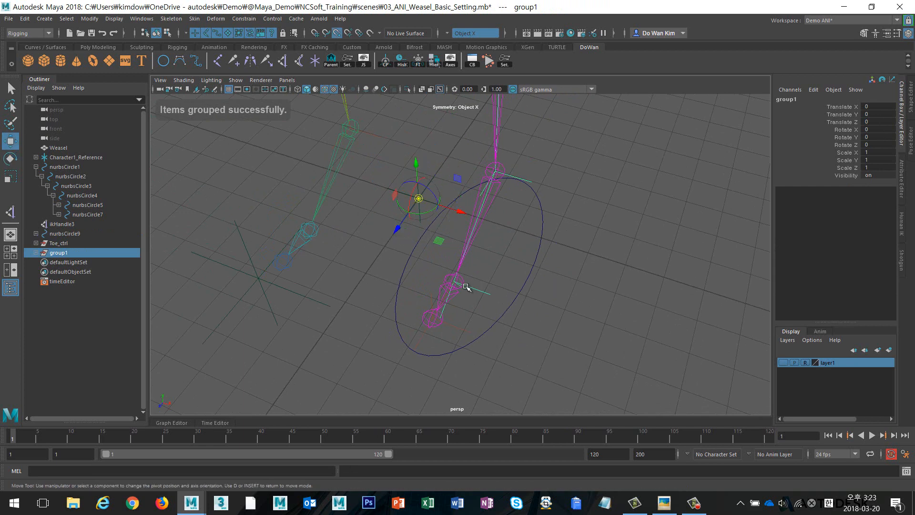
pyautogui.press('d')
pyautogui.moveTo(460, 285); pyautogui.dragTo(457, 284, button='middle')
pyautogui.keyDown('alt'); pyautogui.moveTo(545, 275); pyautogui.dragTo(619, 248); pyautogui.keyUp('alt')
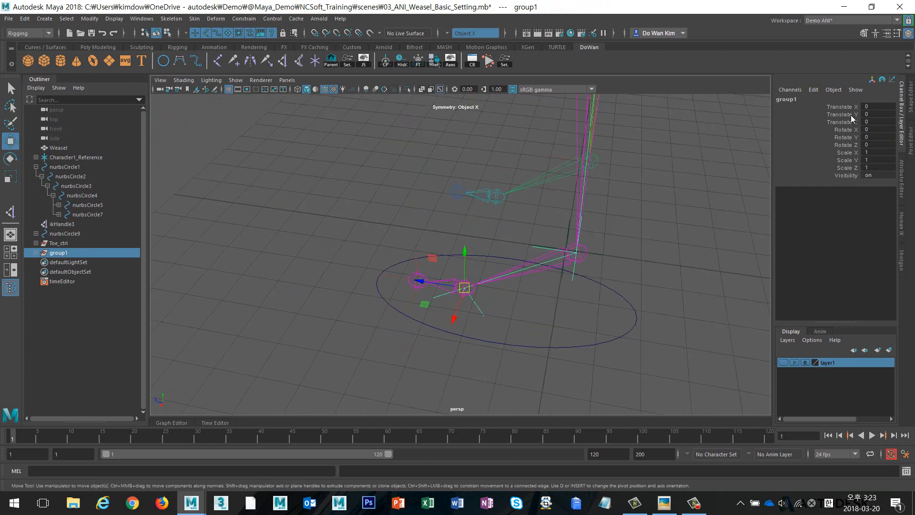
# - Rename the ball-and-ankle handle group to Ball_ctrl
pyautogui.doubleClick(812, 100)
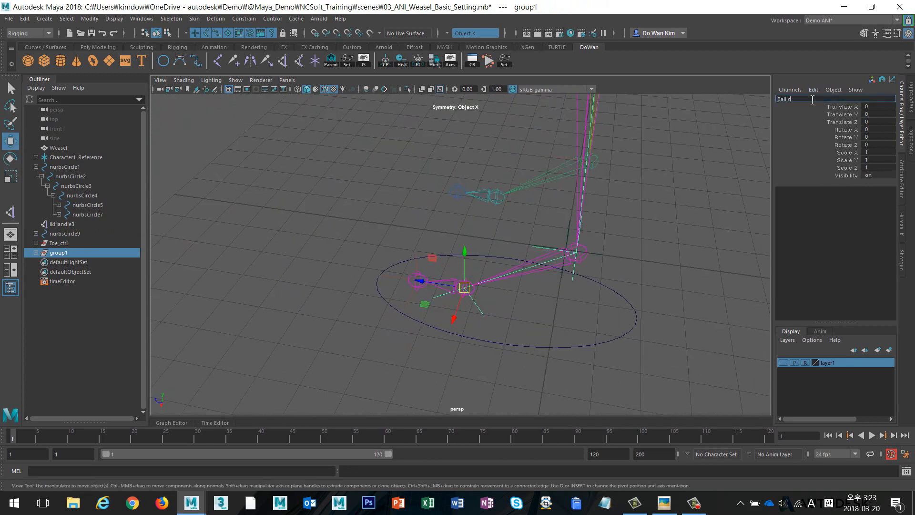
pyautogui.write('Ball_ctrl')
pyautogui.press('Return')
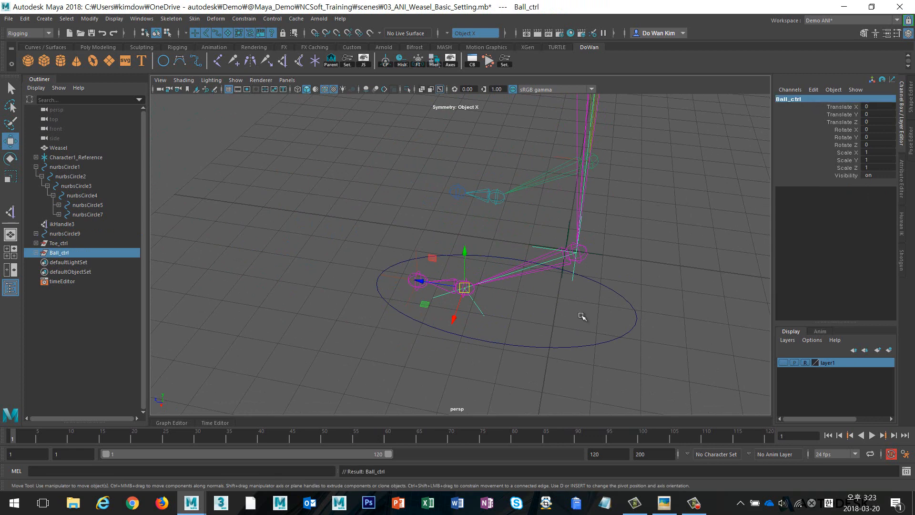
# - Turn layer1's visibility back on and select Ball_ctrl
pyautogui.keyDown('alt'); pyautogui.moveTo(582, 317); pyautogui.dragTo(542, 310); pyautogui.keyUp('alt')
pyautogui.keyDown('alt'); pyautogui.moveTo(541, 311); pyautogui.dragTo(633, 309, button='right'); pyautogui.keyUp('alt')
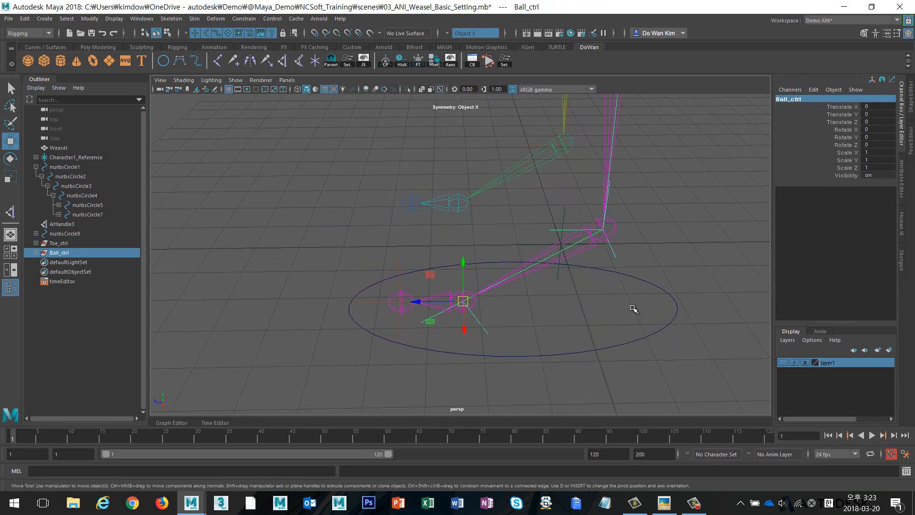
pyautogui.click(783, 363)
pyautogui.moveTo(542, 331)
pyautogui.keyDown('alt'); pyautogui.mouseDown()
pyautogui.moveTo(599, 319)
pyautogui.moveTo(545, 328)
pyautogui.mouseUp(); pyautogui.keyUp('alt')
pyautogui.click(299, 344)
pyautogui.click(61, 252)
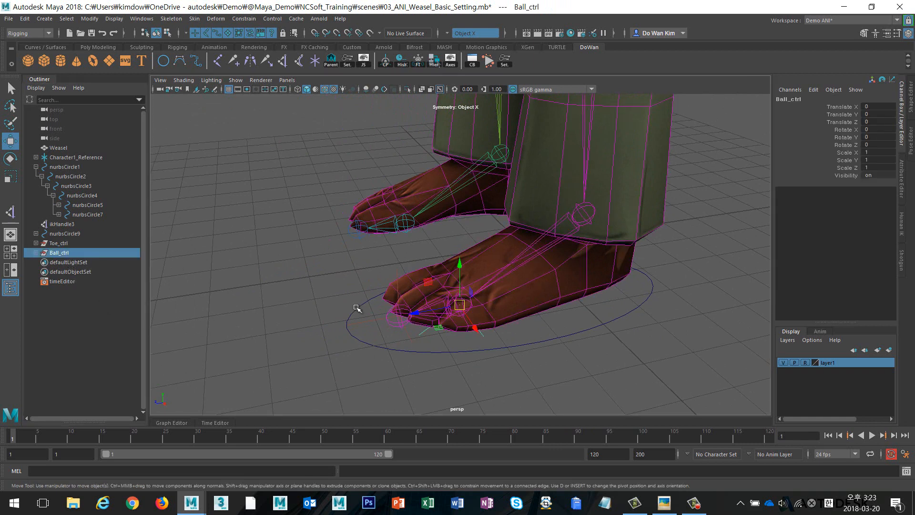
# - Try rotating Ball_ctrl and Toe_ctrl in turn to check the foot's bending, undoing each rotation
pyautogui.keyDown('alt'); pyautogui.moveTo(458, 301); pyautogui.dragTo(217, 253); pyautogui.keyUp('alt')
pyautogui.press('e')
pyautogui.hotkey('ctrl', 'z')
pyautogui.click(98, 244)
pyautogui.hotkey('ctrl', 'z')
pyautogui.click(89, 252)
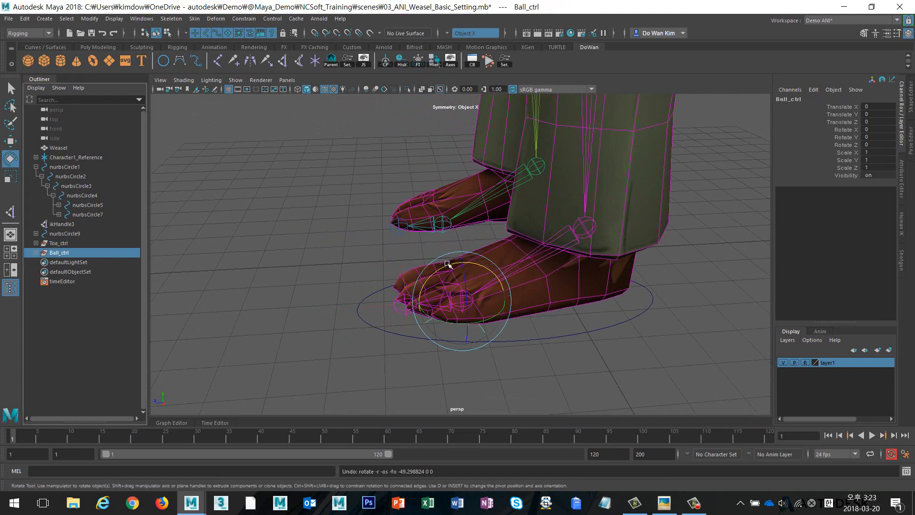
pyautogui.moveTo(454, 266)
pyautogui.mouseDown()
pyautogui.moveTo(419, 262)
pyautogui.moveTo(439, 262)
pyautogui.mouseUp()
pyautogui.hotkey('ctrl', 'z')
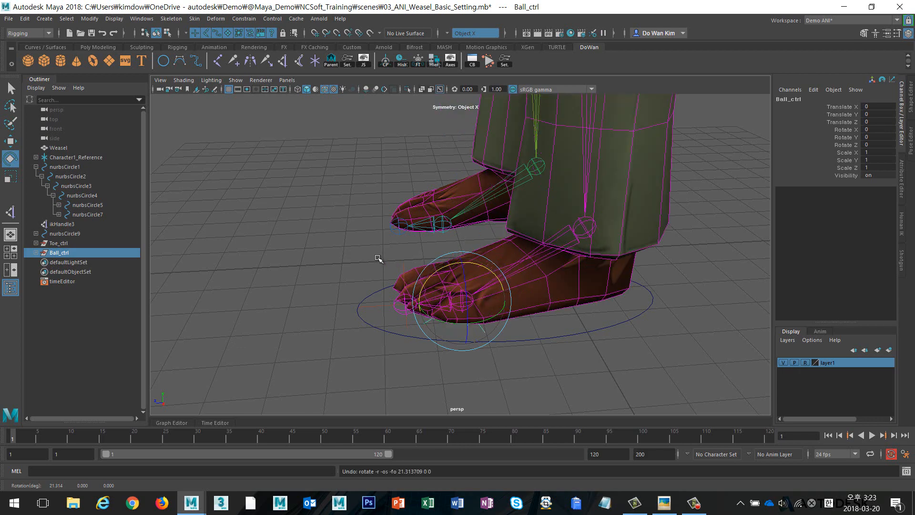
# - Examine how the ankle IK handle, Toe_ctrl and Ball_ctrl relate to the foot joints by selecting each in turn
pyautogui.keyDown('alt'); pyautogui.moveTo(379, 259); pyautogui.dragTo(346, 264); pyautogui.keyUp('alt')
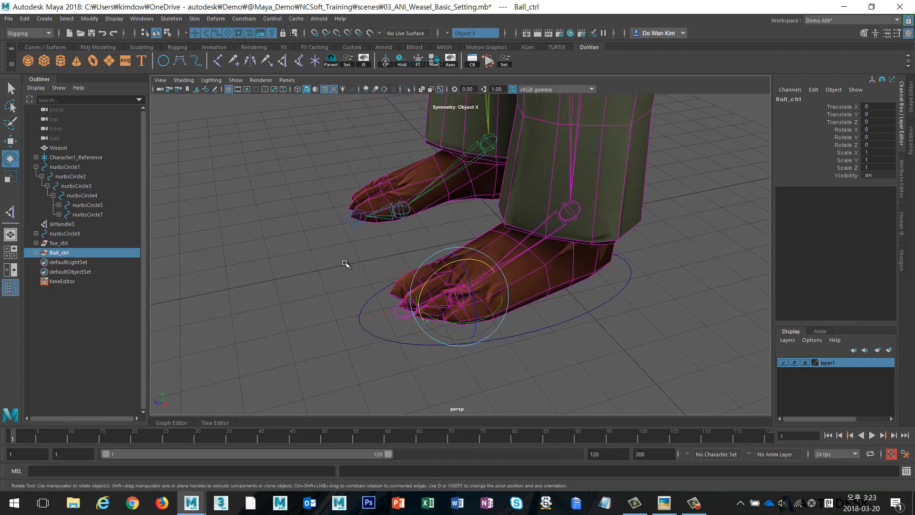
pyautogui.keyDown('alt'); pyautogui.moveTo(345, 264); pyautogui.dragTo(557, 286, button='right'); pyautogui.keyUp('alt')
pyautogui.keyDown('alt'); pyautogui.moveTo(558, 286); pyautogui.dragTo(547, 232, button='middle'); pyautogui.keyUp('alt')
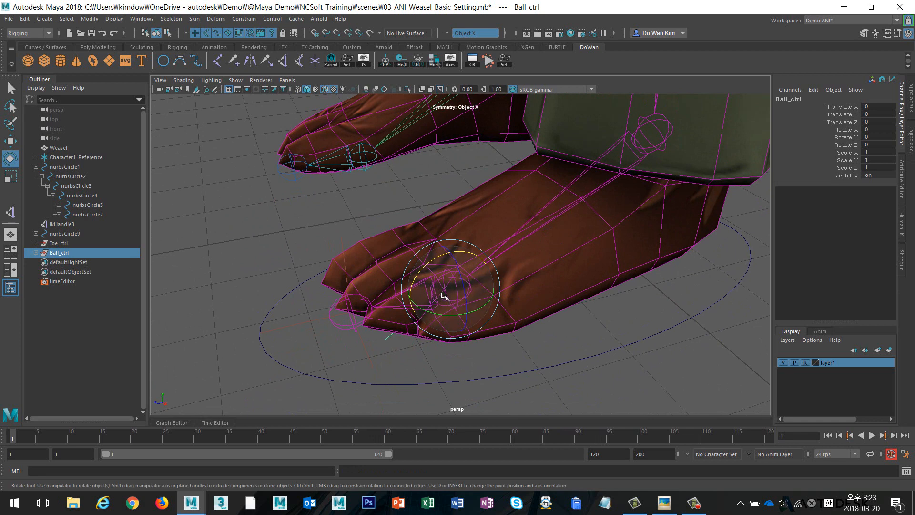
pyautogui.moveTo(454, 286)
pyautogui.keyDown('alt'); pyautogui.mouseDown()
pyautogui.moveTo(496, 285)
pyautogui.moveTo(464, 287)
pyautogui.mouseUp(); pyautogui.keyUp('alt')
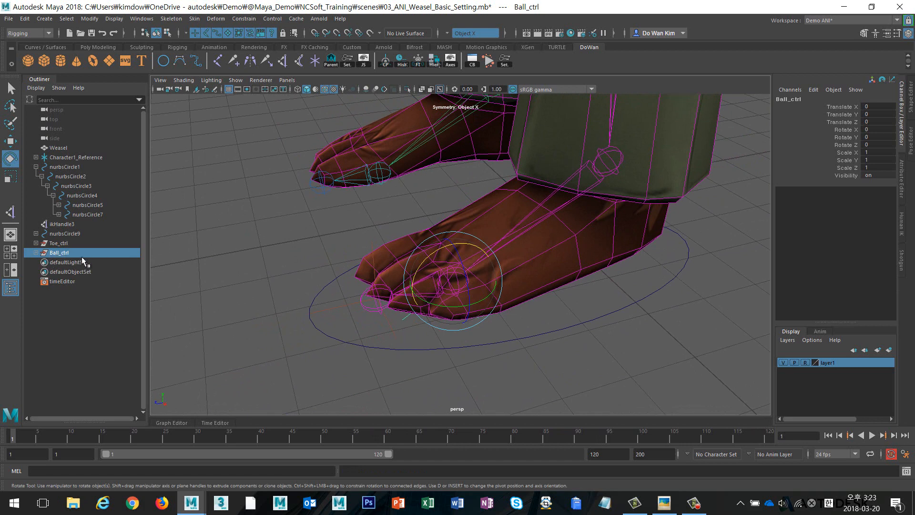
pyautogui.click(719, 212)
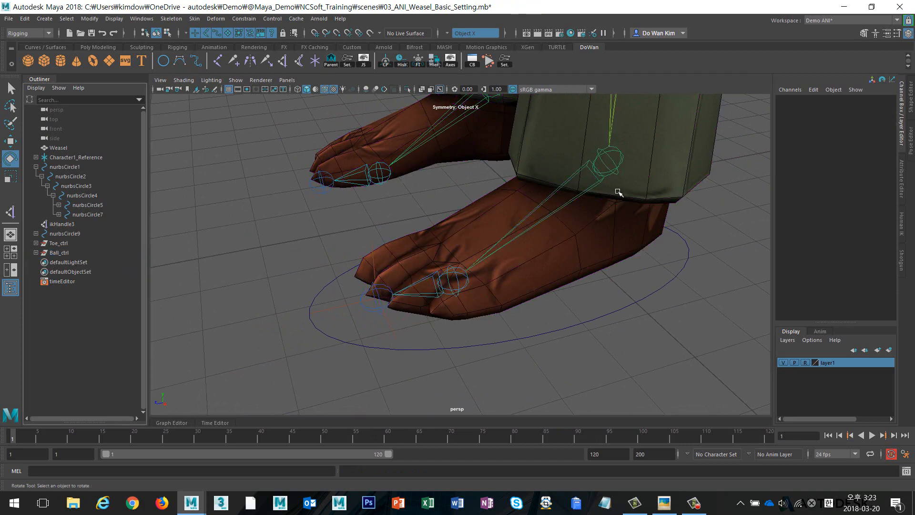
pyautogui.moveTo(577, 138); pyautogui.dragTo(662, 208)
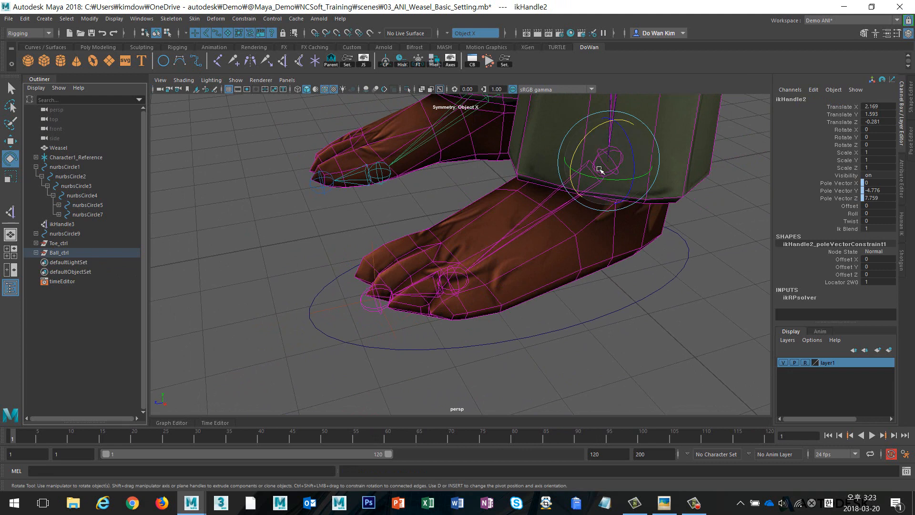
pyautogui.click(58, 243)
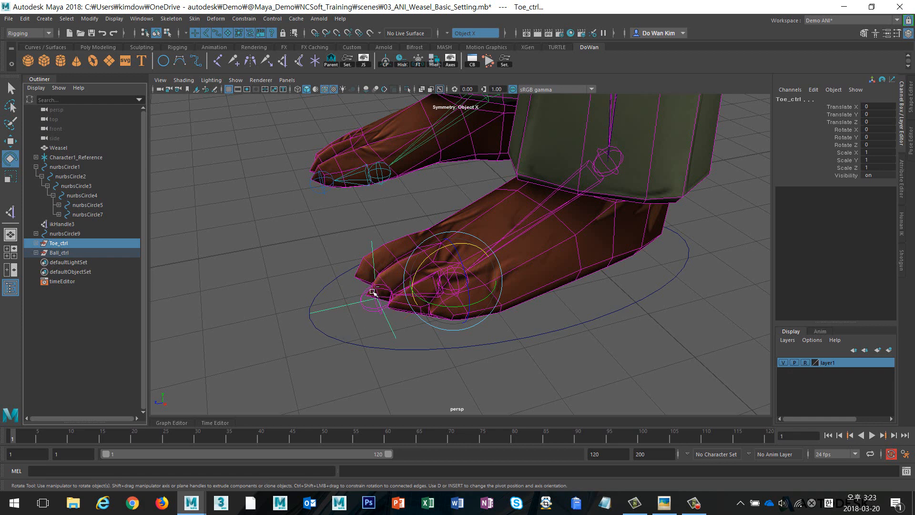
pyautogui.click(204, 272)
pyautogui.click(70, 253)
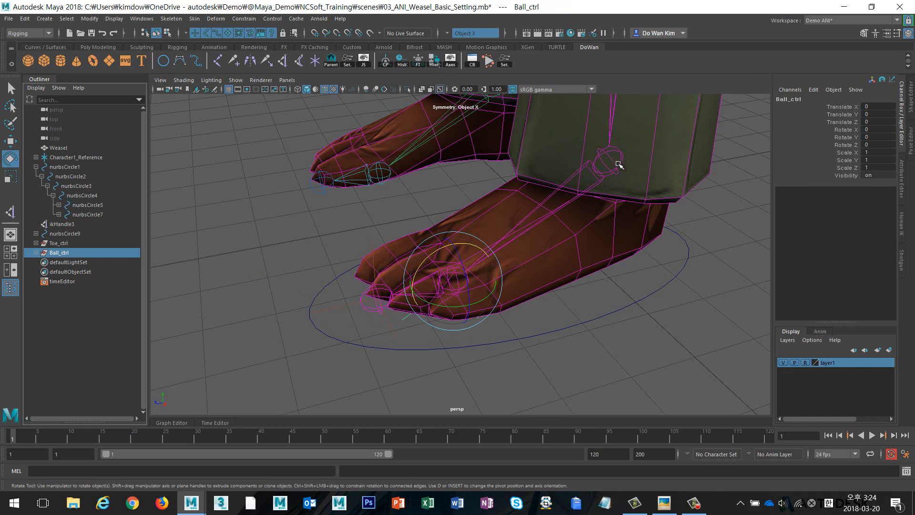
# - Group Ball_ctrl and Toe_ctrl together and snap the new group's pivot to the toe-tip joint
pyautogui.keyDown('ctrl'); pyautogui.click(58, 243); pyautogui.keyUp('ctrl')
pyautogui.hotkey('ctrl', 'g')
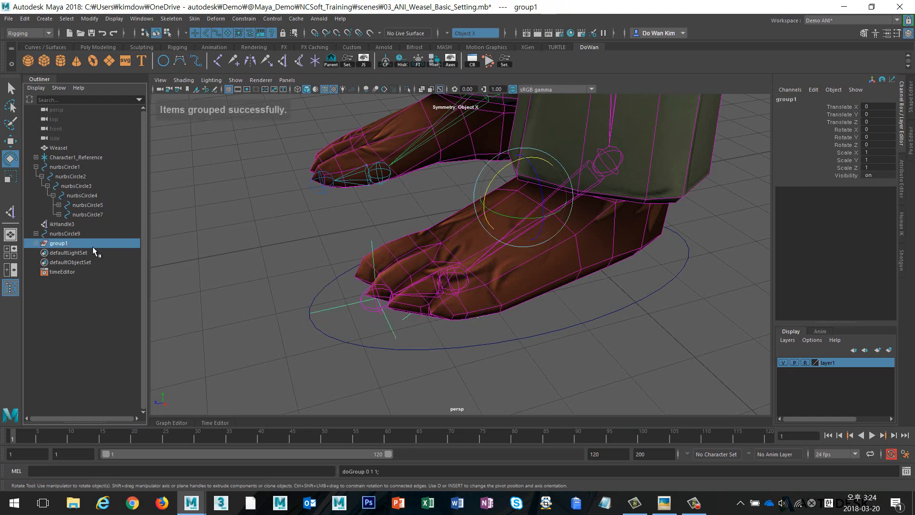
pyautogui.moveTo(323, 292)
pyautogui.keyDown('alt'); pyautogui.mouseDown()
pyautogui.moveTo(394, 300)
pyautogui.moveTo(331, 302)
pyautogui.mouseUp(); pyautogui.keyUp('alt')
pyautogui.press('w')
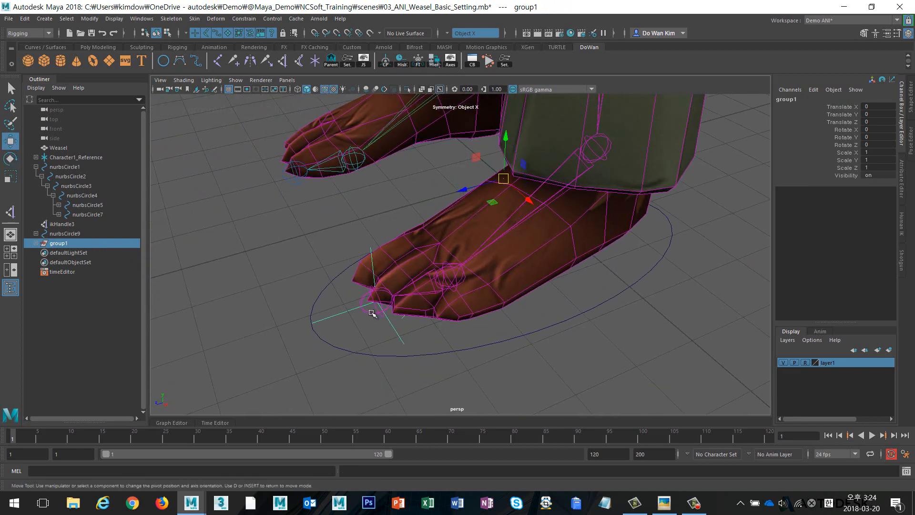
pyautogui.press('v')
pyautogui.press('d')
pyautogui.moveTo(385, 311); pyautogui.dragTo(380, 313, button='middle')
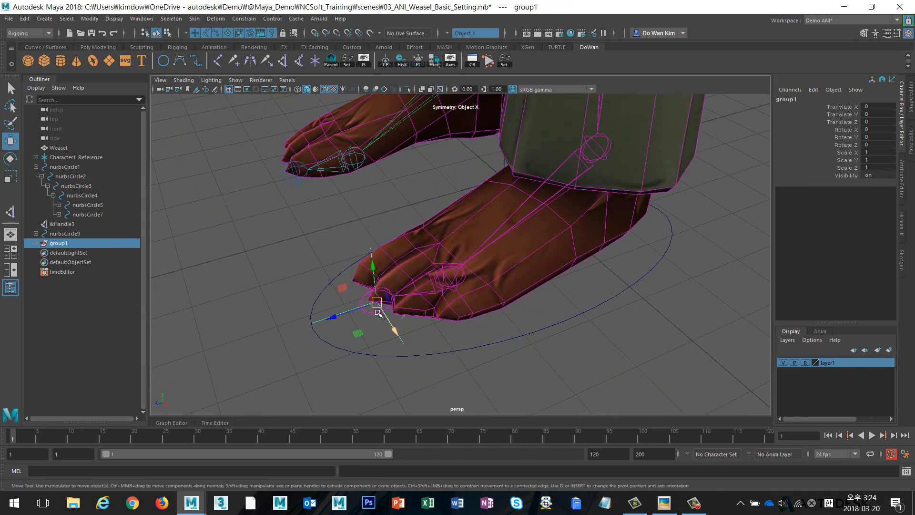
# - Try rotating the new group about the toe tip to check the foot's lift, and undo the rotation
pyautogui.keyDown('alt'); pyautogui.moveTo(465, 315); pyautogui.dragTo(312, 307, button='right'); pyautogui.keyUp('alt')
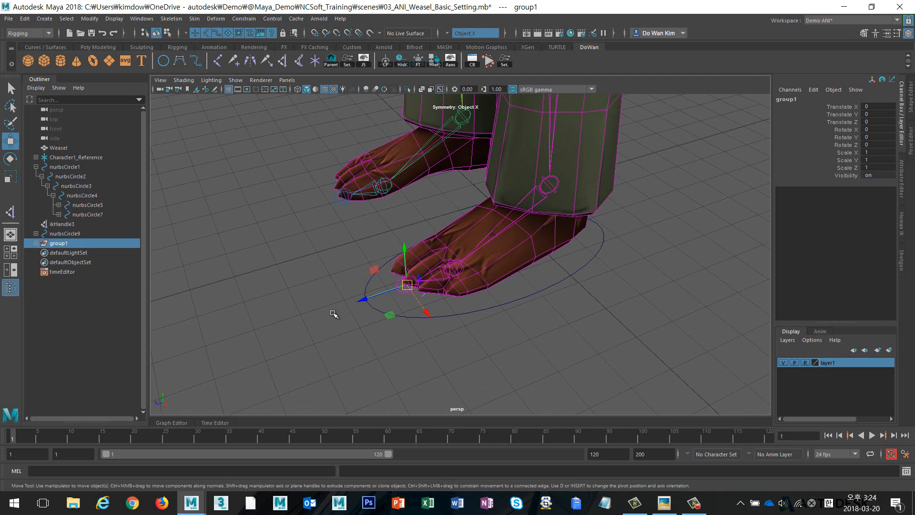
pyautogui.keyDown('alt'); pyautogui.moveTo(334, 314); pyautogui.dragTo(292, 310); pyautogui.keyUp('alt')
pyautogui.press('e')
pyautogui.moveTo(384, 248); pyautogui.dragTo(366, 261)
pyautogui.hotkey('ctrl', 'z')
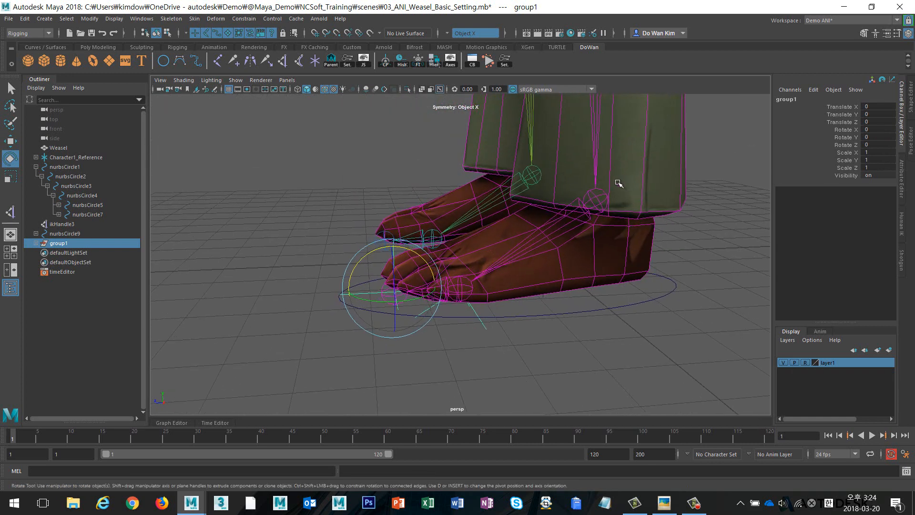
# - Rename the group containing Ball_ctrl and Toe_ctrl to Toe_End
pyautogui.scroll(-2, 602, 206)
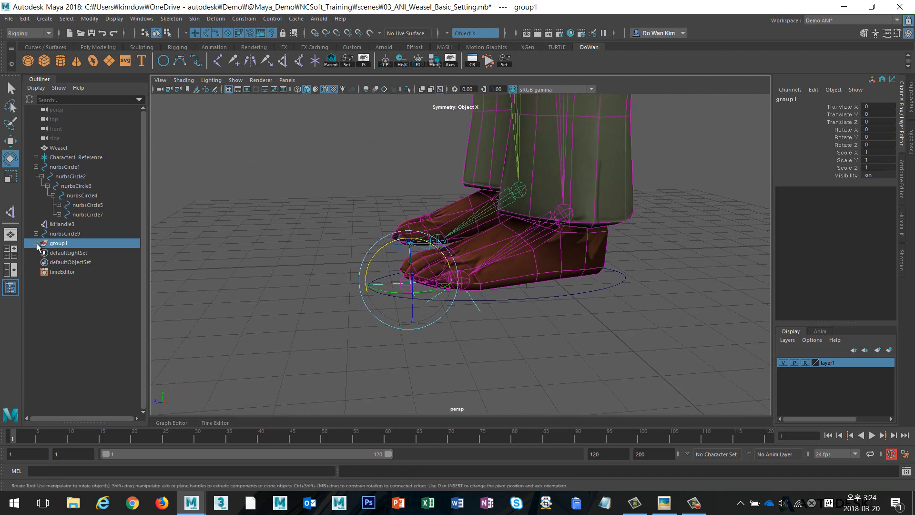
pyautogui.click(36, 243)
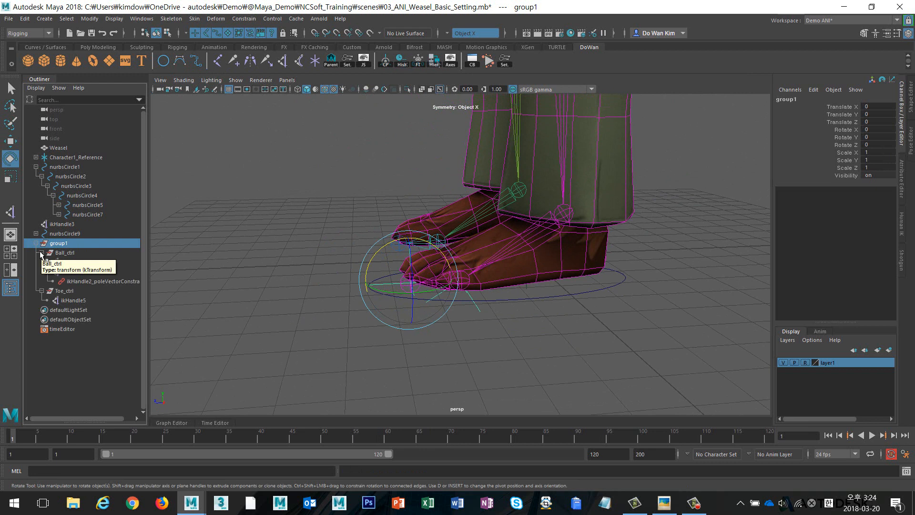
pyautogui.click(41, 252)
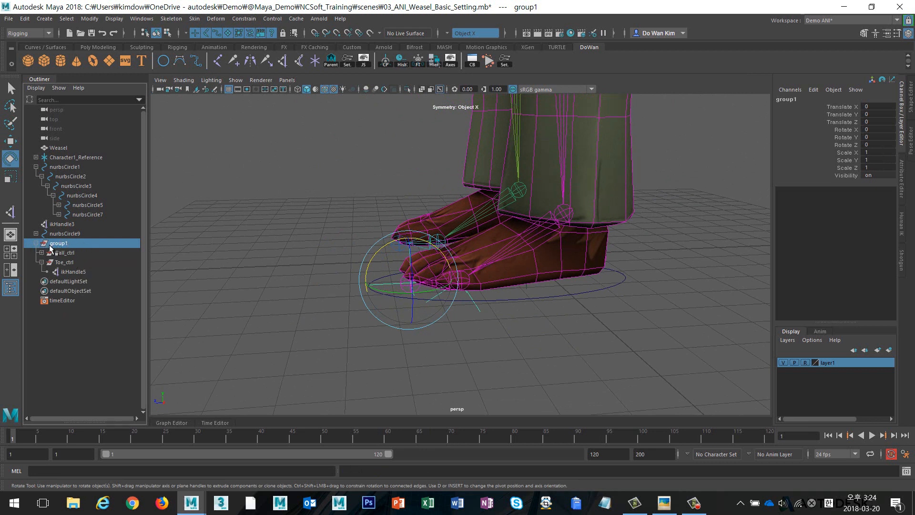
pyautogui.click(801, 99)
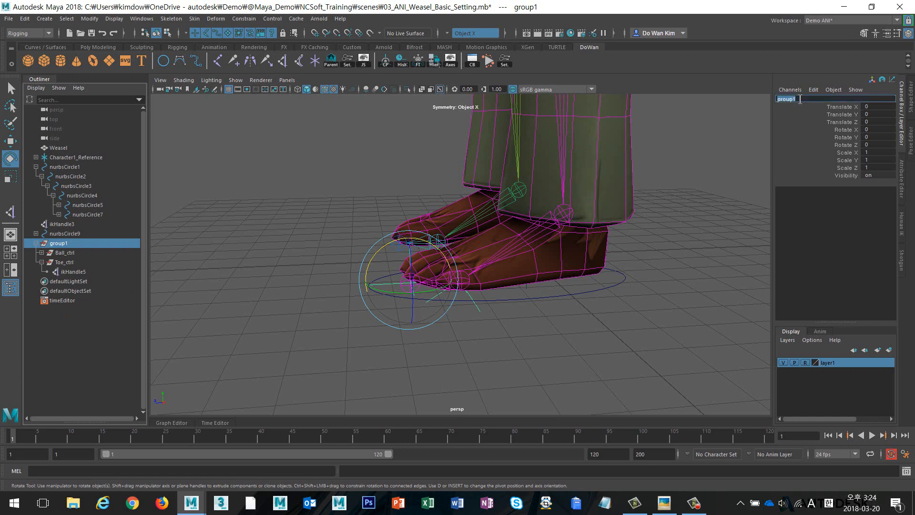
pyautogui.write('Toe_End')
pyautogui.press('Return')
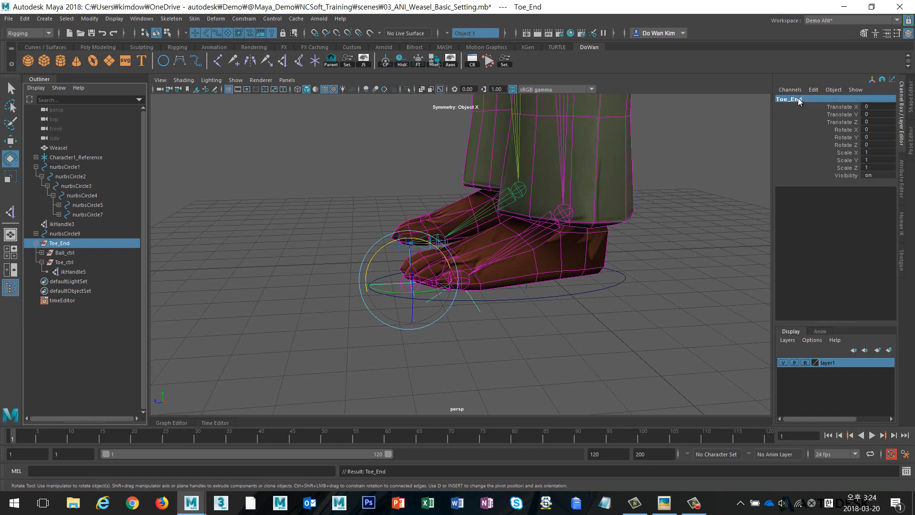
# - Group Toe_End under a new parent group and move that group's pivot to the back of the heel
pyautogui.keyDown('alt'); pyautogui.moveTo(576, 317); pyautogui.dragTo(533, 330); pyautogui.keyUp('alt')
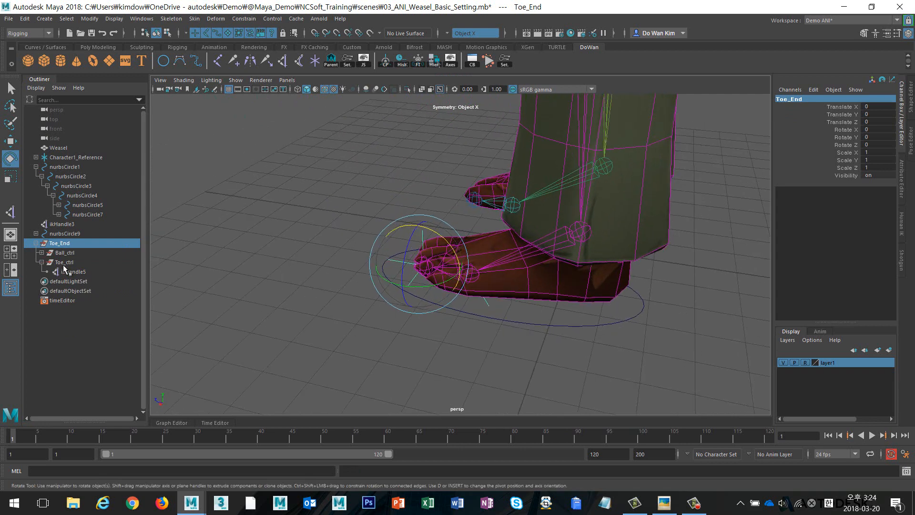
pyautogui.click(42, 263)
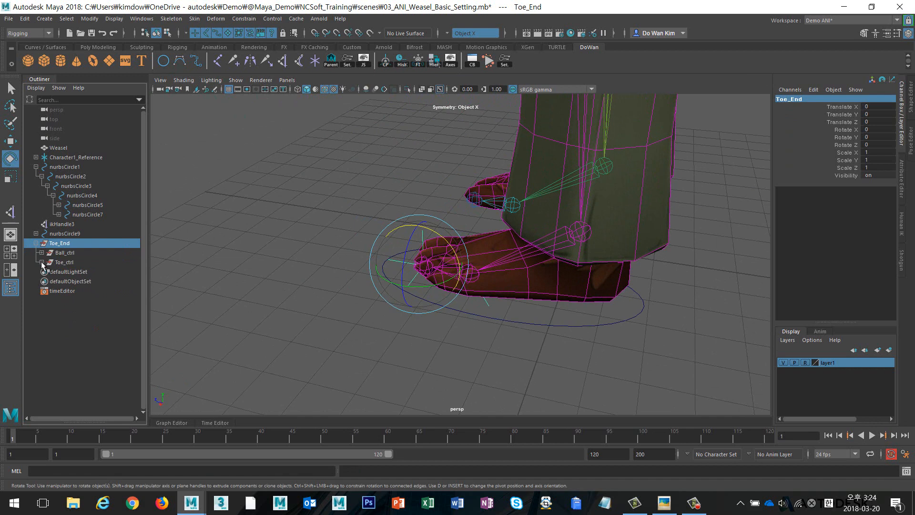
pyautogui.hotkey('ctrl', 'g')
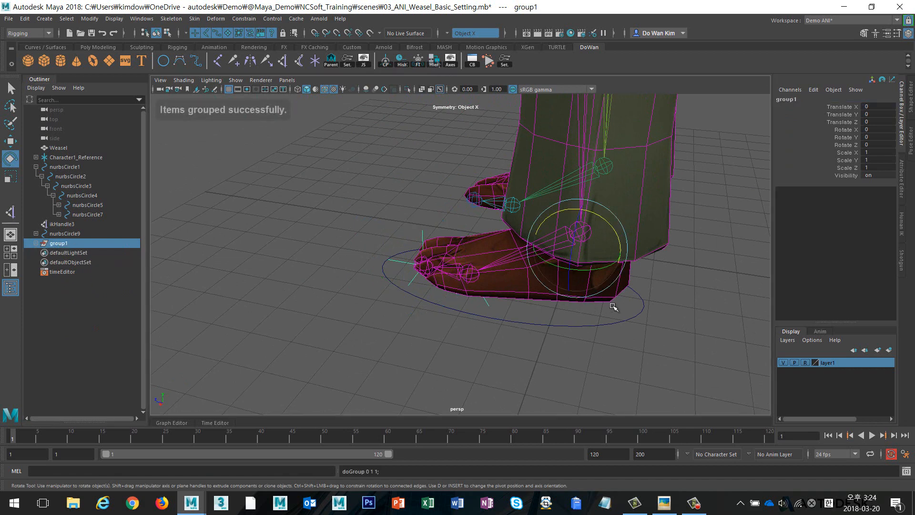
pyautogui.keyDown('alt'); pyautogui.moveTo(614, 306); pyautogui.dragTo(517, 303); pyautogui.keyUp('alt')
pyautogui.press('w')
pyautogui.keyDown('alt'); pyautogui.moveTo(528, 362); pyautogui.dragTo(471, 306); pyautogui.keyUp('alt')
pyautogui.press('d')
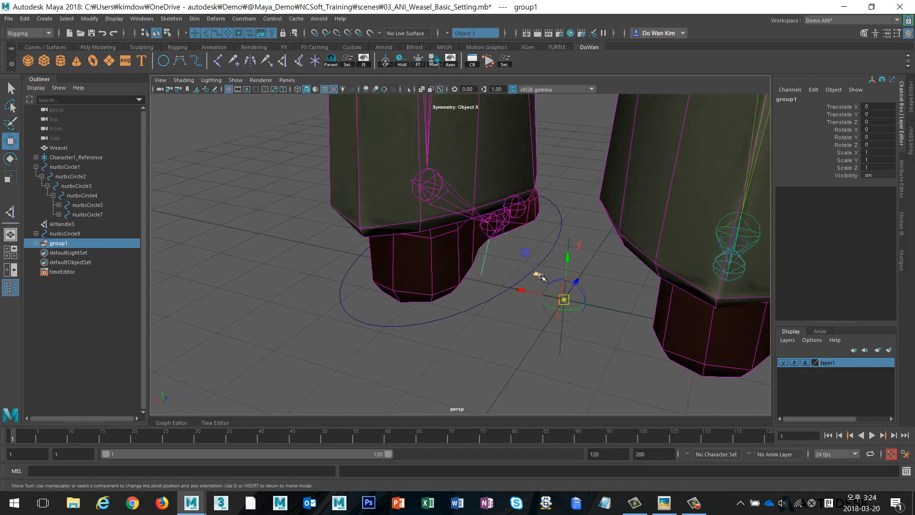
pyautogui.moveTo(540, 273); pyautogui.dragTo(390, 318)
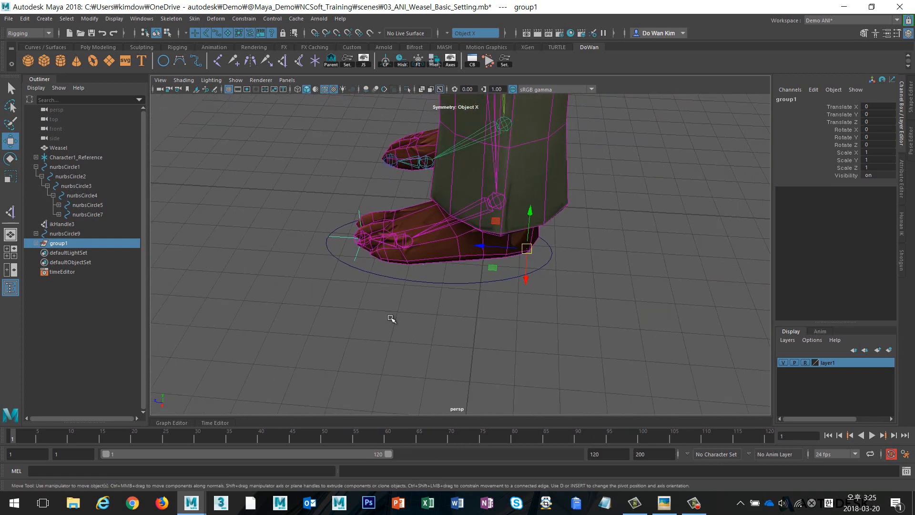
# - Expand the heel group's hierarchy, try rotating the group about the heel, and undo the rotation
pyautogui.click(37, 244)
pyautogui.click(42, 253)
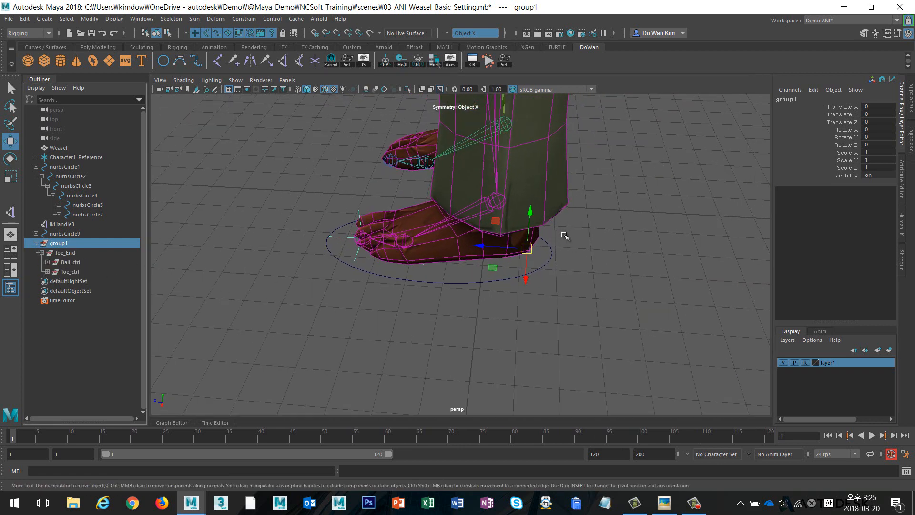
pyautogui.press('e')
pyautogui.moveTo(539, 217)
pyautogui.mouseDown()
pyautogui.moveTo(521, 219)
pyautogui.moveTo(547, 224)
pyautogui.mouseUp()
pyautogui.keyDown('alt'); pyautogui.moveTo(456, 265); pyautogui.dragTo(443, 293); pyautogui.keyUp('alt')
pyautogui.keyDown('alt'); pyautogui.moveTo(477, 281); pyautogui.dragTo(484, 339, button='middle'); pyautogui.keyUp('alt')
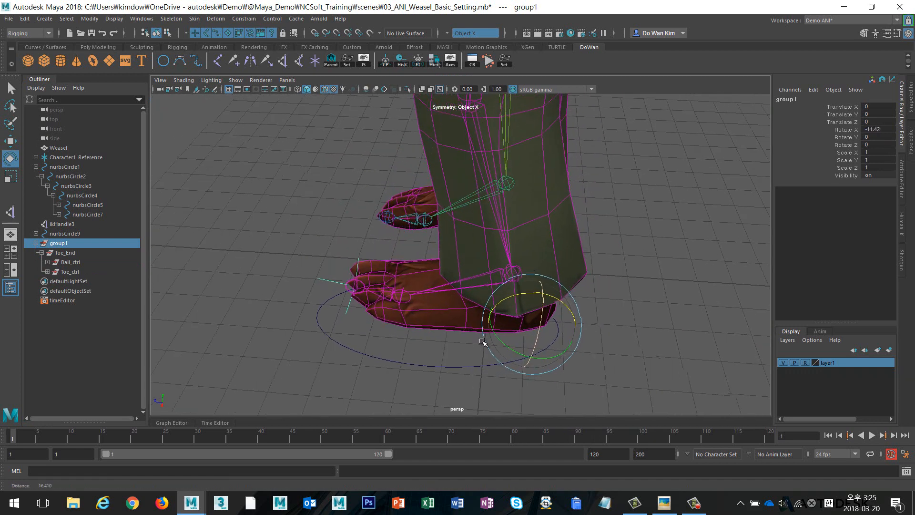
pyautogui.keyDown('alt'); pyautogui.moveTo(484, 339); pyautogui.dragTo(480, 313); pyautogui.keyUp('alt')
pyautogui.hotkey('ctrl', 'z')
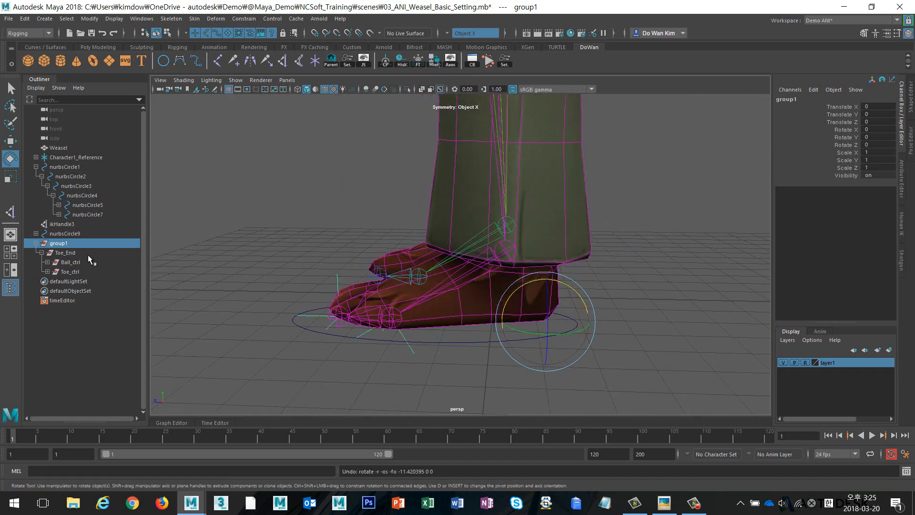
# - Try rotating Toe_End about the toe tip, both lifting the foot and tilting it sideways, undoing each rotation
pyautogui.click(88, 253)
pyautogui.moveTo(362, 282); pyautogui.dragTo(198, 282)
pyautogui.hotkey('ctrl', 'z')
pyautogui.keyDown('alt'); pyautogui.moveTo(313, 280); pyautogui.dragTo(499, 292); pyautogui.keyUp('alt')
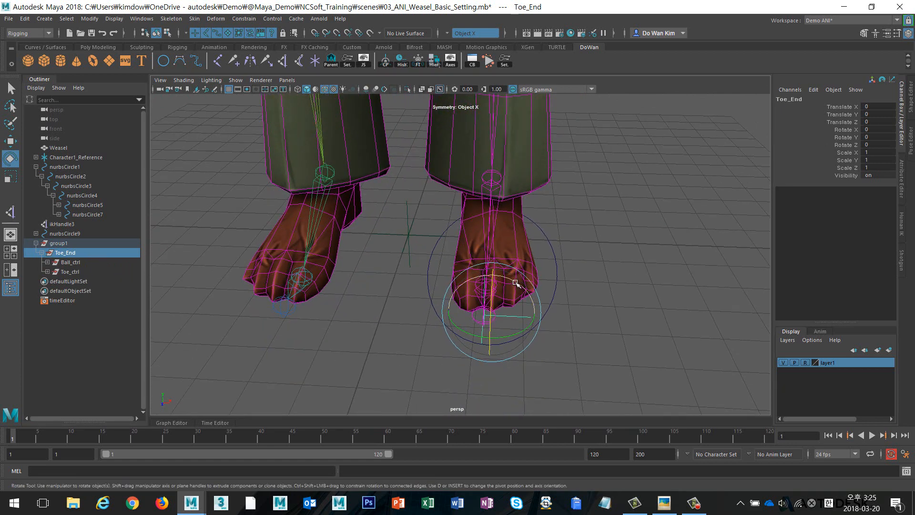
pyautogui.moveTo(516, 280)
pyautogui.mouseDown()
pyautogui.moveTo(487, 279)
pyautogui.moveTo(528, 292)
pyautogui.mouseUp()
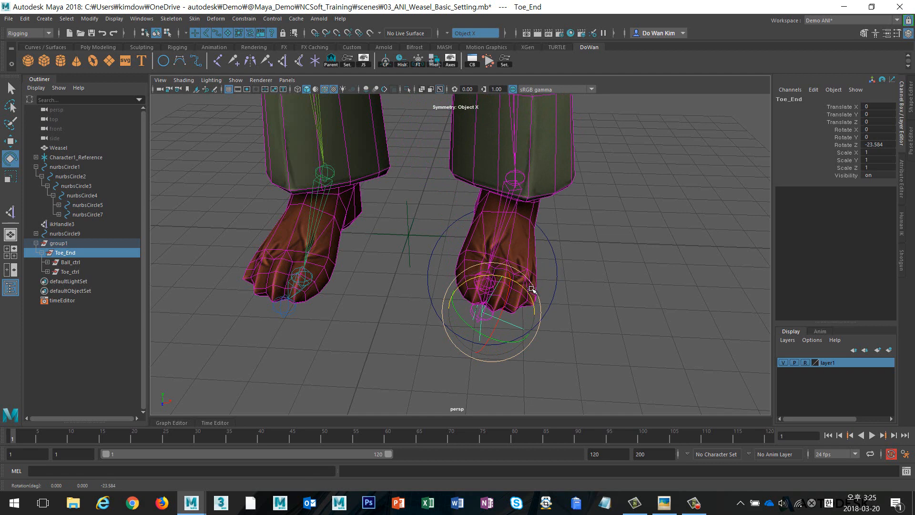
pyautogui.hotkey('ctrl', 'z')
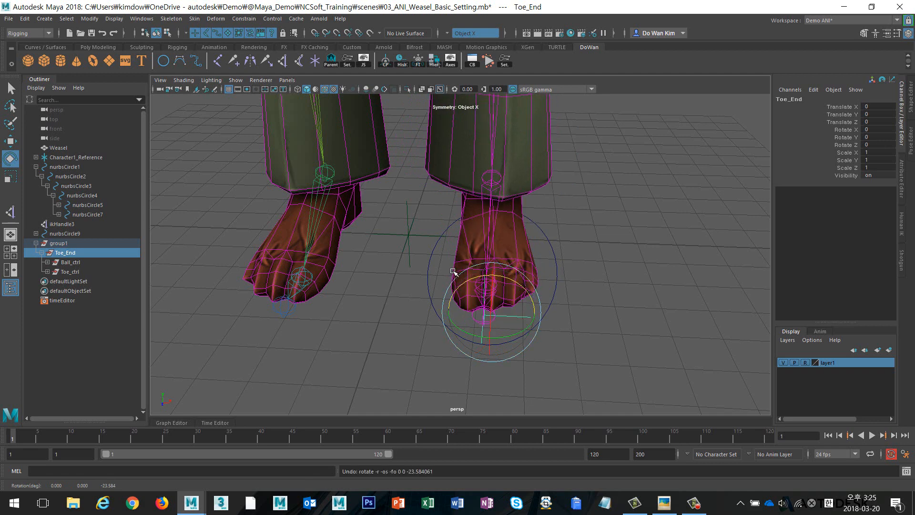
# - Rename the heel-pivot group that contains Toe_End to Heel_Ctrl
pyautogui.click(93, 243)
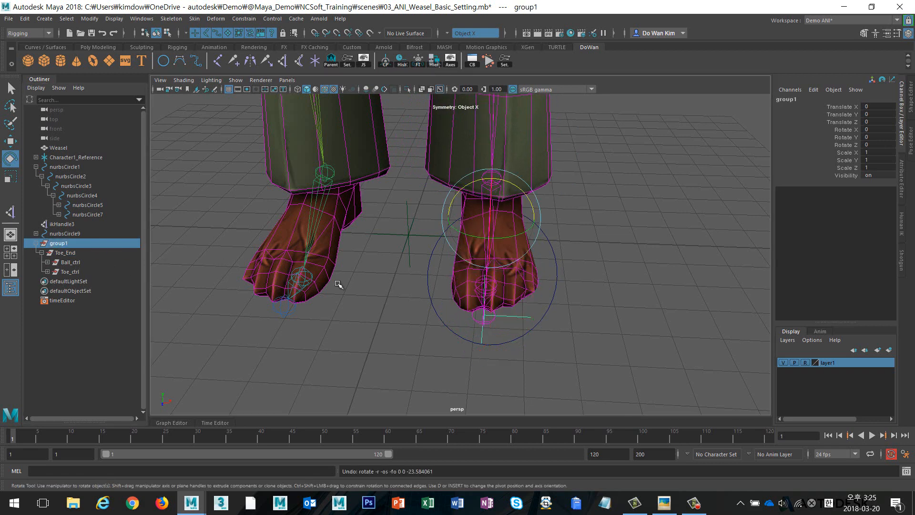
pyautogui.keyDown('alt'); pyautogui.moveTo(336, 282); pyautogui.dragTo(364, 286); pyautogui.keyUp('alt')
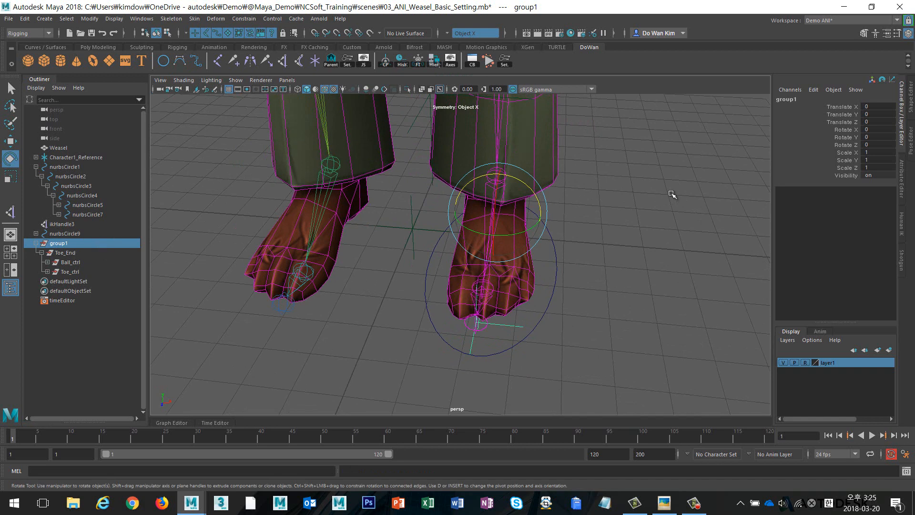
pyautogui.doubleClick(800, 99)
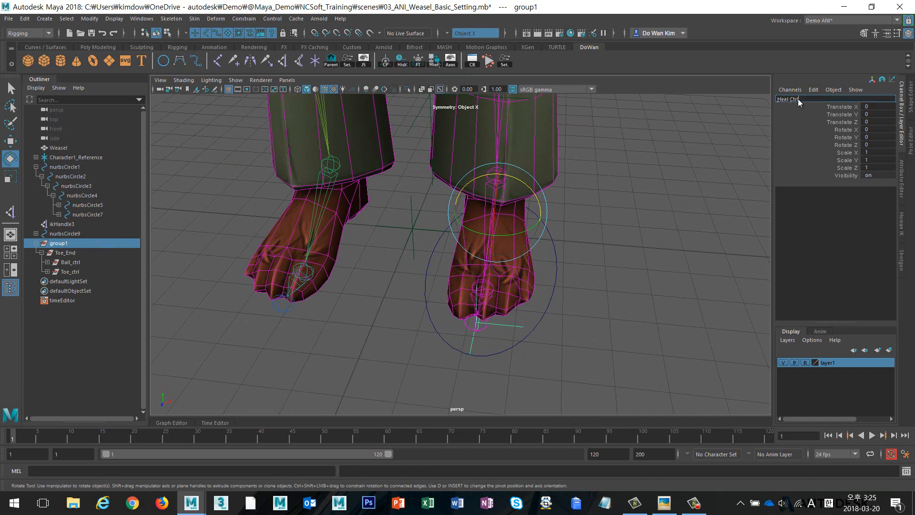
pyautogui.write('Heel_Ctrl')
pyautogui.press('Return')
# - Group Heel_Ctrl under a new parent and move that group's pivot to the foot's inner edge
pyautogui.hotkey('ctrl', 'g')
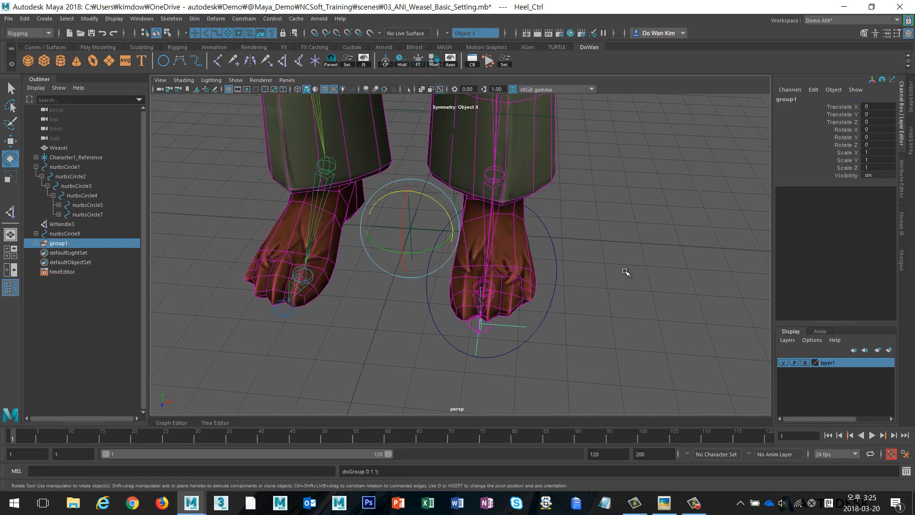
pyautogui.press('w')
pyautogui.press('d')
pyautogui.moveTo(445, 256); pyautogui.dragTo(491, 298)
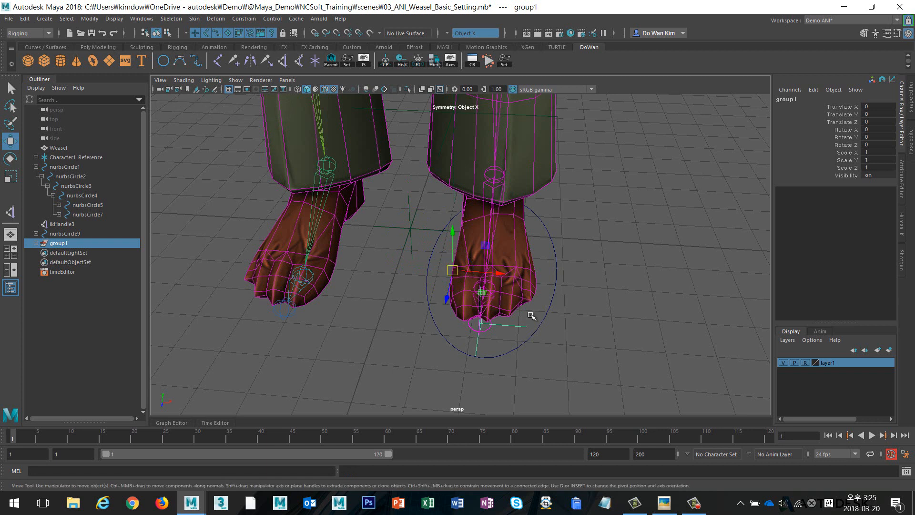
# - Wrap the inner-edge group in another group and move its pivot to the foot's outer edge
pyautogui.hotkey('ctrl', 'g')
pyautogui.press('d')
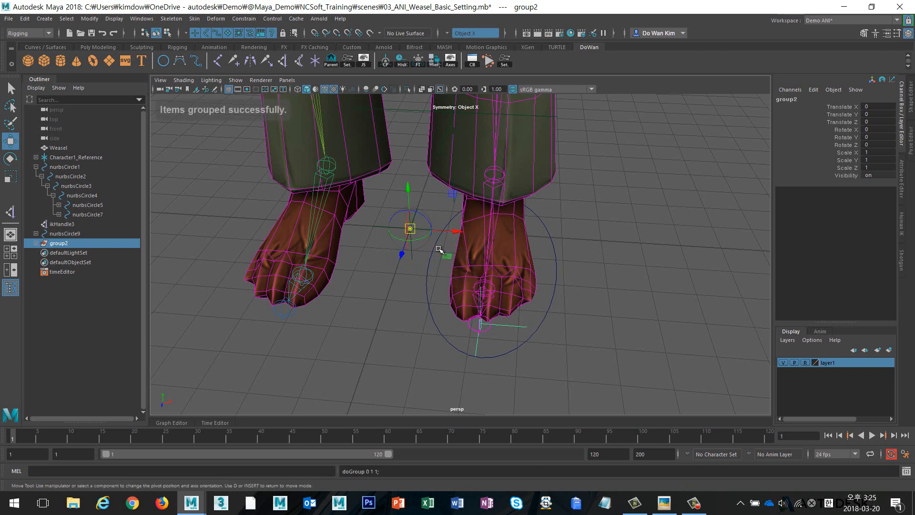
pyautogui.moveTo(447, 258); pyautogui.dragTo(568, 303)
pyautogui.press('d')
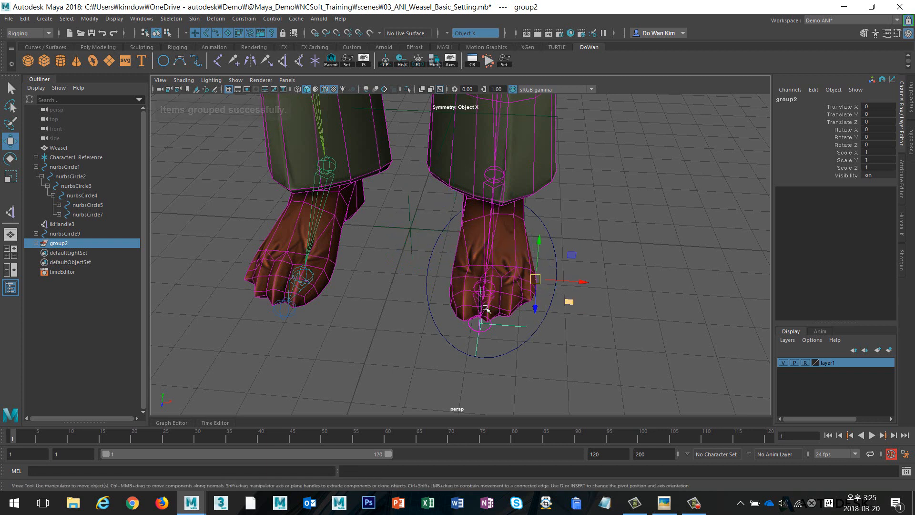
# - Try tilting the foot with the inner-edge and outer-edge groups in turn, undoing each rotation
pyautogui.click(36, 243)
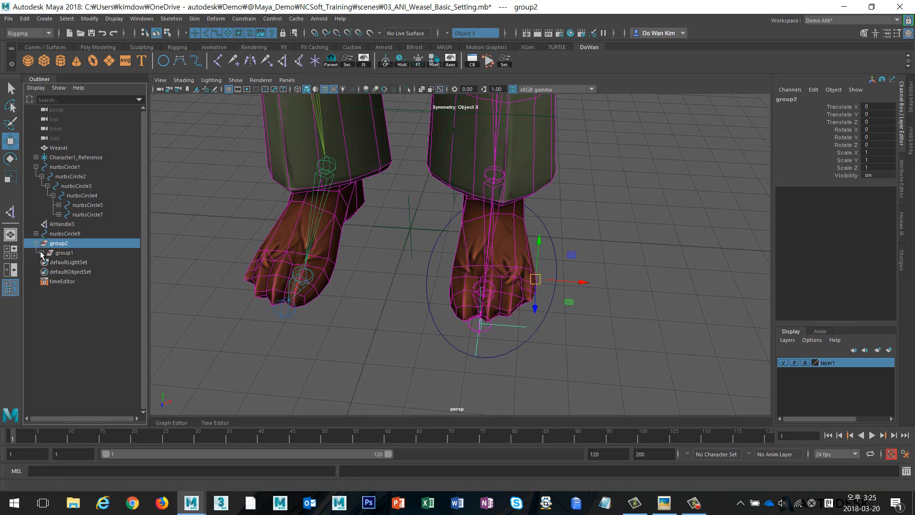
pyautogui.click(65, 252)
pyautogui.press('e')
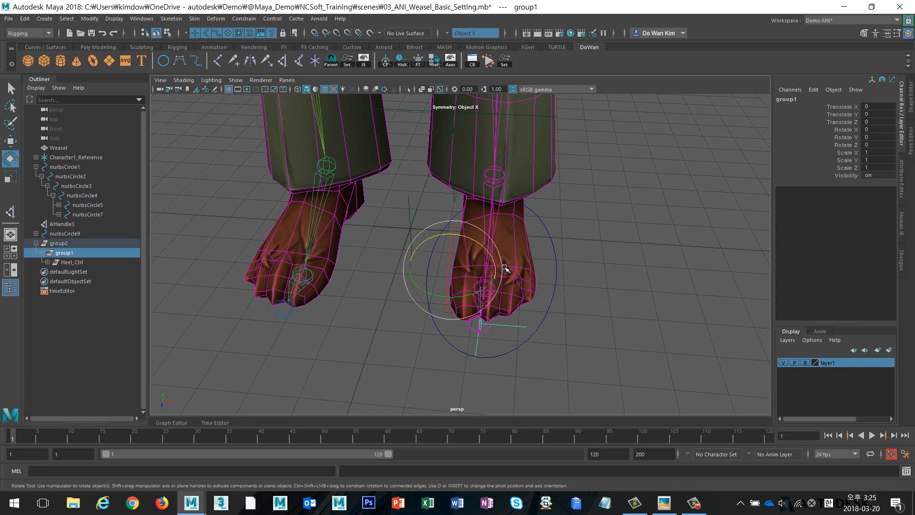
pyautogui.moveTo(487, 253); pyautogui.dragTo(476, 253)
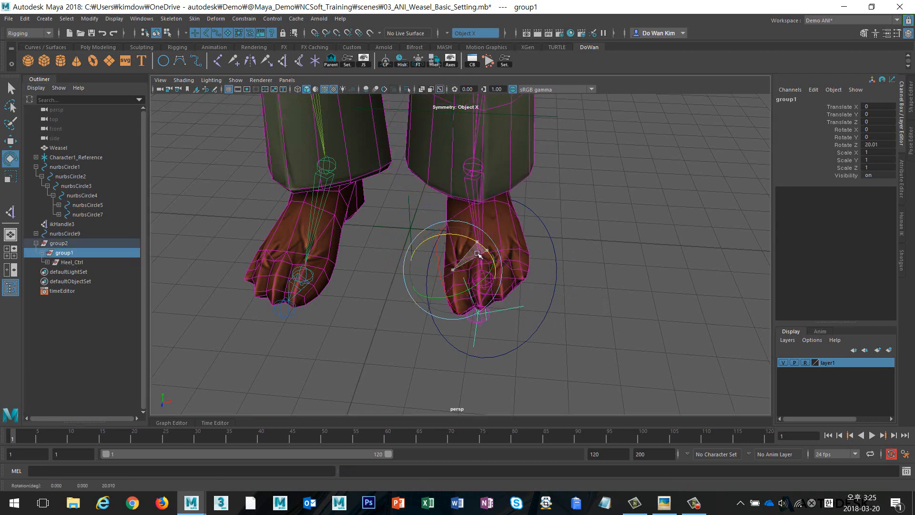
pyautogui.hotkey('ctrl', 'z')
pyautogui.click(58, 244)
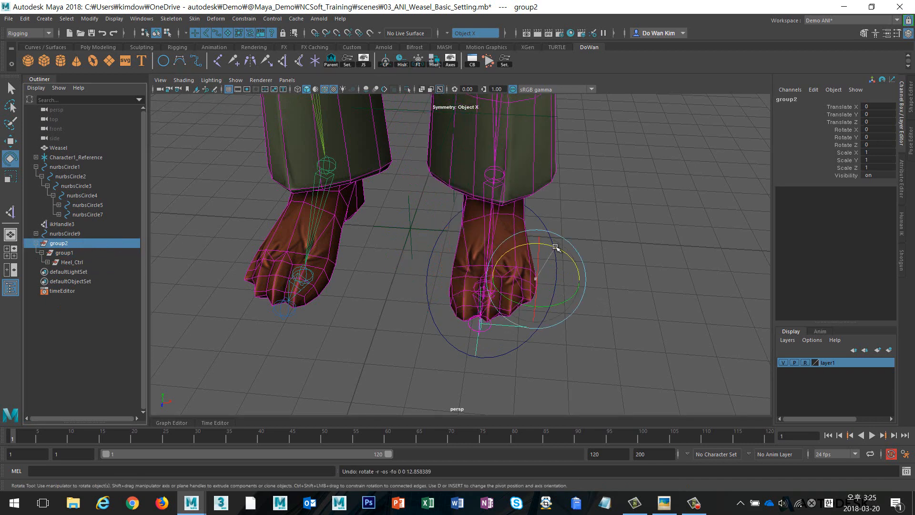
pyautogui.moveTo(553, 255); pyautogui.dragTo(578, 262)
pyautogui.hotkey('ctrl', 'z')
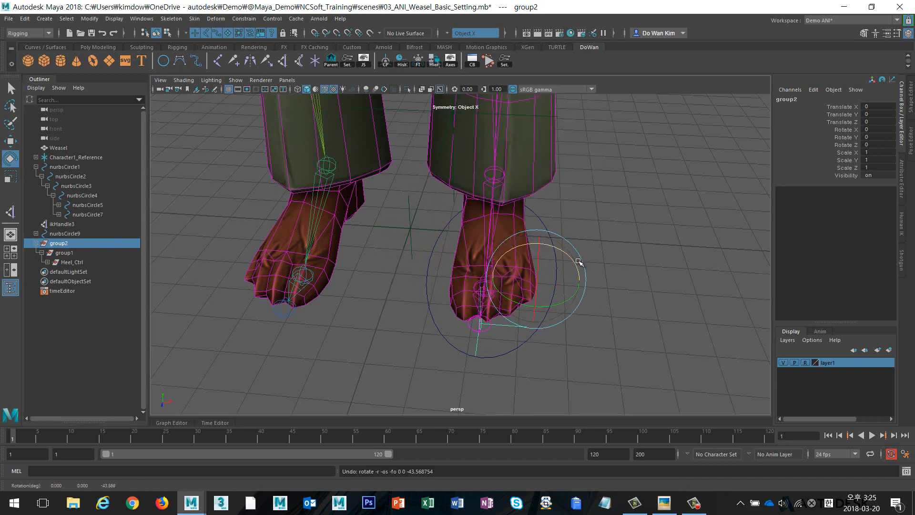
# - Undo both side-tilt groups and their pivot moves, back to Heel_Ctrl as the outermost foot group
pyautogui.hotkey('ctrl', 'z')
pyautogui.hotkey('ctrl', 'z')
pyautogui.hotkey('ctrl', 'z')
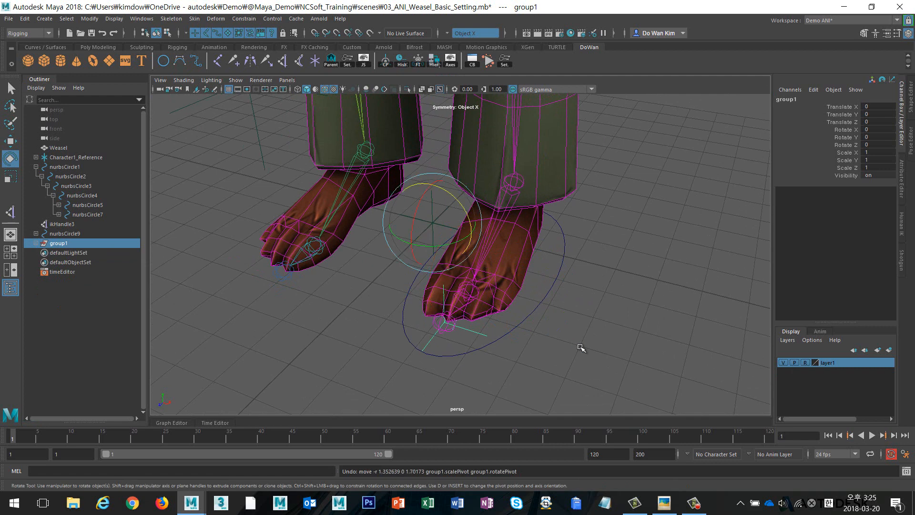
pyautogui.hotkey('ctrl', 'z')
pyautogui.hotkey('ctrl', 'z')
# - Select Heel_Ctrl and view the foot from its side
pyautogui.click(579, 346)
pyautogui.keyDown('alt'); pyautogui.moveTo(595, 342); pyautogui.dragTo(530, 308); pyautogui.keyUp('alt')
pyautogui.click(60, 243)
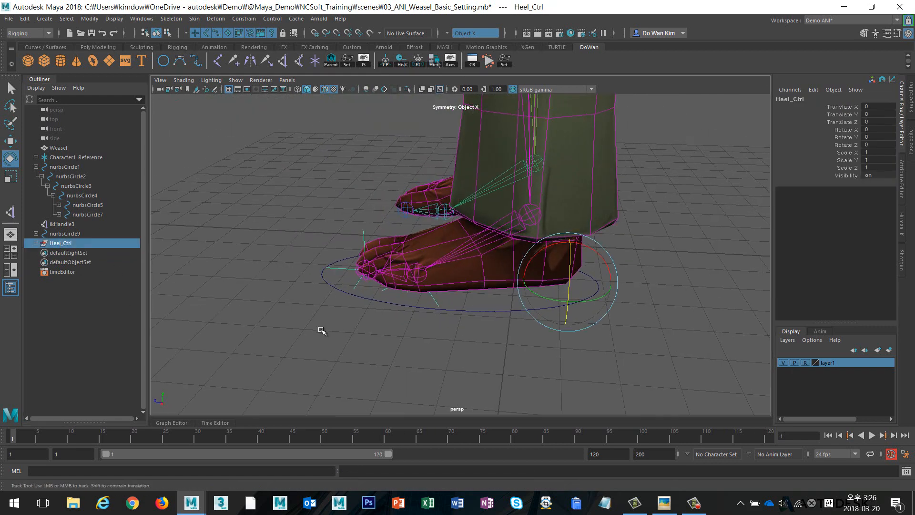
# - Try moving Heel_Ctrl away from the foot's rest position and undo the move
pyautogui.keyDown('alt'); pyautogui.moveTo(321, 333); pyautogui.dragTo(439, 332); pyautogui.keyUp('alt')
pyautogui.press('w')
pyautogui.moveTo(564, 296); pyautogui.dragTo(548, 261)
pyautogui.hotkey('ctrl', 'z')
# - Parent Heel_Ctrl under nurbsCircle9, the control circle around the foot
pyautogui.keyDown('alt'); pyautogui.moveTo(354, 267); pyautogui.dragTo(461, 338); pyautogui.keyUp('alt')
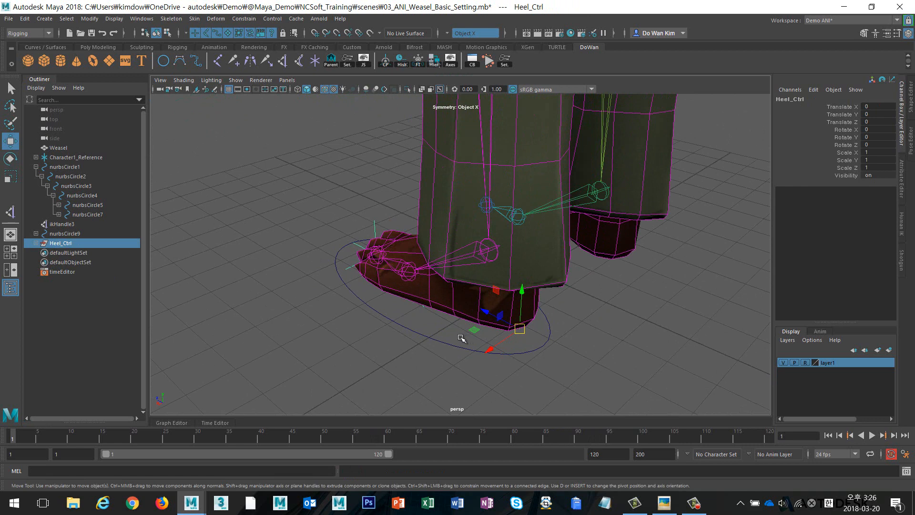
pyautogui.keyDown('shift'); pyautogui.click(401, 331); pyautogui.keyUp('shift')
pyautogui.press('p')
pyautogui.click(383, 345)
# - Rename the foot's control circle as Left_leg_Ctrl
pyautogui.keyDown('alt'); pyautogui.moveTo(388, 343); pyautogui.dragTo(487, 292); pyautogui.keyUp('alt')
pyautogui.click(485, 290)
pyautogui.click(820, 99)
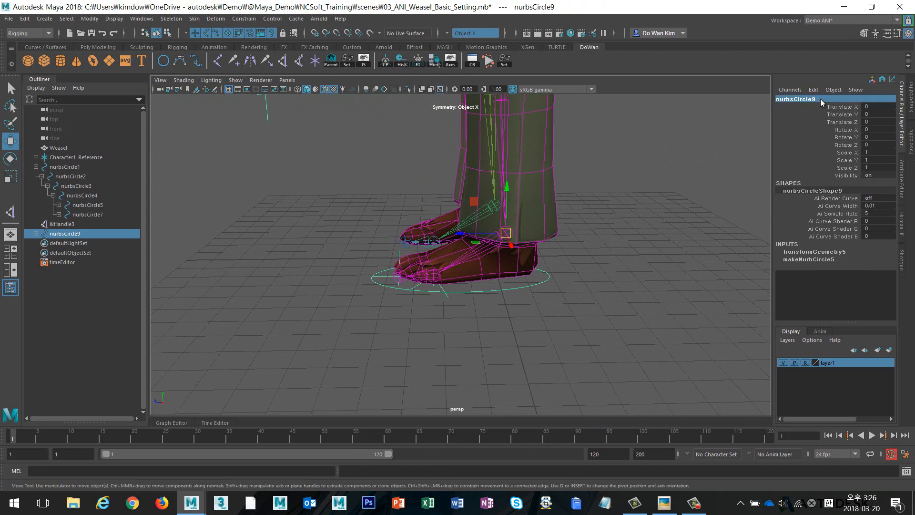
pyautogui.write('L')
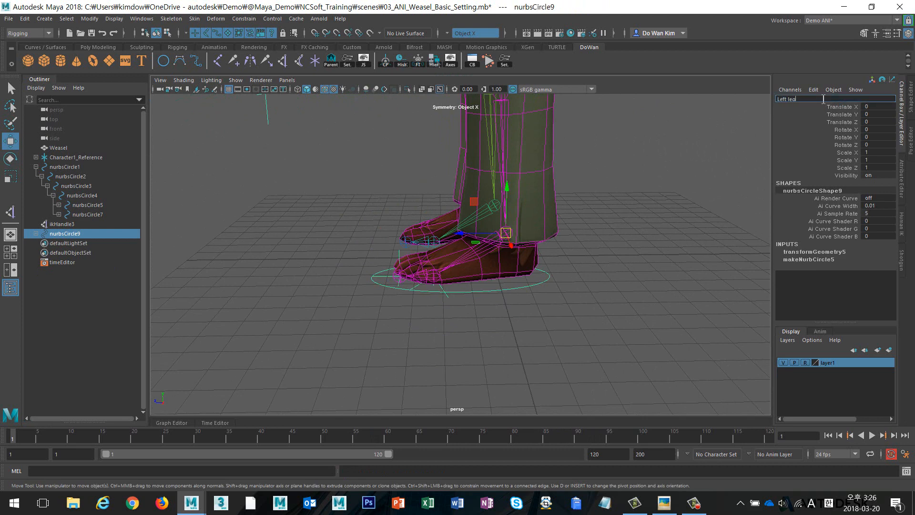
pyautogui.write('eft_leg_Ctrl')
pyautogui.press('Return')
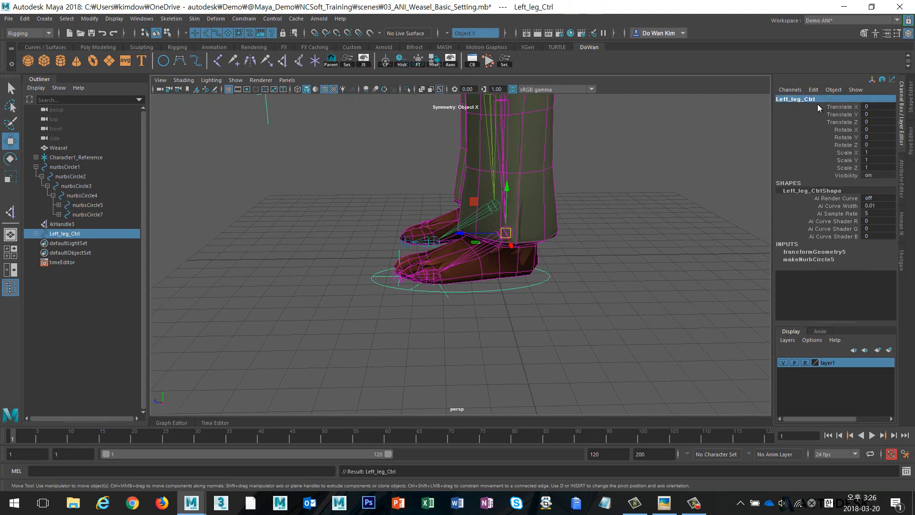
# - Try moving Left_leg_Ctrl to test how the leg follows, undo the move and clear the selection
pyautogui.moveTo(494, 331)
pyautogui.keyDown('alt'); pyautogui.mouseDown()
pyautogui.moveTo(586, 333)
pyautogui.moveTo(479, 329)
pyautogui.mouseUp(); pyautogui.keyUp('alt')
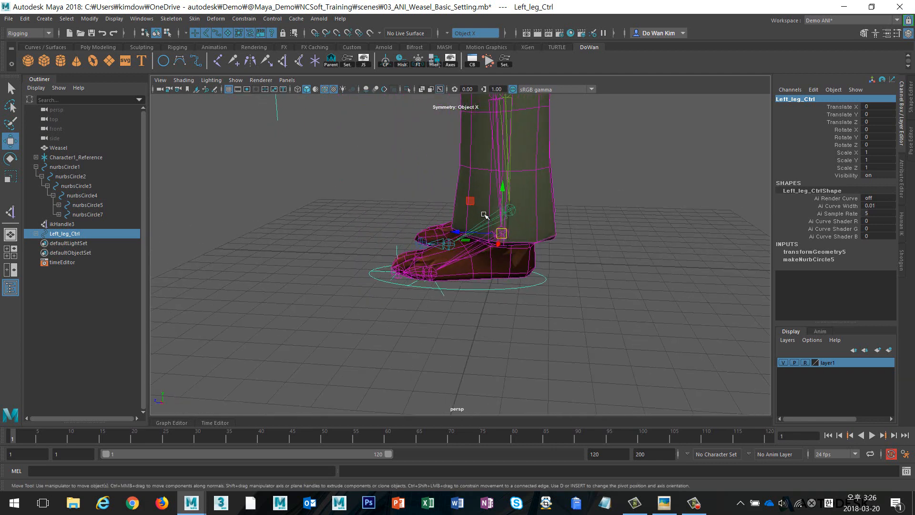
pyautogui.moveTo(469, 199); pyautogui.dragTo(458, 174)
pyautogui.hotkey('ctrl', 'z')
pyautogui.keyDown('alt'); pyautogui.moveTo(506, 275); pyautogui.dragTo(589, 285); pyautogui.keyUp('alt')
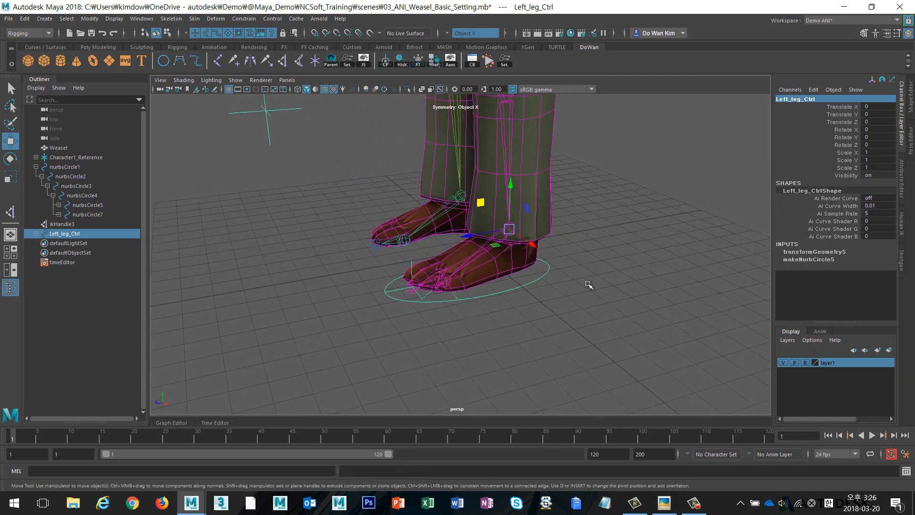
pyautogui.keyDown('alt'); pyautogui.moveTo(588, 285); pyautogui.dragTo(488, 273, button='right'); pyautogui.keyUp('alt')
pyautogui.keyDown('alt'); pyautogui.moveTo(488, 274); pyautogui.dragTo(506, 289, button='middle'); pyautogui.keyUp('alt')
pyautogui.click(585, 322)
pyautogui.keyDown('alt'); pyautogui.moveTo(538, 358); pyautogui.dragTo(521, 334, button='middle'); pyautogui.keyUp('alt')
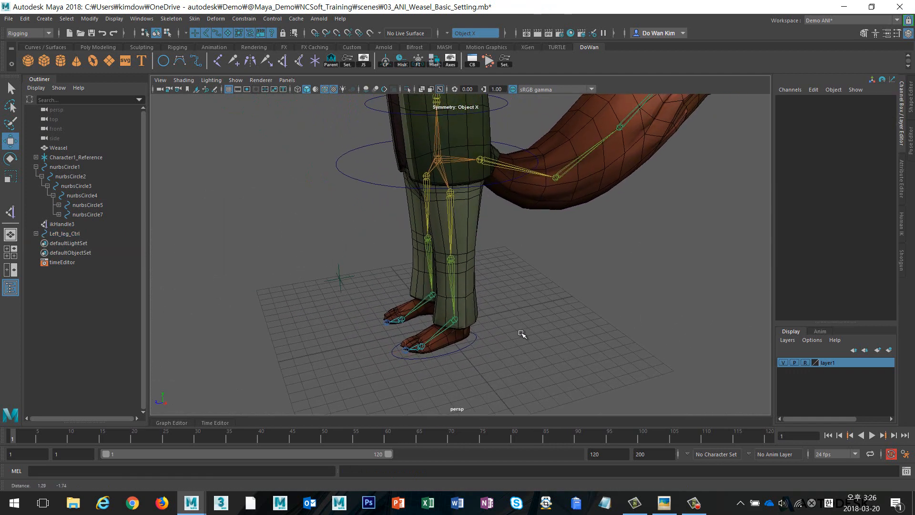
# - Select and frame Left_leg_Ctrl, and expand its hierarchy down to the Toe_End group
pyautogui.click(476, 341)
pyautogui.press('f')
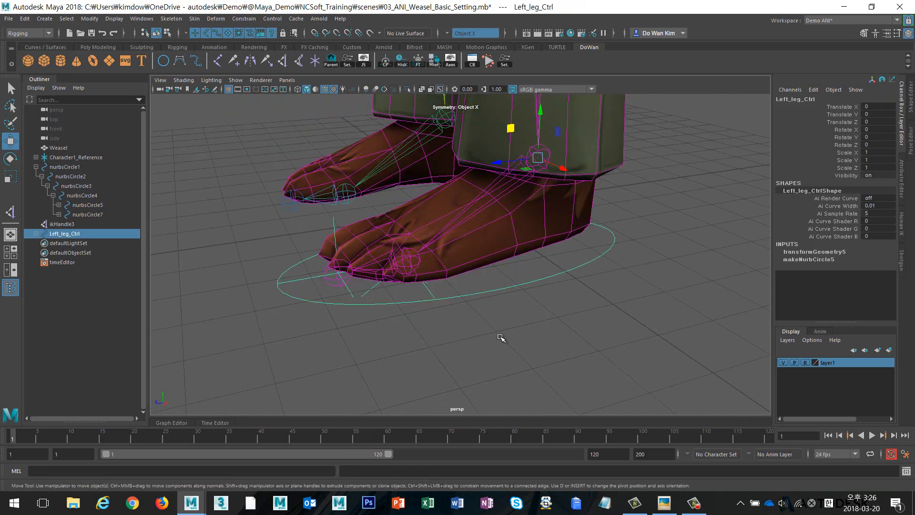
pyautogui.click(36, 234)
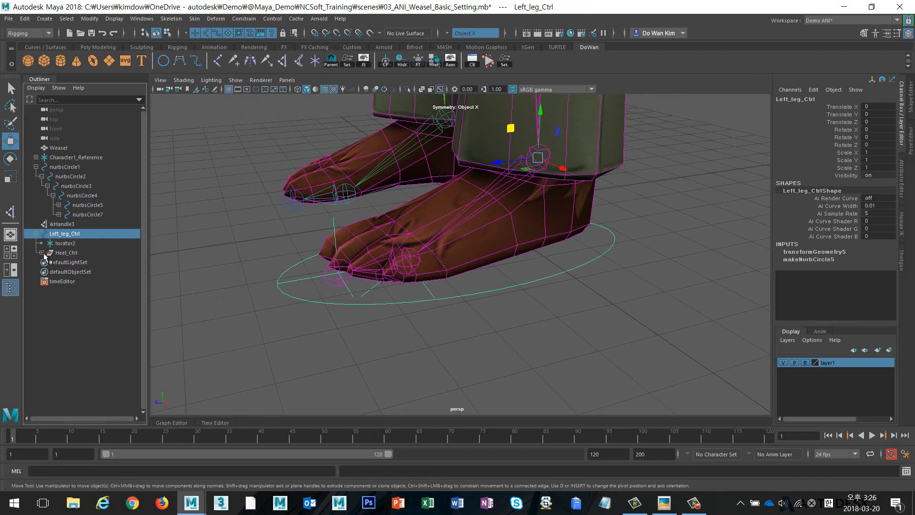
pyautogui.click(42, 252)
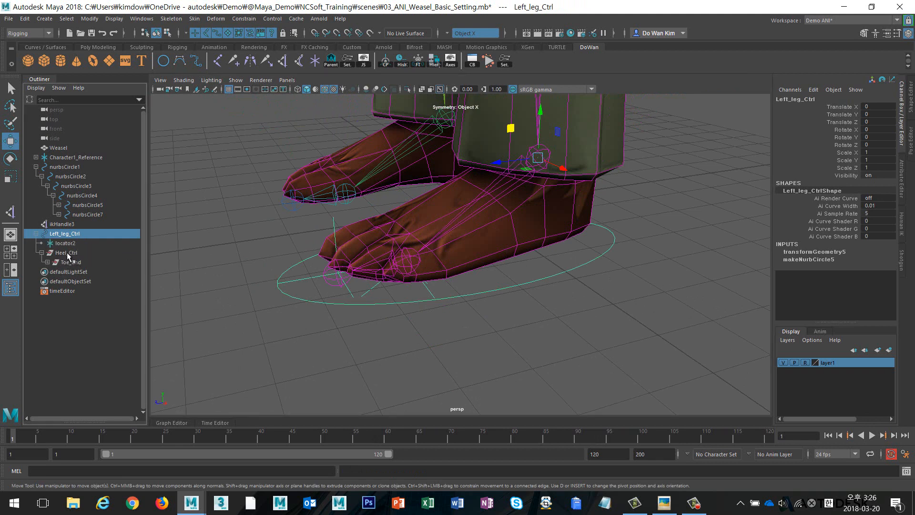
# - Try rotating Heel_Ctrl about -25 degrees in X, undo the rotation and clear the selection
pyautogui.click(65, 253)
pyautogui.press('e')
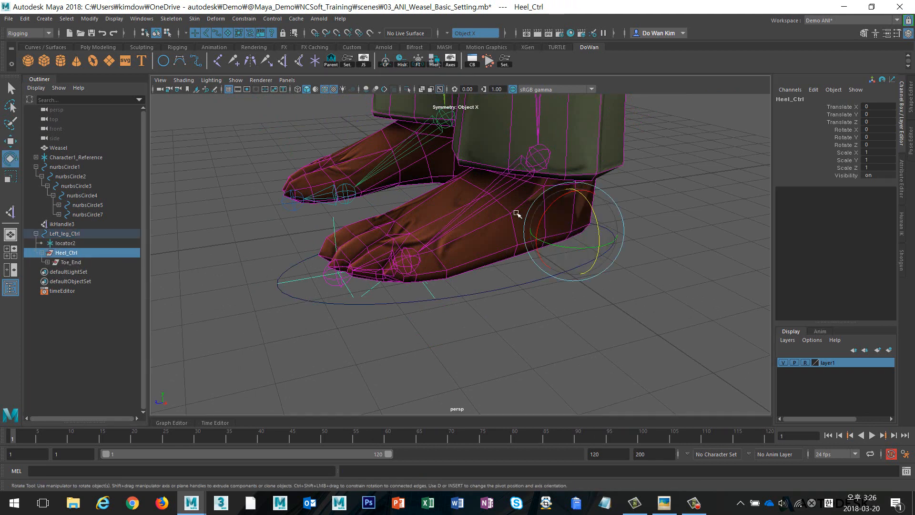
pyautogui.moveTo(547, 214); pyautogui.dragTo(554, 203)
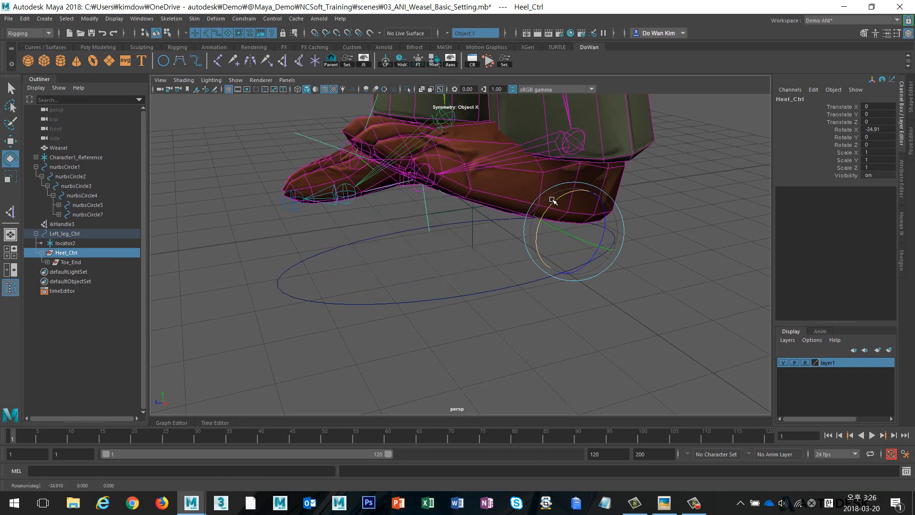
pyautogui.hotkey('ctrl', 'z')
pyautogui.click(509, 311)
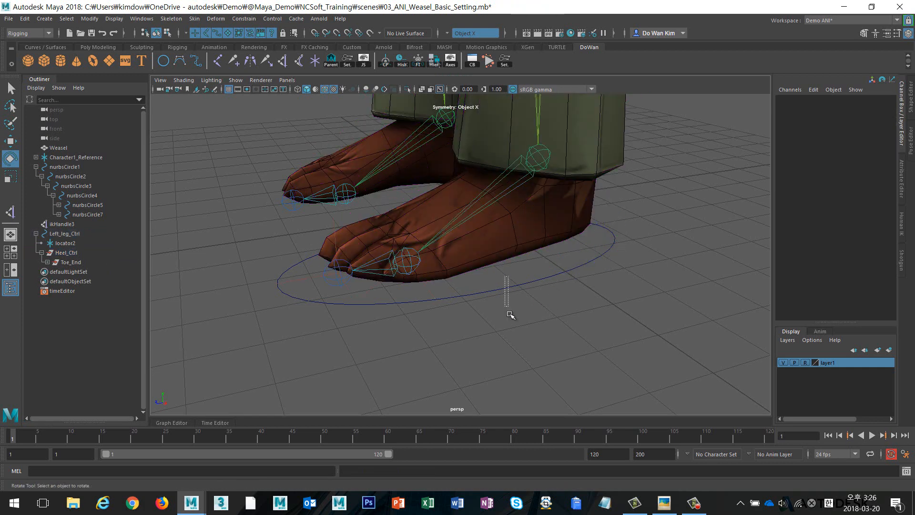
# - Select the hand's control circle and examine its channels and custom finger attributes
pyautogui.click(496, 288)
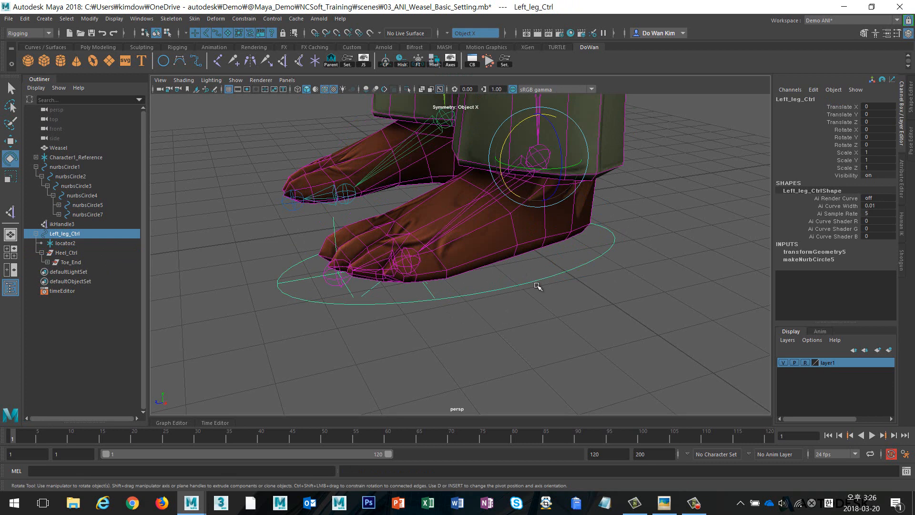
pyautogui.keyDown('alt'); pyautogui.moveTo(584, 293); pyautogui.dragTo(249, 280, button='right'); pyautogui.keyUp('alt')
pyautogui.keyDown('alt'); pyautogui.moveTo(618, 125); pyautogui.dragTo(545, 273, button='middle'); pyautogui.keyUp('alt')
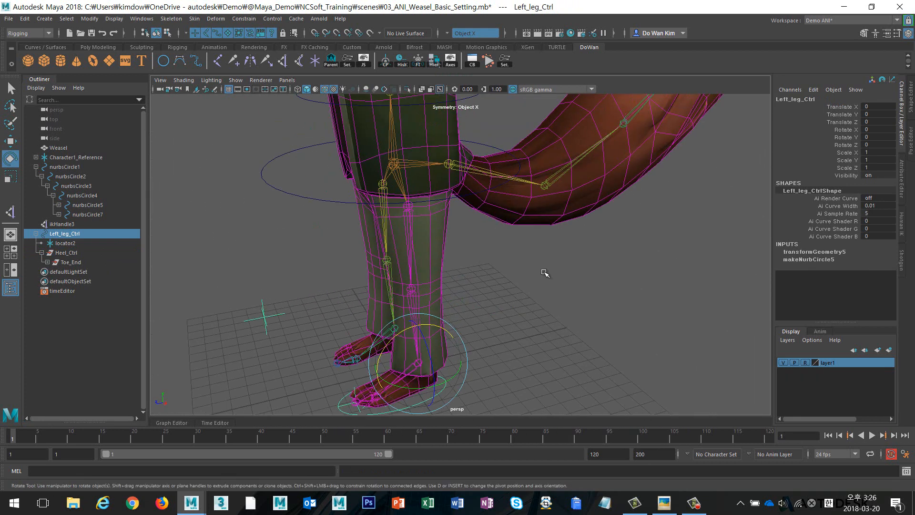
pyautogui.keyDown('alt'); pyautogui.moveTo(545, 272); pyautogui.dragTo(608, 262); pyautogui.keyUp('alt')
pyautogui.click(599, 266)
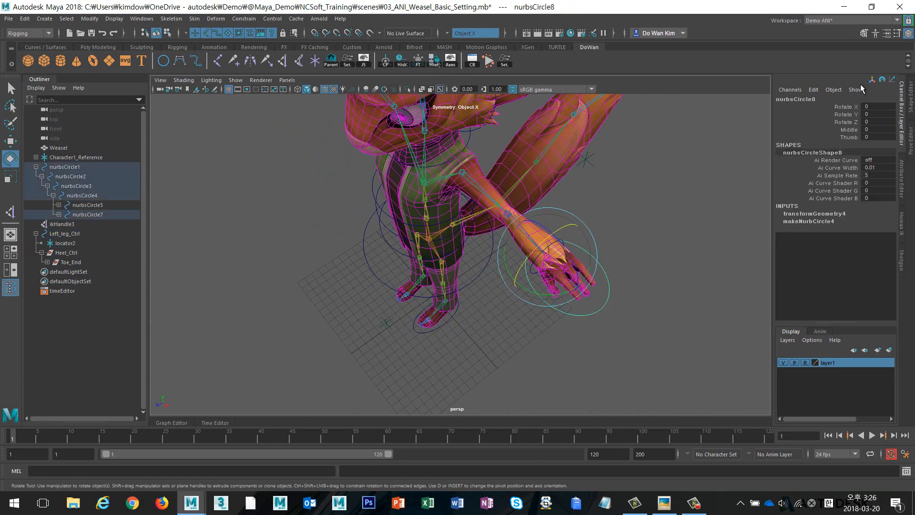
pyautogui.click(663, 209)
# - Select Left_leg_Ctrl again, try transforming it and undo the changes
pyautogui.keyDown('alt'); pyautogui.moveTo(436, 310); pyautogui.dragTo(472, 210); pyautogui.keyUp('alt')
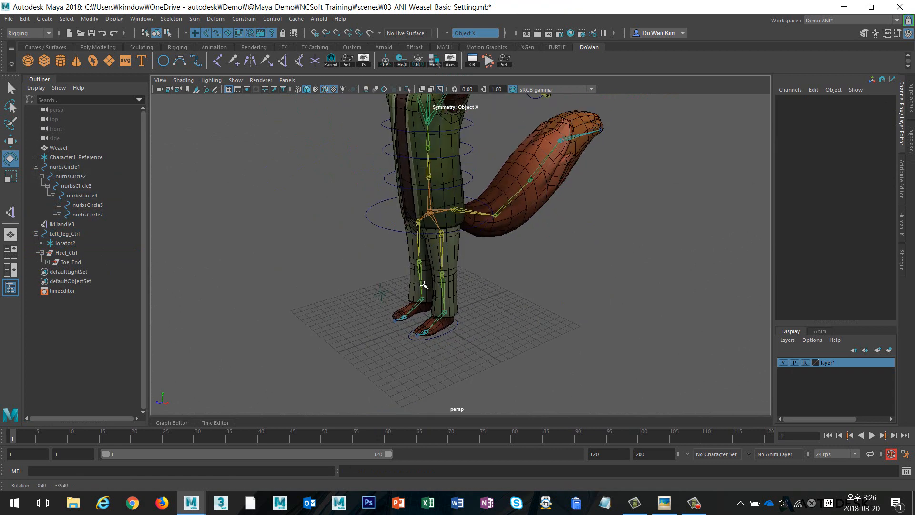
pyautogui.keyDown('alt'); pyautogui.moveTo(453, 348); pyautogui.dragTo(568, 359, button='right'); pyautogui.keyUp('alt')
pyautogui.keyDown('alt'); pyautogui.moveTo(567, 359); pyautogui.dragTo(628, 235, button='middle'); pyautogui.keyUp('alt')
pyautogui.scroll(5, 567, 281)
pyautogui.click(552, 275)
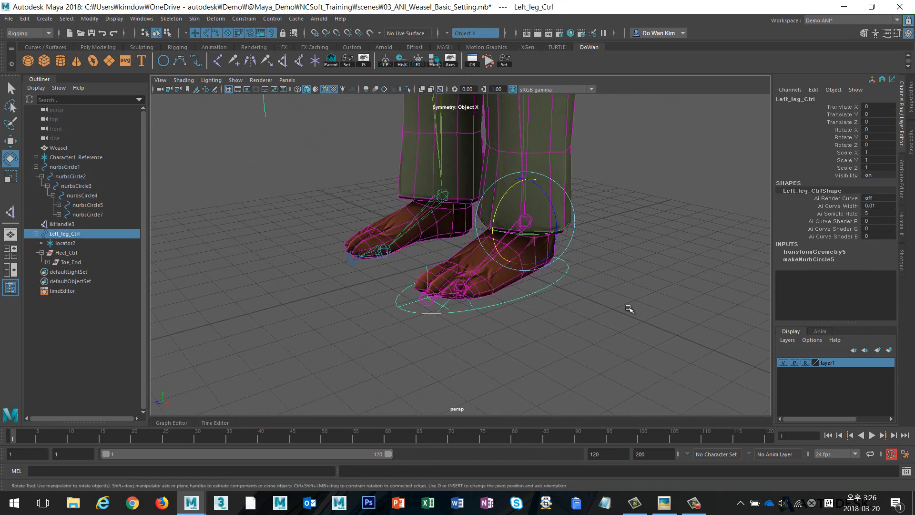
pyautogui.scroll(-1, 671, 291)
pyautogui.press('w')
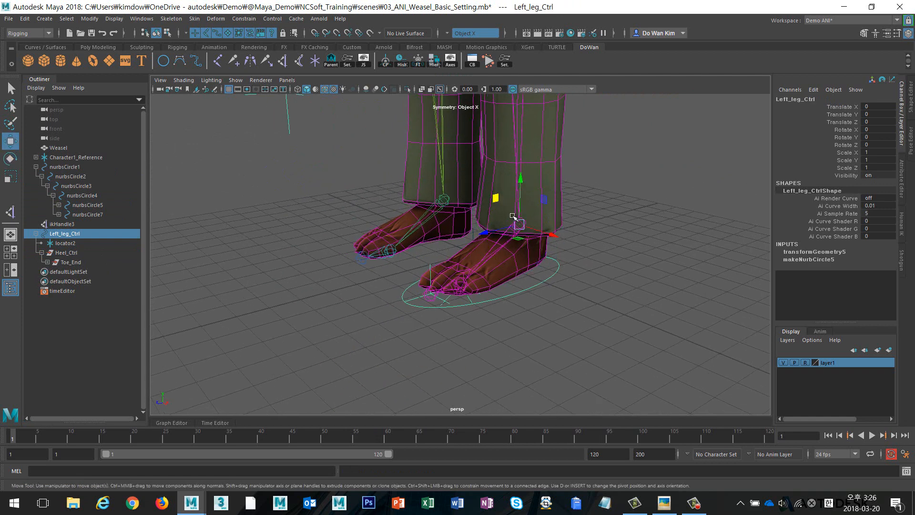
pyautogui.moveTo(519, 224)
pyautogui.mouseDown()
pyautogui.moveTo(550, 178)
pyautogui.moveTo(542, 187)
pyautogui.moveTo(549, 238)
pyautogui.moveTo(521, 216)
pyautogui.mouseUp()
pyautogui.hotkey('ctrl', 'z')
pyautogui.press('e')
pyautogui.hotkey('ctrl', 'z')
pyautogui.click(676, 217)
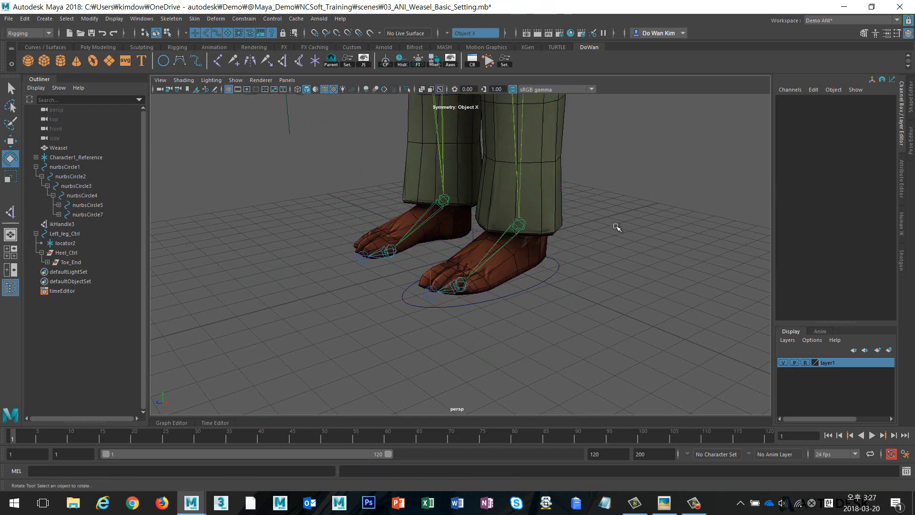
# - Make the Scale X, Scale Y, Scale Z and Visibility channels of Left_leg_Ctrl nonkeyable
pyautogui.click(555, 278)
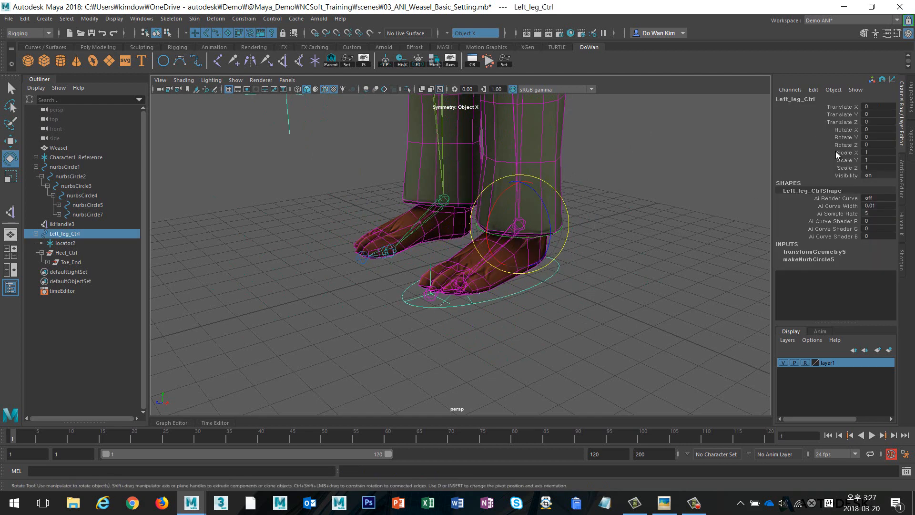
pyautogui.moveTo(836, 150); pyautogui.dragTo(837, 173)
pyautogui.rightClick(837, 173)
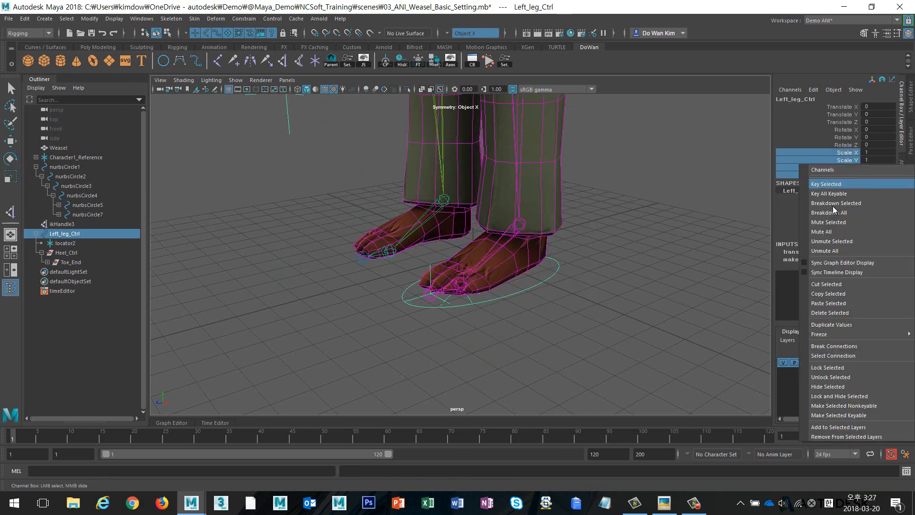
pyautogui.click(844, 405)
pyautogui.click(641, 310)
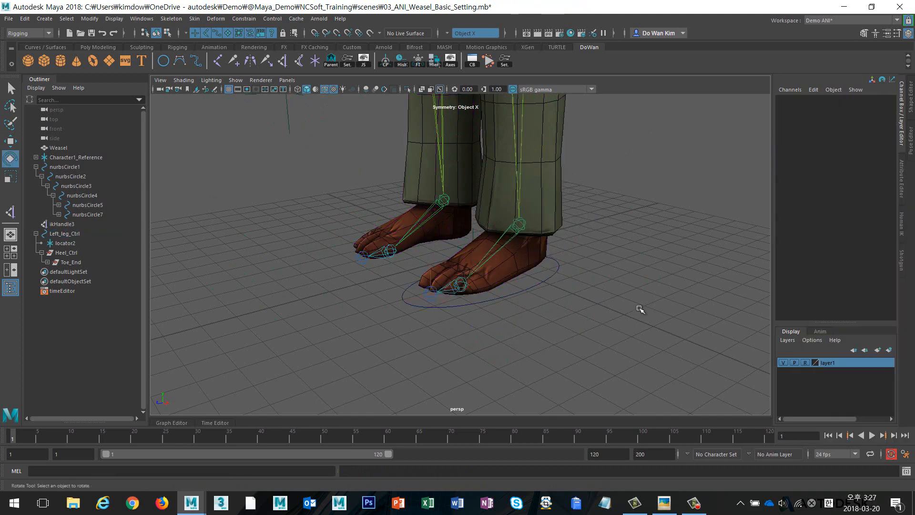
# - Select Left_leg_Ctrl and expand the Toe_End group to show Ball_ctrl and Toe_ctrl
pyautogui.keyDown('alt'); pyautogui.moveTo(639, 310); pyautogui.dragTo(564, 319); pyautogui.keyUp('alt')
pyautogui.keyDown('alt'); pyautogui.moveTo(564, 319); pyautogui.dragTo(591, 339, button='middle'); pyautogui.keyUp('alt')
pyautogui.click(578, 325)
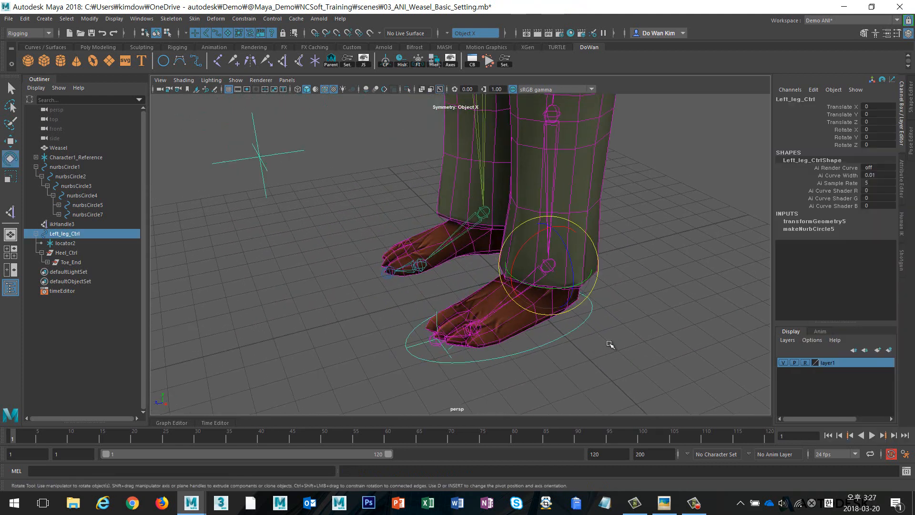
pyautogui.keyDown('alt'); pyautogui.moveTo(656, 311); pyautogui.dragTo(643, 305); pyautogui.keyUp('alt')
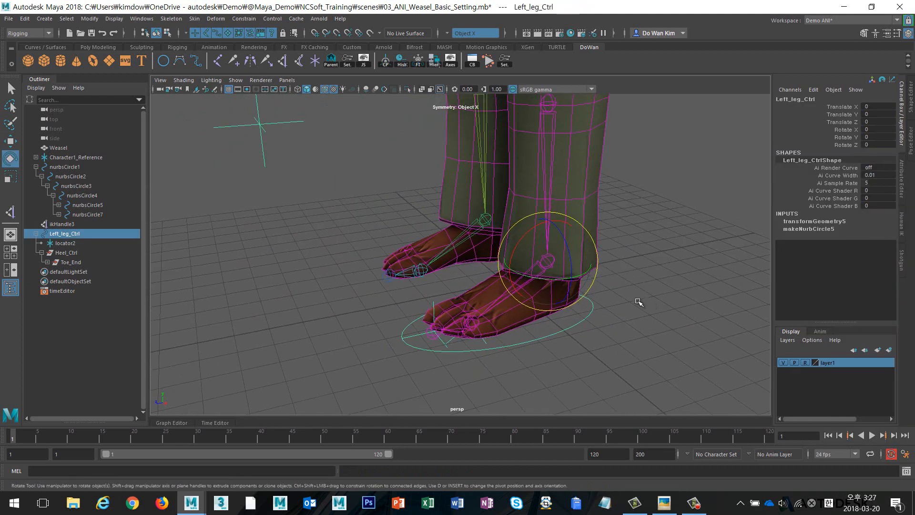
pyautogui.click(47, 262)
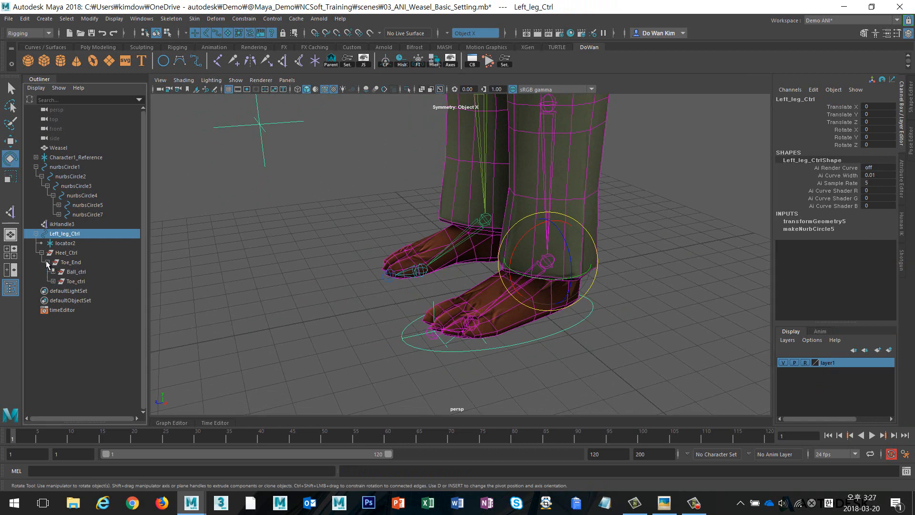
# - Add a keyable float attribute named Toe to Left_leg_Ctrl, with minimum 0 and maximum 10
pyautogui.click(90, 18)
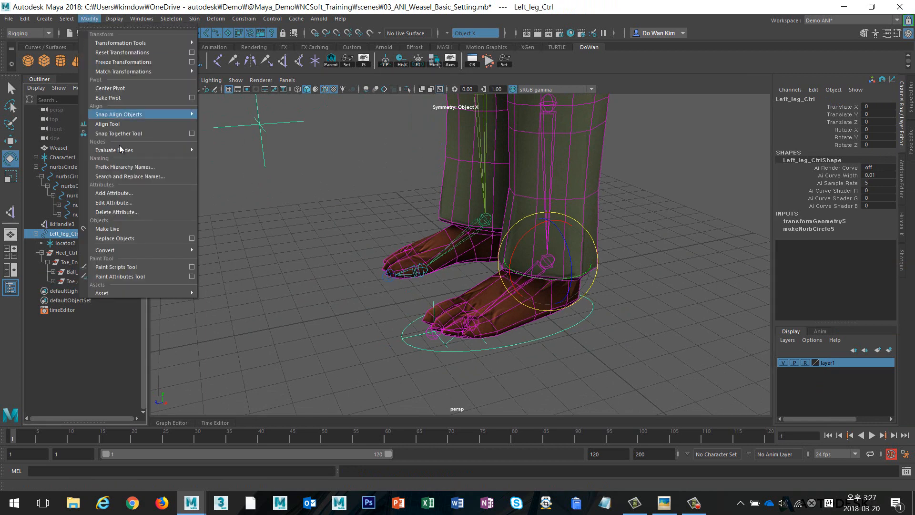
pyautogui.click(122, 195)
pyautogui.moveTo(429, 179); pyautogui.dragTo(365, 99)
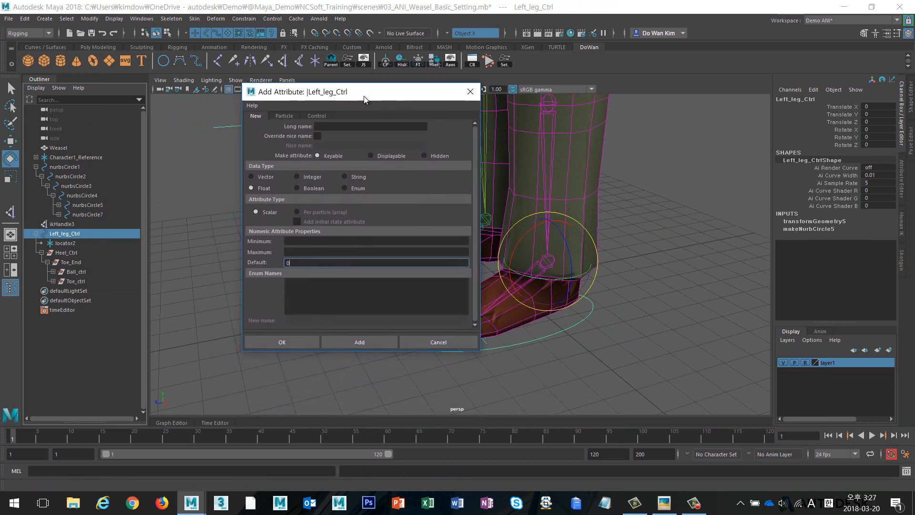
pyautogui.click(339, 126)
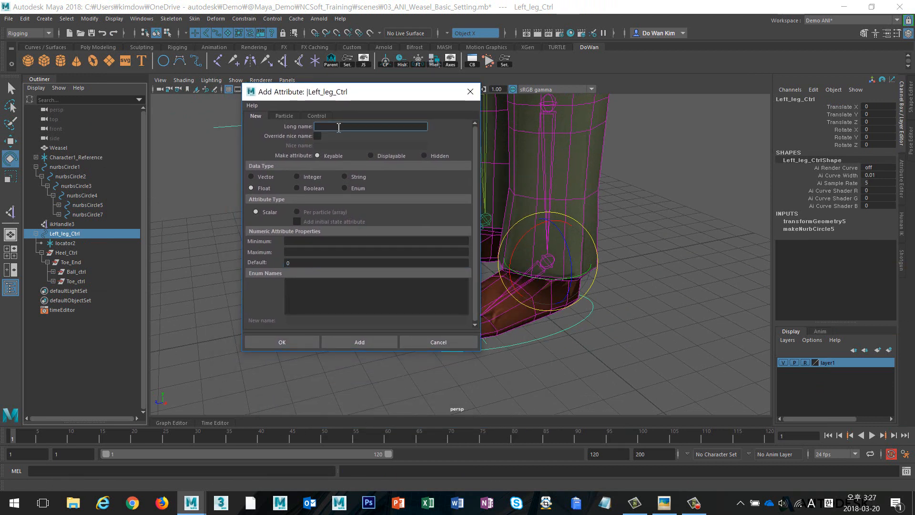
pyautogui.write('Toe')
pyautogui.click(306, 244)
pyautogui.write('0')
pyautogui.press('Tab')
pyautogui.write('1')
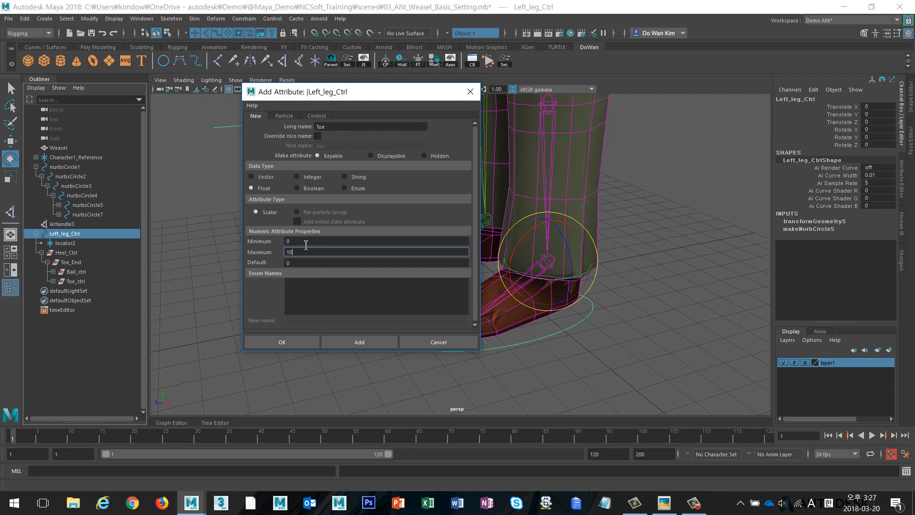
pyautogui.click(344, 340)
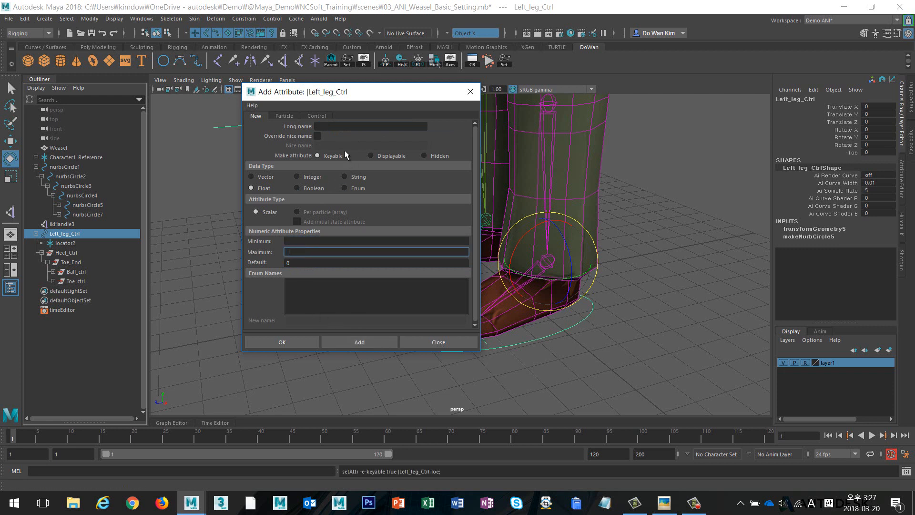
# - Add a keyable float attribute named Ball to Left_leg_Ctrl, with minimum 0 and maximum 10
pyautogui.click(327, 128)
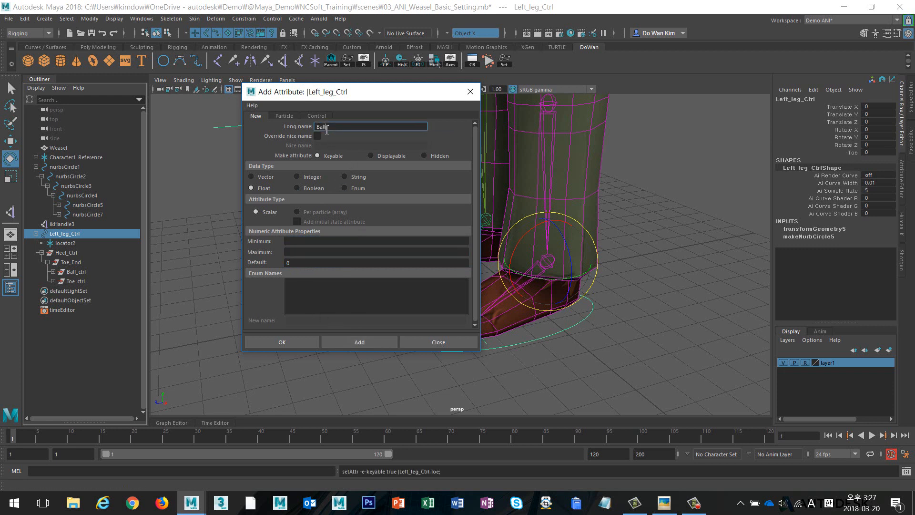
pyautogui.keyDown('alt'); pyautogui.moveTo(611, 328); pyautogui.dragTo(613, 329, button='middle'); pyautogui.keyUp('alt')
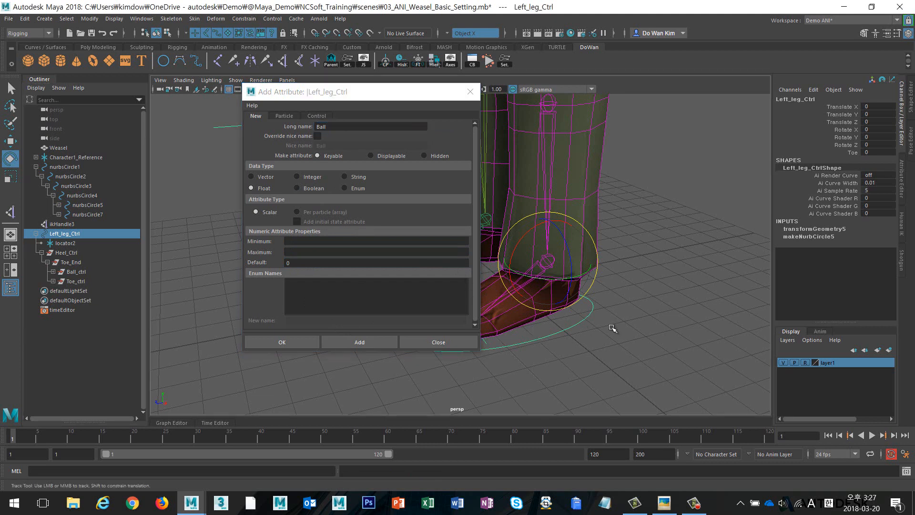
pyautogui.click(308, 241)
pyautogui.write('0')
pyautogui.press('Tab')
pyautogui.write('10')
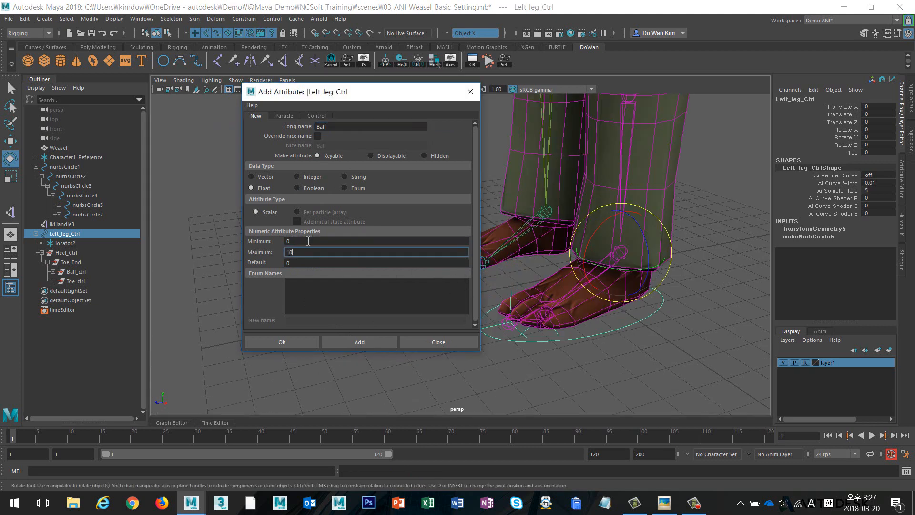
pyautogui.click(350, 338)
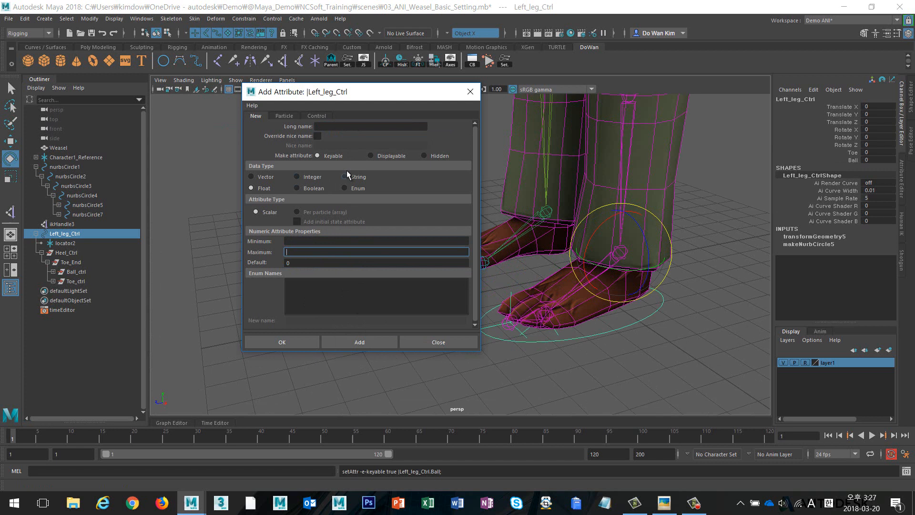
# - Add a keyable float attribute named Toe End to Left_leg_Ctrl, with minimum 0 and maximum 10
pyautogui.click(344, 128)
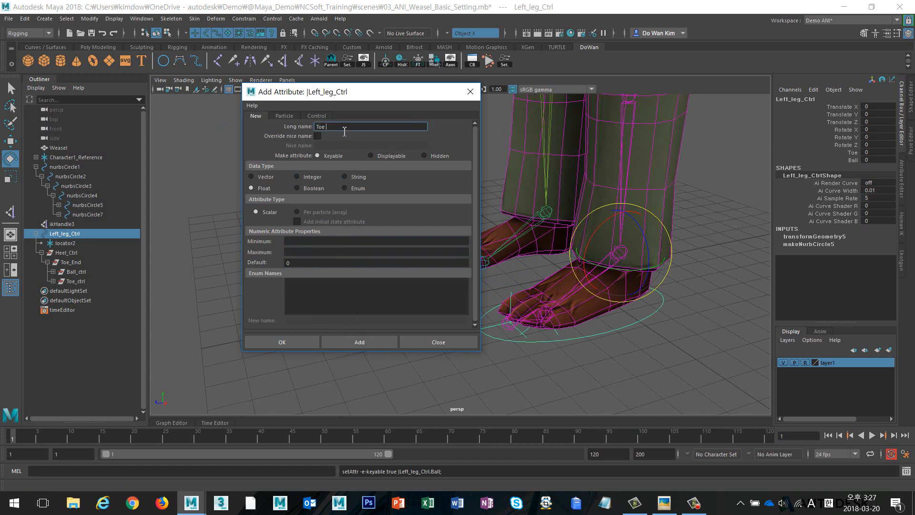
pyautogui.click(296, 241)
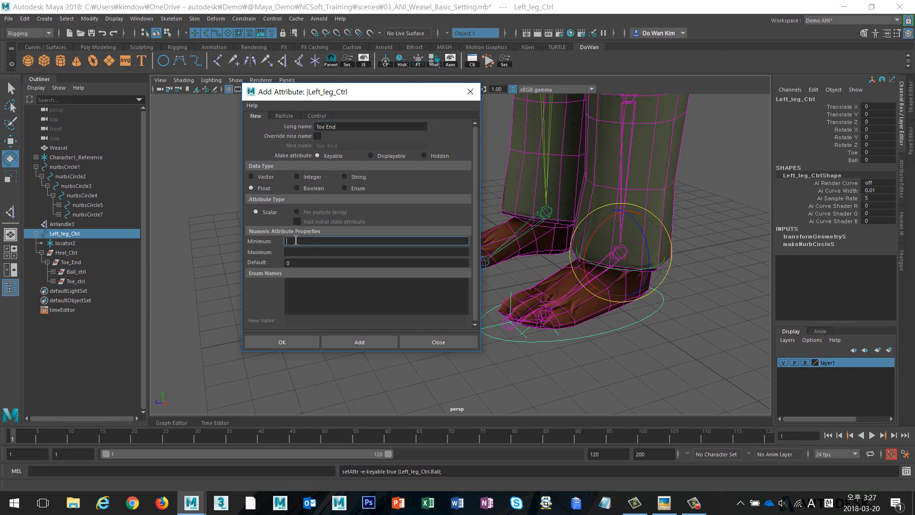
pyautogui.press('Tab')
pyautogui.write('10')
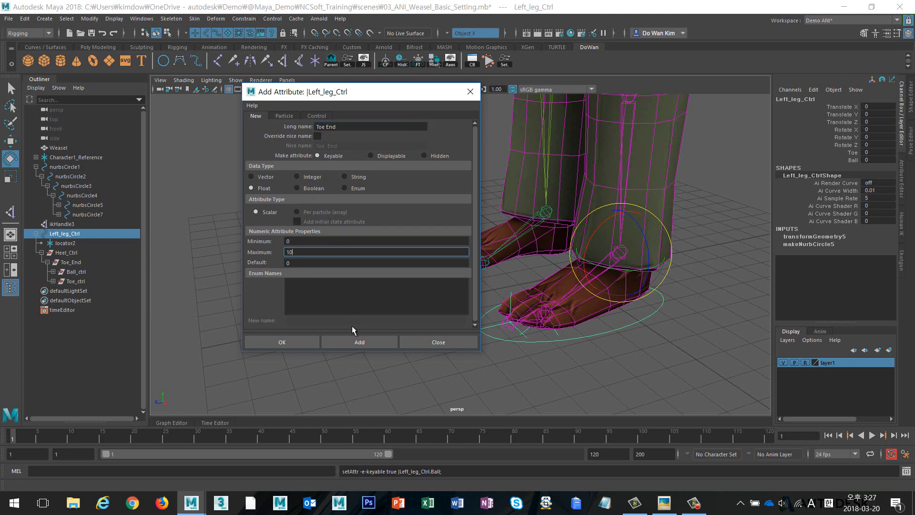
pyautogui.click(353, 342)
# - Add a keyable float attribute named Heel to Left_leg_Ctrl, with minimum 0 and maximum 10
pyautogui.click(340, 126)
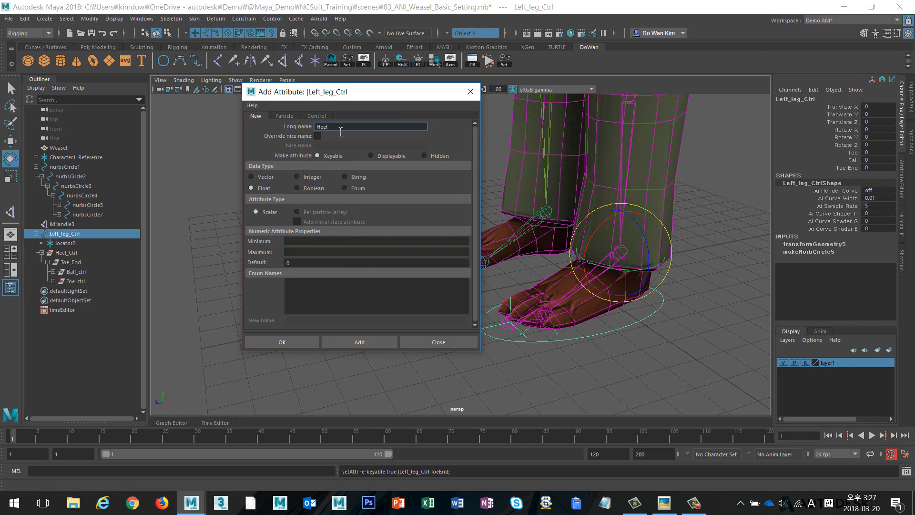
pyautogui.click(322, 240)
pyautogui.write('0')
pyautogui.press('Tab')
pyautogui.write('10')
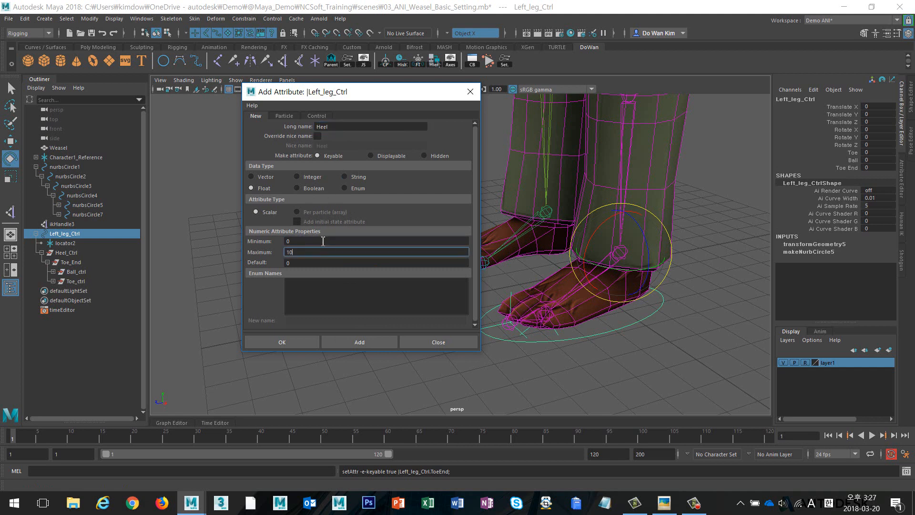
pyautogui.keyDown('alt'); pyautogui.moveTo(498, 344); pyautogui.dragTo(542, 353); pyautogui.keyUp('alt')
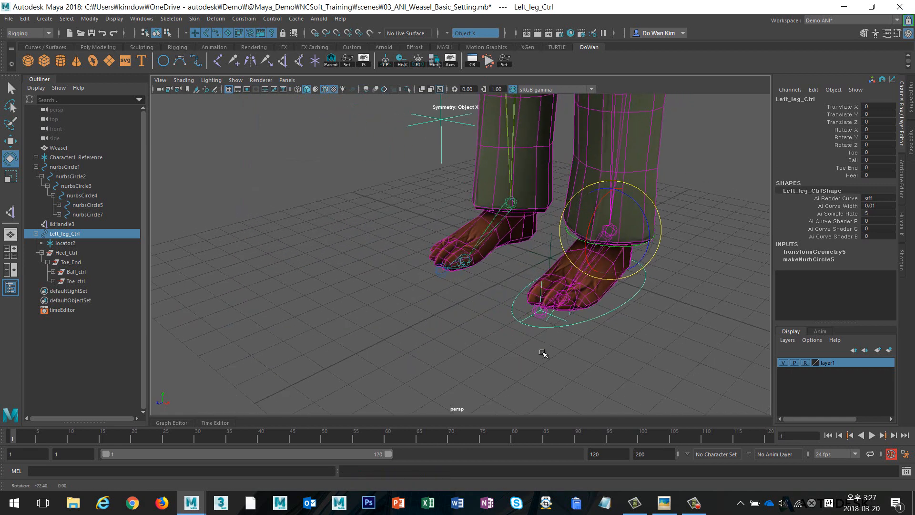
pyautogui.keyDown('alt'); pyautogui.moveTo(541, 353); pyautogui.dragTo(705, 349, button='right'); pyautogui.keyUp('alt')
pyautogui.keyDown('alt'); pyautogui.moveTo(705, 349); pyautogui.dragTo(517, 337, button='middle'); pyautogui.keyUp('alt')
pyautogui.scroll(-2, 515, 336)
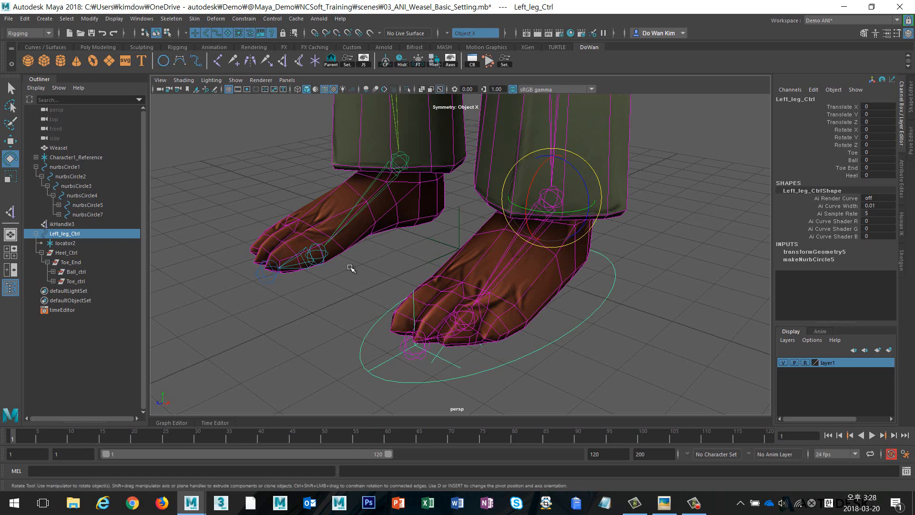
pyautogui.click(352, 311)
pyautogui.moveTo(349, 318); pyautogui.dragTo(369, 342)
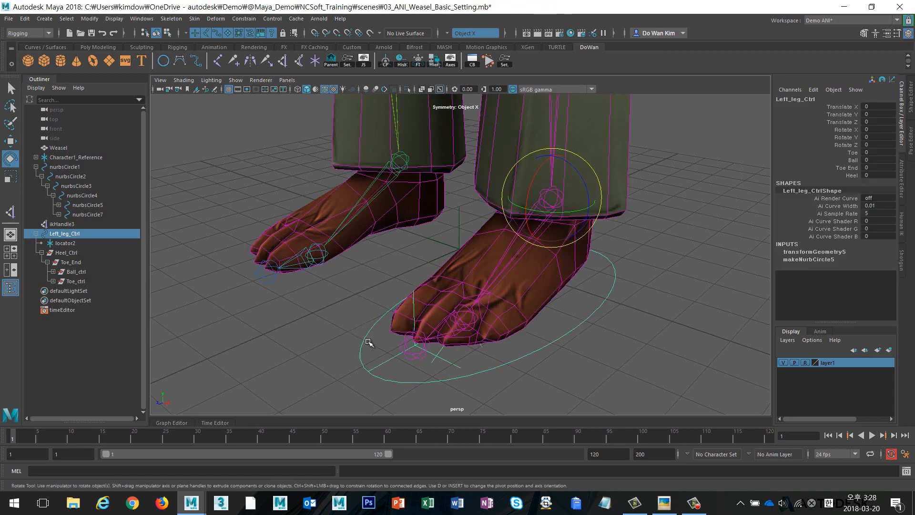
pyautogui.click(300, 270)
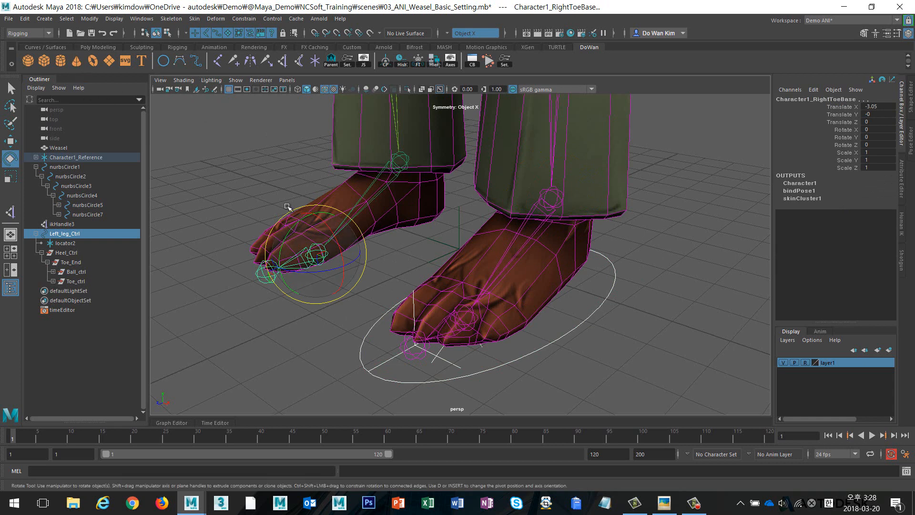
pyautogui.click(633, 339)
pyautogui.click(576, 322)
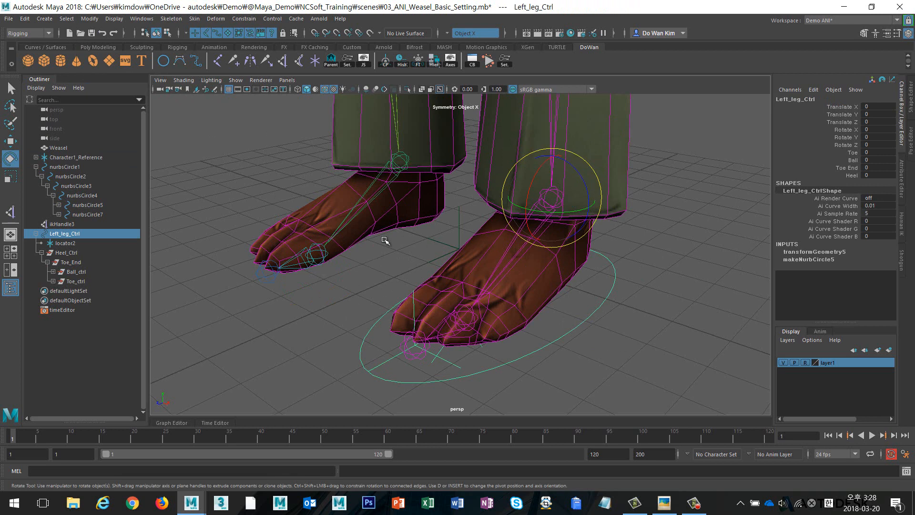
pyautogui.click(344, 329)
pyautogui.moveTo(345, 329); pyautogui.dragTo(375, 353)
pyautogui.click(721, 294)
pyautogui.keyDown('alt'); pyautogui.moveTo(621, 306); pyautogui.dragTo(531, 253); pyautogui.keyUp('alt')
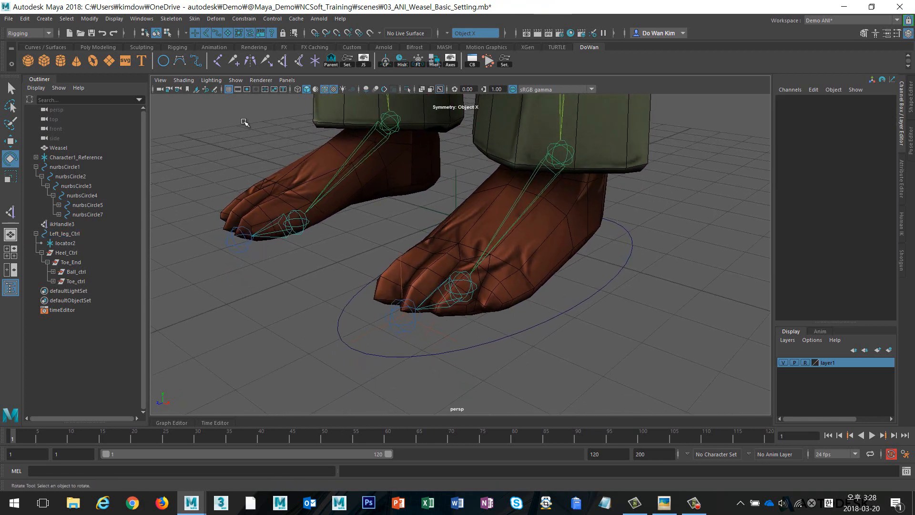
# - Set up a driven key with Left_leg_Ctrl's Toe attribute as driver and the Toe_ctrl group as driven object
pyautogui.click(348, 60)
pyautogui.keyDown('alt'); pyautogui.moveTo(462, 183); pyautogui.dragTo(385, 191, button='middle'); pyautogui.keyUp('alt')
pyautogui.keyDown('alt'); pyautogui.moveTo(491, 208); pyautogui.dragTo(476, 263, button='right'); pyautogui.keyUp('alt')
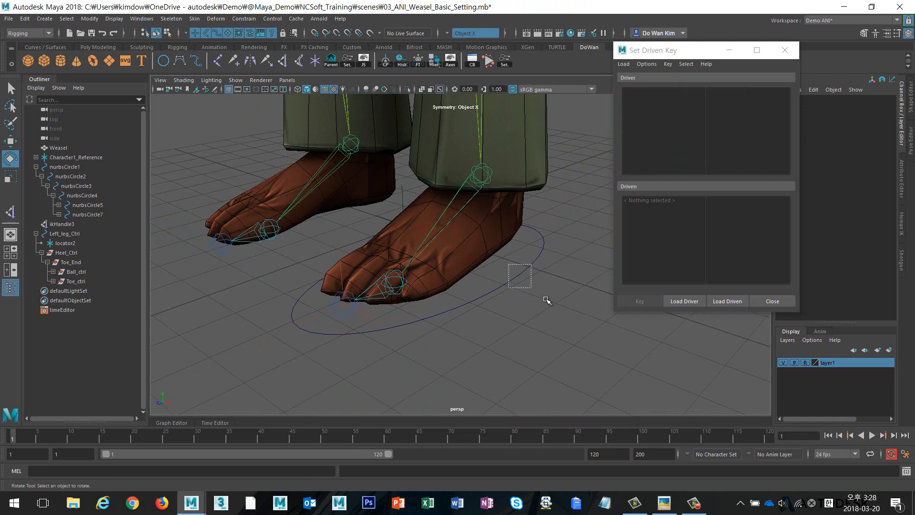
pyautogui.click(521, 271)
pyautogui.click(680, 302)
pyautogui.keyDown('alt'); pyautogui.moveTo(542, 278); pyautogui.dragTo(546, 268); pyautogui.keyUp('alt')
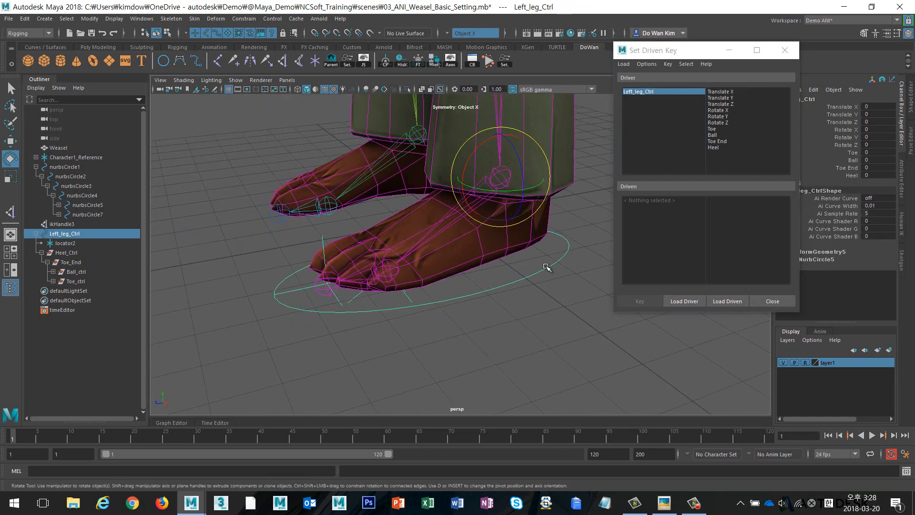
pyautogui.click(712, 129)
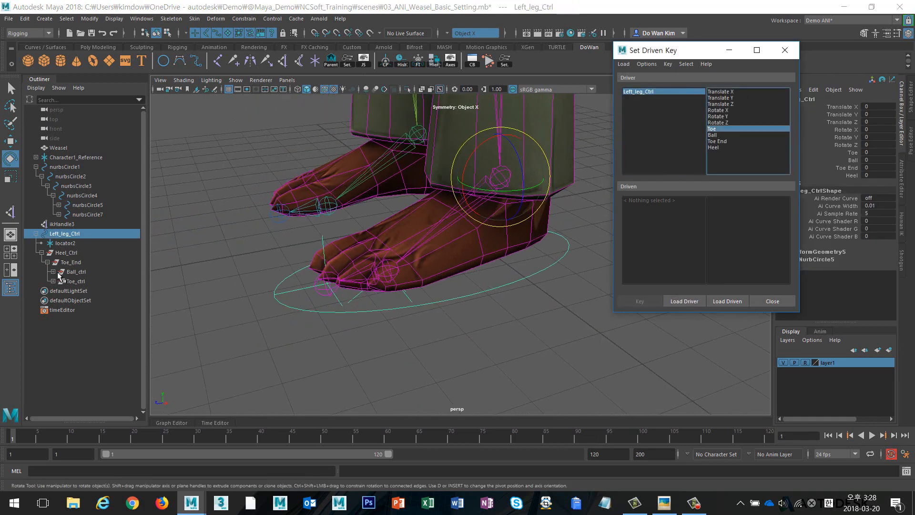
pyautogui.click(77, 281)
pyautogui.click(727, 301)
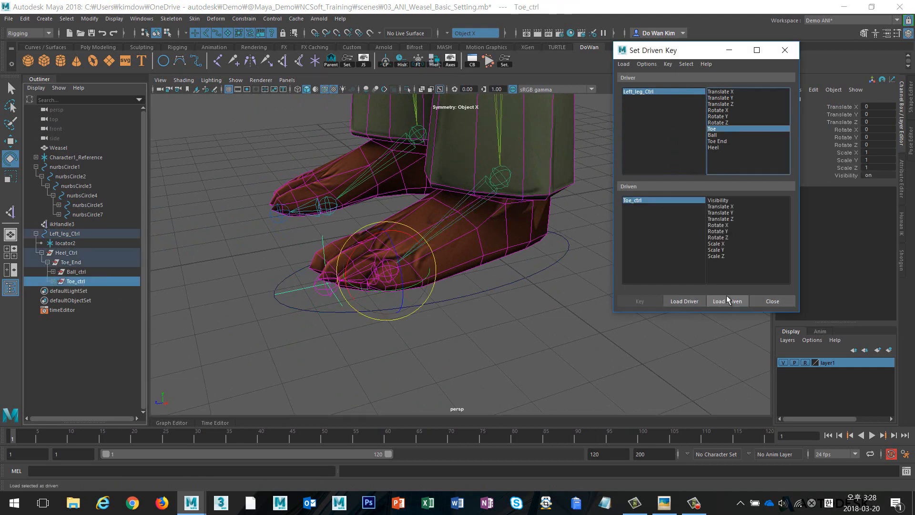
pyautogui.keyDown('alt'); pyautogui.moveTo(523, 272); pyautogui.dragTo(519, 269); pyautogui.keyUp('alt')
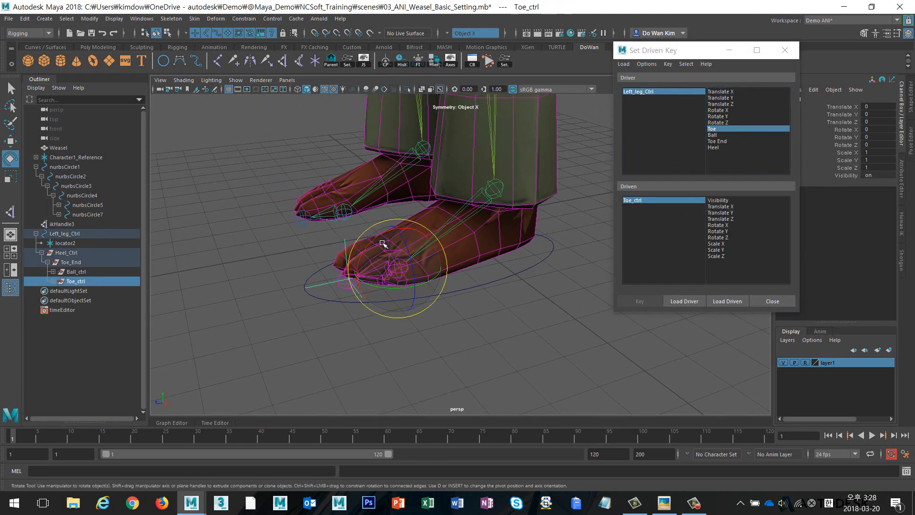
pyautogui.moveTo(375, 237); pyautogui.dragTo(399, 227)
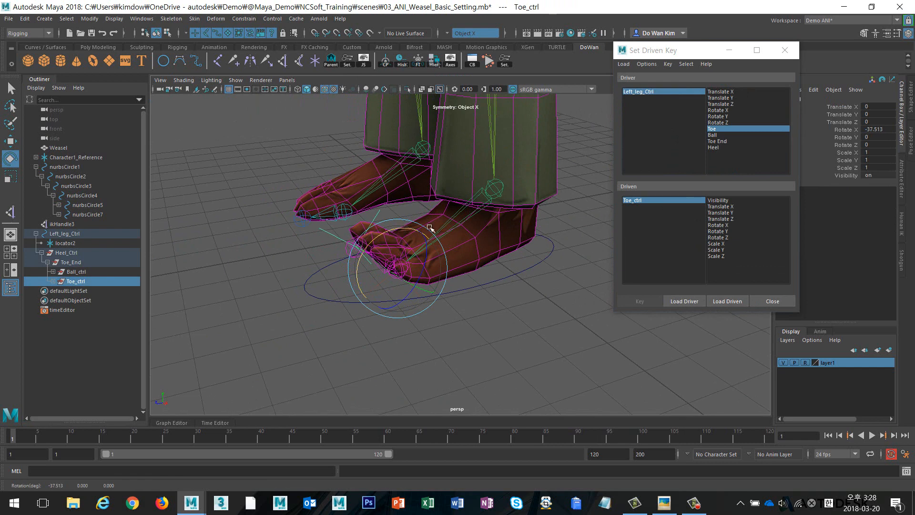
pyautogui.hotkey('ctrl', 'z')
# - Set driven keys on Toe_ctrl's Rotate X: 0 at Toe 0, and about -24.8 at Toe 10
pyautogui.click(720, 225)
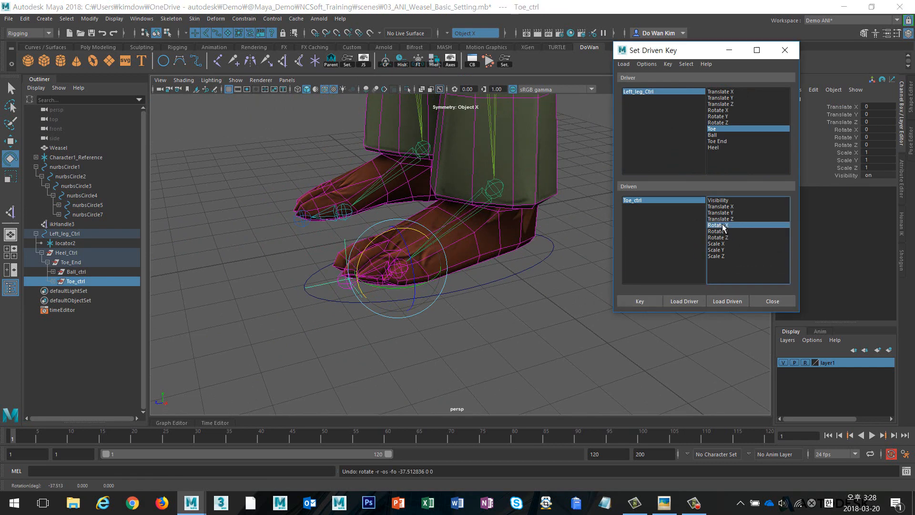
pyautogui.click(639, 301)
pyautogui.click(666, 93)
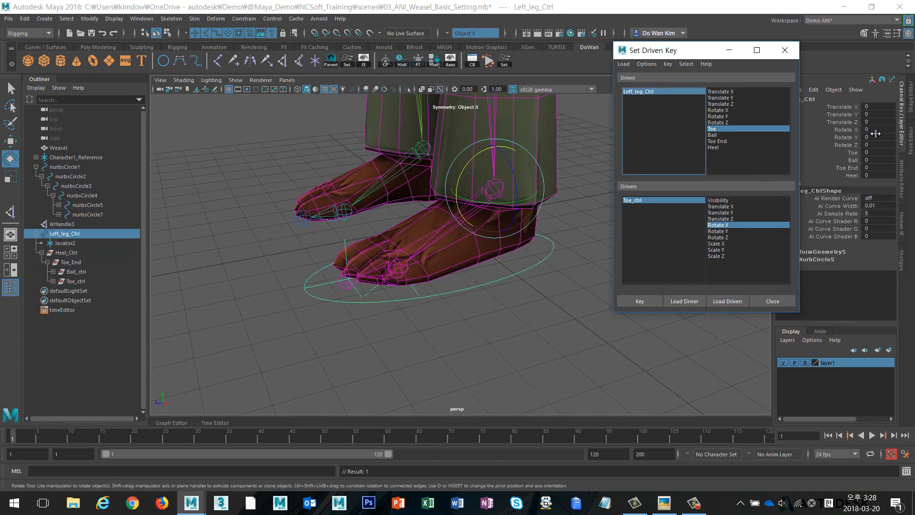
pyautogui.click(846, 152)
pyautogui.moveTo(463, 288); pyautogui.dragTo(678, 290, button='middle')
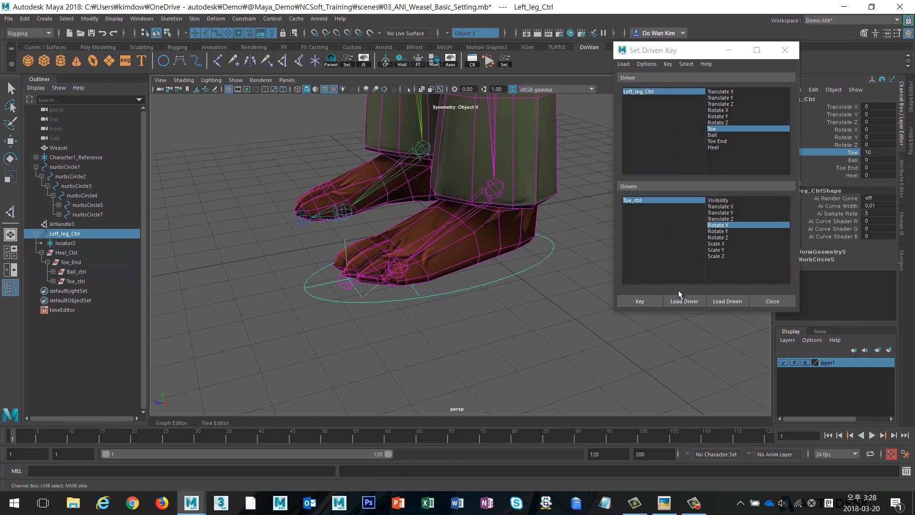
pyautogui.click(632, 200)
pyautogui.press('e')
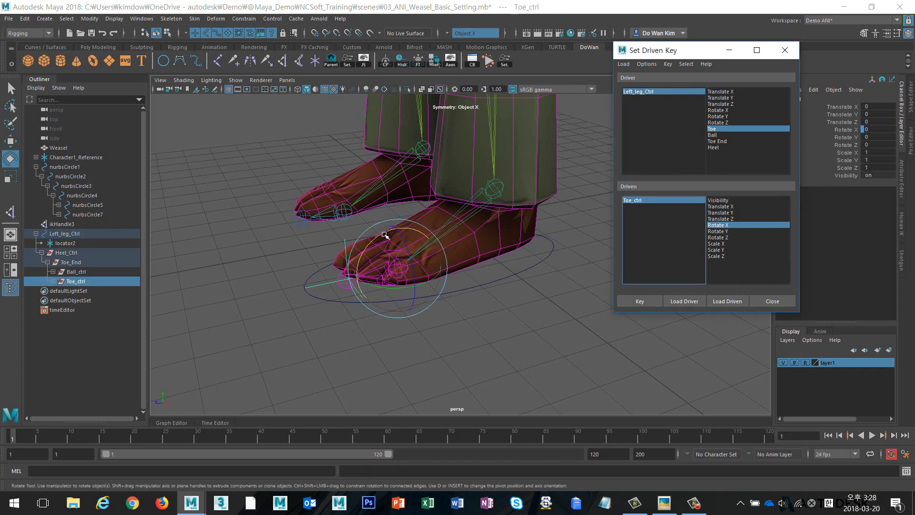
pyautogui.moveTo(388, 235); pyautogui.dragTo(411, 230)
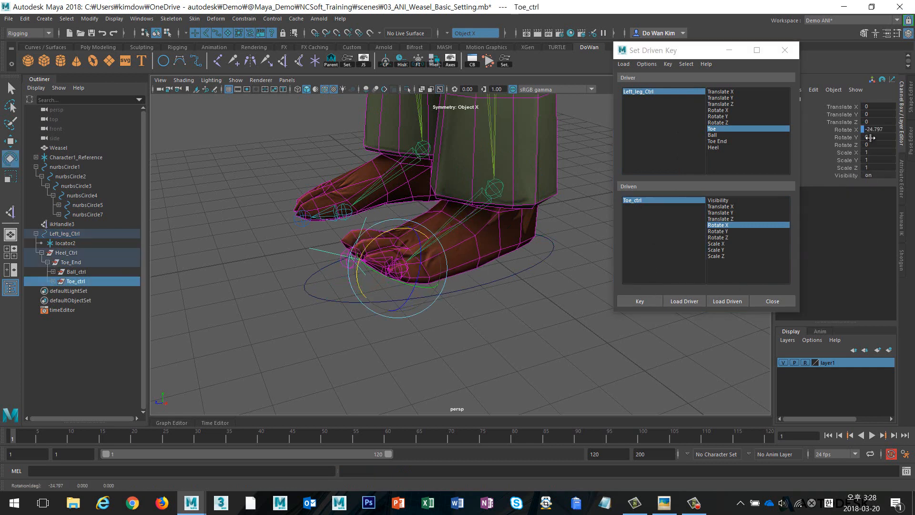
pyautogui.click(647, 300)
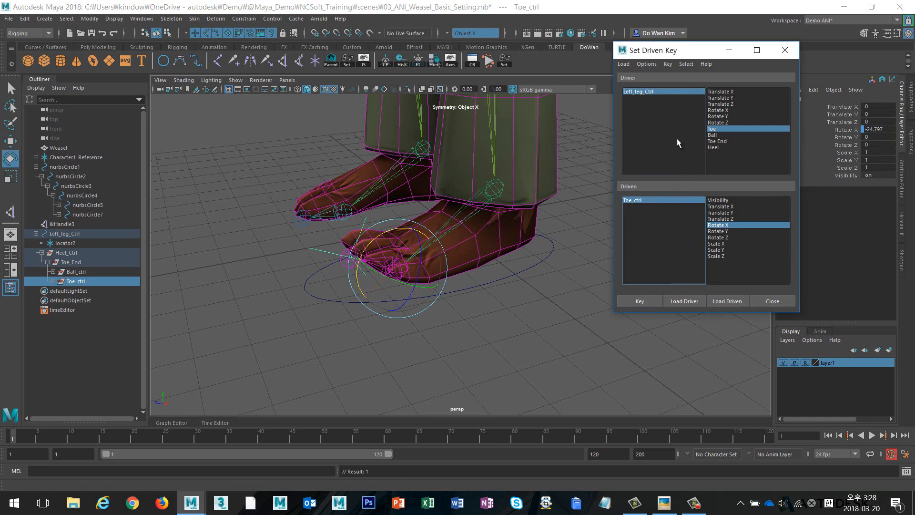
# - Reset Left_leg_Ctrl's Toe attribute to 0 while checking the toe motion
pyautogui.click(673, 92)
pyautogui.click(851, 152)
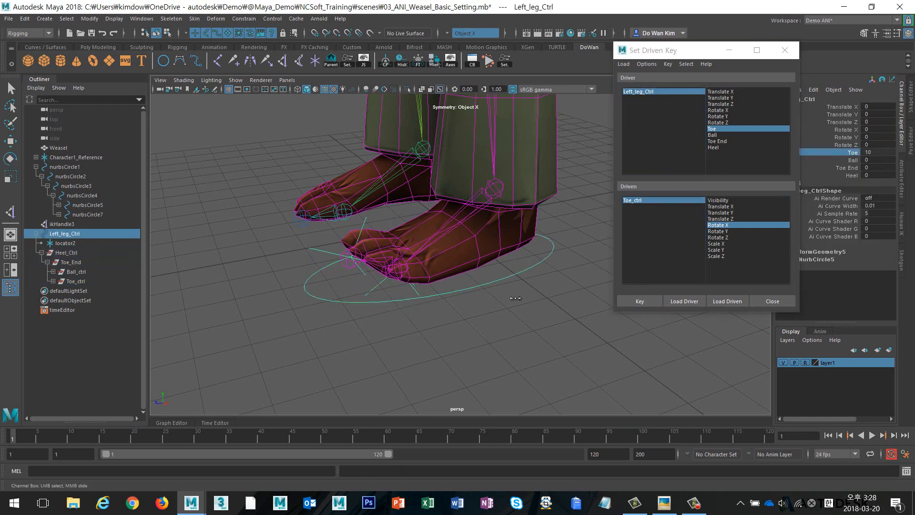
pyautogui.moveTo(478, 295); pyautogui.dragTo(248, 293, button='middle')
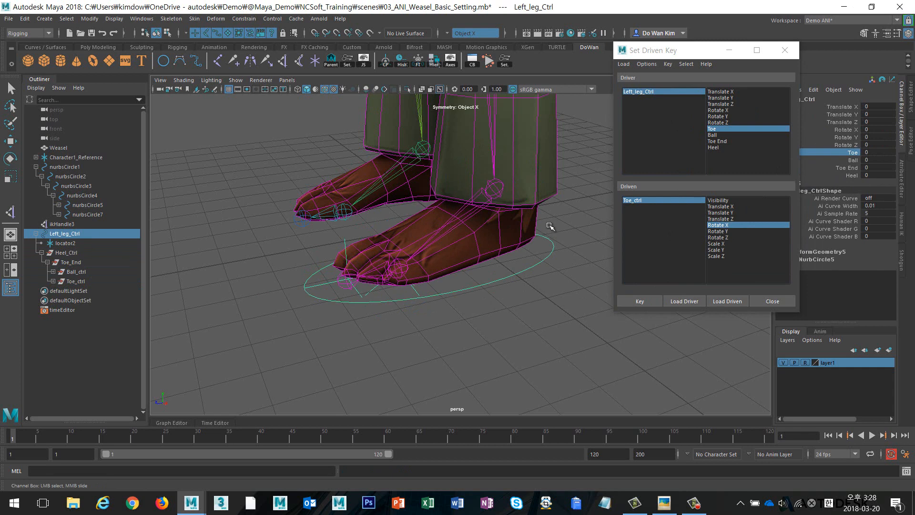
# - Switch the driver to Ball, load Ball_ctrl as driven object and key its Rotate X at 0
pyautogui.click(714, 135)
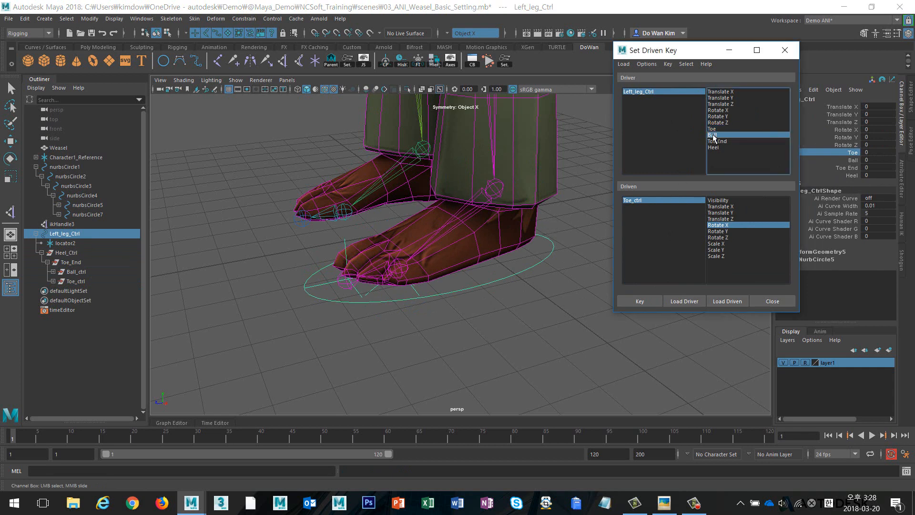
pyautogui.click(77, 272)
pyautogui.press('e')
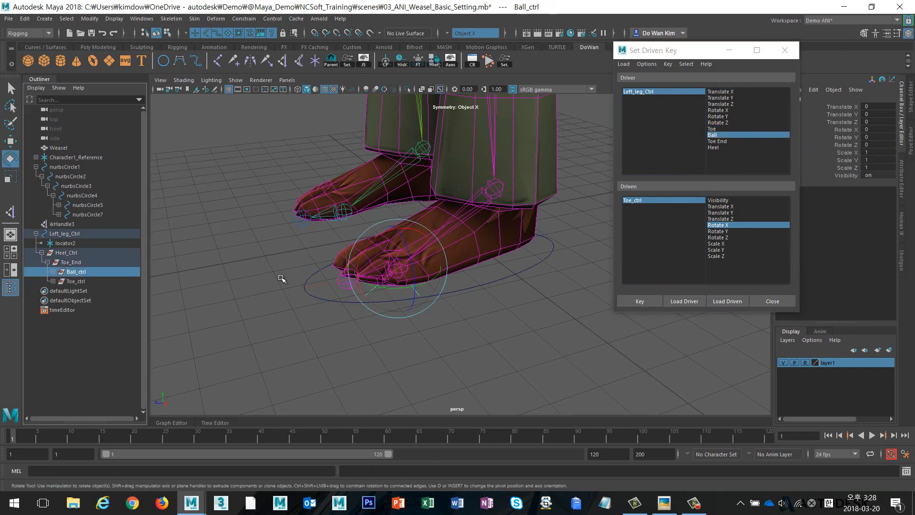
pyautogui.click(728, 302)
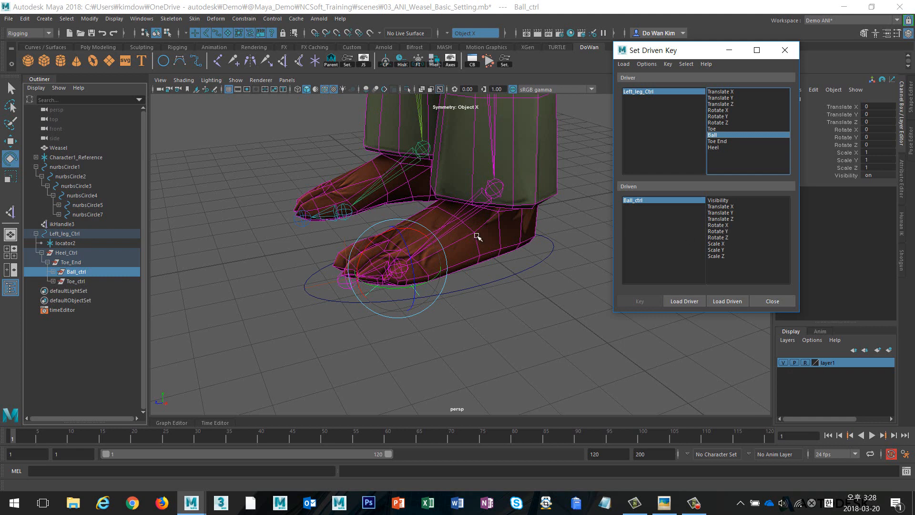
pyautogui.click(728, 225)
pyautogui.click(639, 301)
# - Set Left_leg_Ctrl's Ball to 10, rotate Ball_ctrl about 35 degrees in X and key the driven Rotate X
pyautogui.click(649, 91)
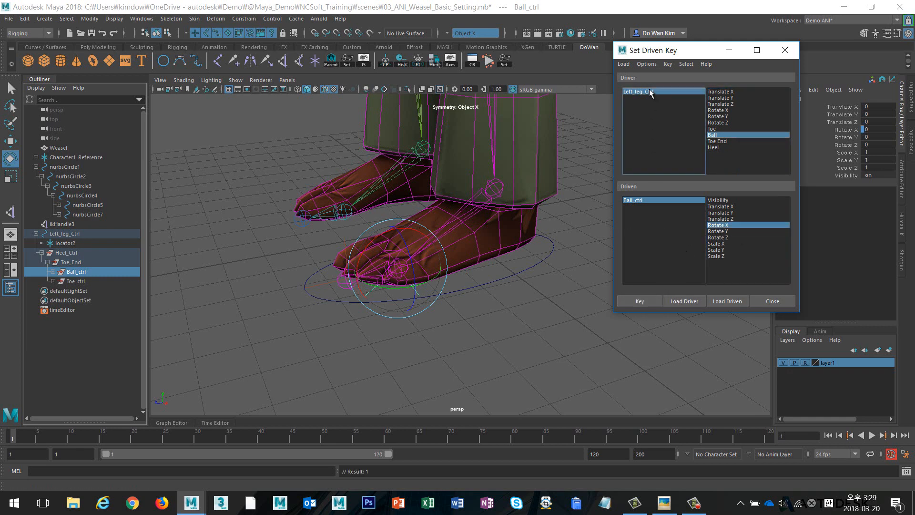
pyautogui.click(845, 161)
pyautogui.moveTo(461, 231); pyautogui.dragTo(752, 225, button='middle')
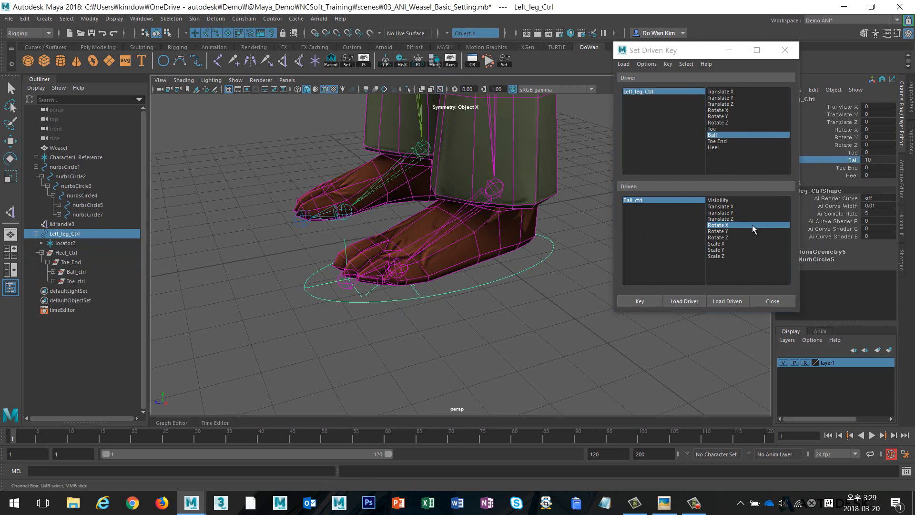
pyautogui.click(688, 200)
pyautogui.press('e')
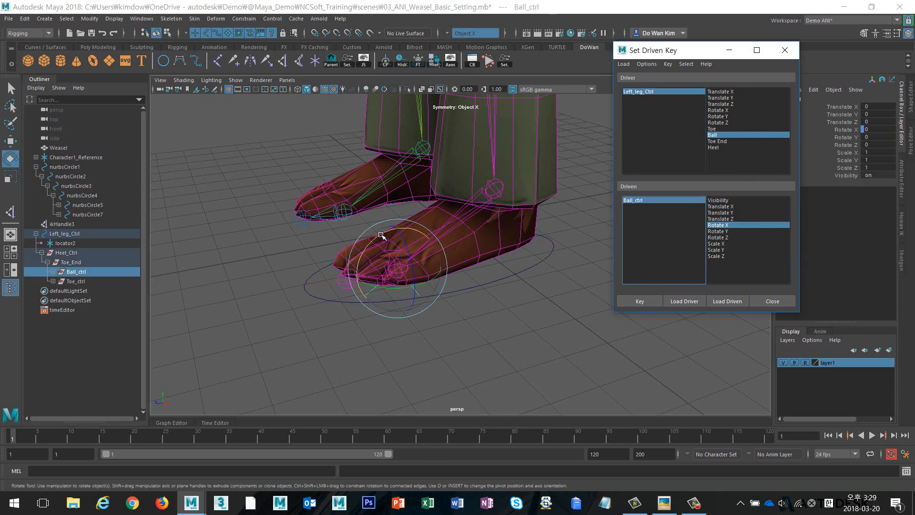
pyautogui.moveTo(376, 230); pyautogui.dragTo(359, 255)
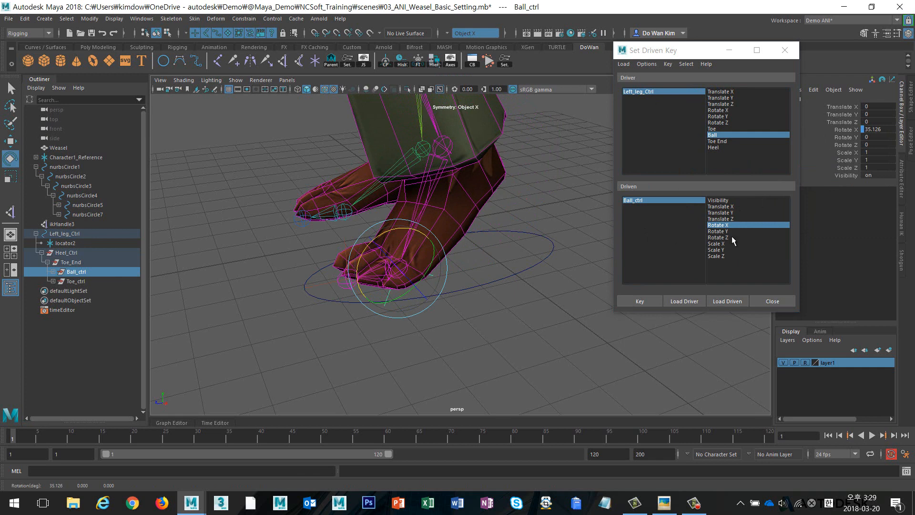
pyautogui.click(640, 301)
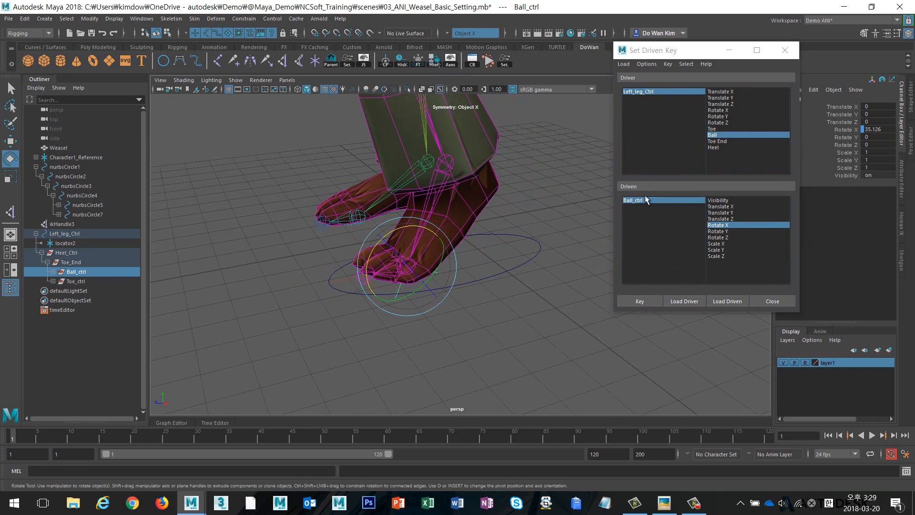
# - Reset Left_leg_Ctrl's Ball attribute to 0
pyautogui.click(692, 93)
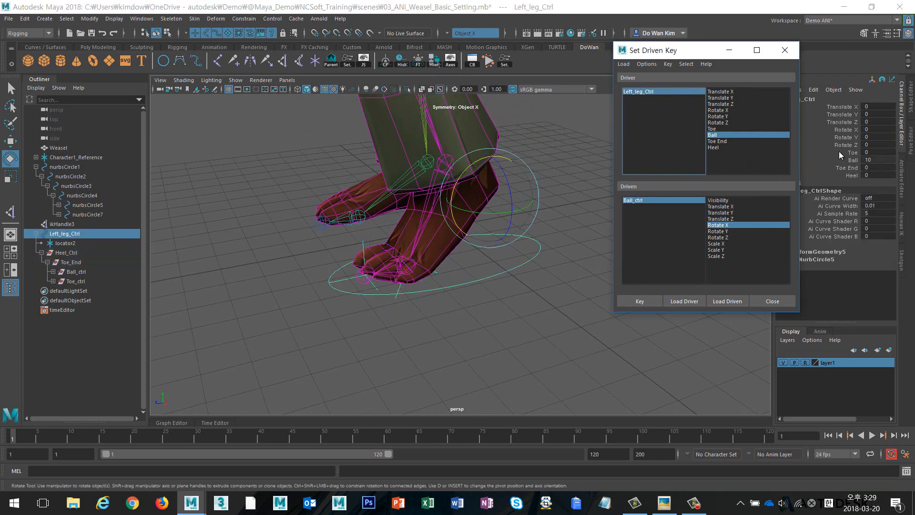
pyautogui.click(878, 160)
pyautogui.write('10')
pyautogui.press('Return')
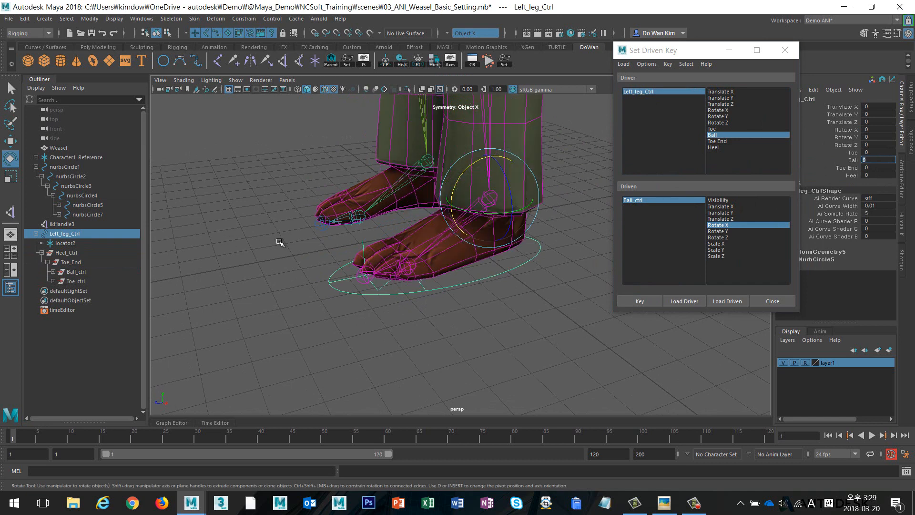
# - Switch the driver attribute to Toe End, load the Toe_End group as driven object and key its Rotate X at 0
pyautogui.click(719, 142)
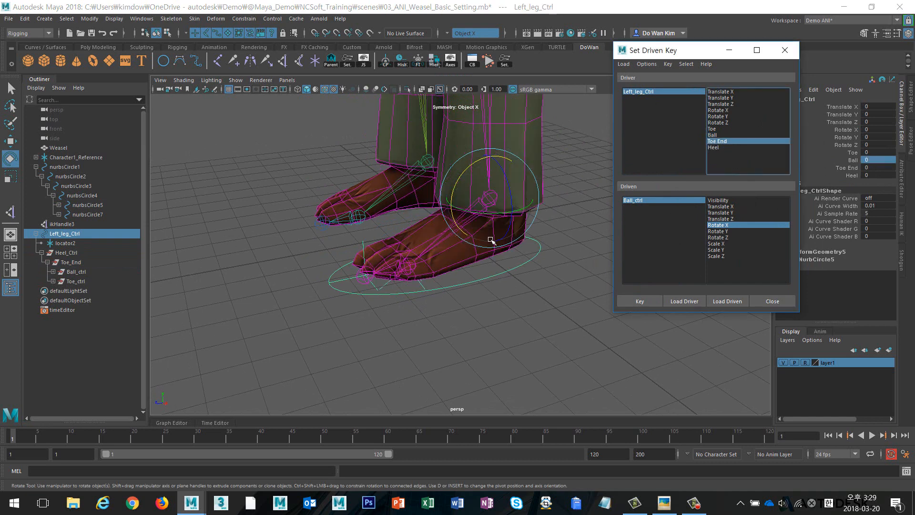
pyautogui.click(79, 262)
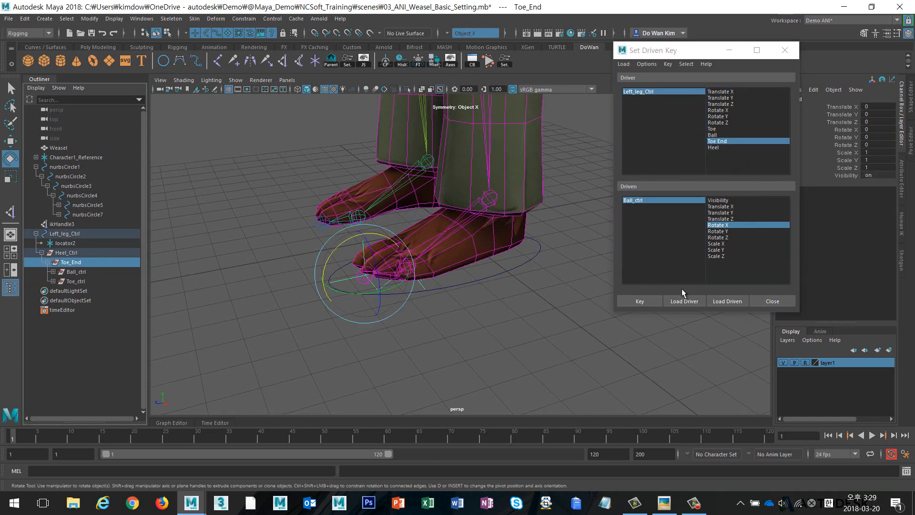
pyautogui.click(728, 302)
pyautogui.click(720, 225)
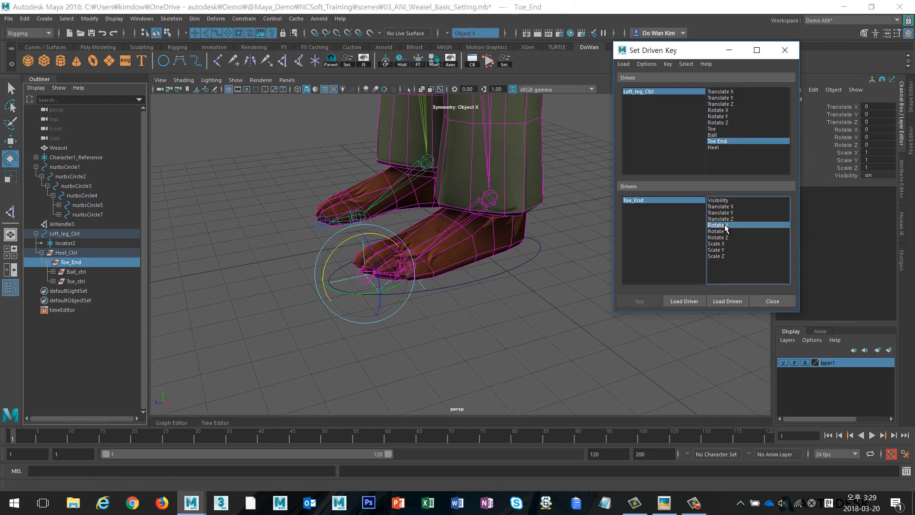
pyautogui.click(642, 302)
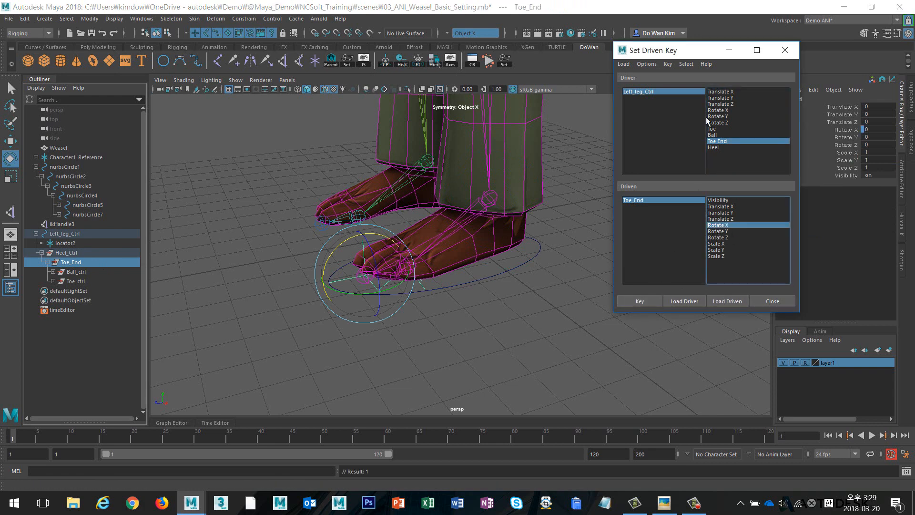
# - Set Left_leg_Ctrl's Toe End to 10, rotate the Toe_End group about 39 degrees in X and key the driven Rotate X
pyautogui.click(665, 89)
pyautogui.click(845, 168)
pyautogui.moveTo(523, 217); pyautogui.dragTo(676, 198, button='middle')
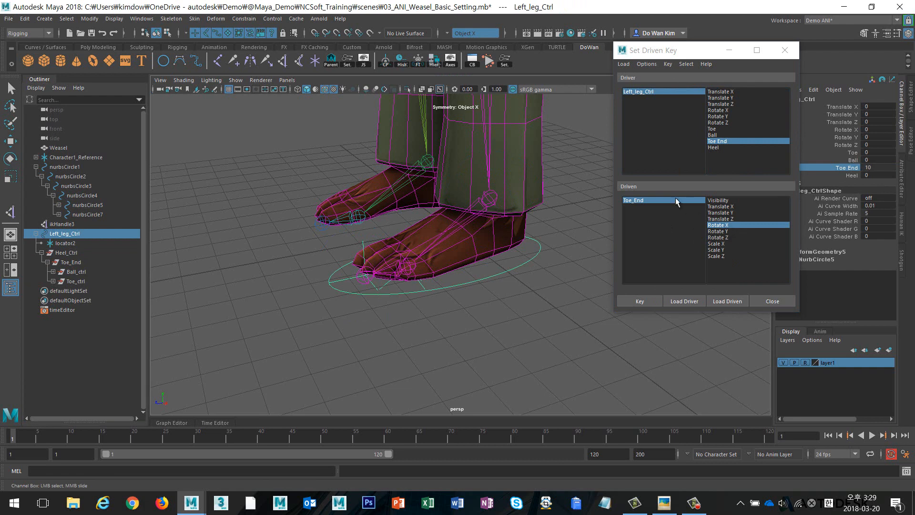
pyautogui.click(665, 200)
pyautogui.press('e')
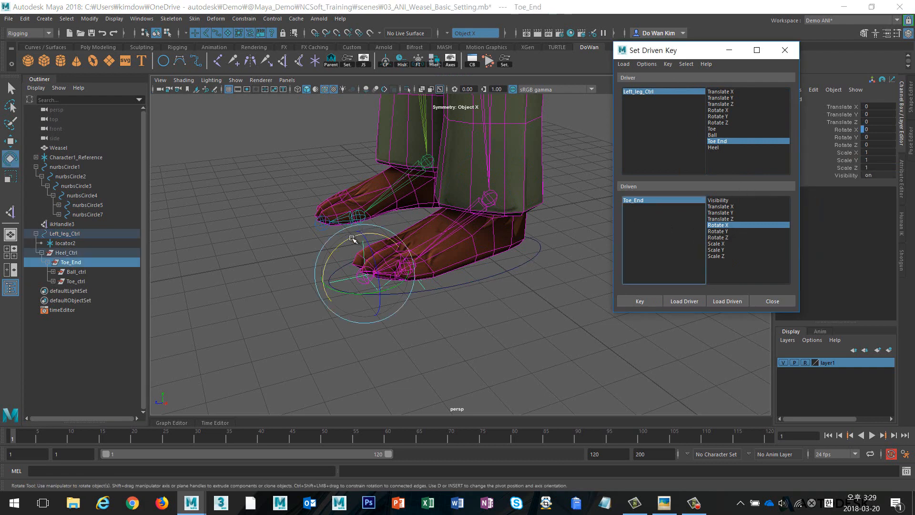
pyautogui.moveTo(353, 239); pyautogui.dragTo(303, 241)
pyautogui.click(641, 301)
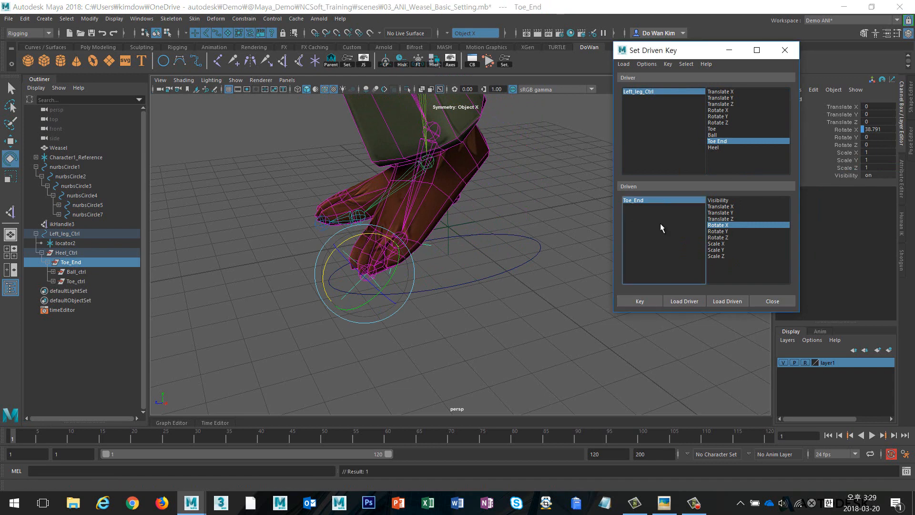
# - Reset Left_leg_Ctrl's Toe End attribute to 0
pyautogui.click(651, 91)
pyautogui.click(845, 167)
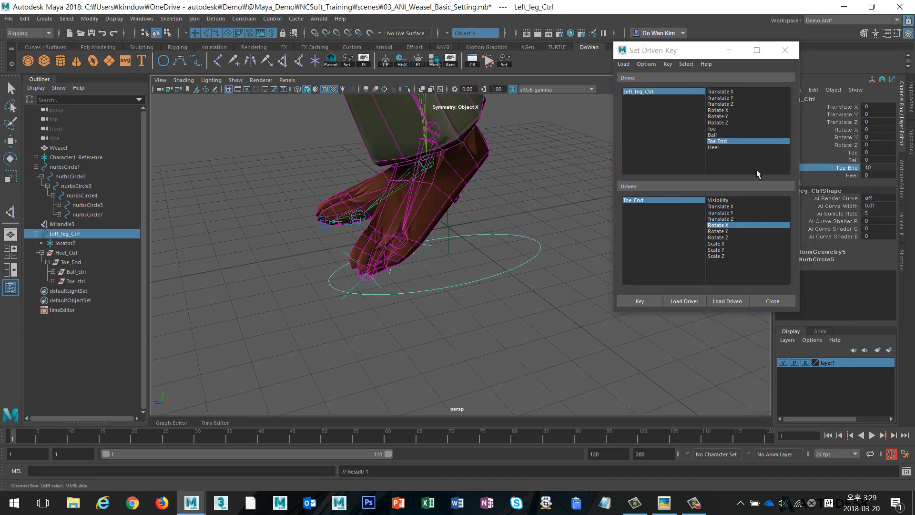
pyautogui.moveTo(555, 172); pyautogui.dragTo(139, 173, button='middle')
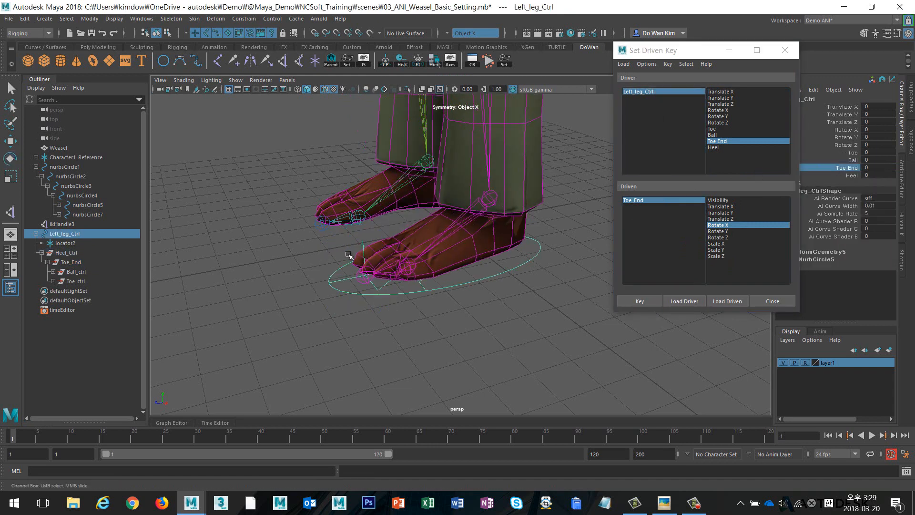
# - Switch the driver attribute to Heel, load Heel_Ctrl as driven object and key its Rotate X at 0
pyautogui.click(714, 147)
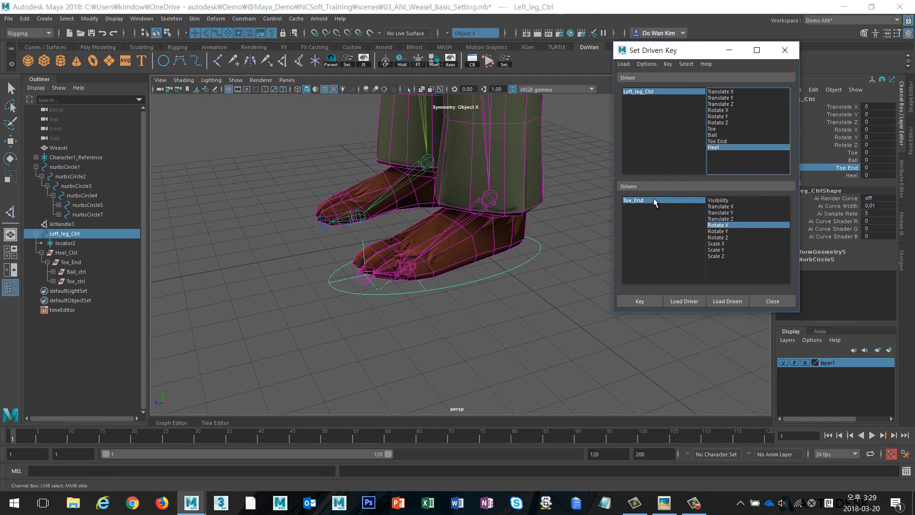
pyautogui.click(76, 253)
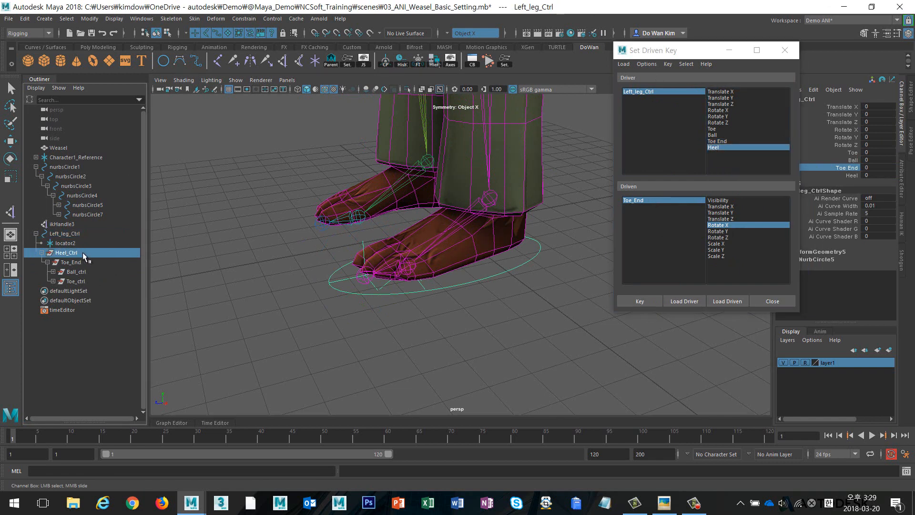
pyautogui.press('e')
pyautogui.click(727, 301)
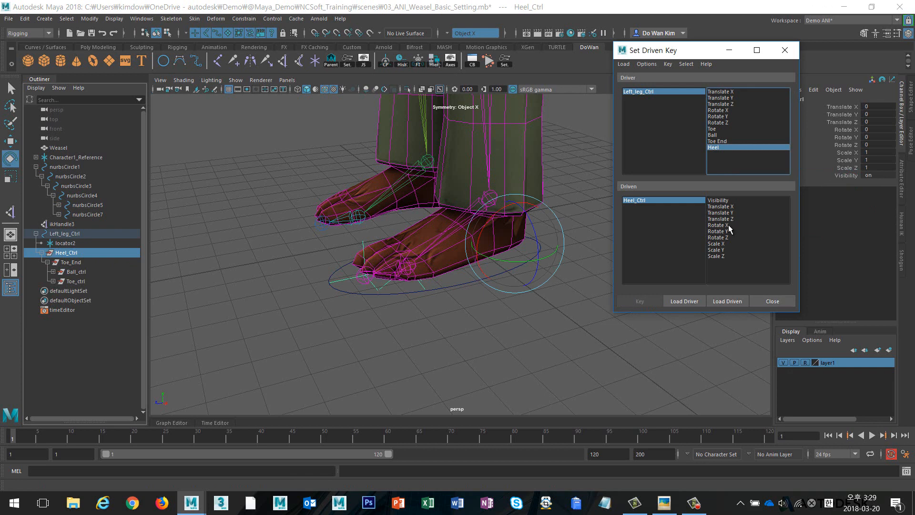
pyautogui.click(720, 225)
pyautogui.click(644, 302)
# - Set Left_leg_Ctrl's Heel to 10, rotate Heel_Ctrl about -29 degrees in X and key the driven Rotate X
pyautogui.click(660, 92)
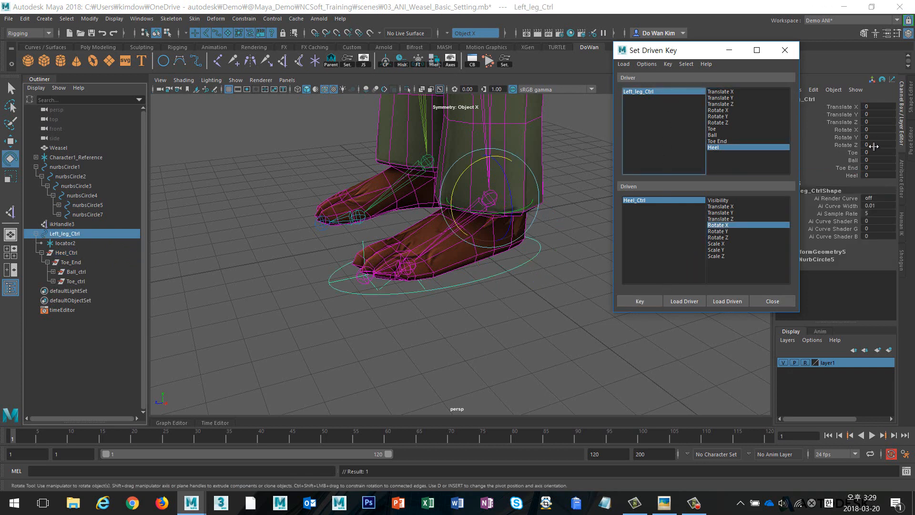
pyautogui.click(851, 177)
pyautogui.moveTo(397, 274); pyautogui.dragTo(724, 277, button='middle')
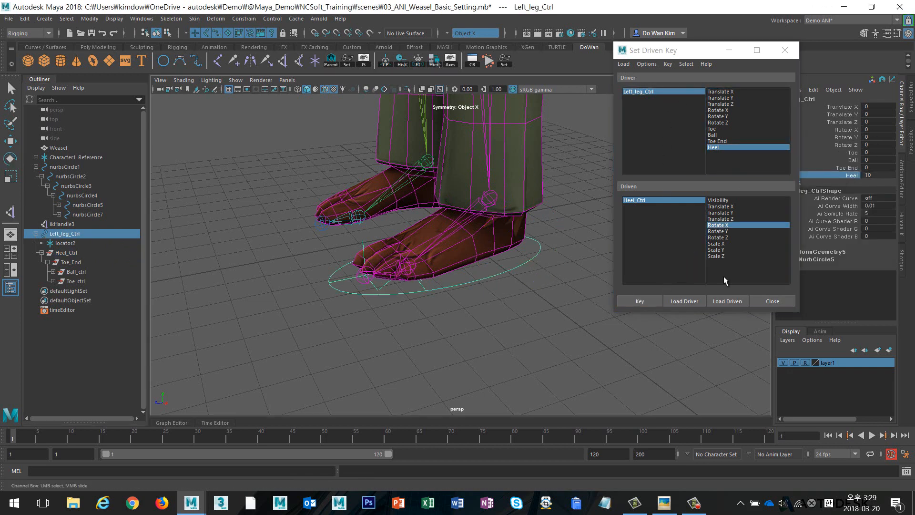
pyautogui.click(665, 200)
pyautogui.press('e')
pyautogui.moveTo(494, 217); pyautogui.dragTo(507, 204)
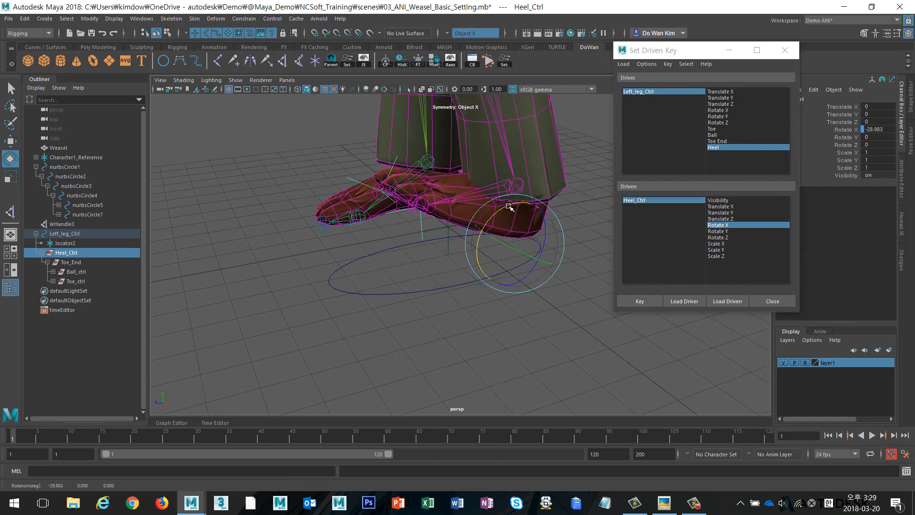
pyautogui.click(640, 303)
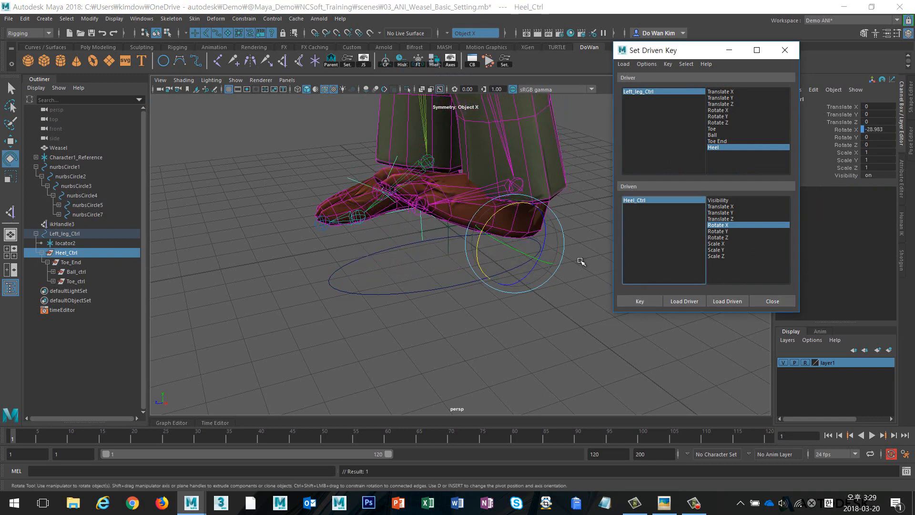
pyautogui.moveTo(505, 209); pyautogui.dragTo(501, 260)
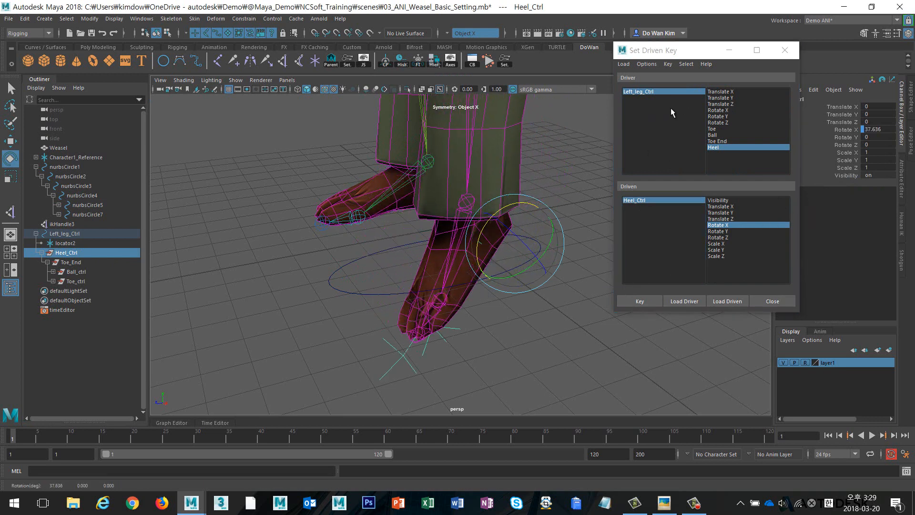
pyautogui.hotkey('ctrl', 'z')
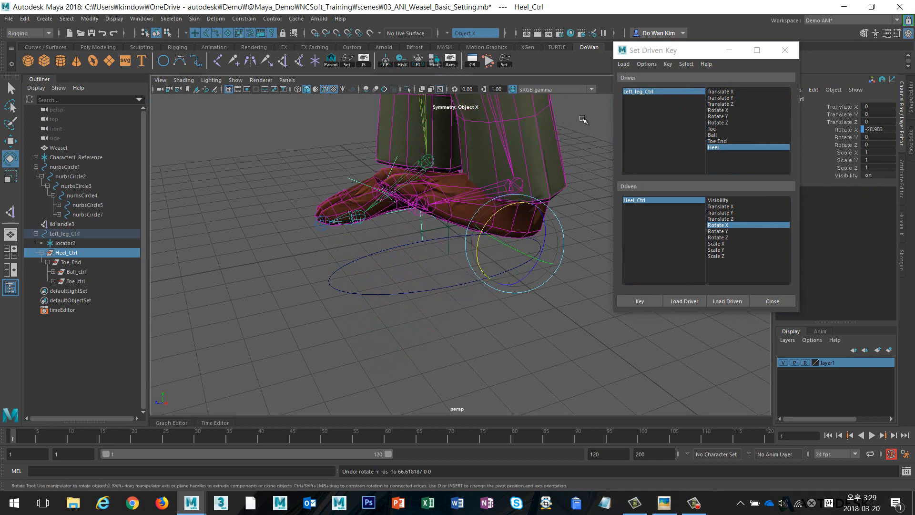
# - Reset Left_leg_Ctrl's Heel attribute to 0
pyautogui.click(656, 90)
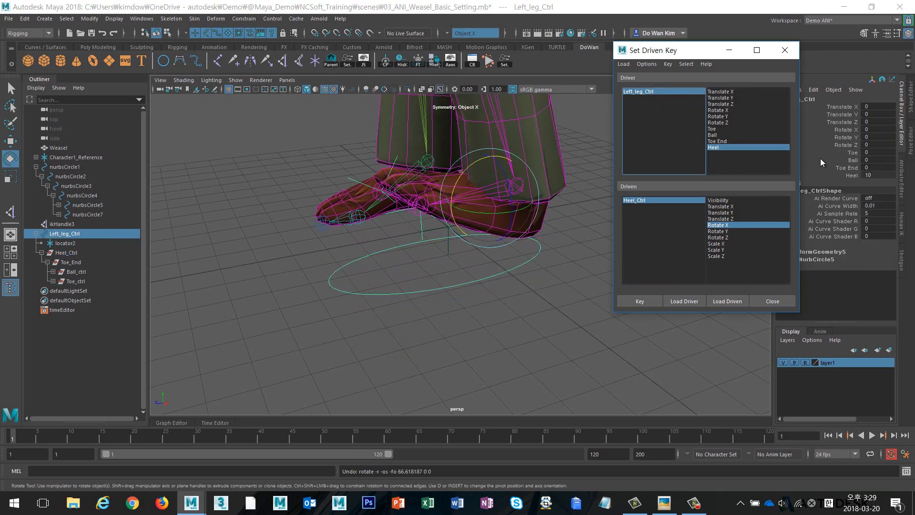
pyautogui.click(828, 175)
pyautogui.moveTo(523, 237); pyautogui.dragTo(163, 247, button='middle')
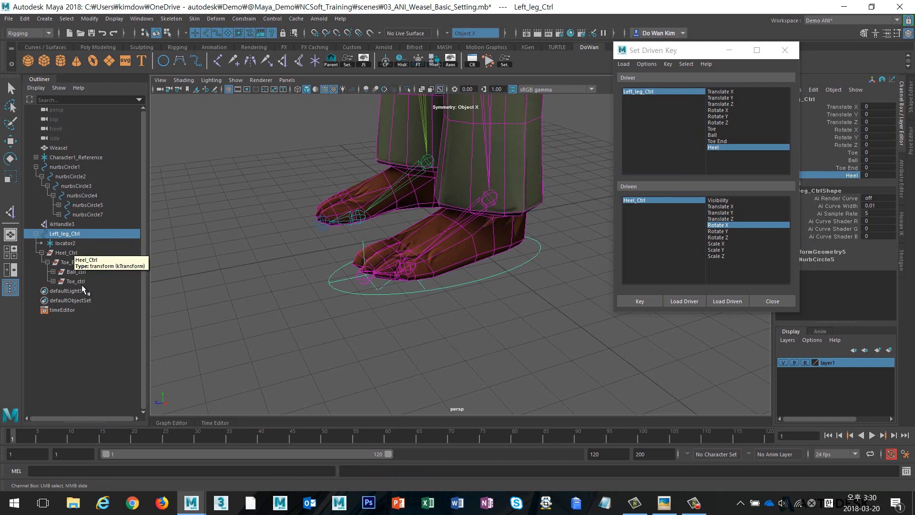
# - Give the Rotate X driven curves of Toe_ctrl, Ball_ctrl, Toe_End and Heel_Ctrl linear tangents, and close the Graph Editor and Set Driven Key window
pyautogui.click(78, 282)
pyautogui.press('e')
pyautogui.keyDown('ctrl'); pyautogui.click(76, 272); pyautogui.keyUp('ctrl')
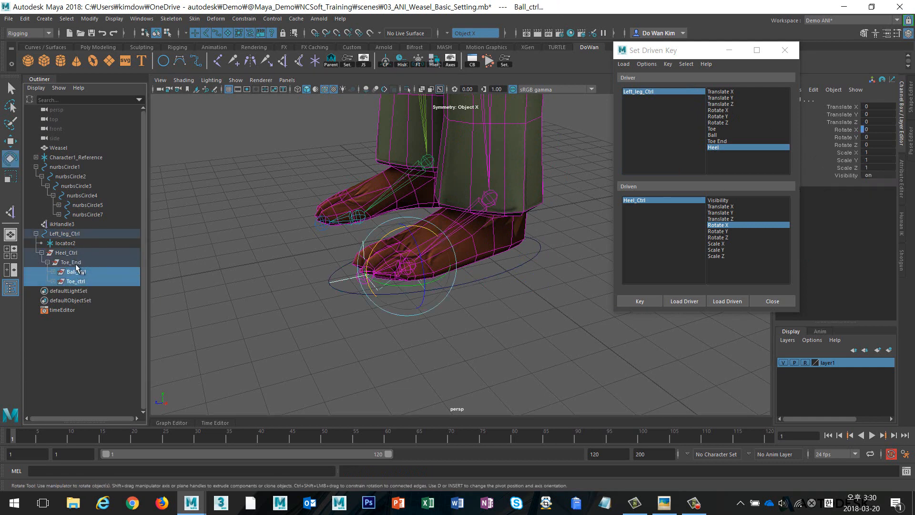
pyautogui.keyDown('ctrl'); pyautogui.click(79, 263); pyautogui.keyUp('ctrl')
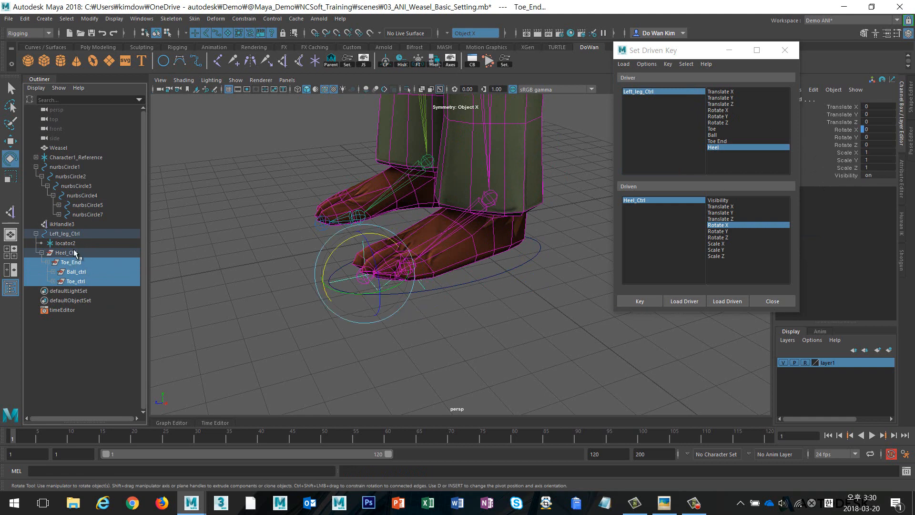
pyautogui.keyDown('ctrl'); pyautogui.click(75, 254); pyautogui.keyUp('ctrl')
pyautogui.click(175, 422)
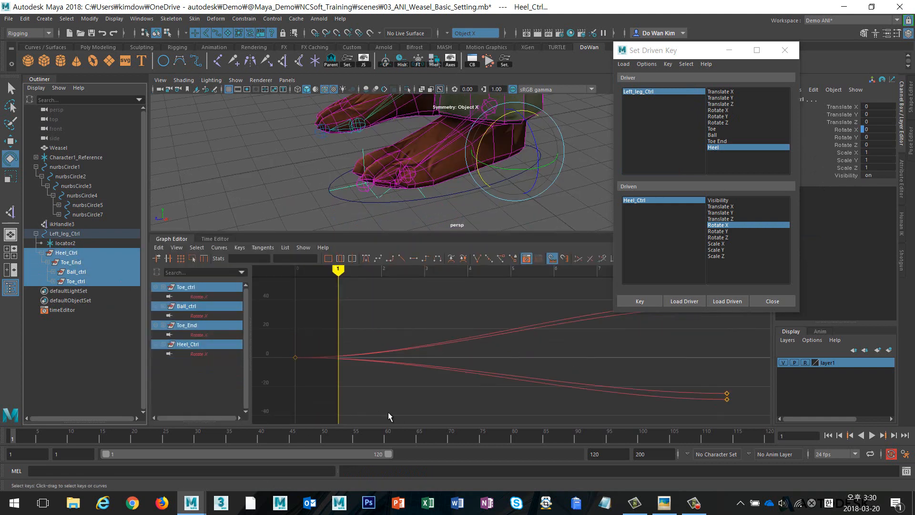
pyautogui.moveTo(401, 311); pyautogui.dragTo(456, 400)
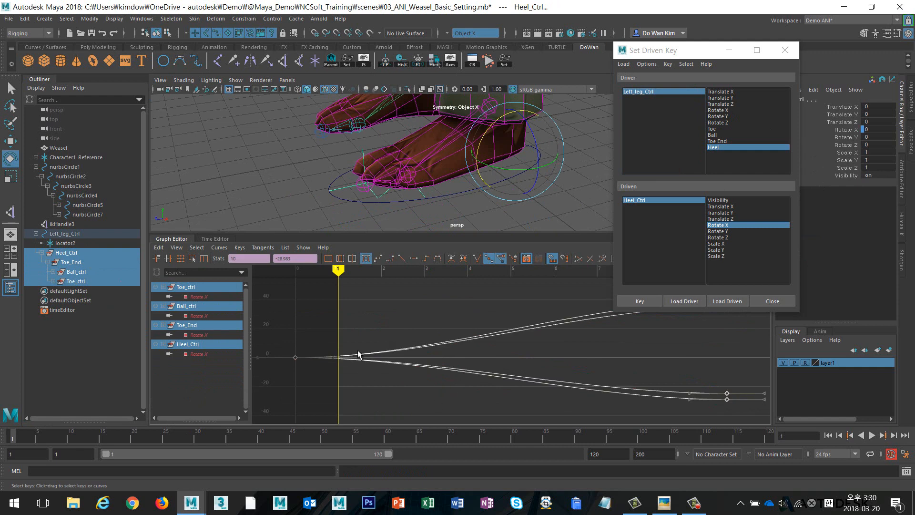
pyautogui.click(402, 259)
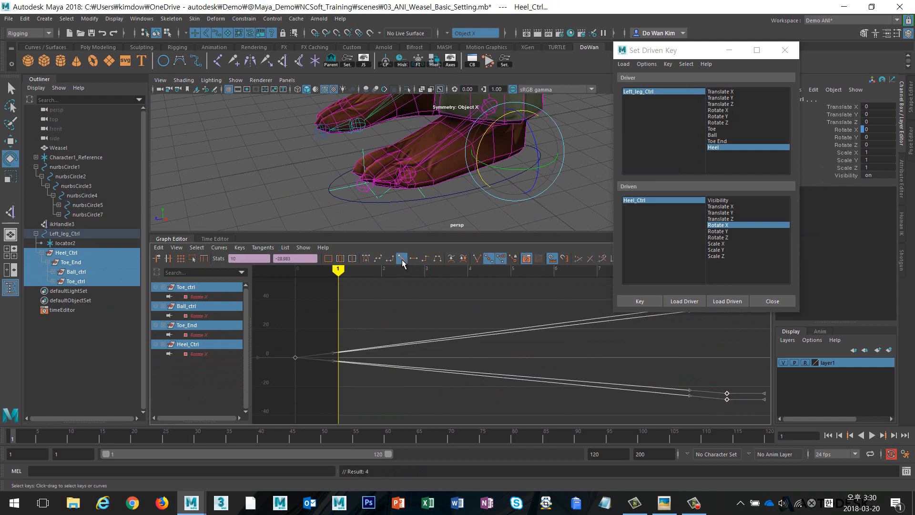
pyautogui.click(173, 238)
pyautogui.click(773, 301)
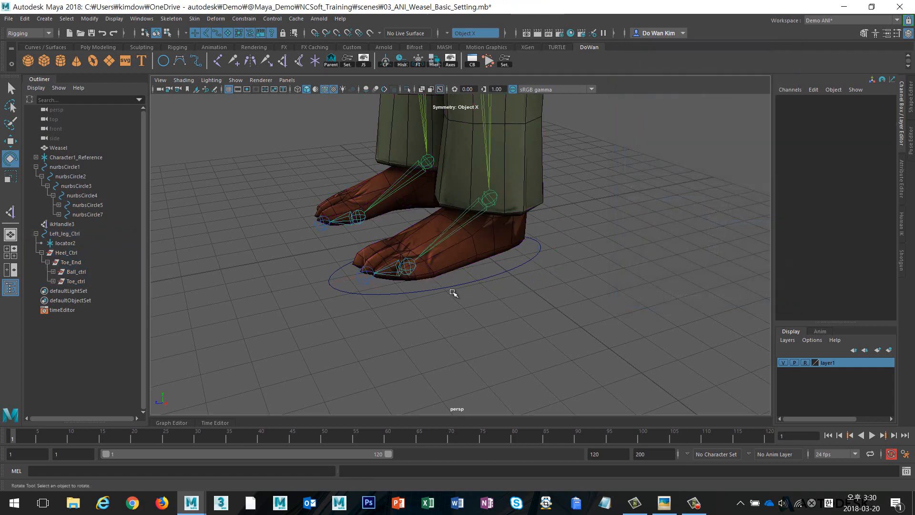
# - Test the foot motion by varying Left_leg_Ctrl's Toe, Ball, Toe End and Heel attributes, returning each one to 0
pyautogui.click(454, 289)
pyautogui.click(853, 153)
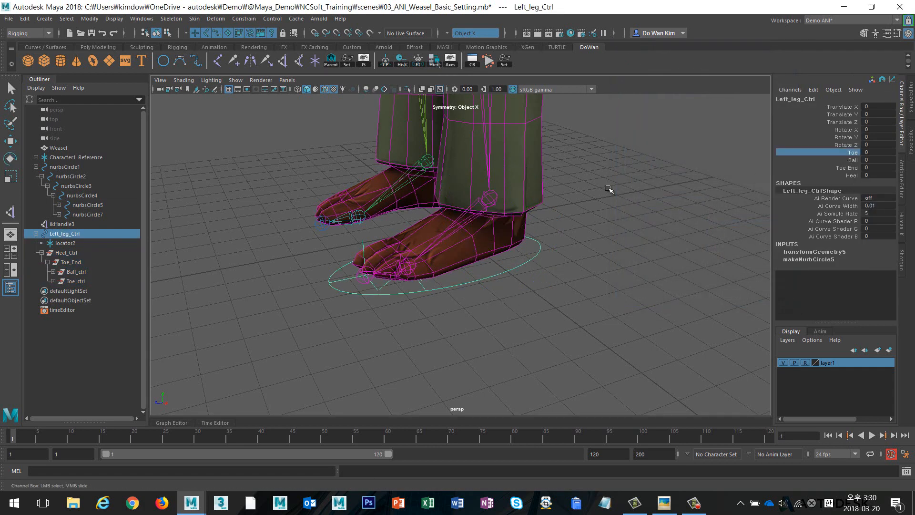
pyautogui.moveTo(607, 190); pyautogui.dragTo(706, 191, button='middle')
pyautogui.click(853, 160)
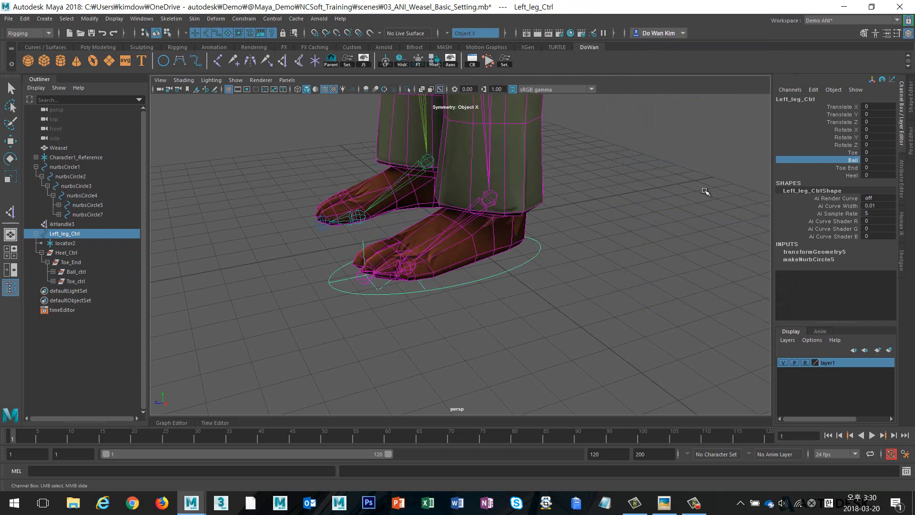
pyautogui.click(826, 169)
pyautogui.moveTo(635, 201); pyautogui.dragTo(688, 191, button='middle')
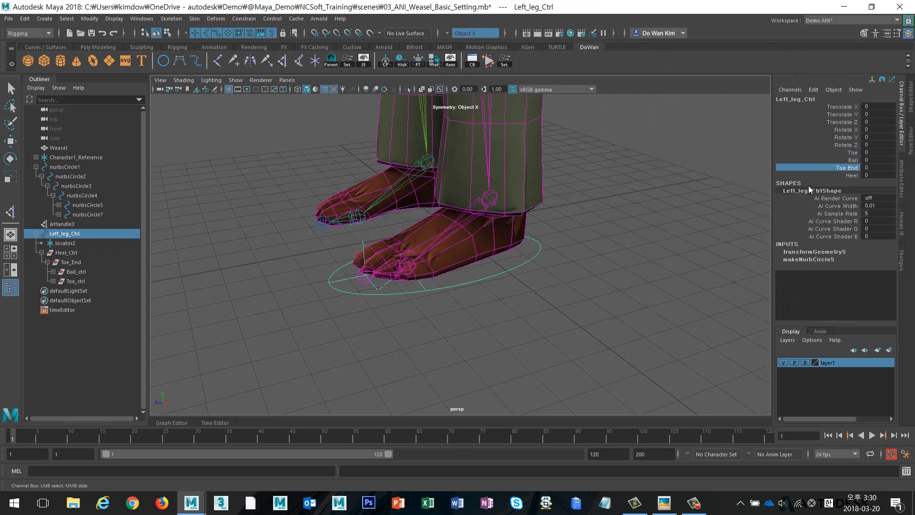
pyautogui.click(798, 176)
pyautogui.moveTo(458, 215); pyautogui.dragTo(382, 215, button='middle')
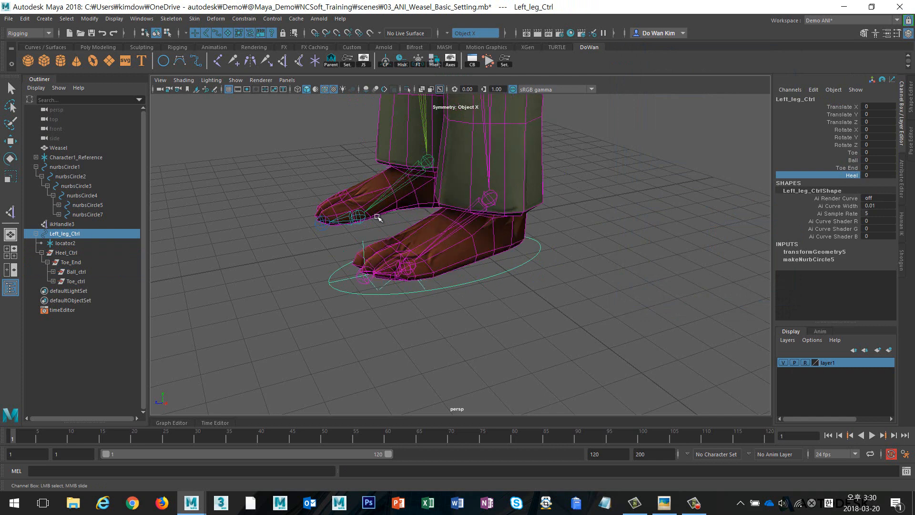
# - Select Left_leg_Ctrl's Toe attribute and bring up the foot-pose sketch aaaaa.jpg in the Picasa photo viewer for comparison
pyautogui.keyDown('alt'); pyautogui.moveTo(546, 287); pyautogui.dragTo(565, 315, button='middle'); pyautogui.keyUp('alt')
pyautogui.keyDown('alt'); pyautogui.moveTo(565, 314); pyautogui.dragTo(541, 301, button='right'); pyautogui.keyUp('alt')
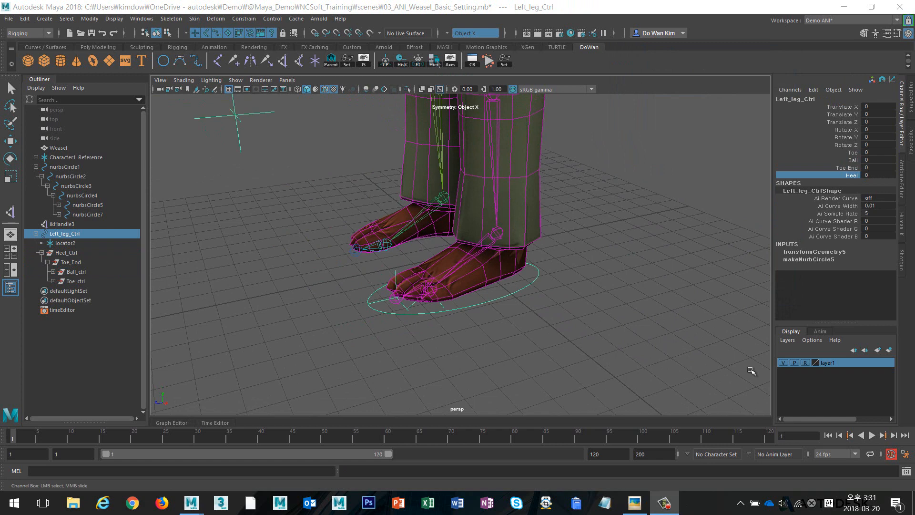
pyautogui.keyDown('alt'); pyautogui.moveTo(560, 307); pyautogui.dragTo(496, 302, button='right'); pyautogui.keyUp('alt')
pyautogui.keyDown('alt'); pyautogui.moveTo(496, 302); pyautogui.dragTo(497, 323, button='middle'); pyautogui.keyUp('alt')
pyautogui.keyDown('alt'); pyautogui.moveTo(497, 323); pyautogui.dragTo(627, 309, button='right'); pyautogui.keyUp('alt')
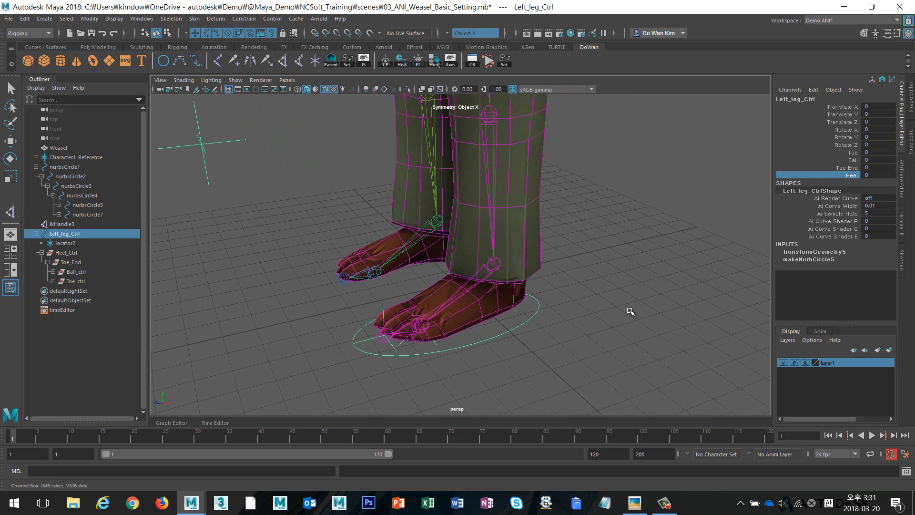
pyautogui.click(829, 153)
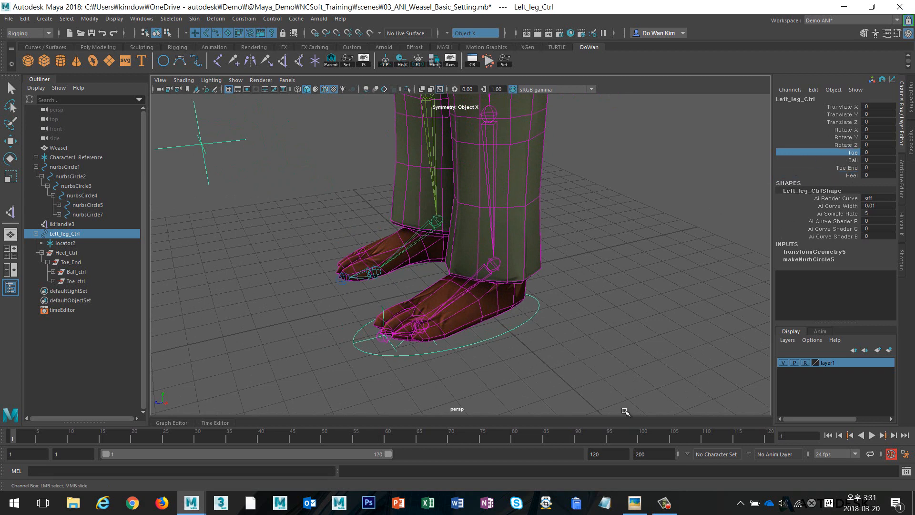
pyautogui.click(635, 503)
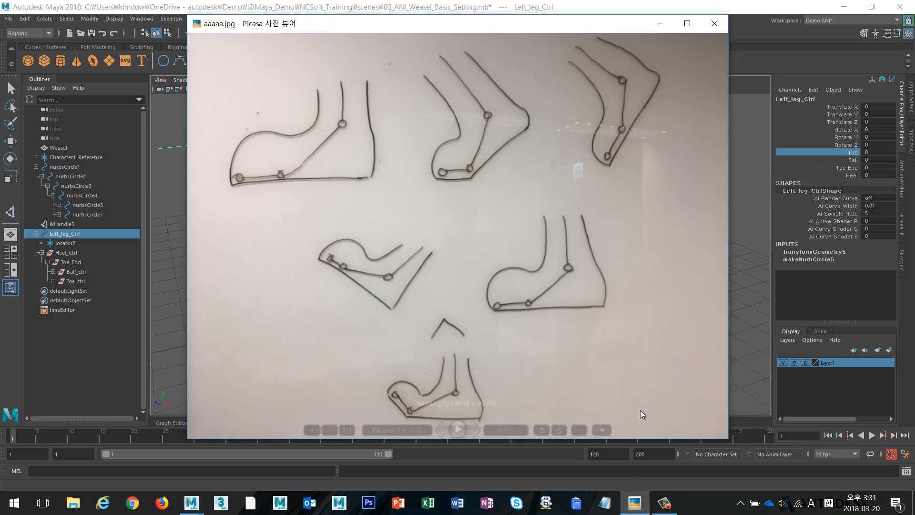
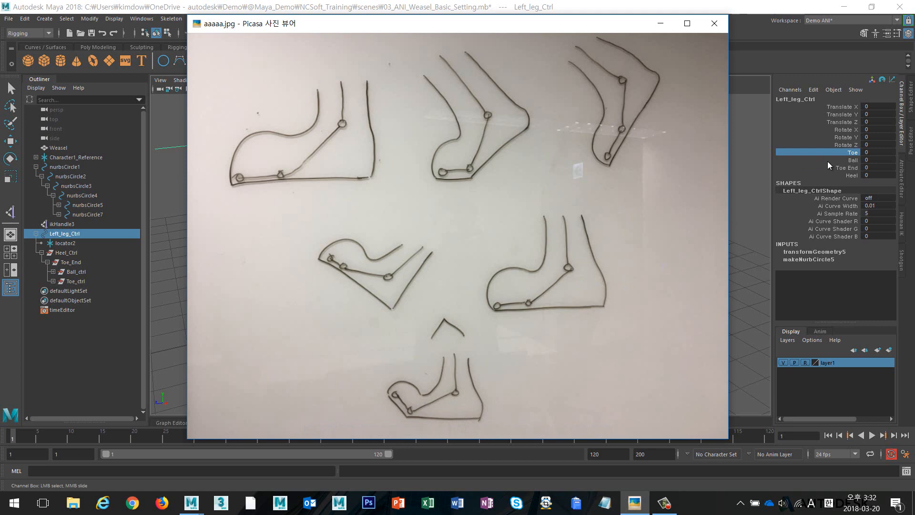
pyautogui.click(754, 29)
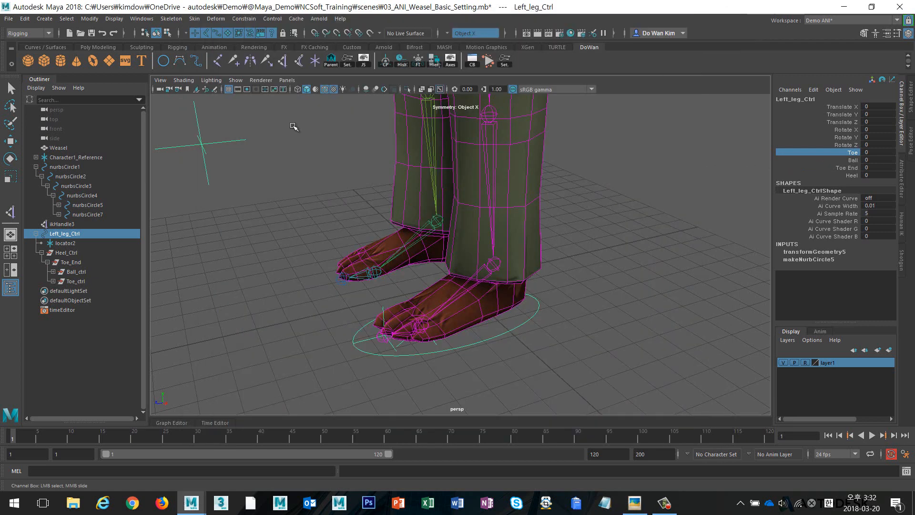
pyautogui.click(90, 19)
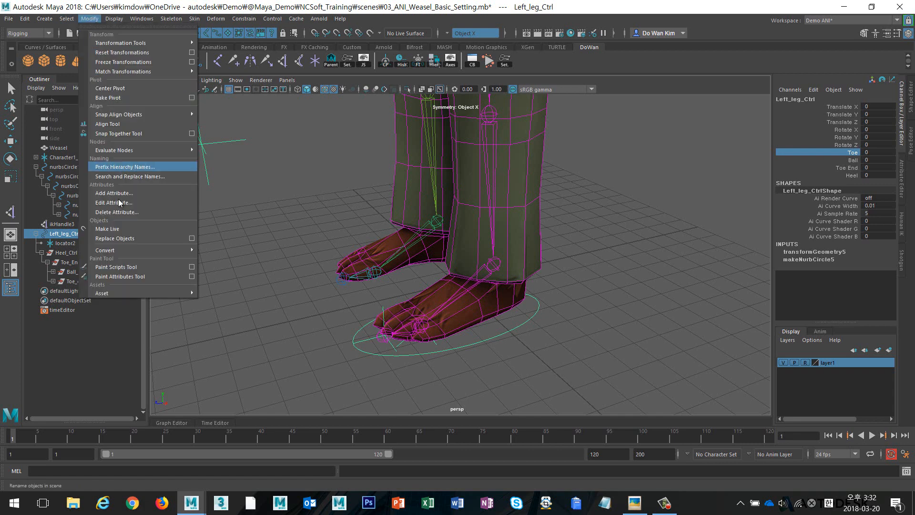
pyautogui.click(685, 83)
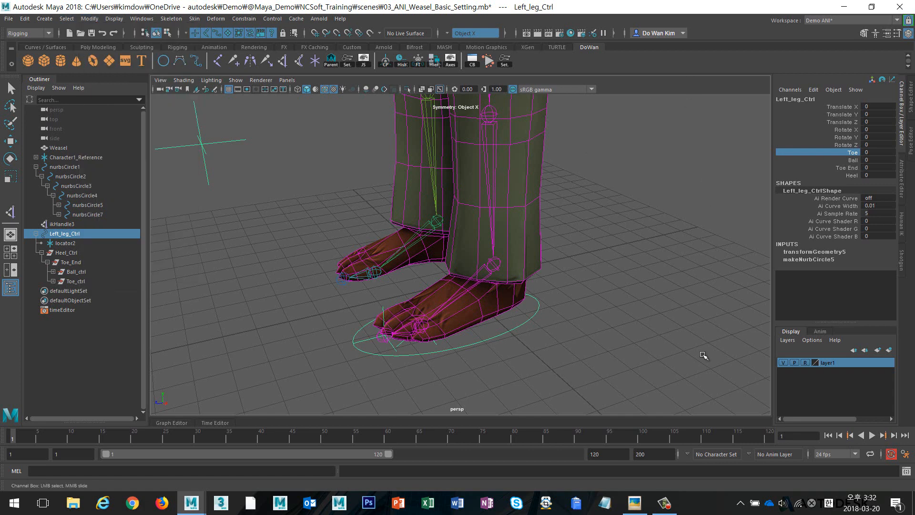
pyautogui.click(635, 502)
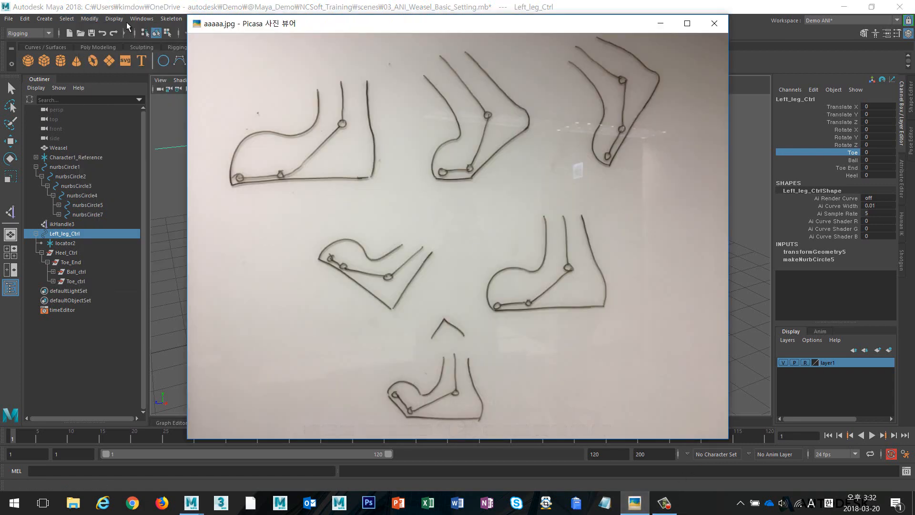
# - Add a keyable float attribute named Walk to Left_leg_Ctrl, with minimum 0 and maximum 20
pyautogui.click(129, 9)
pyautogui.click(86, 21)
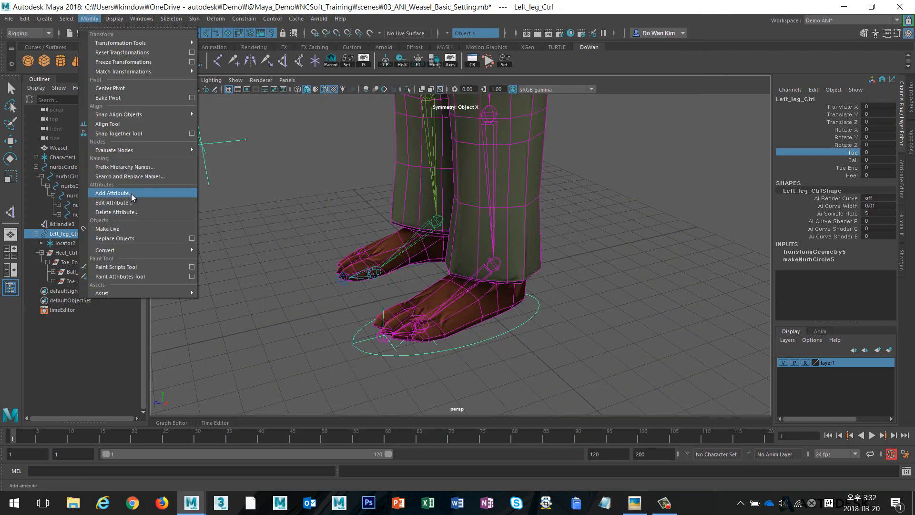
pyautogui.click(131, 192)
pyautogui.click(424, 207)
pyautogui.write('Walk')
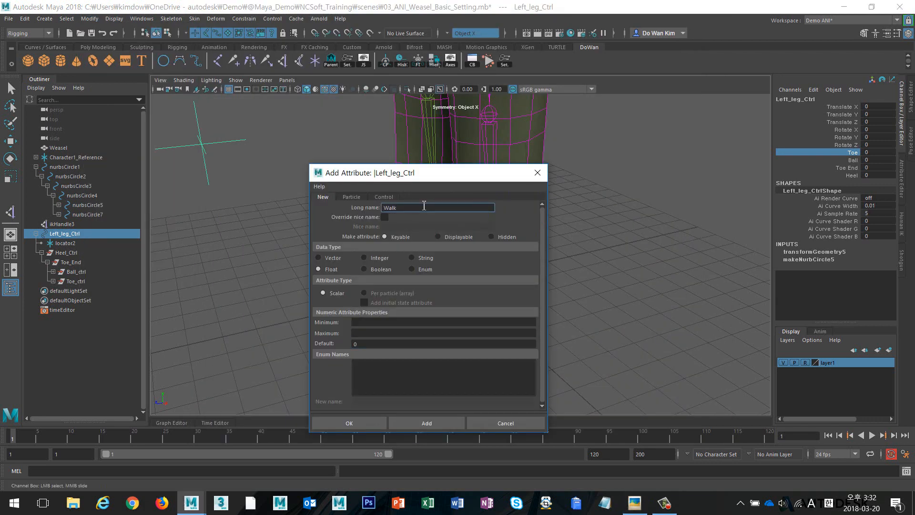
pyautogui.click(363, 323)
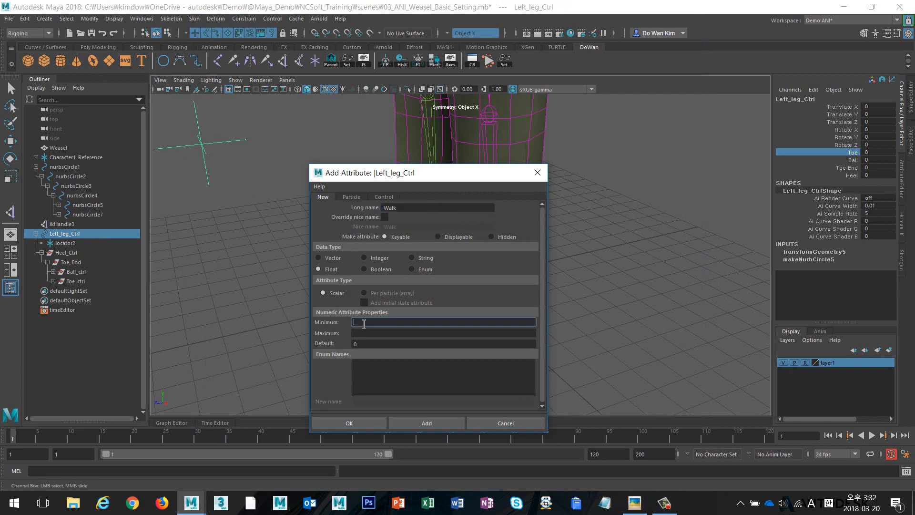
pyautogui.click(634, 503)
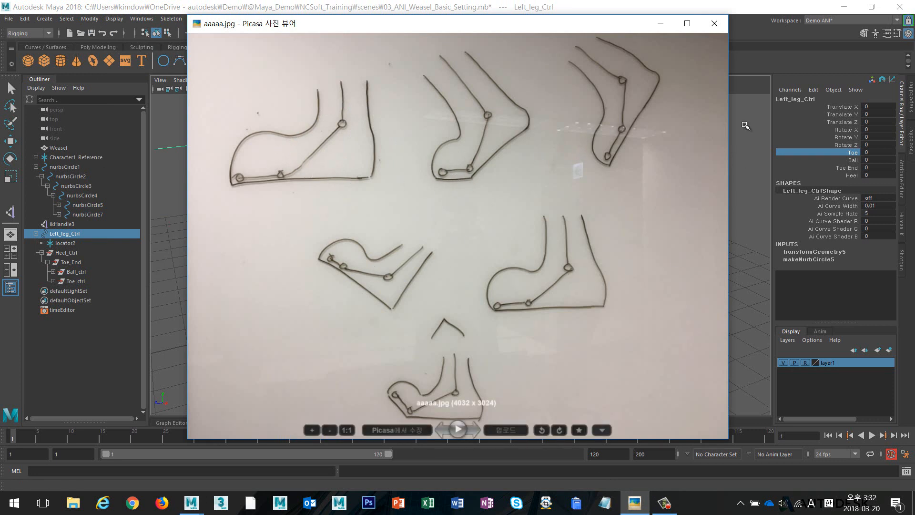
pyautogui.hotkey('alt', 'Tab')
pyautogui.click(369, 333)
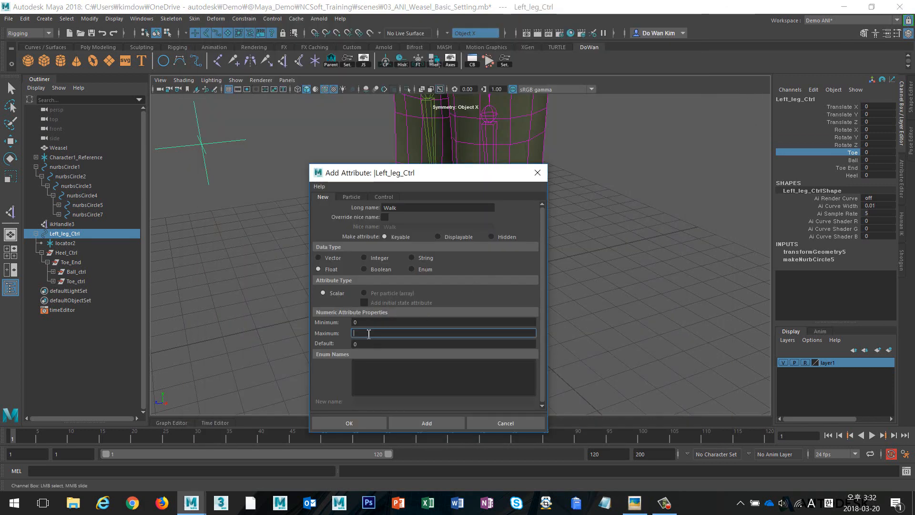
pyautogui.write('20')
pyautogui.click(356, 423)
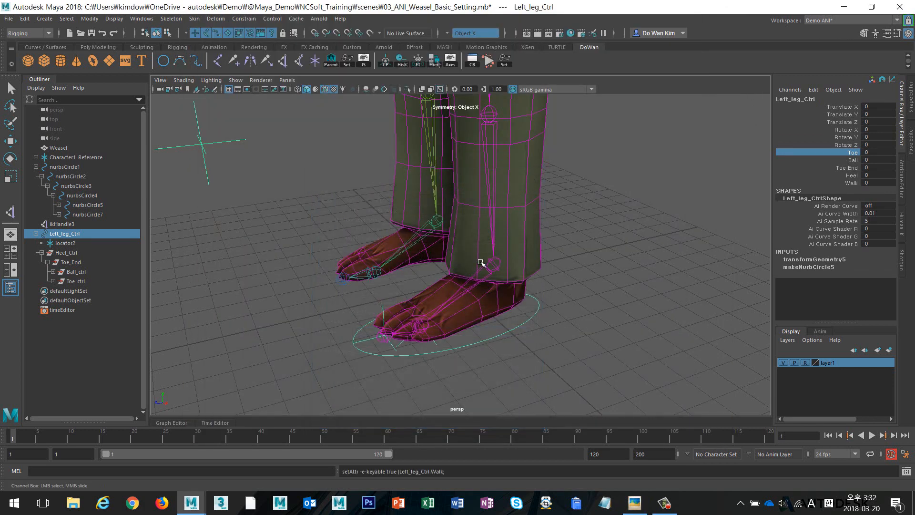
# - Start Set Driven Key with Left_leg_Ctrl loaded as the driver and its Walk attribute as the driving channel
pyautogui.scroll(5, 546, 304)
pyautogui.scroll(-2, 586, 284)
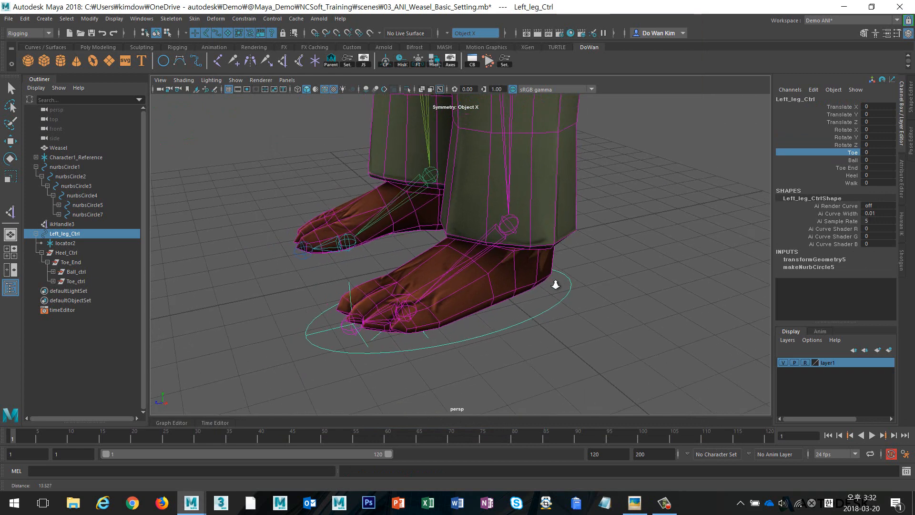
pyautogui.click(349, 61)
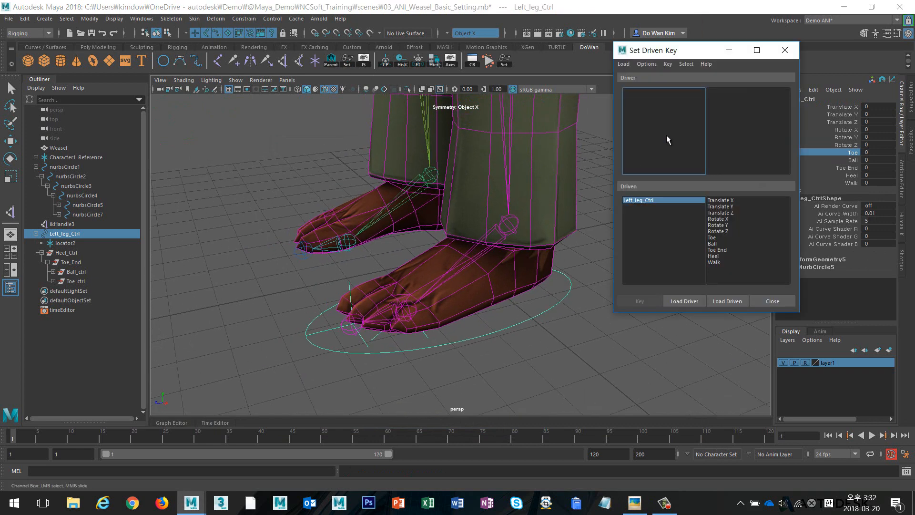
pyautogui.click(685, 302)
pyautogui.click(715, 153)
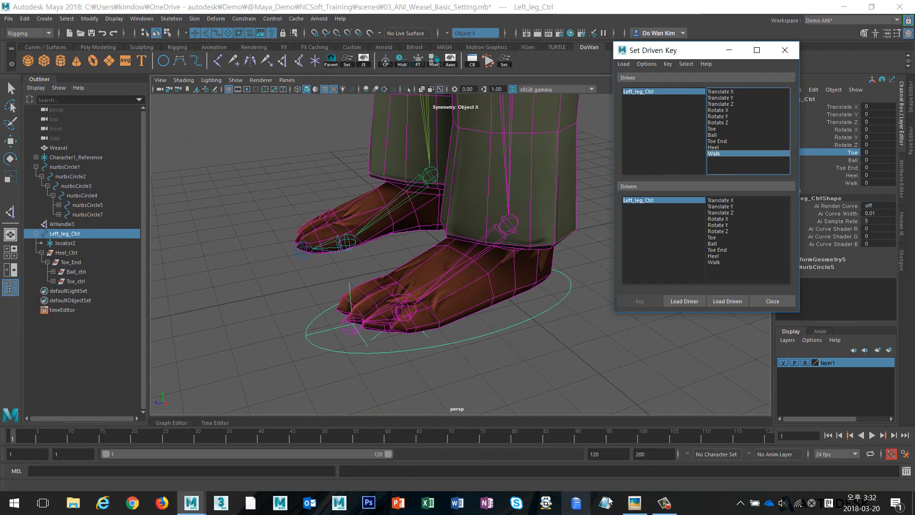
# - Check the foot-pose sketch, then load Ball_ctrl, Toe_End and Heel_Ctrl together as the driven objects and select all three
pyautogui.click(634, 503)
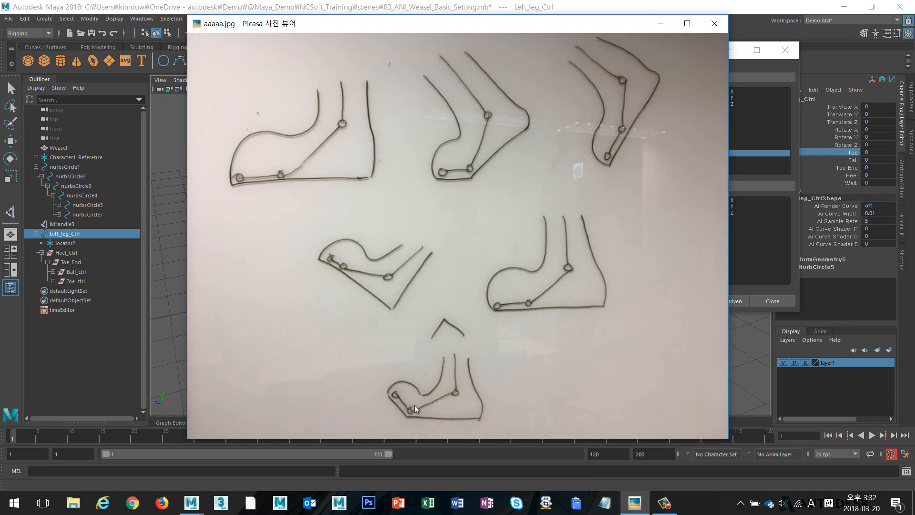
pyautogui.click(169, 9)
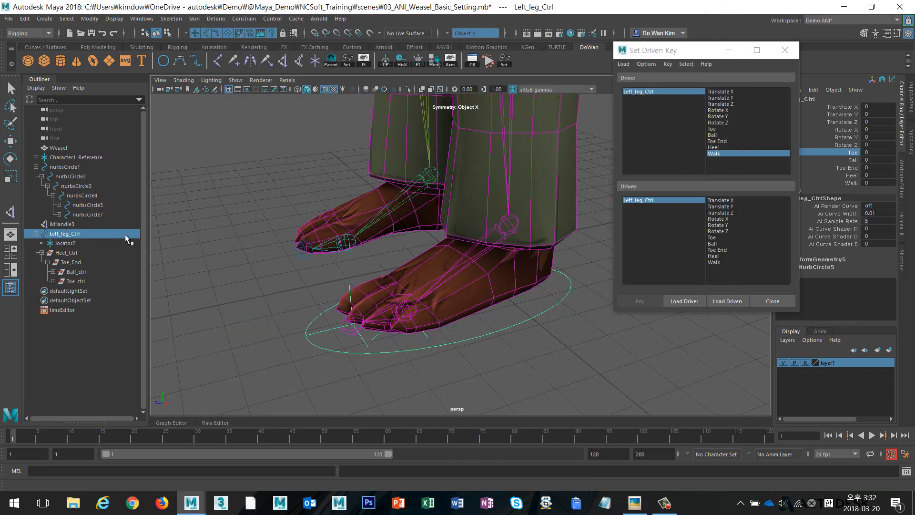
pyautogui.click(76, 272)
pyautogui.press('e')
pyautogui.keyDown('ctrl'); pyautogui.click(71, 262); pyautogui.keyUp('ctrl')
pyautogui.keyDown('ctrl'); pyautogui.click(66, 252); pyautogui.keyUp('ctrl')
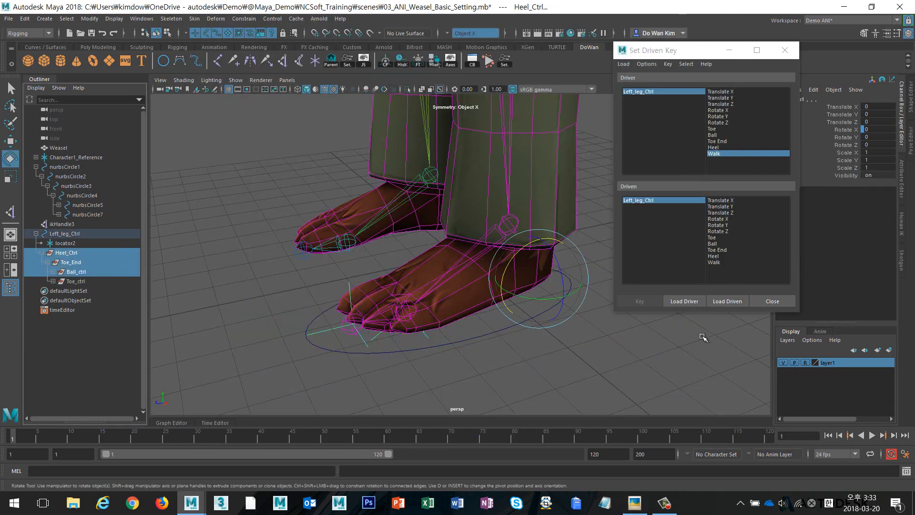
pyautogui.click(726, 302)
pyautogui.keyDown('alt'); pyautogui.moveTo(546, 300); pyautogui.dragTo(558, 298); pyautogui.keyUp('alt')
pyautogui.moveTo(639, 200); pyautogui.dragTo(638, 213)
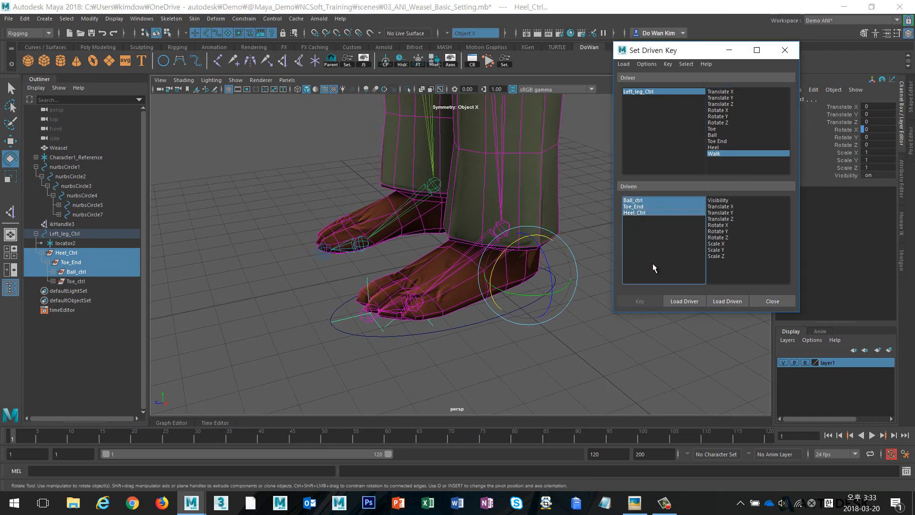
# - Key the Rotate X of Ball_ctrl, Toe_End and Heel_Ctrl in the neutral pose at Walk 0
pyautogui.moveTo(517, 246); pyautogui.dragTo(526, 239)
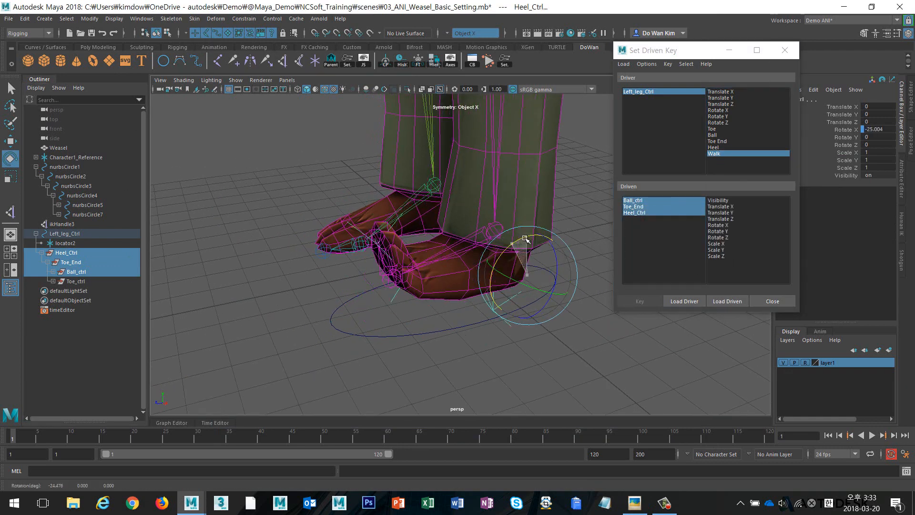
pyautogui.hotkey('ctrl', 'z')
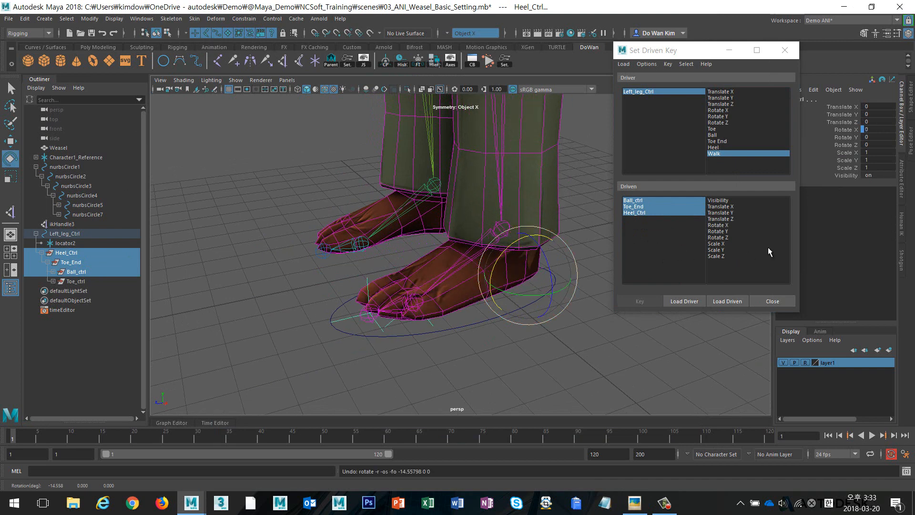
pyautogui.click(731, 225)
pyautogui.click(634, 299)
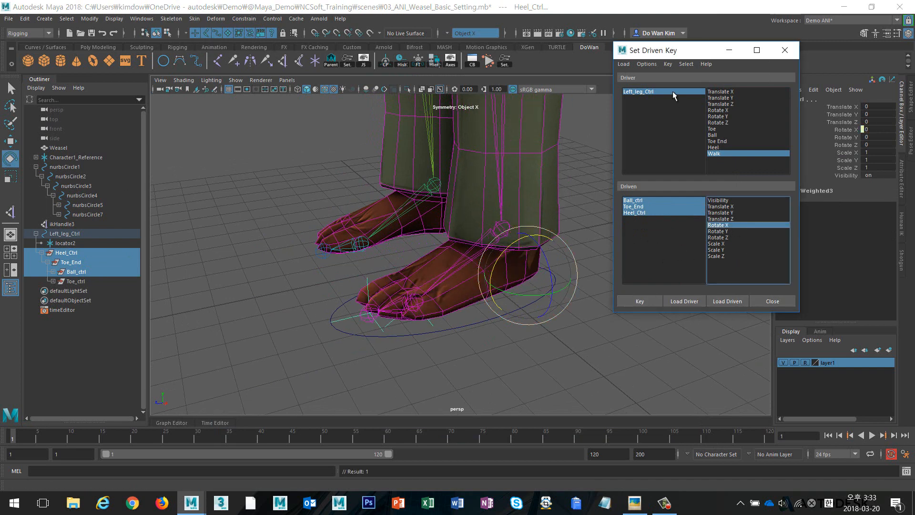
# - Set Walk to 5, rotate Ball_ctrl to about 28.55 in X following the sketch, and key the driven Rotate X channels
pyautogui.click(665, 91)
pyautogui.doubleClick(874, 182)
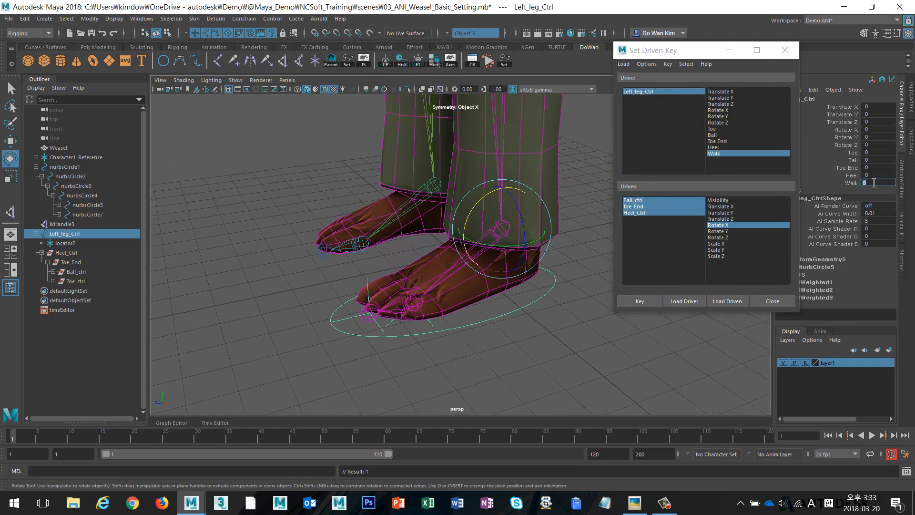
pyautogui.write('5')
pyautogui.press('Return')
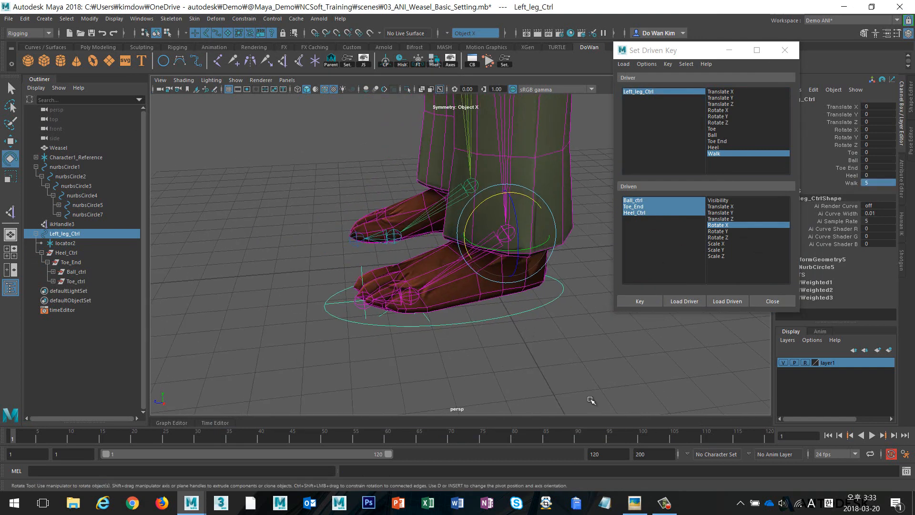
pyautogui.click(632, 503)
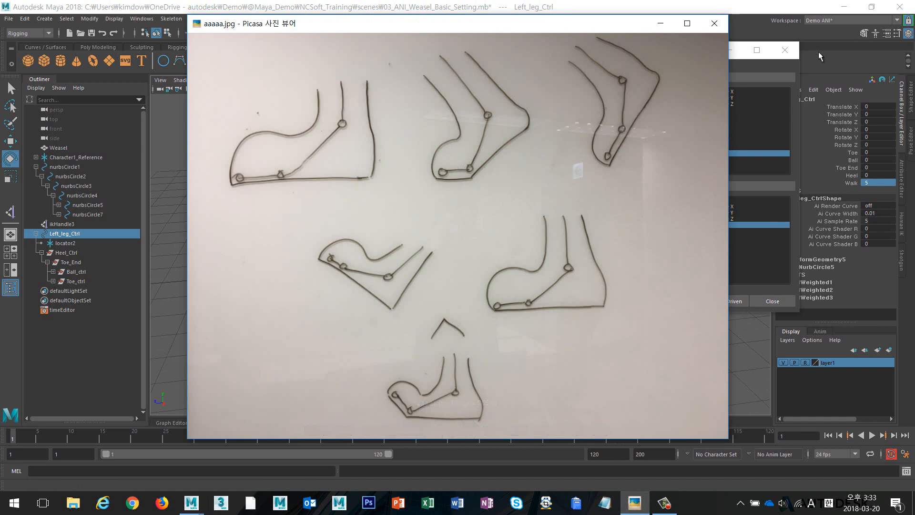
pyautogui.click(770, 10)
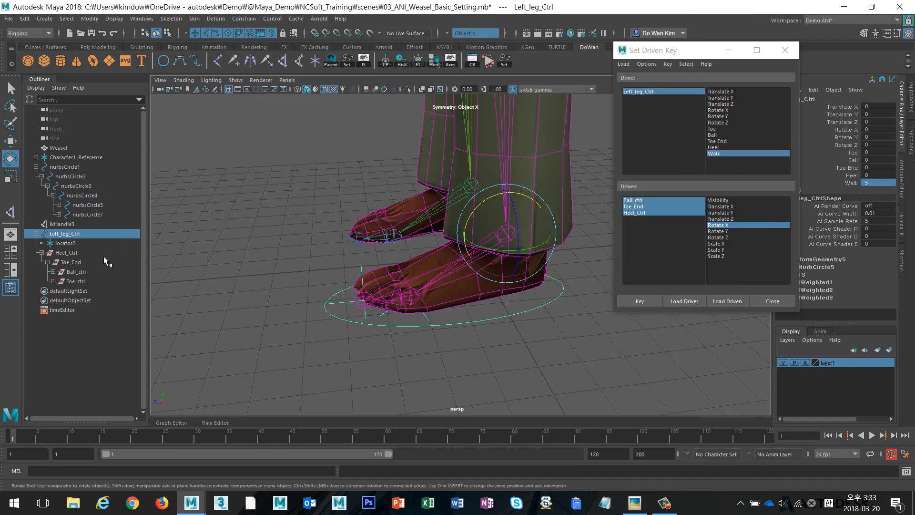
pyautogui.click(87, 269)
pyautogui.moveTo(387, 259); pyautogui.dragTo(372, 271)
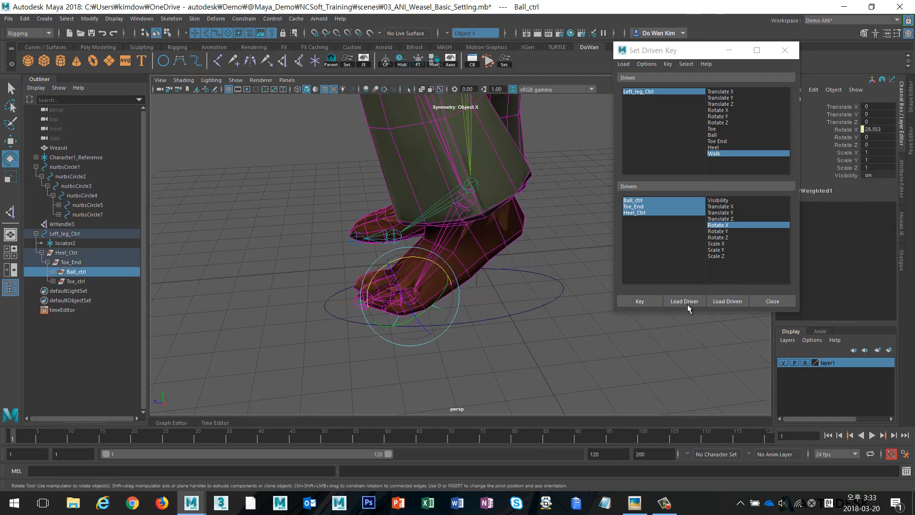
pyautogui.click(646, 301)
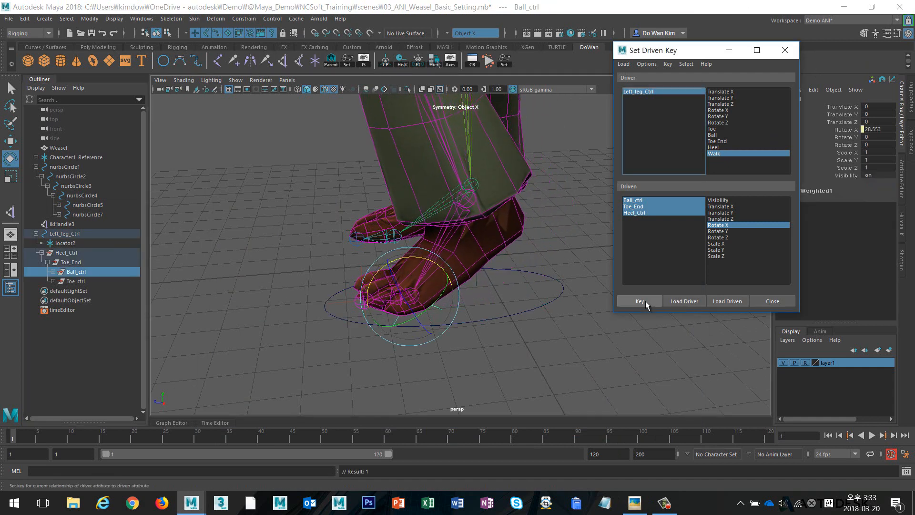
# - Set Left_leg_Ctrl's Walk to 10 and reset Rotate X of Ball_ctrl, Toe_End and Heel_Ctrl to 0
pyautogui.click(683, 92)
pyautogui.click(879, 183)
pyautogui.write('5')
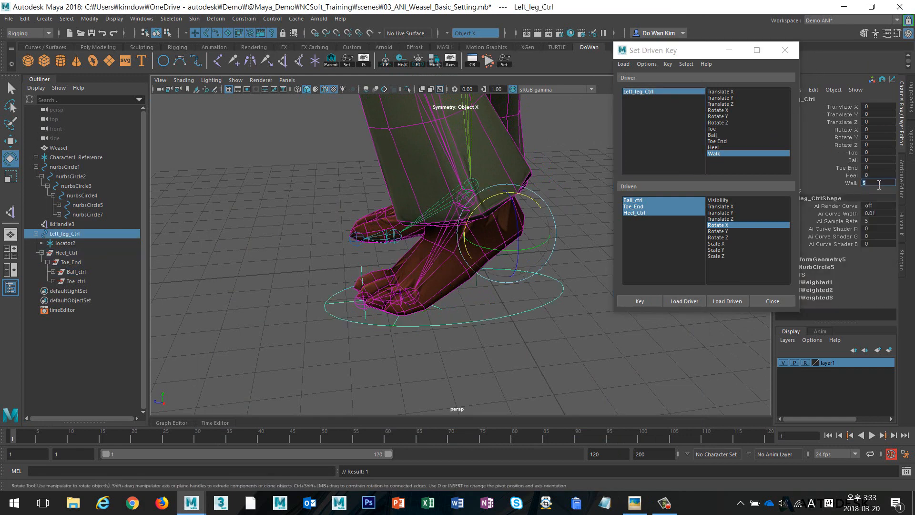
pyautogui.press('Return')
pyautogui.click(681, 199)
pyautogui.keyDown('shift'); pyautogui.click(673, 212); pyautogui.keyUp('shift')
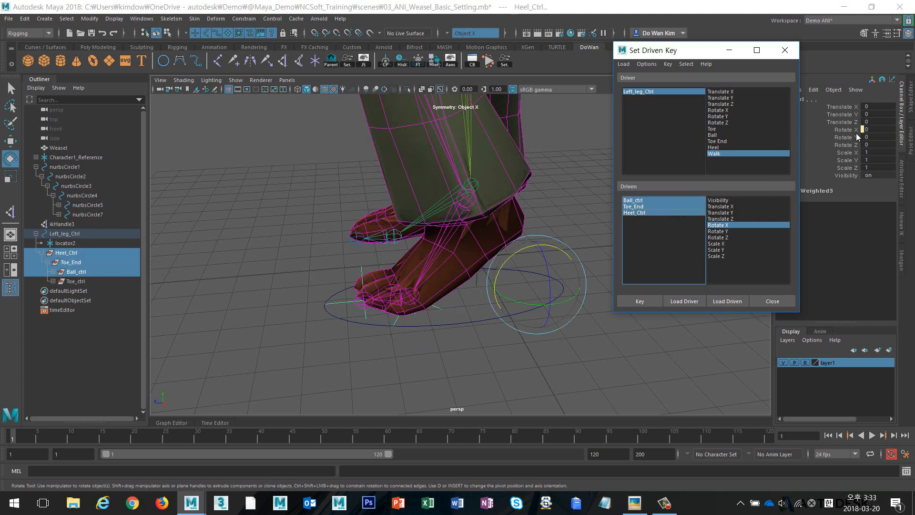
pyautogui.click(873, 128)
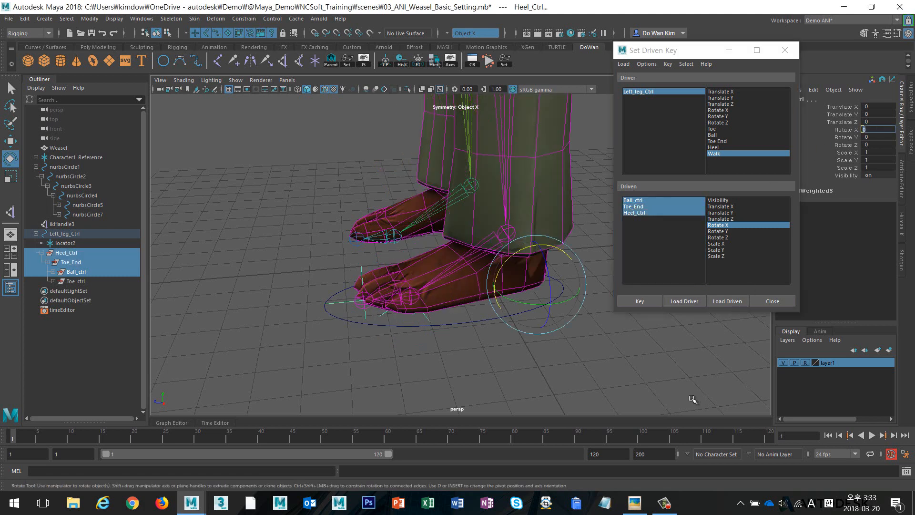
# - Following the sketch, rotate Toe_End to about 37.06 in X and key the driven Rotate X channels at Walk 10
pyautogui.click(636, 502)
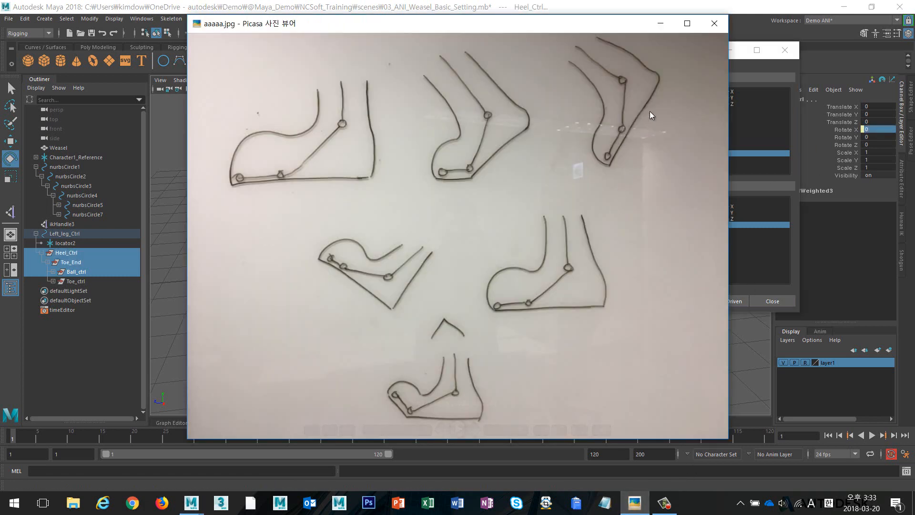
pyautogui.click(782, 20)
pyautogui.click(78, 263)
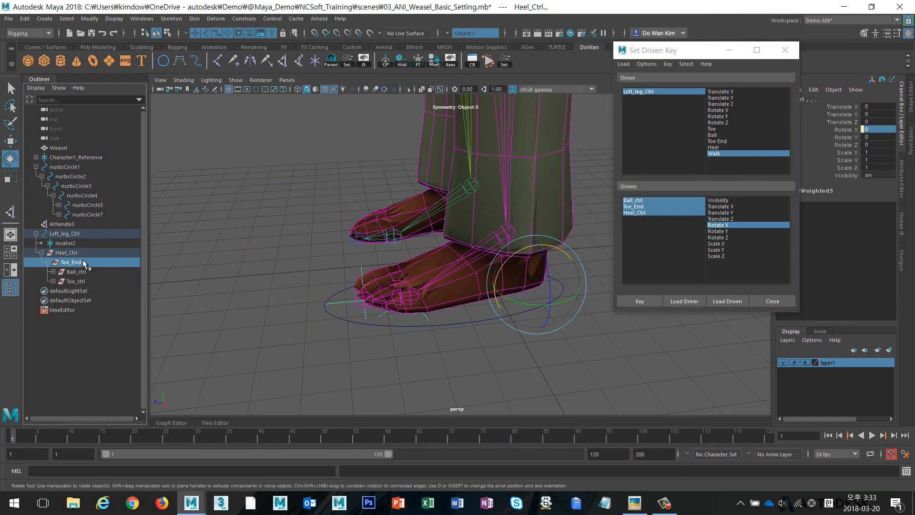
pyautogui.moveTo(335, 272); pyautogui.dragTo(296, 283)
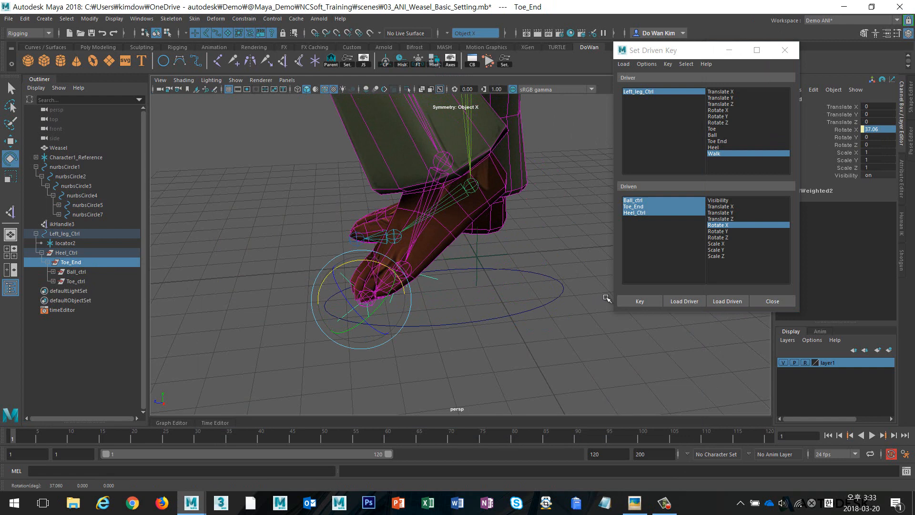
pyautogui.click(639, 301)
# - Set Left_leg_Ctrl's Walk to 15 and reset Toe_End's Rotate X to 0
pyautogui.click(645, 91)
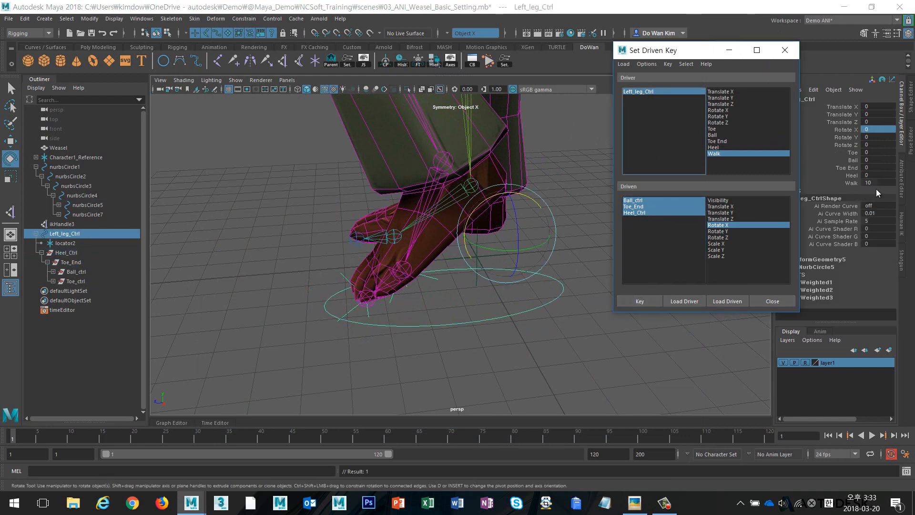
pyautogui.click(885, 184)
pyautogui.write('15')
pyautogui.press('Return')
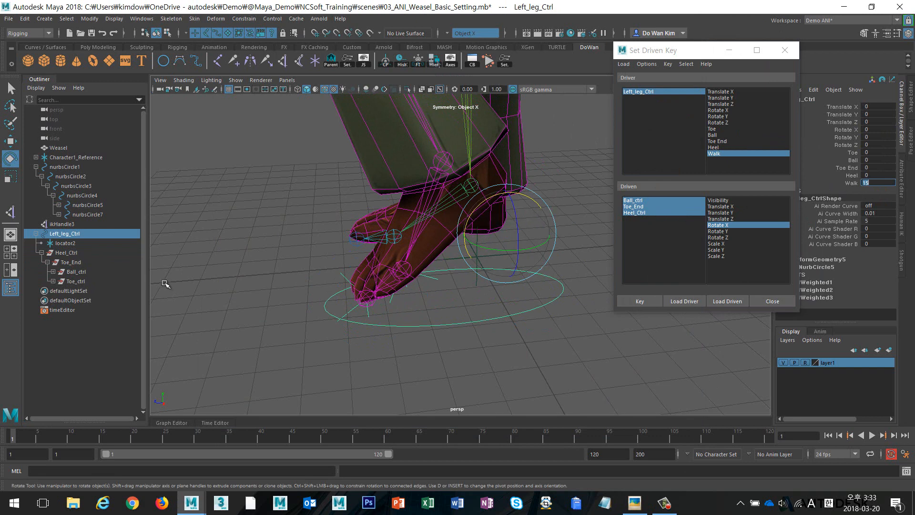
pyautogui.click(84, 263)
pyautogui.click(884, 130)
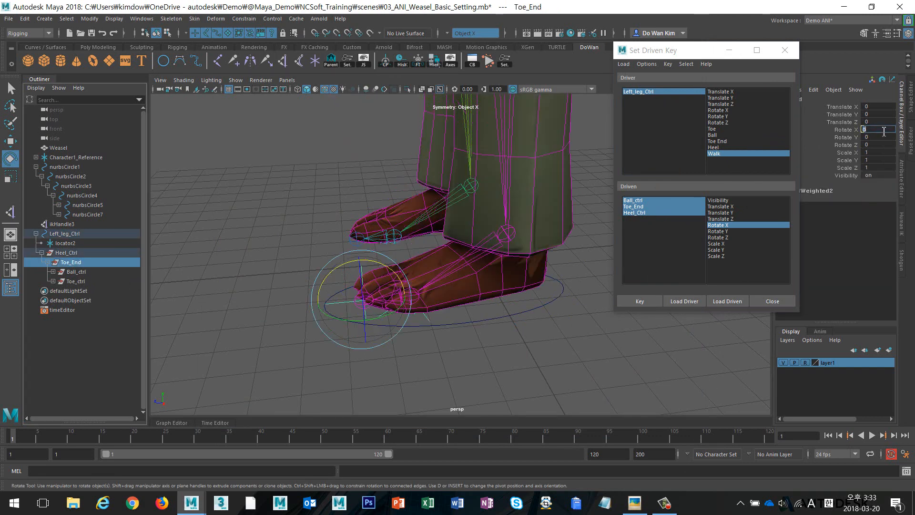
# - Rotate Heel_Ctrl to about -23.57 in X and key the driven Rotate X channels at Walk 15
pyautogui.click(88, 254)
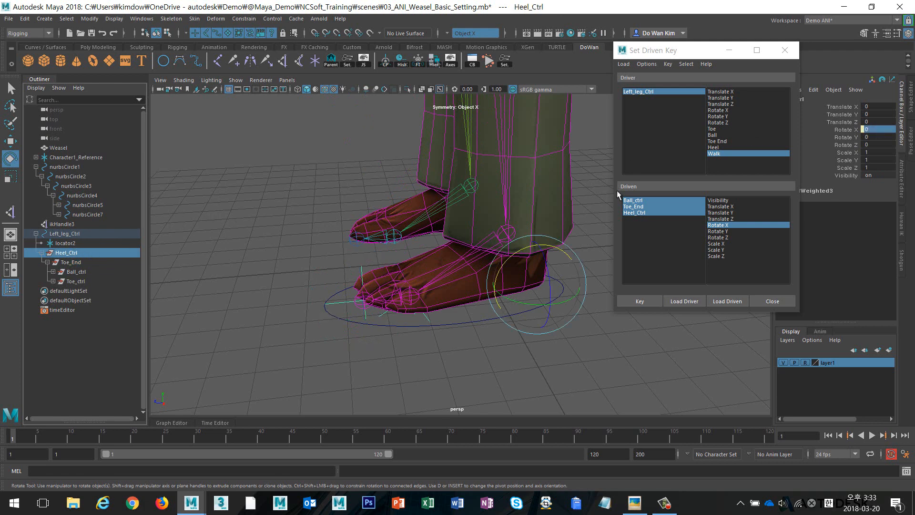
pyautogui.moveTo(528, 249); pyautogui.dragTo(545, 248)
pyautogui.click(640, 301)
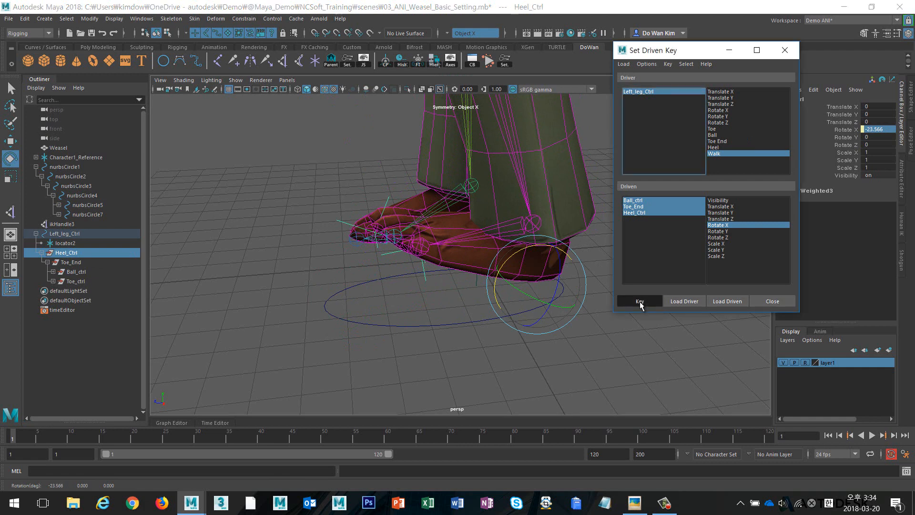
# - Set Left_leg_Ctrl's Walk to 20, reset Heel_Ctrl's Rotate X to 0 and key that channel
pyautogui.click(639, 95)
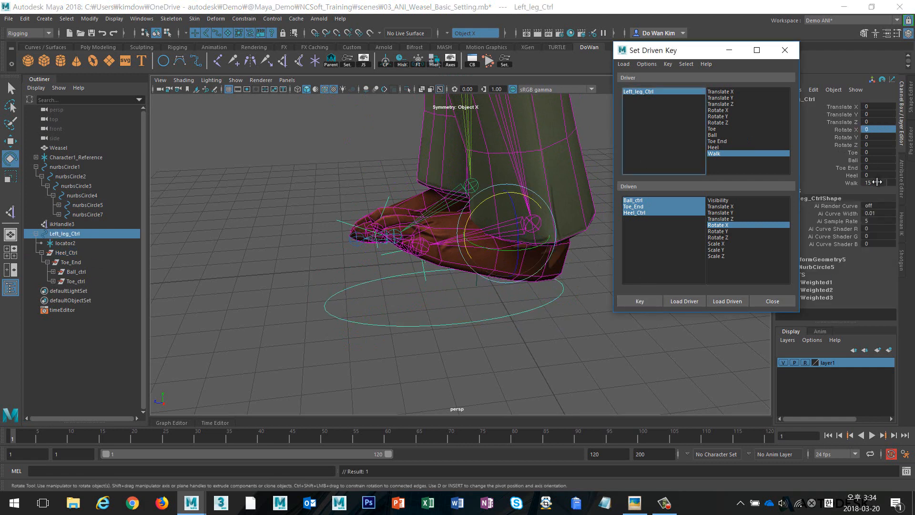
pyautogui.doubleClick(880, 183)
pyautogui.press('Return')
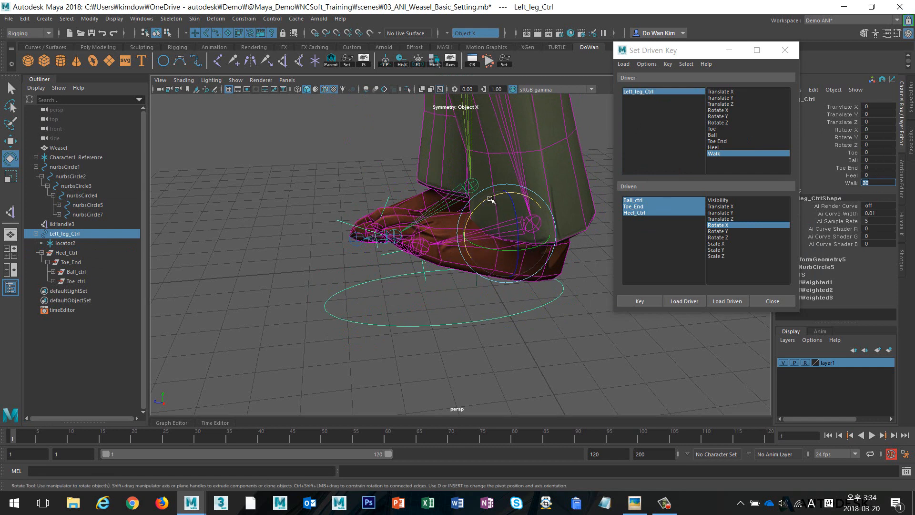
pyautogui.click(491, 199)
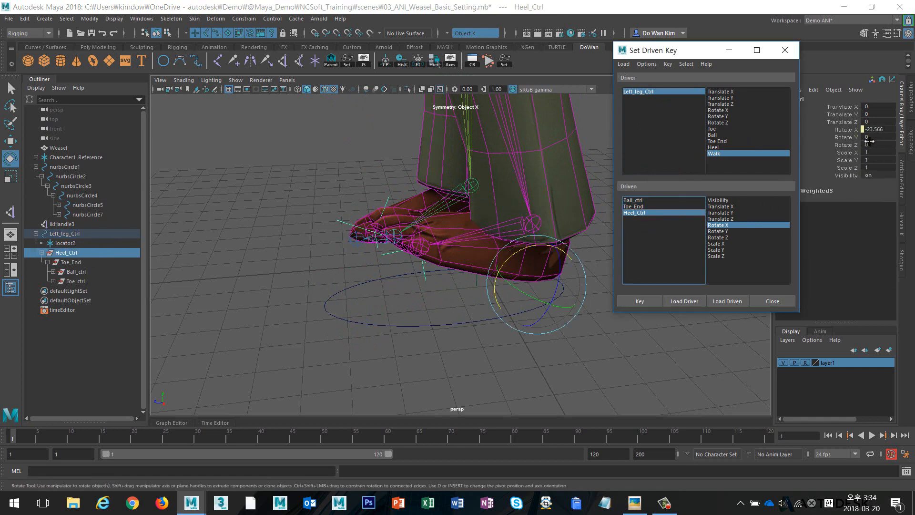
pyautogui.click(641, 213)
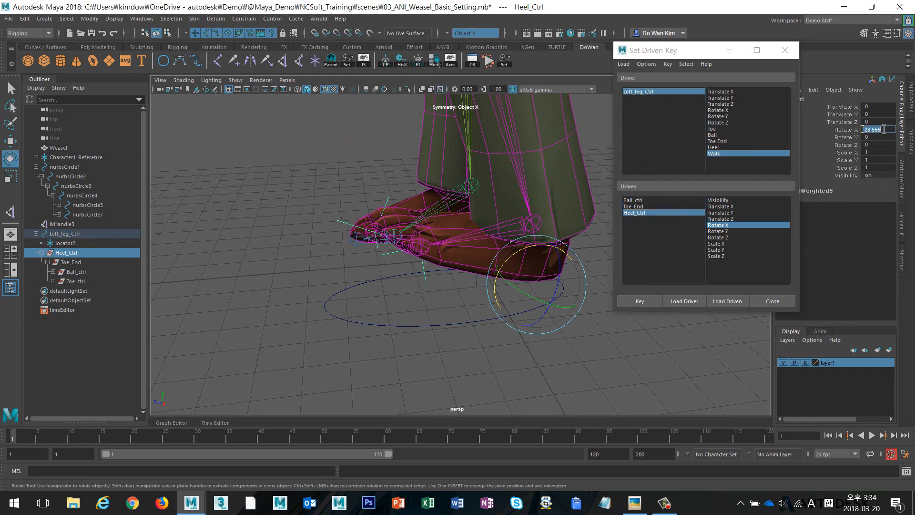
pyautogui.click(635, 298)
# - Scrub Left_leg_Ctrl's Walk attribute through its range to test the foot roll, ending at 0
pyautogui.click(657, 93)
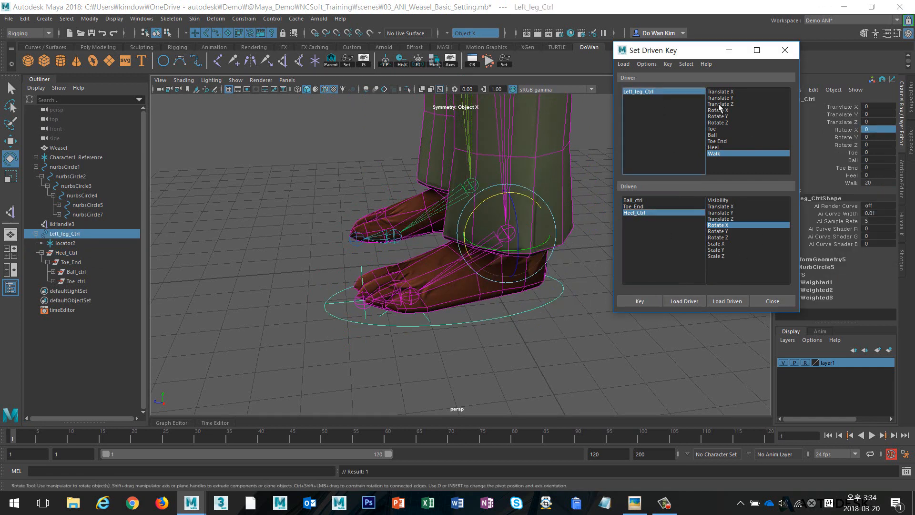
pyautogui.click(839, 183)
pyautogui.moveTo(466, 352); pyautogui.dragTo(218, 350, button='middle')
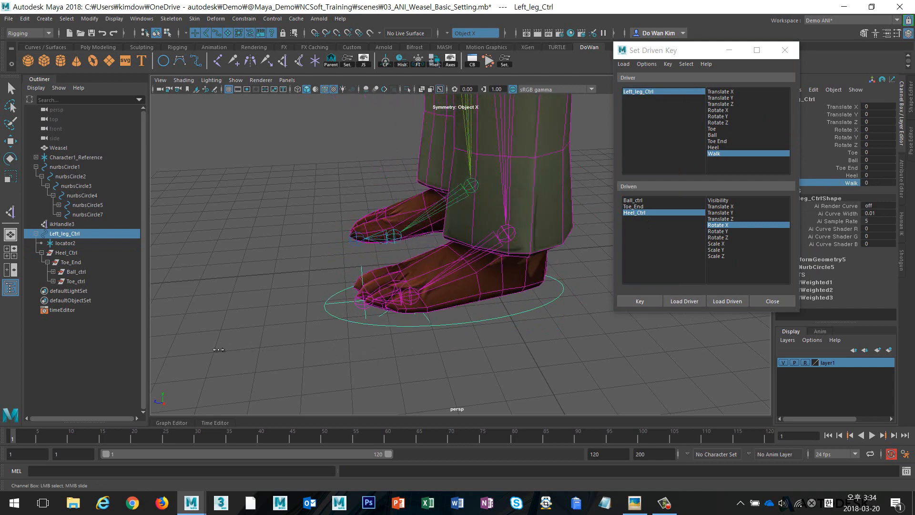
pyautogui.click(66, 253)
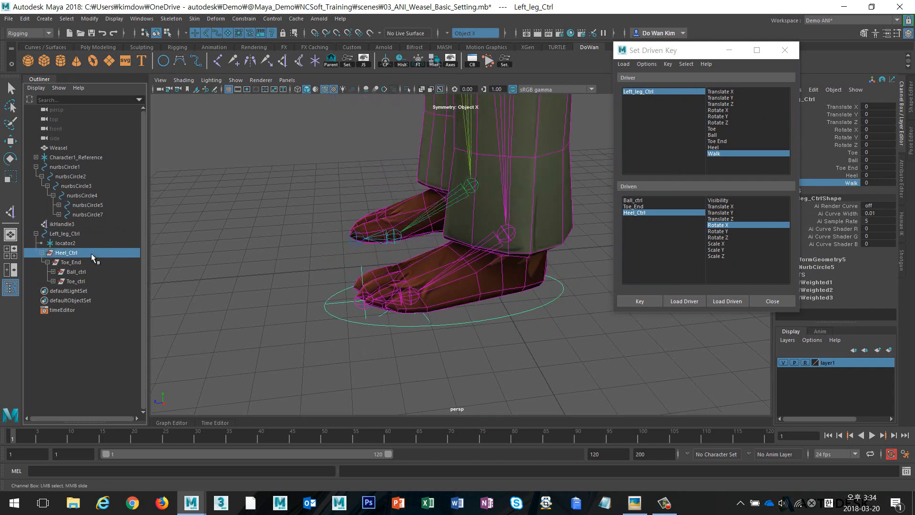
pyautogui.moveTo(91, 255); pyautogui.dragTo(91, 277)
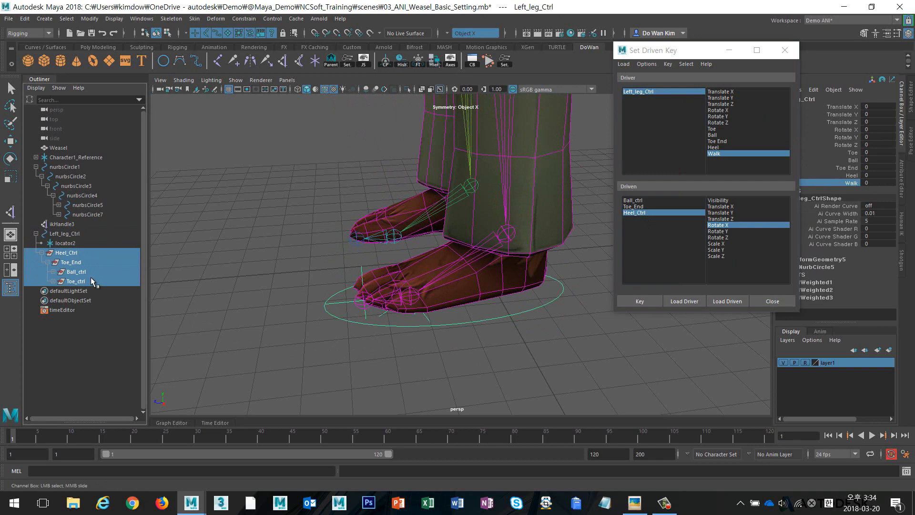
pyautogui.click(71, 234)
pyautogui.press('e')
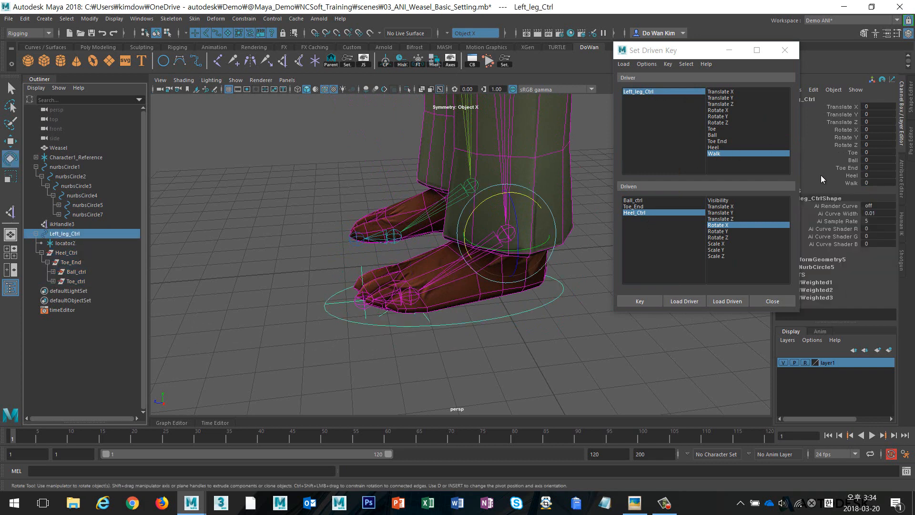
pyautogui.click(848, 183)
pyautogui.moveTo(474, 320); pyautogui.dragTo(346, 320, button='middle')
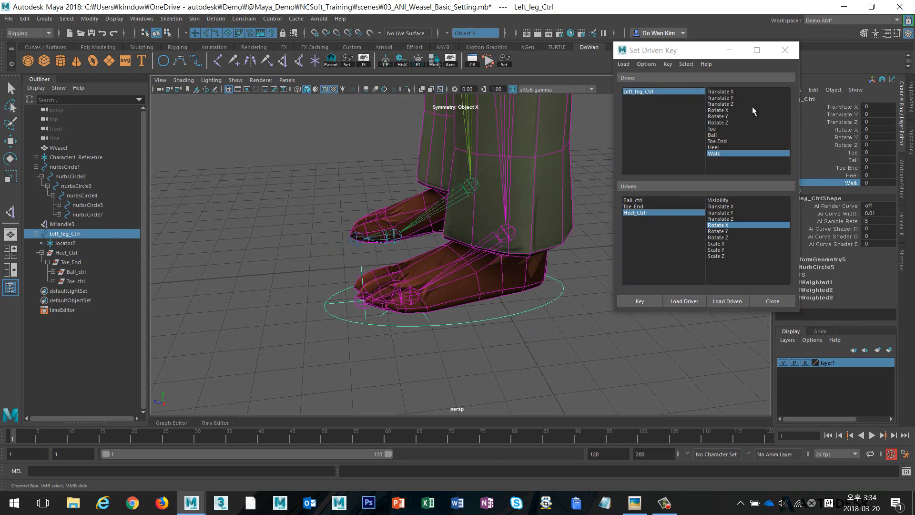
# - Close the Set Driven Key window and delete the leftover ikHandle3 from the scene
pyautogui.click(788, 56)
pyautogui.keyDown('alt'); pyautogui.moveTo(640, 250); pyautogui.dragTo(425, 223, button='right'); pyautogui.keyUp('alt')
pyautogui.keyDown('alt'); pyautogui.moveTo(425, 223); pyautogui.dragTo(427, 269, button='middle'); pyautogui.keyUp('alt')
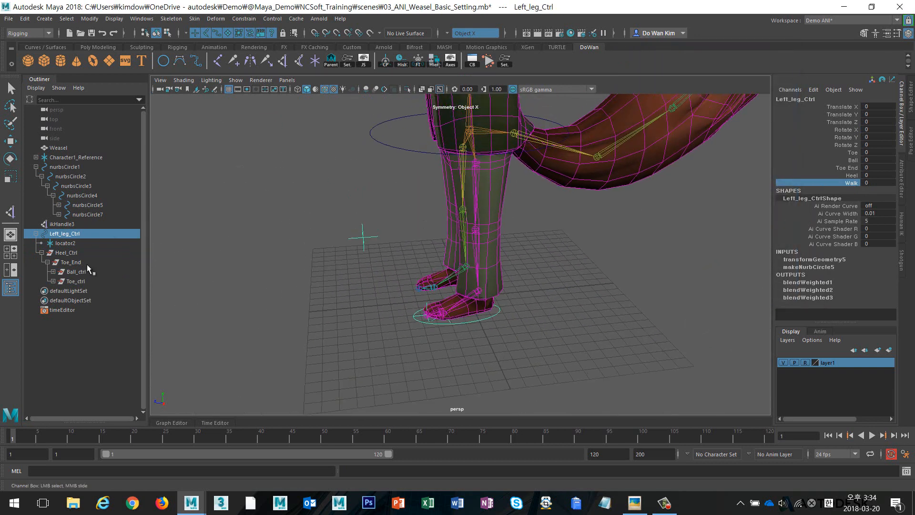
pyautogui.click(36, 234)
pyautogui.click(68, 224)
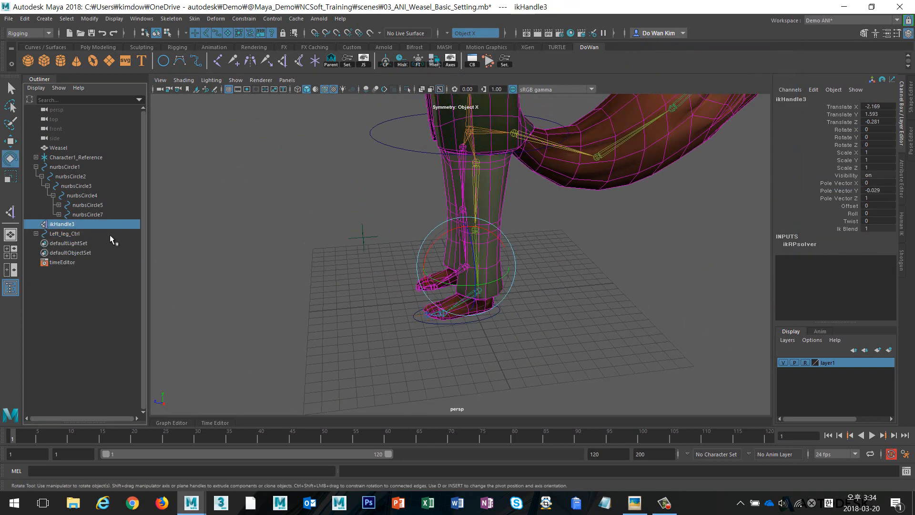
pyautogui.moveTo(448, 300)
pyautogui.keyDown('alt'); pyautogui.mouseDown()
pyautogui.moveTo(496, 305)
pyautogui.moveTo(456, 313)
pyautogui.mouseUp(); pyautogui.keyUp('alt')
pyautogui.click(496, 306)
pyautogui.keyDown('alt'); pyautogui.moveTo(457, 313); pyautogui.dragTo(597, 322, button='right'); pyautogui.keyUp('alt')
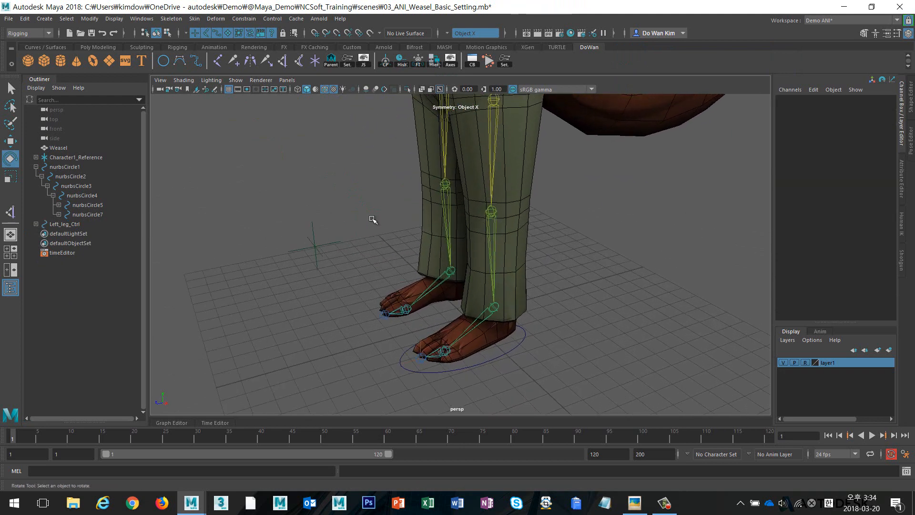
# - Try moving locator2, the left knee's pole locator, sideways along X and undo the move
pyautogui.moveTo(361, 218); pyautogui.dragTo(298, 258)
pyautogui.keyDown('alt'); pyautogui.moveTo(563, 279); pyautogui.dragTo(364, 253, button='right'); pyautogui.keyUp('alt')
pyautogui.keyDown('alt'); pyautogui.moveTo(498, 188); pyautogui.dragTo(496, 255, button='middle'); pyautogui.keyUp('alt')
pyautogui.keyDown('alt'); pyautogui.moveTo(496, 257); pyautogui.dragTo(441, 317); pyautogui.keyUp('alt')
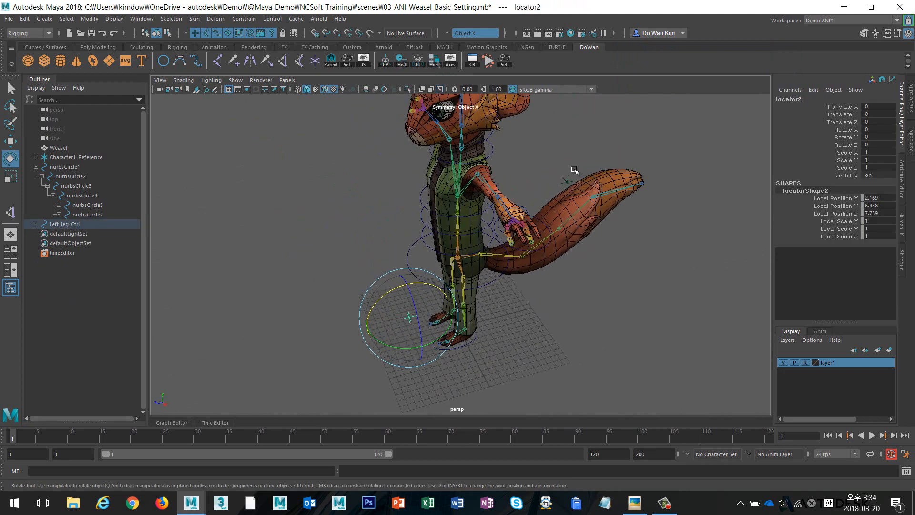
pyautogui.click(569, 182)
pyautogui.keyDown('alt'); pyautogui.moveTo(518, 221); pyautogui.dragTo(530, 186); pyautogui.keyUp('alt')
pyautogui.moveTo(395, 283); pyautogui.dragTo(468, 336)
pyautogui.press('w')
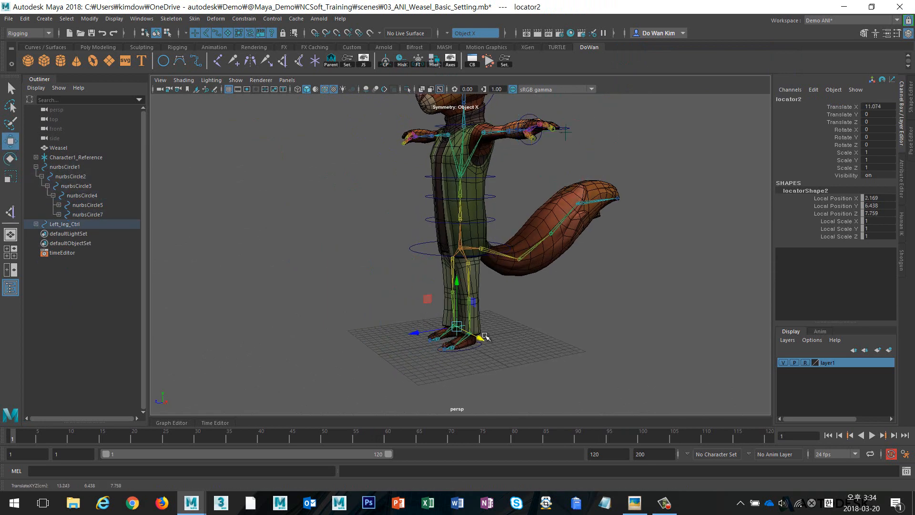
pyautogui.hotkey('ctrl', 'z')
pyautogui.keyDown('alt'); pyautogui.moveTo(396, 334); pyautogui.dragTo(569, 334, button='right'); pyautogui.keyUp('alt')
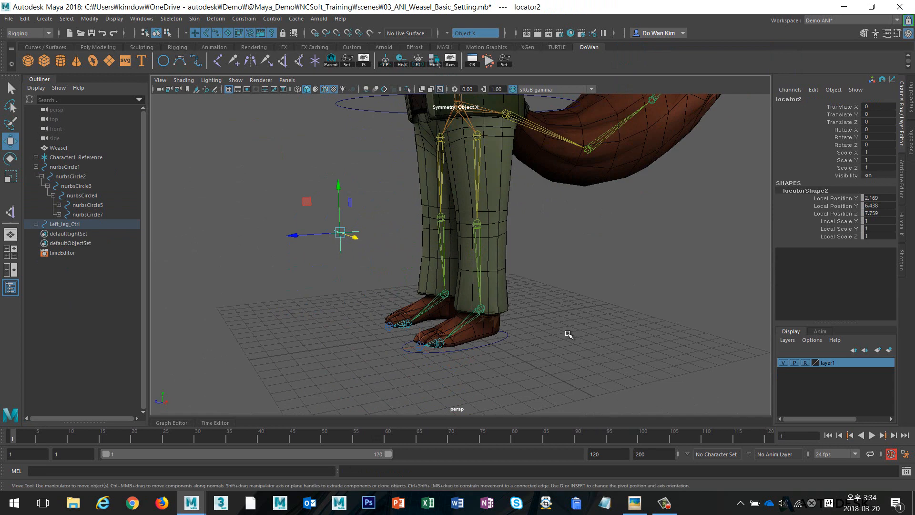
# - Add a keyable float attribute named Pole to Left_leg_Ctrl with minimum -10, maximum 10 and default 0
pyautogui.click(503, 337)
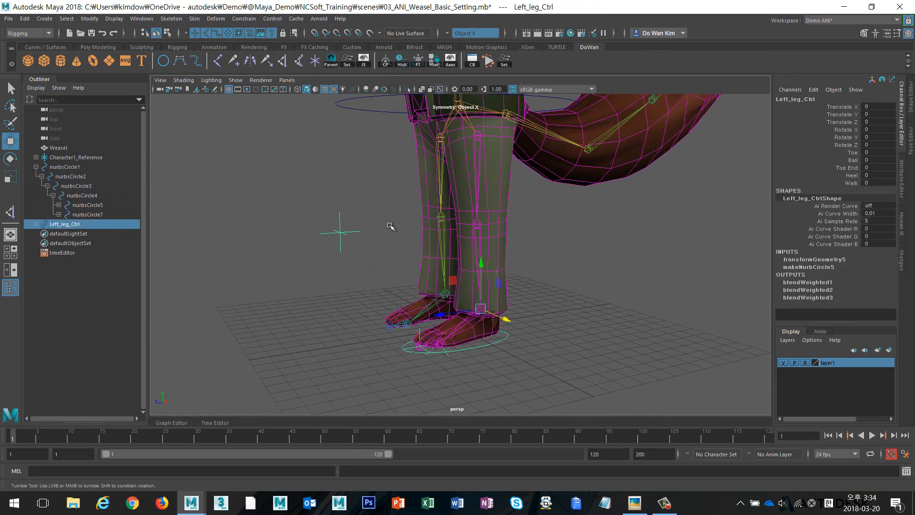
pyautogui.moveTo(391, 224)
pyautogui.keyDown('alt'); pyautogui.mouseDown()
pyautogui.moveTo(422, 229)
pyautogui.moveTo(375, 220)
pyautogui.mouseUp(); pyautogui.keyUp('alt')
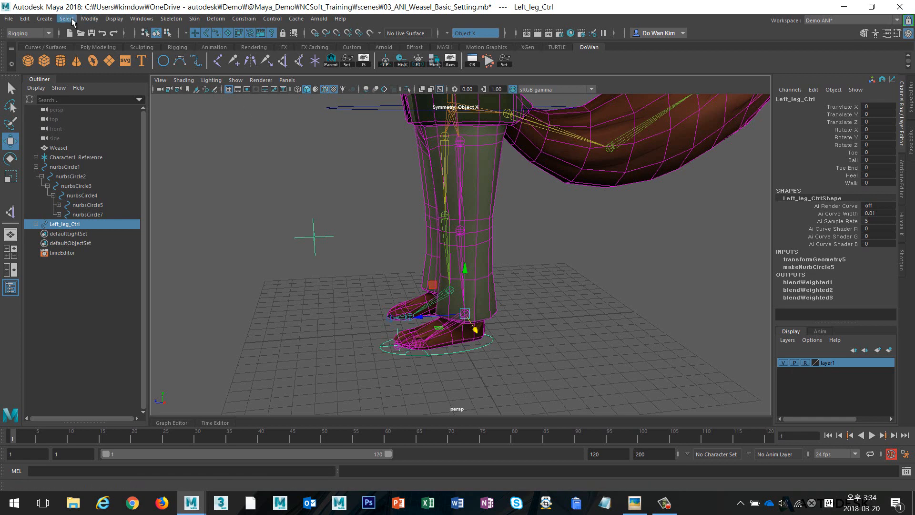
pyautogui.click(89, 19)
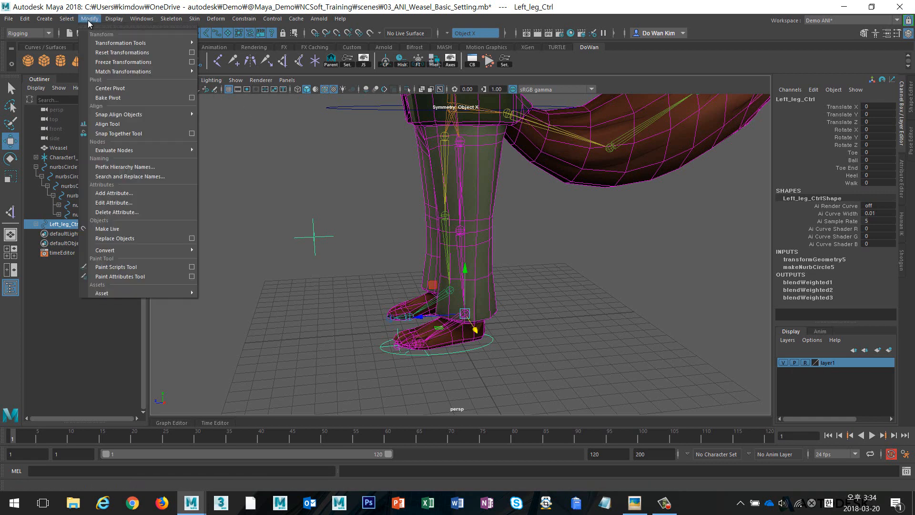
pyautogui.click(138, 193)
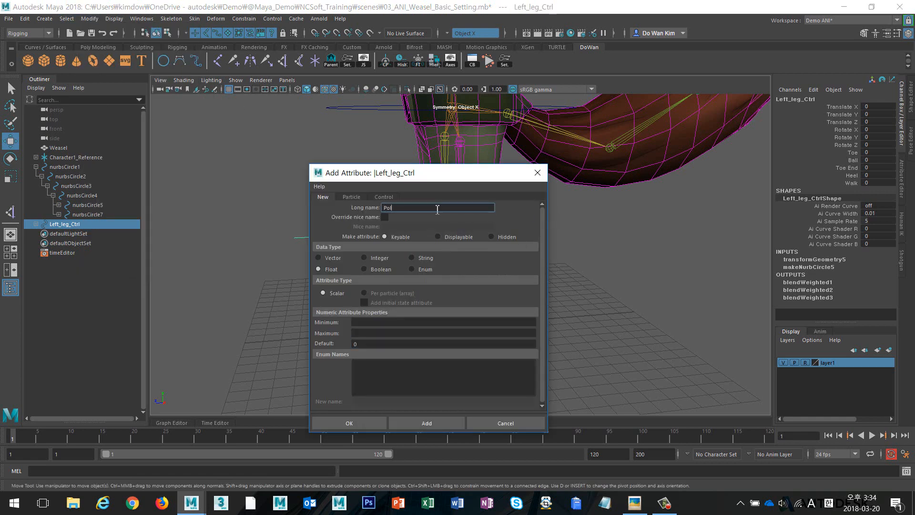
pyautogui.click(366, 323)
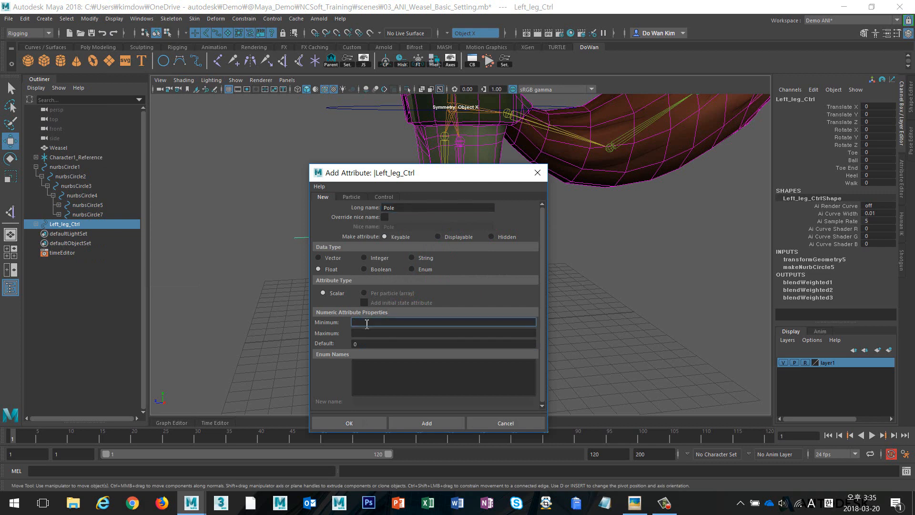
pyautogui.write('-10')
pyautogui.press('Tab')
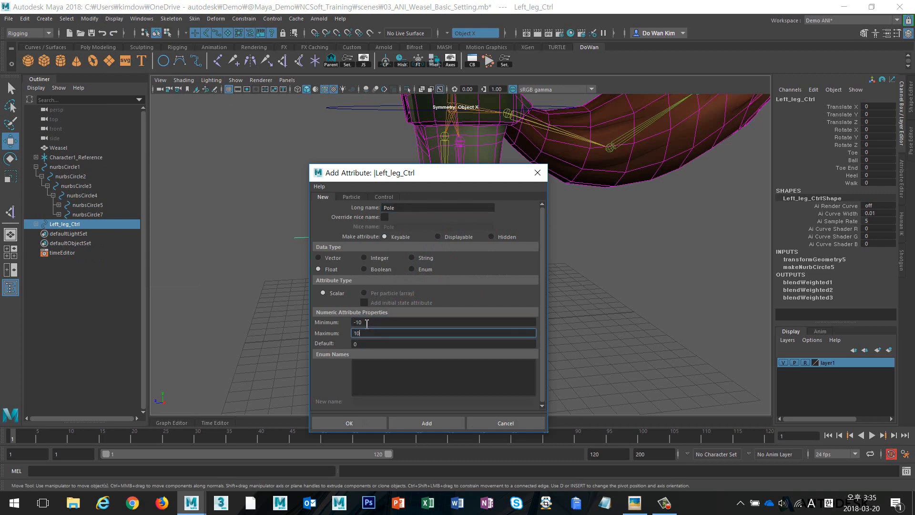
pyautogui.keyDown('alt'); pyautogui.moveTo(516, 317); pyautogui.dragTo(574, 321); pyautogui.keyUp('alt')
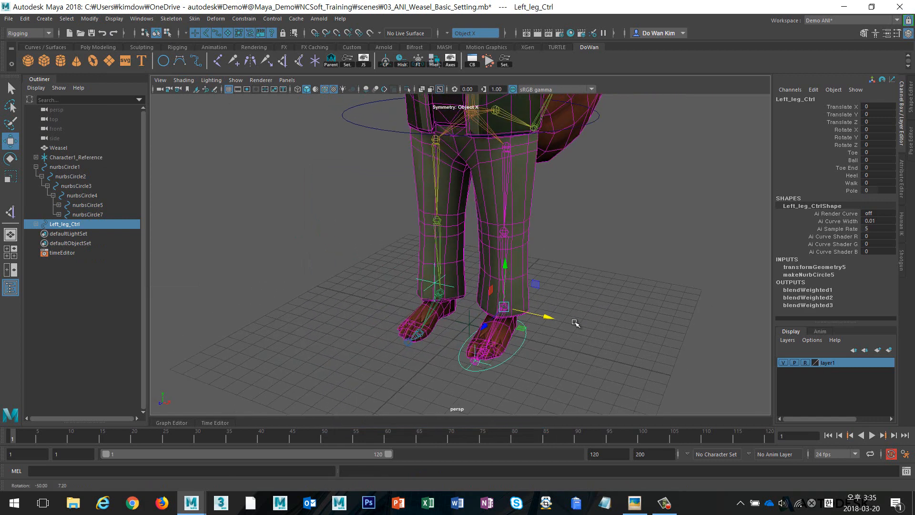
# - Scrub Left_leg_Ctrl's Pole attribute to test its range and reset it to 0
pyautogui.click(838, 189)
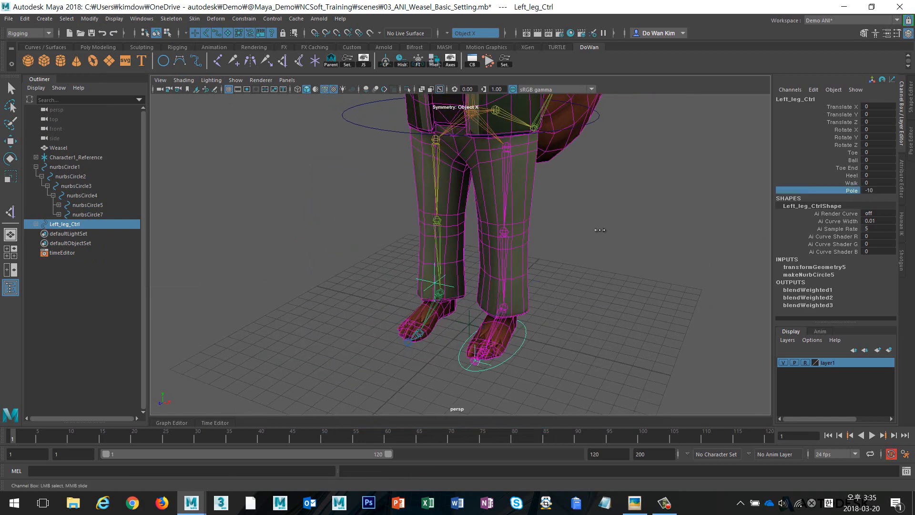
pyautogui.click(875, 190)
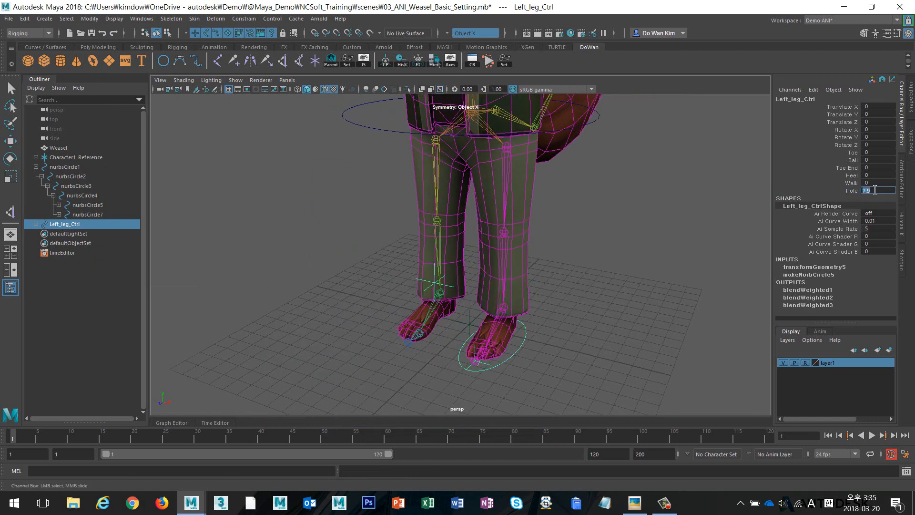
pyautogui.keyDown('alt'); pyautogui.moveTo(685, 238); pyautogui.dragTo(615, 210, button='right'); pyautogui.keyUp('alt')
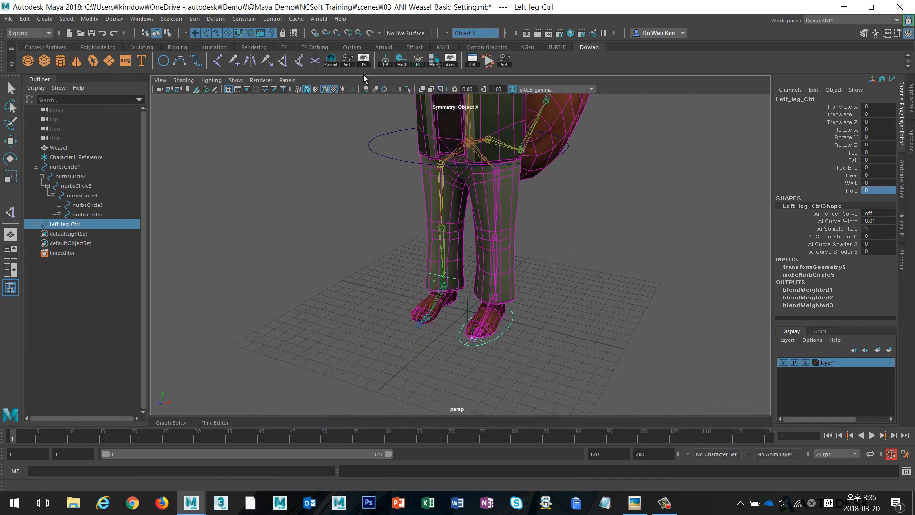
# - Open Set Driven Key and load Left_leg_Ctrl as the driver and locator2 as the driven object
pyautogui.click(351, 63)
pyautogui.keyDown('alt'); pyautogui.moveTo(549, 267); pyautogui.dragTo(582, 318); pyautogui.keyUp('alt')
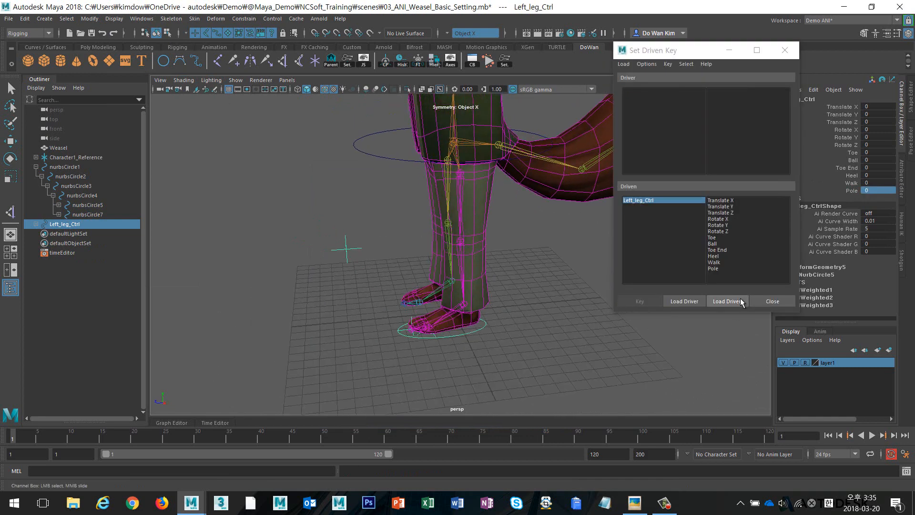
pyautogui.click(684, 301)
pyautogui.click(347, 248)
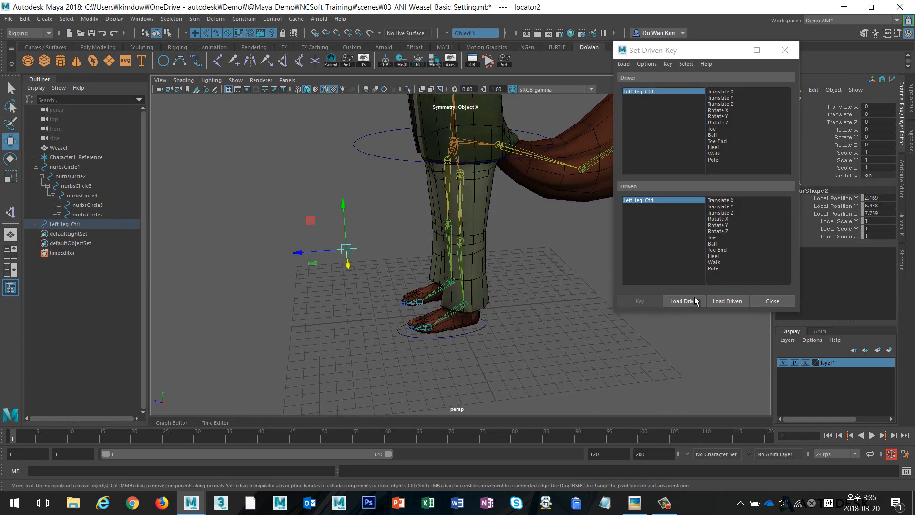
pyautogui.click(734, 303)
pyautogui.keyDown('alt'); pyautogui.moveTo(539, 295); pyautogui.dragTo(608, 307); pyautogui.keyUp('alt')
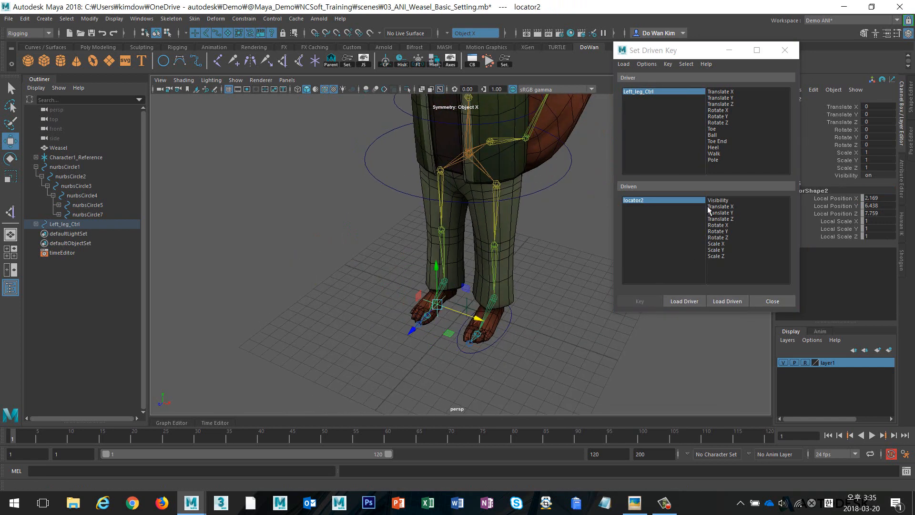
# - Key locator2's Translate X at 0 against Left_leg_Ctrl's Pole value of 0, undoing a trial move of the locator
pyautogui.click(714, 160)
pyautogui.moveTo(480, 319); pyautogui.dragTo(539, 326)
pyautogui.hotkey('ctrl', 'z')
pyautogui.click(737, 206)
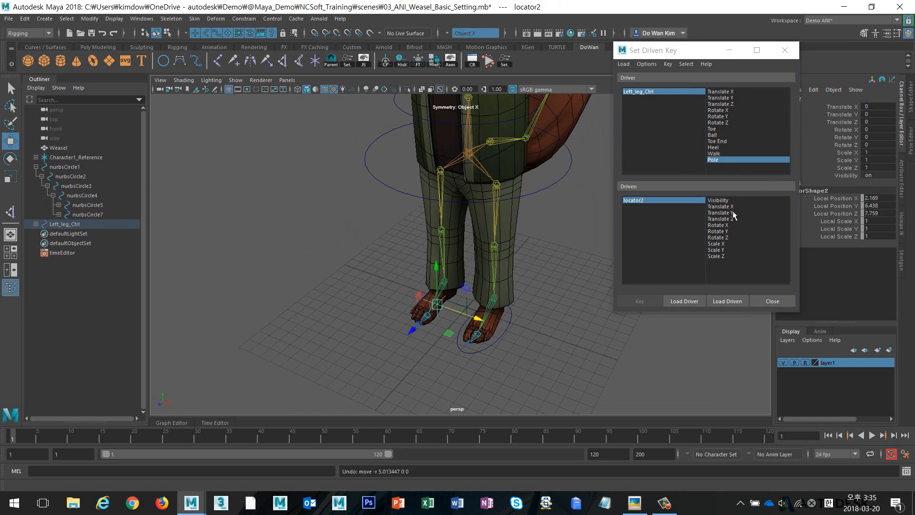
pyautogui.click(632, 299)
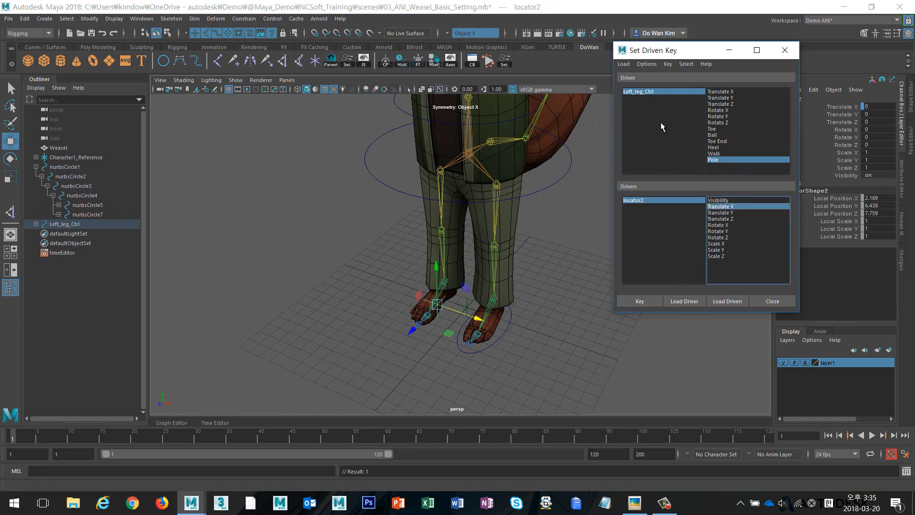
# - Set Left_leg_Ctrl's Pole to -10 and locator2's Translate X to -5, and key that driven relationship
pyautogui.click(647, 90)
pyautogui.click(839, 189)
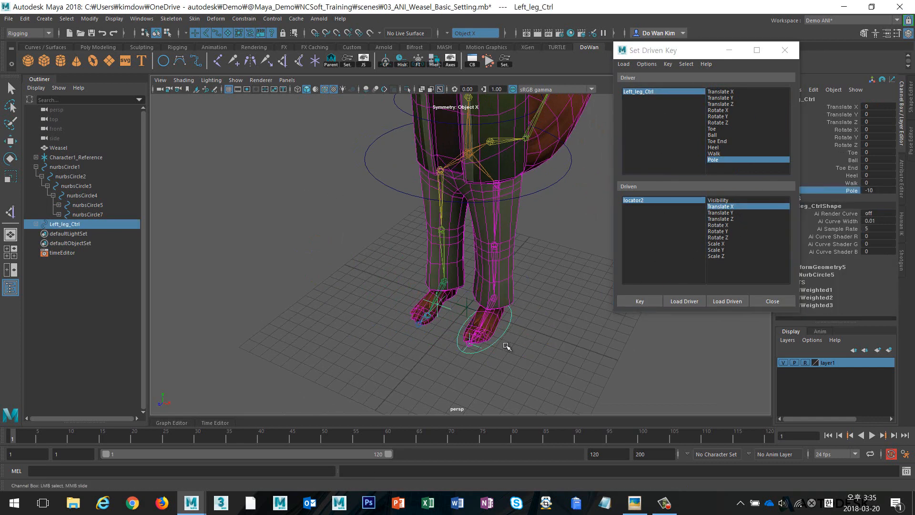
pyautogui.press('w')
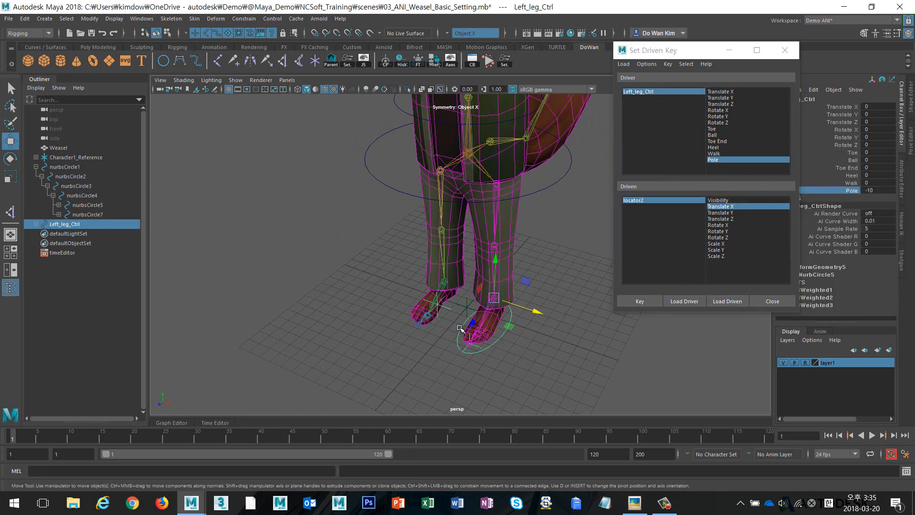
pyautogui.click(640, 201)
pyautogui.moveTo(481, 317); pyautogui.dragTo(438, 303)
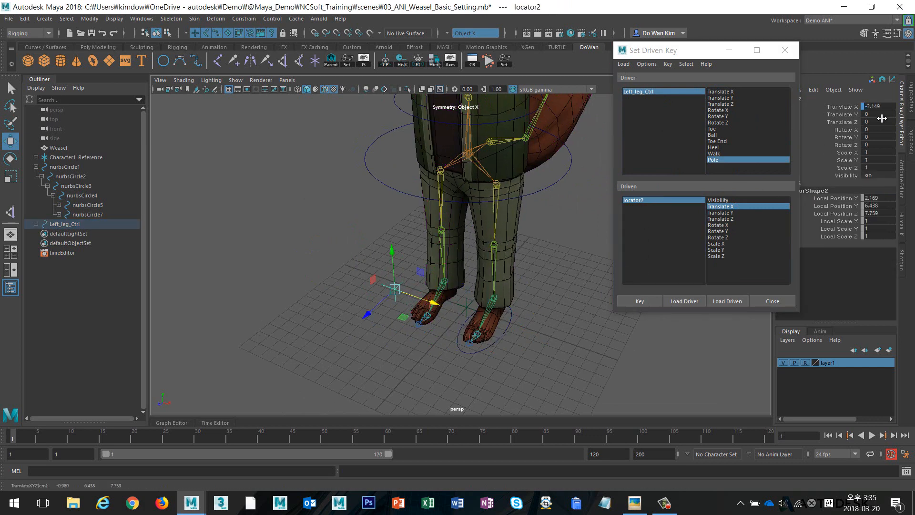
pyautogui.doubleClick(883, 107)
pyautogui.press('Return')
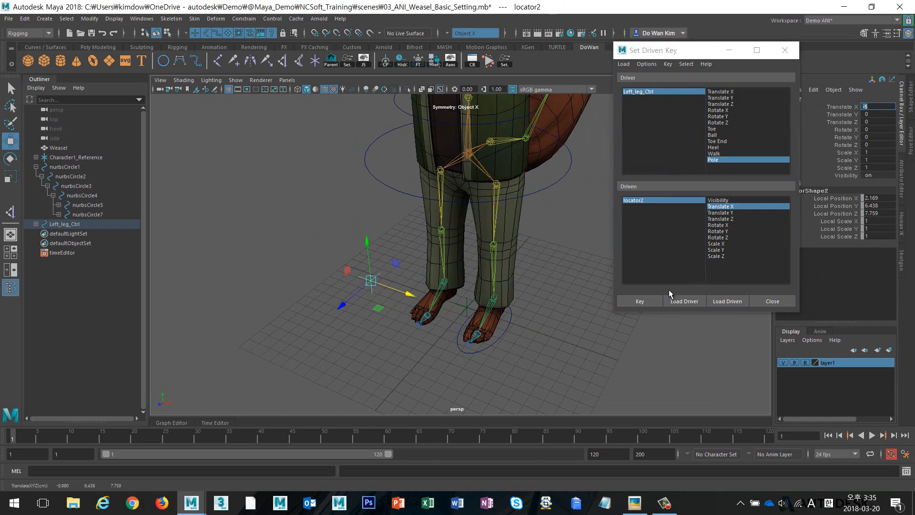
pyautogui.click(640, 301)
# - Key locator2's Translate X at 5 against Left_leg_Ctrl's Pole value of 10 and close Set Driven Key
pyautogui.click(642, 91)
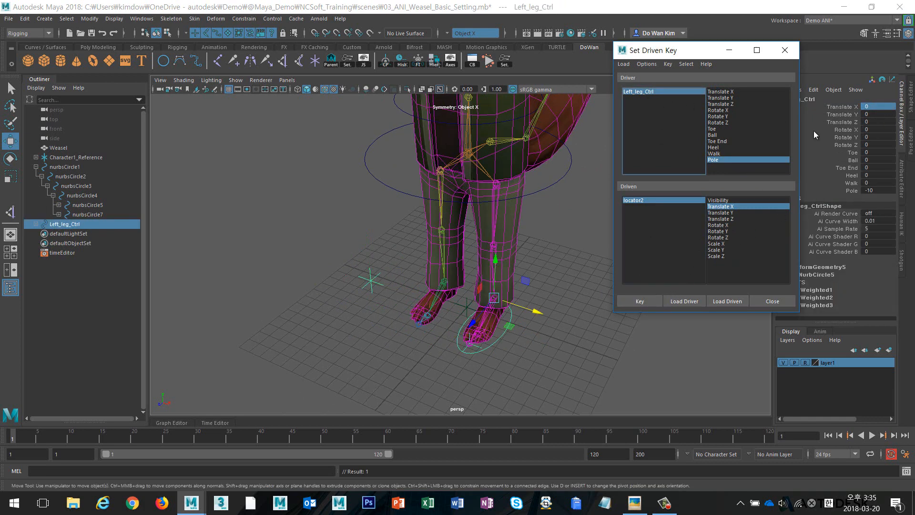
pyautogui.doubleClick(882, 190)
pyautogui.press('Return')
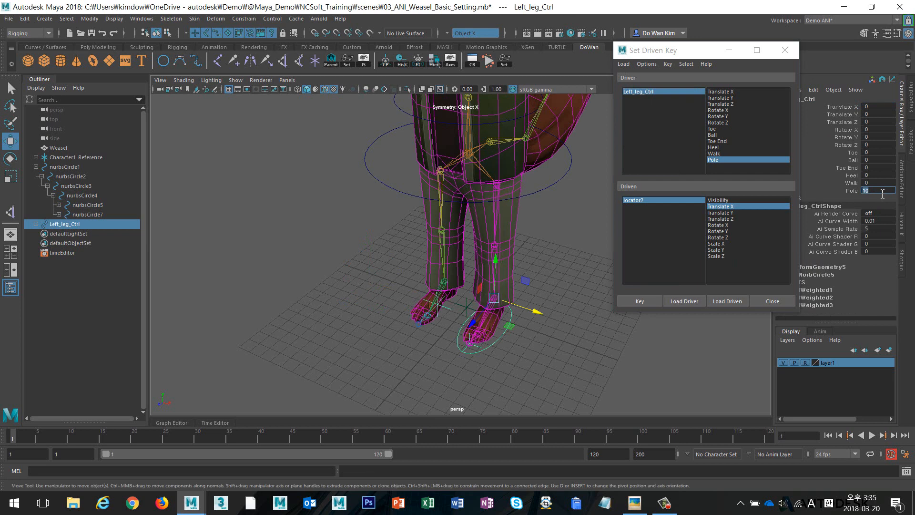
pyautogui.click(680, 197)
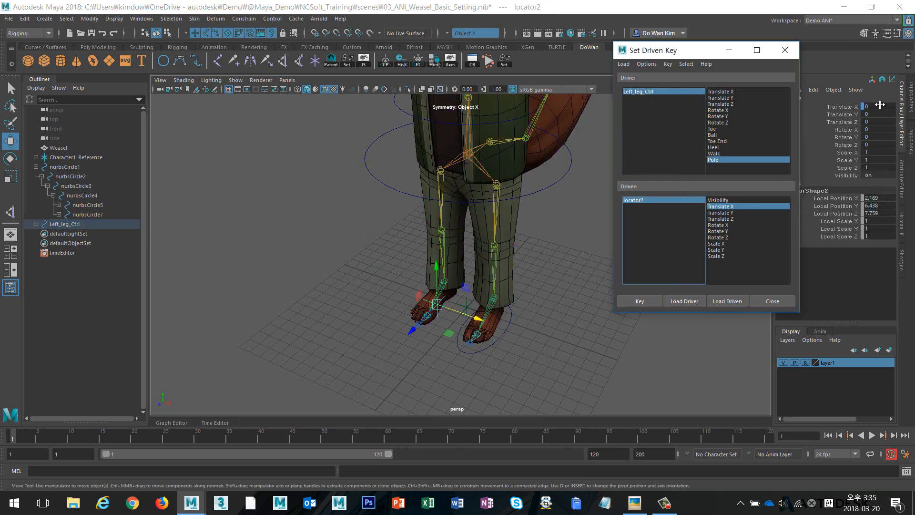
pyautogui.doubleClick(882, 106)
pyautogui.write('5')
pyautogui.press('Return')
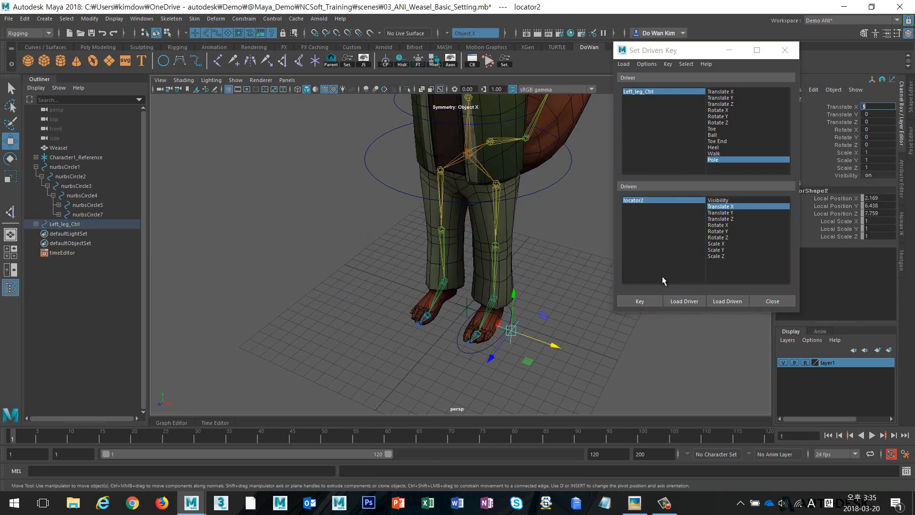
pyautogui.click(639, 301)
pyautogui.click(773, 301)
pyautogui.click(561, 297)
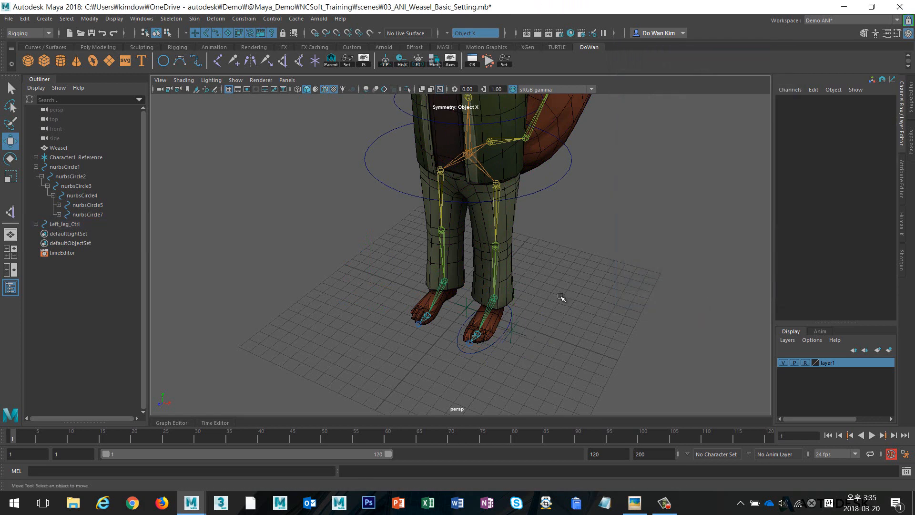
# - Scrub Left_leg_Ctrl's Pole attribute to test the locator's sideways motion and reset it to 0
pyautogui.click(482, 349)
pyautogui.click(839, 191)
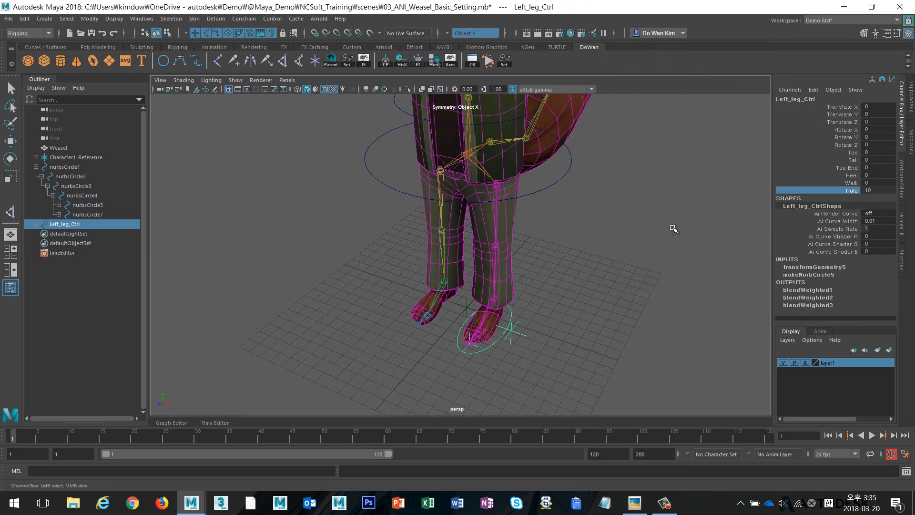
pyautogui.moveTo(674, 227); pyautogui.dragTo(498, 241, button='middle')
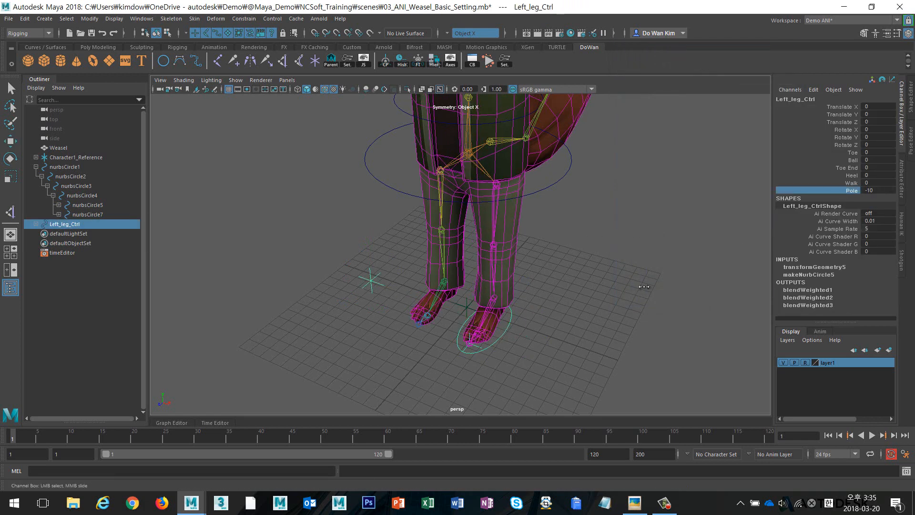
pyautogui.moveTo(644, 287); pyautogui.dragTo(747, 259, button='middle')
pyautogui.click(883, 190)
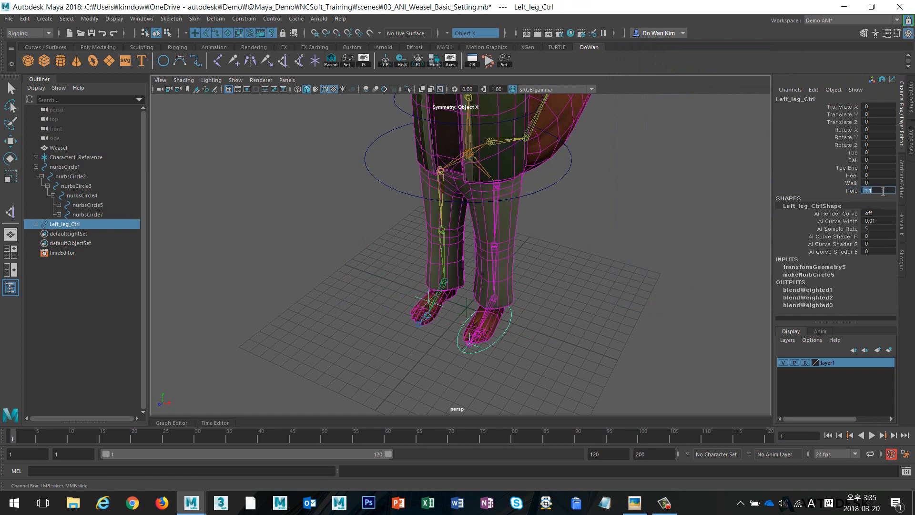
pyautogui.press('Return')
# - Collapse the nurbsCircle1 hierarchy and rename that body control to Main_Body
pyautogui.keyDown('alt'); pyautogui.moveTo(589, 282); pyautogui.dragTo(568, 289); pyautogui.keyUp('alt')
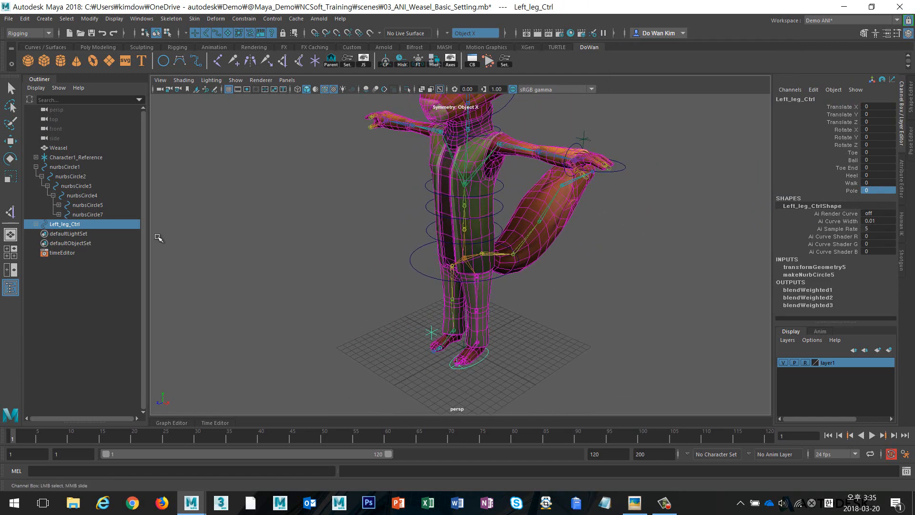
pyautogui.click(37, 167)
pyautogui.click(64, 167)
pyautogui.press('w')
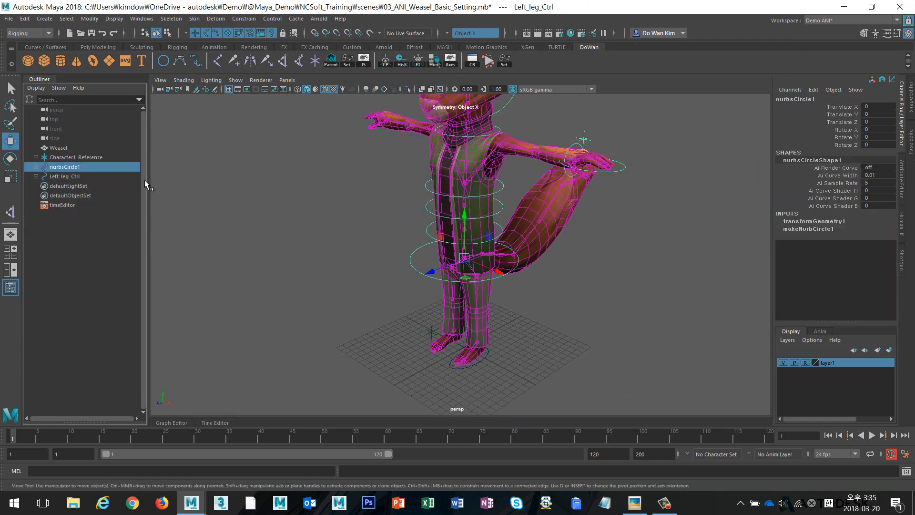
pyautogui.doubleClick(819, 99)
pyautogui.write('B')
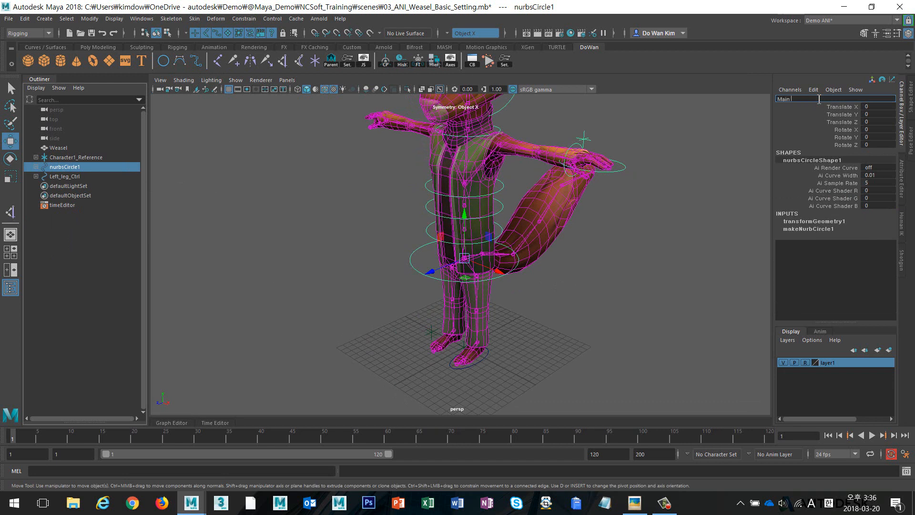
pyautogui.write('ody')
pyautogui.press('Return')
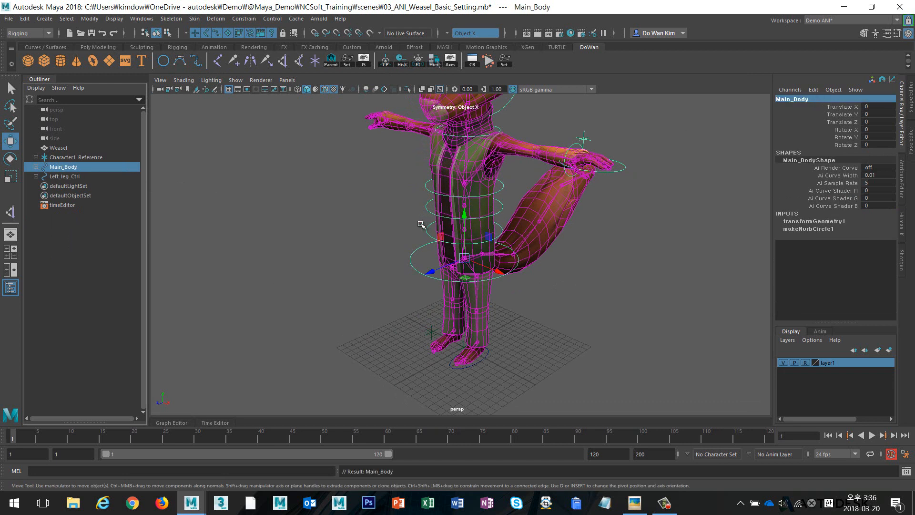
pyautogui.click(321, 261)
# - Try grouping Main_Body and Left_leg_Ctrl together, and undo the grouping
pyautogui.moveTo(81, 168); pyautogui.dragTo(85, 177)
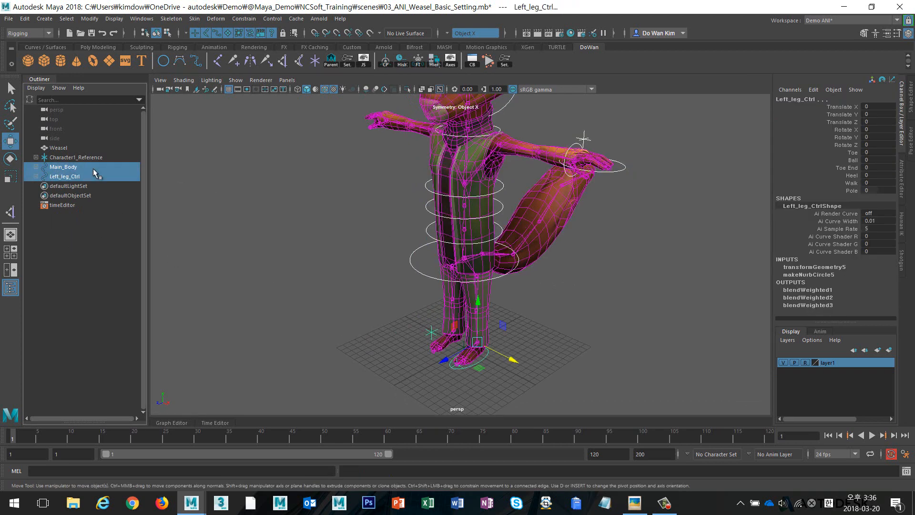
pyautogui.hotkey('ctrl', 'g')
pyautogui.click(305, 233)
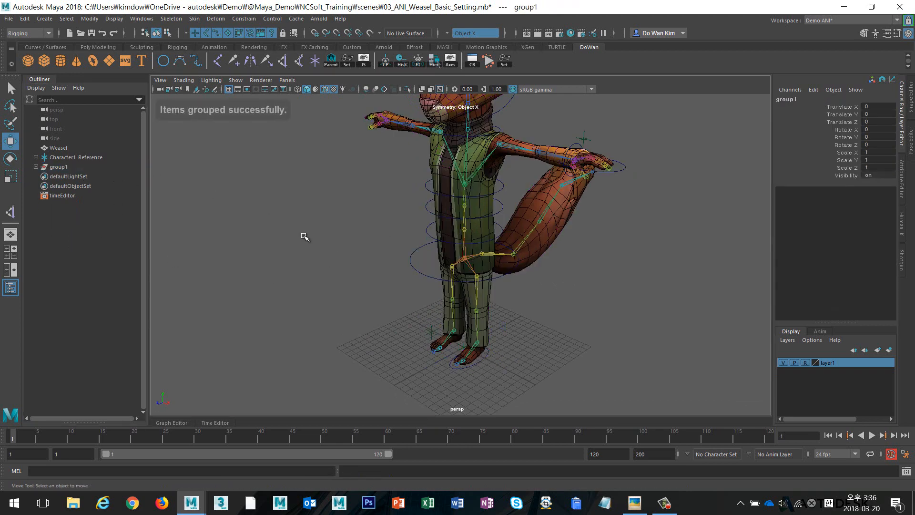
pyautogui.click(58, 167)
pyautogui.hotkey('ctrl', 'z')
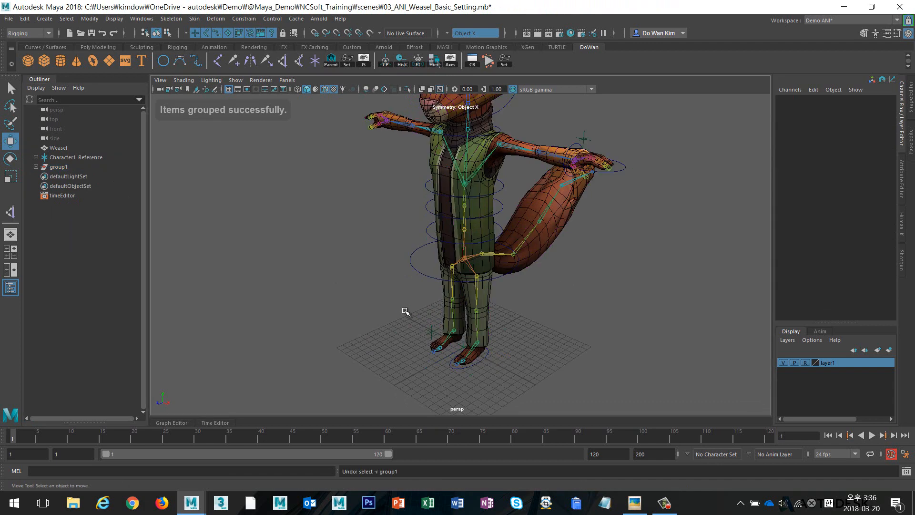
pyautogui.hotkey('ctrl', 'z')
pyautogui.hotkey('ctrl', 'z')
pyautogui.click(336, 272)
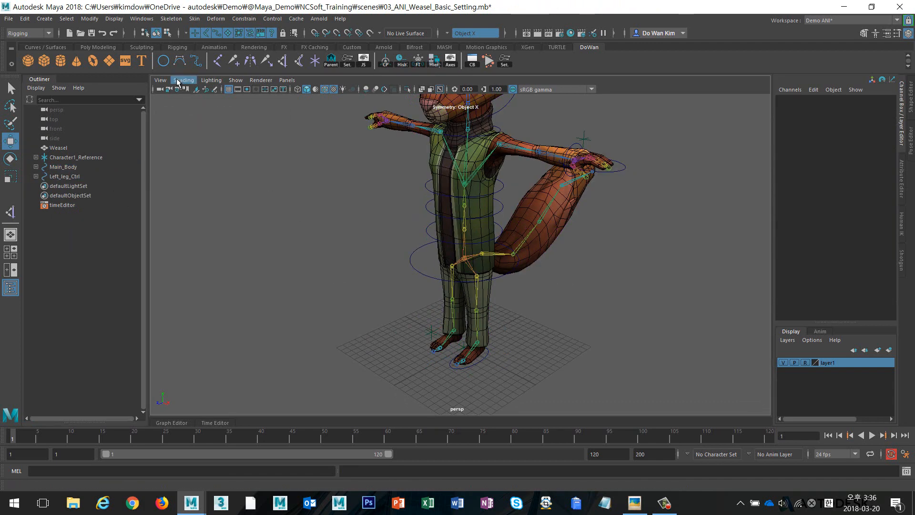
# - Create a NURBS circle on the ground around the feet, scale it uniformly to about 11.65 and freeze its transformations
pyautogui.click(163, 61)
pyautogui.press('r')
pyautogui.moveTo(465, 347); pyautogui.dragTo(598, 346)
pyautogui.click(638, 306)
pyautogui.moveTo(613, 303); pyautogui.dragTo(528, 366)
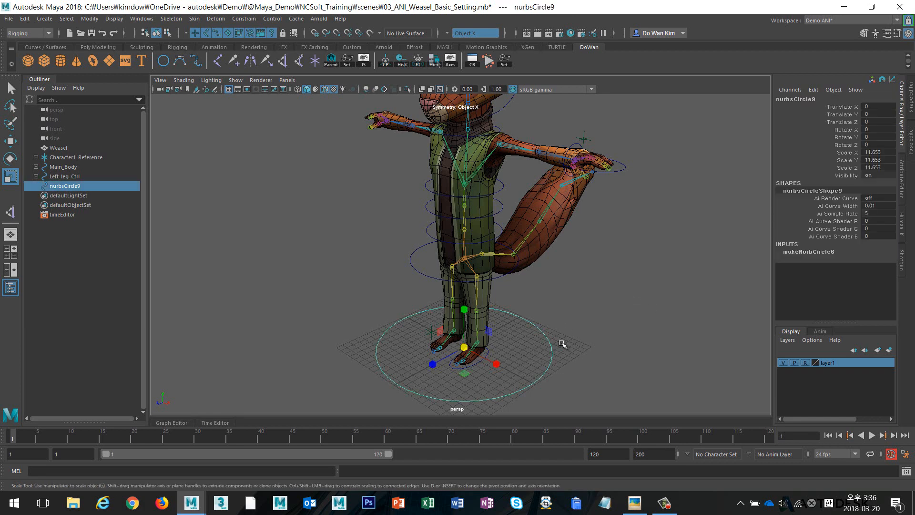
pyautogui.click(418, 67)
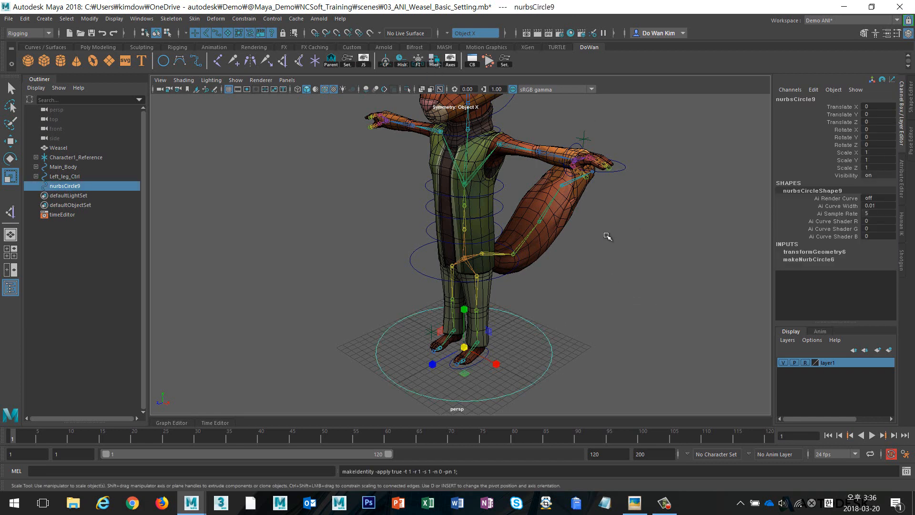
# - Parent Main_Body and Left_leg_Ctrl under the new ground circle and check the hierarchy
pyautogui.click(208, 264)
pyautogui.moveTo(86, 167); pyautogui.dragTo(81, 187)
pyautogui.press('p')
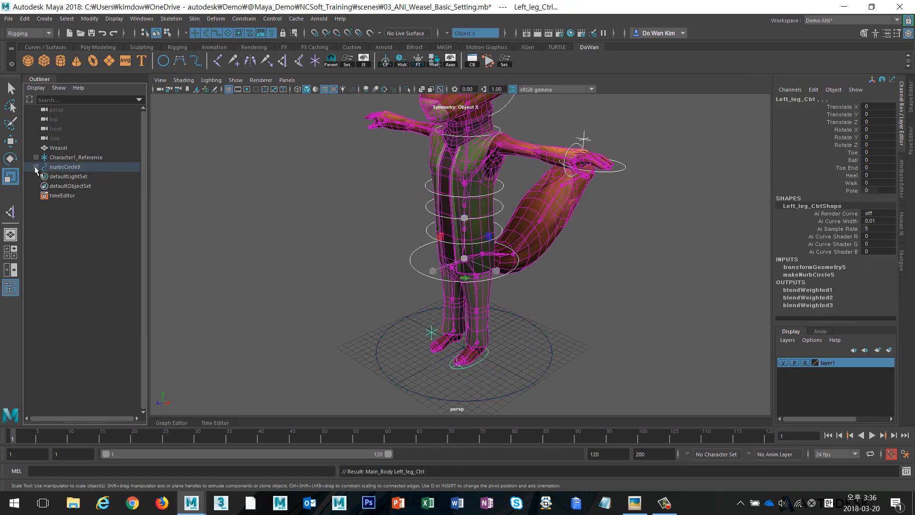
pyautogui.click(37, 166)
pyautogui.click(37, 167)
# - Test-move the ground circle with the whole rig and undo the move
pyautogui.click(64, 167)
pyautogui.press('f')
pyautogui.press('w')
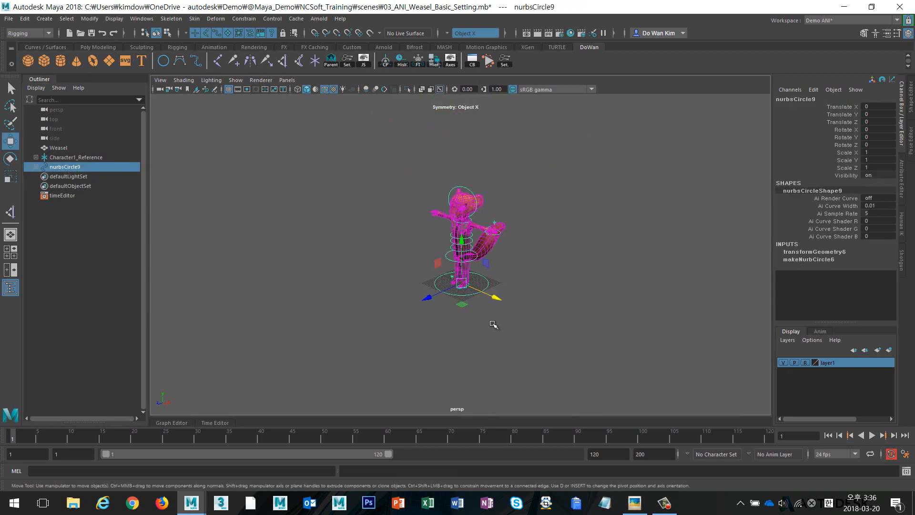
pyautogui.moveTo(462, 307)
pyautogui.mouseDown()
pyautogui.moveTo(333, 232)
pyautogui.moveTo(212, 292)
pyautogui.moveTo(500, 415)
pyautogui.moveTo(399, 246)
pyautogui.moveTo(513, 286)
pyautogui.moveTo(451, 309)
pyautogui.mouseUp()
pyautogui.hotkey('ctrl', 'z')
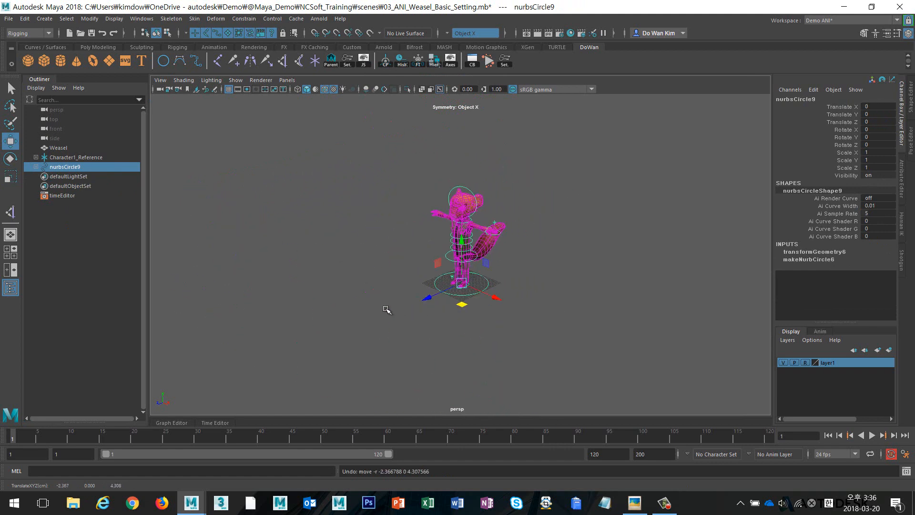
pyautogui.keyDown('alt'); pyautogui.moveTo(279, 311); pyautogui.dragTo(592, 321, button='right'); pyautogui.keyUp('alt')
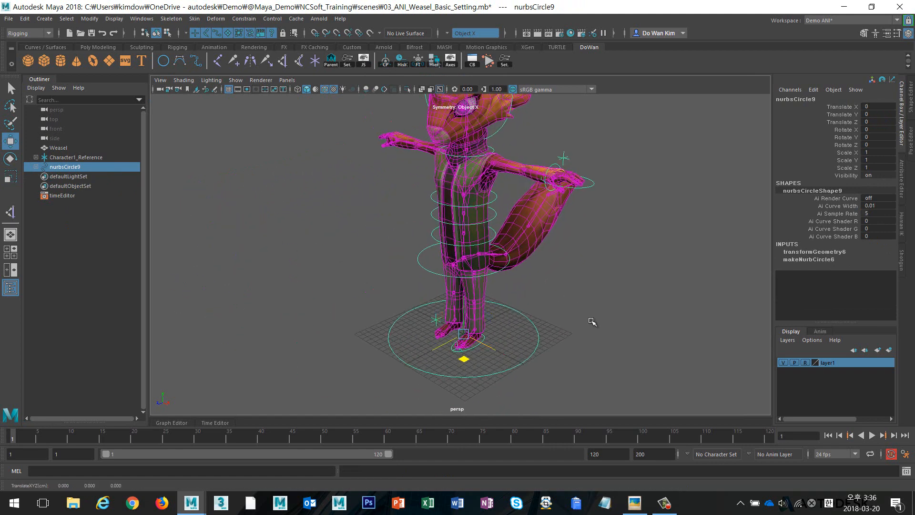